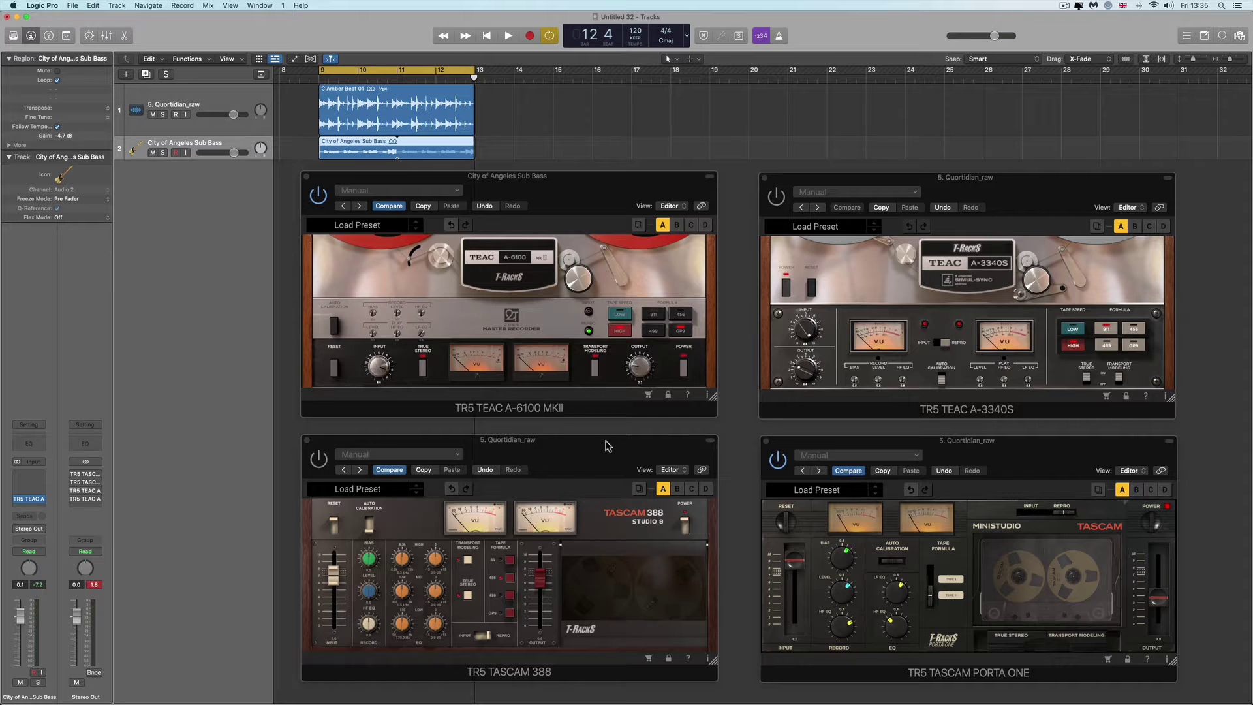
# Review the 5. Quortidian_raw track's TASCAM Porta One plug-in and the City of Angeles Sub Bass track's TEAC A-6100 MKII plug-in.
pyautogui.click(222, 101)
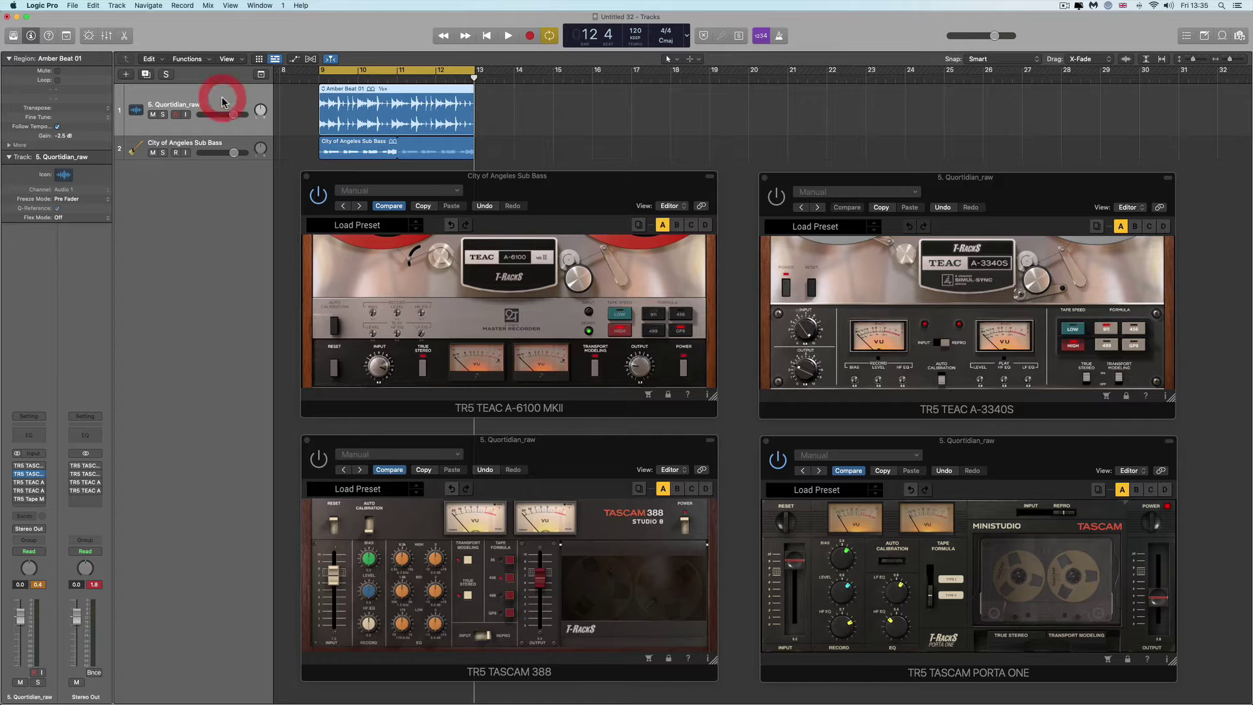
pyautogui.click(900, 442)
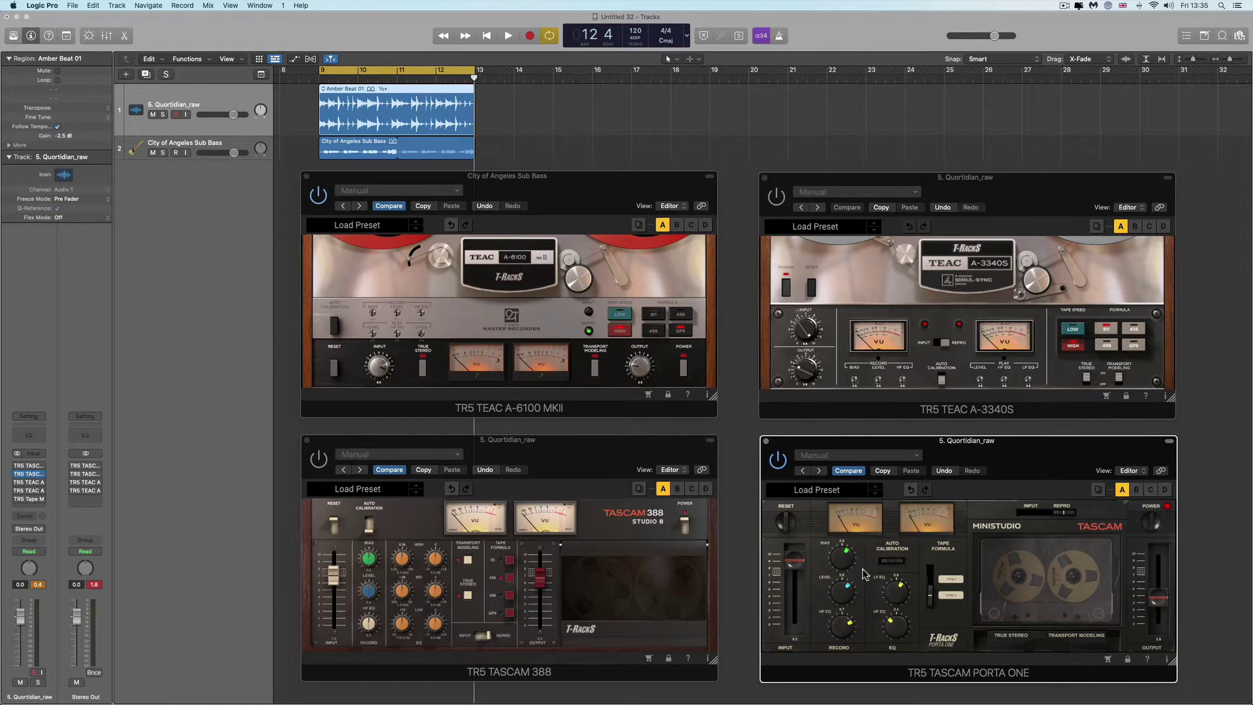
pyautogui.click(234, 145)
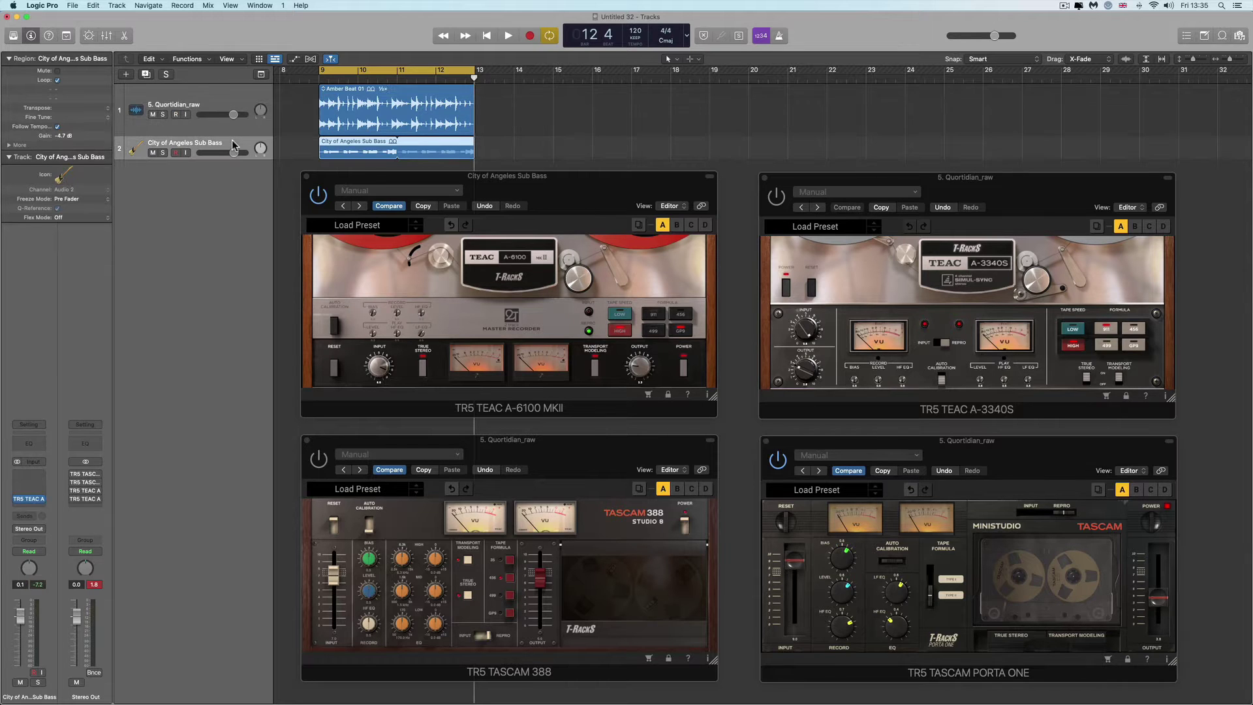
pyautogui.click(468, 180)
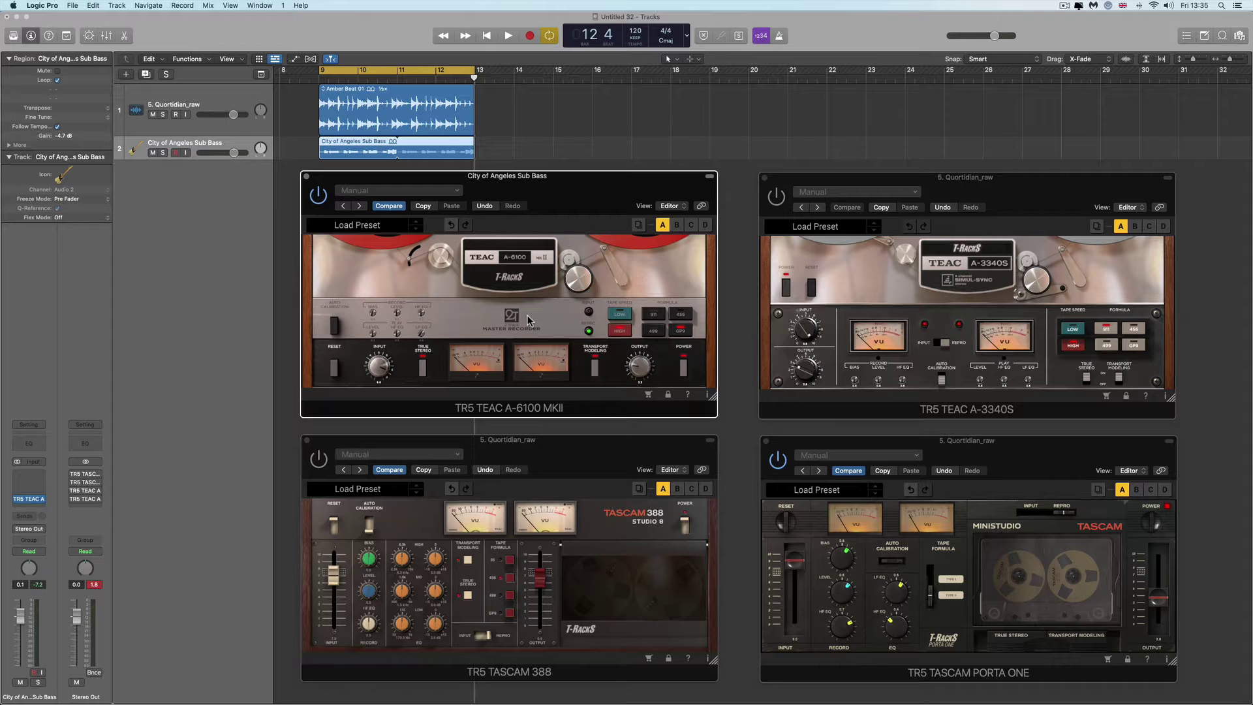
pyautogui.click(991, 447)
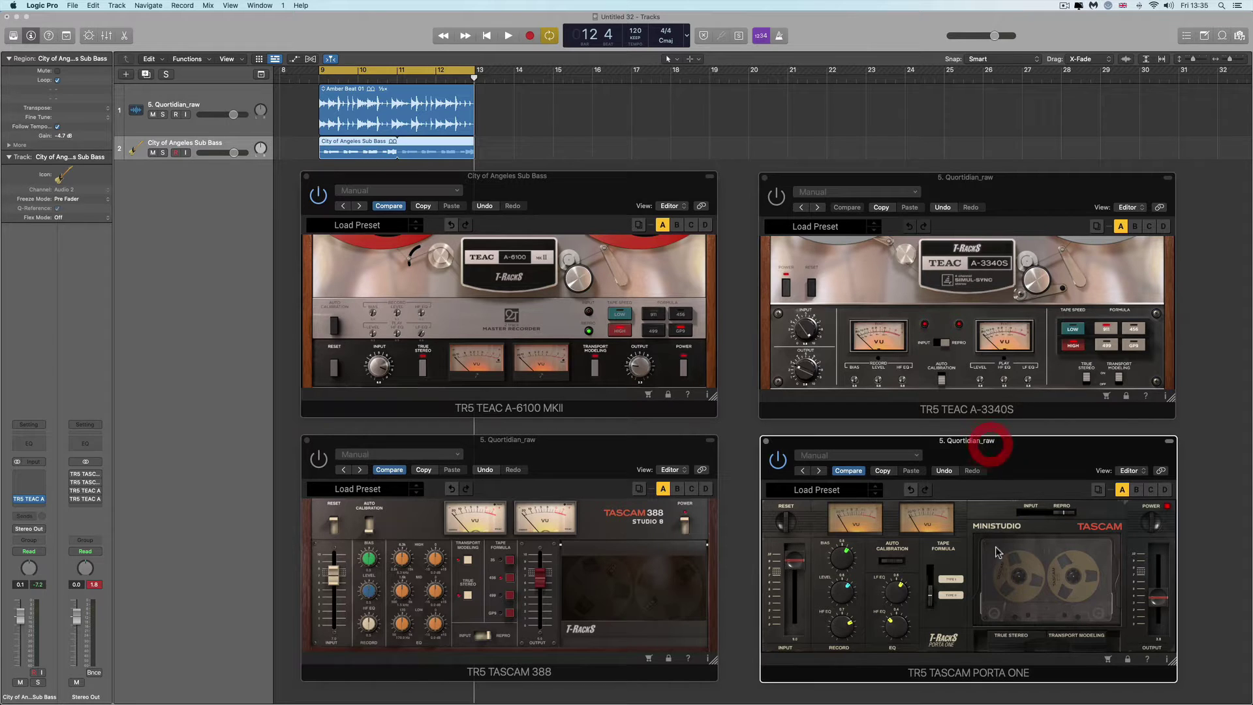
pyautogui.click(569, 189)
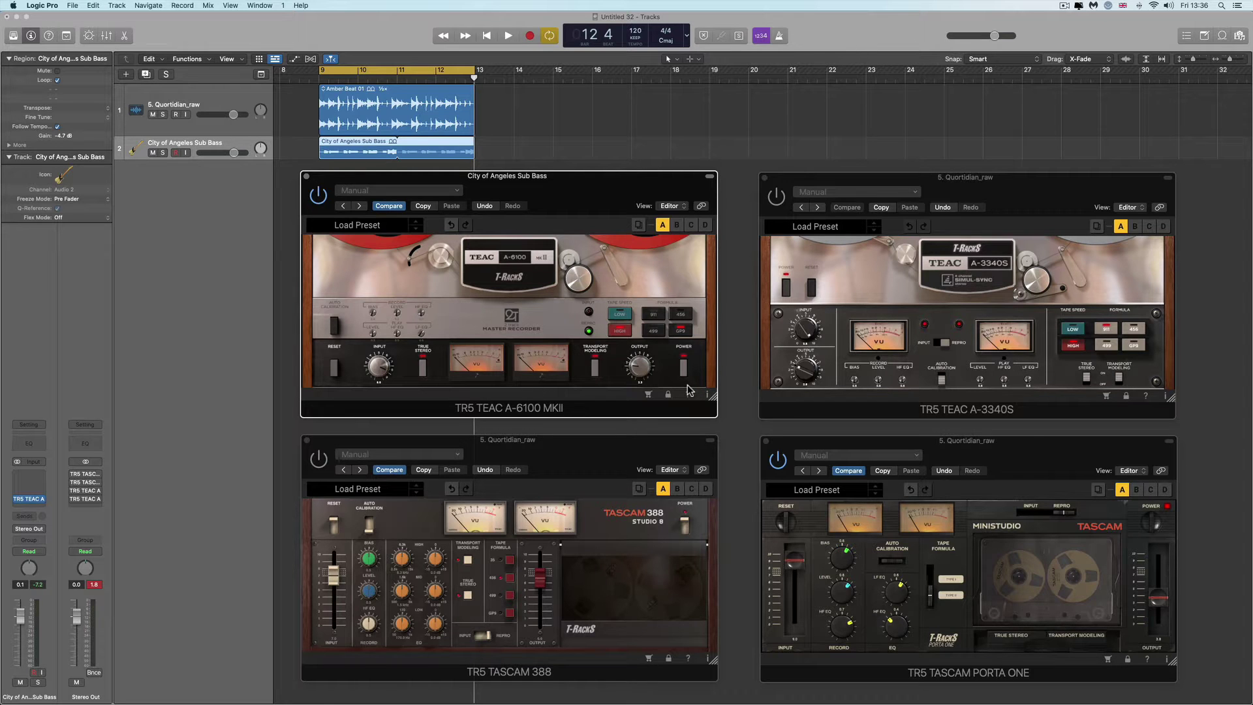
# Audition the loop with both active tape plug-ins, and again with the TASCAM Porta One and TEAC A-6100 MKII bypassed.
pyautogui.press('space')
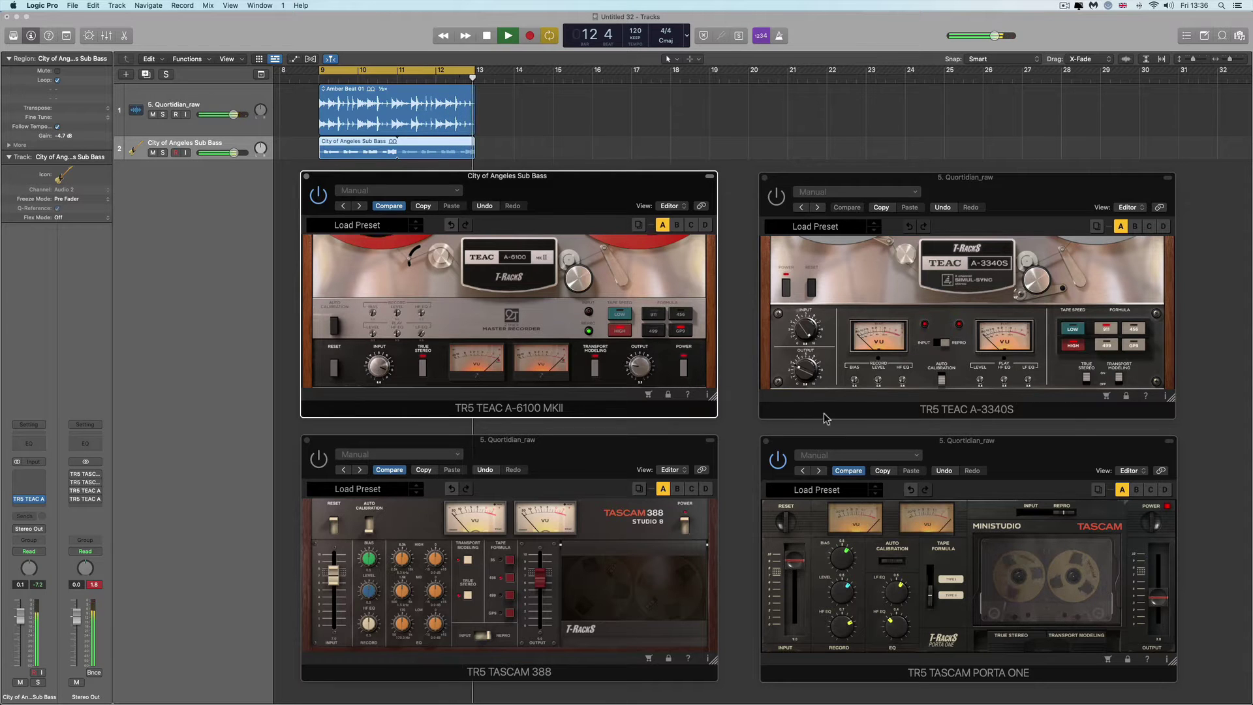
pyautogui.press('space')
pyautogui.click(778, 459)
pyautogui.click(313, 200)
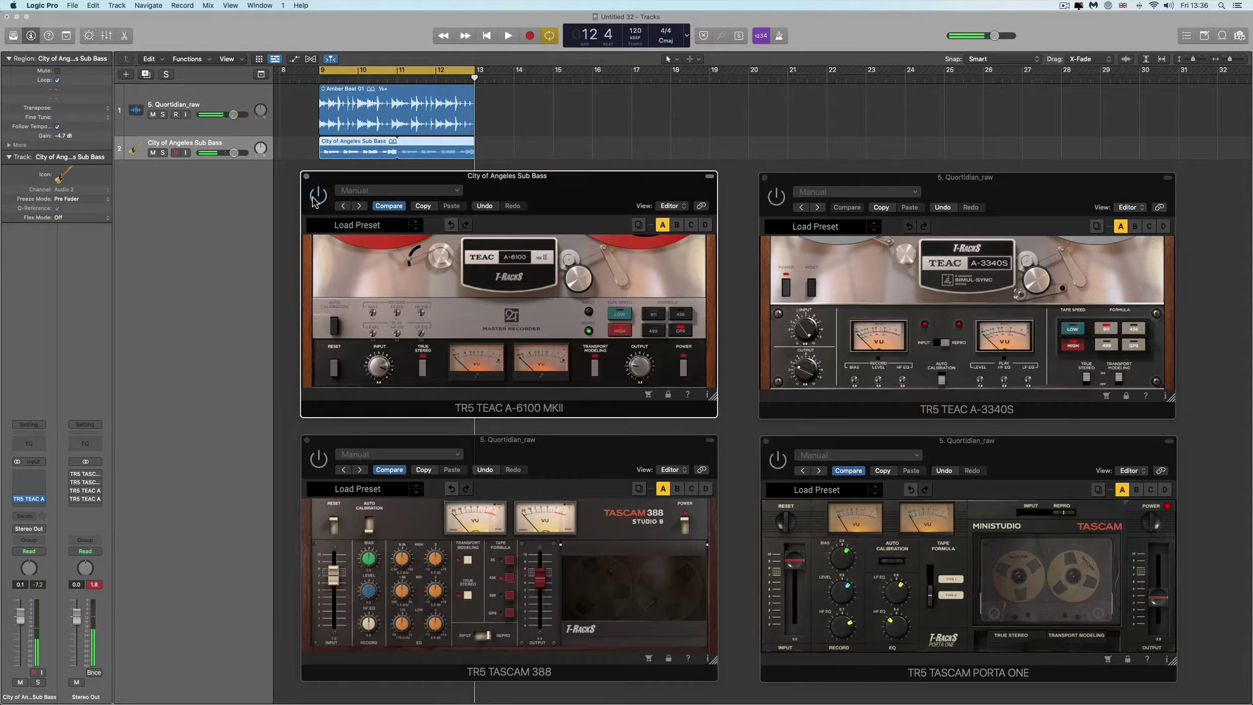
pyautogui.click(318, 195)
pyautogui.press('space')
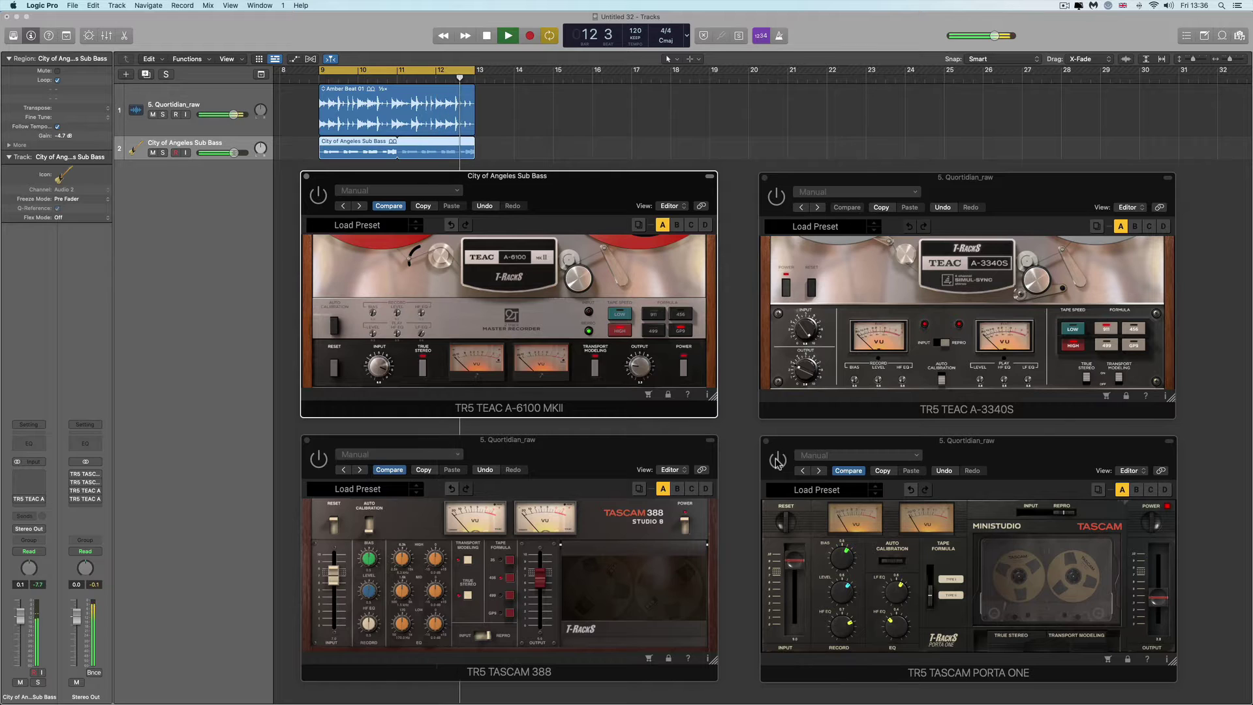
# Re-enable the TEAC A-6100 MKII and TASCAM Porta One during playback, and slightly lower the Porta One's output level.
pyautogui.click(319, 196)
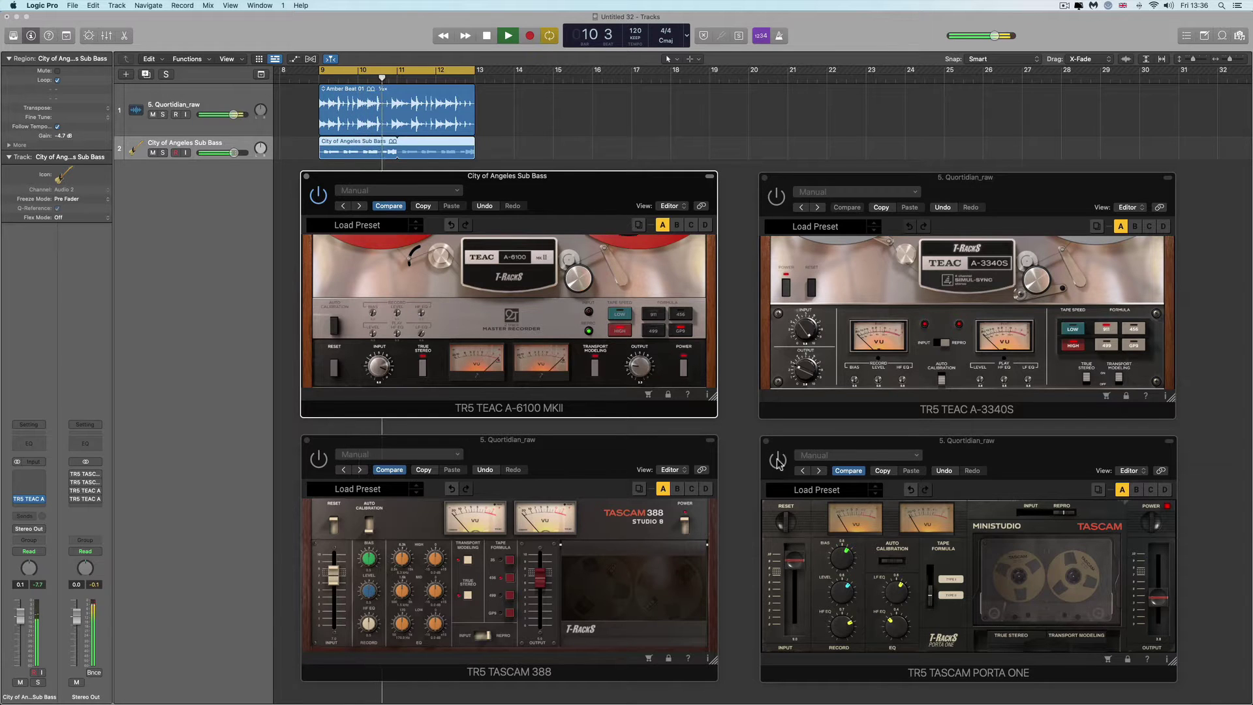
pyautogui.click(778, 461)
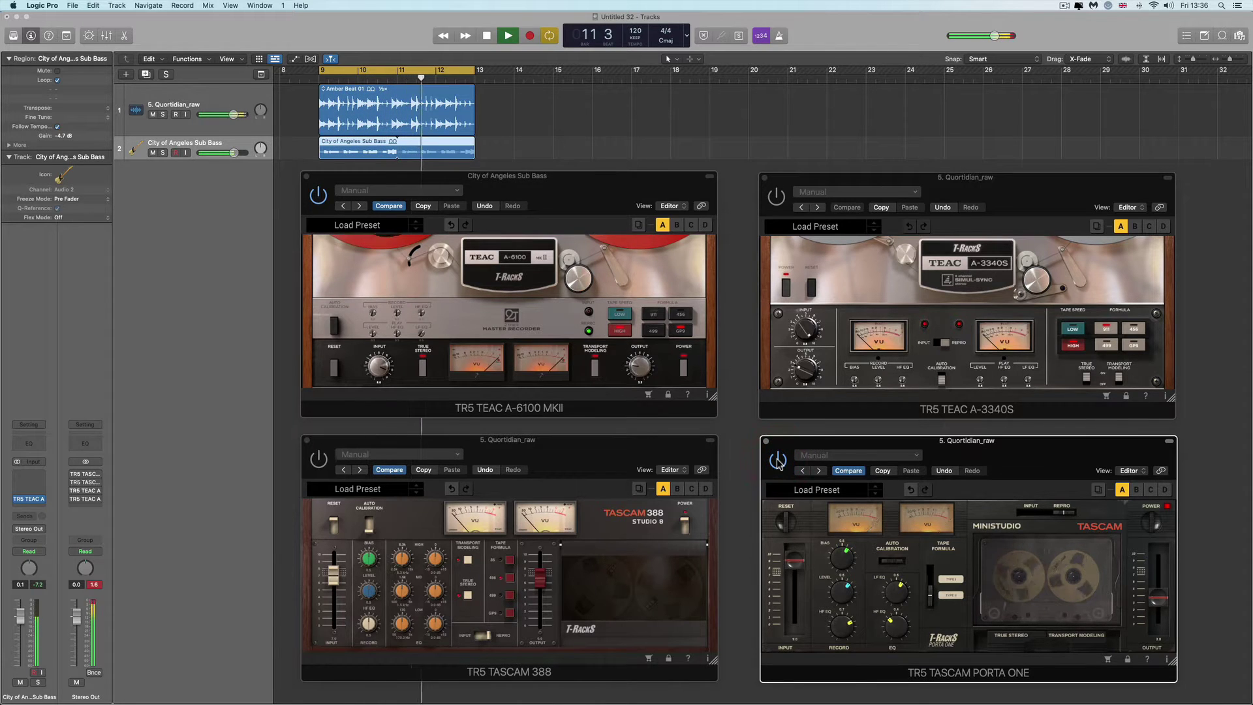
pyautogui.click(1153, 598)
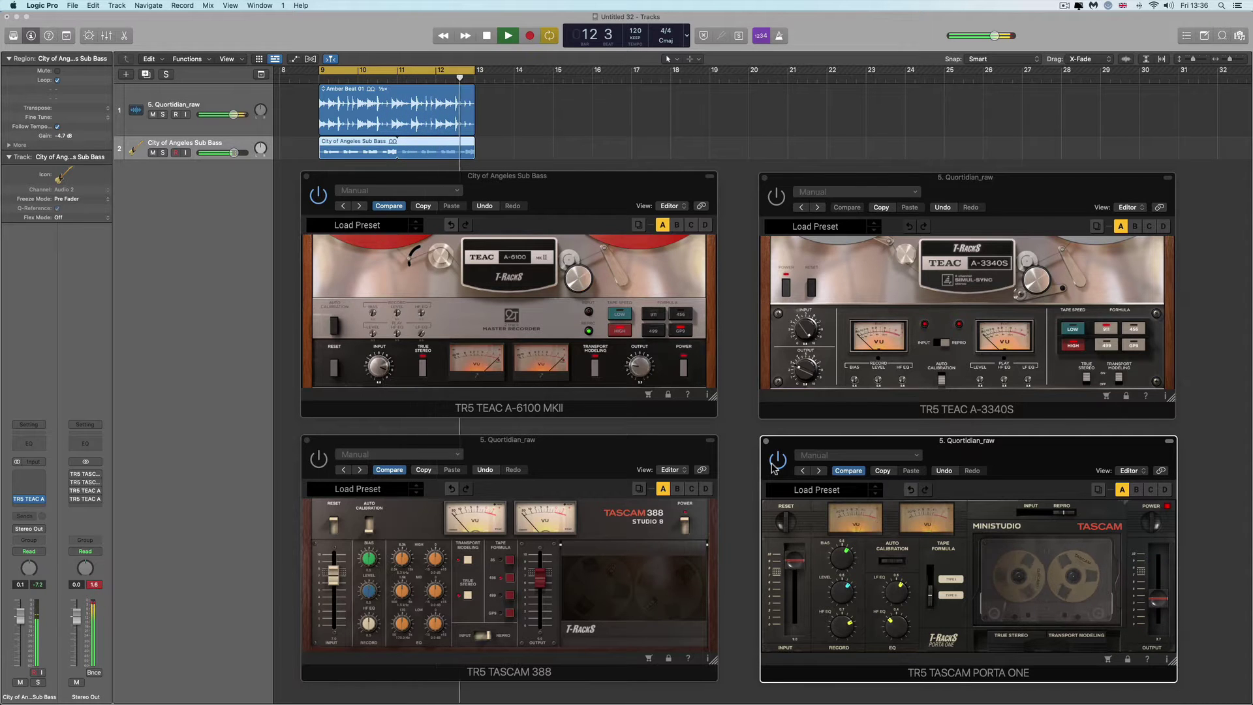
pyautogui.press('space')
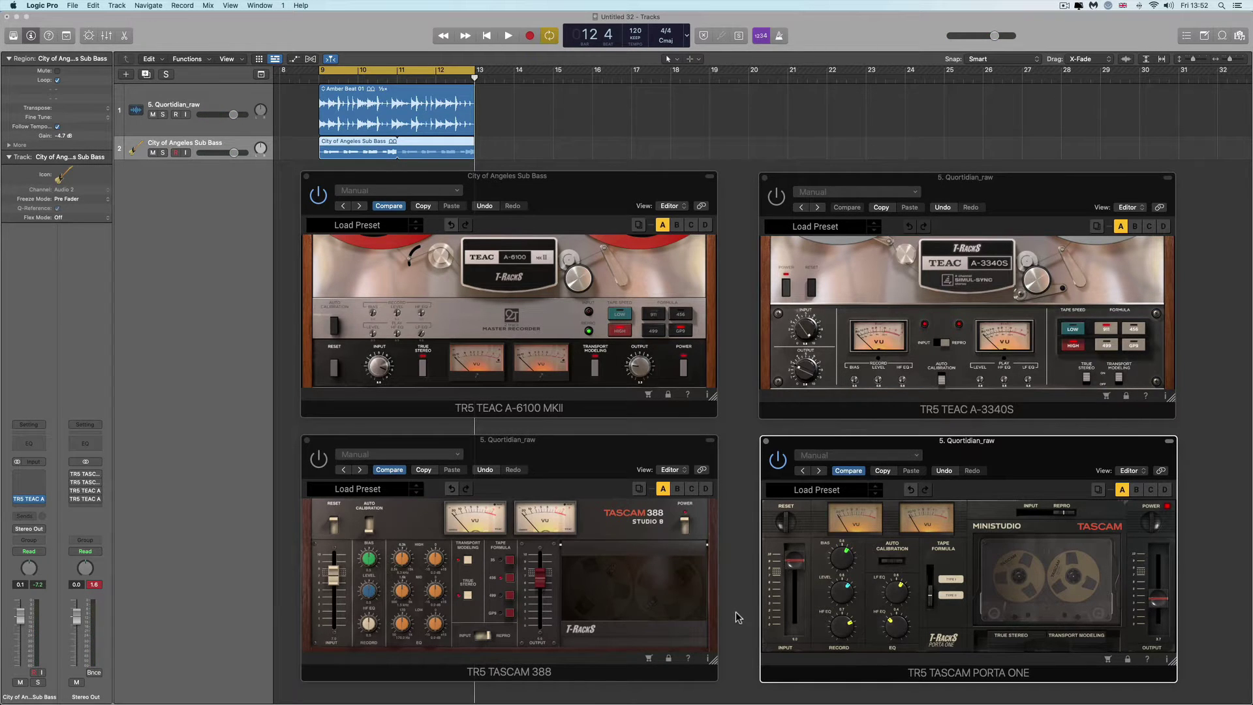
# Solo the City of Angeles Sub Bass track and enlarge its TEAC A-6100 MKII plug-in window to nearly fill the workspace.
pyautogui.click(163, 153)
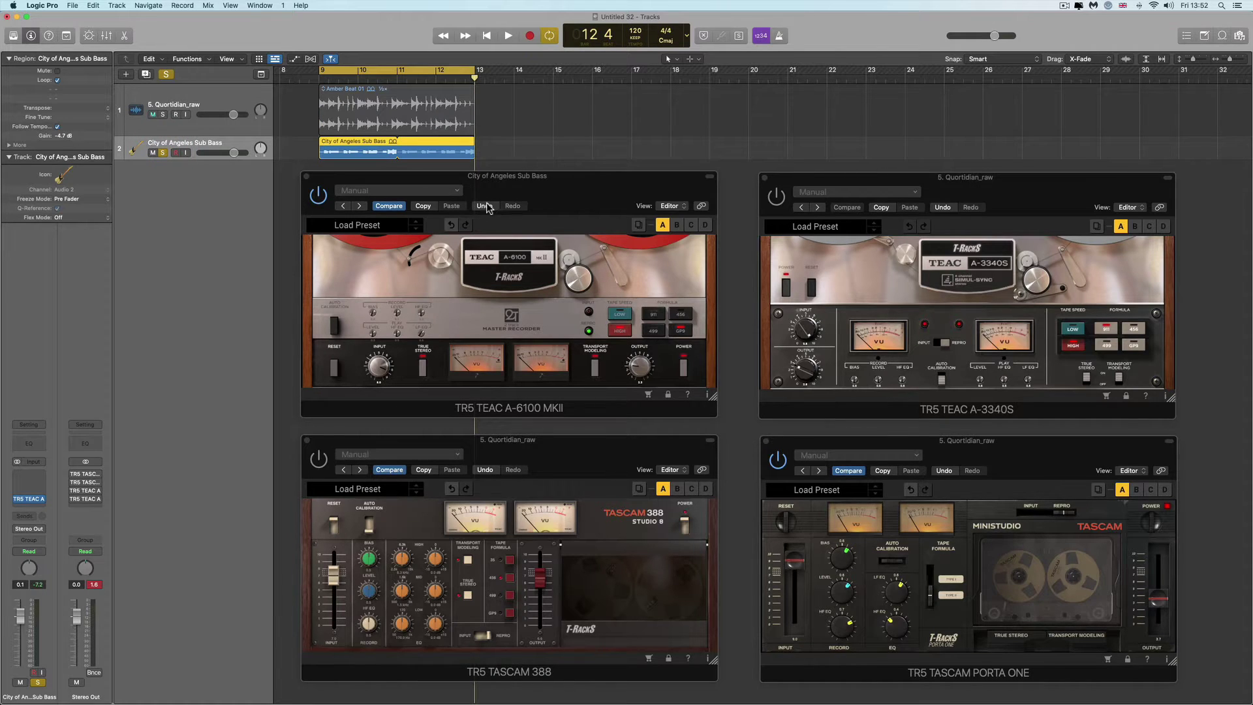
pyautogui.click(507, 188)
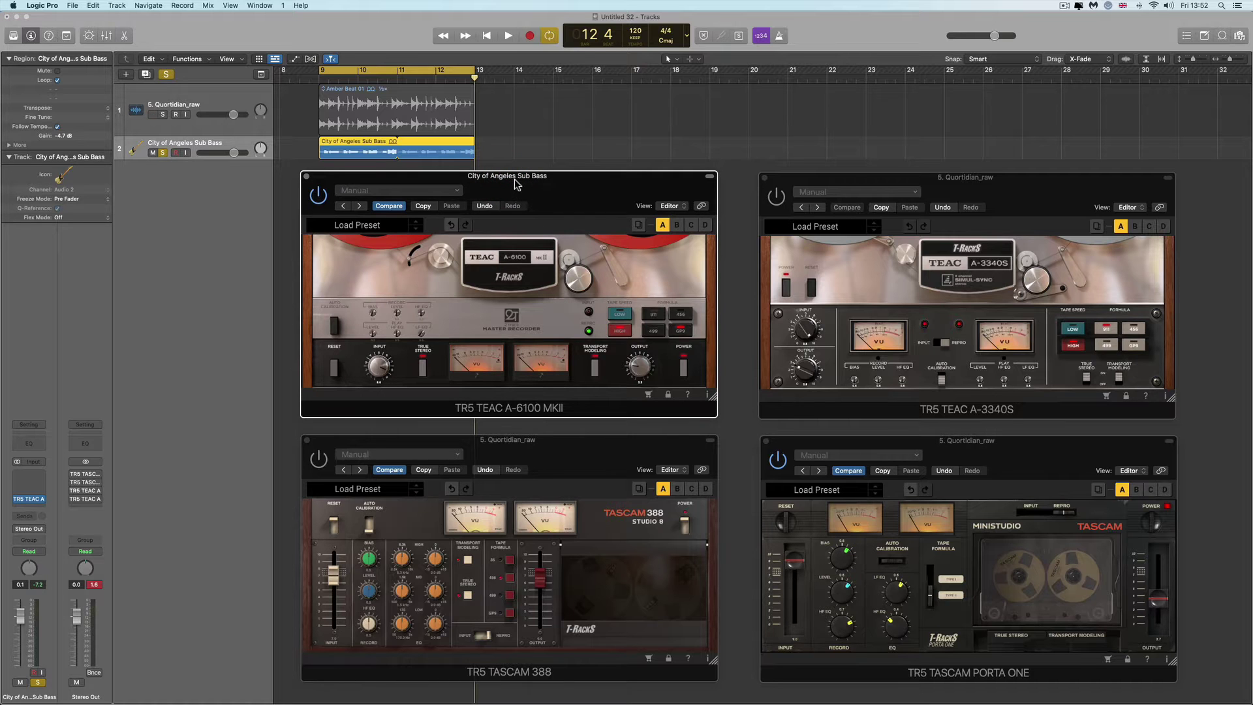
pyautogui.moveTo(516, 184); pyautogui.dragTo(352, 135)
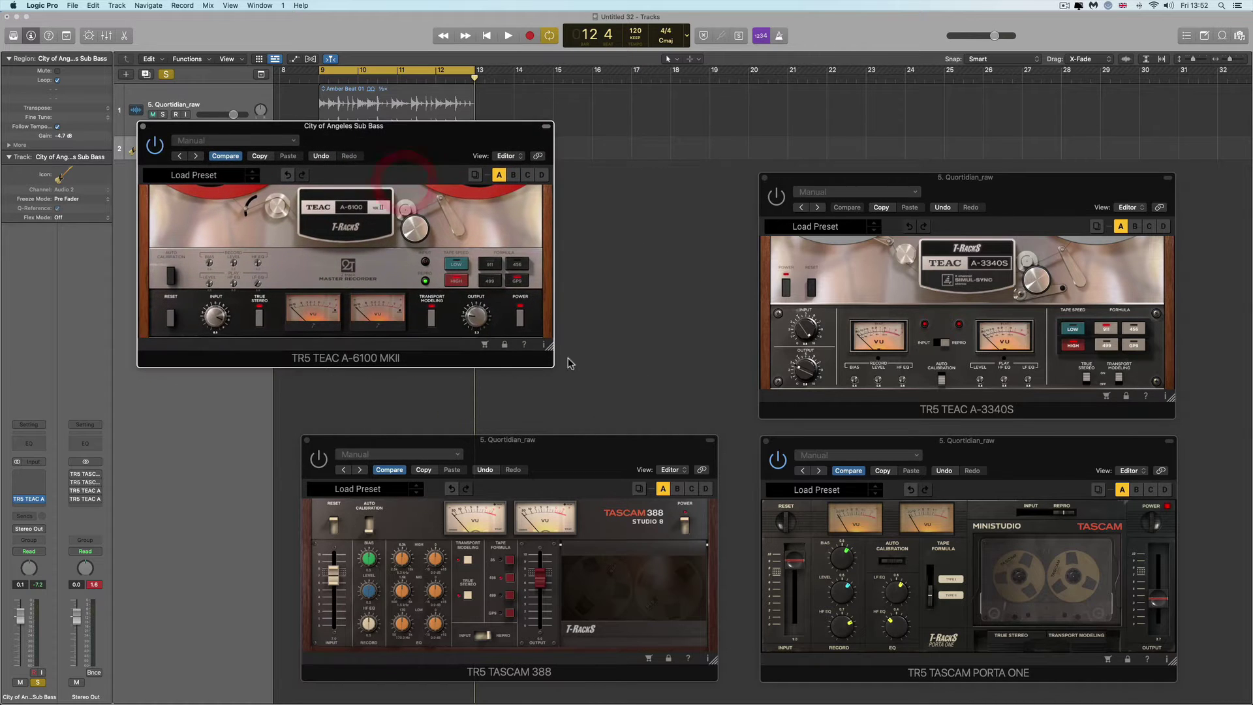
pyautogui.moveTo(548, 344); pyautogui.dragTo(934, 658)
pyautogui.moveTo(922, 163); pyautogui.dragTo(874, 163)
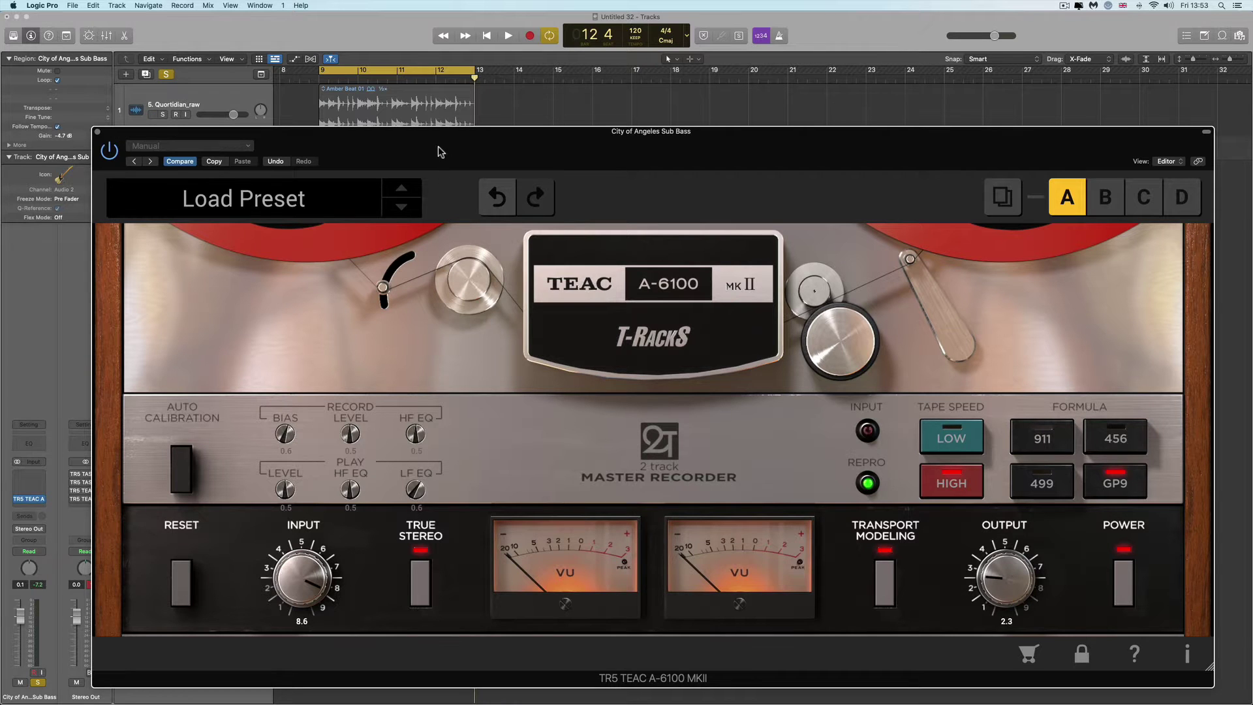
pyautogui.moveTo(438, 145)
pyautogui.mouseDown()
pyautogui.moveTo(441, 216)
pyautogui.moveTo(448, 136)
pyautogui.mouseUp()
# Audition the soloed bass while switching the TEAC A-6100 MKII's power off and back on.
pyautogui.press('space')
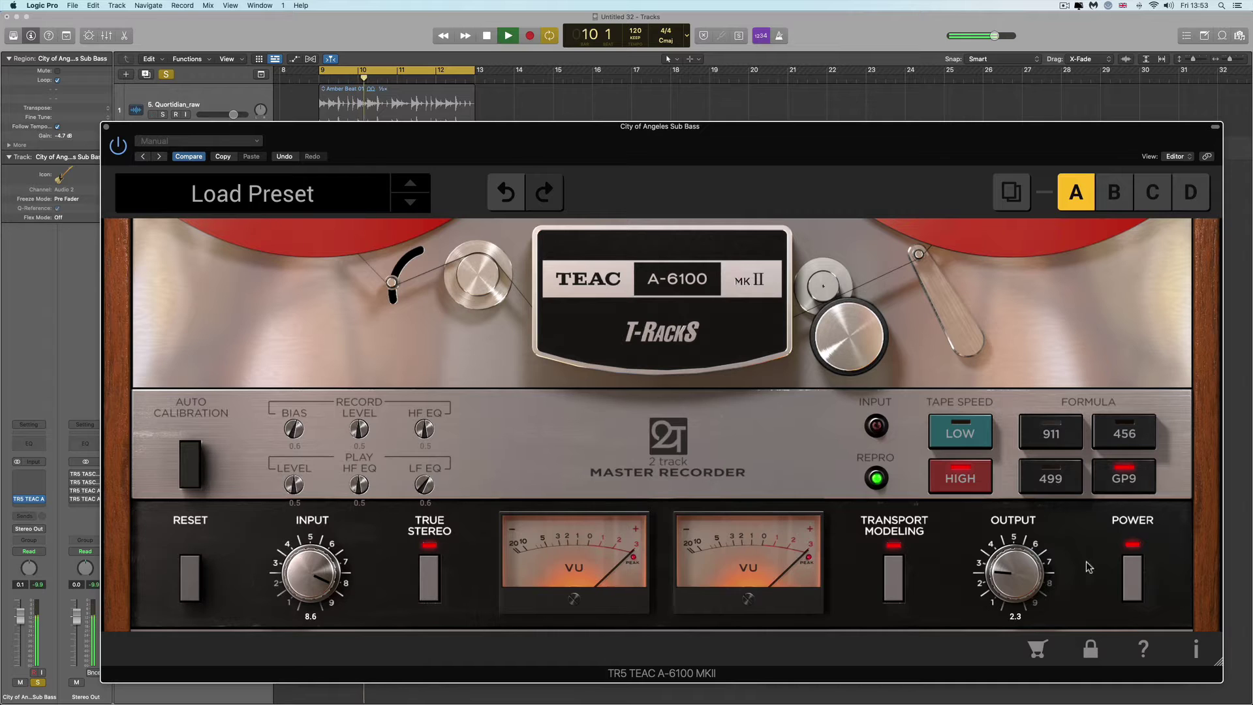
pyautogui.click(1127, 572)
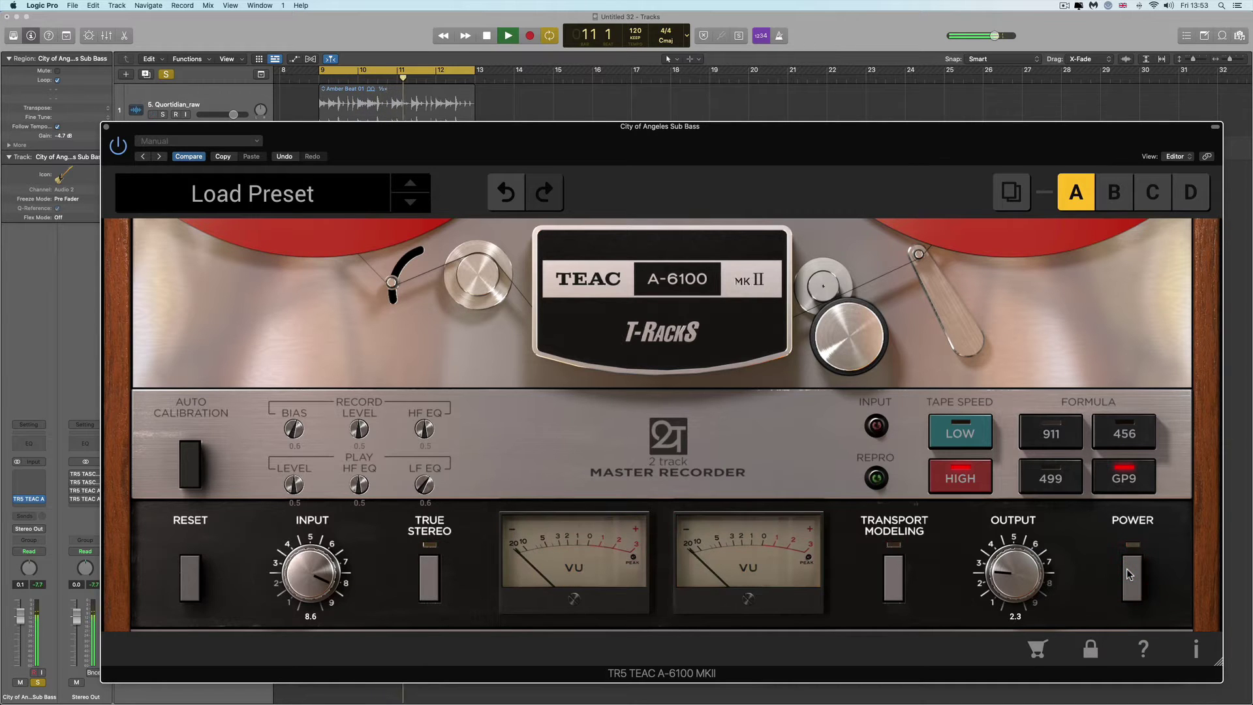
pyautogui.click(1127, 569)
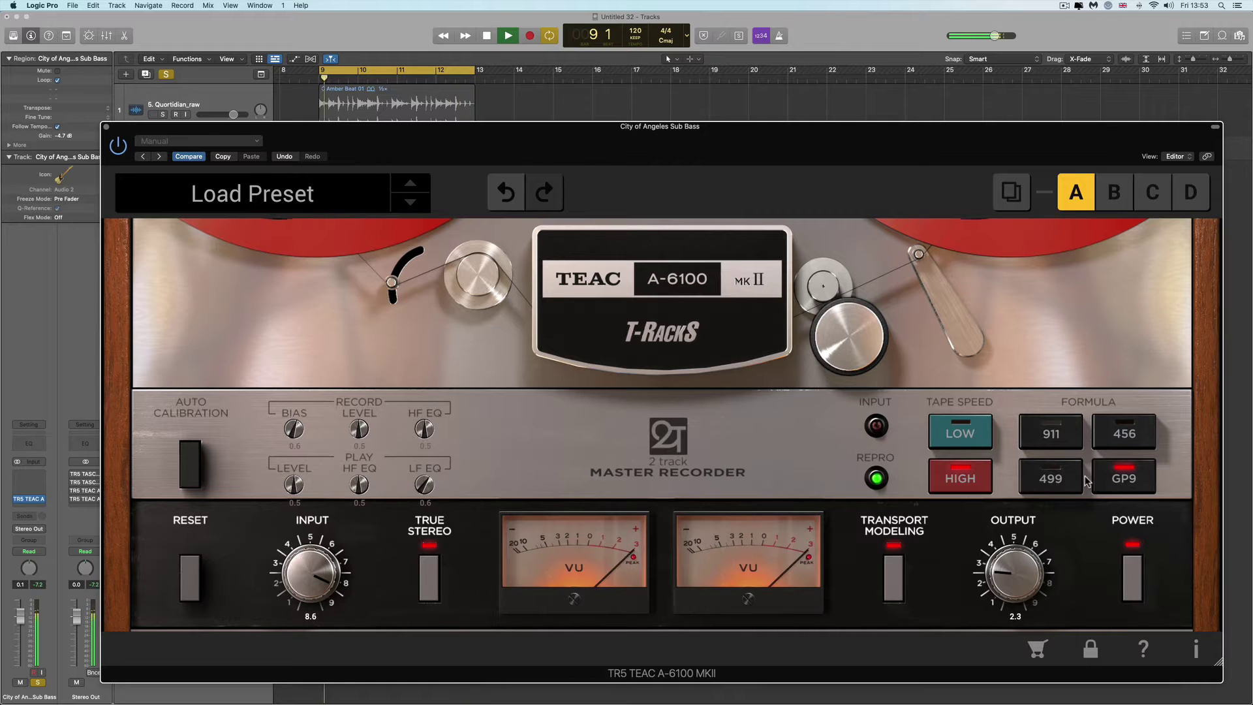
# Compare the 456 and GP9 tape formulas on the TEAC A-6100 MKII, finishing with GP9 selected.
pyautogui.click(1122, 445)
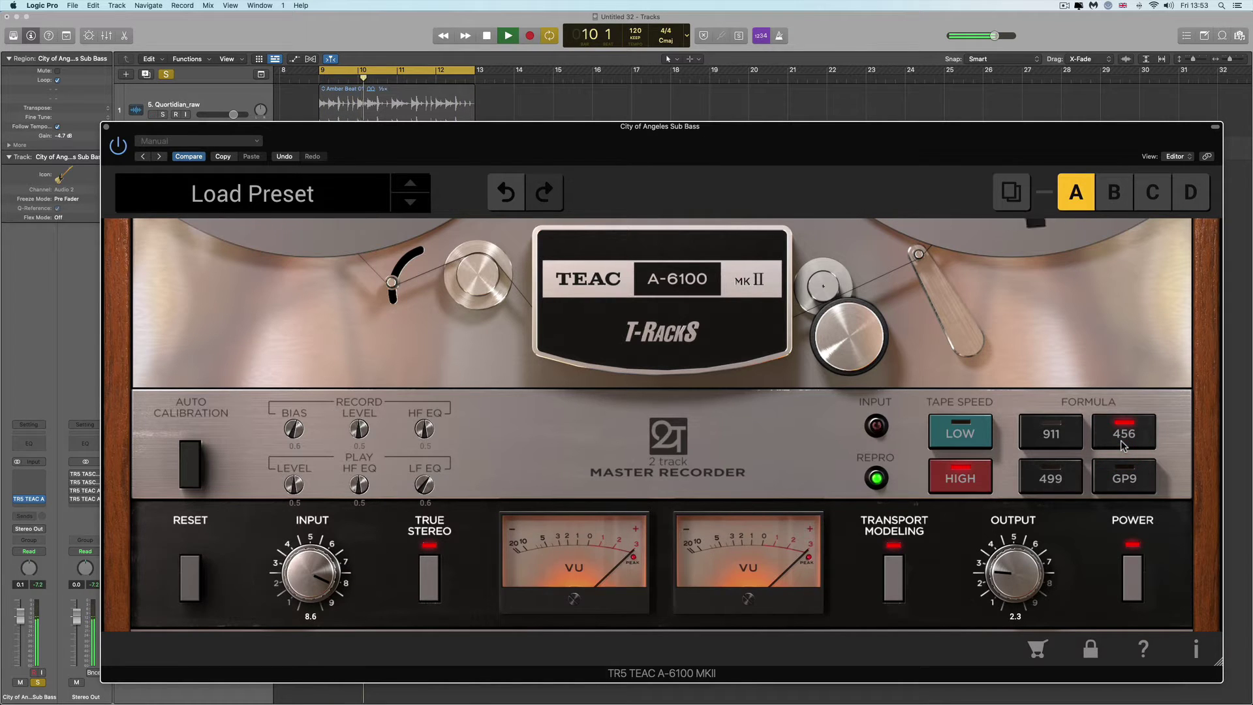
pyautogui.press('space')
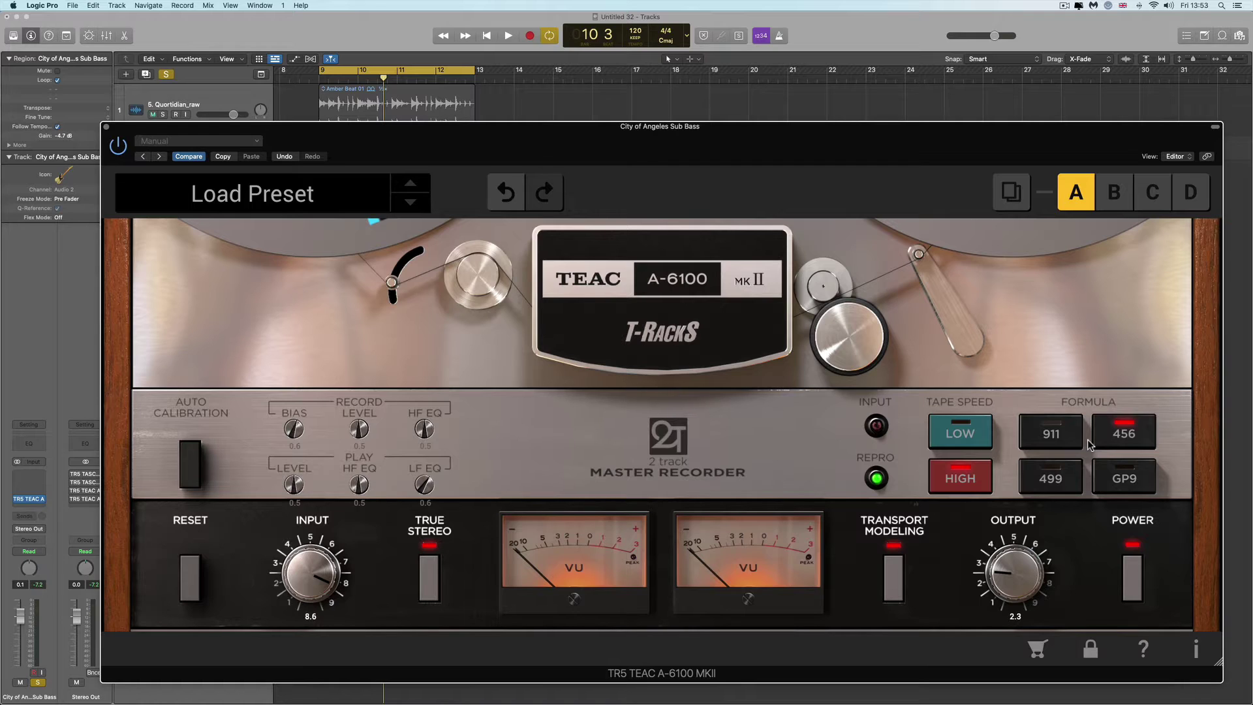
pyautogui.click(1128, 487)
pyautogui.click(1125, 436)
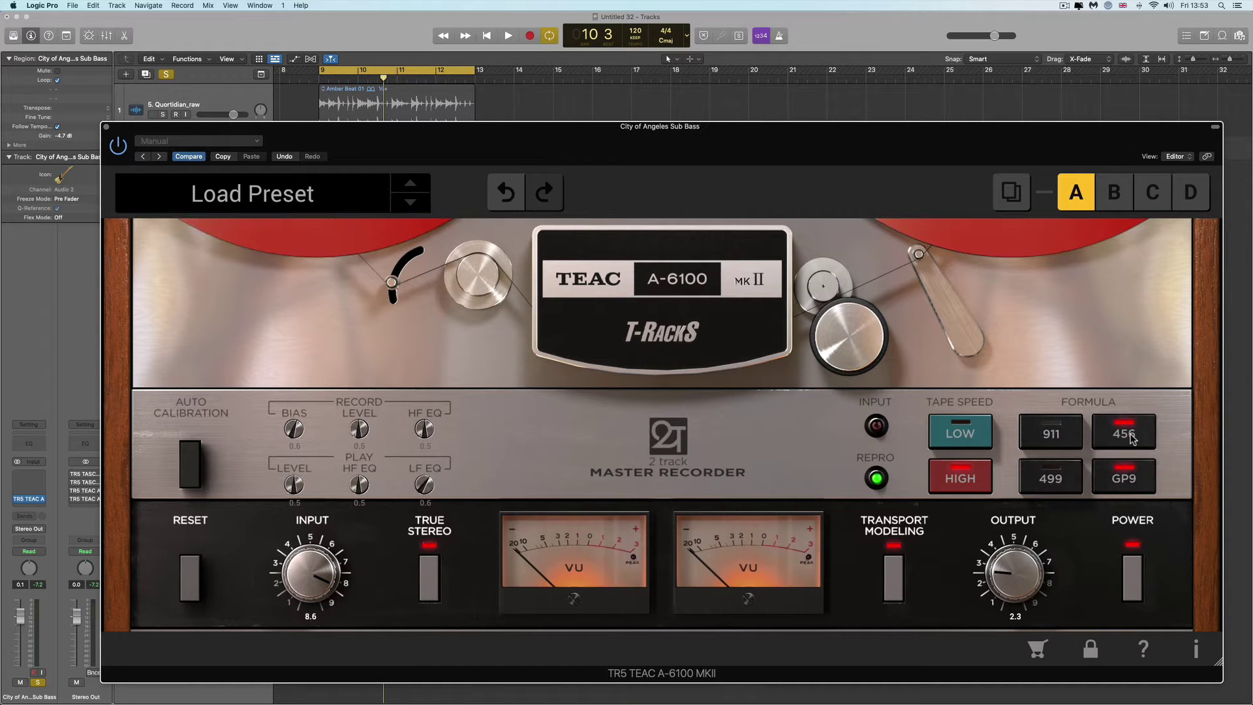
pyautogui.click(1132, 471)
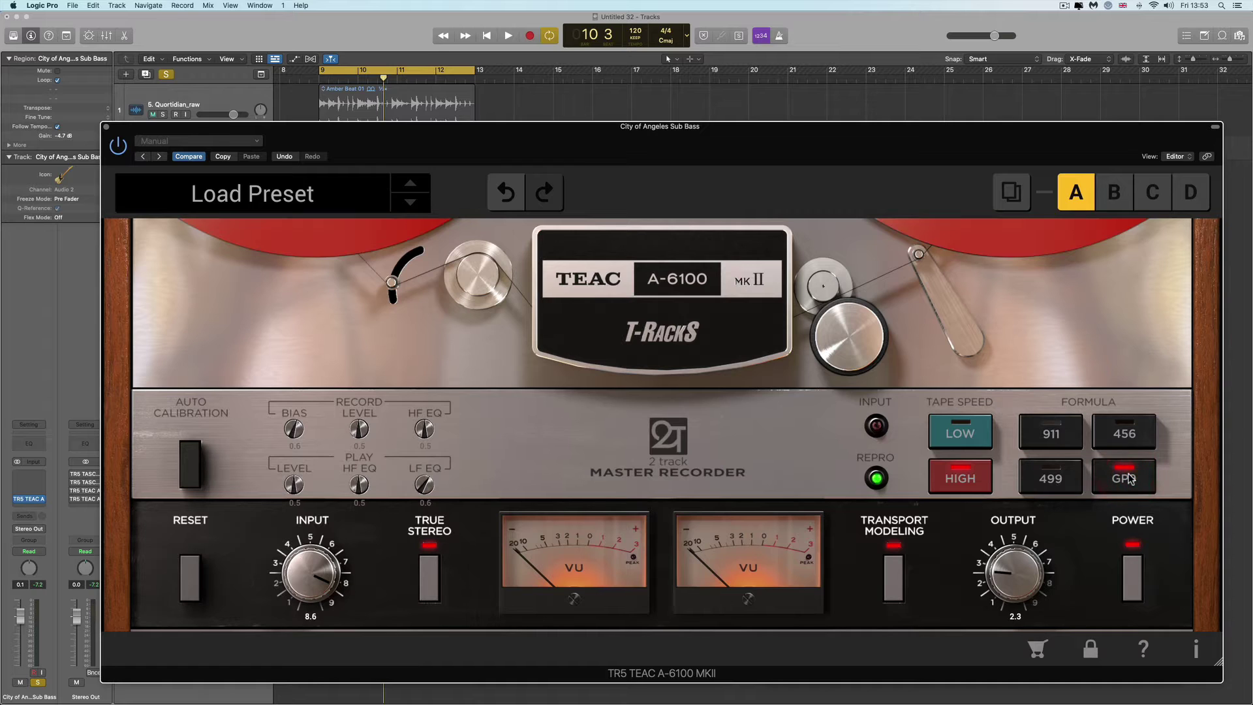
# Set the TEAC A-6100 MKII's output to 2.5 during playback and switch the tape formula to 456.
pyautogui.press('space')
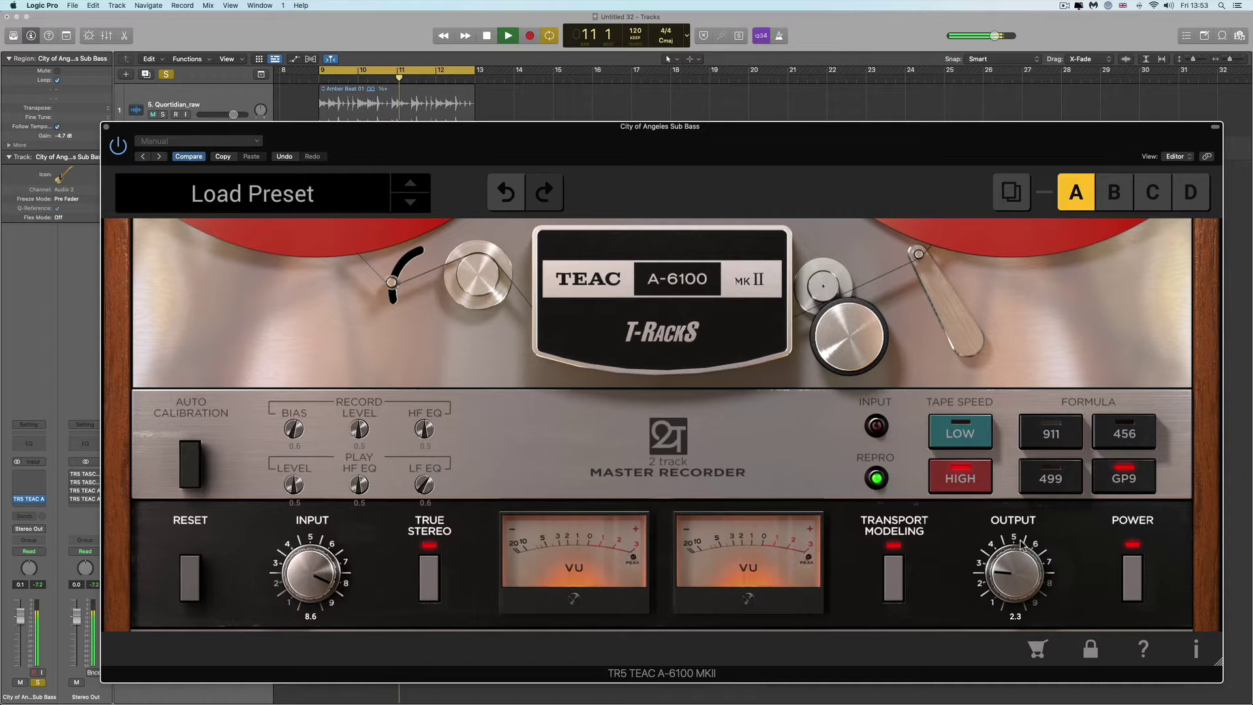
pyautogui.moveTo(1009, 565); pyautogui.dragTo(1009, 562)
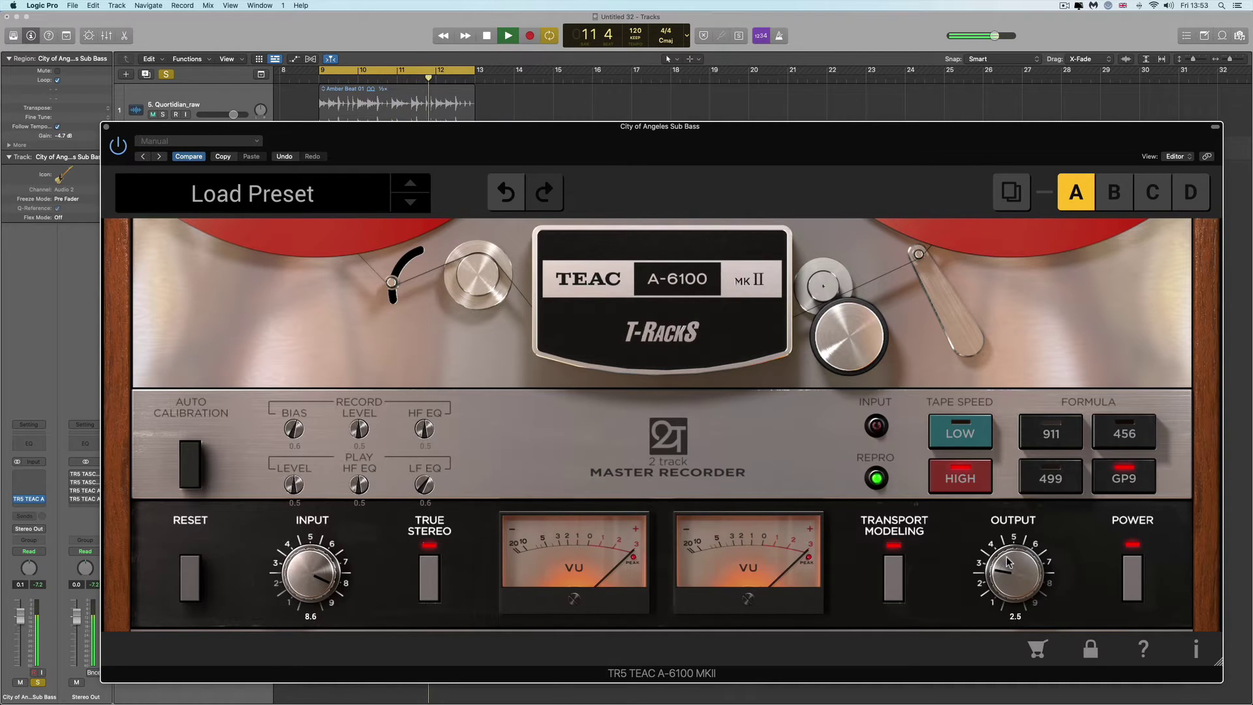
pyautogui.click(1131, 435)
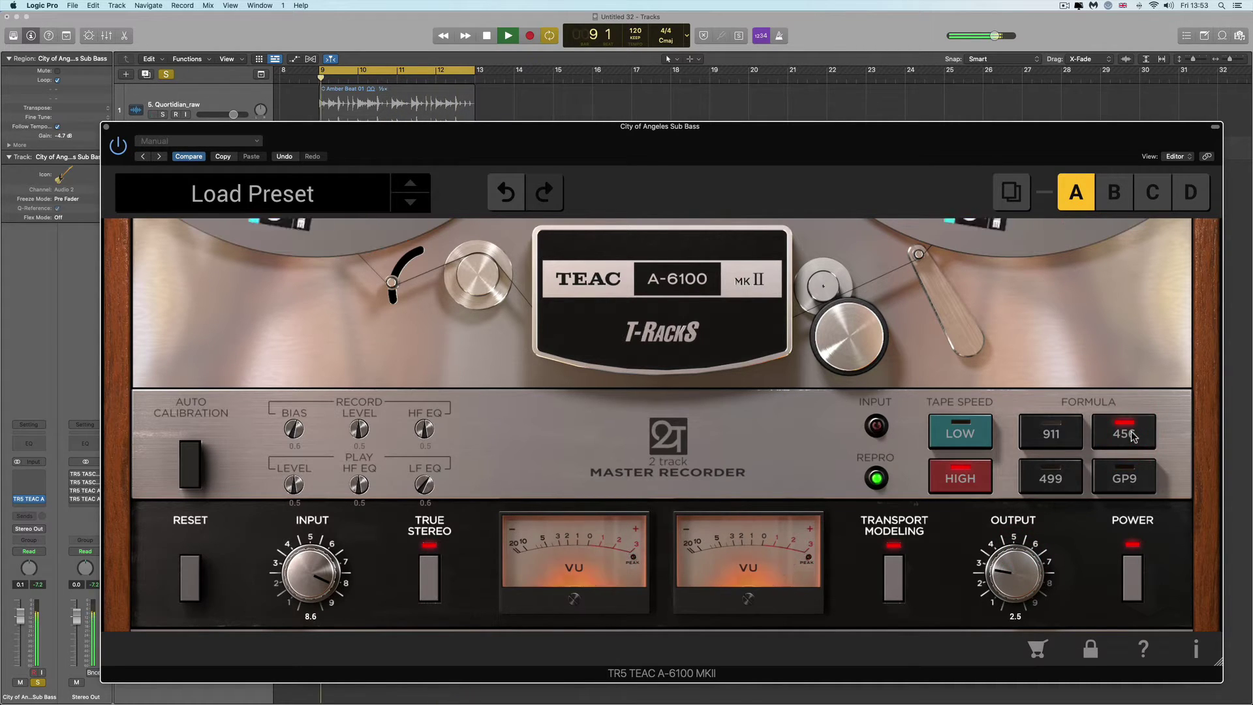
pyautogui.press('space')
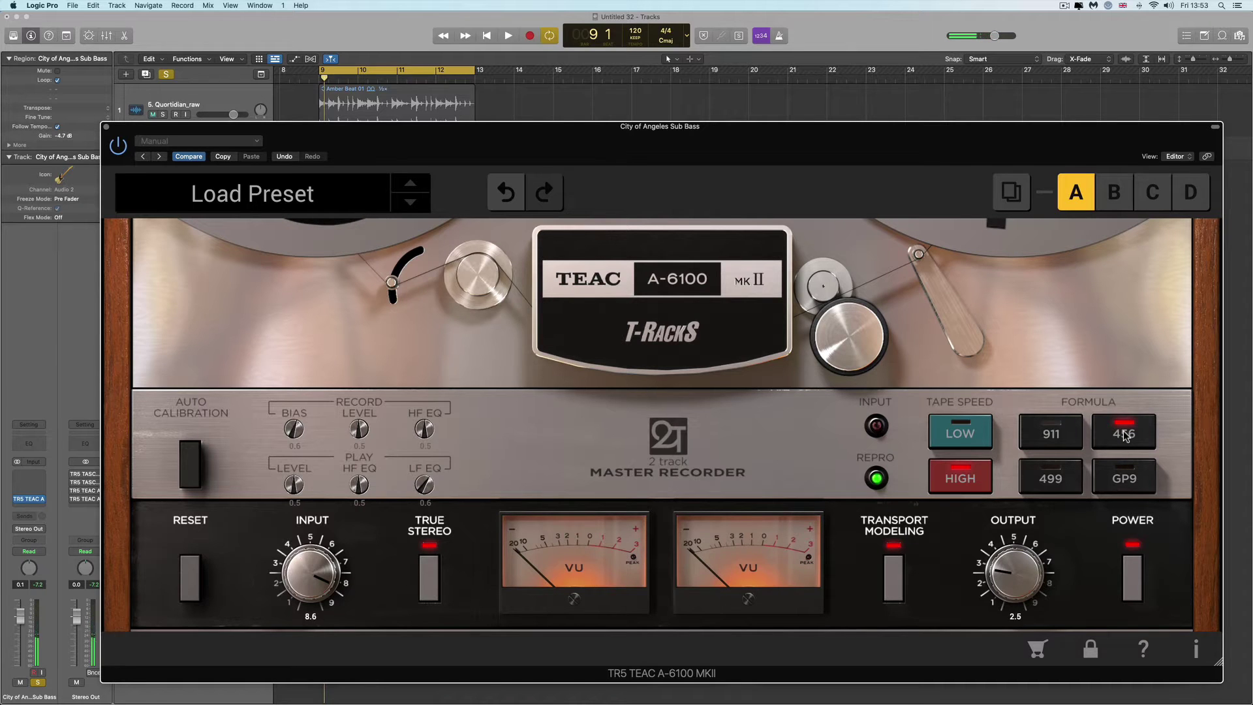
pyautogui.press('space')
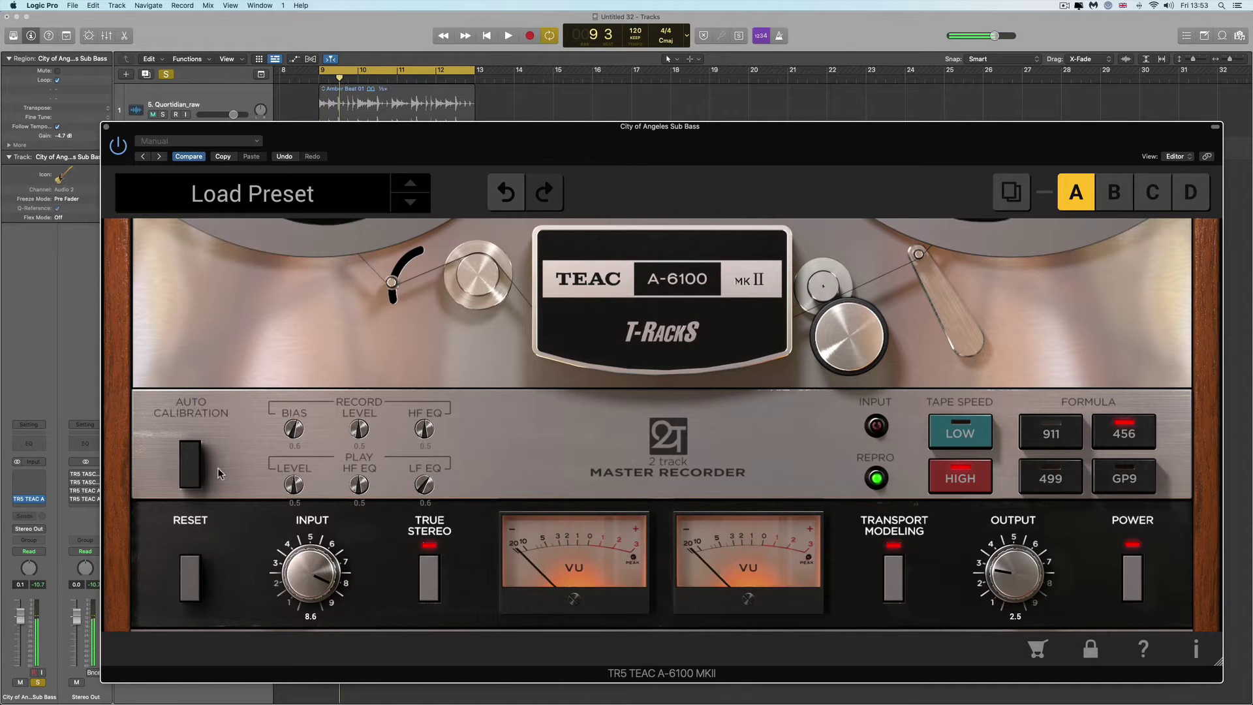
# Run auto calibration for the 456 tape formula and raise the output to 2.7 while the bass plays.
pyautogui.click(197, 467)
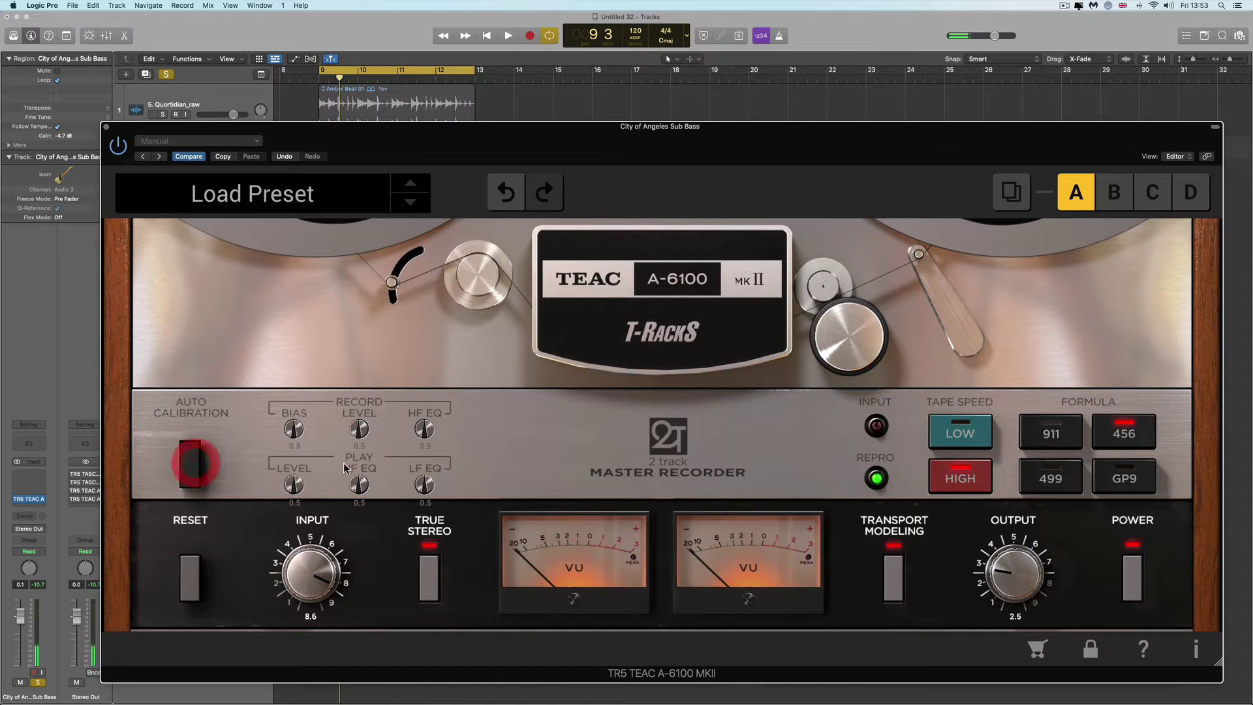
pyautogui.press('space')
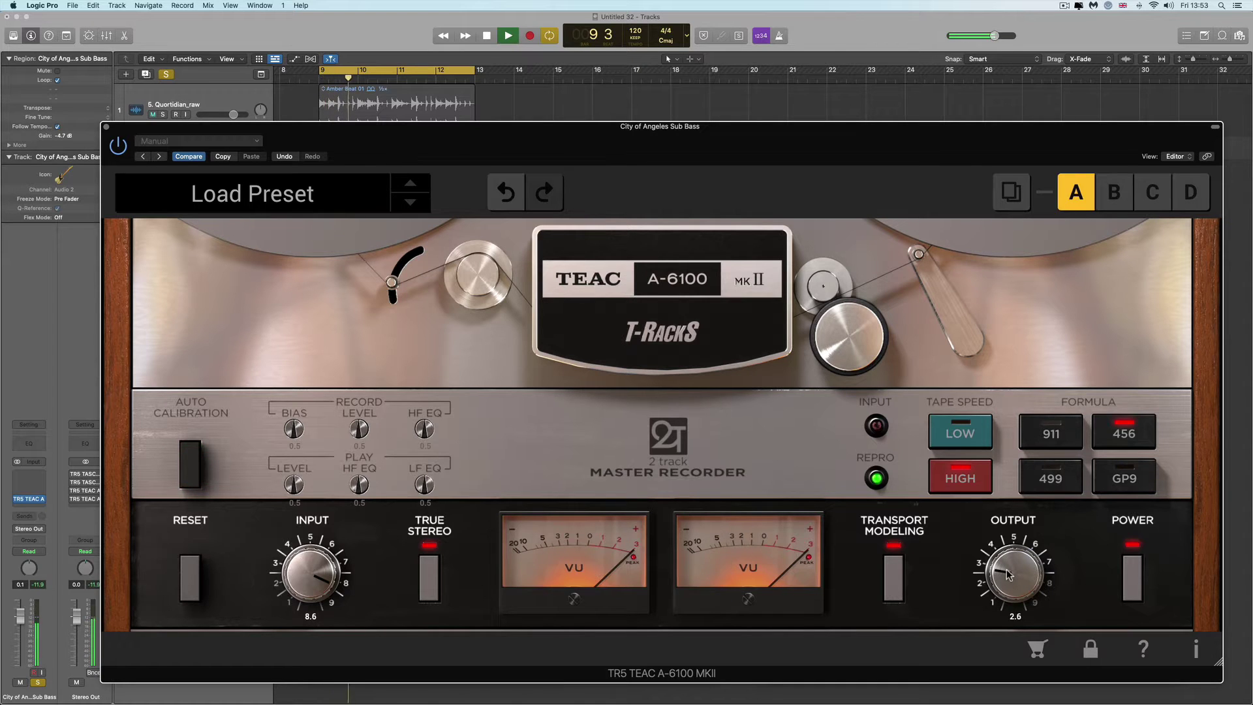
pyautogui.moveTo(1015, 579); pyautogui.dragTo(1009, 569)
pyautogui.press('space')
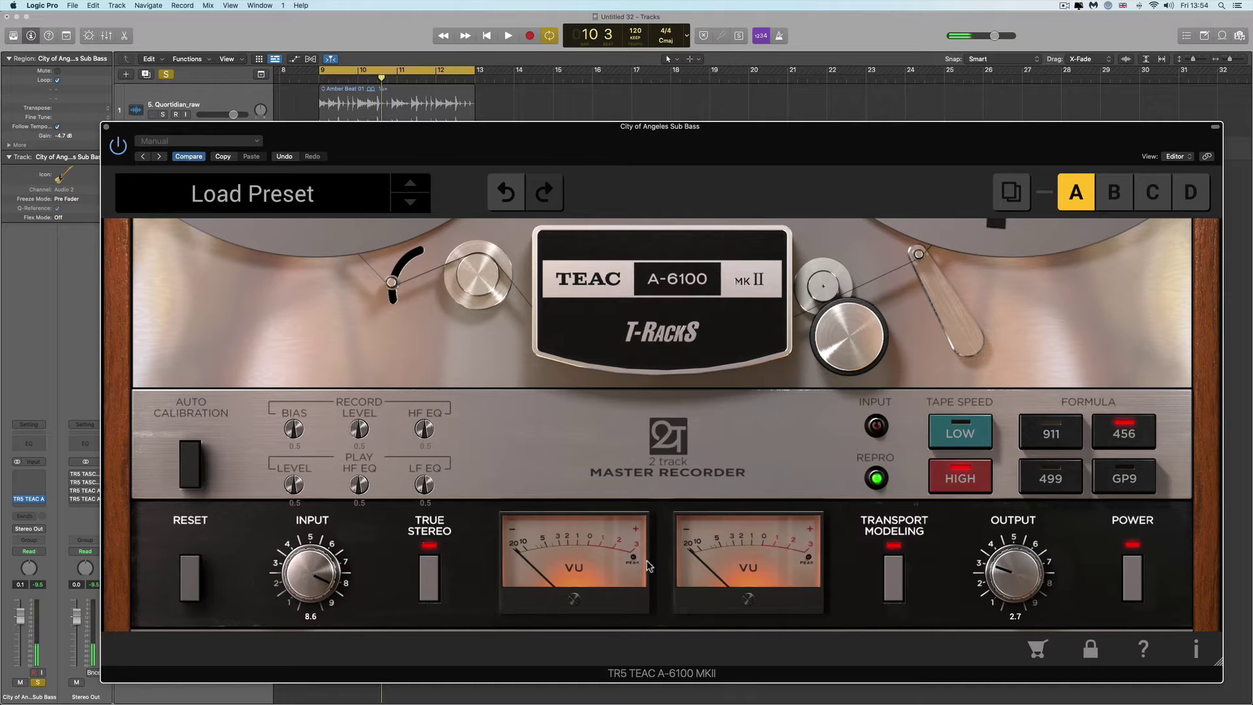
# Play the bass through the 456 formula and switch the tape formula to GP9 to compare the tone.
pyautogui.press('space')
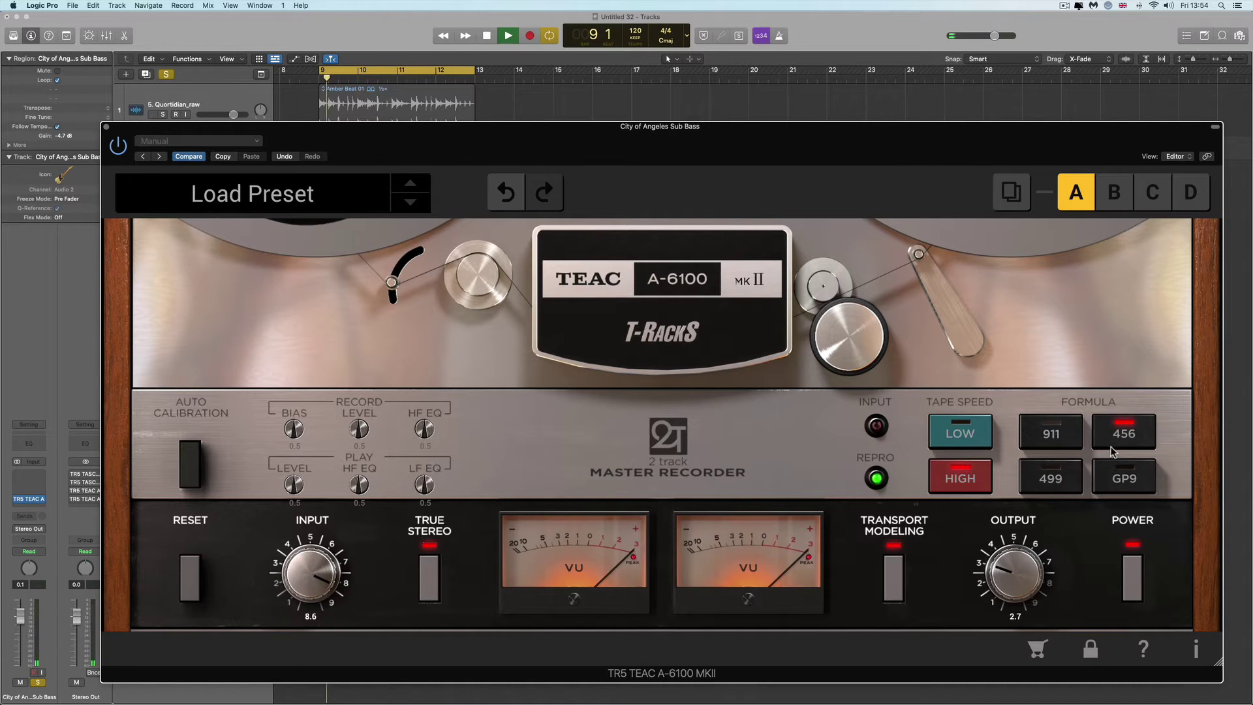
pyautogui.click(1129, 483)
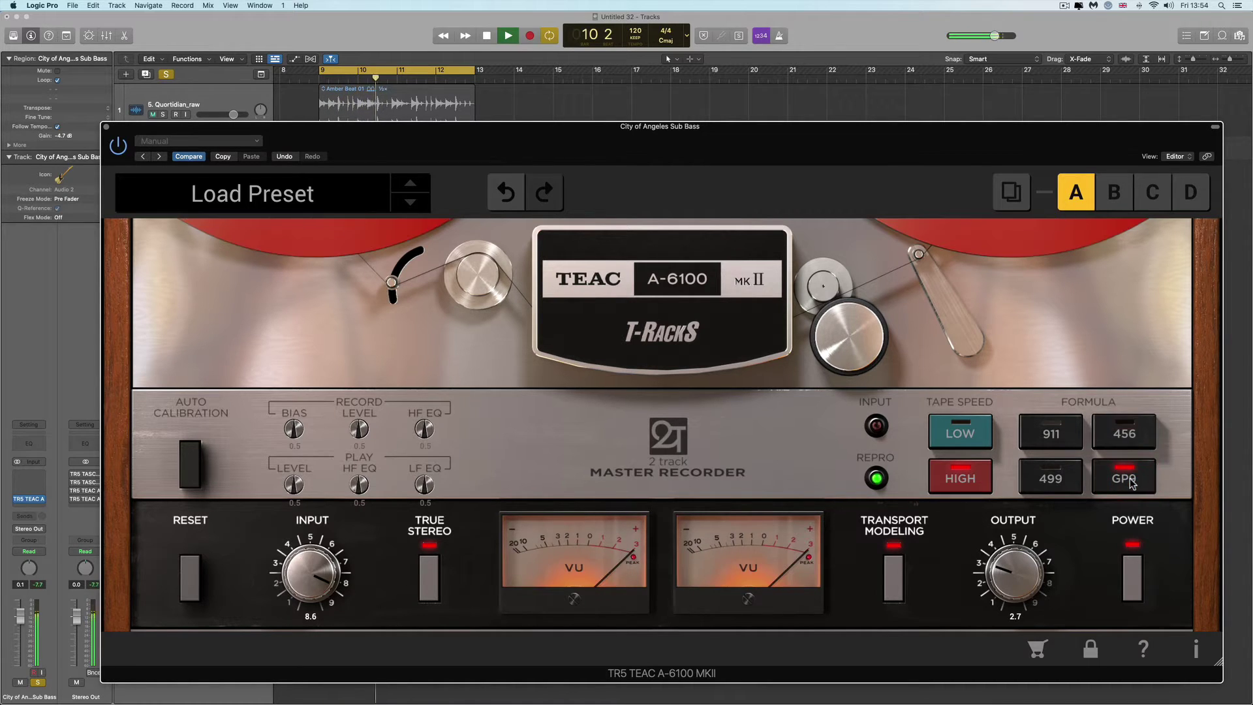
pyautogui.press('space')
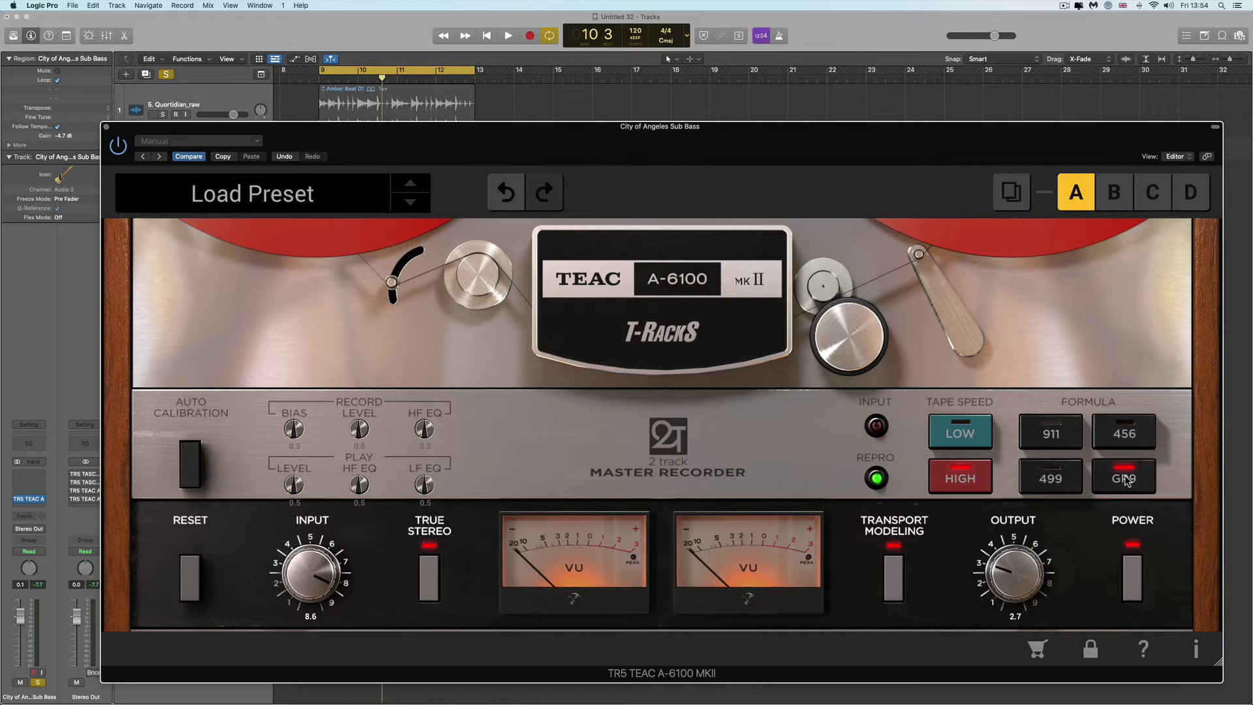
# Audition the bass while alternating the tape formula between 456 and GP9, finishing on 456.
pyautogui.press('space')
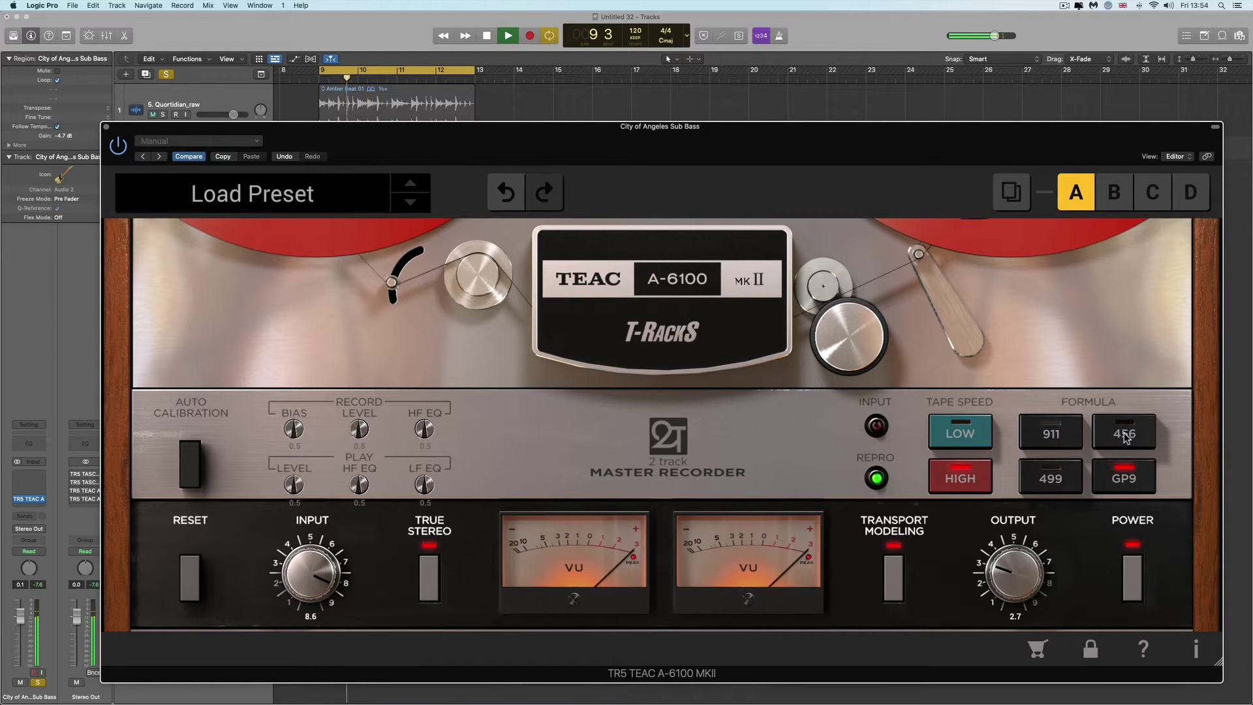
pyautogui.click(1125, 436)
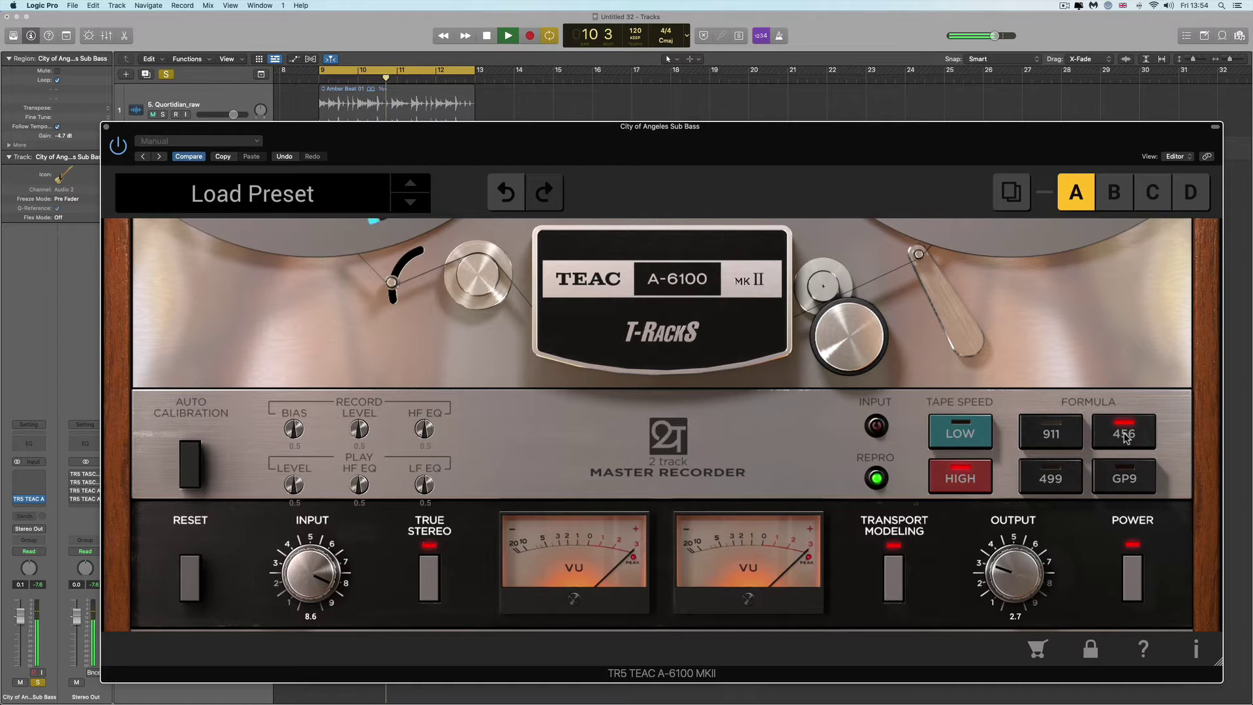
pyautogui.click(1128, 483)
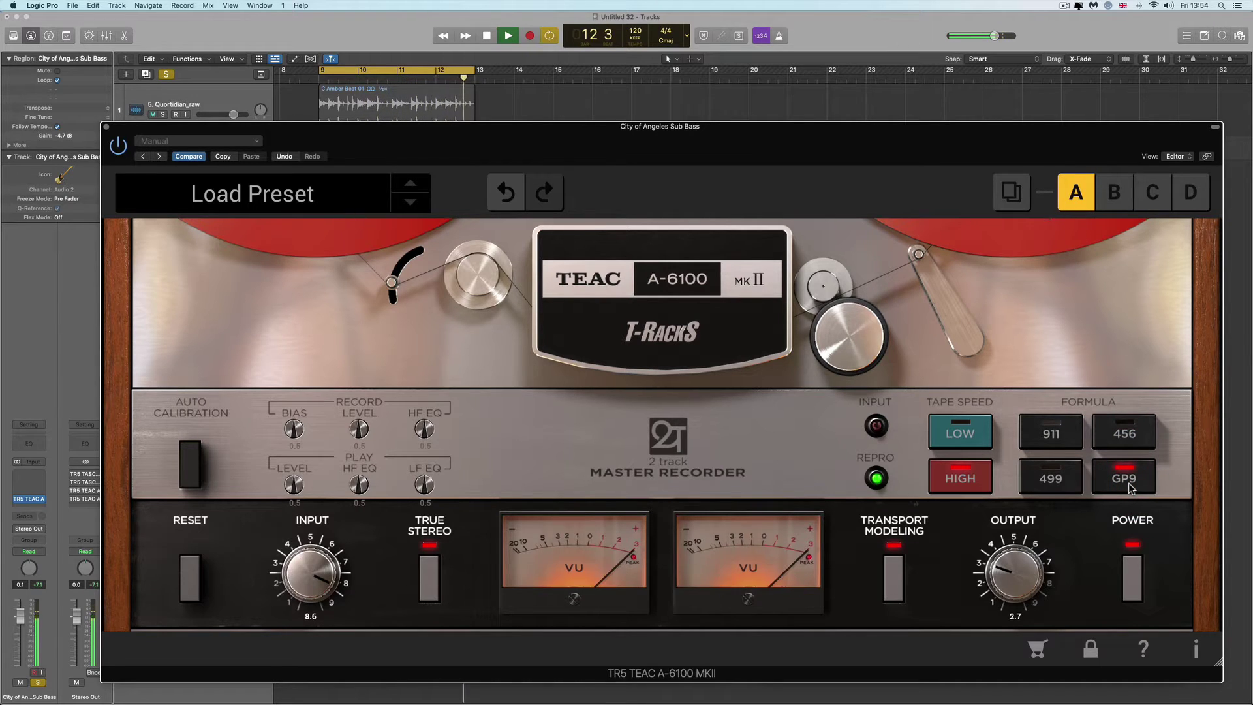
pyautogui.click(1128, 433)
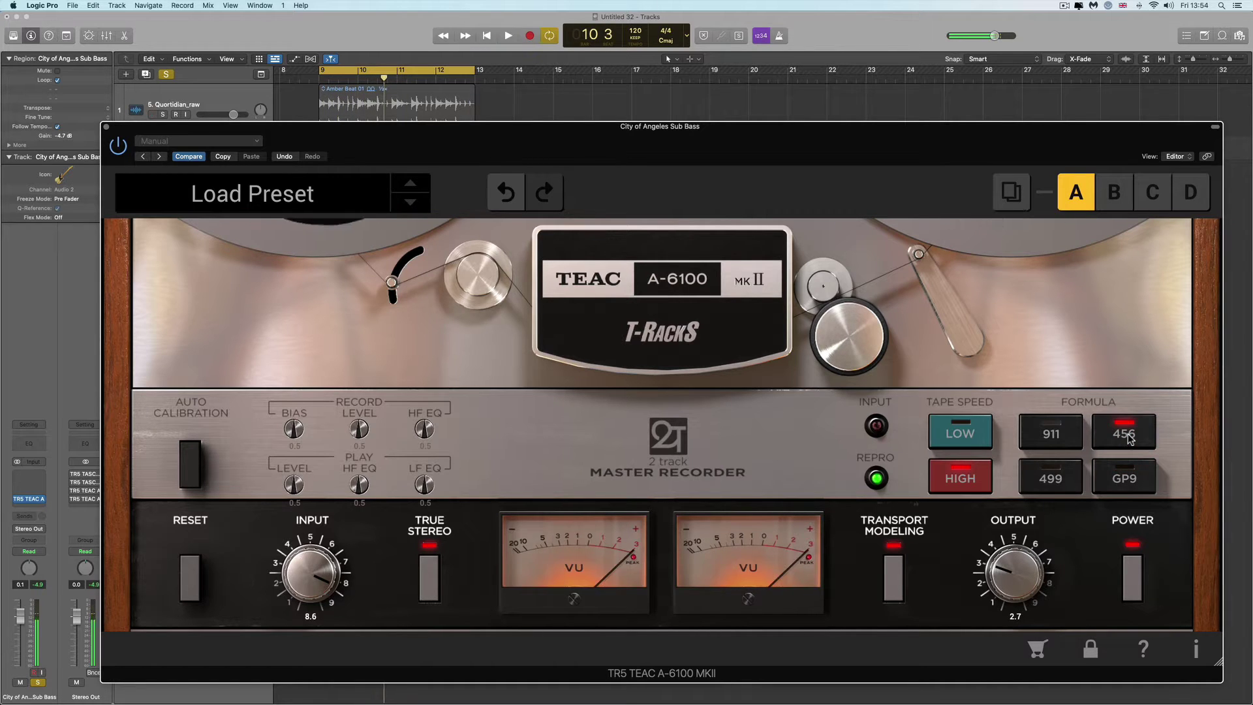
# Compare the 499 and GP9 tape formulas on the looping bass, finishing on GP9 and stopping playback.
pyautogui.click(1069, 483)
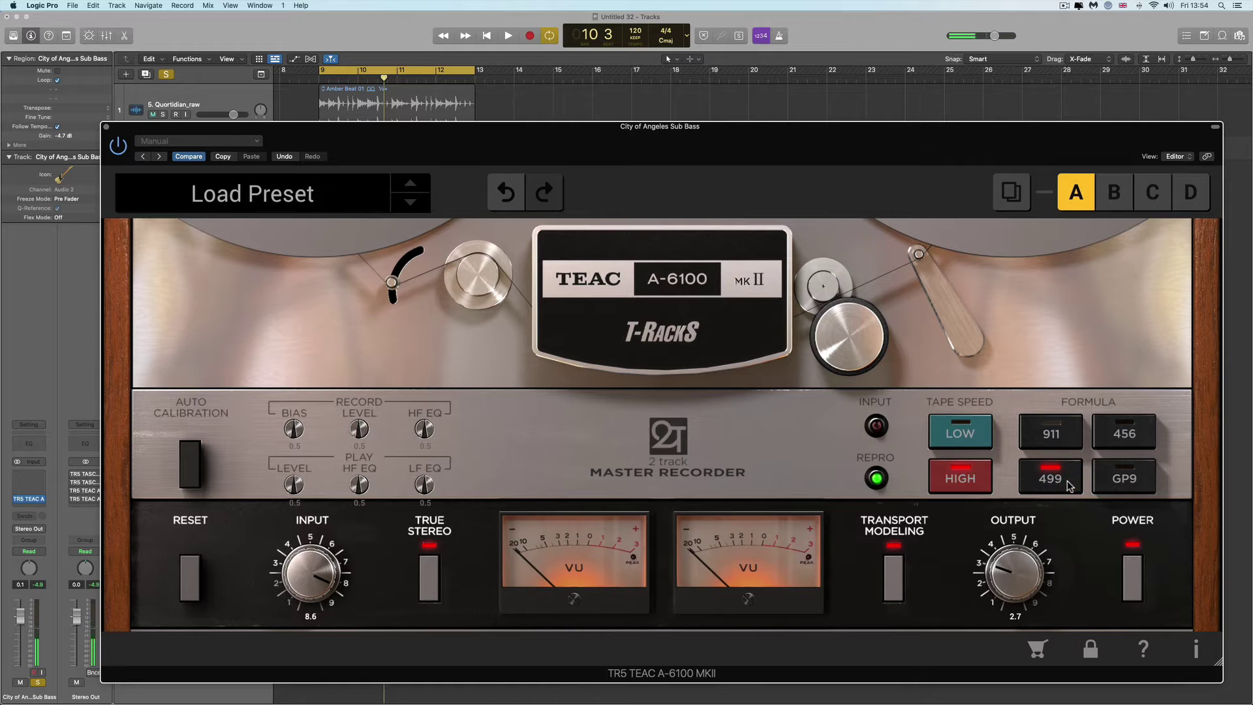
pyautogui.press('space')
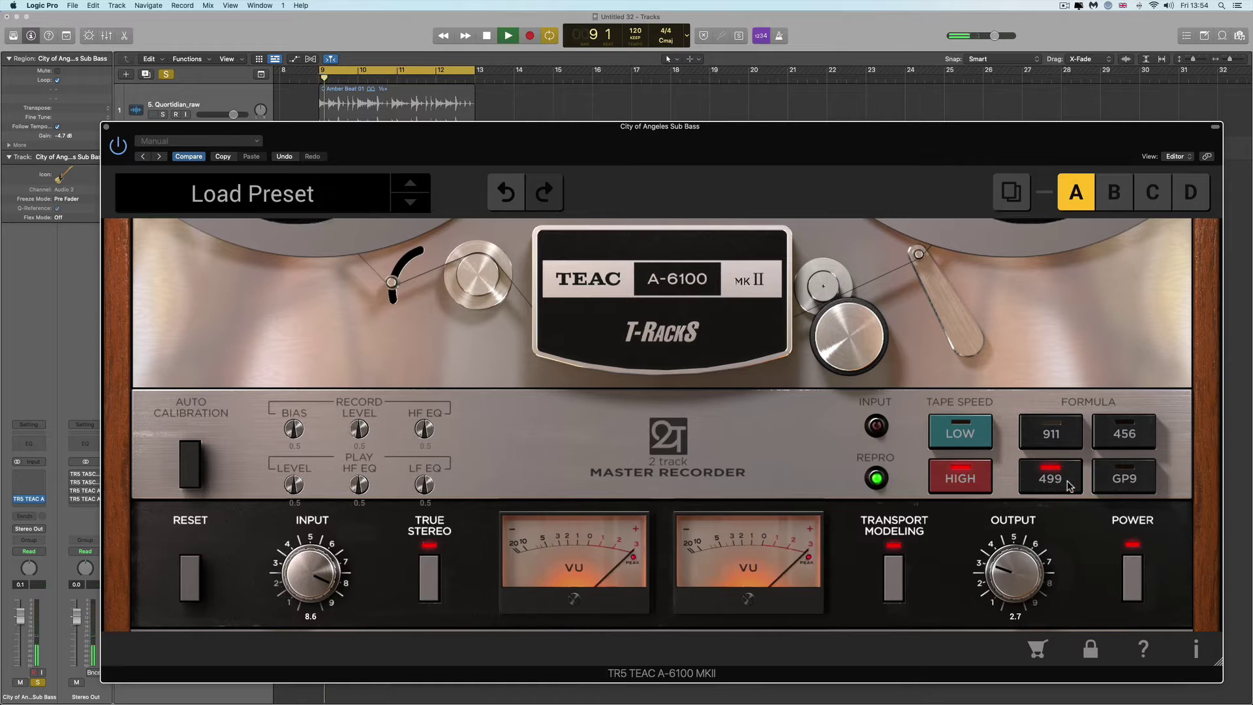
pyautogui.click(1120, 486)
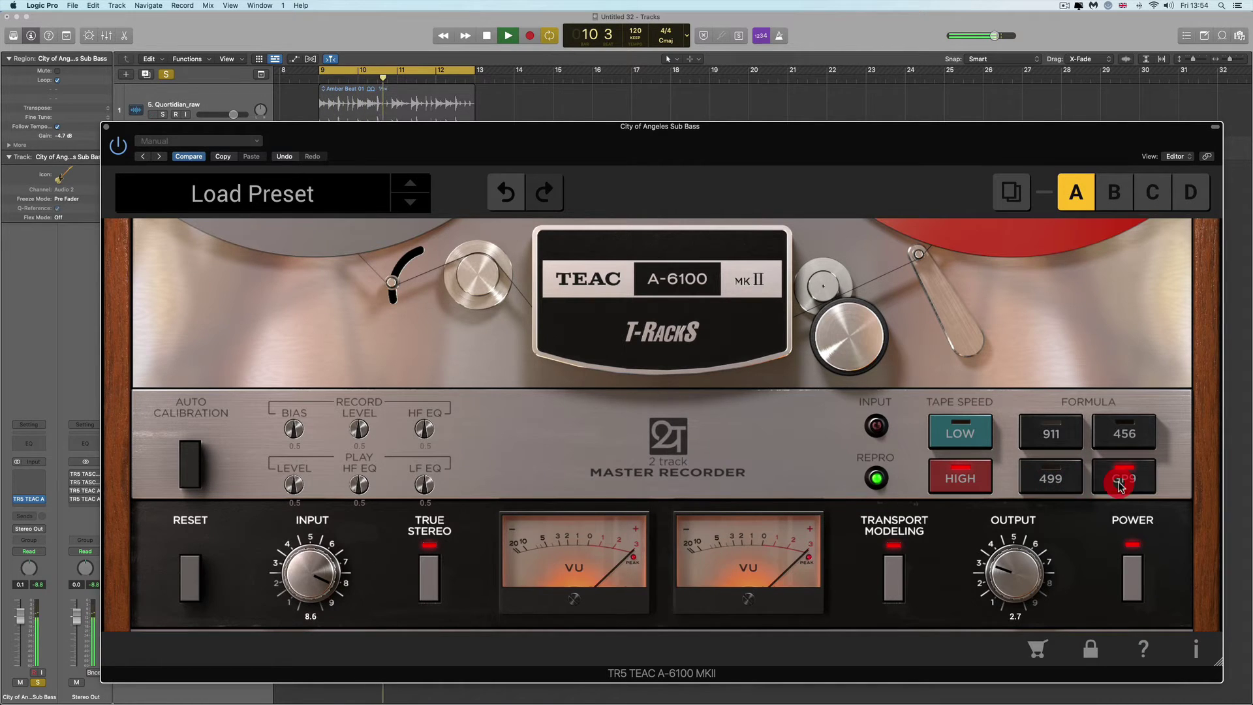
pyautogui.click(1070, 487)
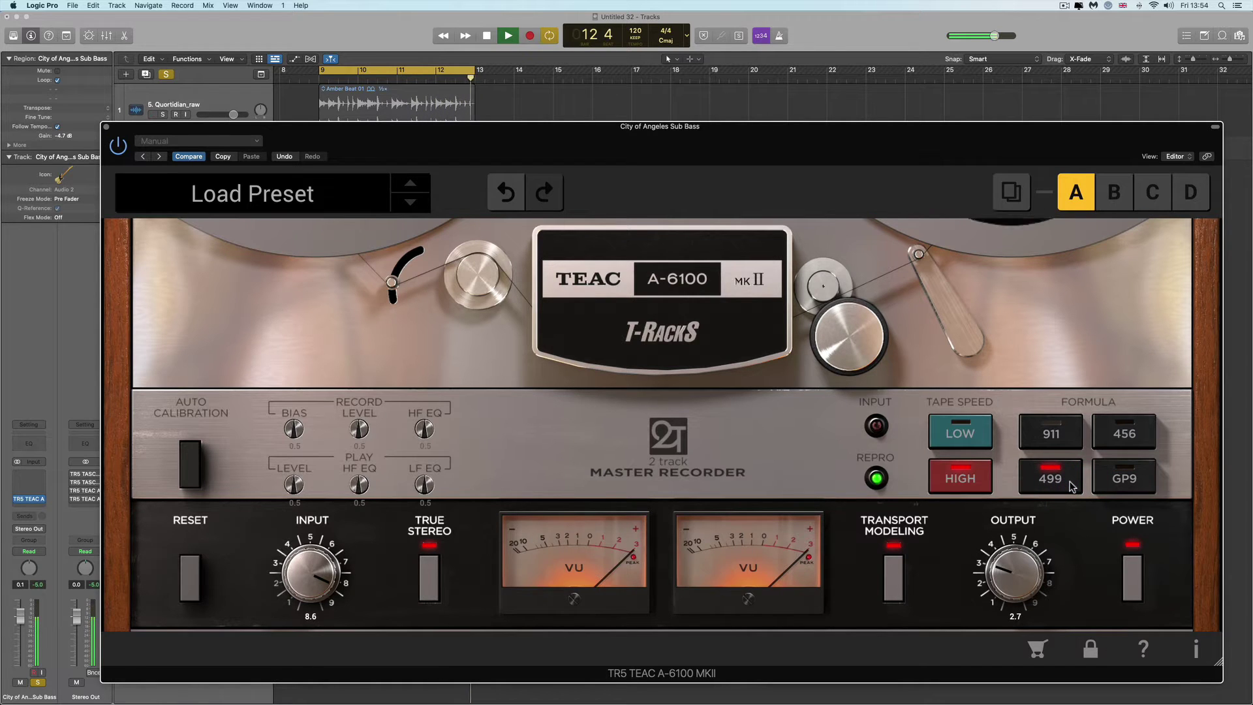
pyautogui.click(1121, 486)
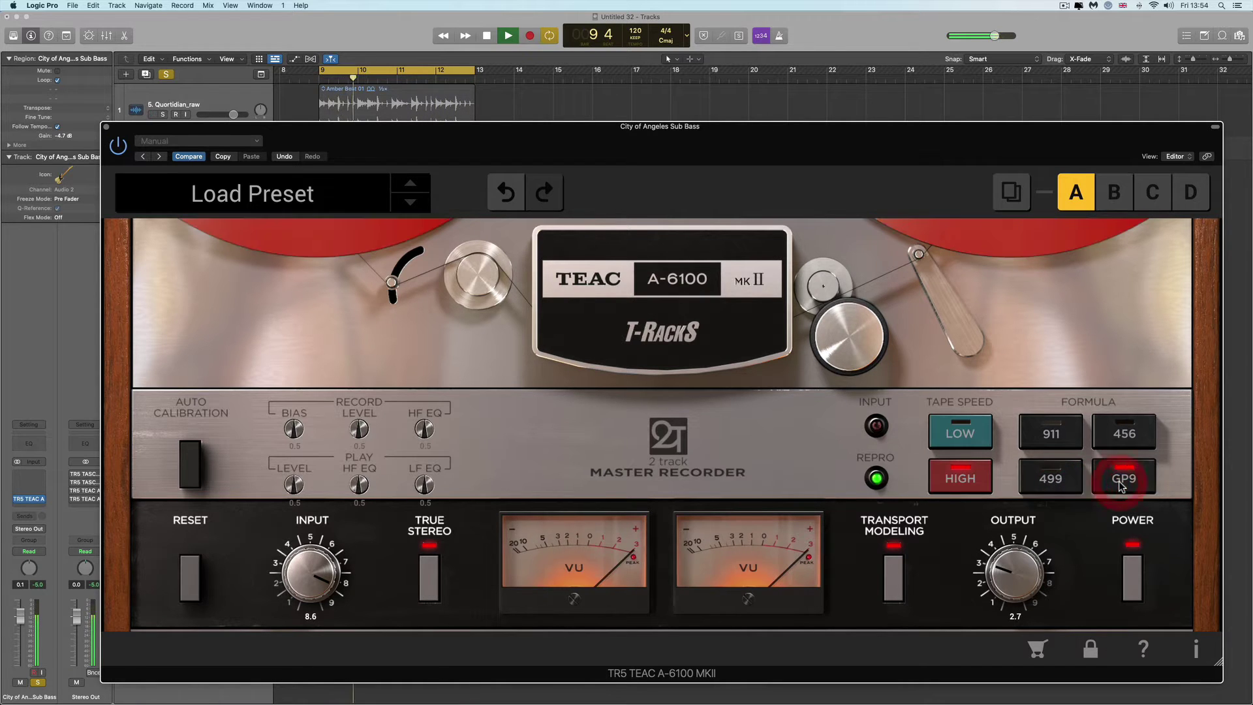
pyautogui.press('space')
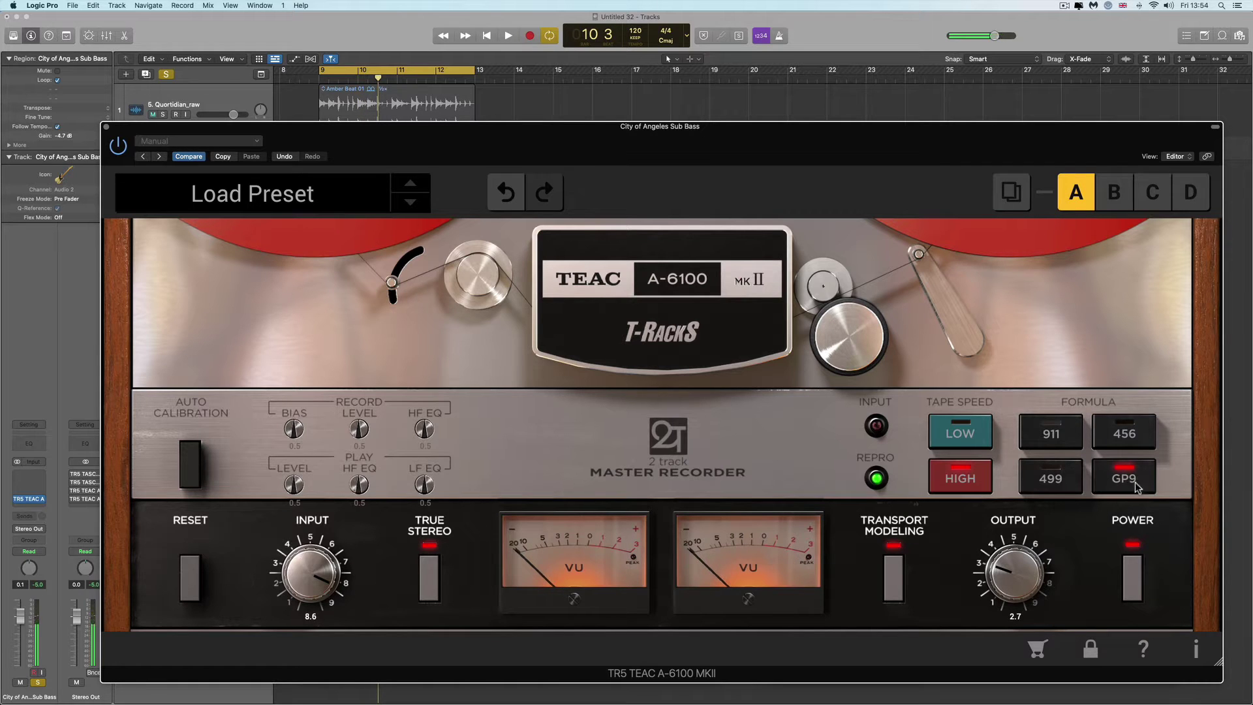
# Compare the 911 and GP9 tape formulas on the looping bass, ending on 911 with playback stopped.
pyautogui.click(1072, 486)
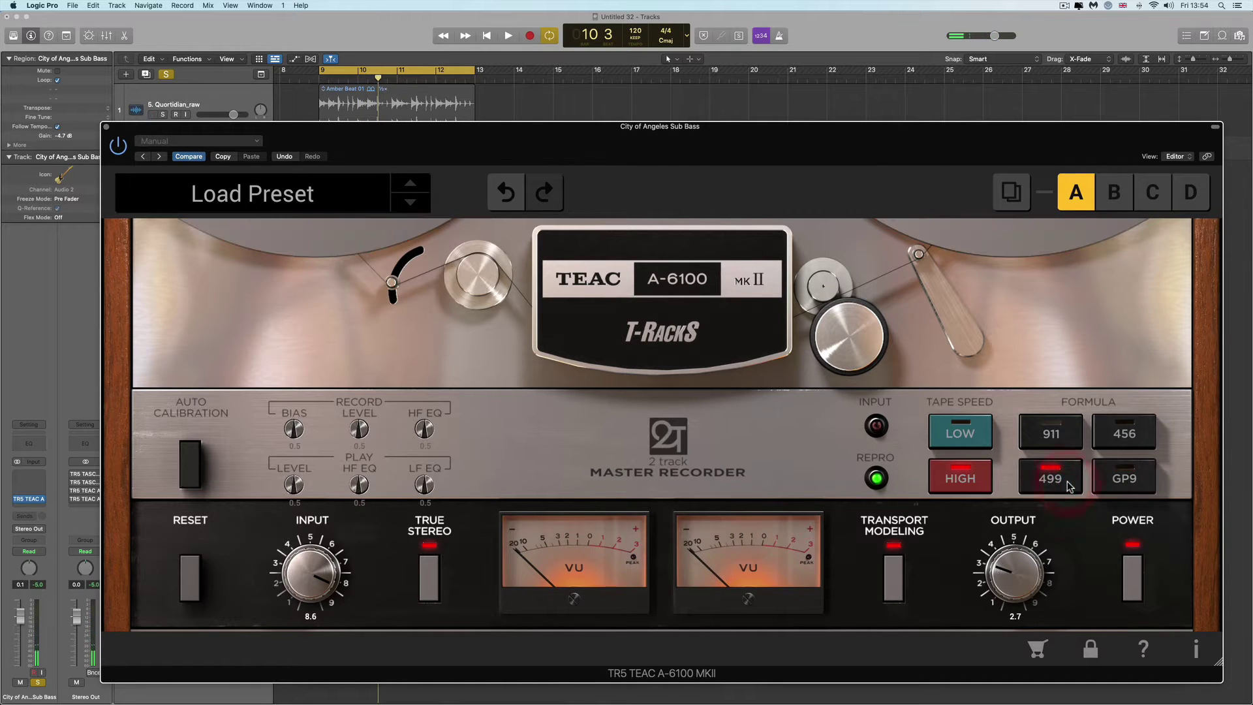
pyautogui.click(1063, 443)
pyautogui.press('space')
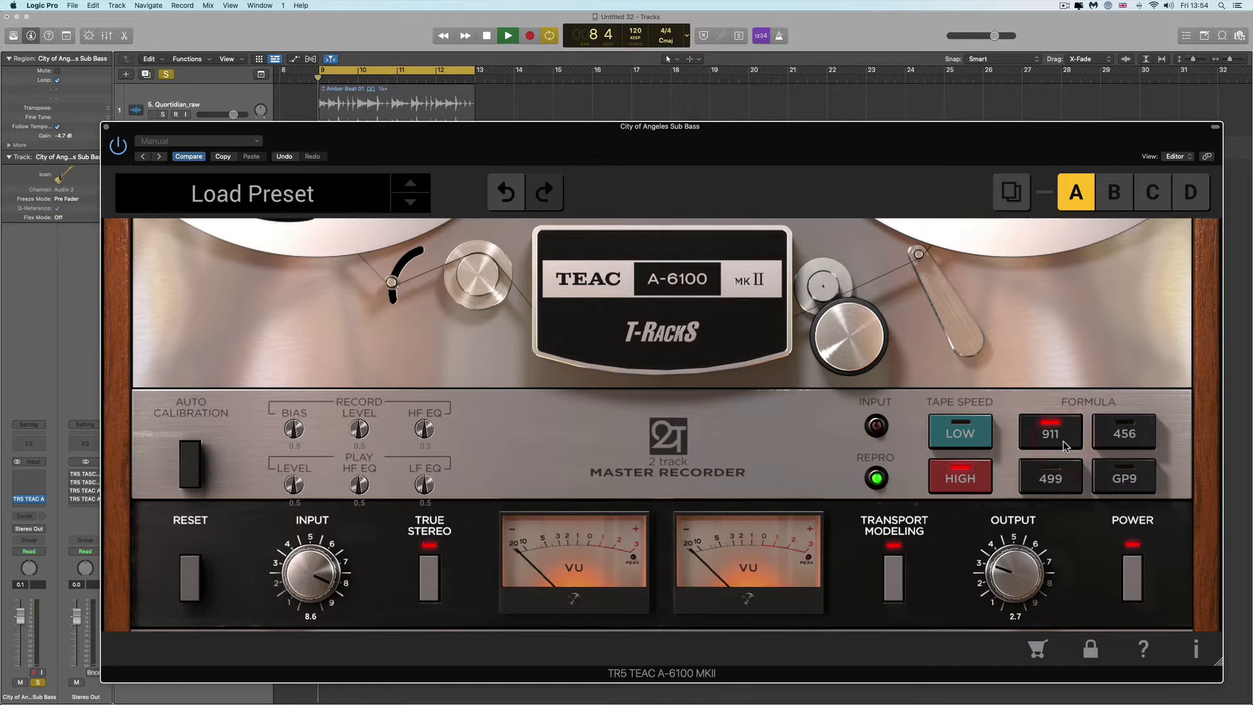
pyautogui.click(1121, 483)
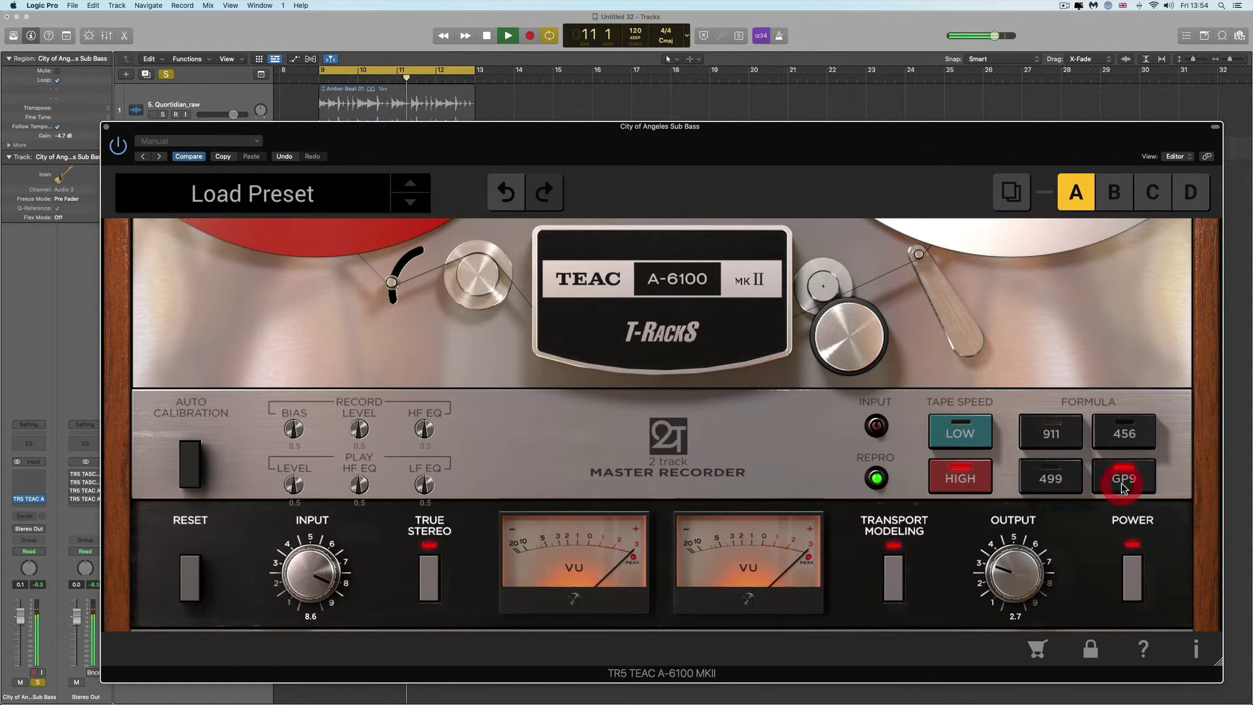
pyautogui.click(1072, 442)
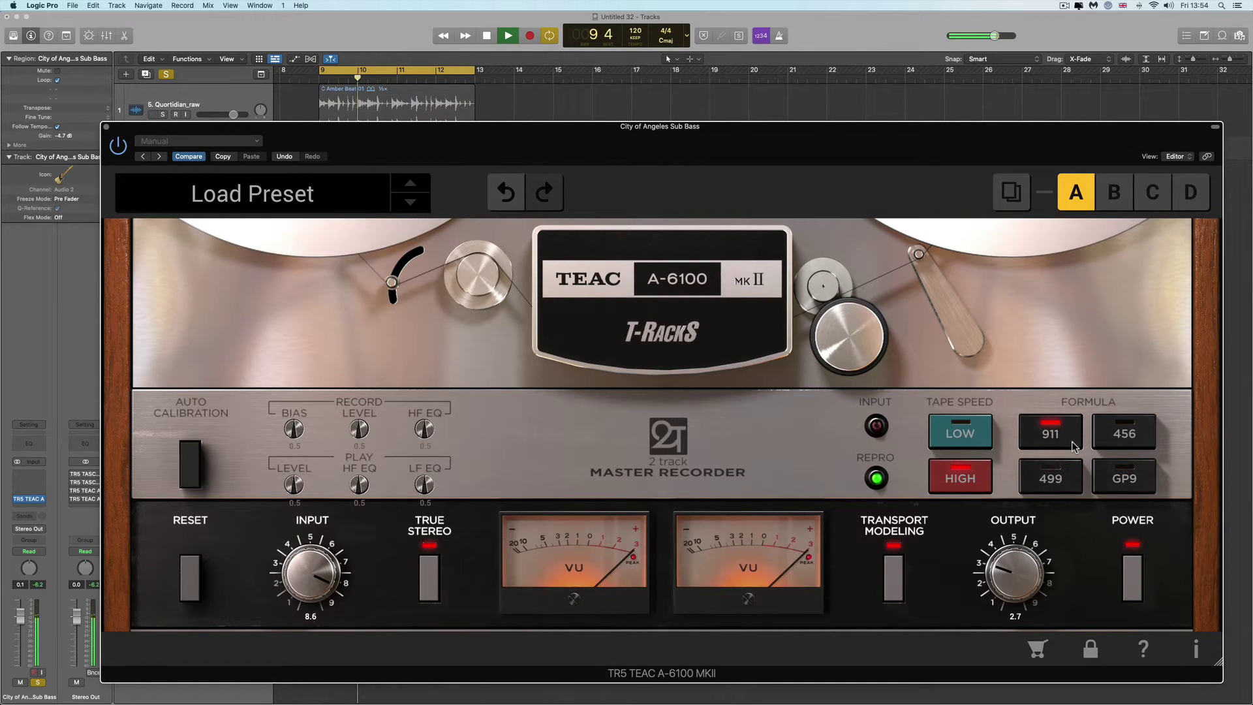
pyautogui.press('space')
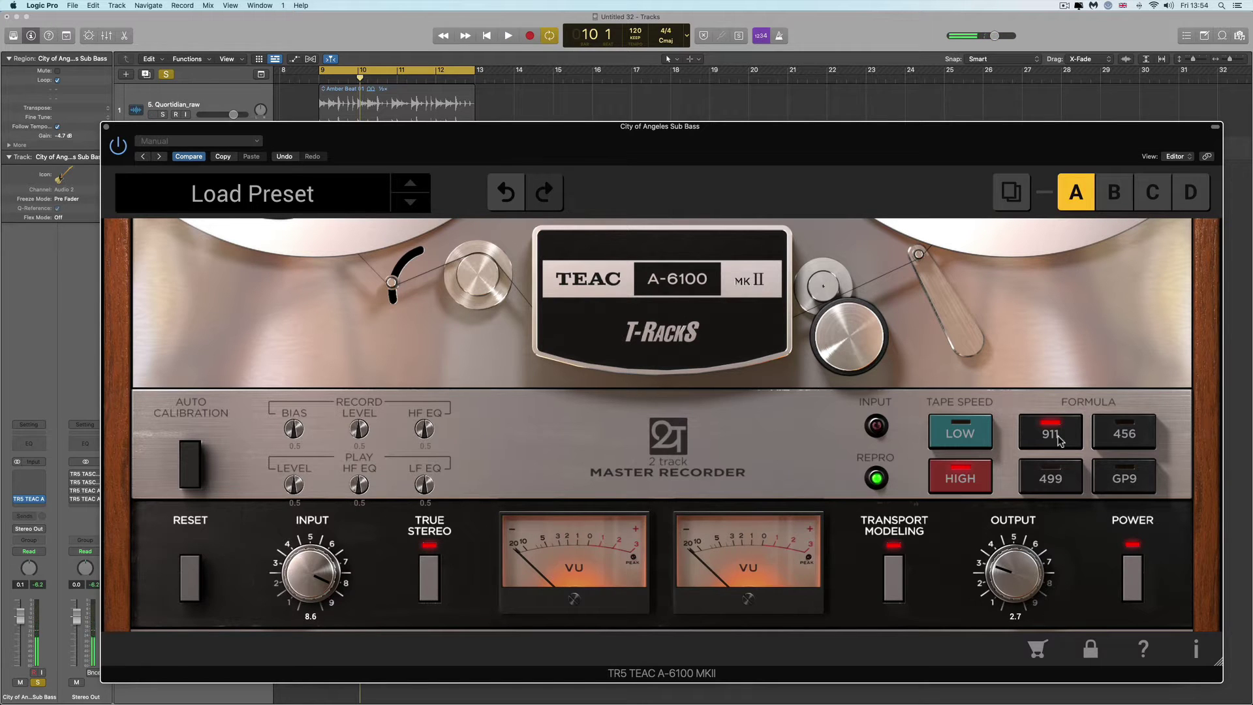
# Select the GP9 formula and compare the high and low tape speeds on the playing bass, ending on low.
pyautogui.click(1127, 487)
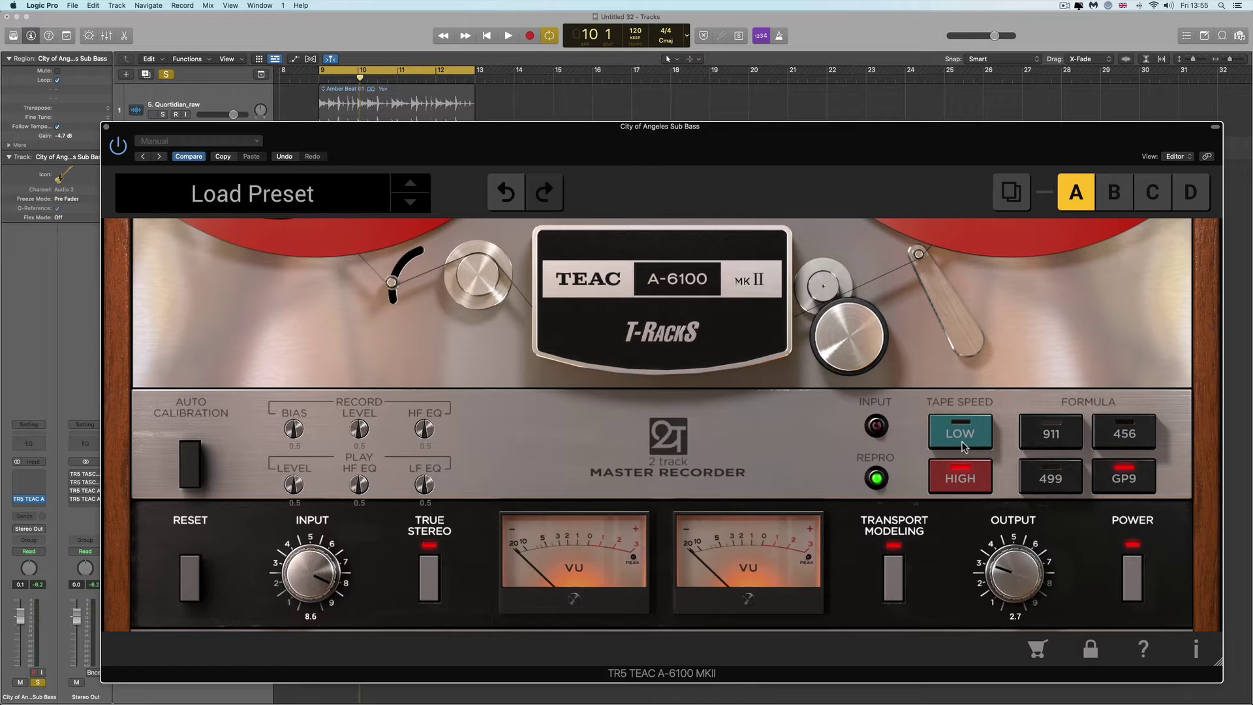
pyautogui.press('space')
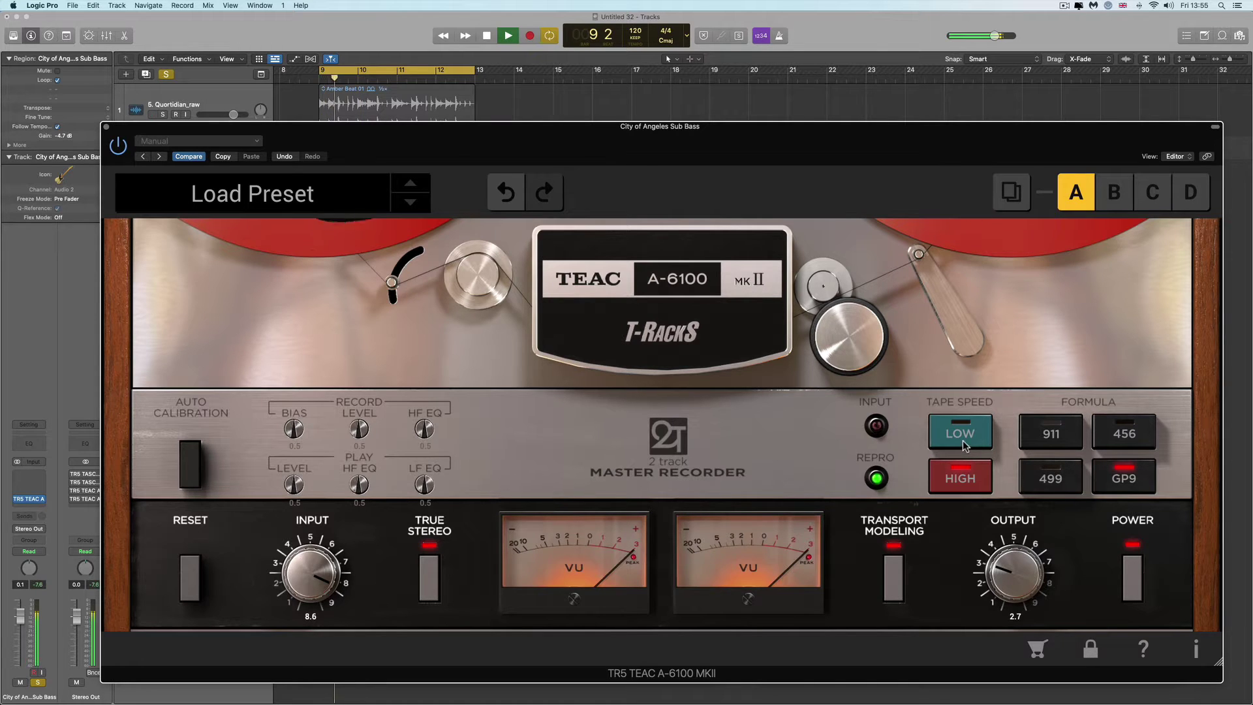
pyautogui.click(963, 442)
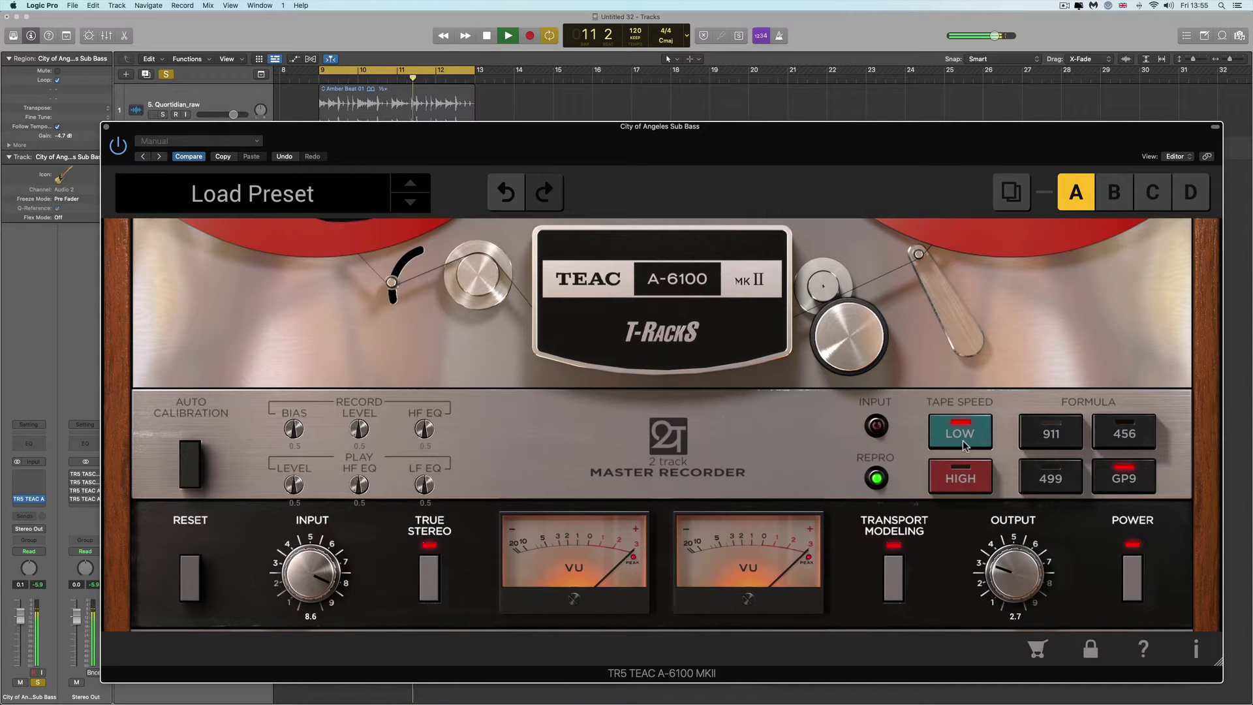
pyautogui.press('space')
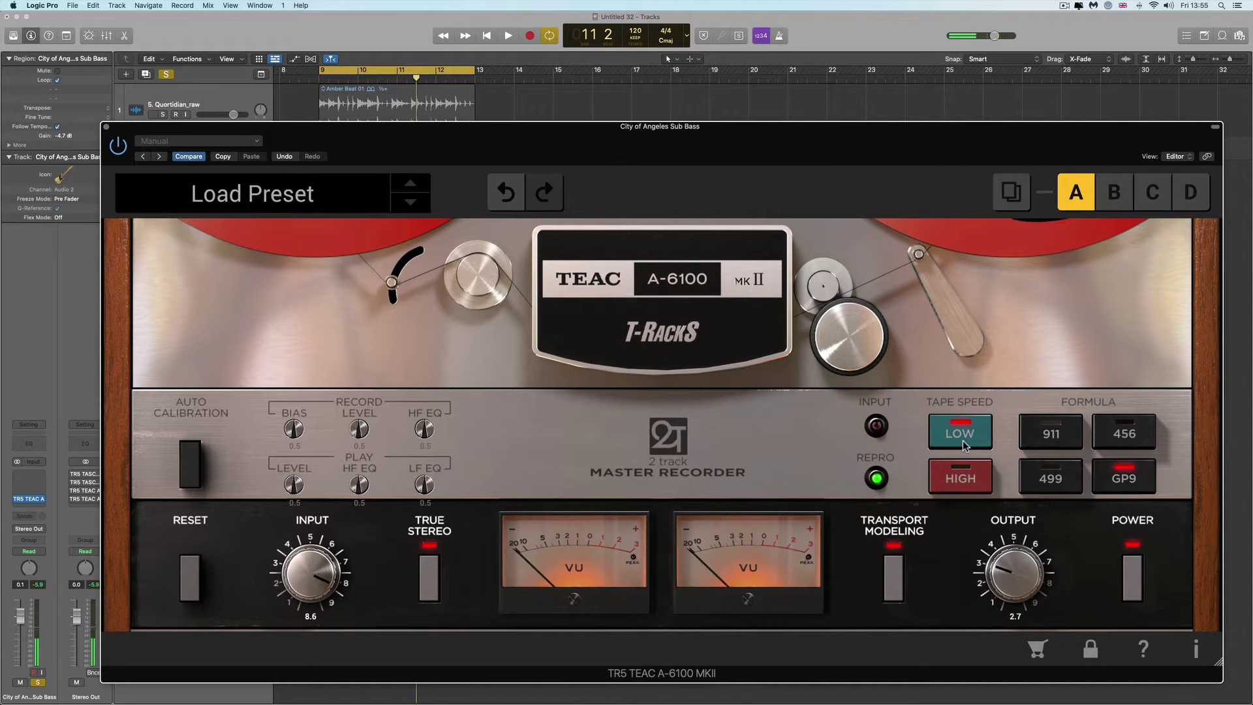
pyautogui.press('space')
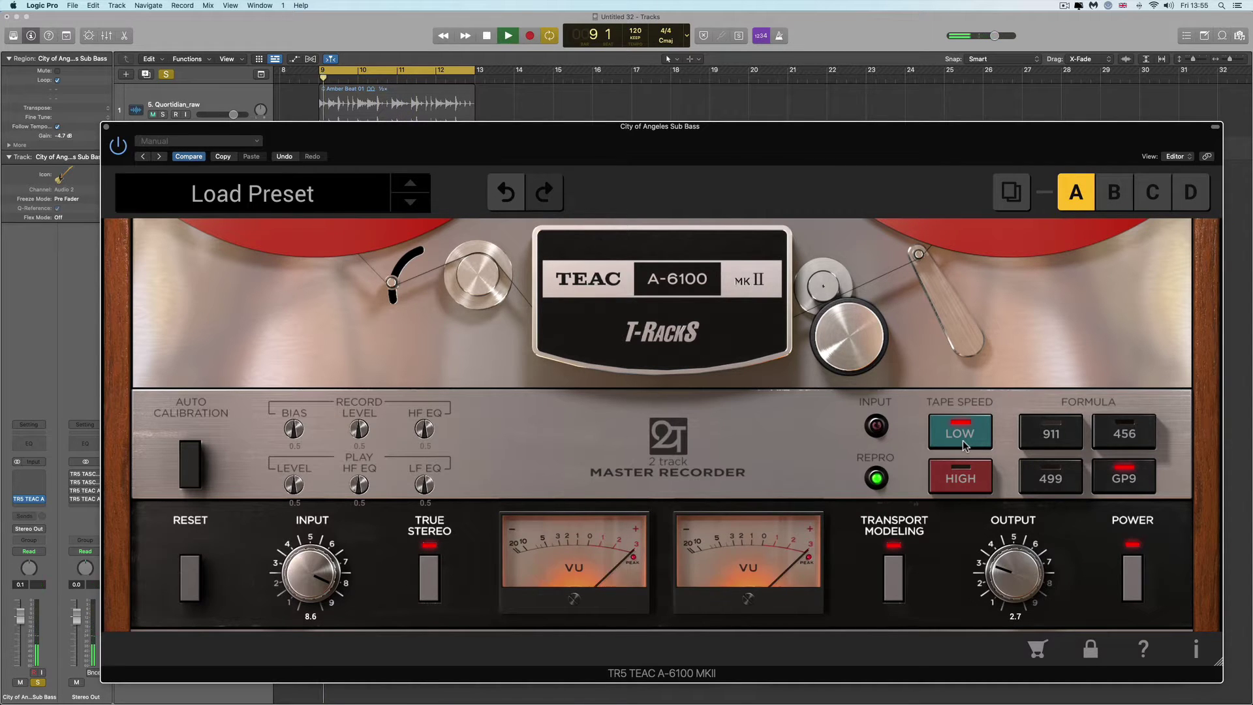
pyautogui.click(965, 481)
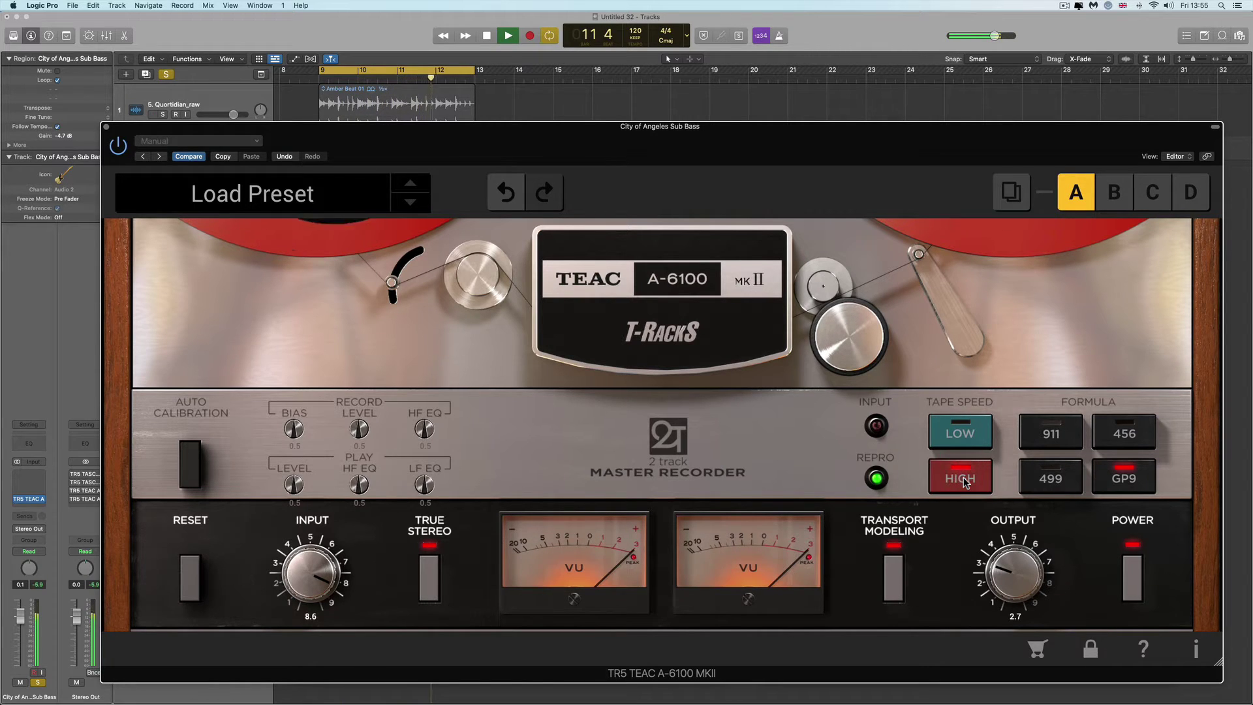
pyautogui.click(966, 443)
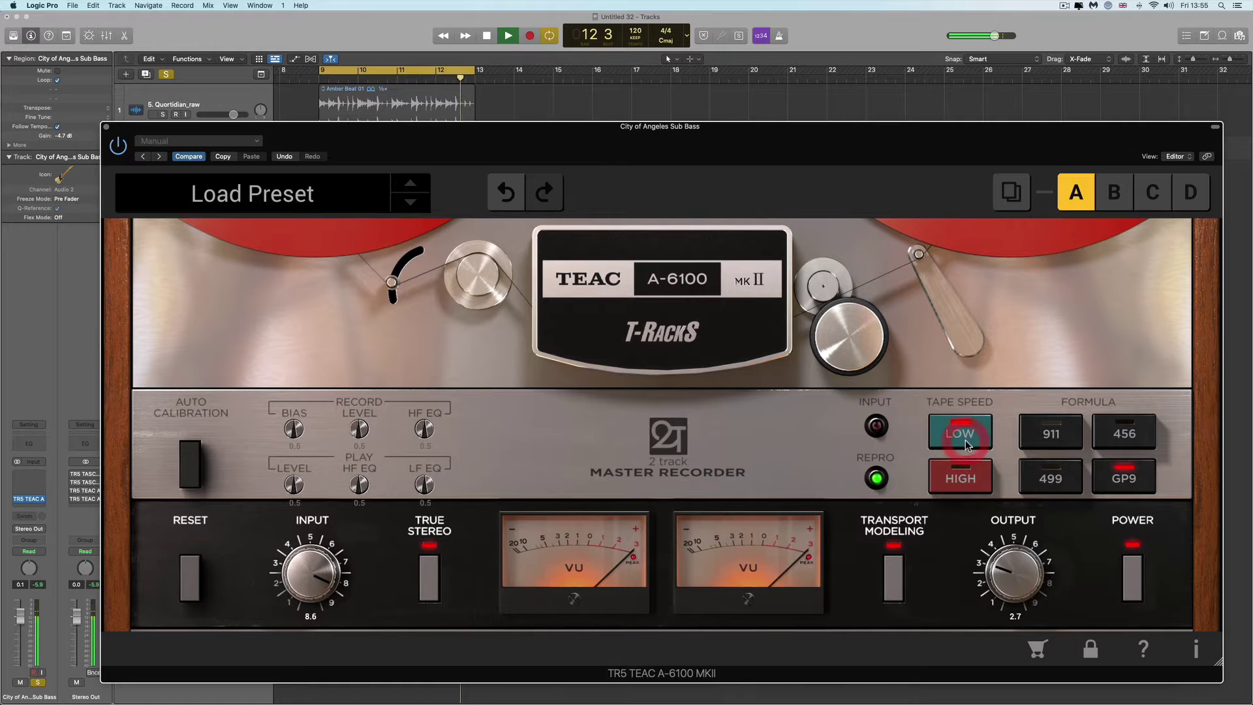
# Audition the other tape formulas at low speed, return to GP9 at high tape speed and stop playback.
pyautogui.click(1115, 439)
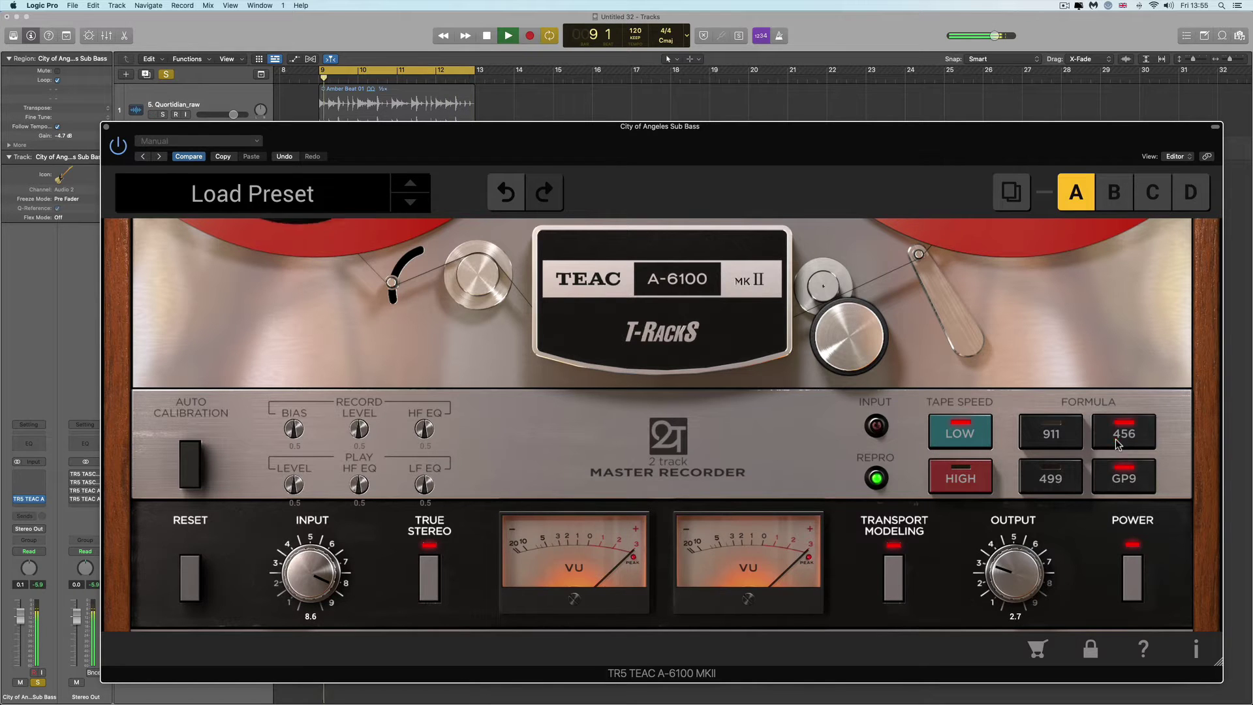
pyautogui.click(1071, 480)
pyautogui.click(1064, 439)
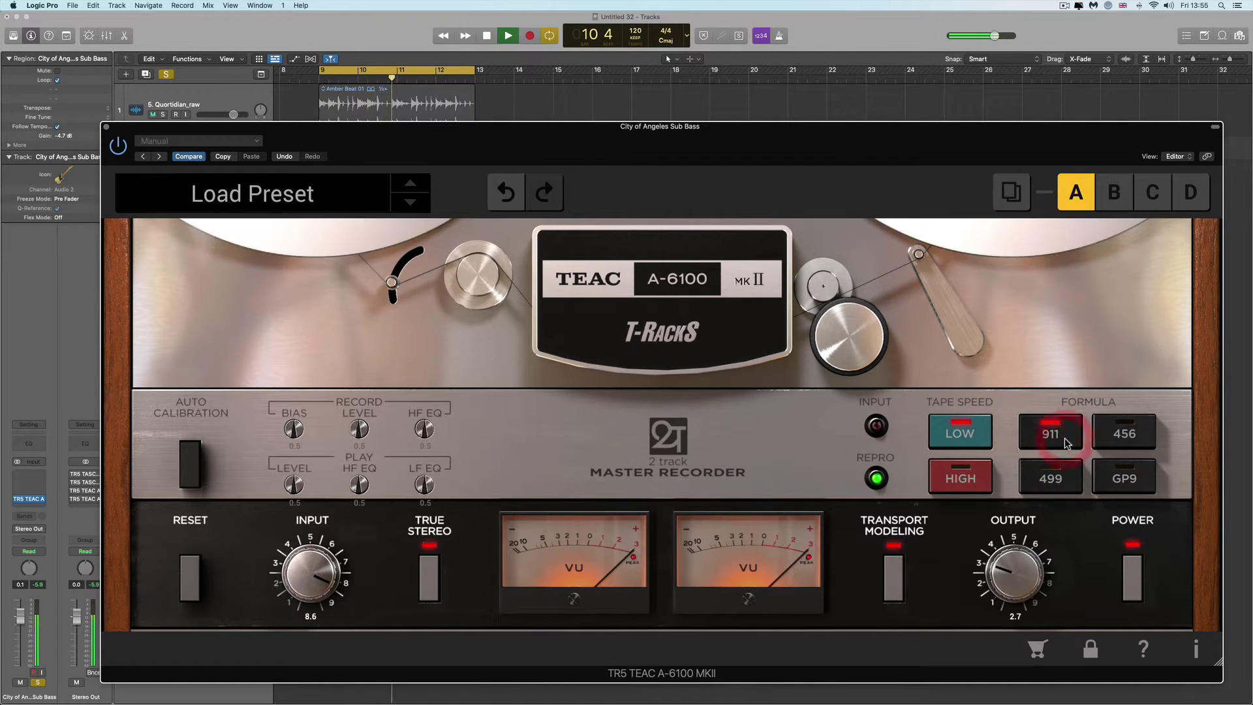
pyautogui.click(1123, 480)
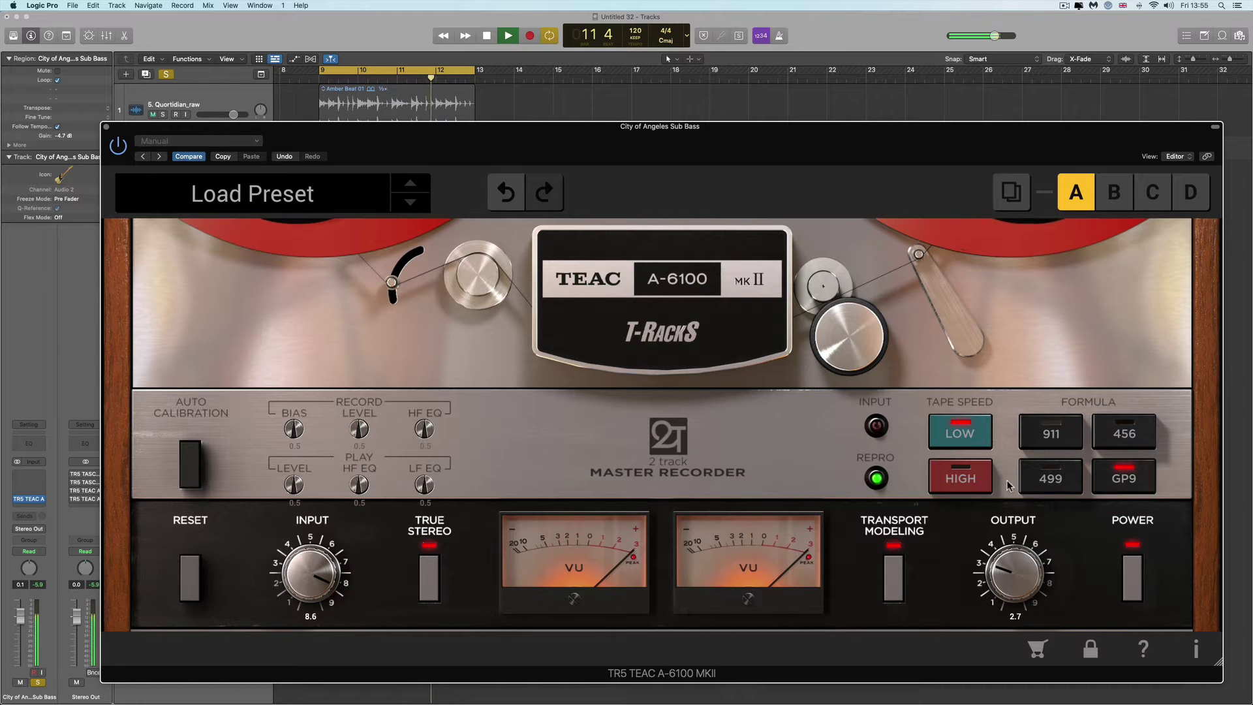
pyautogui.click(967, 481)
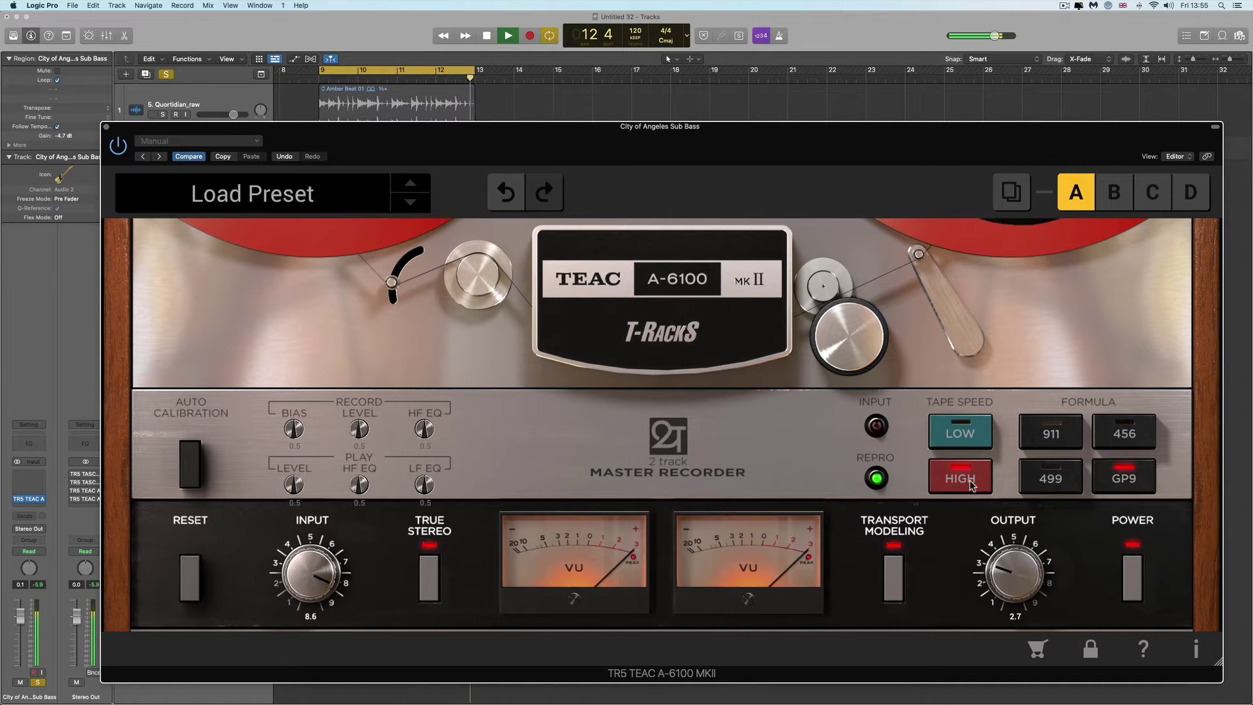
pyautogui.press('space')
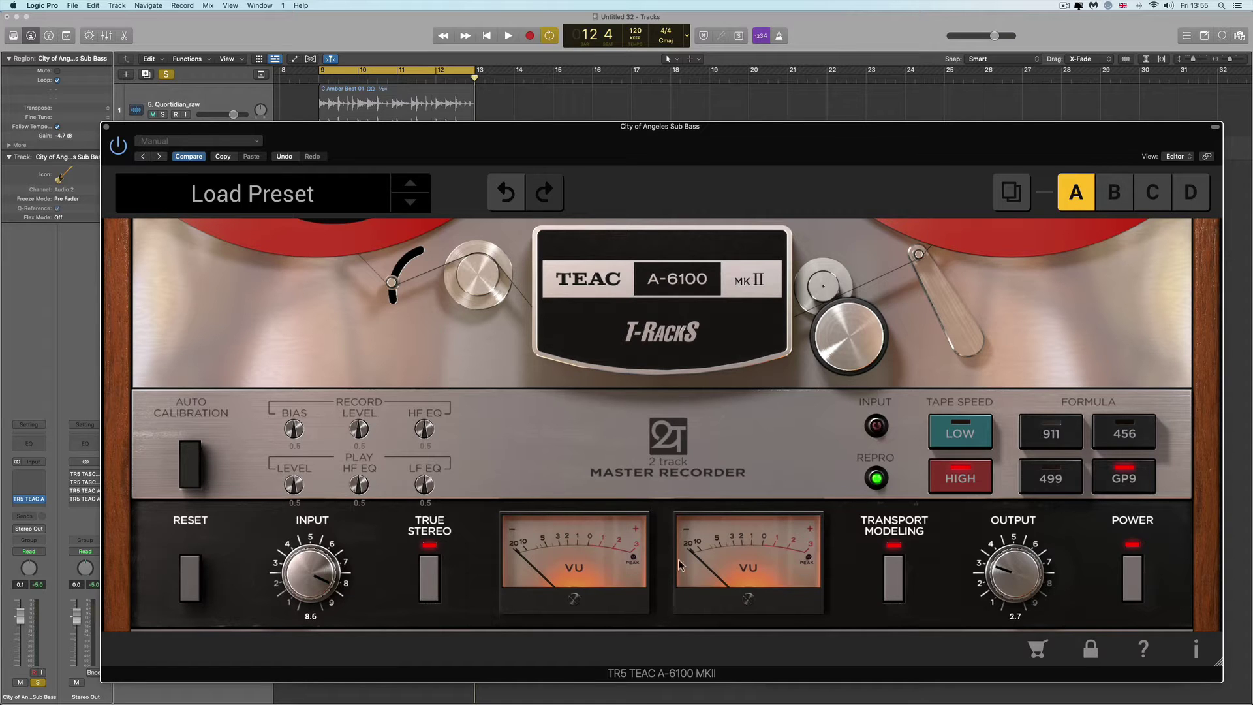
# Play the bass while switching Transport Modeling and True Stereo off and back on, finishing with playback stopped.
pyautogui.click(430, 572)
pyautogui.press('space')
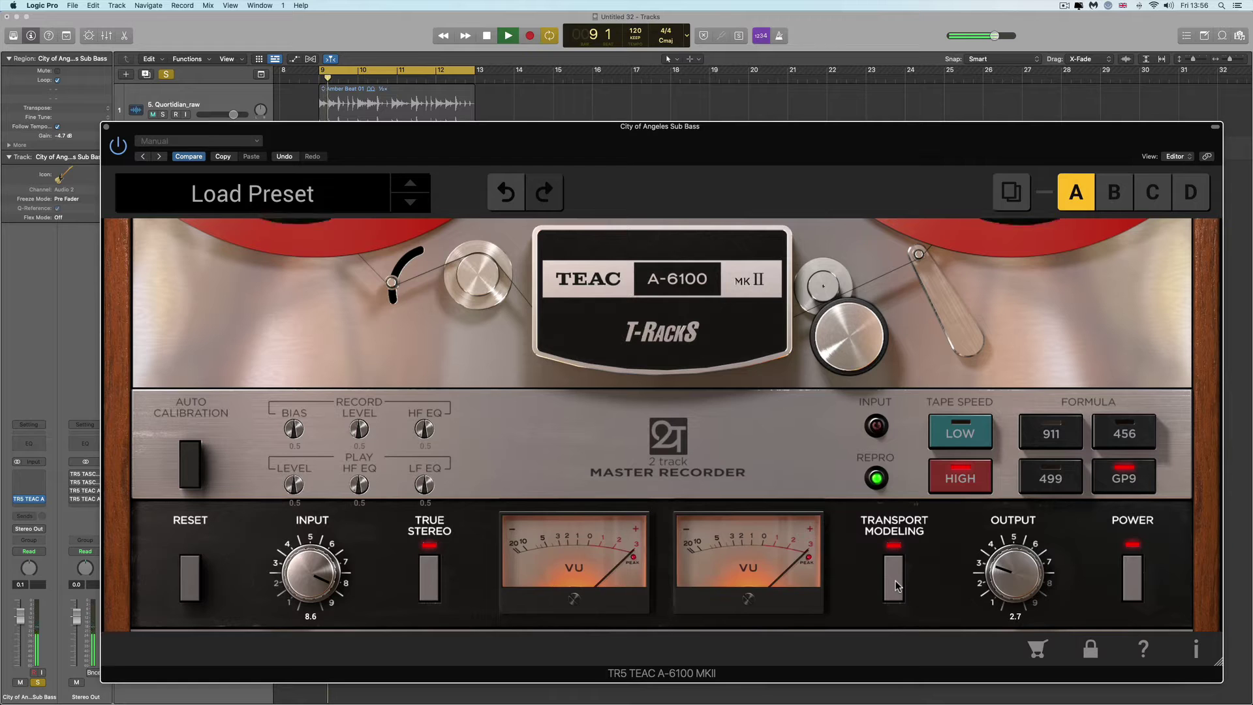
pyautogui.click(895, 581)
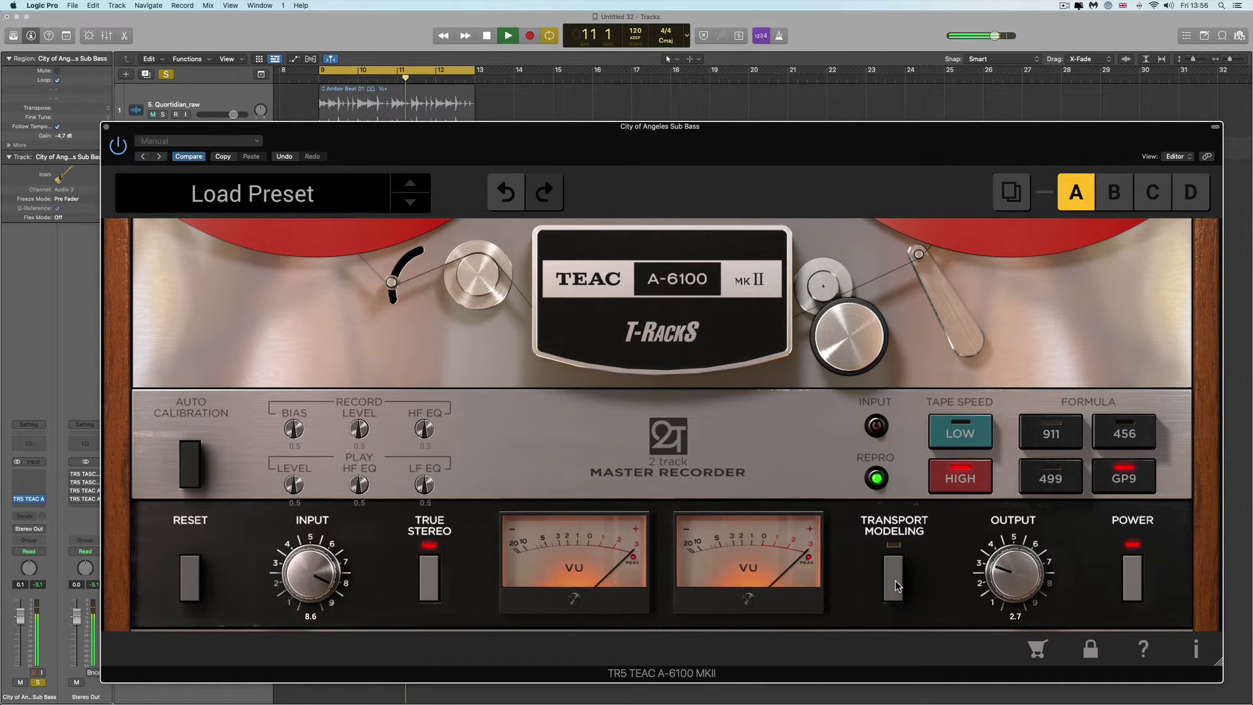
pyautogui.click(895, 583)
pyautogui.click(436, 569)
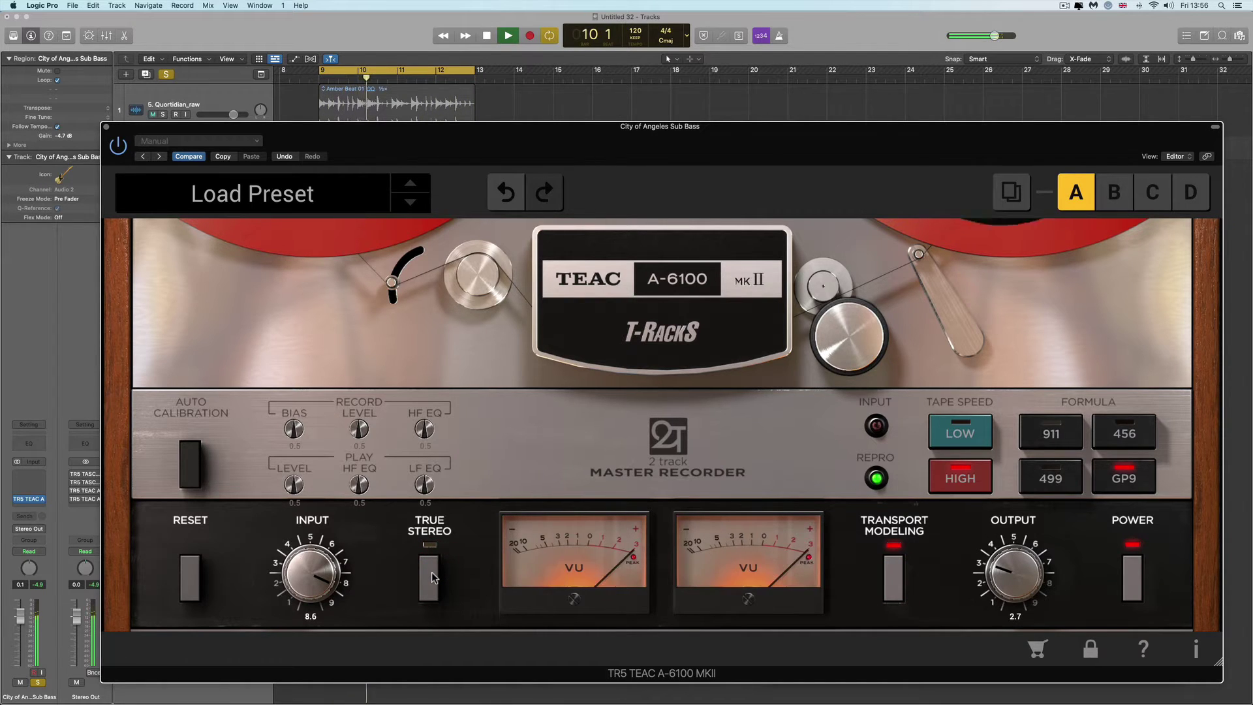
pyautogui.click(432, 573)
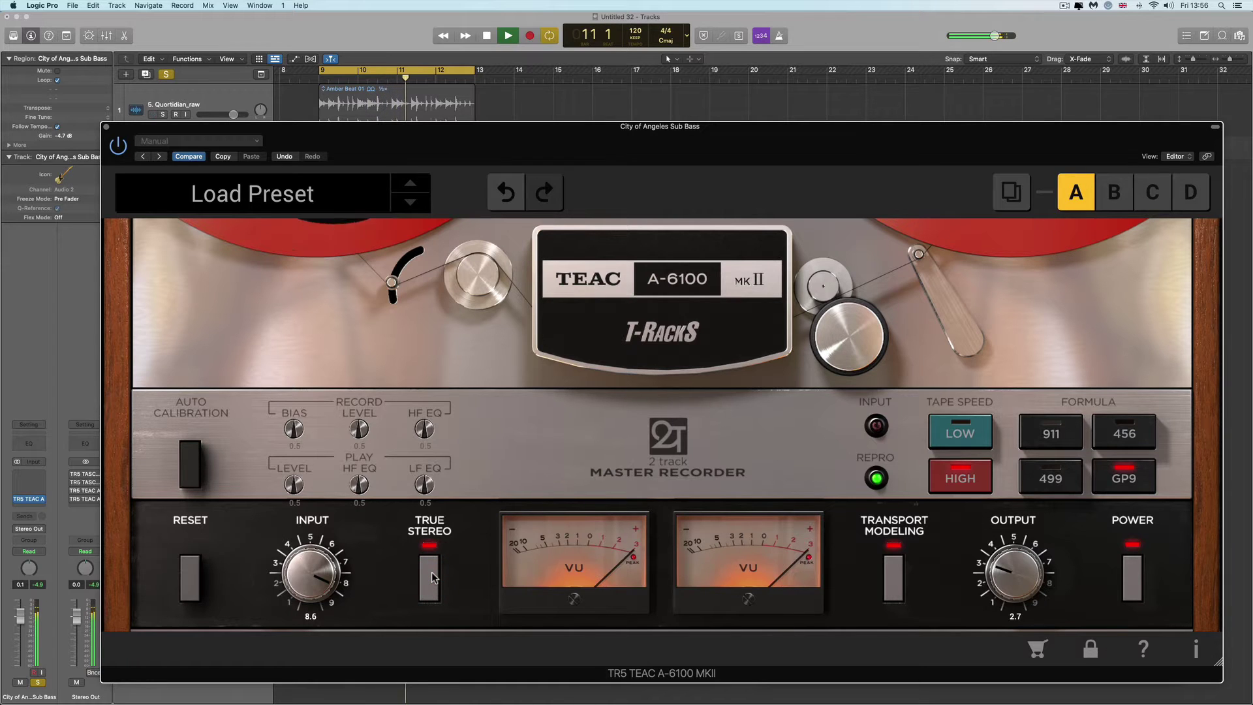
pyautogui.press('space')
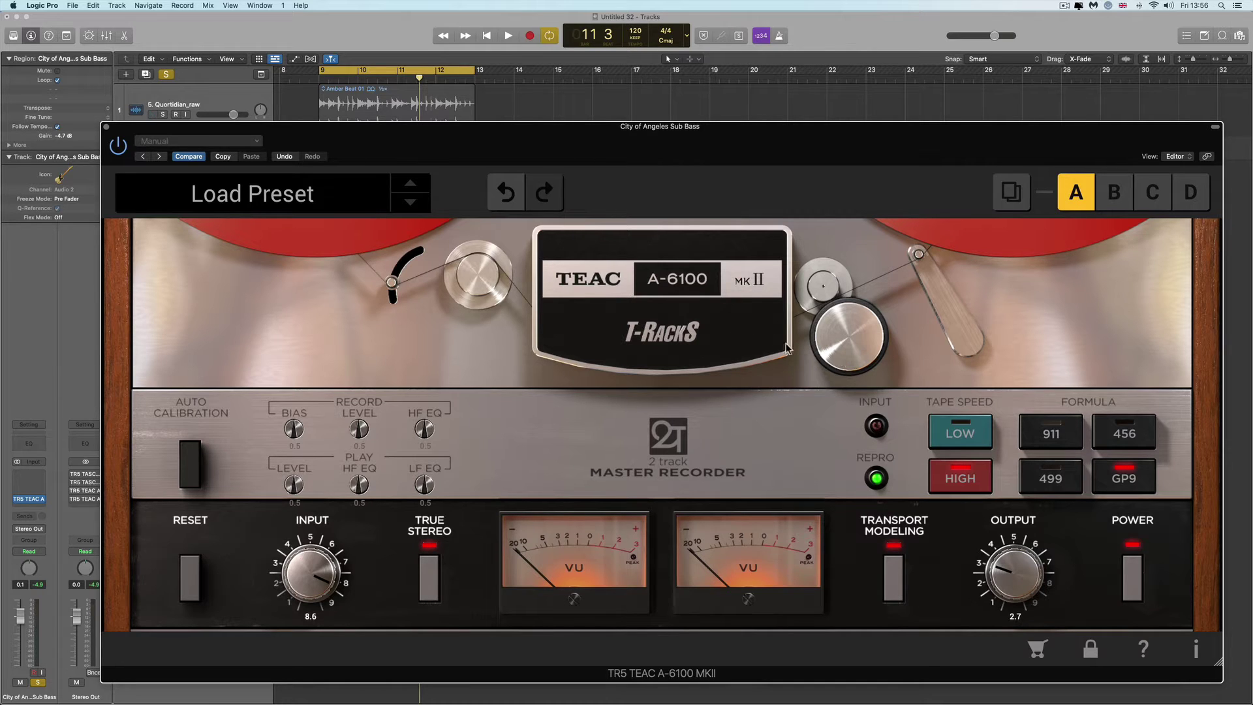
# Switch monitoring to Input, play the bass and turn the tape machine's power off and on to compare.
pyautogui.click(877, 427)
pyautogui.press('space')
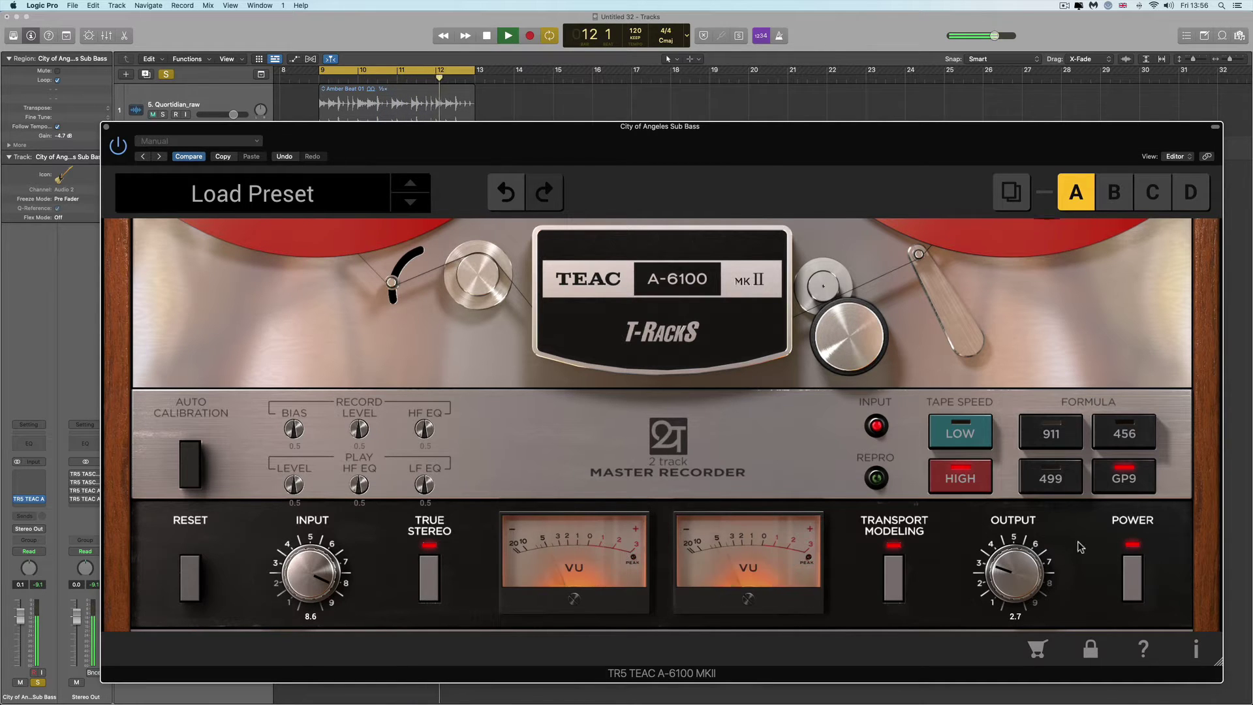
pyautogui.click(1128, 575)
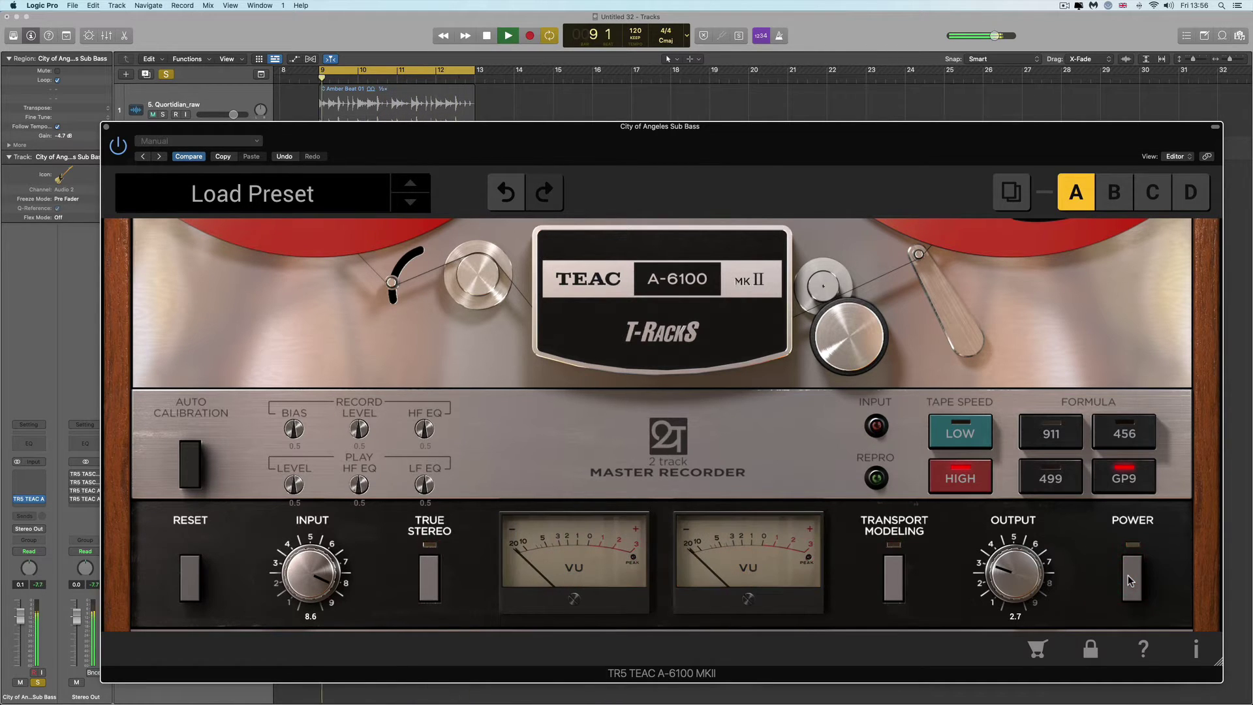
pyautogui.click(1128, 575)
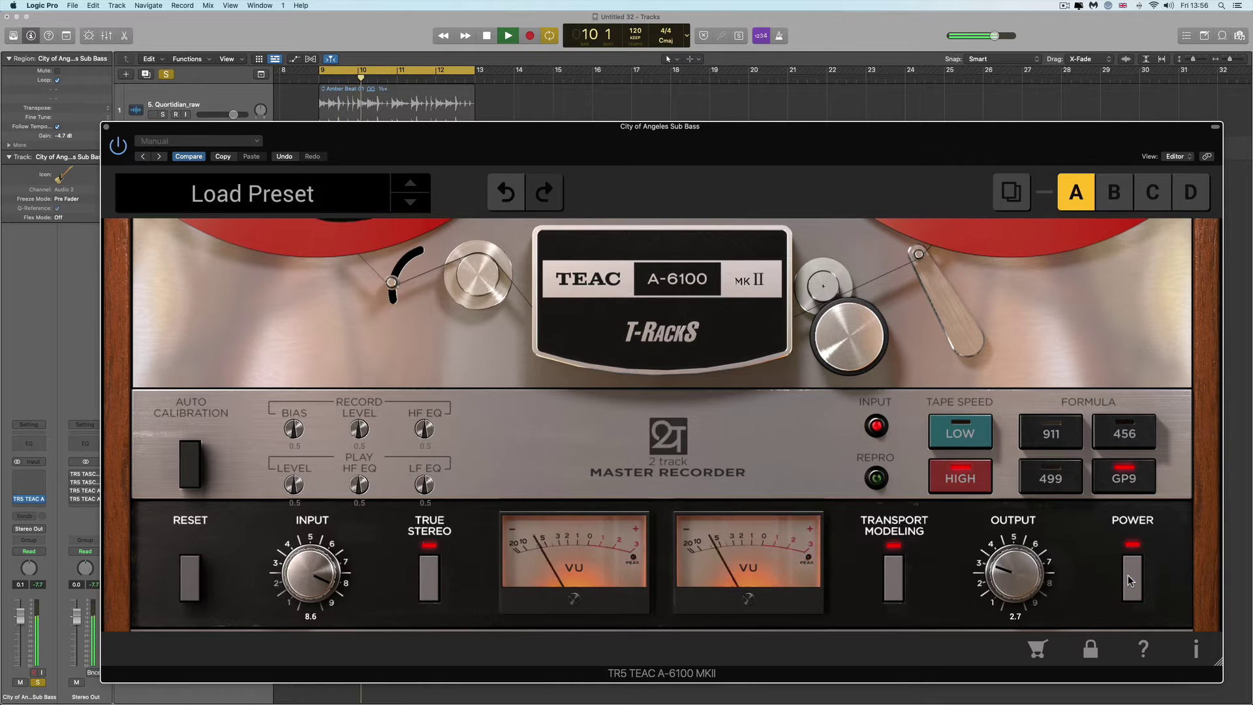
# Switch the tape machine's monitoring back to Repro and stop playback.
pyautogui.click(876, 479)
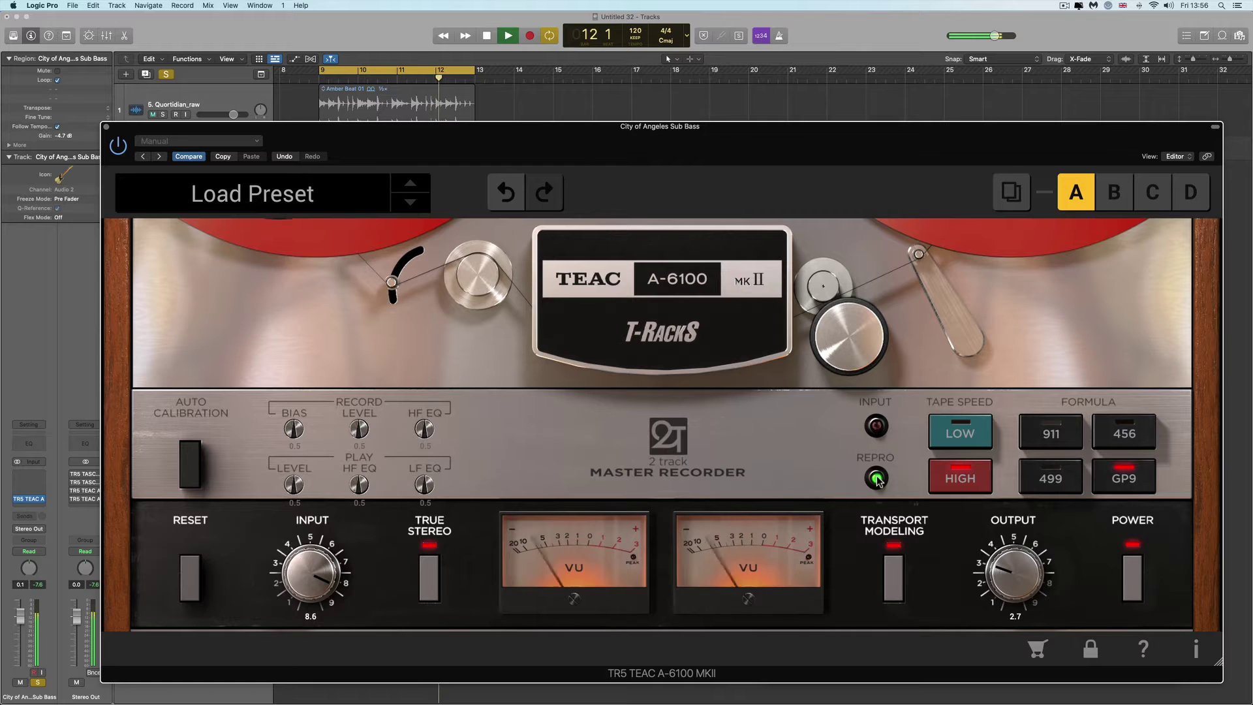
pyautogui.press('space')
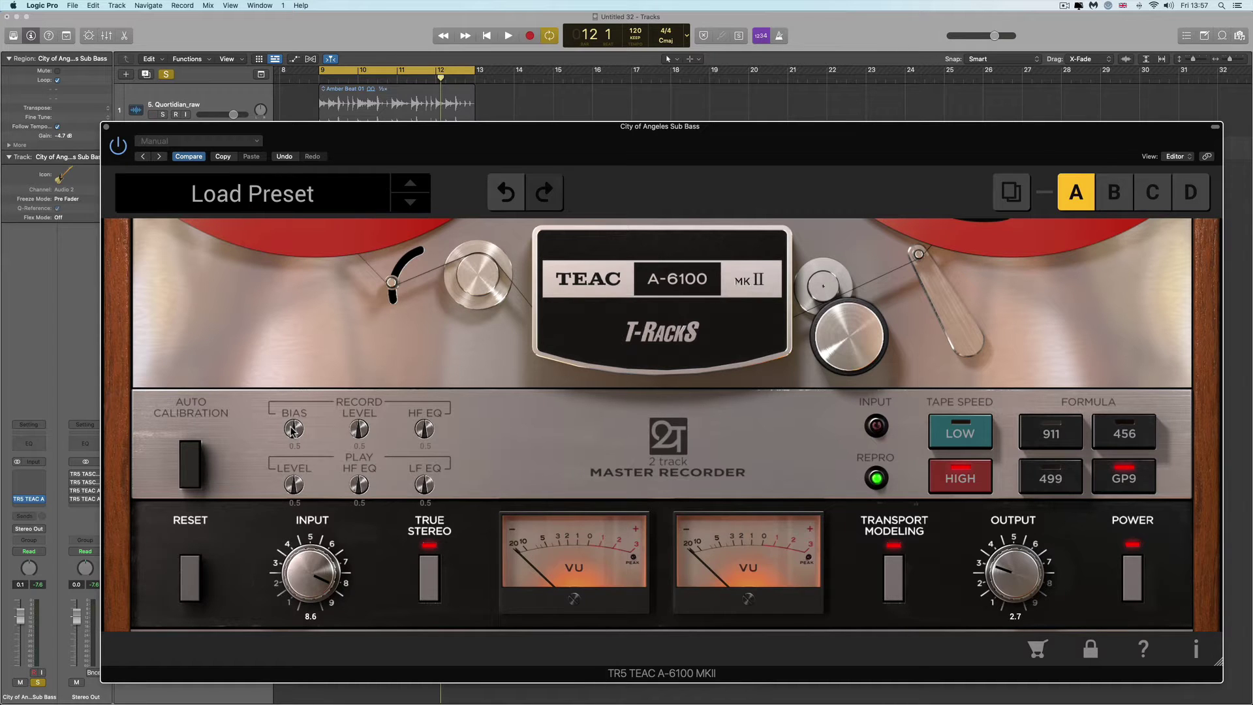
# Play the bass while trying lower and higher Record Bias settings, reset the Bias to 0.5 and stop playback.
pyautogui.press('space')
pyautogui.moveTo(291, 432); pyautogui.dragTo(318, 557)
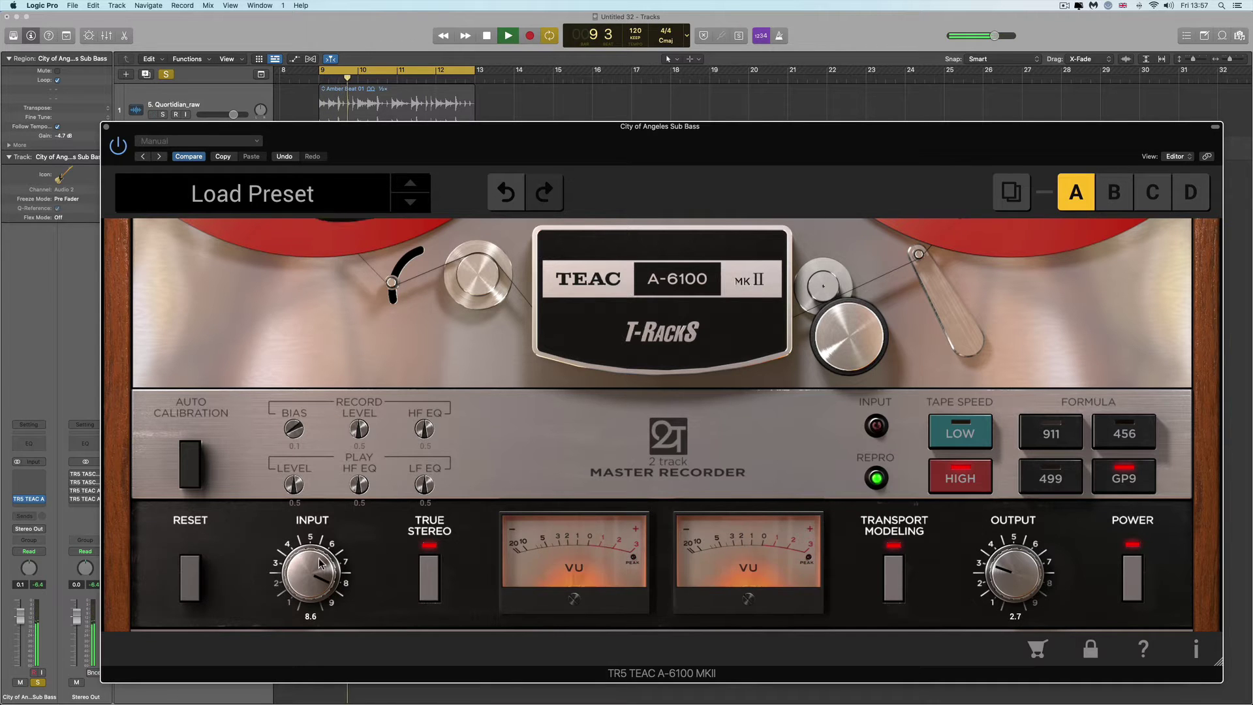
pyautogui.keyDown('alt'); pyautogui.click(286, 424); pyautogui.keyUp('alt')
pyautogui.moveTo(286, 425); pyautogui.dragTo(268, 268)
pyautogui.press('space')
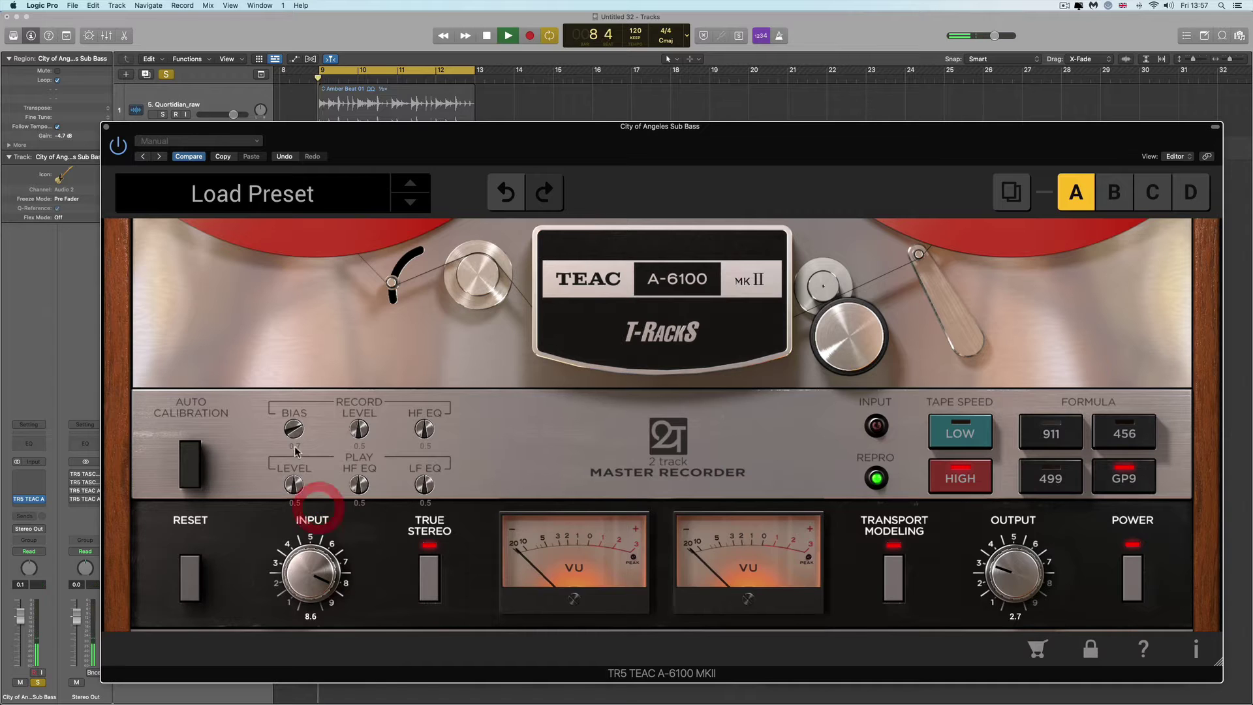
pyautogui.press('space')
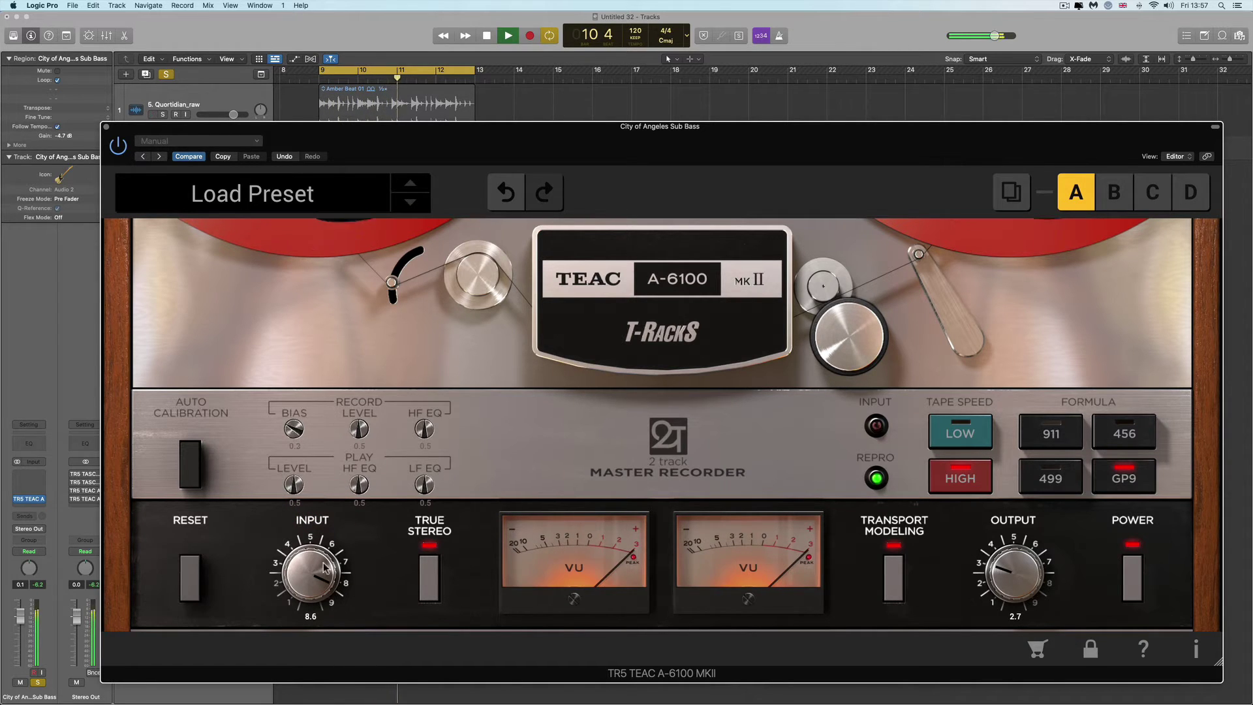
pyautogui.click(356, 484)
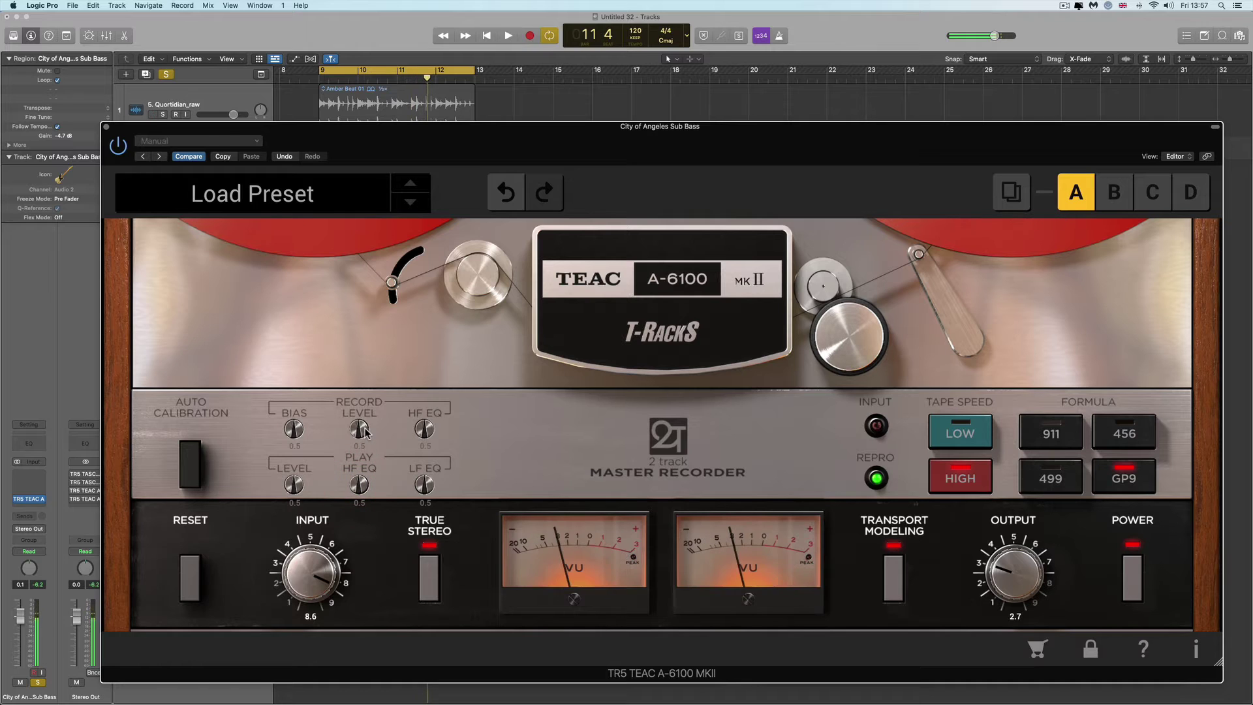
pyautogui.press('space')
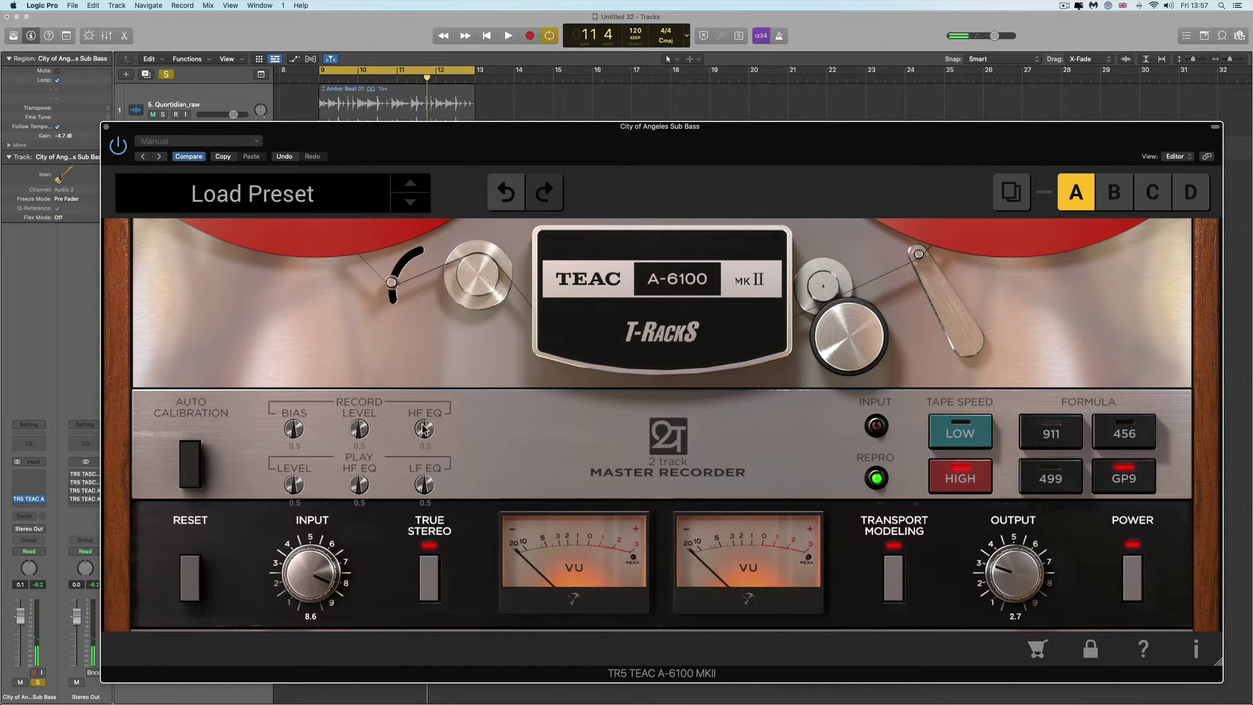
# Play the bass while varying the Record HF EQ, stop playback and reset the control to 0.5.
pyautogui.press('space')
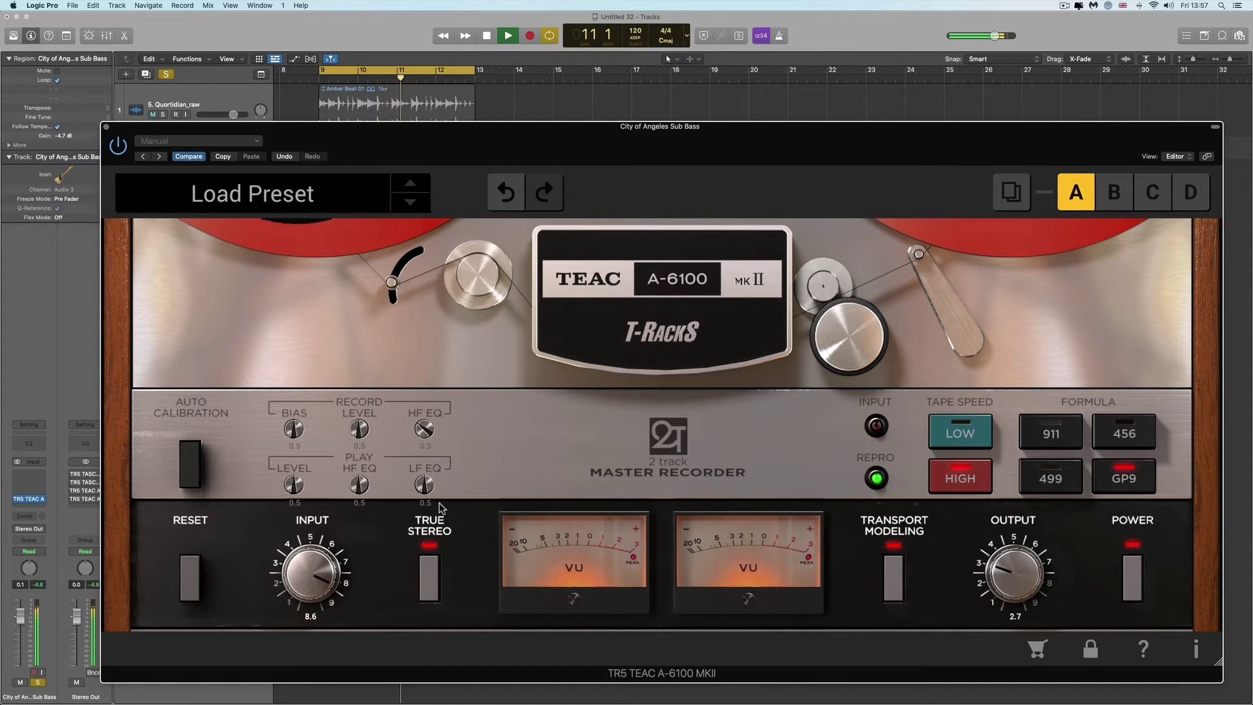
pyautogui.moveTo(424, 430); pyautogui.dragTo(426, 457)
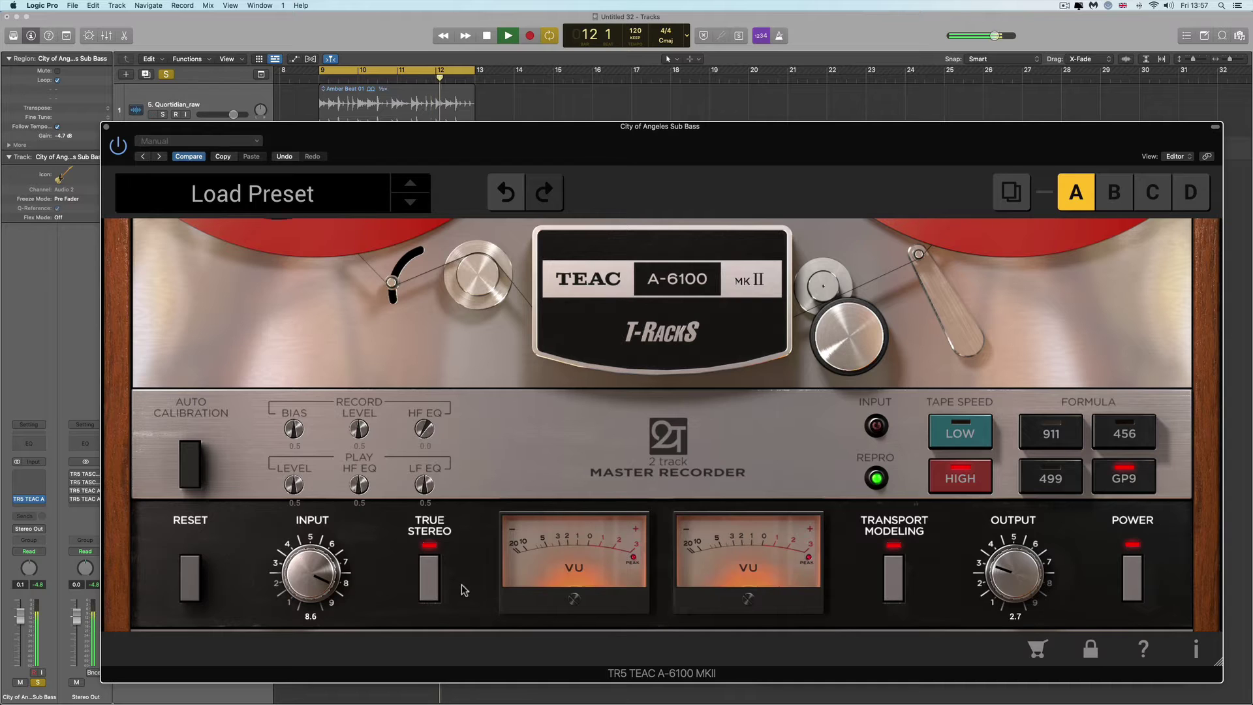
pyautogui.doubleClick(424, 429)
pyautogui.press('space')
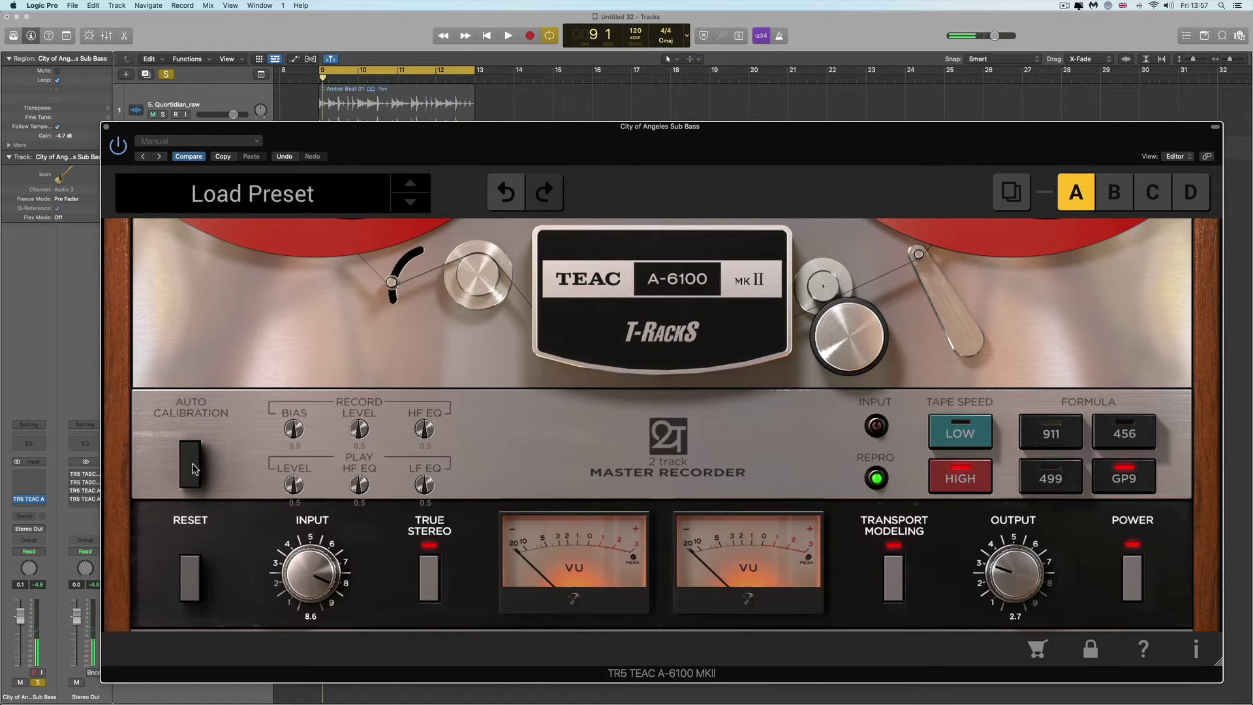
pyautogui.click(430, 461)
pyautogui.doubleClick(424, 429)
# Play the bass while varying the Play HF EQ, LF EQ and Level with the output at 2.5, and reset those three controls to 0.5.
pyautogui.press('space')
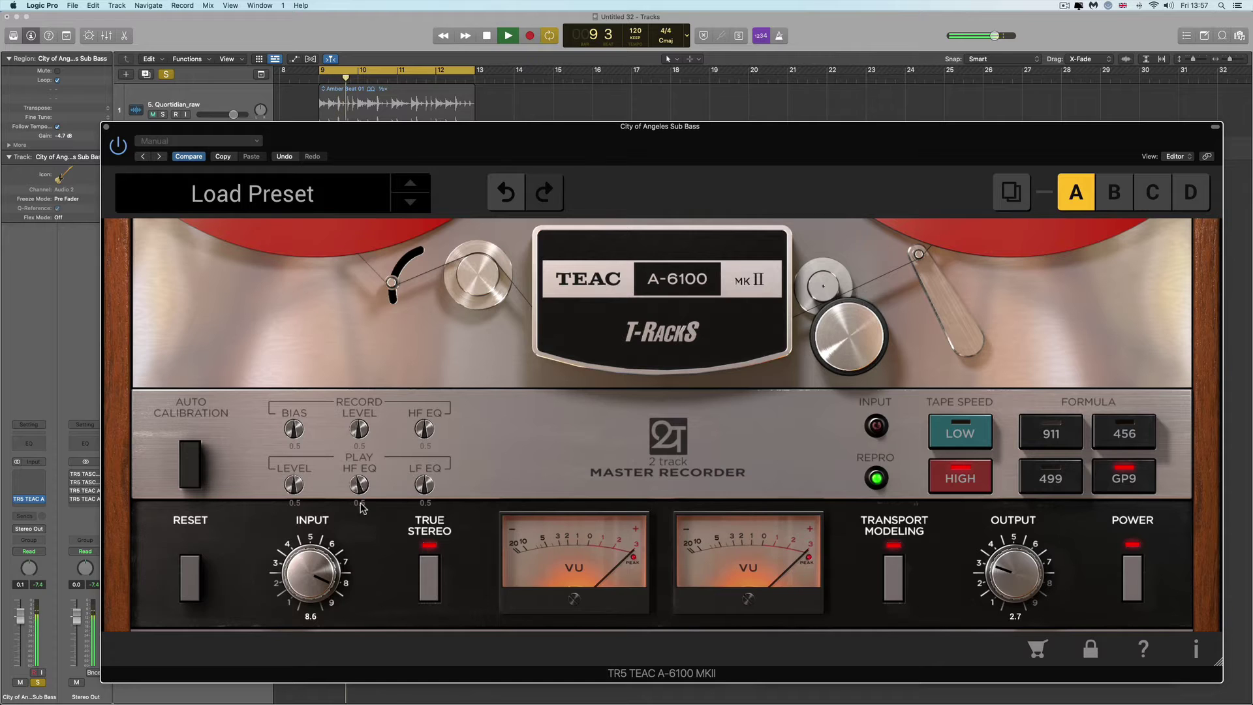
pyautogui.moveTo(359, 484); pyautogui.dragTo(362, 503)
pyautogui.moveTo(381, 576); pyautogui.dragTo(383, 638)
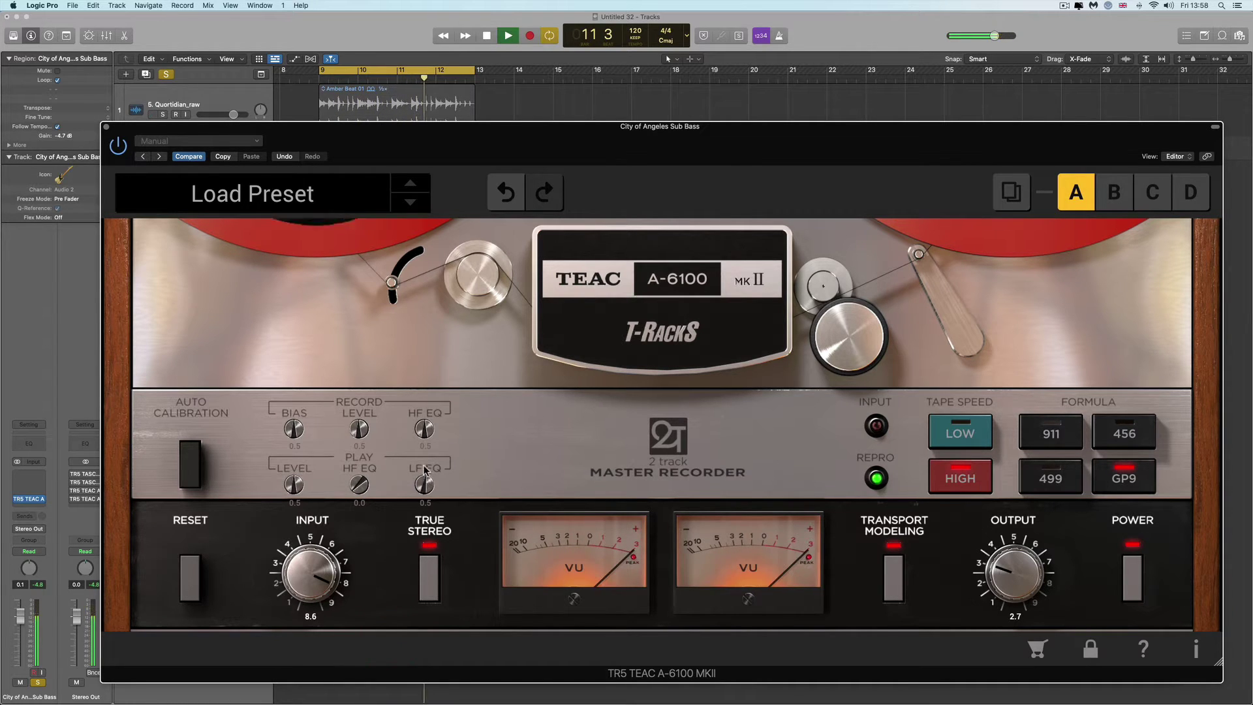
pyautogui.moveTo(424, 484); pyautogui.dragTo(424, 450)
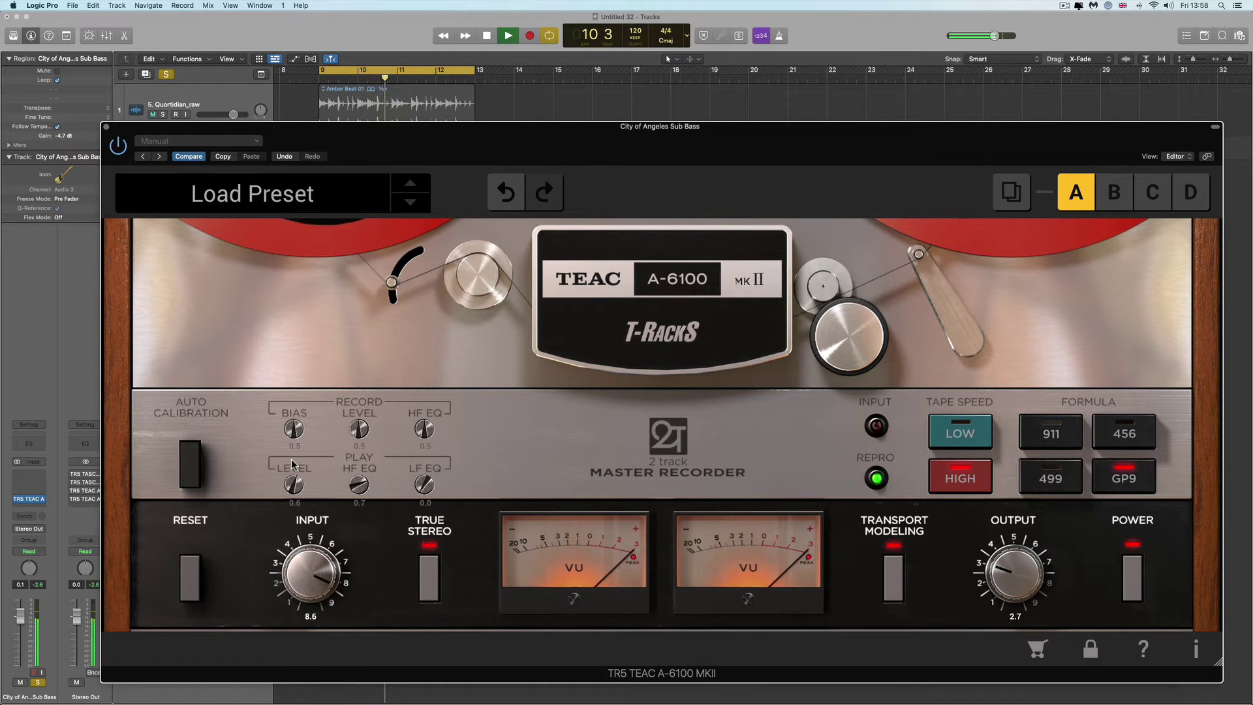
pyautogui.moveTo(360, 489); pyautogui.dragTo(405, 671)
pyautogui.moveTo(427, 481); pyautogui.dragTo(338, 295)
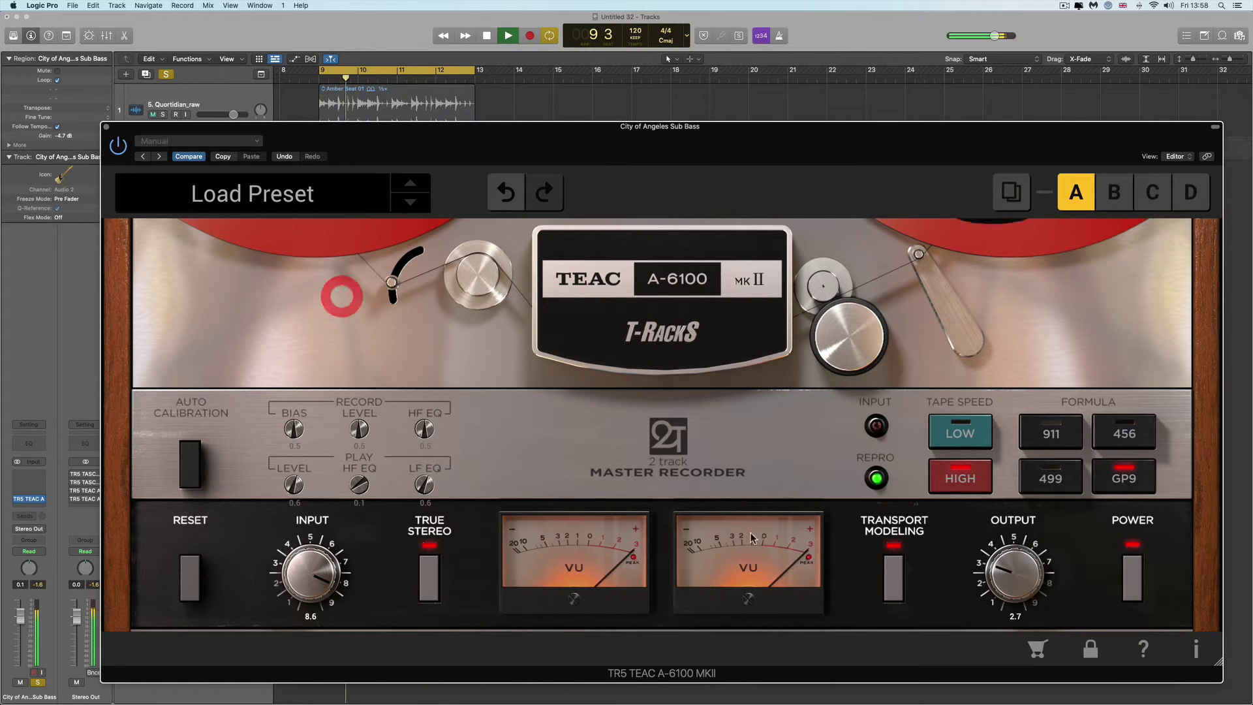
pyautogui.moveTo(1016, 584); pyautogui.dragTo(1018, 599)
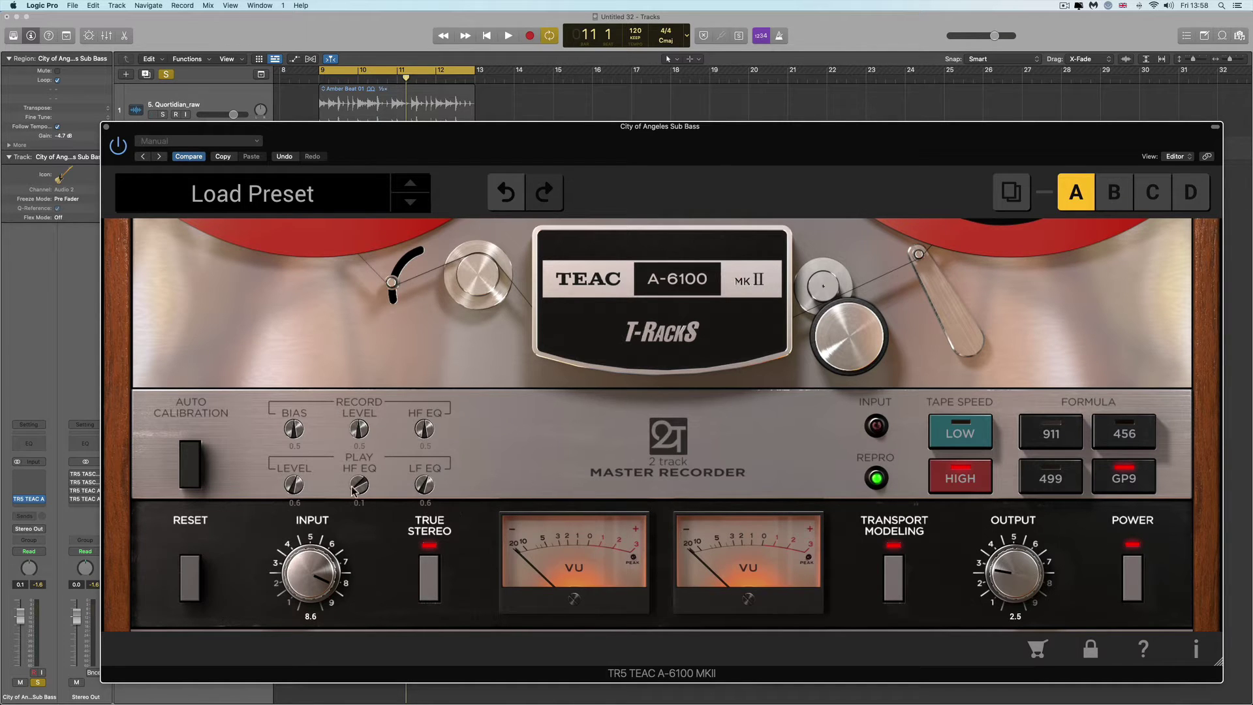
pyautogui.doubleClick(424, 484)
pyautogui.doubleClick(294, 484)
# Play the bass and turn the tape machine's power off and on to compare the sound.
pyautogui.press('space')
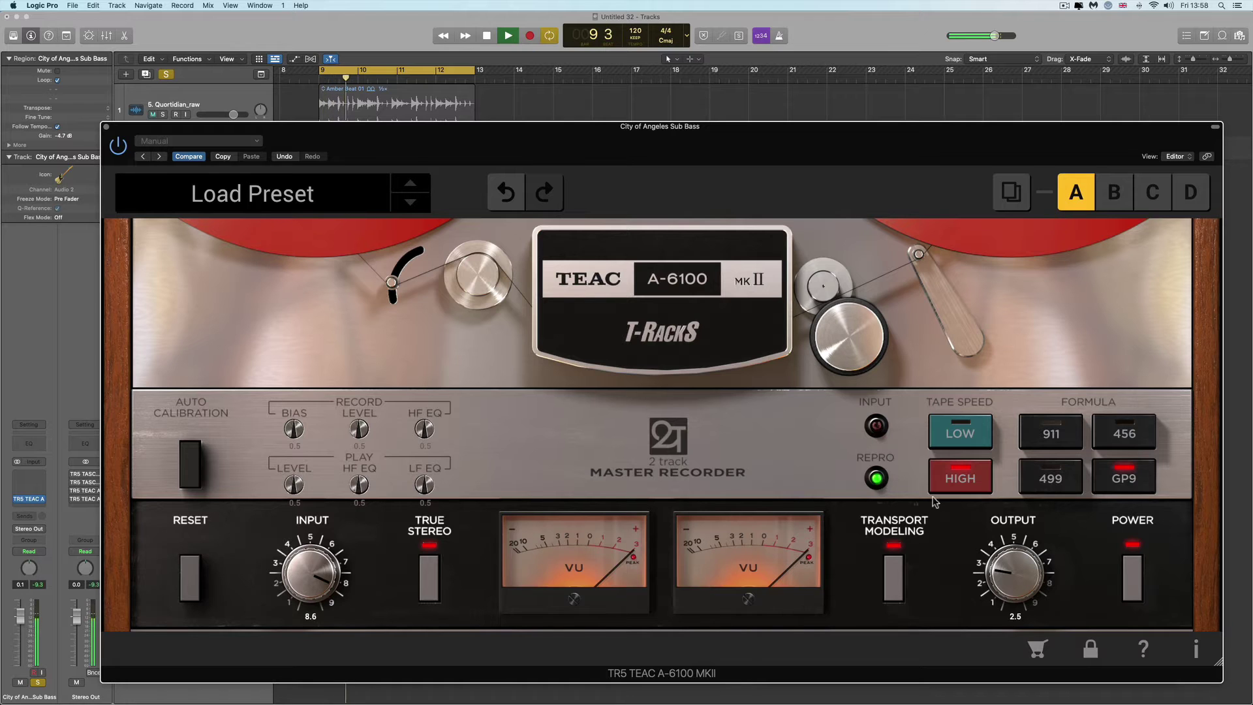
pyautogui.click(1132, 573)
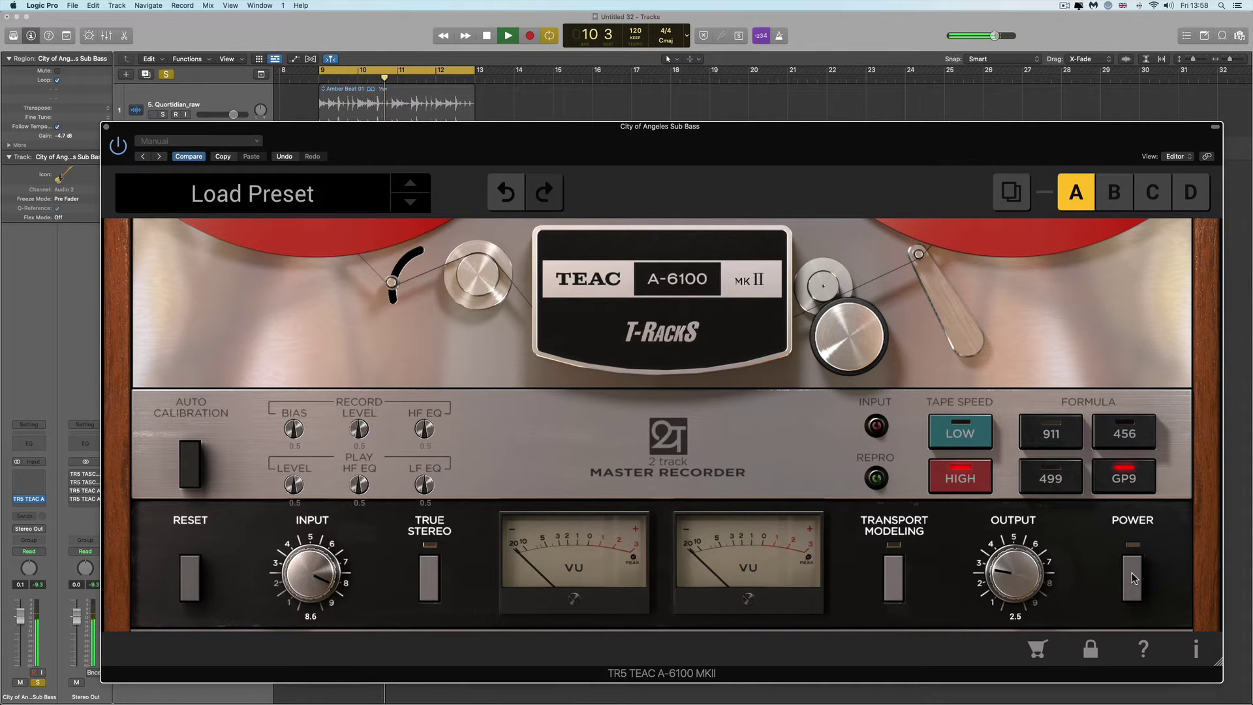
pyautogui.click(1132, 573)
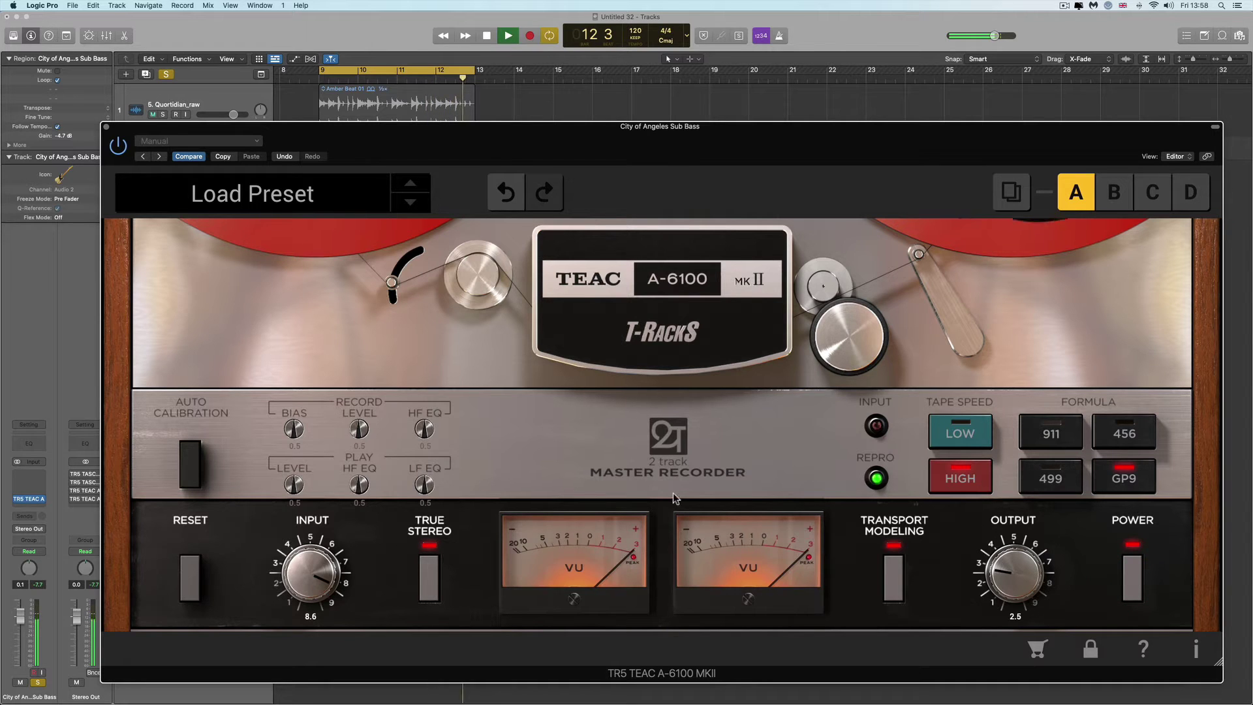
# Raise the Record Level to about 0.6, compare with the power off and on, stop playback and set the output to 2.0.
pyautogui.moveTo(359, 429); pyautogui.dragTo(366, 408)
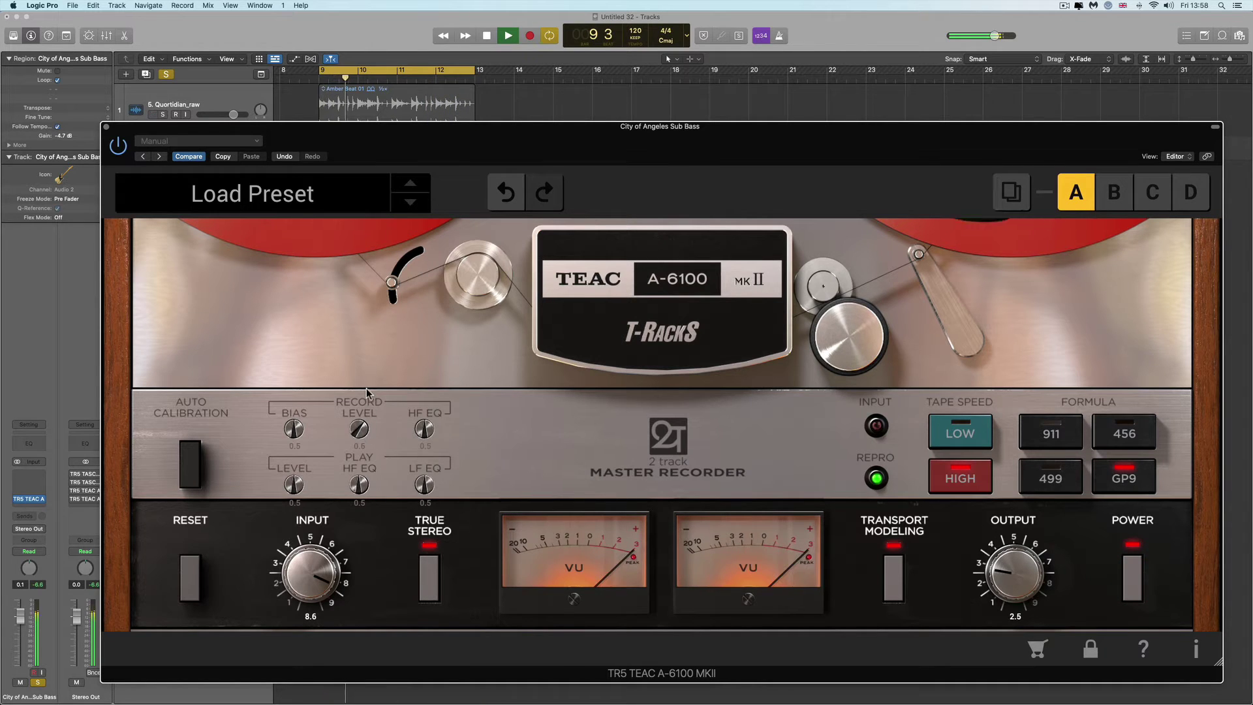
pyautogui.click(384, 400)
pyautogui.moveTo(1019, 577); pyautogui.dragTo(1023, 596)
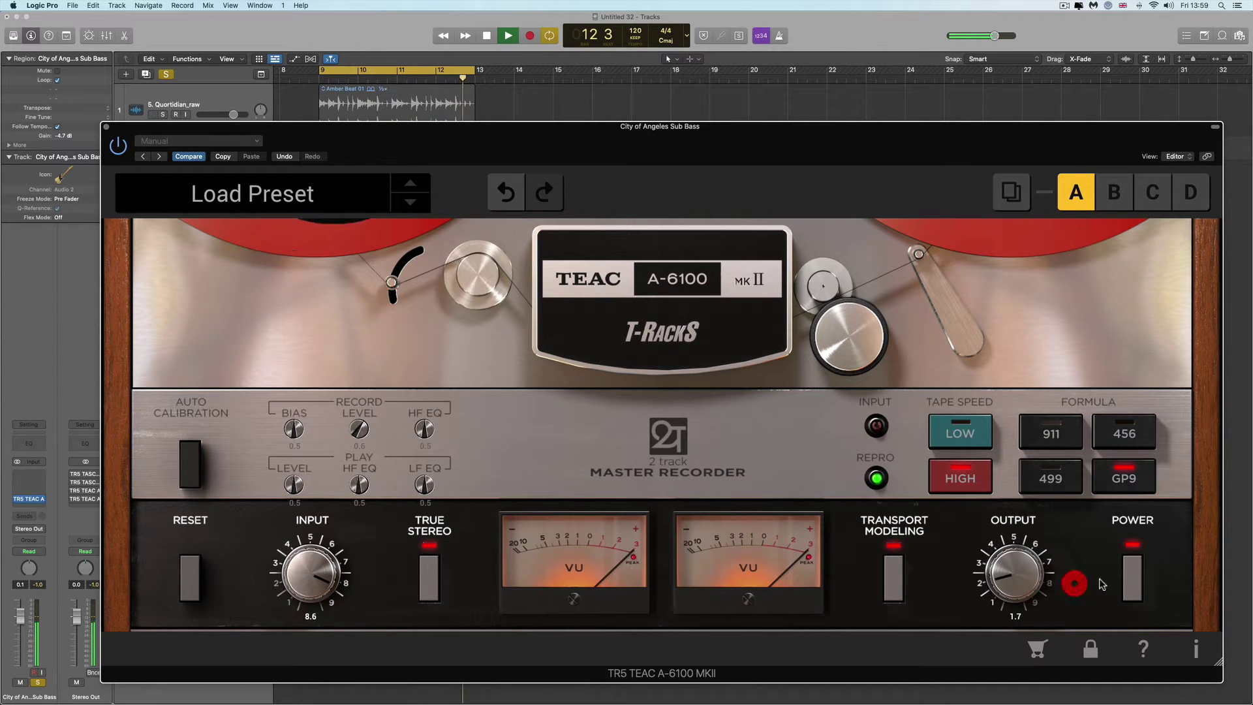
pyautogui.click(1131, 575)
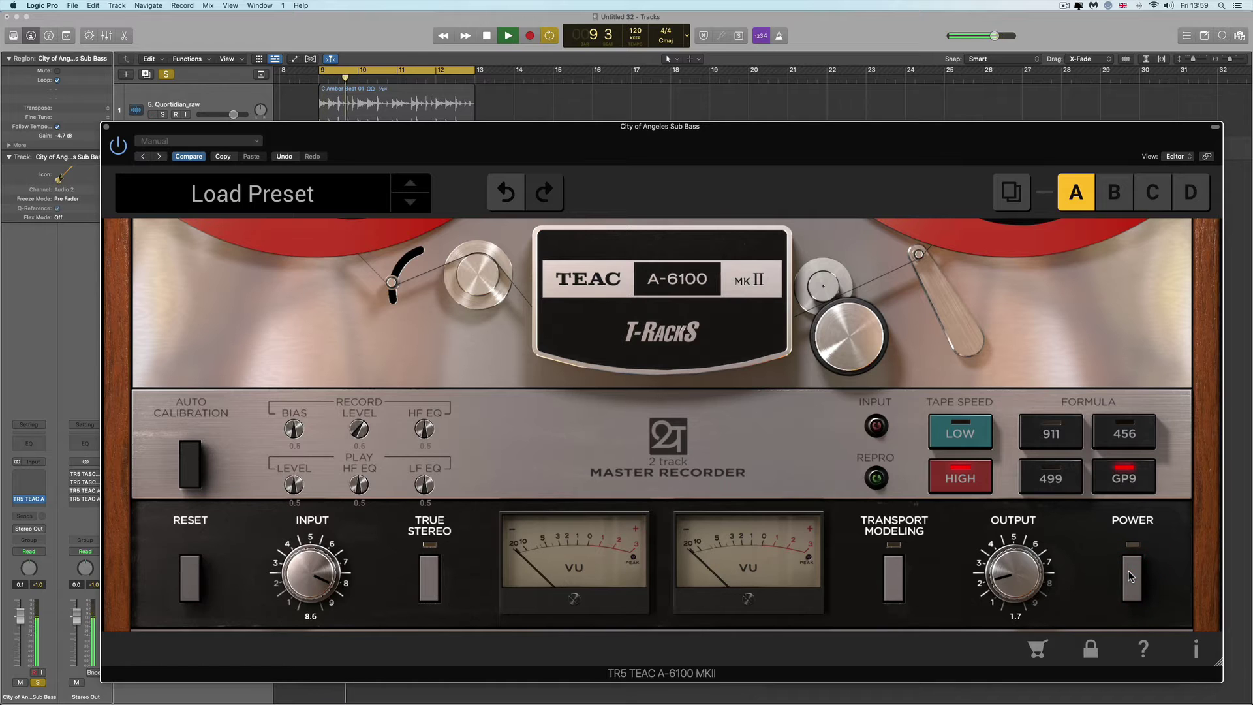
pyautogui.click(1129, 574)
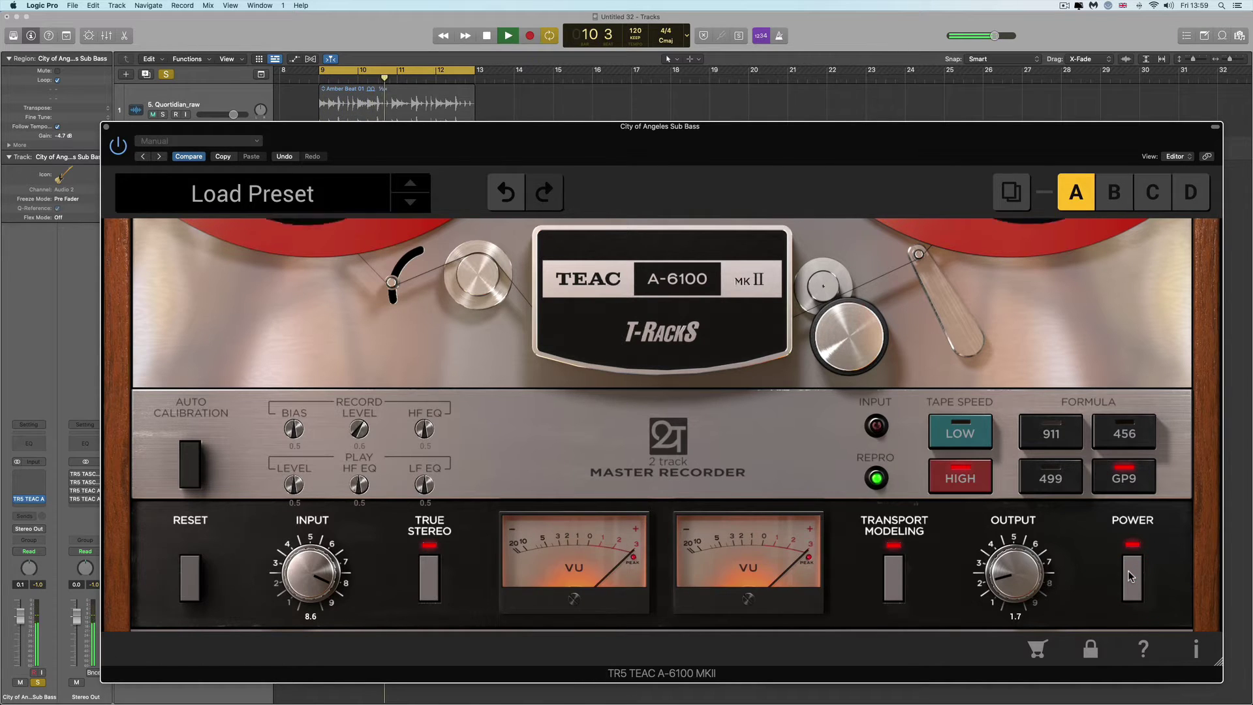
pyautogui.press('space')
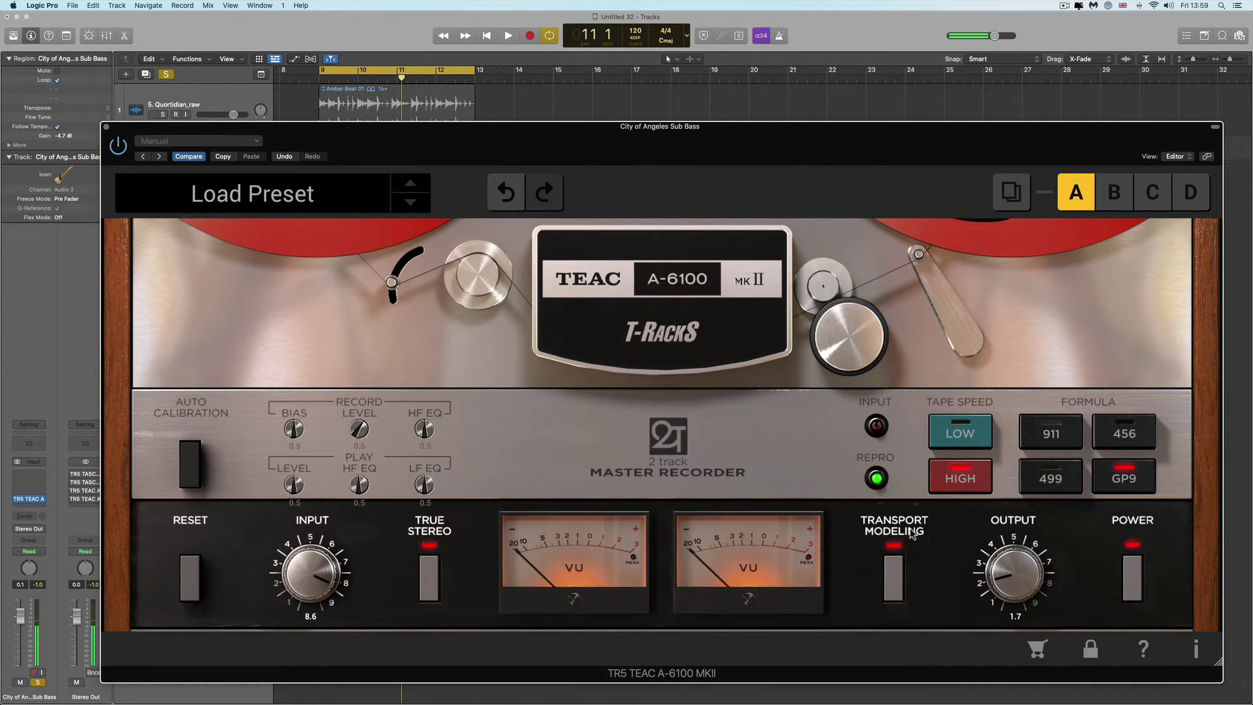
pyautogui.moveTo(1001, 563); pyautogui.dragTo(975, 547)
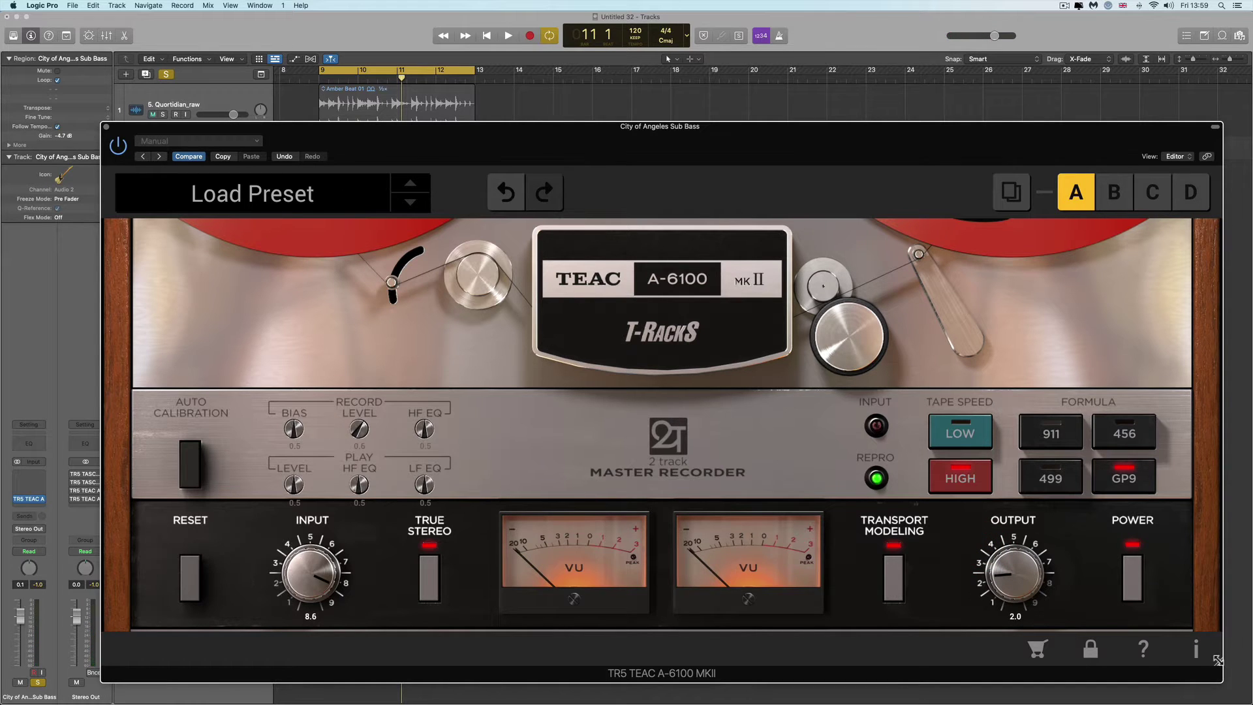
# Shrink the TEAC A-6100 MKII window and place it directly above the TASCAM 388 window.
pyautogui.moveTo(1217, 659); pyautogui.dragTo(515, 352)
pyautogui.click(431, 176)
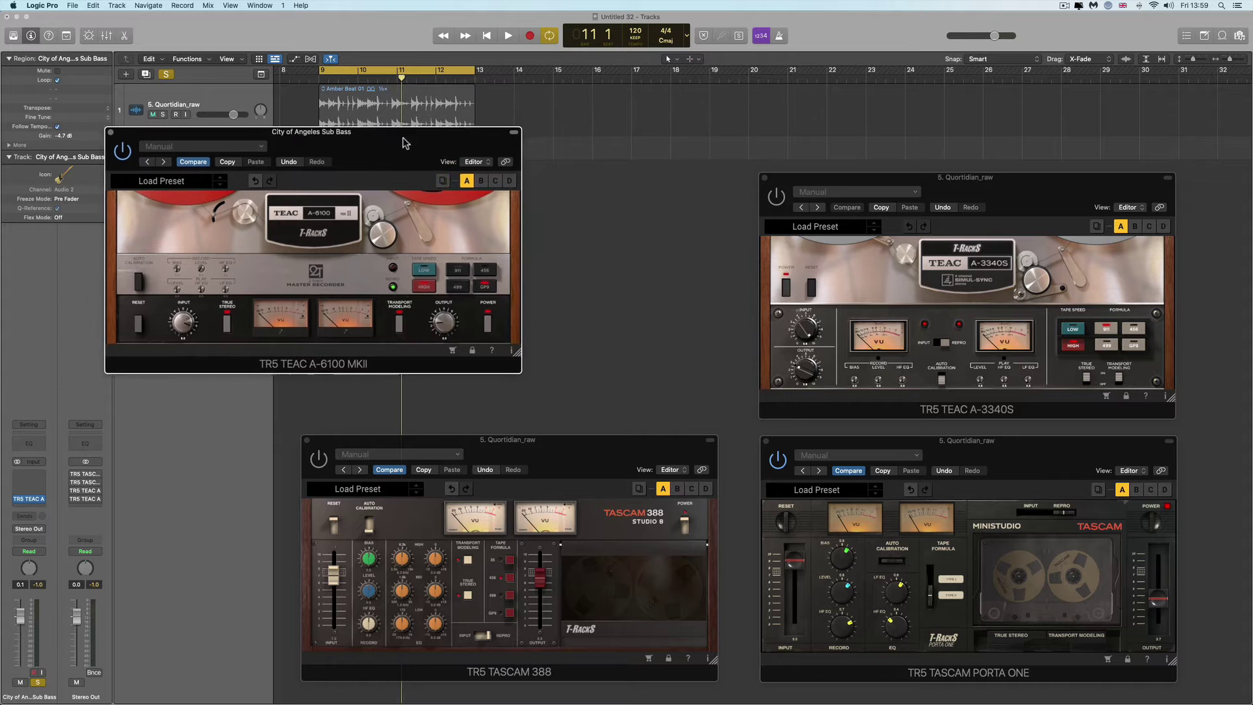
pyautogui.moveTo(388, 133); pyautogui.dragTo(577, 174)
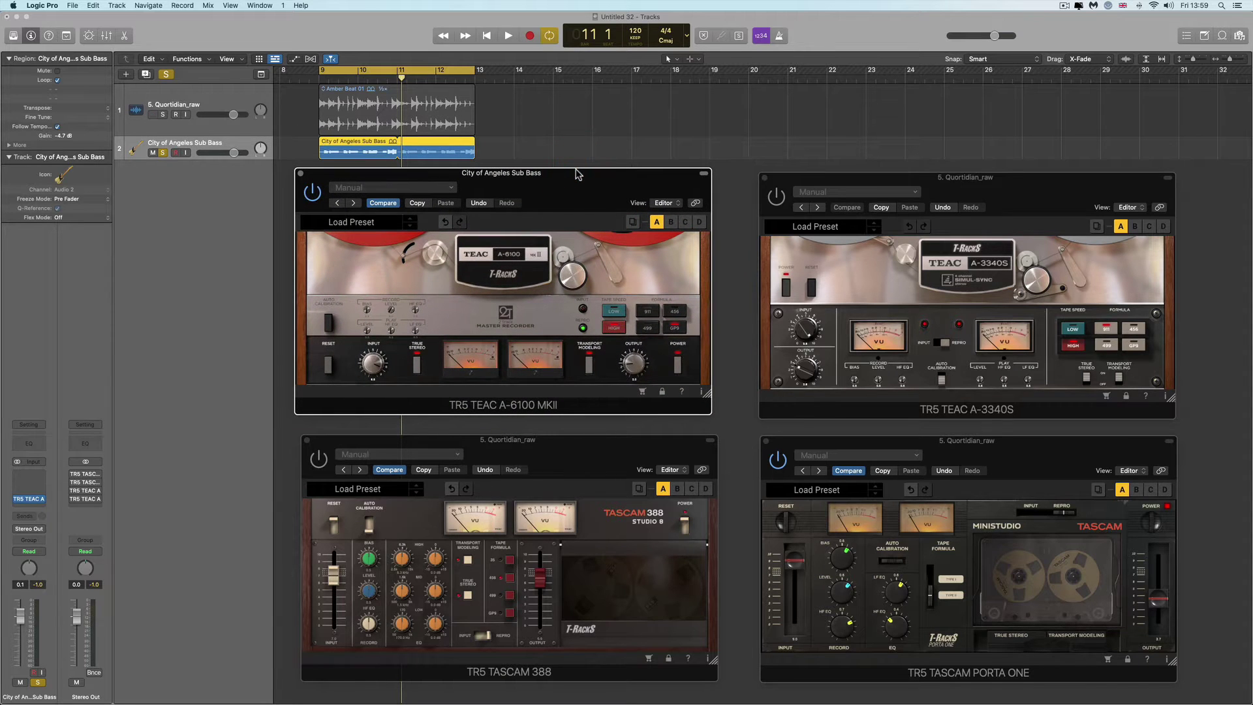
# Bypass the TEAC A-6100 MKII and TASCAM Porta One plug-ins.
pyautogui.click(312, 194)
pyautogui.click(777, 462)
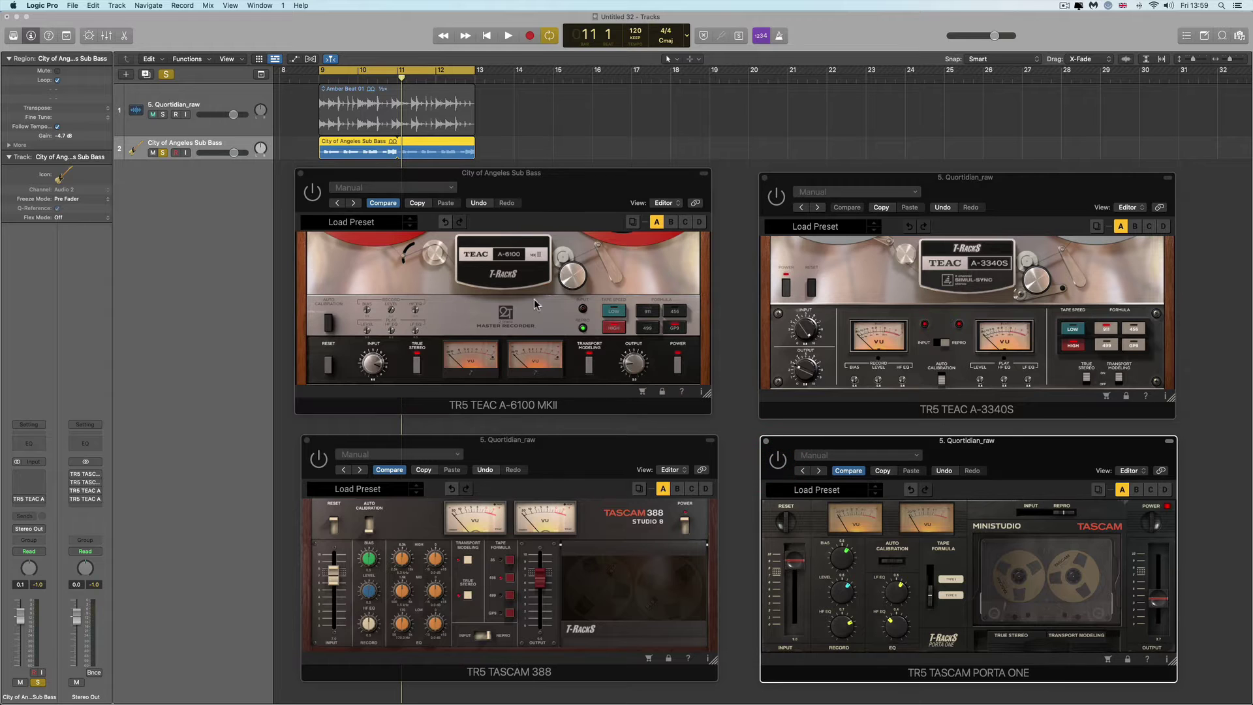
pyautogui.click(502, 192)
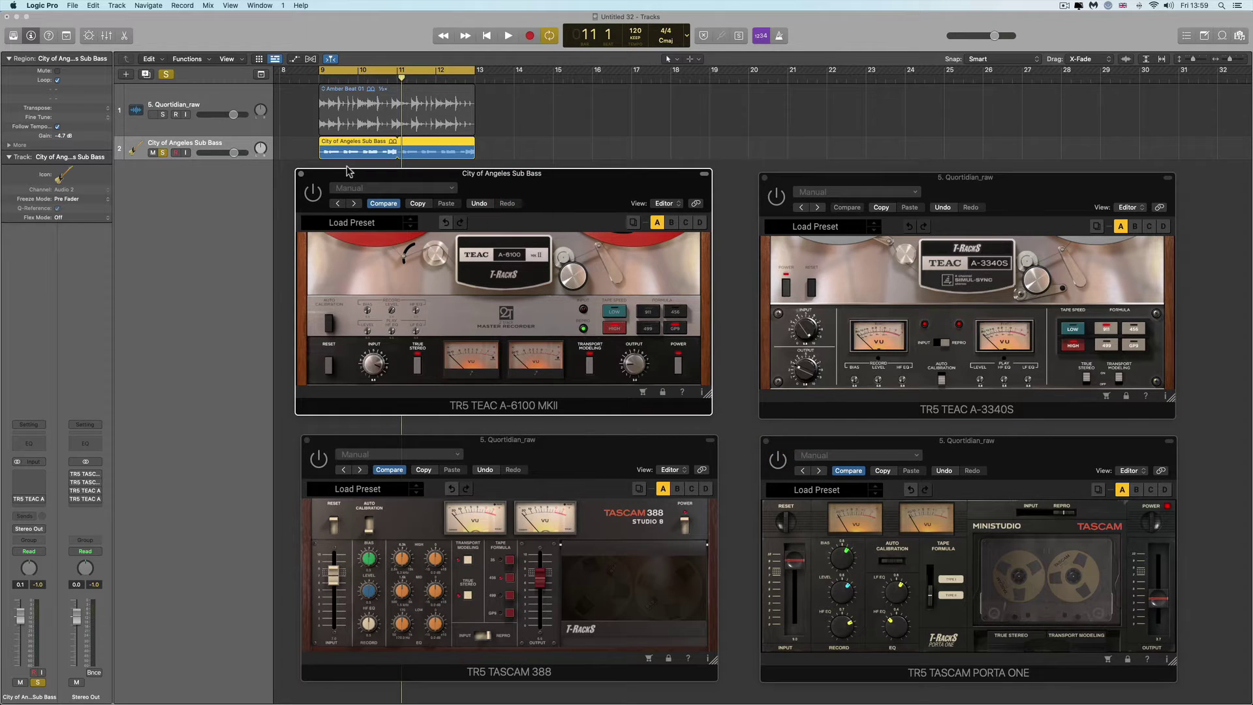
# Solo the 5. Quortidian_raw track and enlarge the TASCAM Porta One window, placing it below the tracks.
pyautogui.click(173, 127)
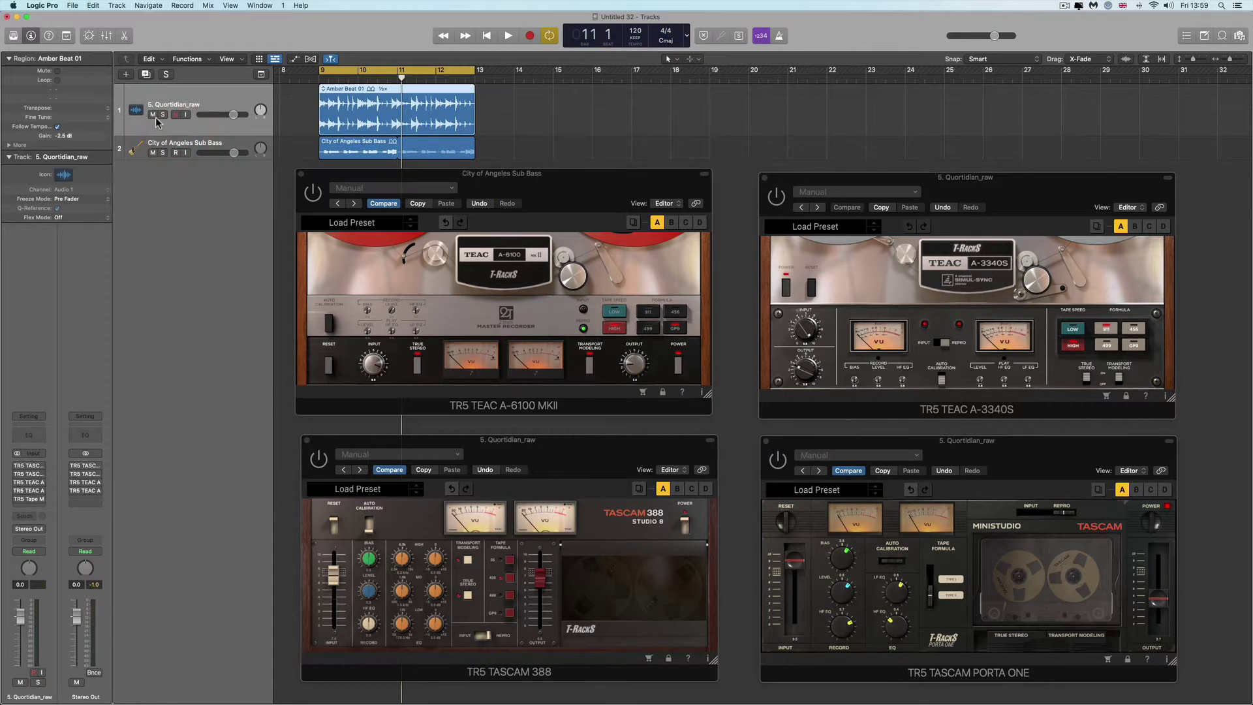
pyautogui.moveTo(816, 439); pyautogui.dragTo(268, 161)
pyautogui.moveTo(622, 386); pyautogui.dragTo(895, 662)
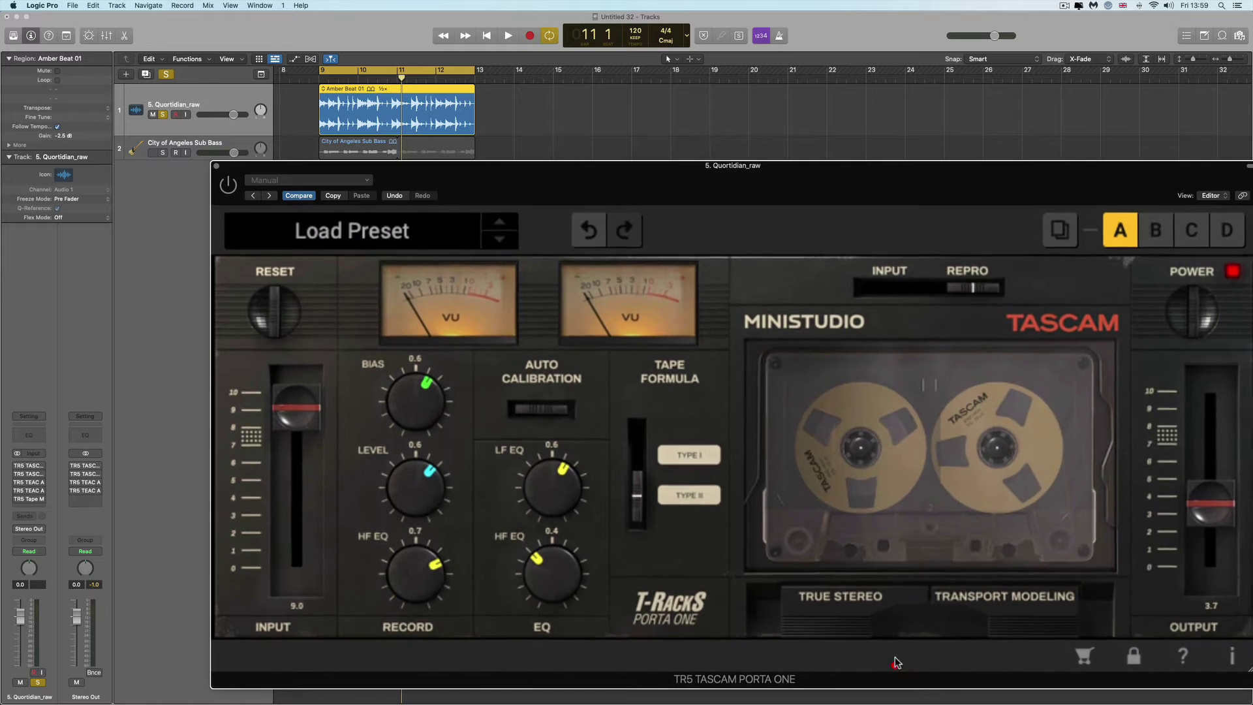
pyautogui.moveTo(800, 172); pyautogui.dragTo(738, 163)
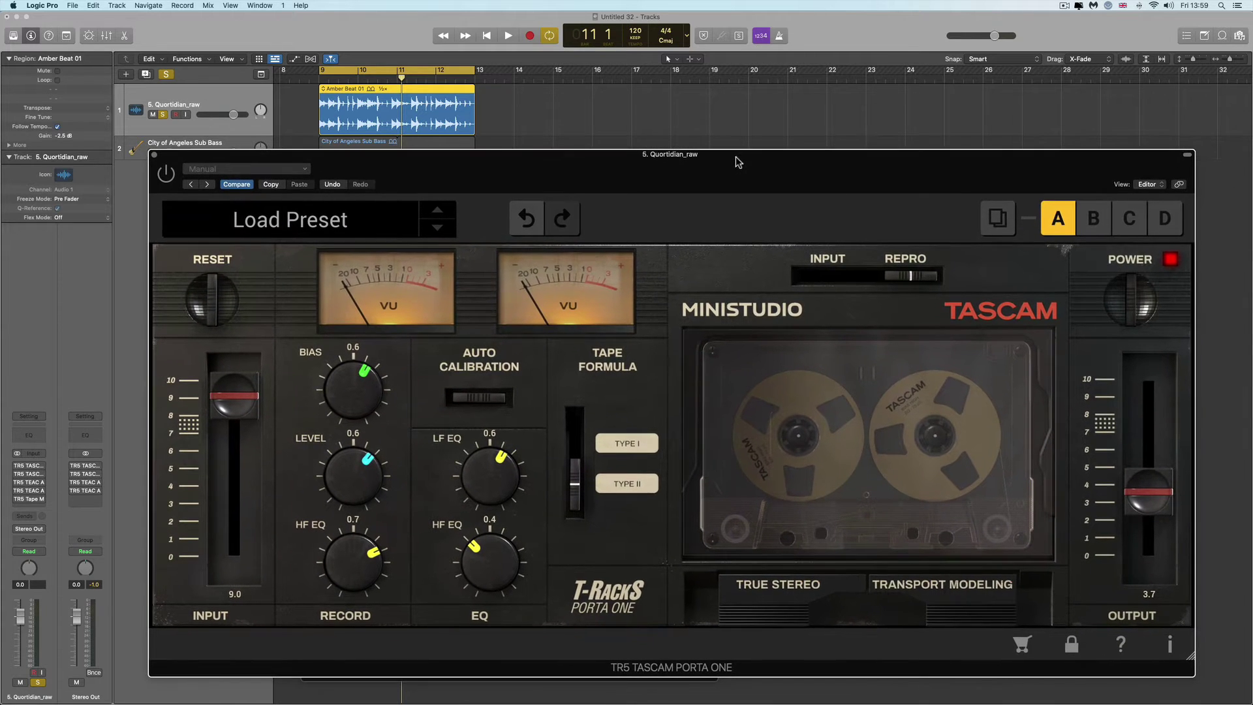
# Play the beat, enable the bypassed Porta One plug-in to hear the difference, and stop playback.
pyautogui.press('space')
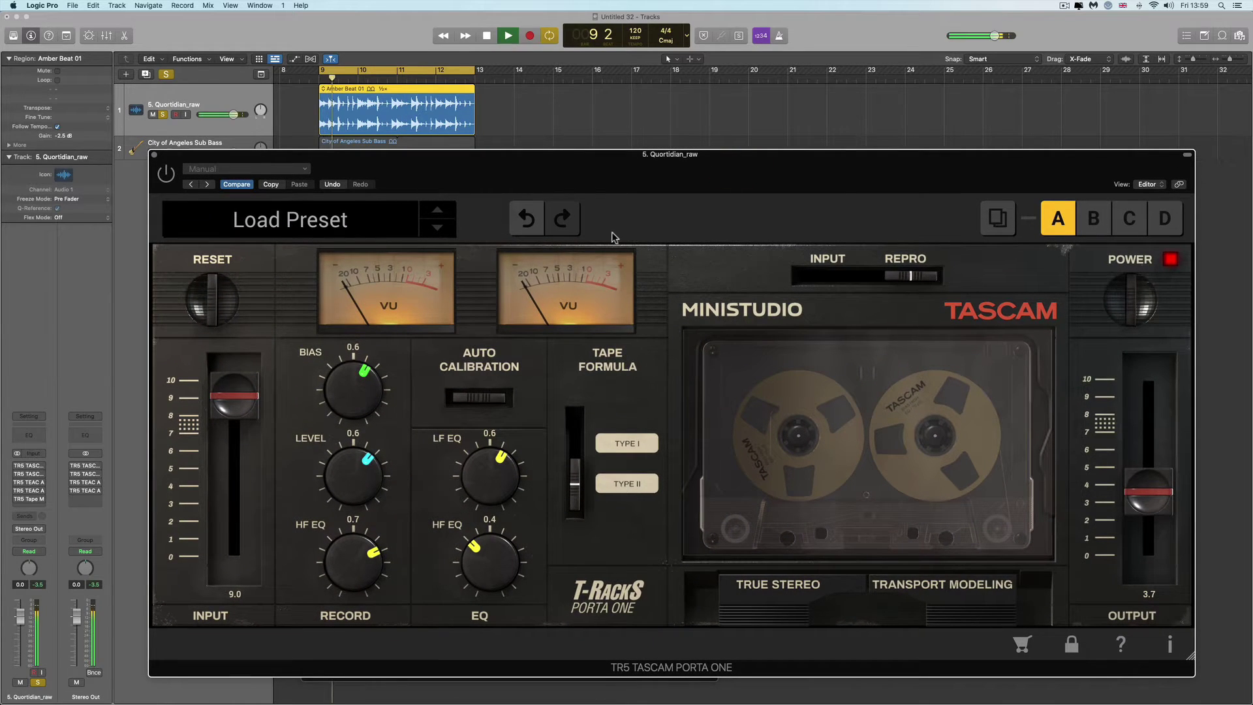
pyautogui.click(167, 175)
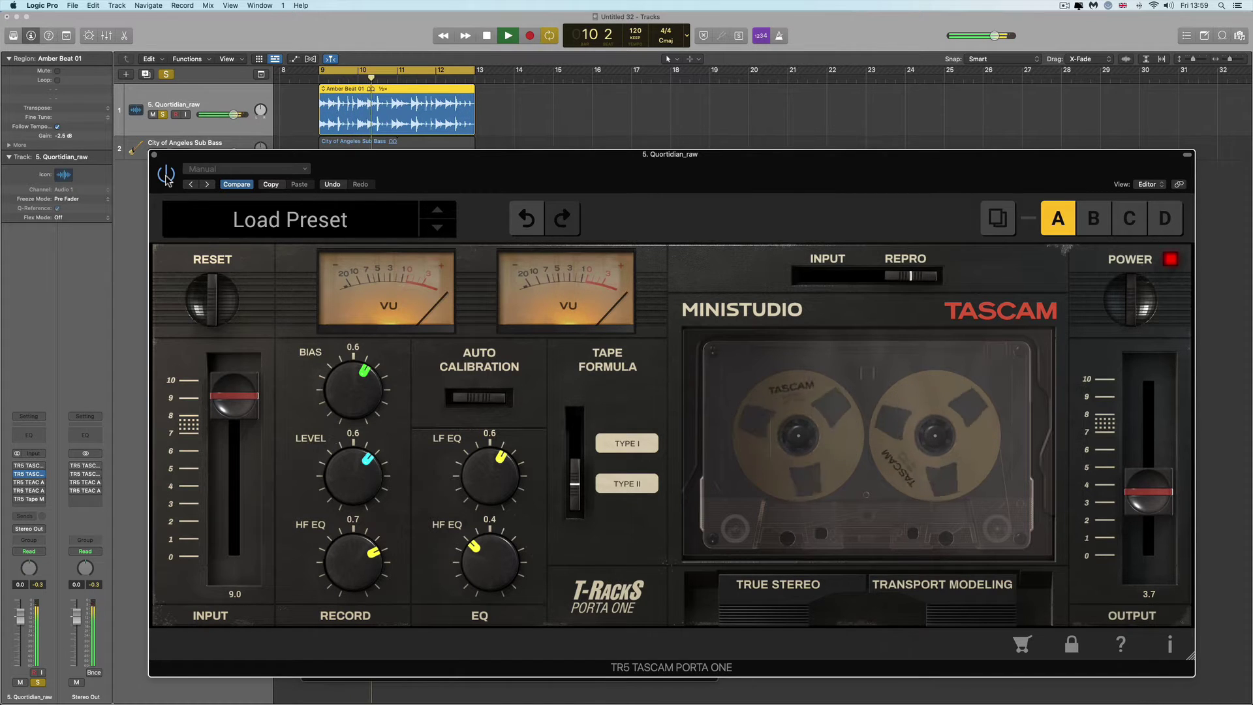
pyautogui.press('space')
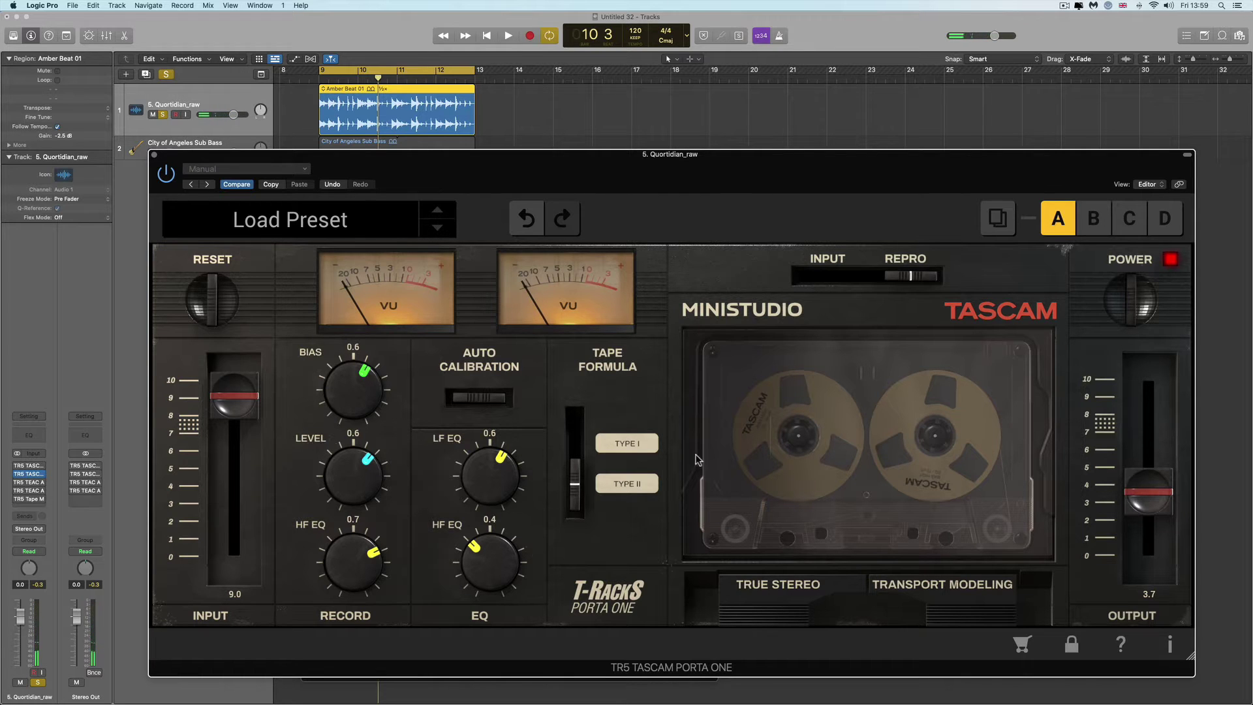
# Switch the Porta One's tape formula to Type I and play the beat.
pyautogui.click(576, 463)
pyautogui.press('space')
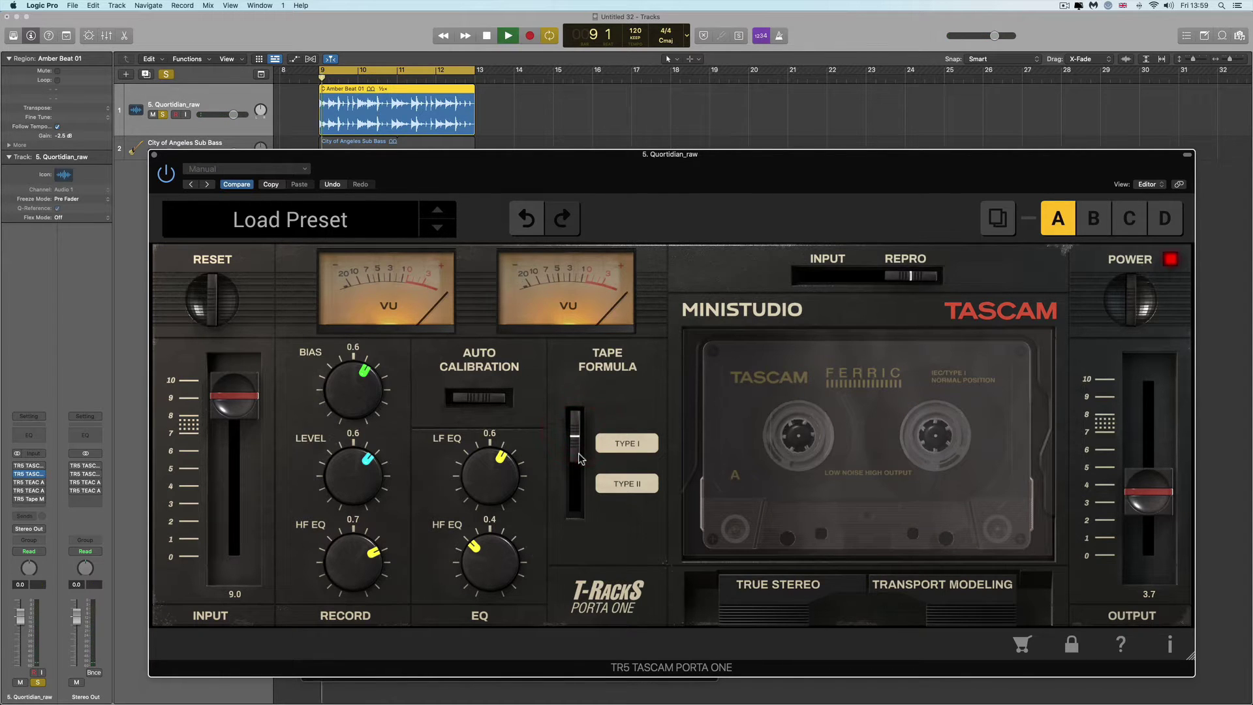
# Play and stop the beat several times to audition the Porta One's Type I tape formula.
pyautogui.press('space')
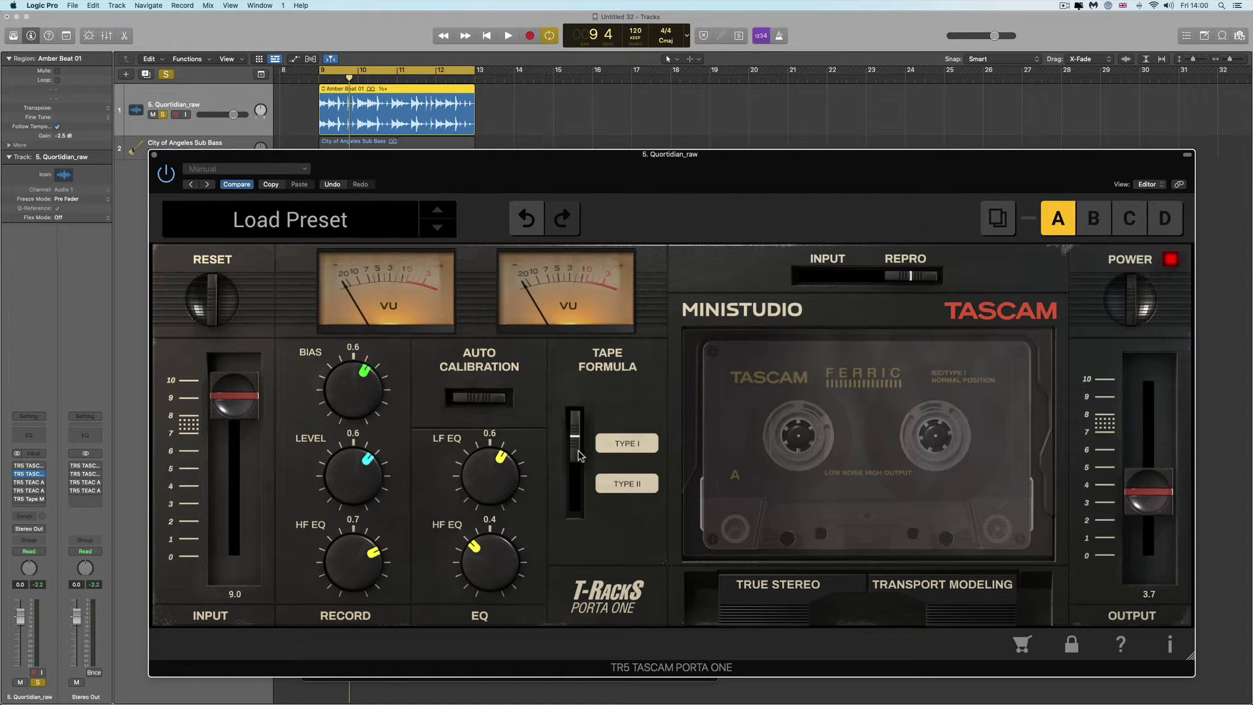
pyautogui.press('space')
pyautogui.press('space')
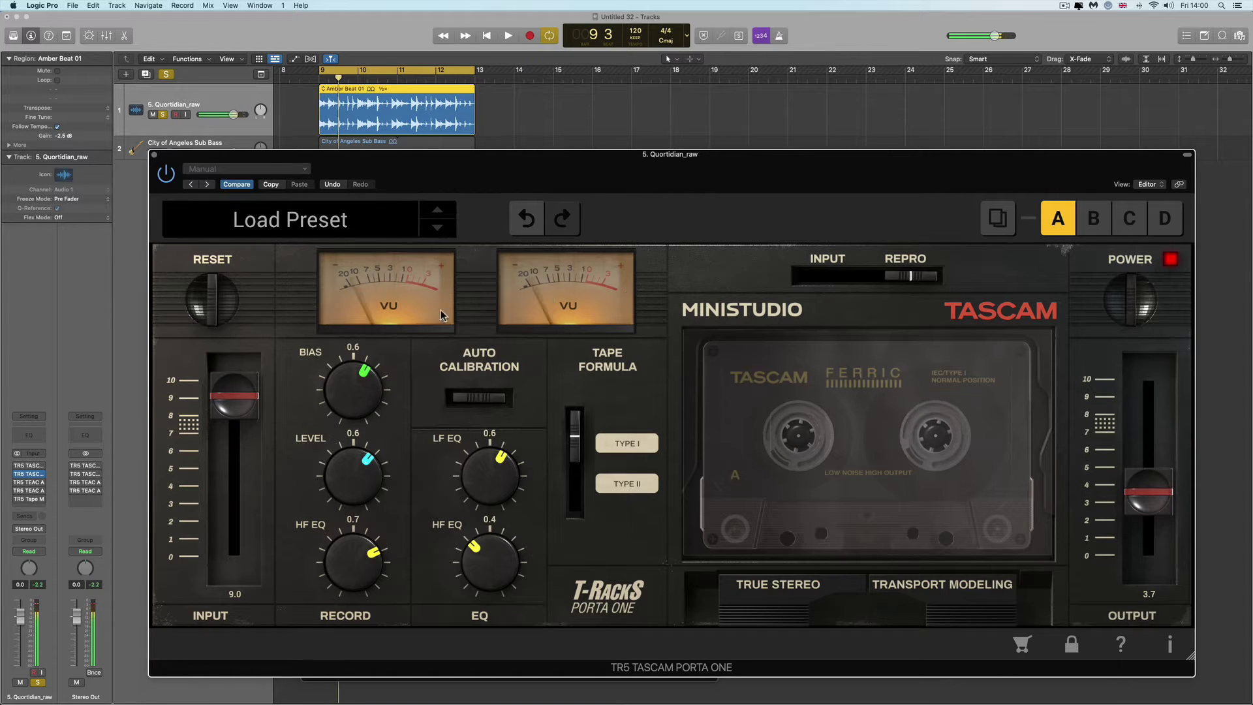
pyautogui.moveTo(579, 442)
pyautogui.mouseDown()
pyautogui.moveTo(578, 500)
pyautogui.moveTo(581, 444)
pyautogui.mouseUp()
pyautogui.press('space')
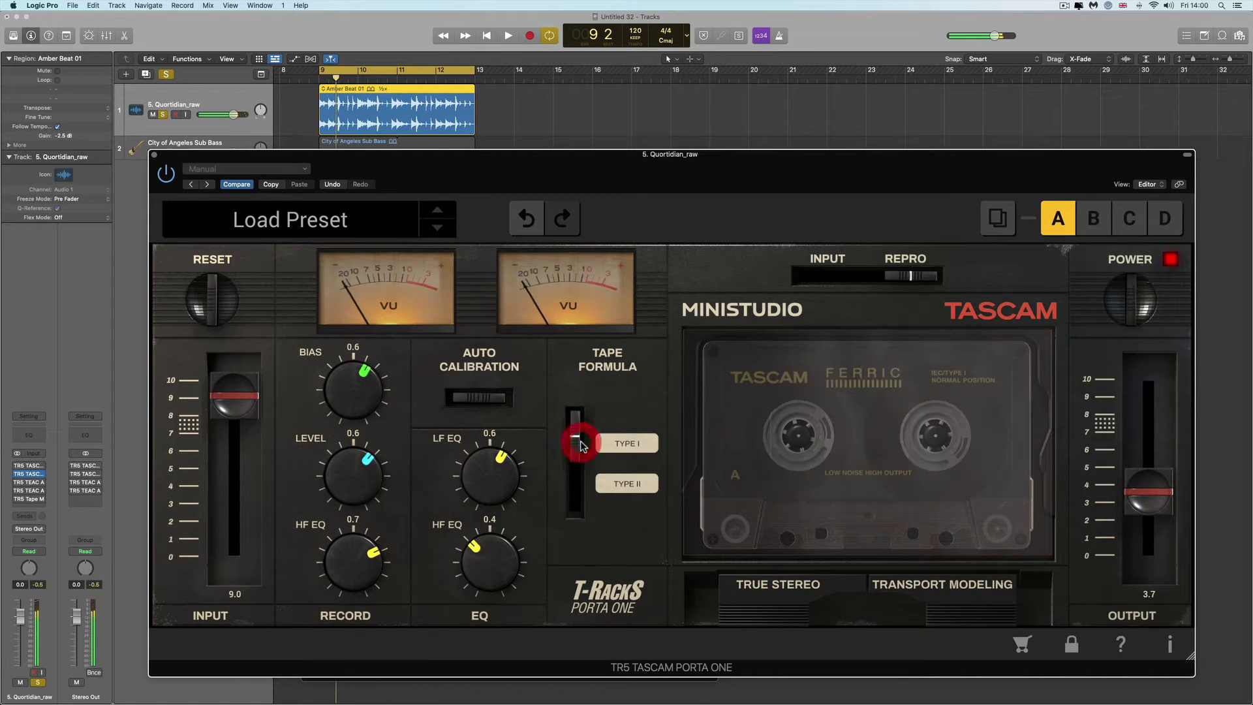
pyautogui.press('space')
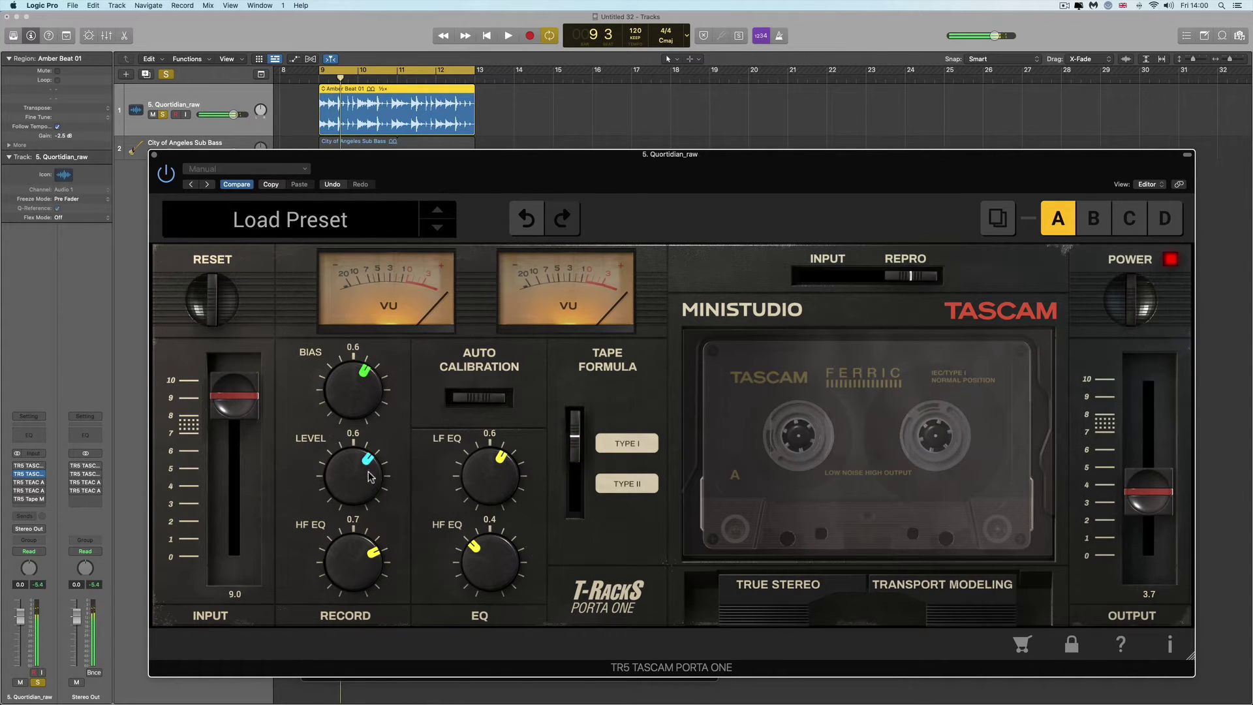
# Lower the record level to 0.5 and raise the output to 5.9 while playing the beat.
pyautogui.moveTo(354, 477); pyautogui.dragTo(357, 506)
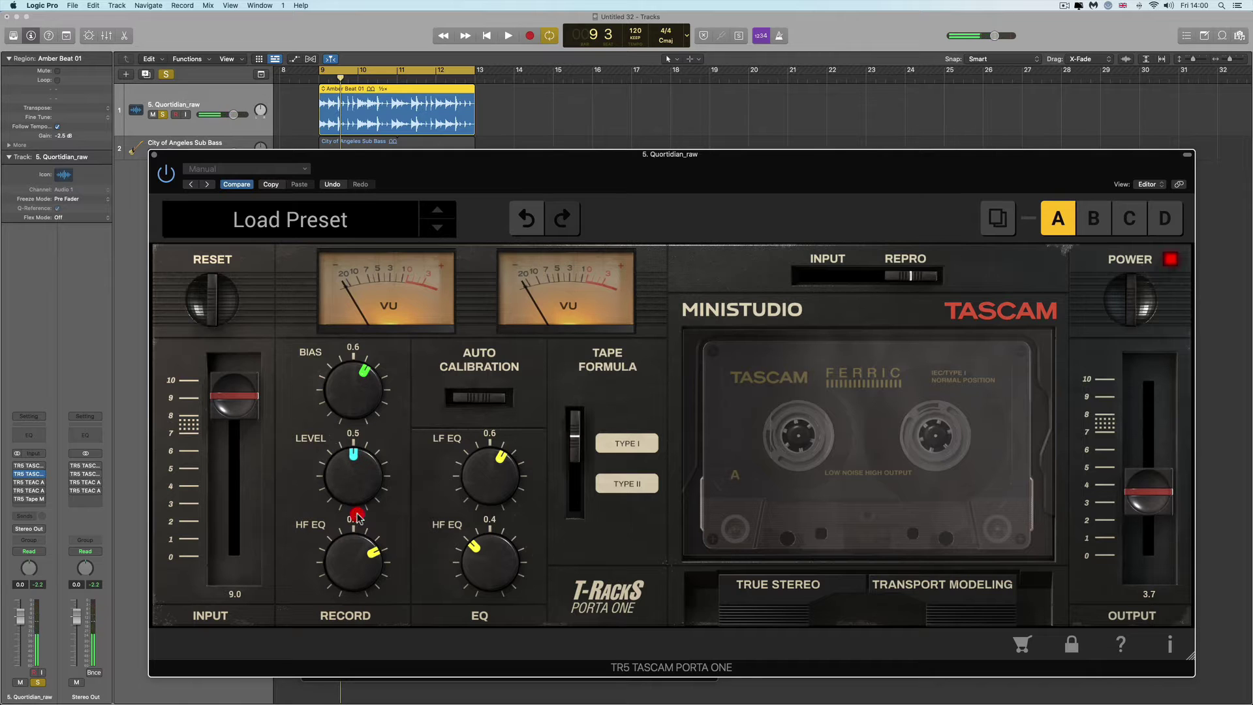
pyautogui.press('space')
pyautogui.moveTo(1143, 503); pyautogui.dragTo(1142, 464)
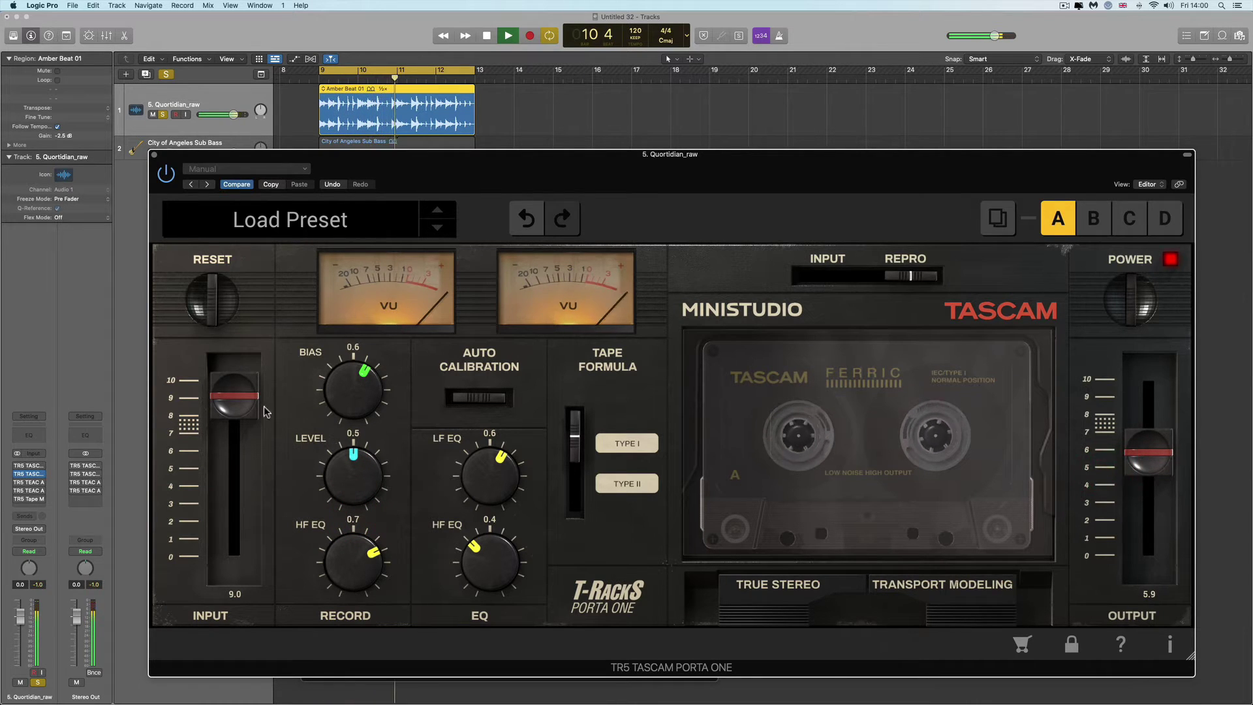
# Power the Porta One off and back on during playback to compare the bypassed sound, and stop.
pyautogui.click(1136, 304)
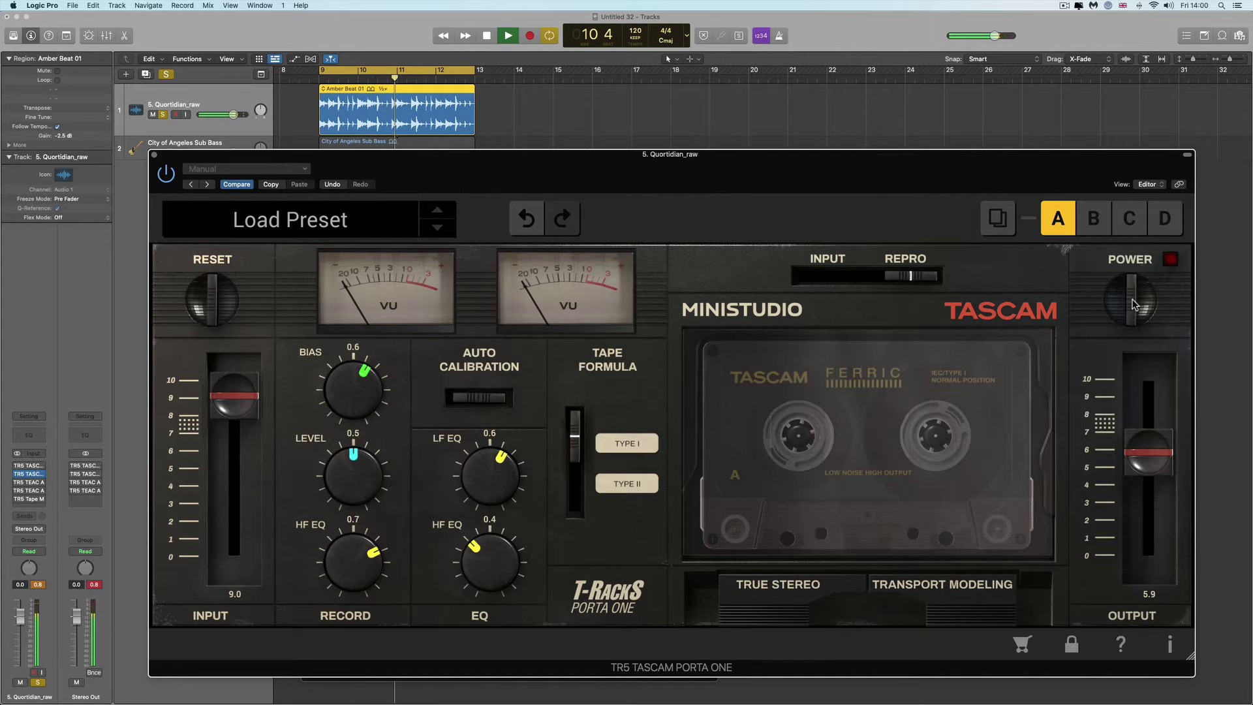
pyautogui.click(1135, 303)
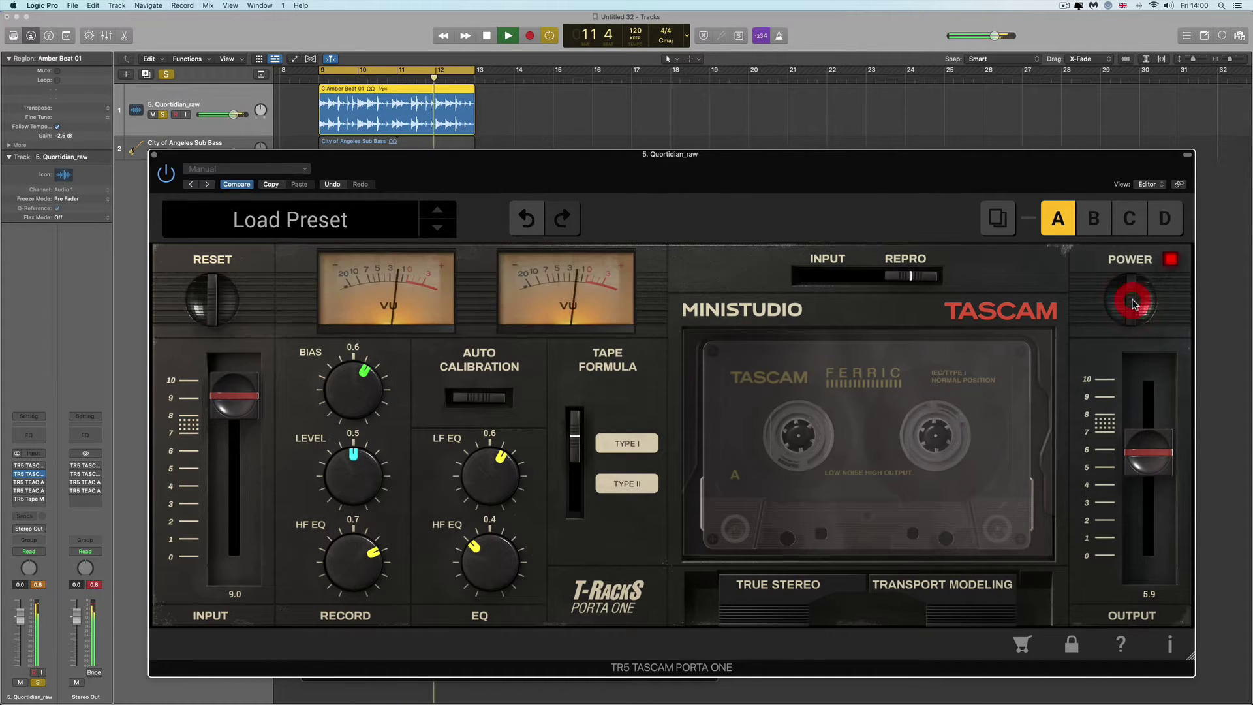
pyautogui.press('space')
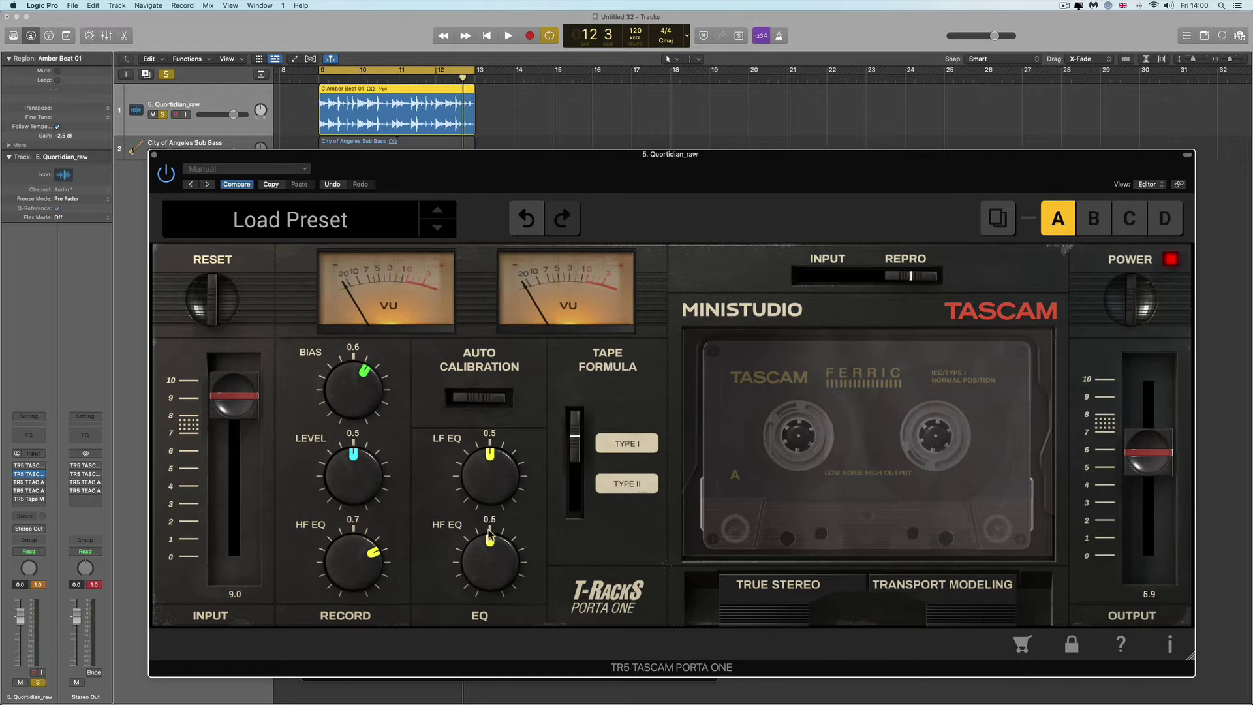
# Play the beat while sweeping the EQ section's LF and HF controls, settle both at 0.4, and stop playback.
pyautogui.press('space')
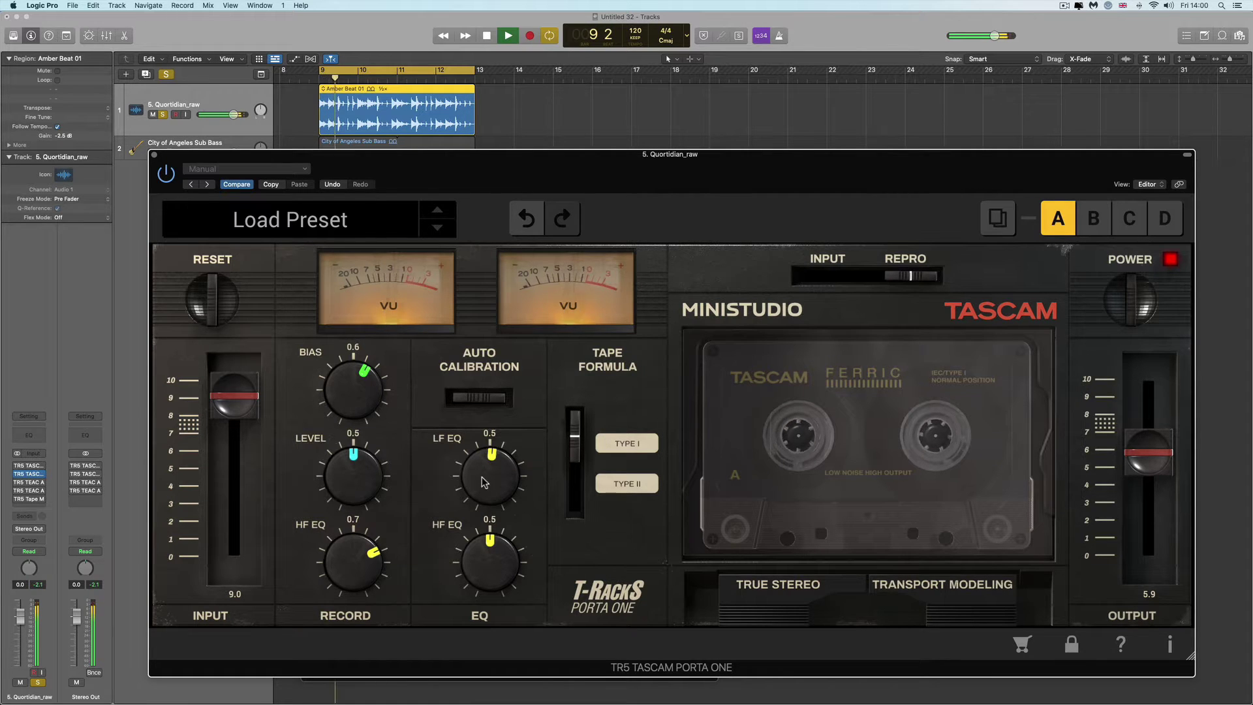
pyautogui.moveTo(483, 487); pyautogui.dragTo(484, 409)
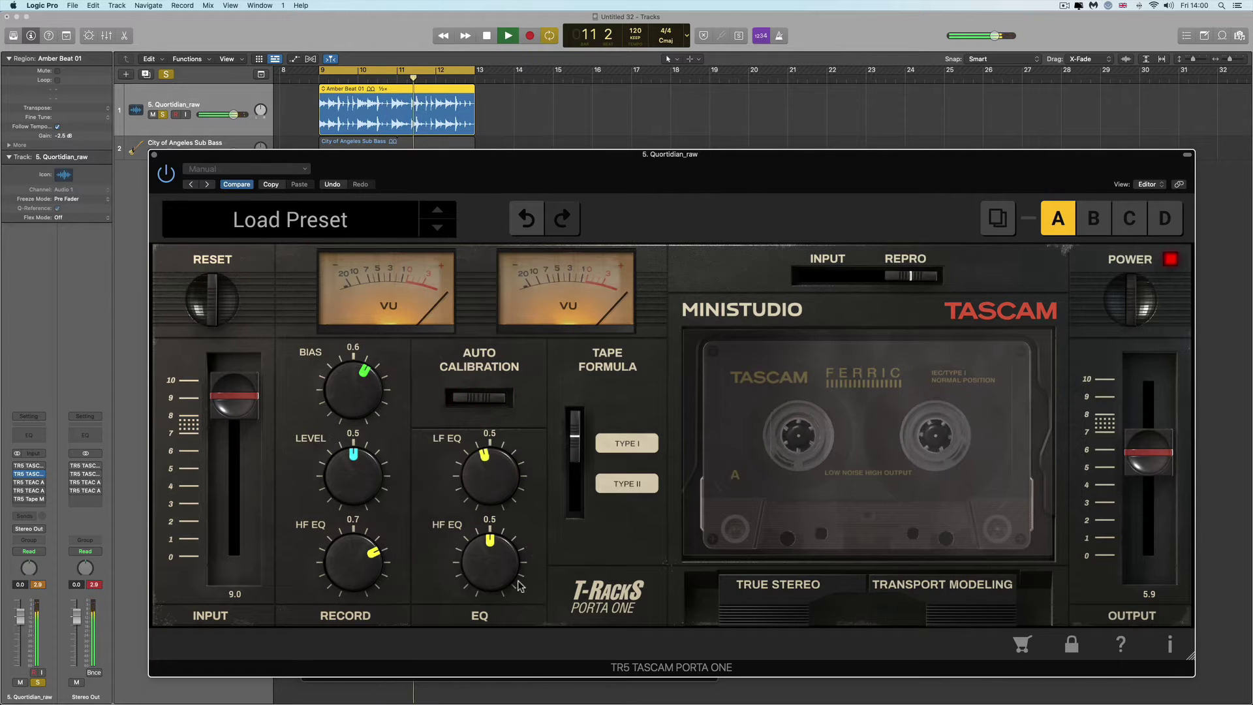
pyautogui.moveTo(490, 477)
pyautogui.mouseDown()
pyautogui.moveTo(559, 691)
pyautogui.moveTo(504, 518)
pyautogui.moveTo(529, 619)
pyautogui.moveTo(490, 536)
pyautogui.moveTo(491, 477)
pyautogui.mouseUp()
pyautogui.press('space')
pyautogui.press('space')
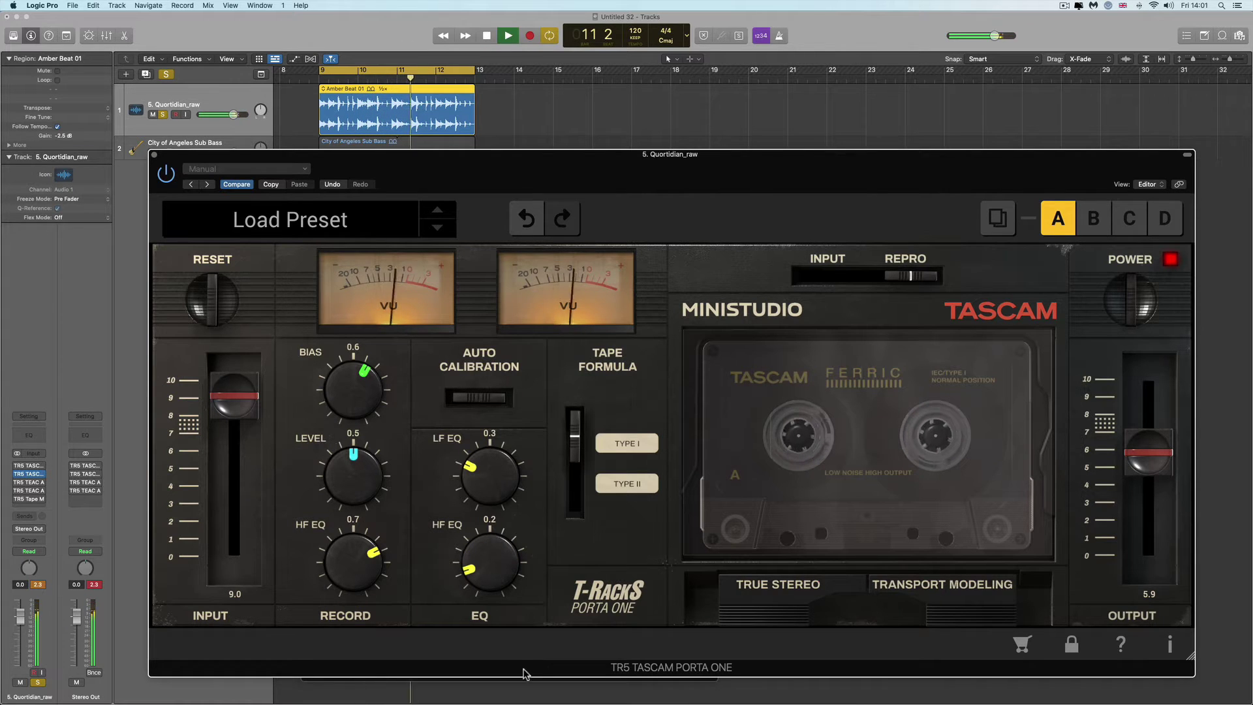
pyautogui.moveTo(491, 574); pyautogui.dragTo(509, 607)
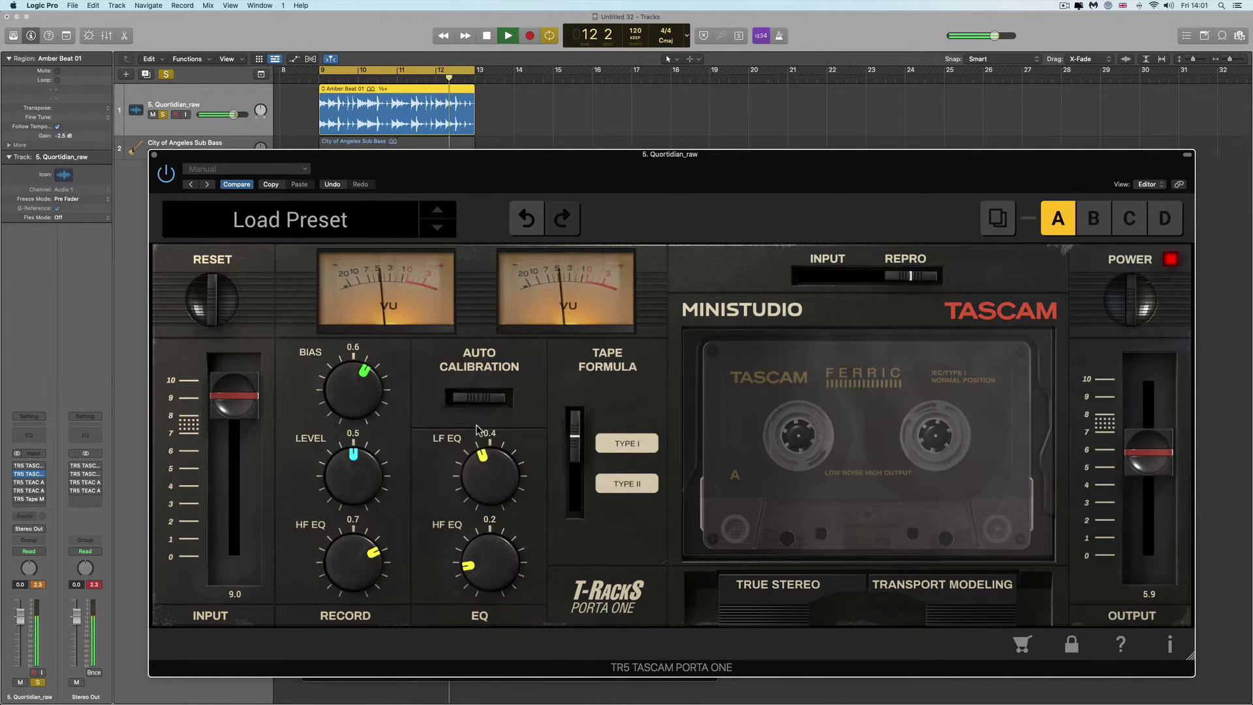
pyautogui.moveTo(475, 468); pyautogui.dragTo(476, 434)
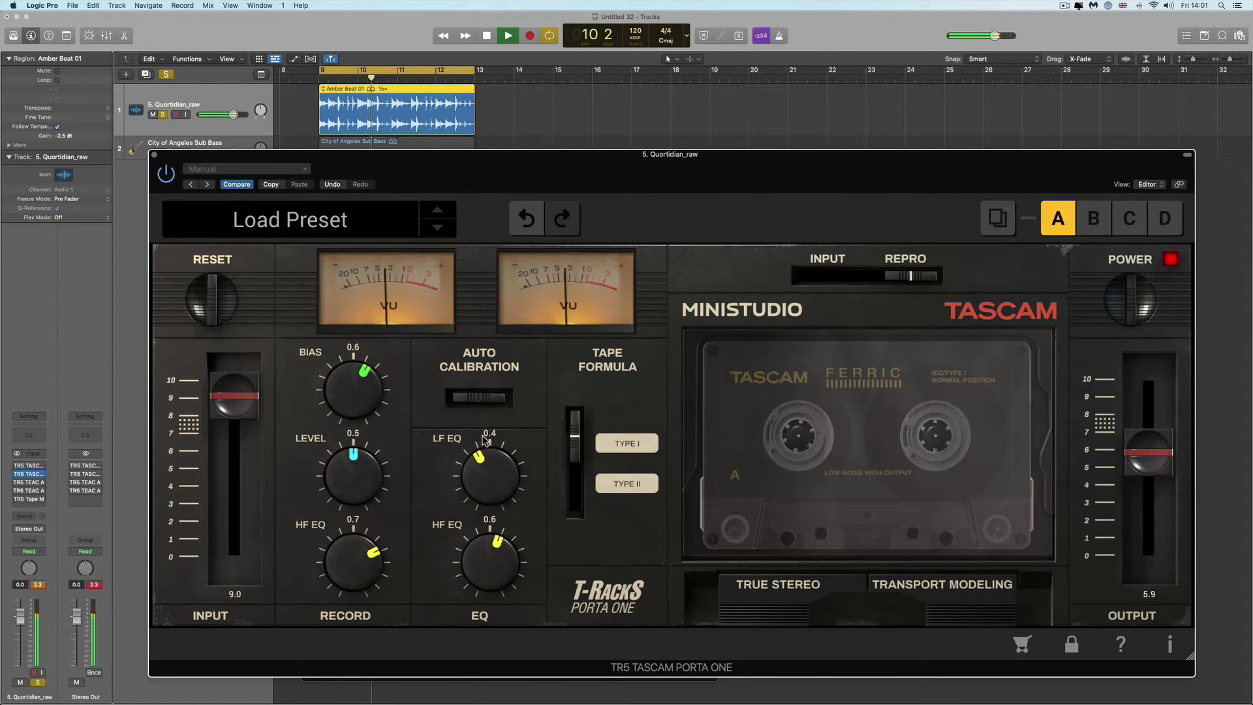
pyautogui.press('space')
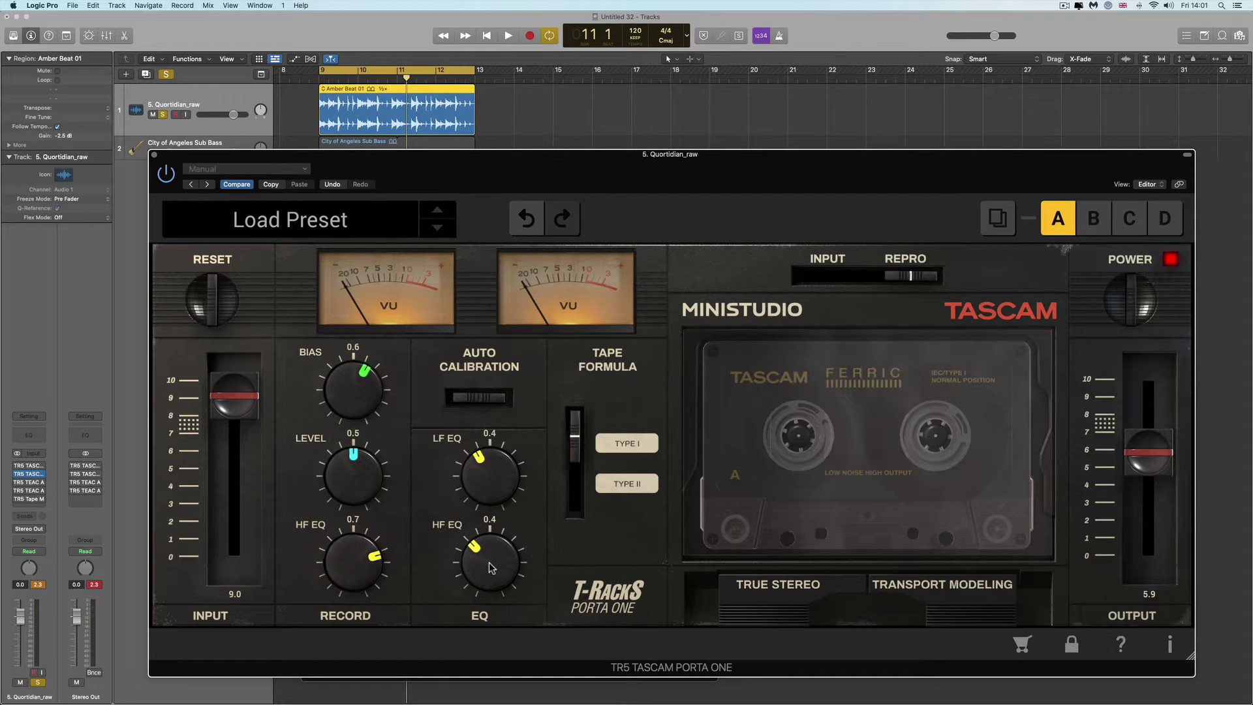
# Play the beat with the LF EQ at 0.5 and sweep the record HF EQ between 0.2 and 0.8, returning it to 0.7.
pyautogui.press('space')
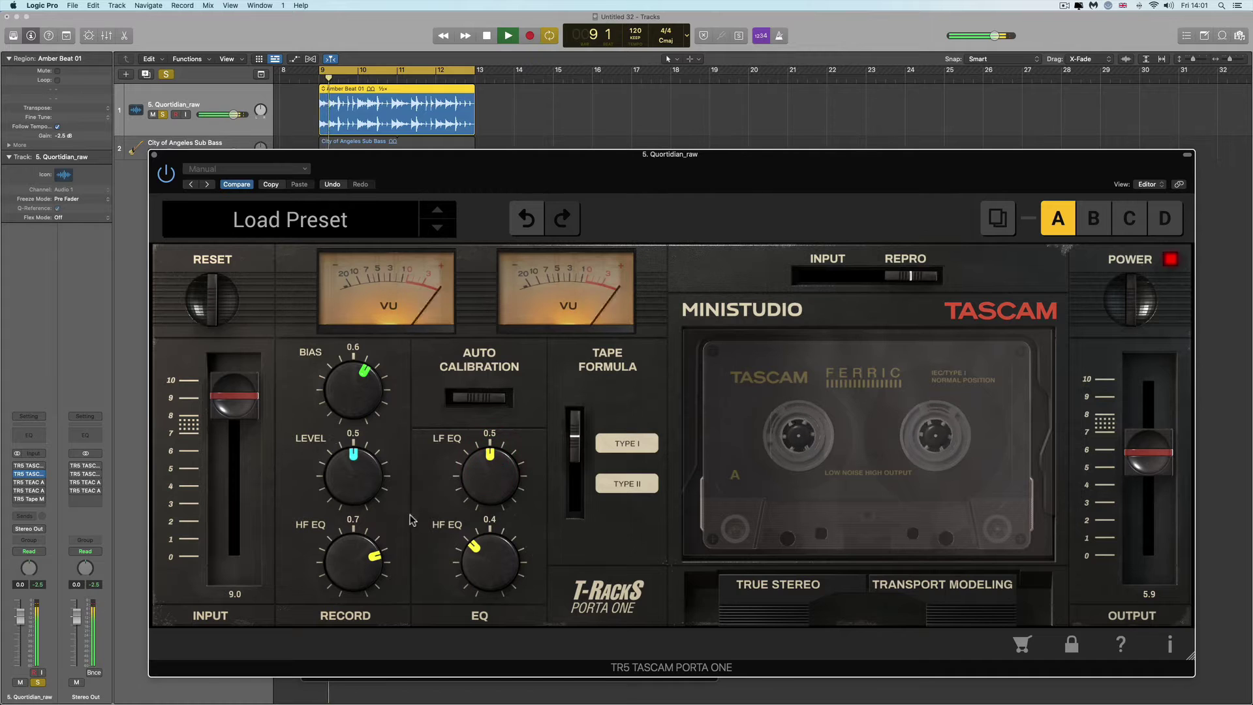
pyautogui.moveTo(369, 558); pyautogui.dragTo(397, 702)
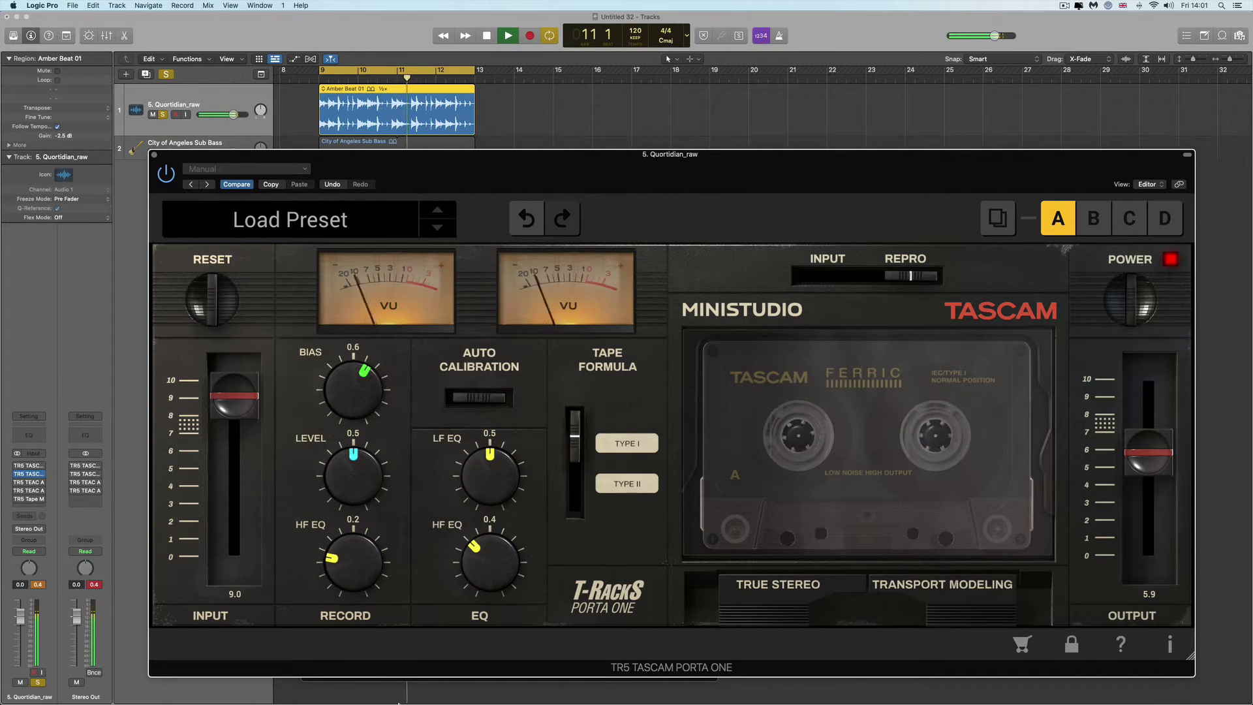
pyautogui.moveTo(398, 702); pyautogui.dragTo(364, 523)
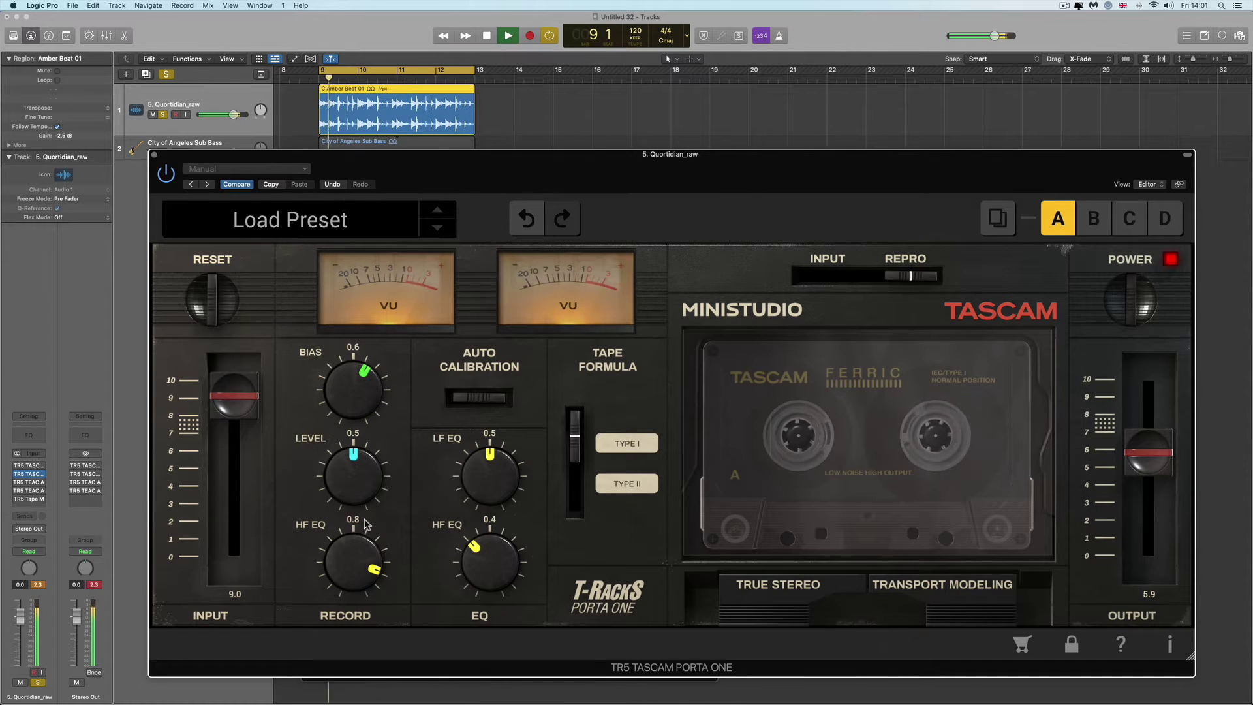
pyautogui.moveTo(364, 523); pyautogui.dragTo(378, 622)
pyautogui.press('space')
# Lower the EQ section's HF to 0.3, audition the beat, and return the monitoring switch from Input to Repro.
pyautogui.moveTo(475, 547); pyautogui.dragTo(504, 638)
pyautogui.press('space')
pyautogui.press('space')
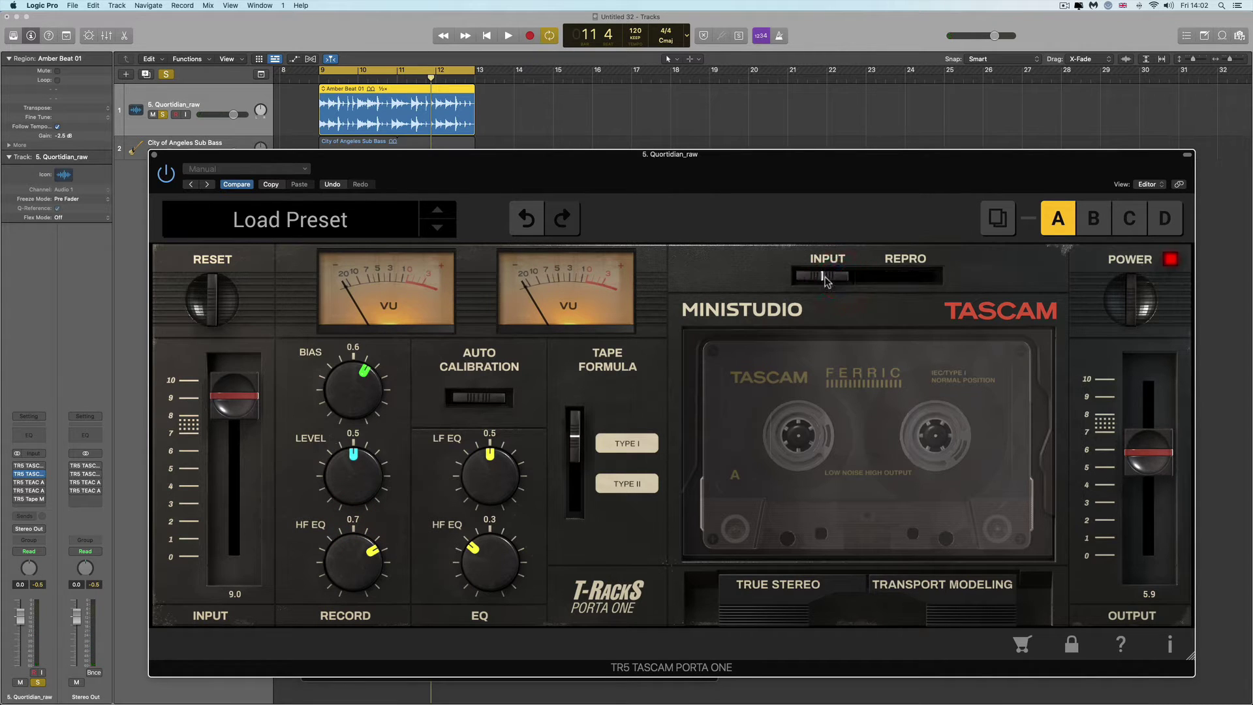
pyautogui.moveTo(878, 283); pyautogui.dragTo(947, 287)
# Play the beat, fine-tune the record HF EQ around 0.7, and sweep the bias down to 0.1 before settling at 0.7.
pyautogui.press('space')
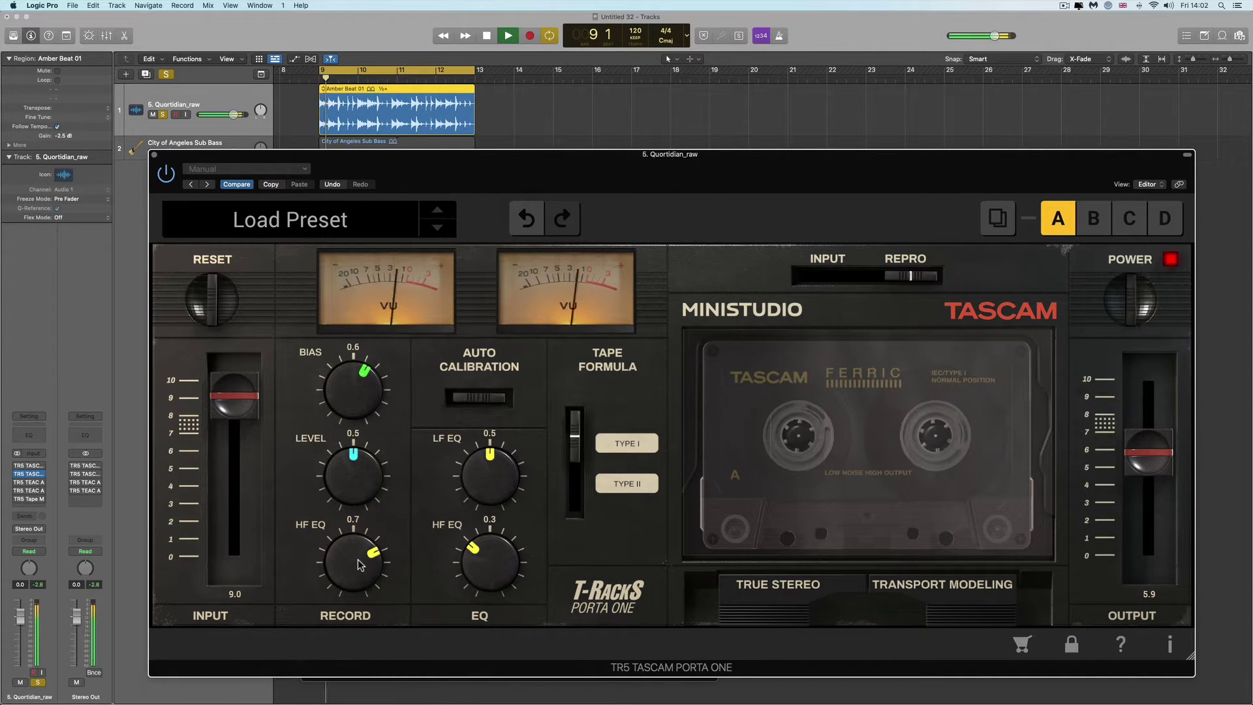
pyautogui.moveTo(358, 572); pyautogui.dragTo(358, 555)
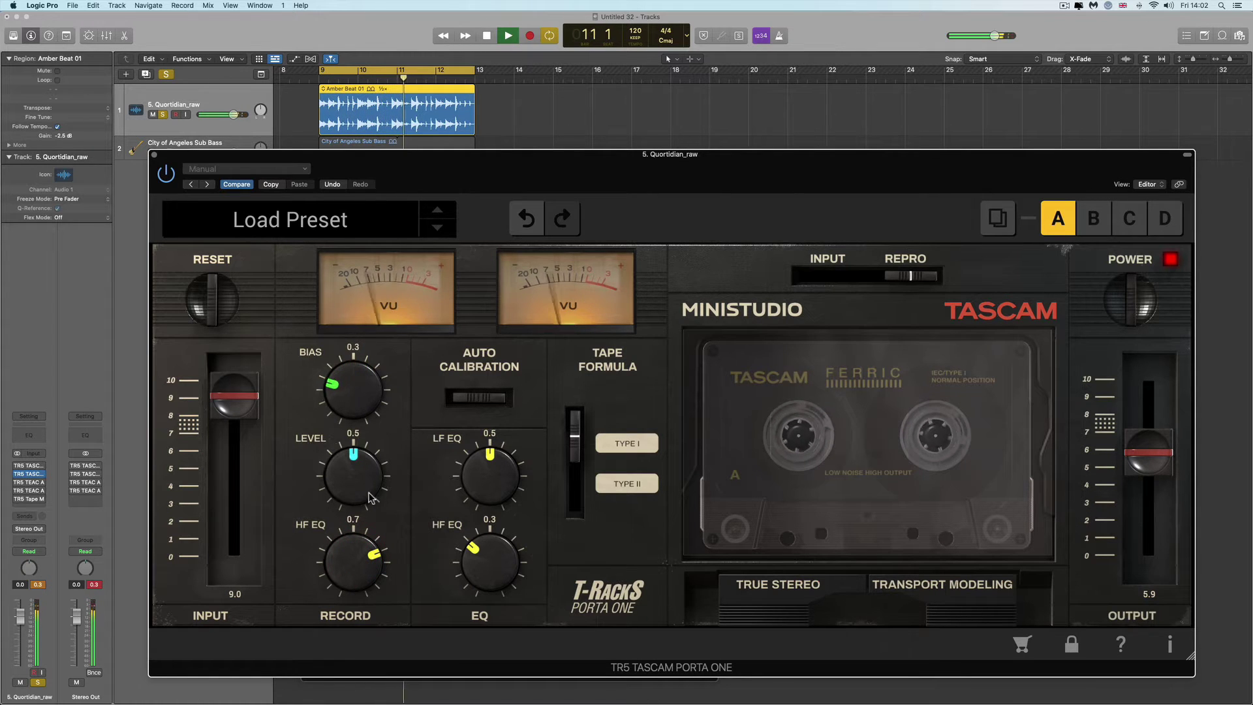
pyautogui.moveTo(361, 447); pyautogui.dragTo(391, 554)
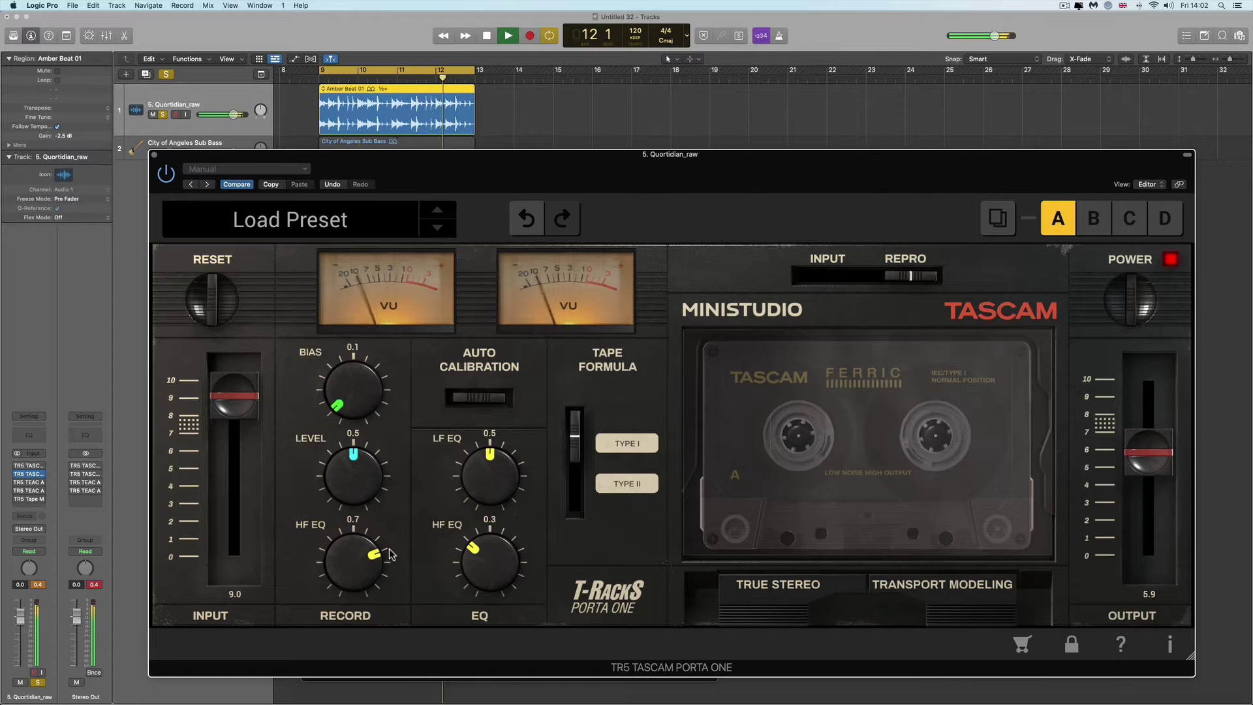
pyautogui.moveTo(354, 421); pyautogui.dragTo(349, 363)
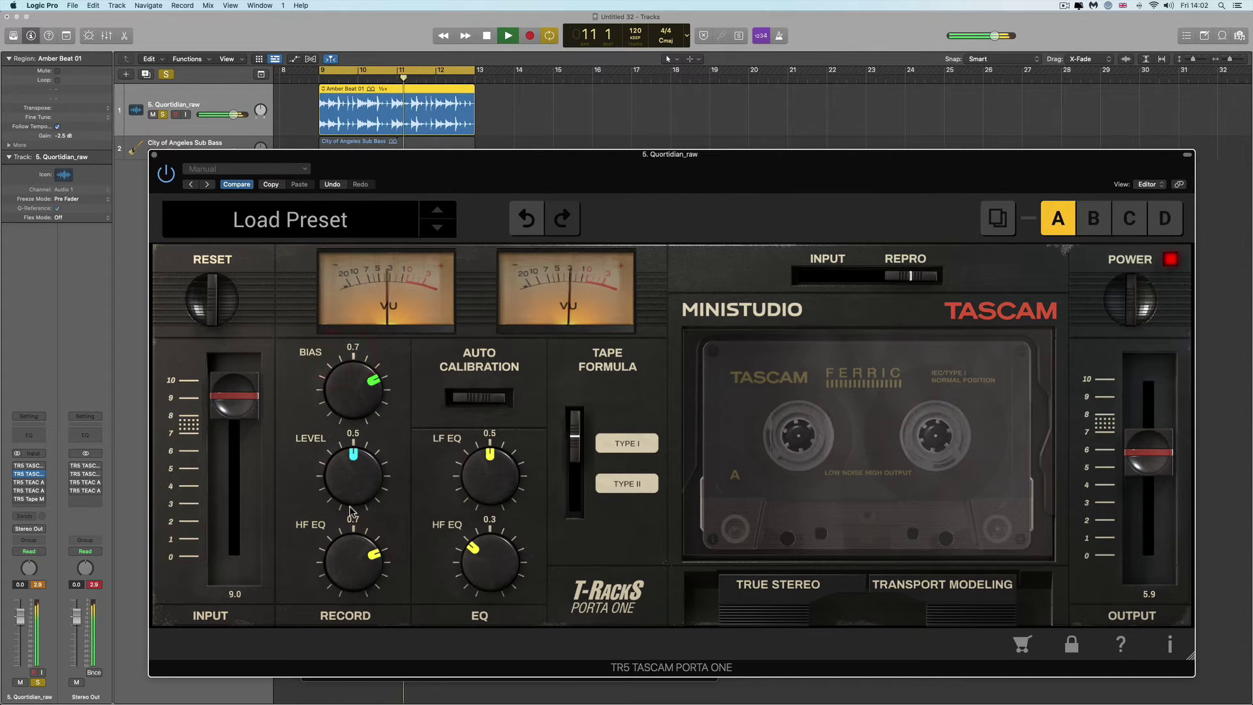
# Set the record level to 0.4 and the output to 6.2, compare with the Porta One powered off, and stop playback.
pyautogui.moveTo(354, 498); pyautogui.dragTo(356, 515)
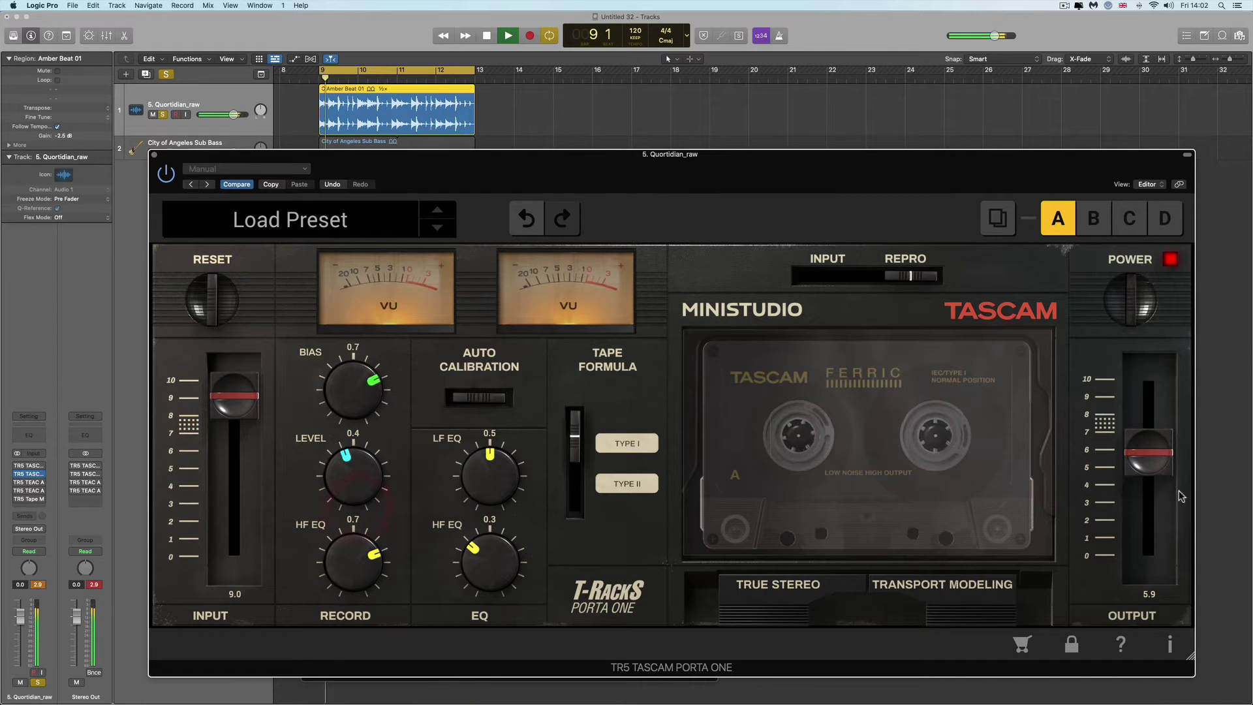
pyautogui.moveTo(1155, 469); pyautogui.dragTo(1156, 462)
pyautogui.click(1134, 296)
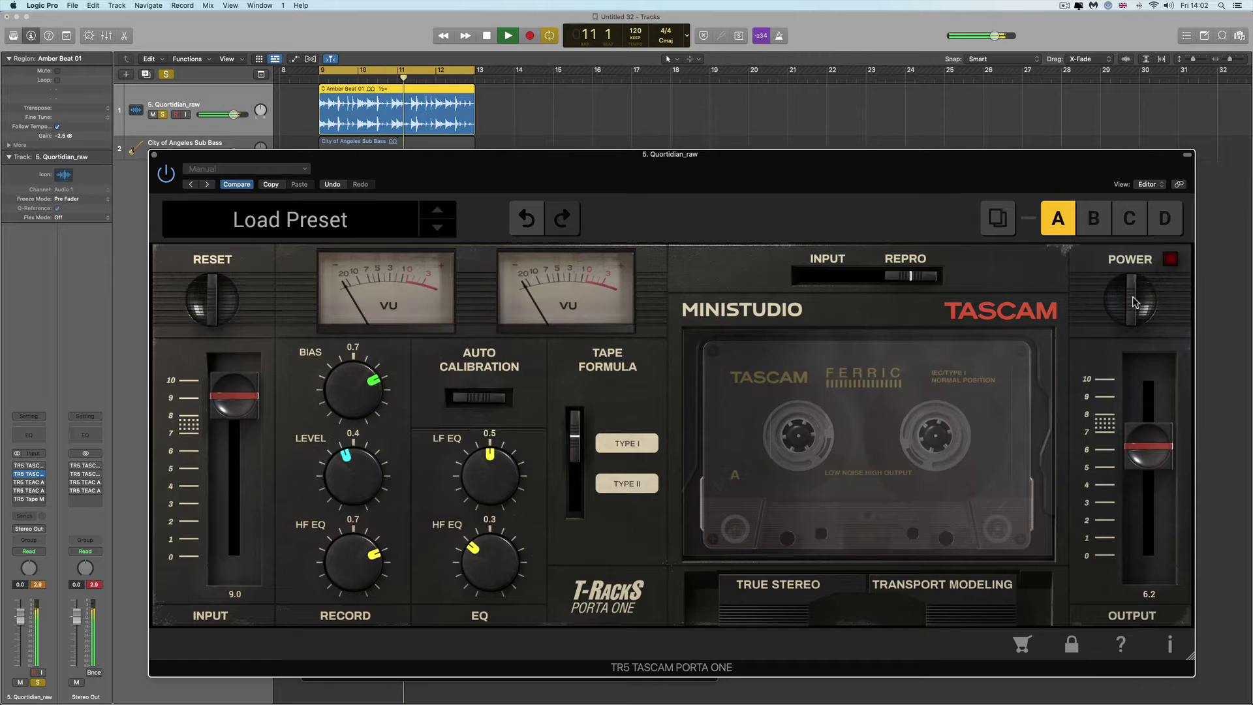
pyautogui.click(1133, 296)
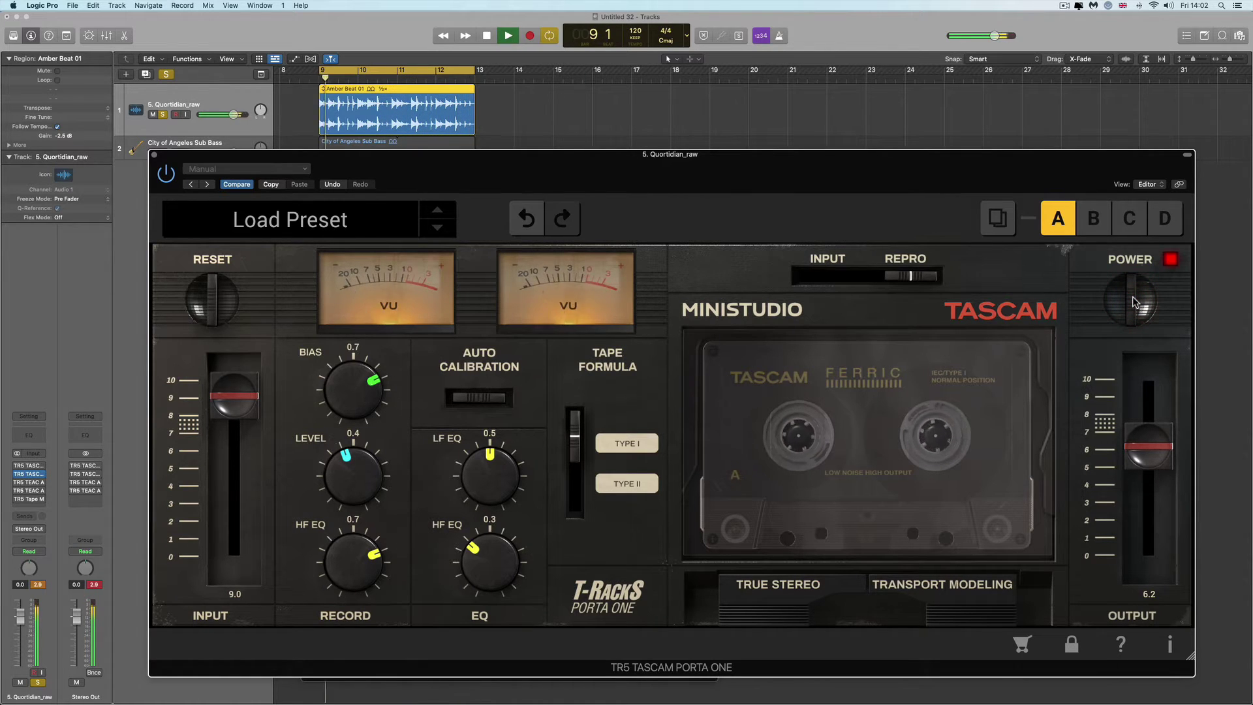
pyautogui.press('space')
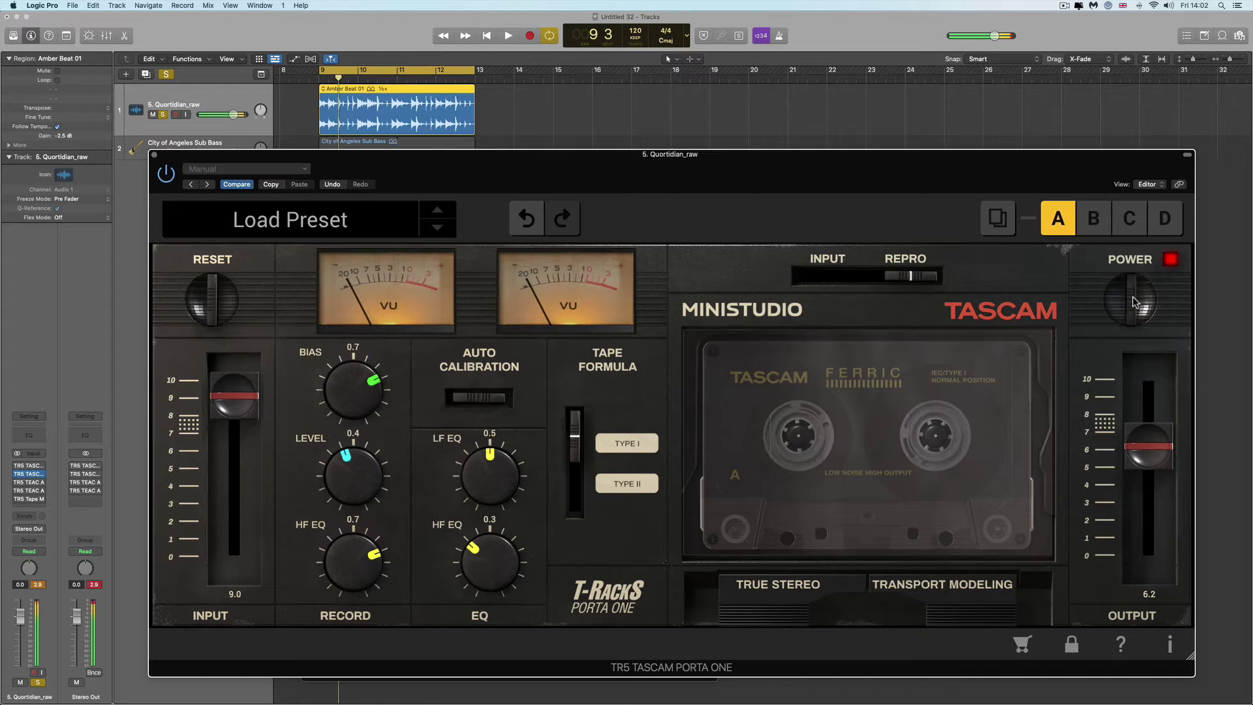
# Disable True Stereo and Transport Modeling and play the beat without them.
pyautogui.click(789, 590)
pyautogui.click(797, 585)
pyautogui.click(926, 587)
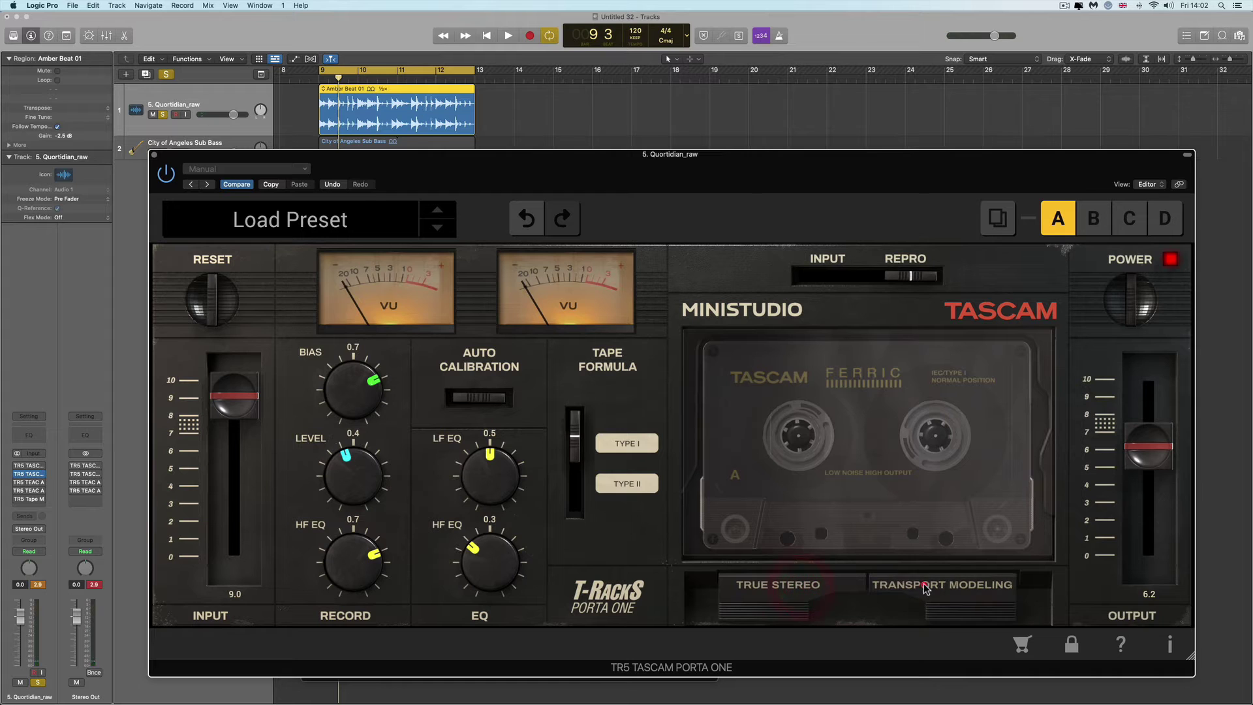
pyautogui.press('space')
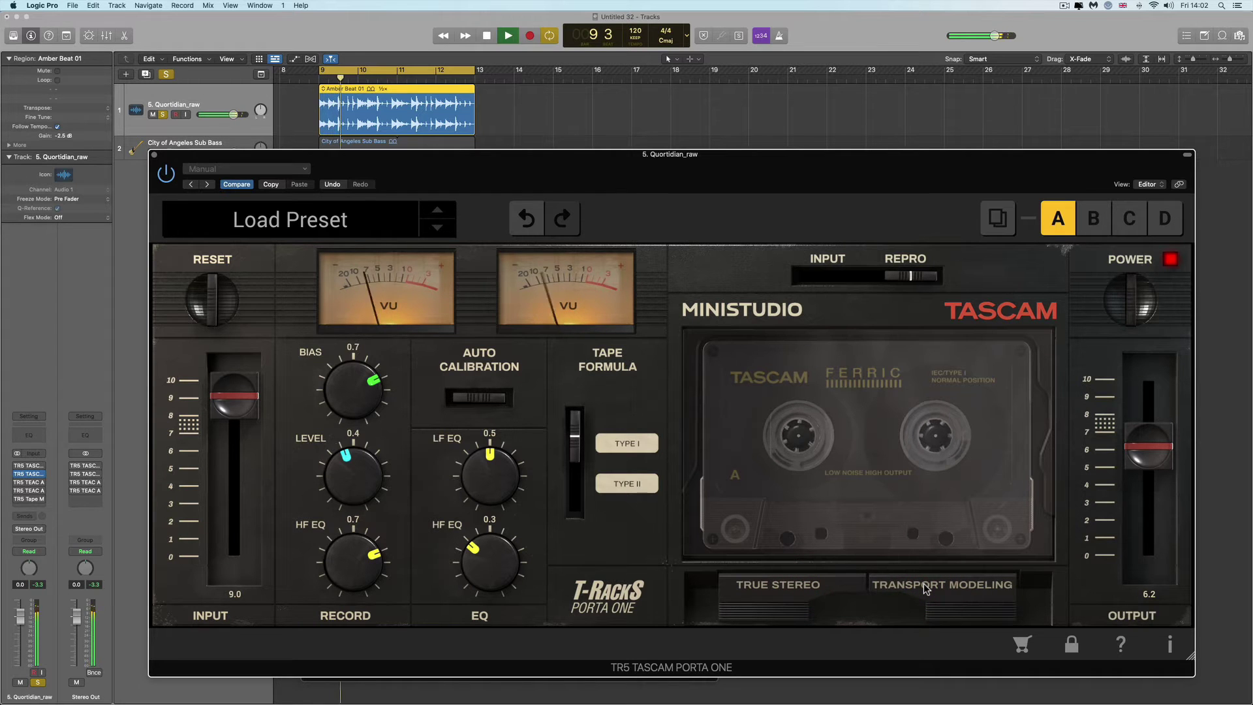
# Toggle True Stereo on and off during playback, re-enable Transport Modeling and True Stereo, and stop the beat.
pyautogui.click(794, 589)
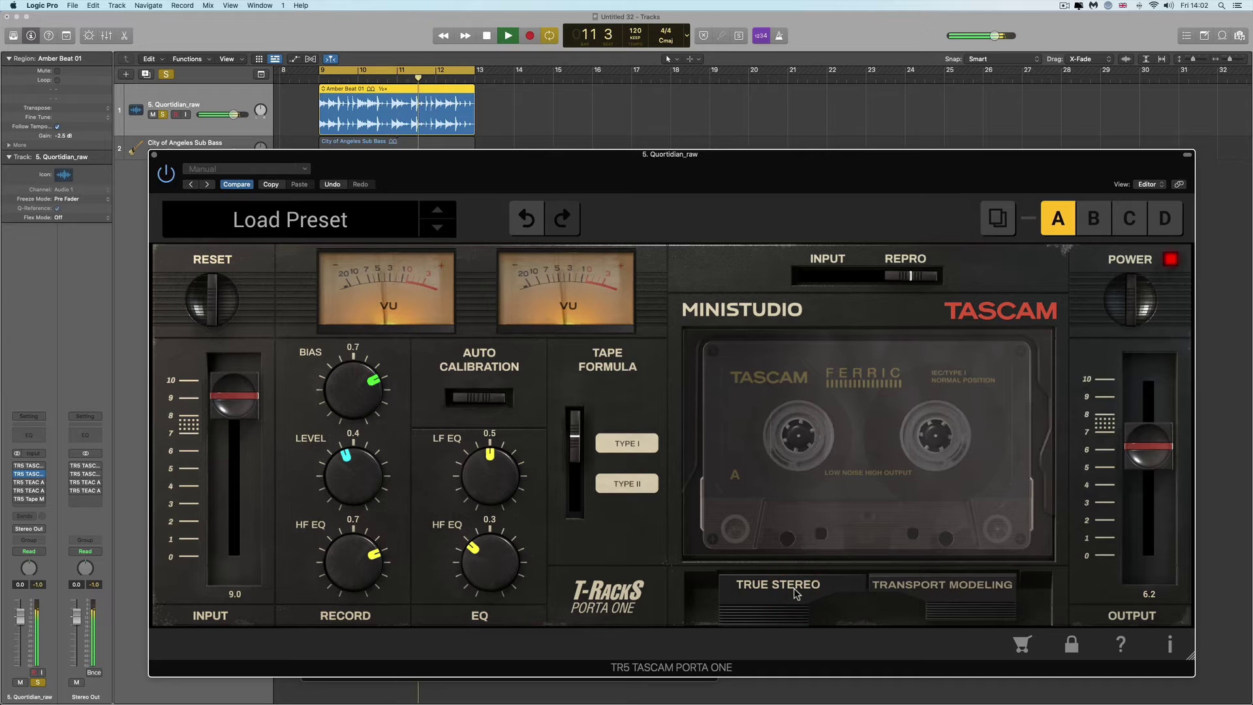
pyautogui.click(794, 589)
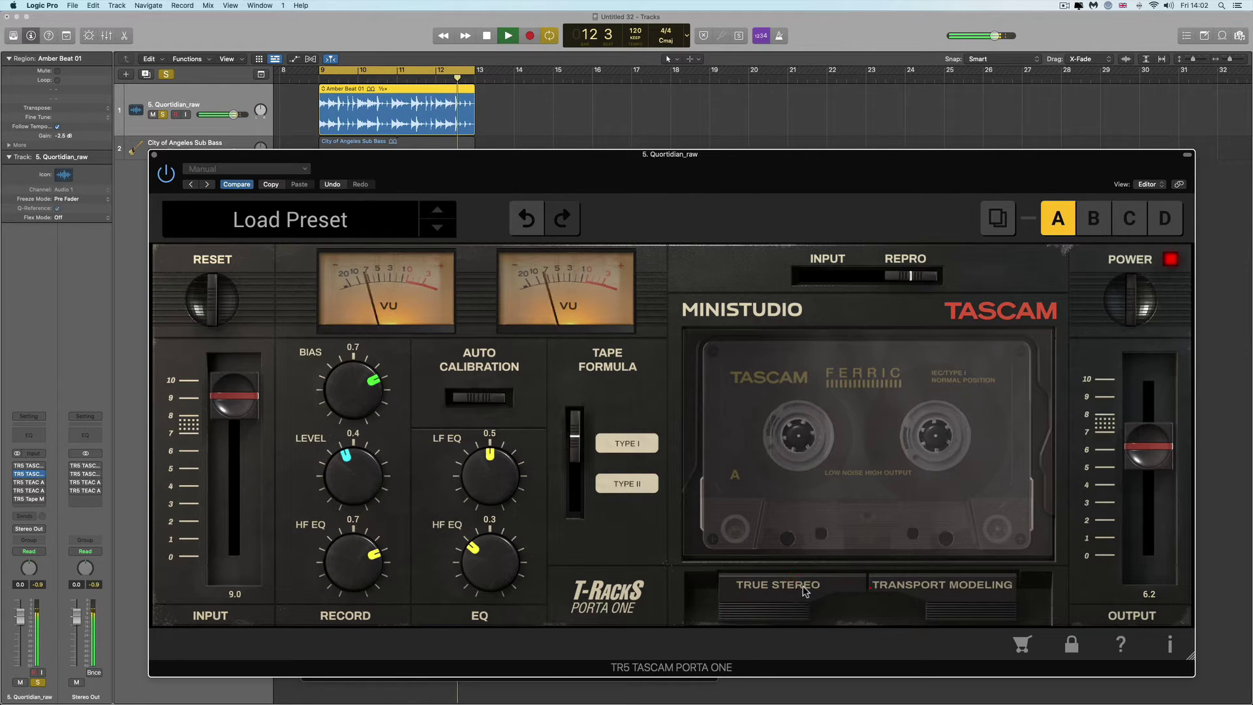
pyautogui.click(942, 586)
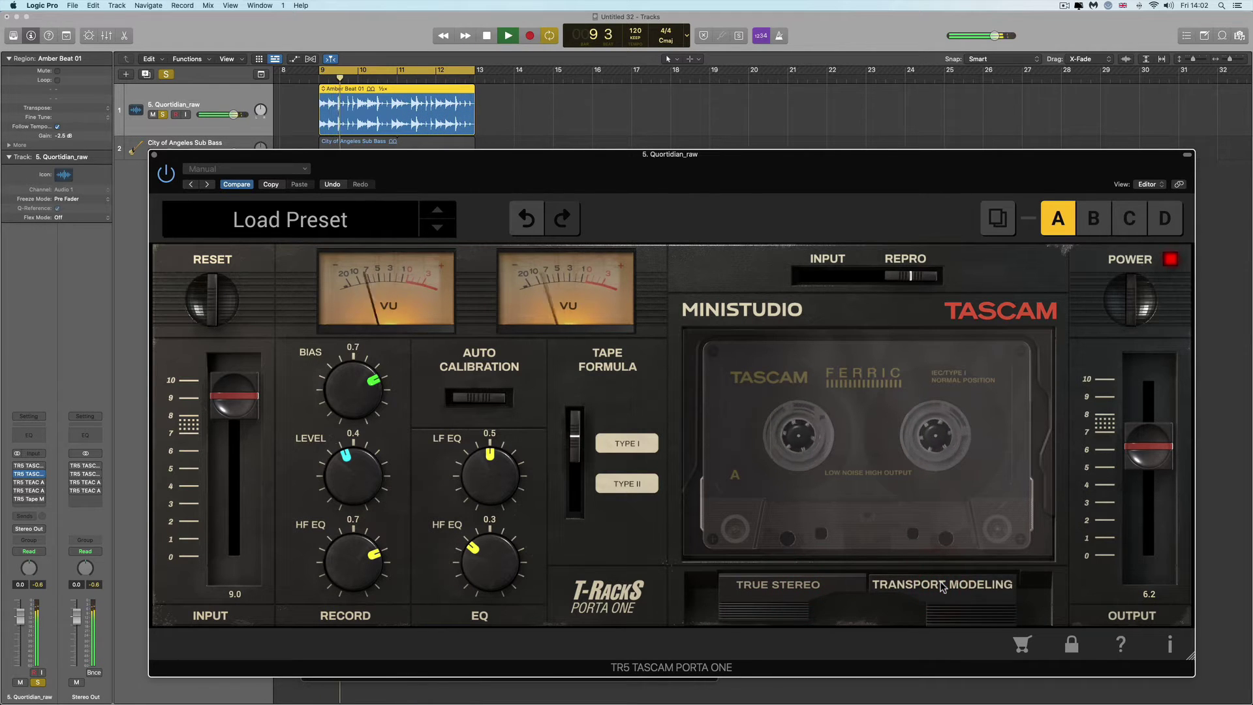
pyautogui.click(833, 586)
pyautogui.press('space')
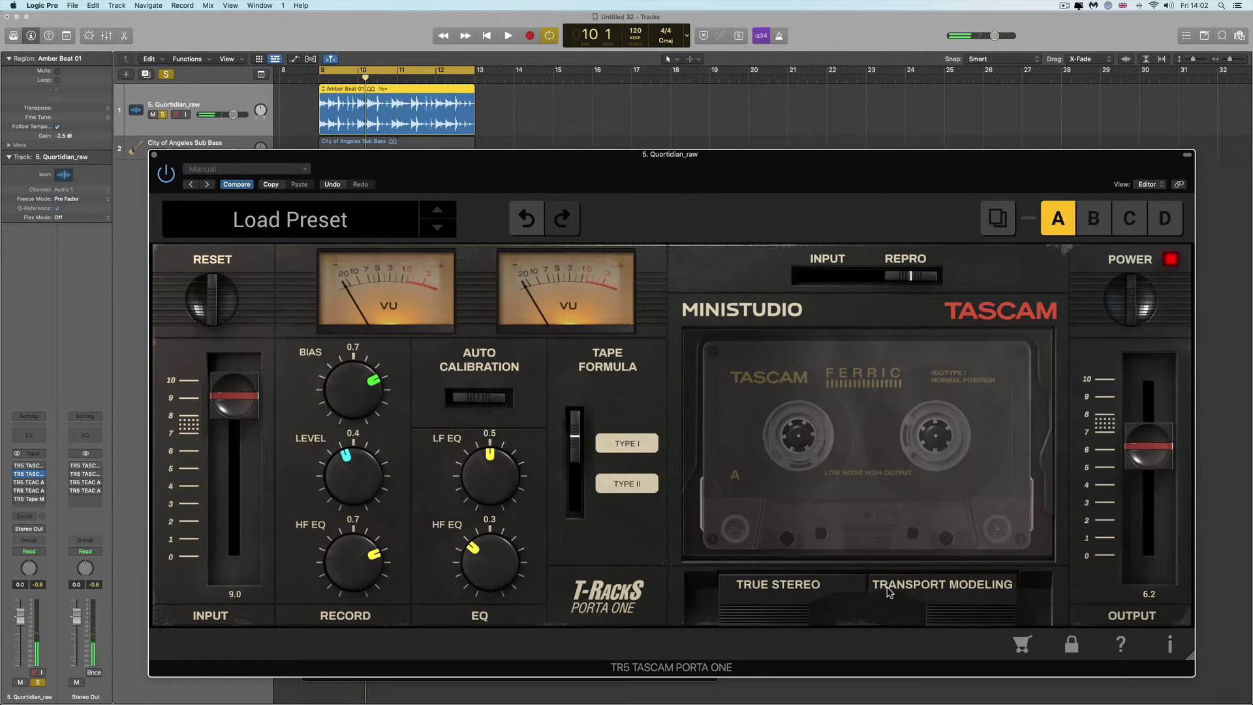
# Switch the Porta One's tape formula to Type II, play the beat with it, and stop.
pyautogui.moveTo(577, 439); pyautogui.dragTo(574, 499)
pyautogui.press('space')
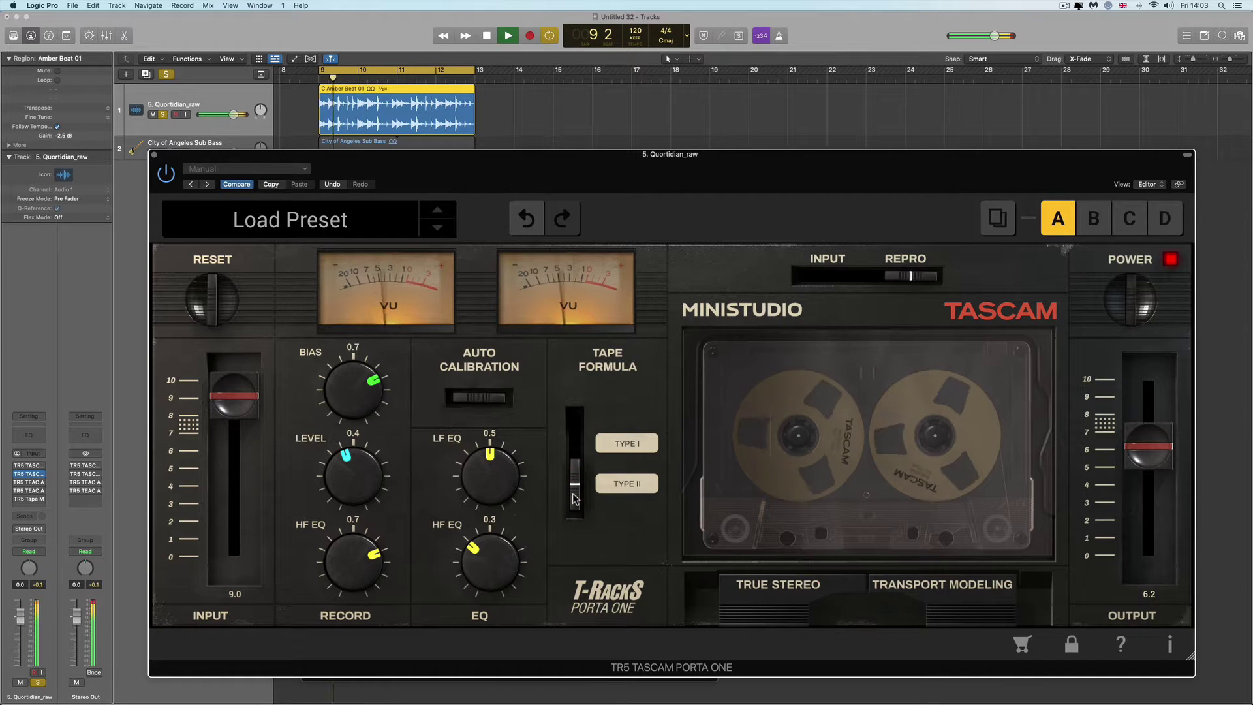
pyautogui.press('space')
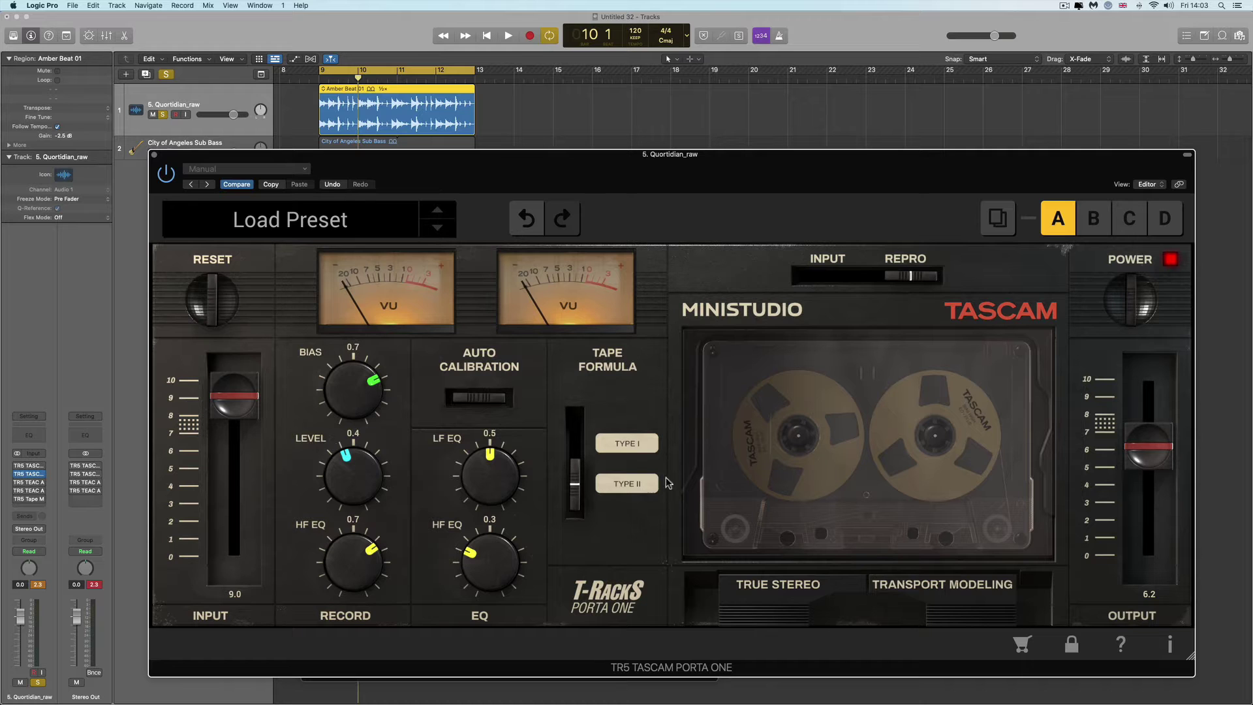
# Play the beat and set the Porta One's bias to 0.5, record level to 0.7, input to 9.4 and output to 4.6.
pyautogui.press('space')
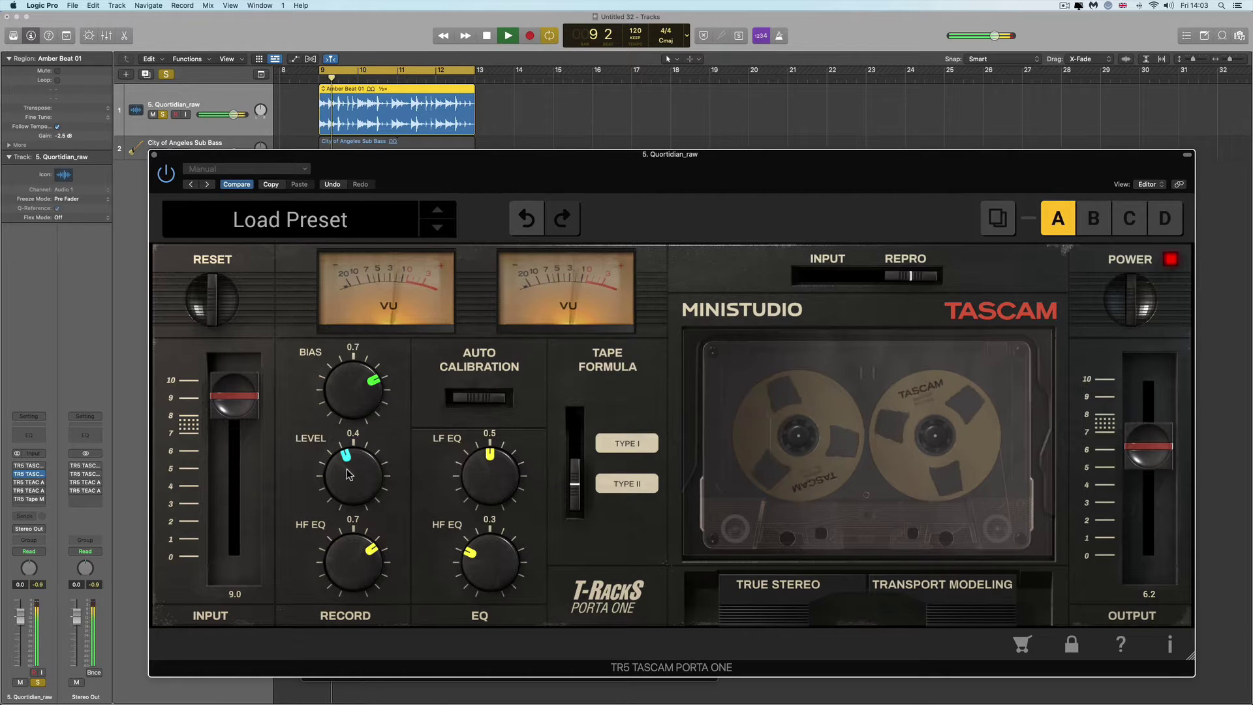
pyautogui.moveTo(346, 467)
pyautogui.mouseDown()
pyautogui.moveTo(344, 437)
pyautogui.moveTo(352, 486)
pyautogui.moveTo(354, 457)
pyautogui.mouseUp()
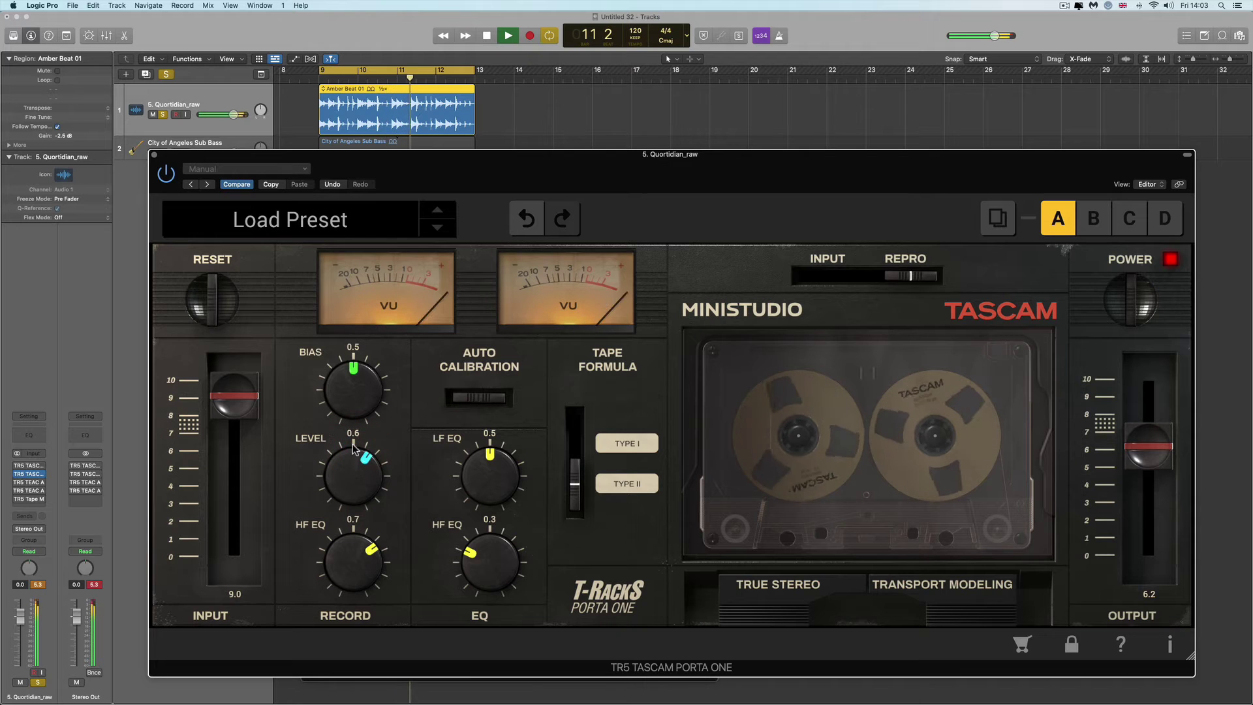
pyautogui.moveTo(1138, 443); pyautogui.dragTo(1139, 475)
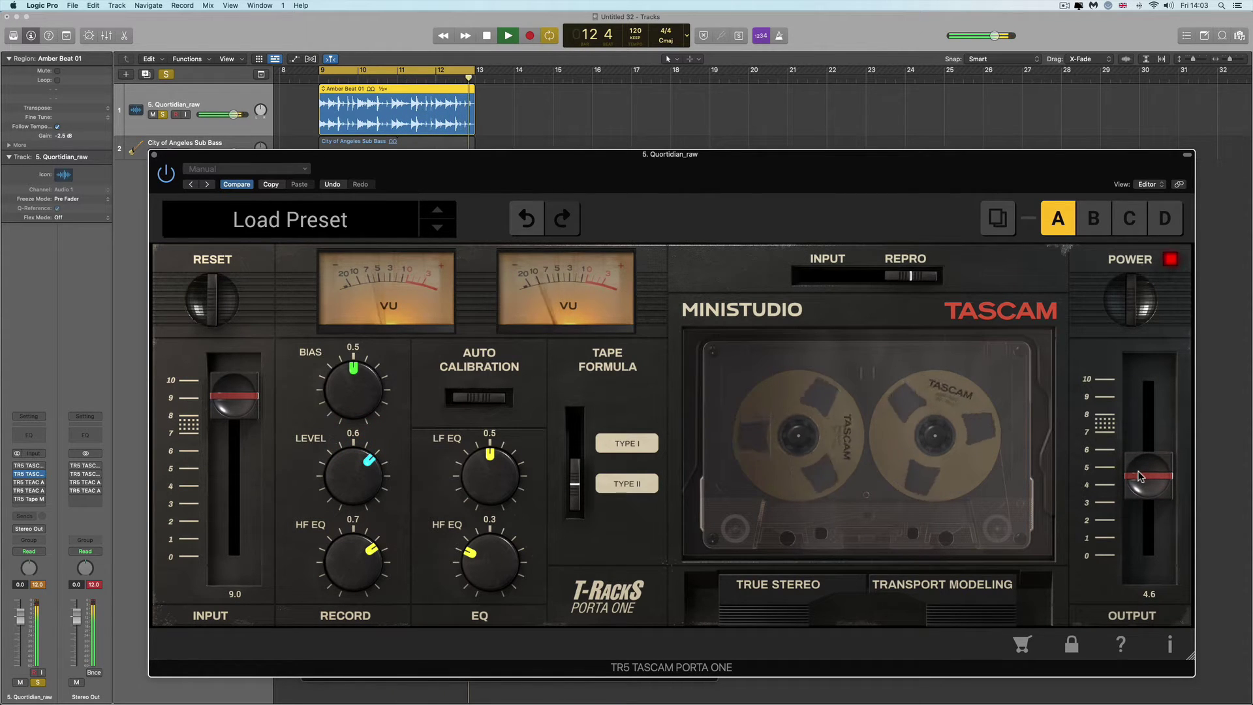
pyautogui.click(344, 465)
pyautogui.moveTo(222, 393); pyautogui.dragTo(222, 388)
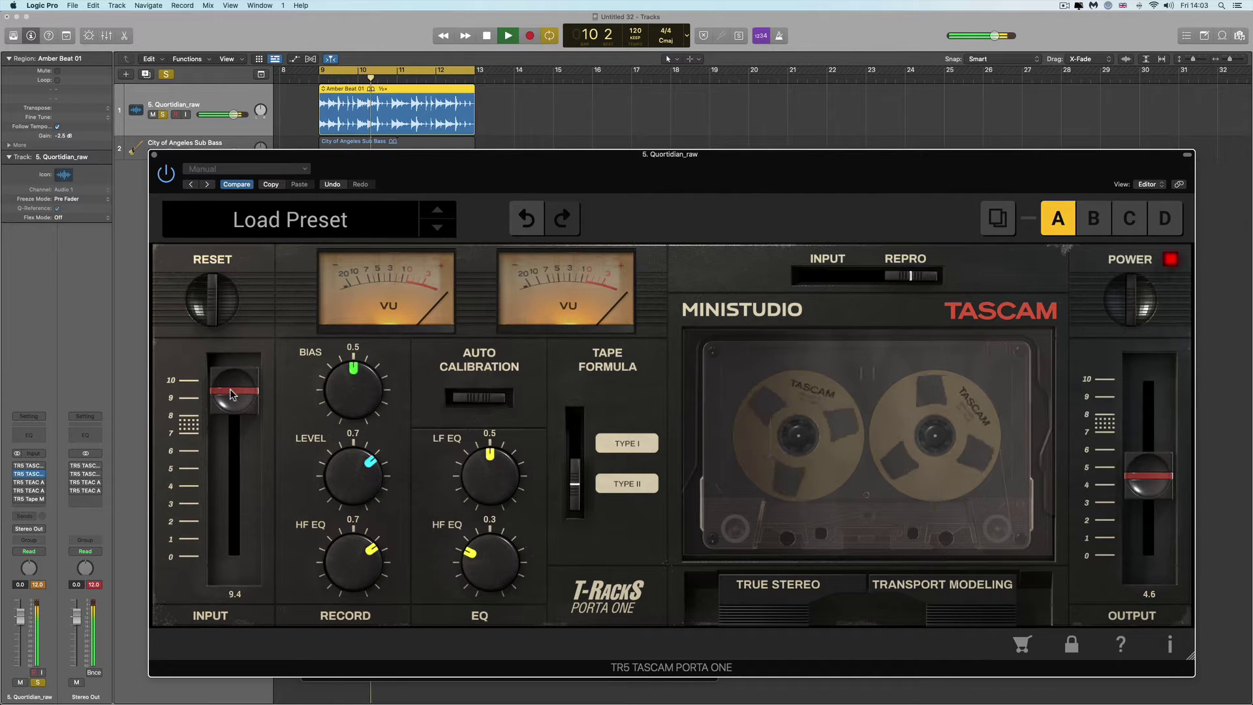
pyautogui.moveTo(365, 560)
pyautogui.mouseDown()
pyautogui.moveTo(373, 697)
pyautogui.moveTo(365, 550)
pyautogui.mouseUp()
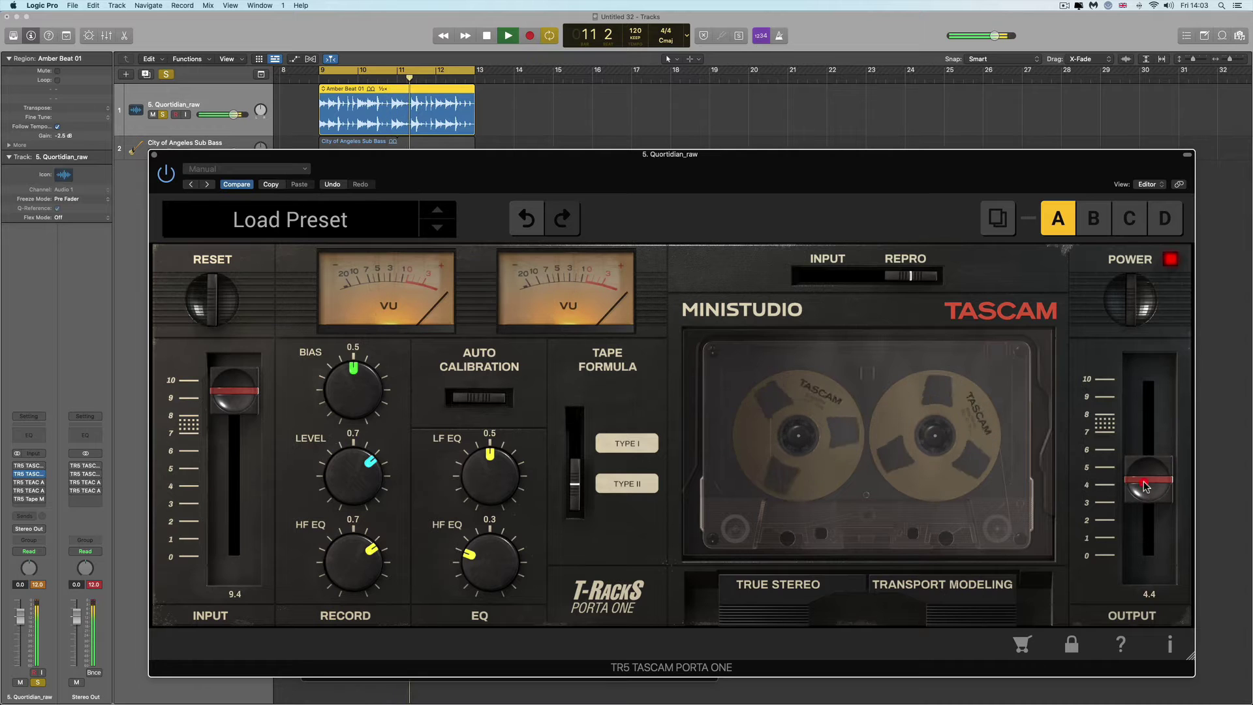
# Lower the Porta One's output to 3.8 while comparing the beat with its power off and on, and stop playback.
pyautogui.moveTo(1143, 480); pyautogui.dragTo(1144, 485)
pyautogui.click(1136, 302)
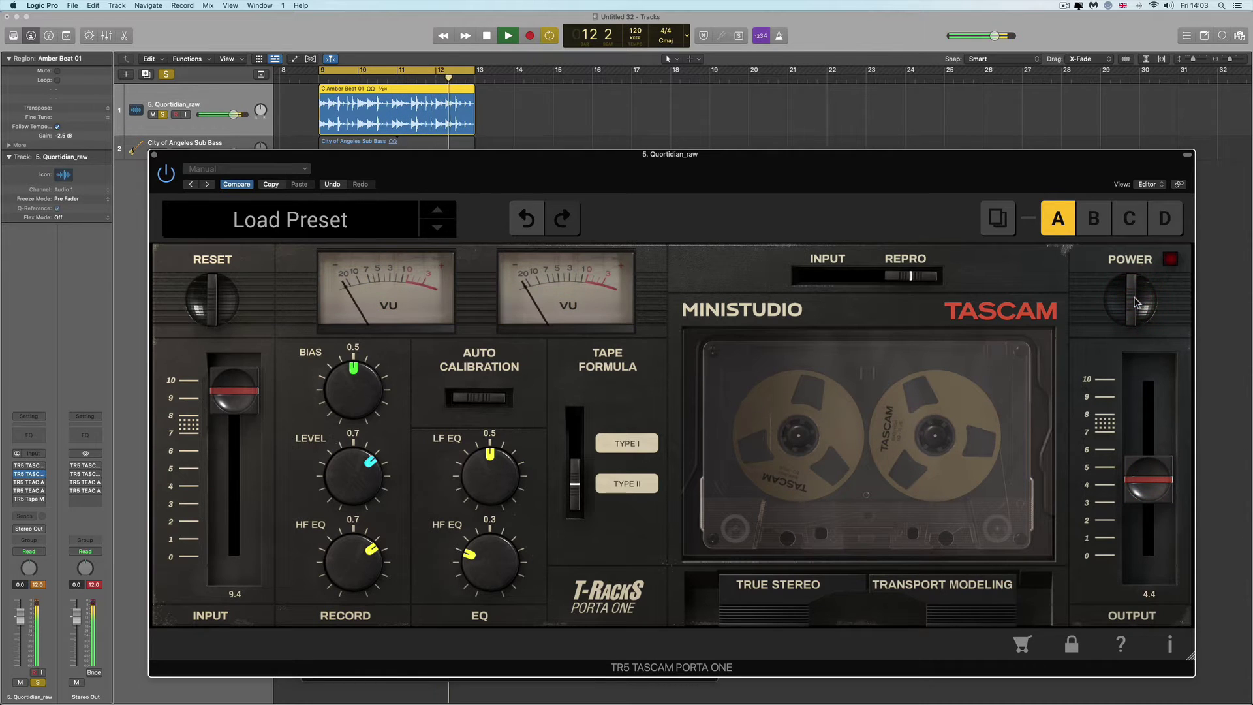
pyautogui.moveTo(1146, 484); pyautogui.dragTo(1147, 495)
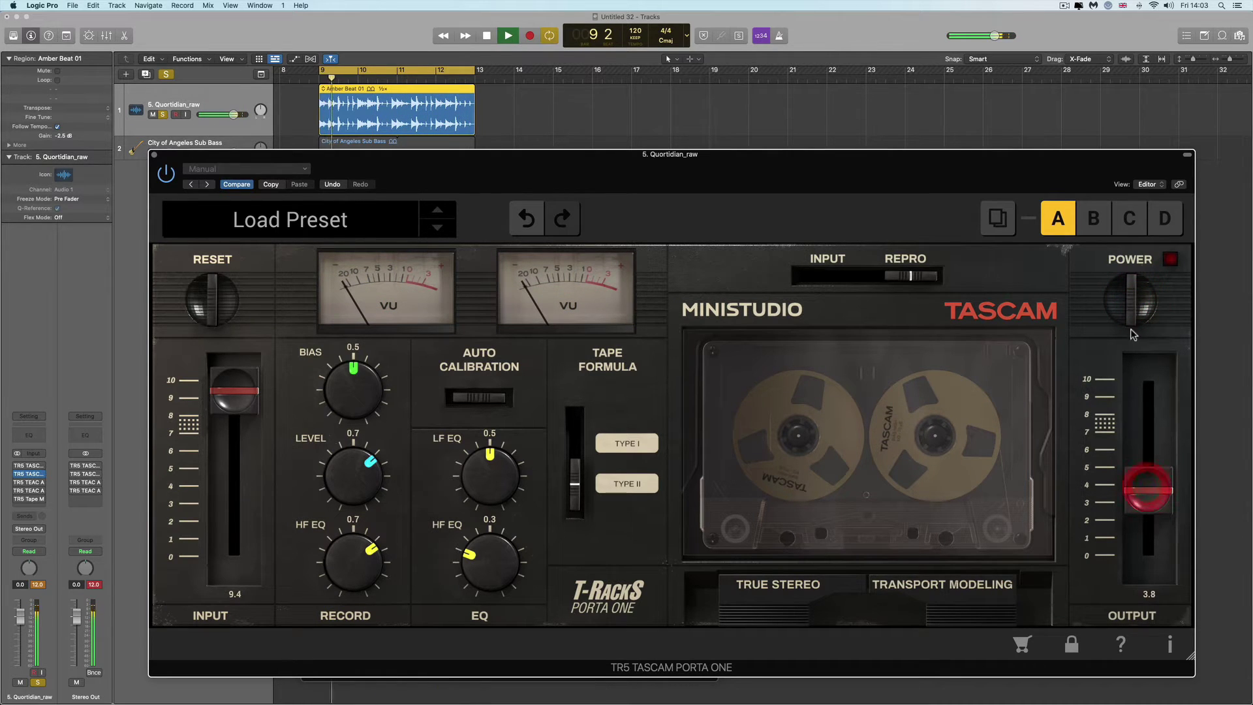
pyautogui.click(1129, 298)
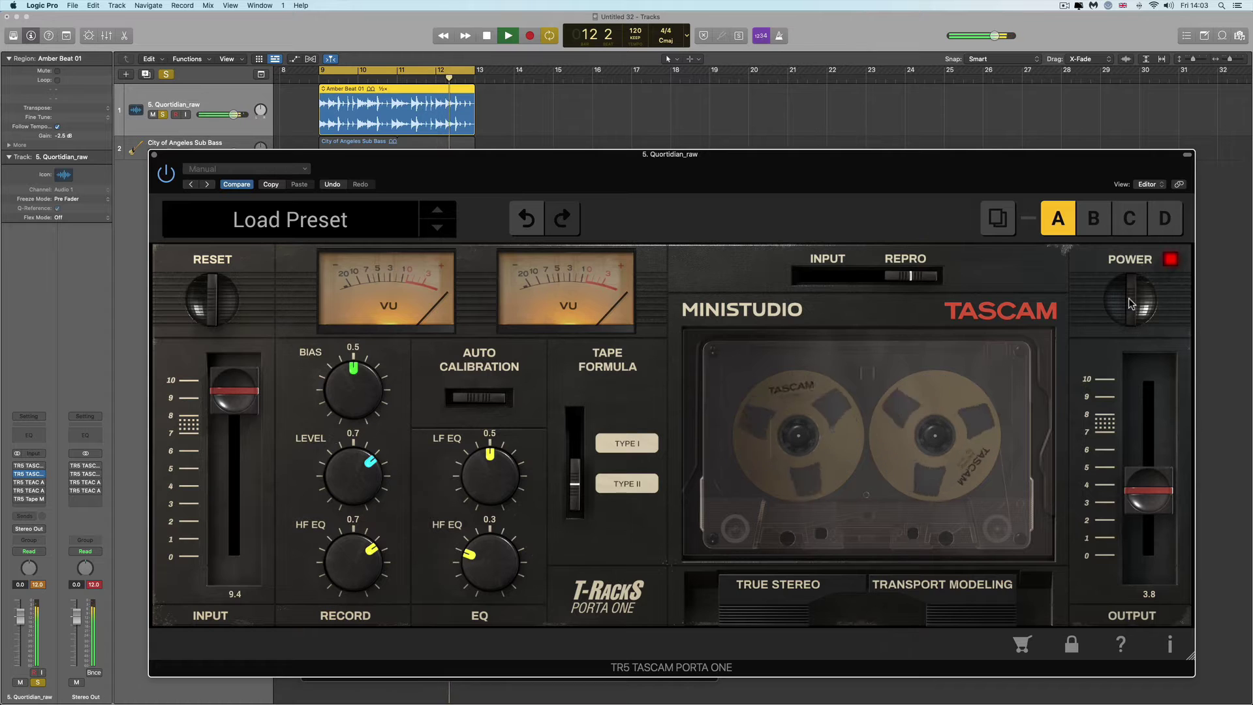
pyautogui.click(1129, 299)
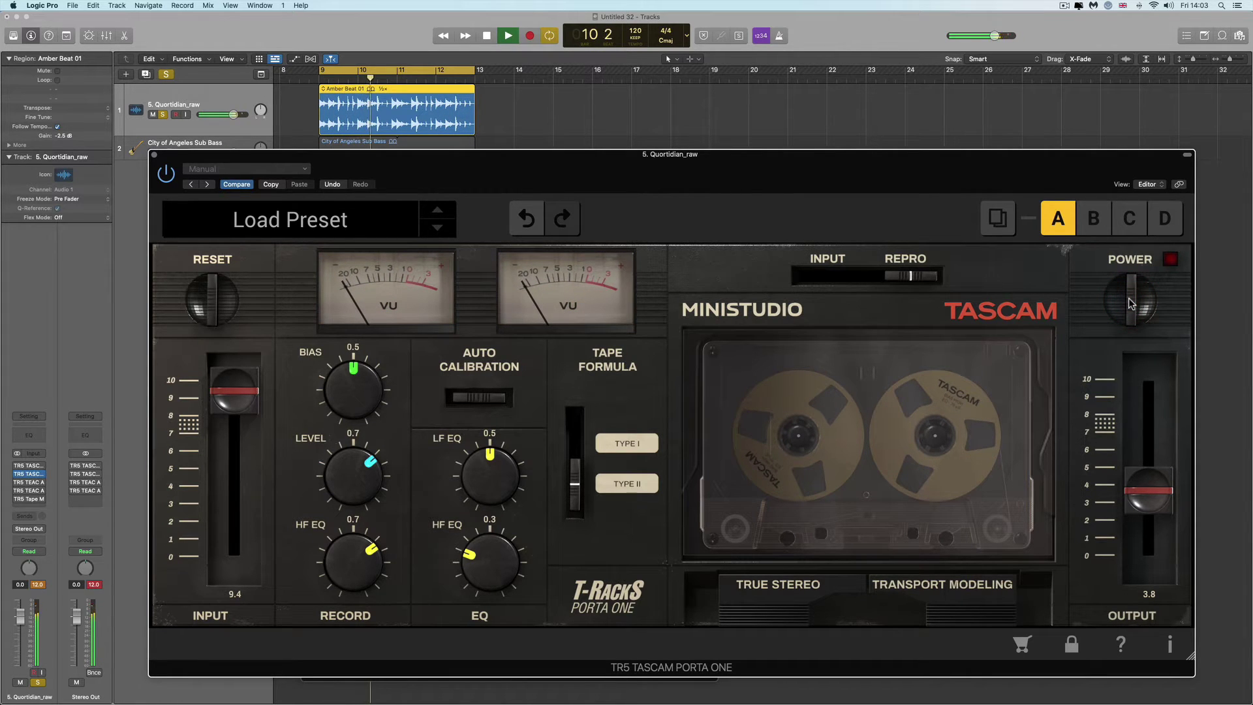
pyautogui.click(1129, 299)
pyautogui.press('space')
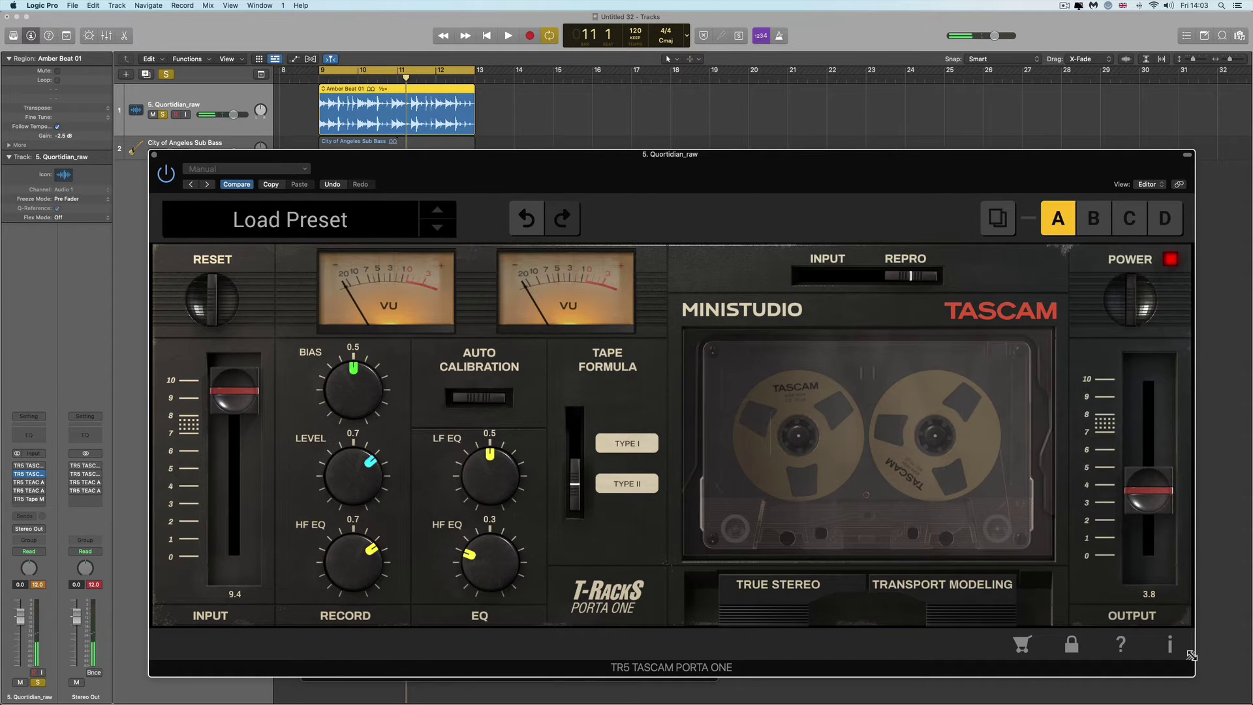
# Shrink the Porta One window and arrange it in a grid with the other three tape machines.
pyautogui.moveTo(1191, 654); pyautogui.dragTo(499, 267)
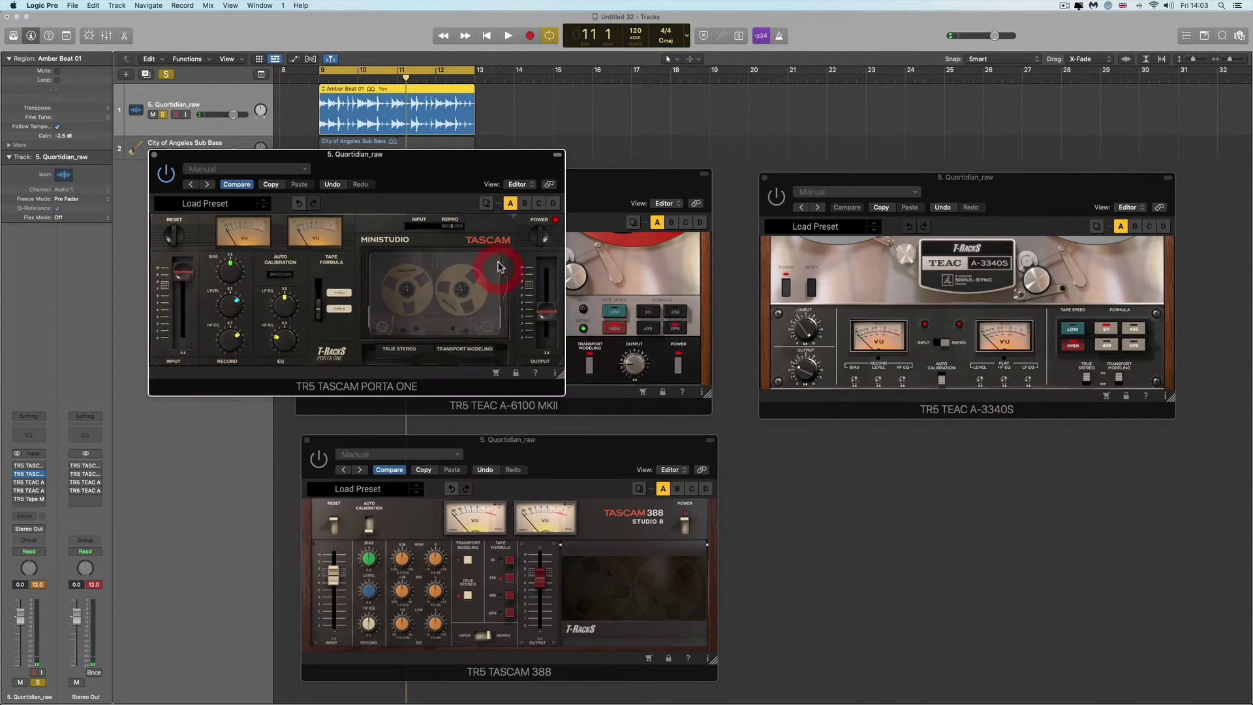
pyautogui.moveTo(394, 161); pyautogui.dragTo(1003, 443)
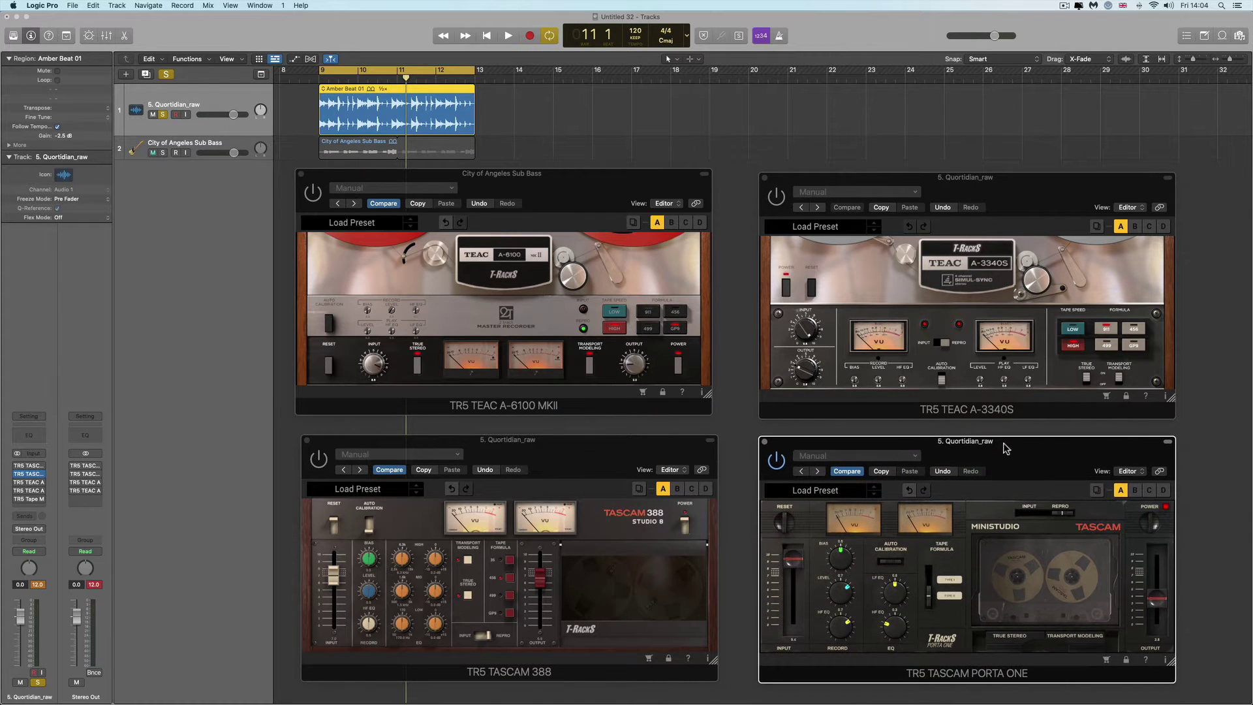
pyautogui.moveTo(694, 445); pyautogui.dragTo(691, 445)
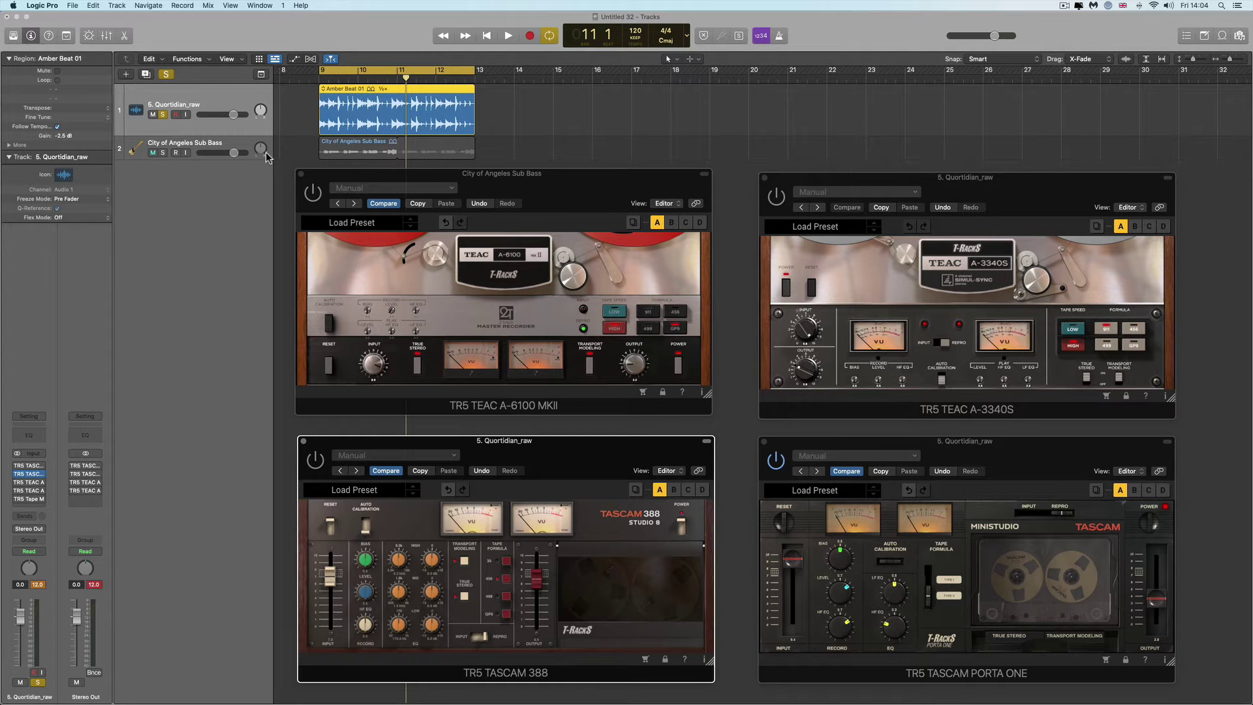
# Unsolo the beat track, play both tracks briefly, and close all four tape machine windows.
pyautogui.click(162, 116)
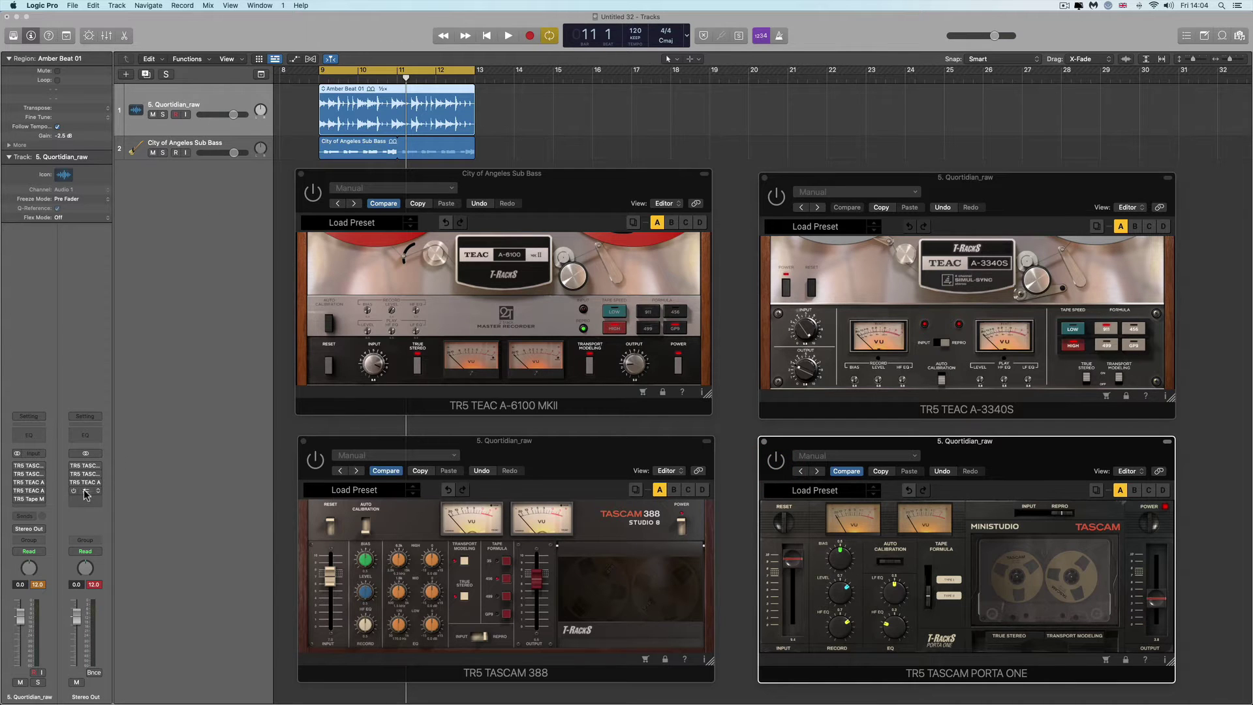
pyautogui.press('space')
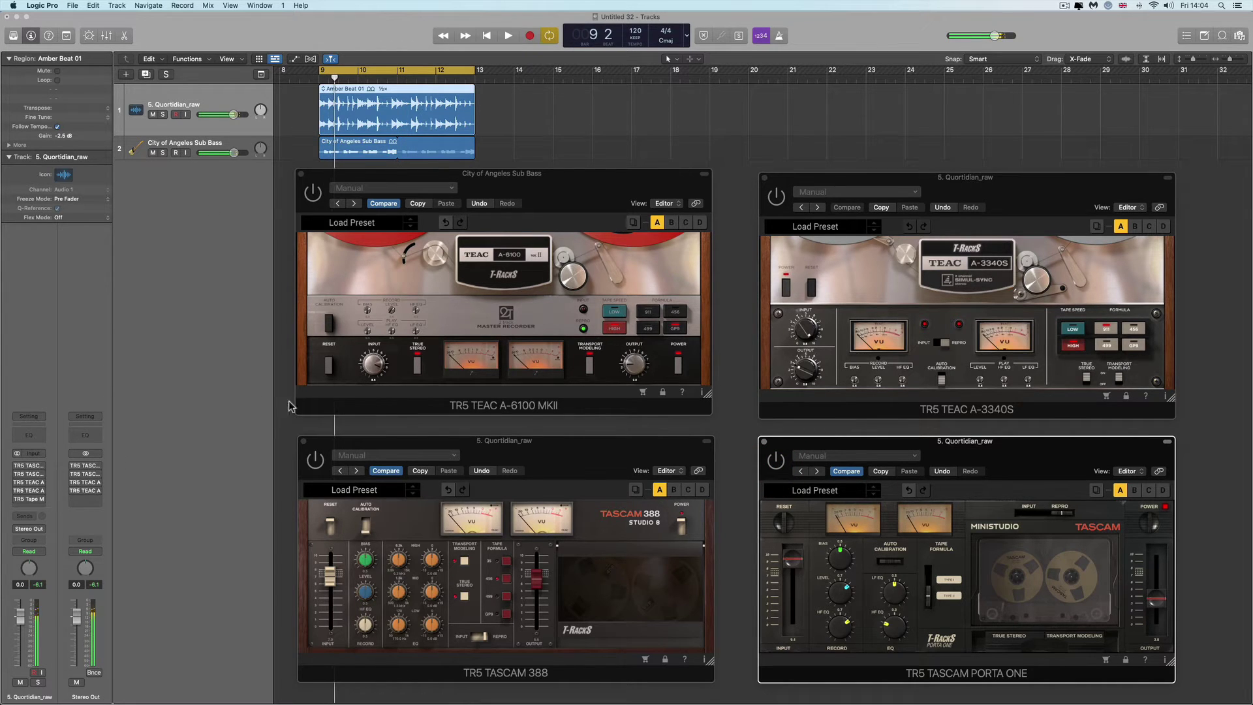
pyautogui.click(302, 441)
pyautogui.click(301, 174)
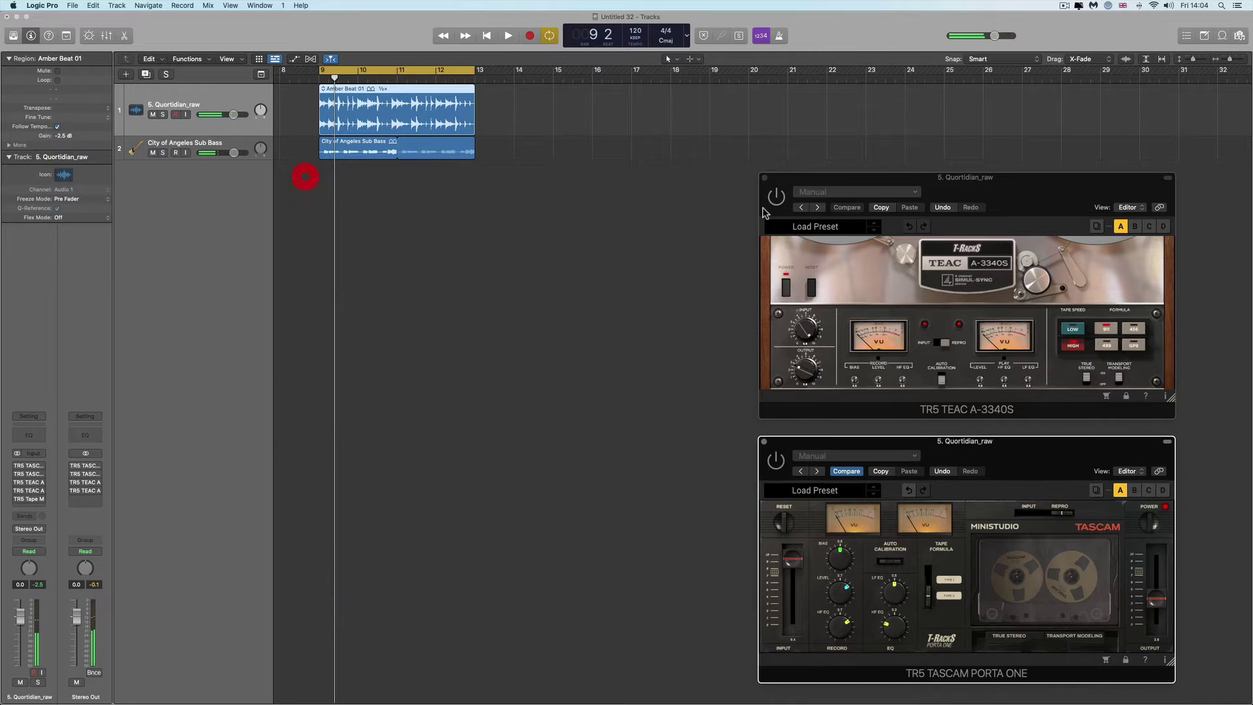
pyautogui.click(764, 177)
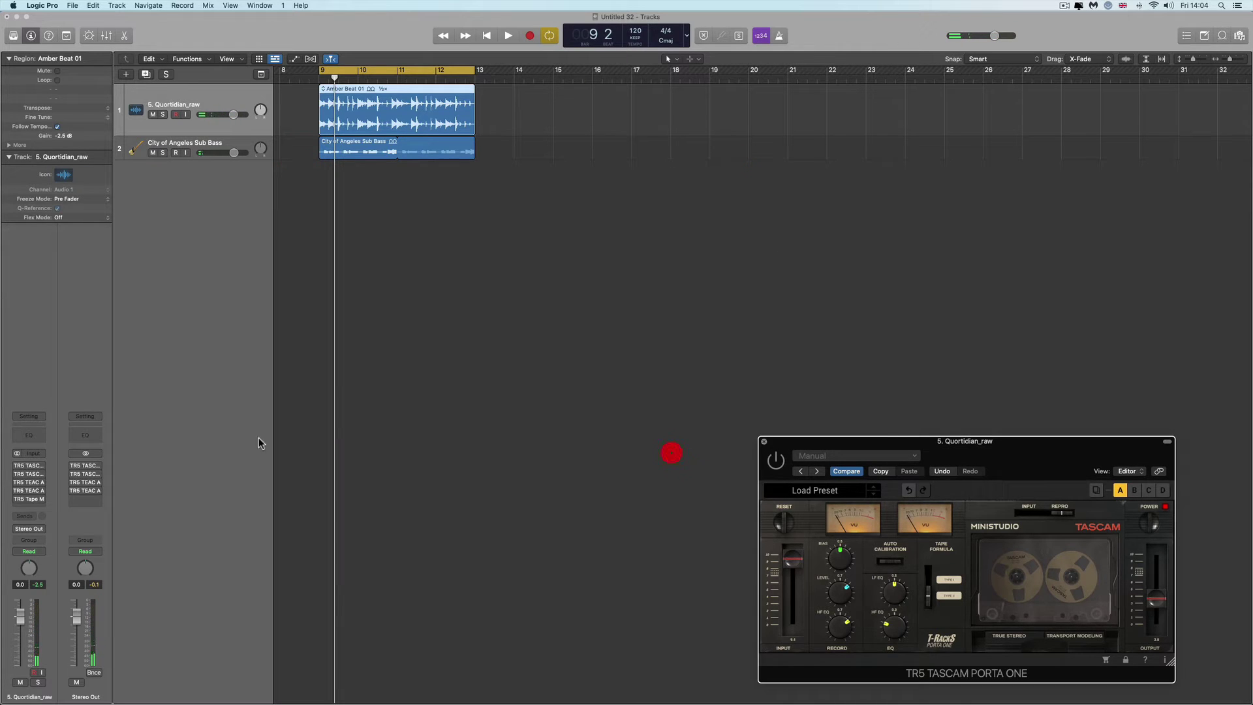
pyautogui.press('super+w')
pyautogui.click(85, 467)
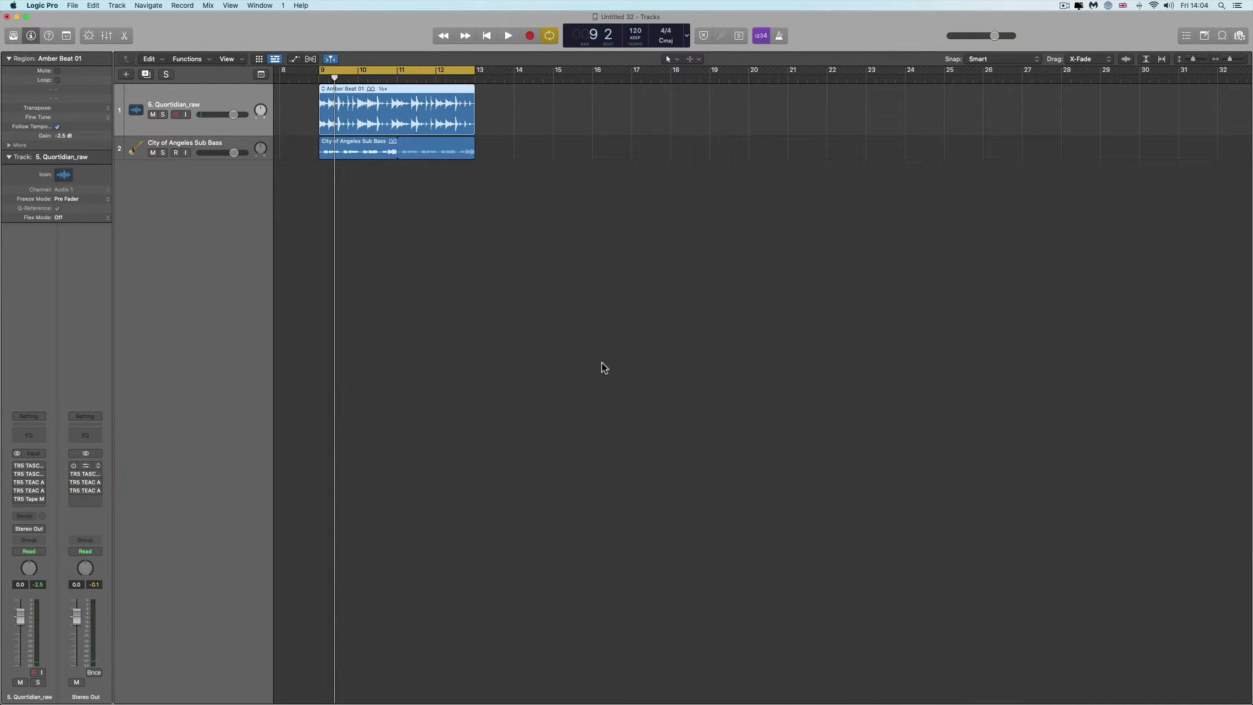
pyautogui.moveTo(673, 152); pyautogui.dragTo(648, 218)
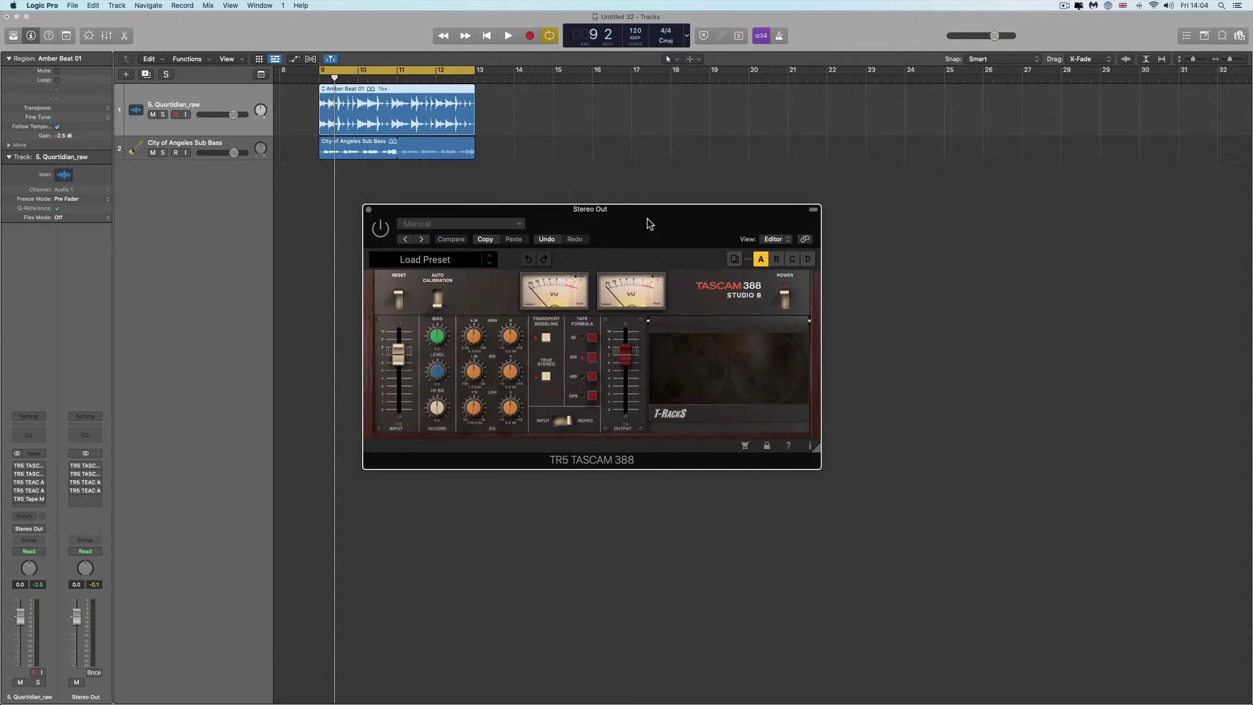
pyautogui.click(312, 332)
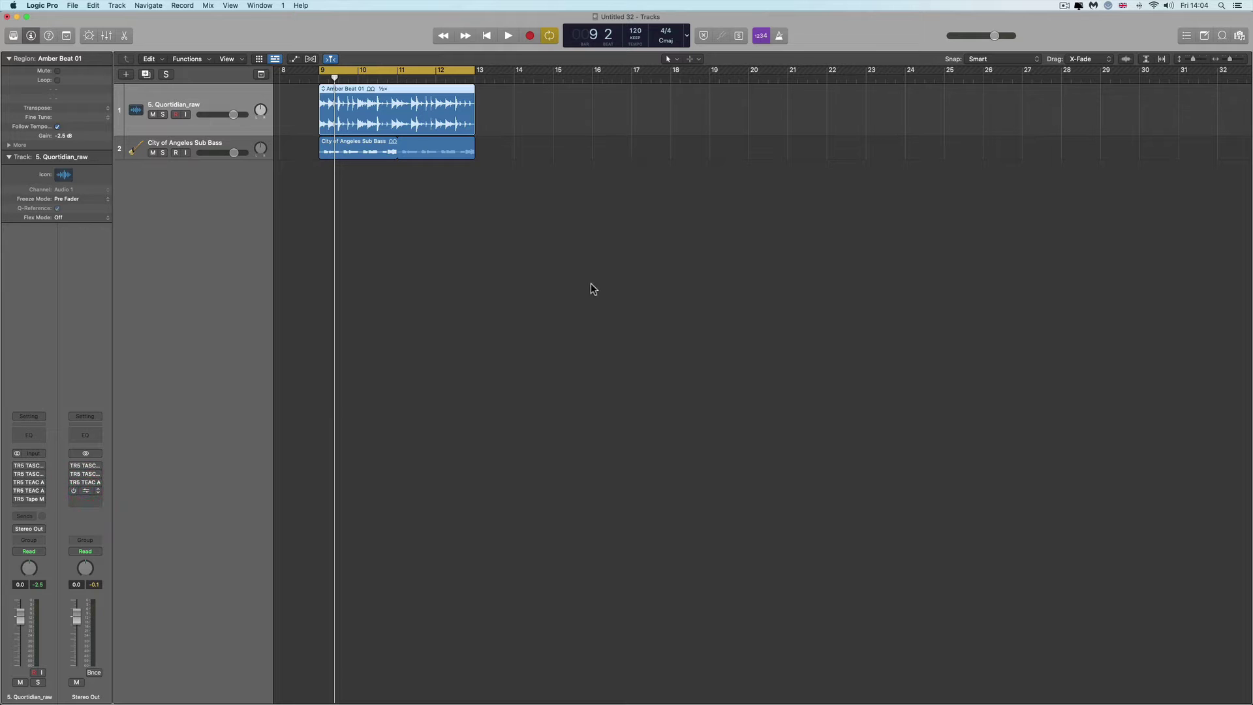
# Open the TEAC A-6100 MKII on the stereo output, enlarge its window and place it below the tracks.
pyautogui.moveTo(624, 158); pyautogui.dragTo(524, 202)
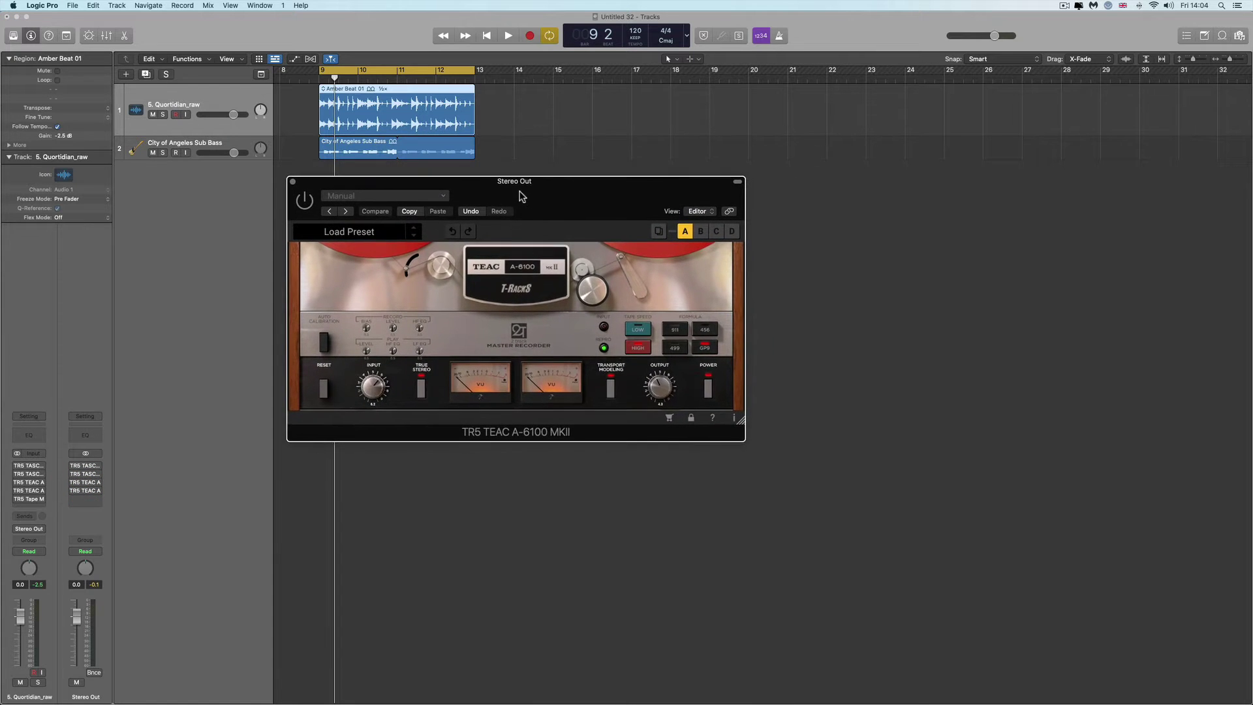
pyautogui.click(735, 418)
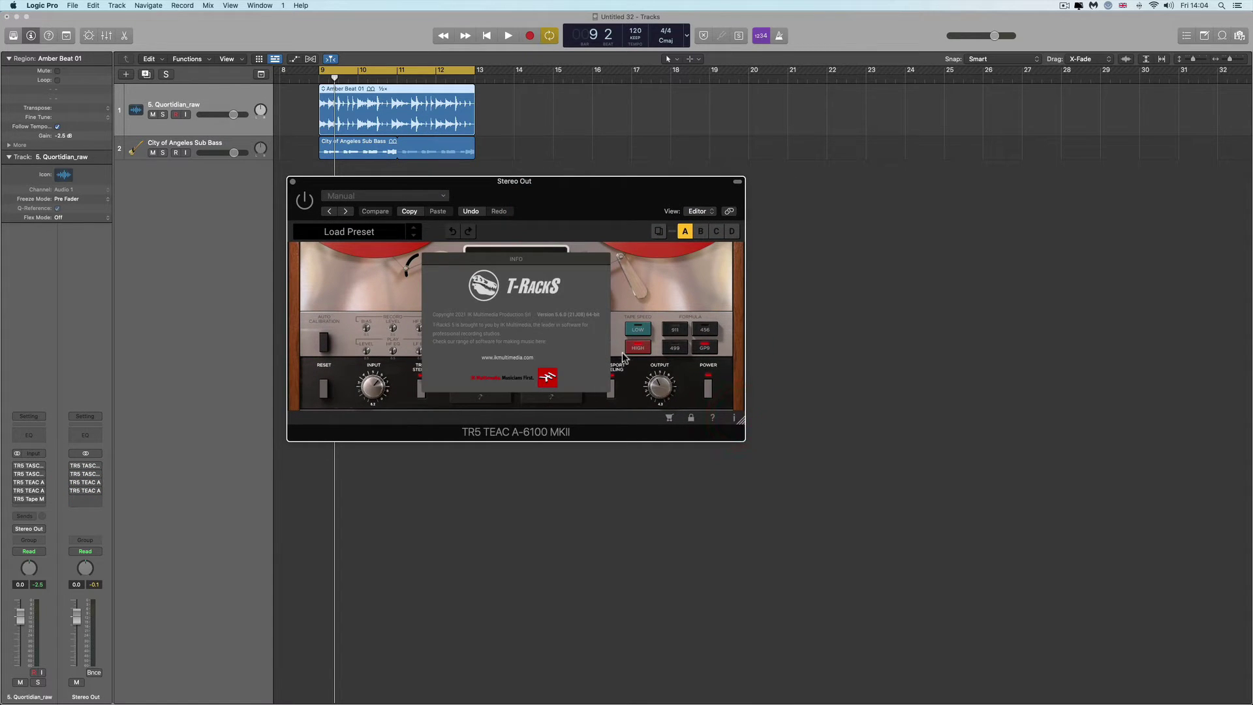
pyautogui.click(577, 377)
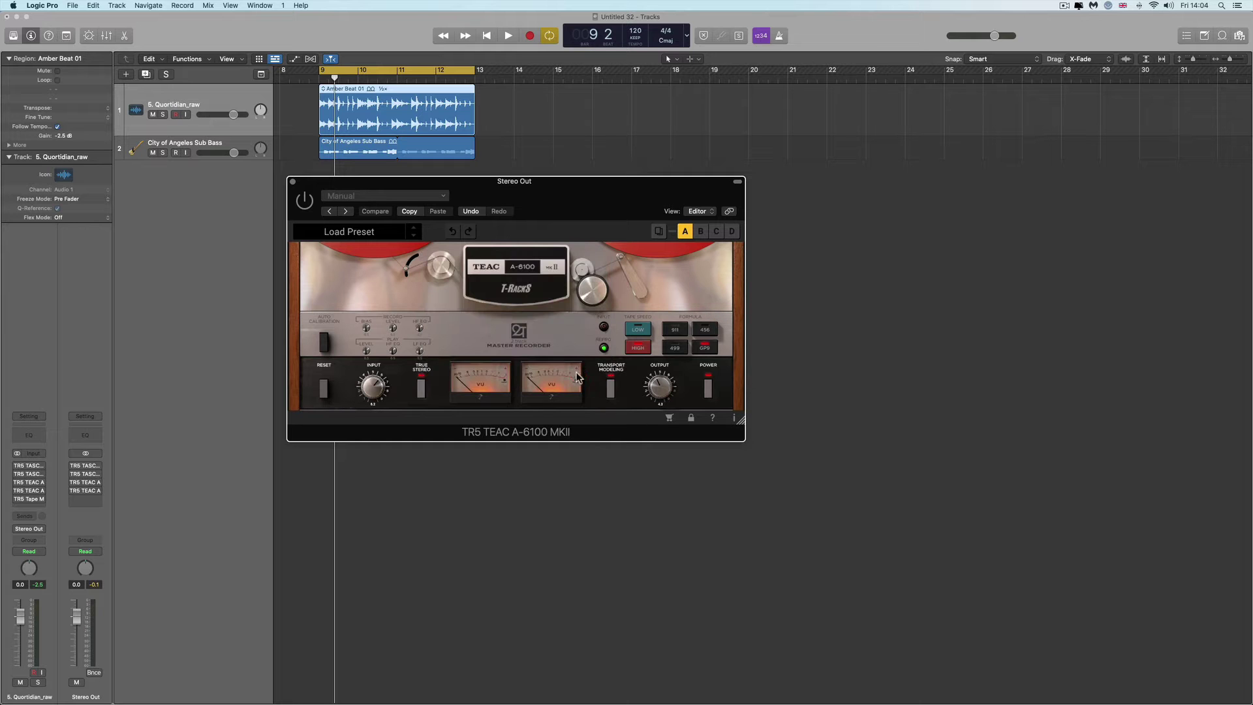
pyautogui.moveTo(741, 421); pyautogui.dragTo(979, 635)
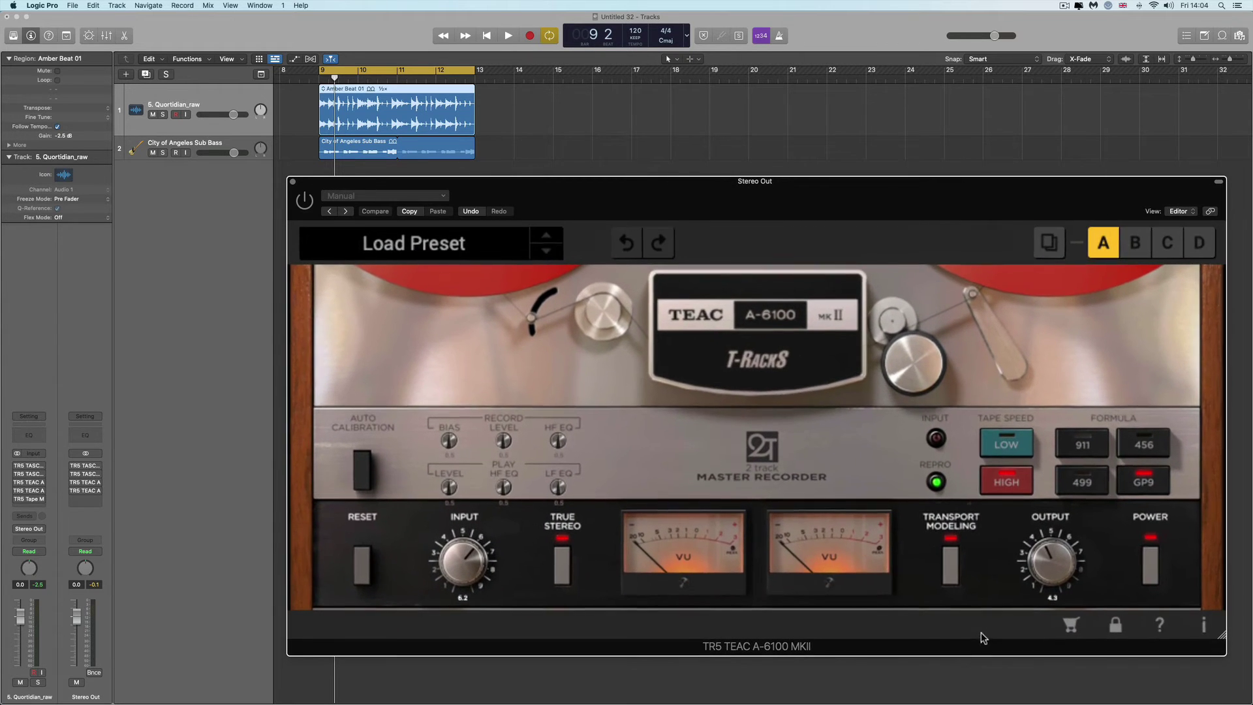
pyautogui.moveTo(632, 194); pyautogui.dragTo(587, 215)
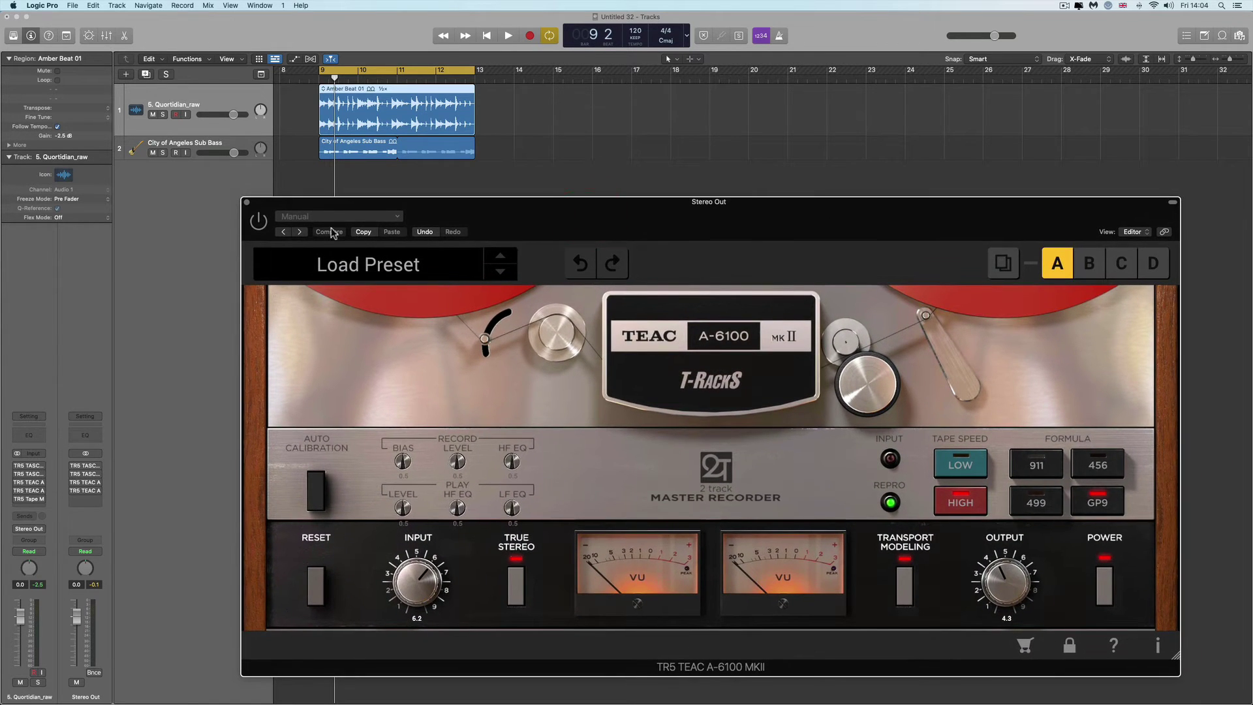
# Play the mix with the stereo output's A-6100 enabled, run its auto calibration and select tape formula 456.
pyautogui.press('space')
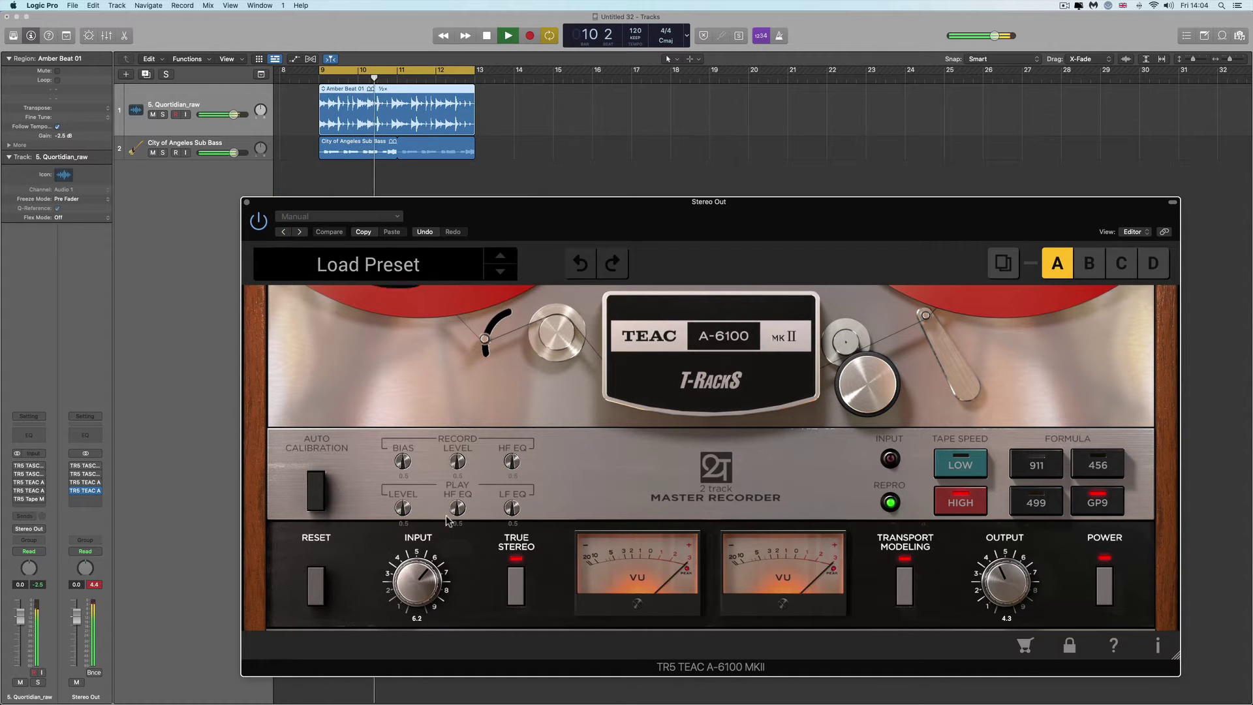
pyautogui.click(319, 494)
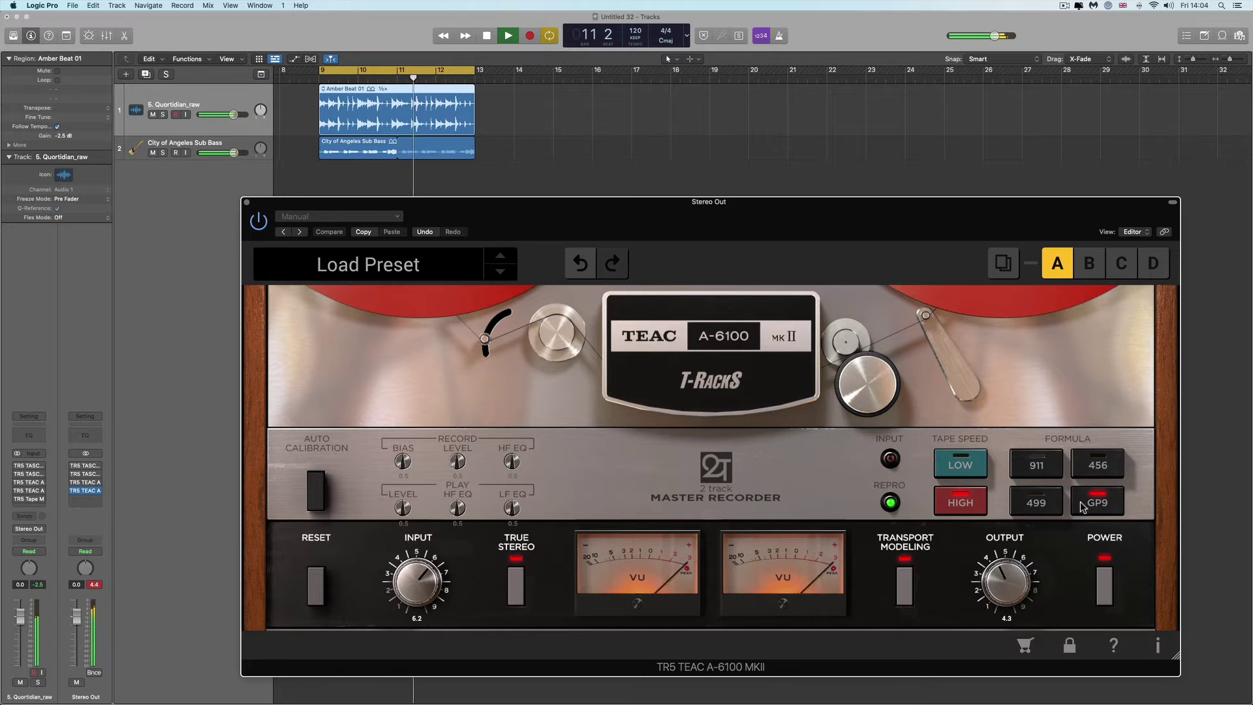
pyautogui.click(1097, 474)
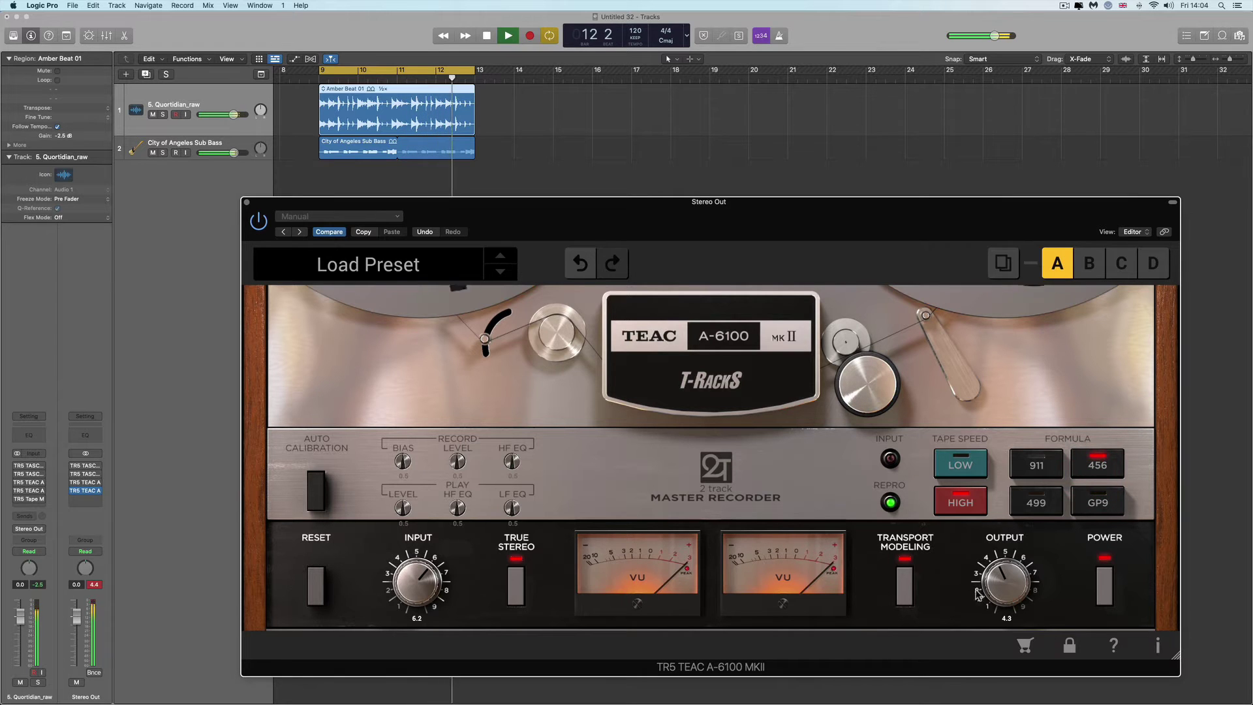
# Set the A-6100's input to 7.7 and balance its output at 3.3 while the mix plays.
pyautogui.moveTo(1005, 581); pyautogui.dragTo(1006, 648)
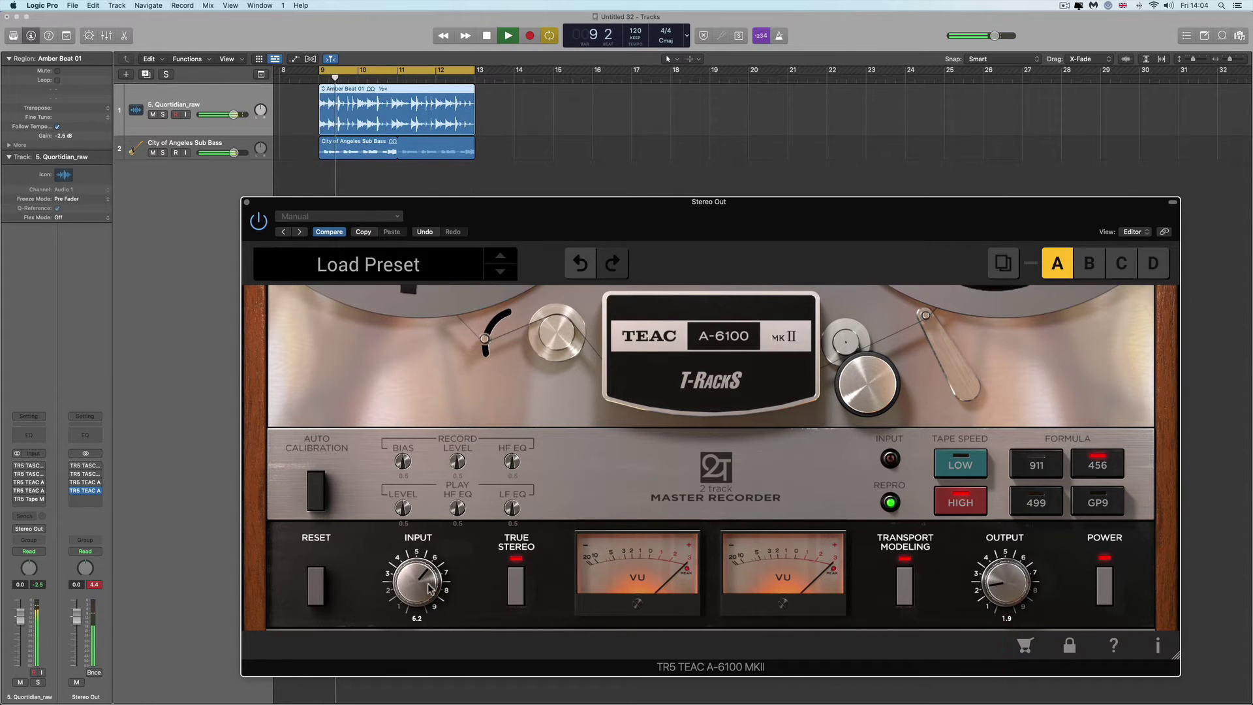
pyautogui.moveTo(424, 577); pyautogui.dragTo(428, 548)
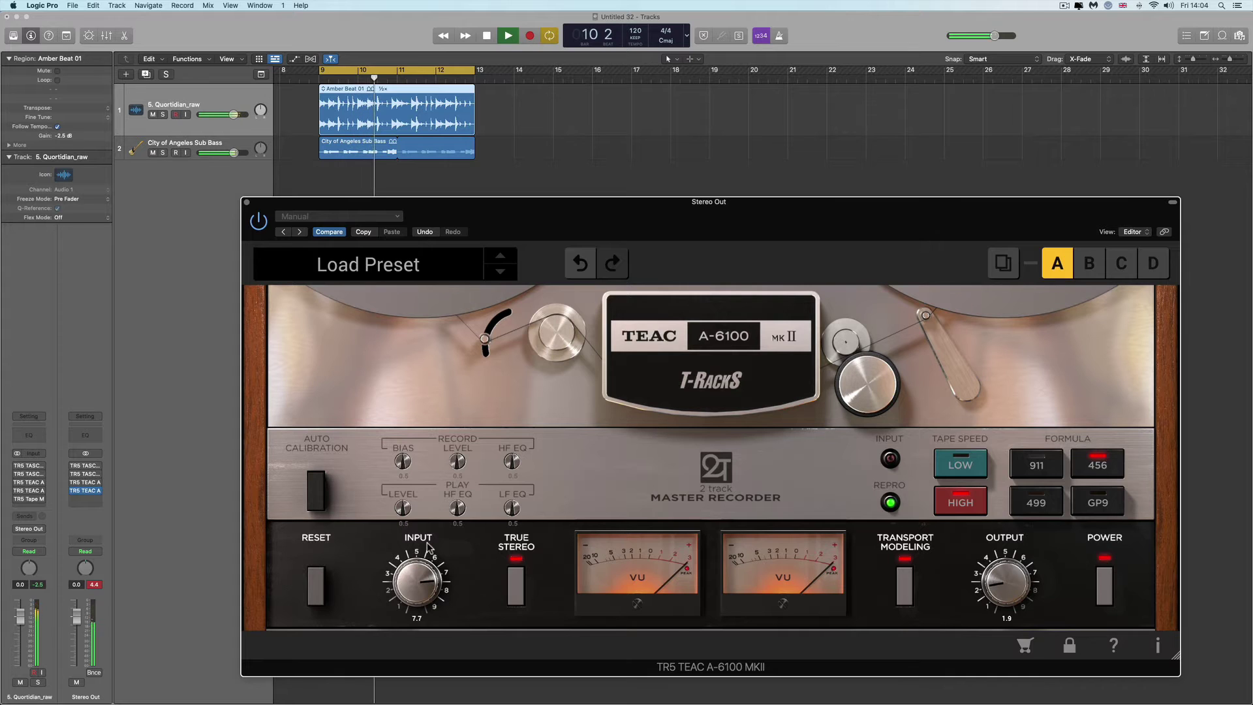
pyautogui.click(1015, 583)
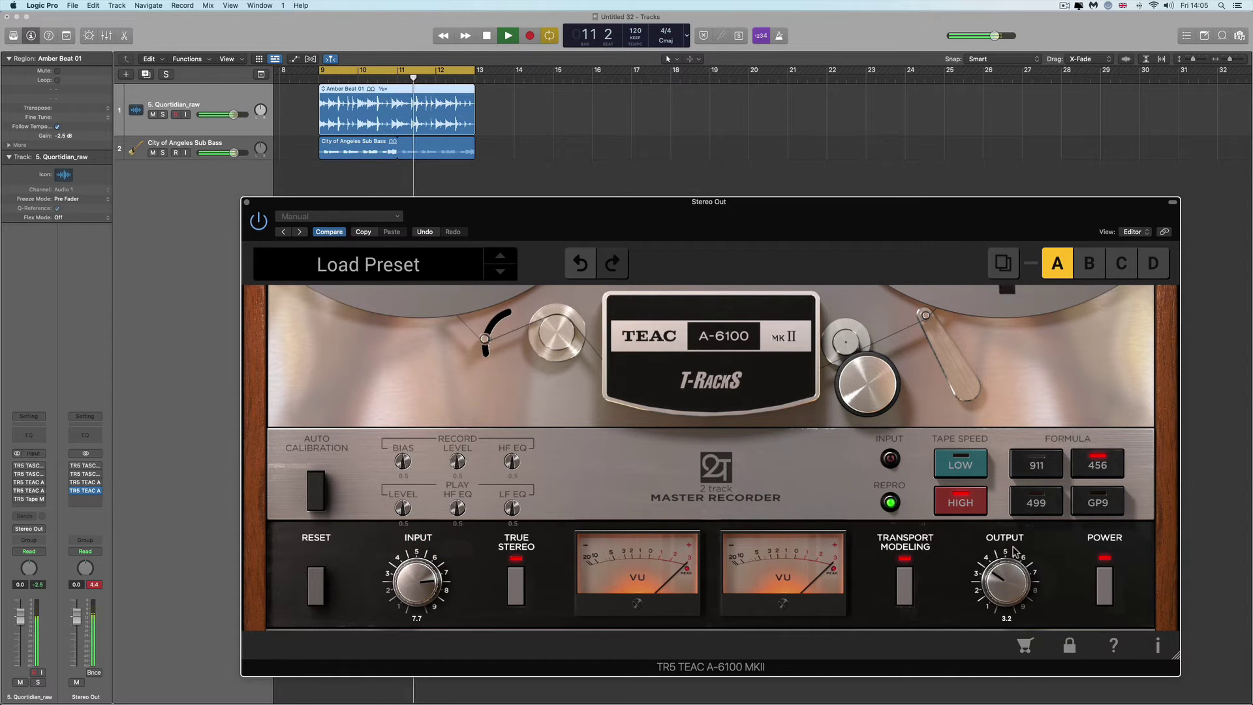
pyautogui.scroll(6, 1014, 583)
pyautogui.scroll(1, 1013, 583)
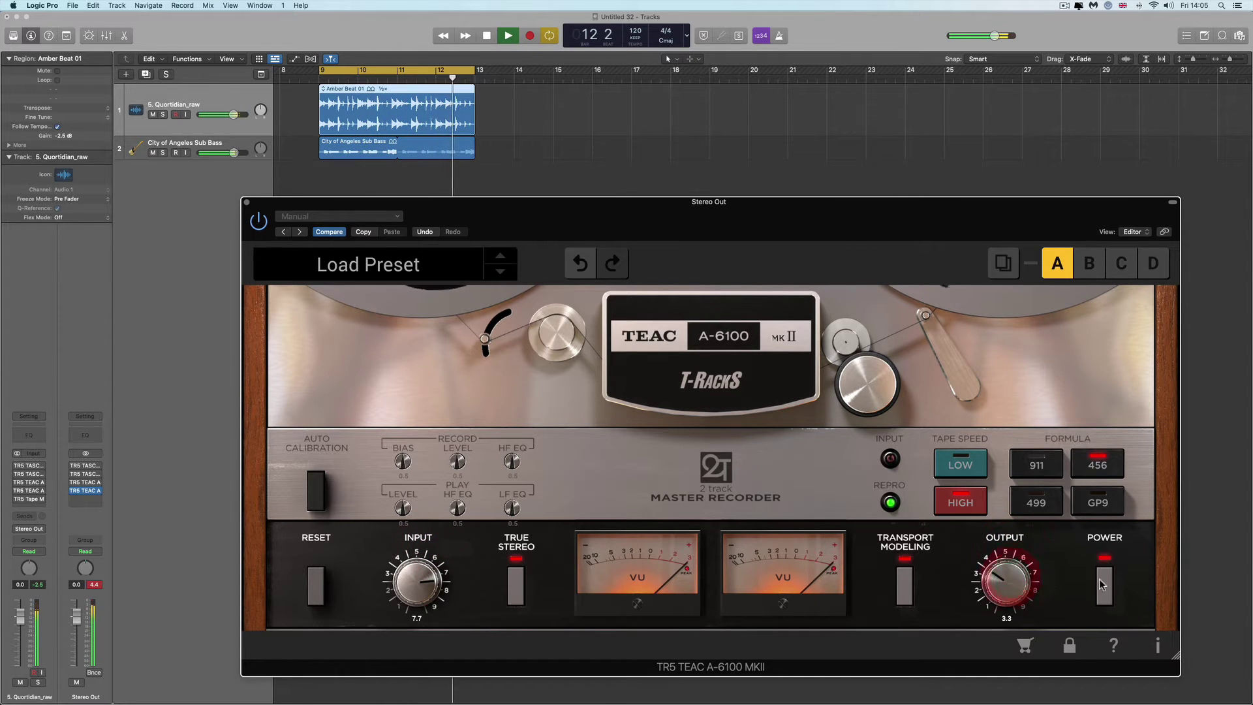
# Compare the mix with the A-6100 powered off and on, and trim its output to 3.2.
pyautogui.click(1103, 579)
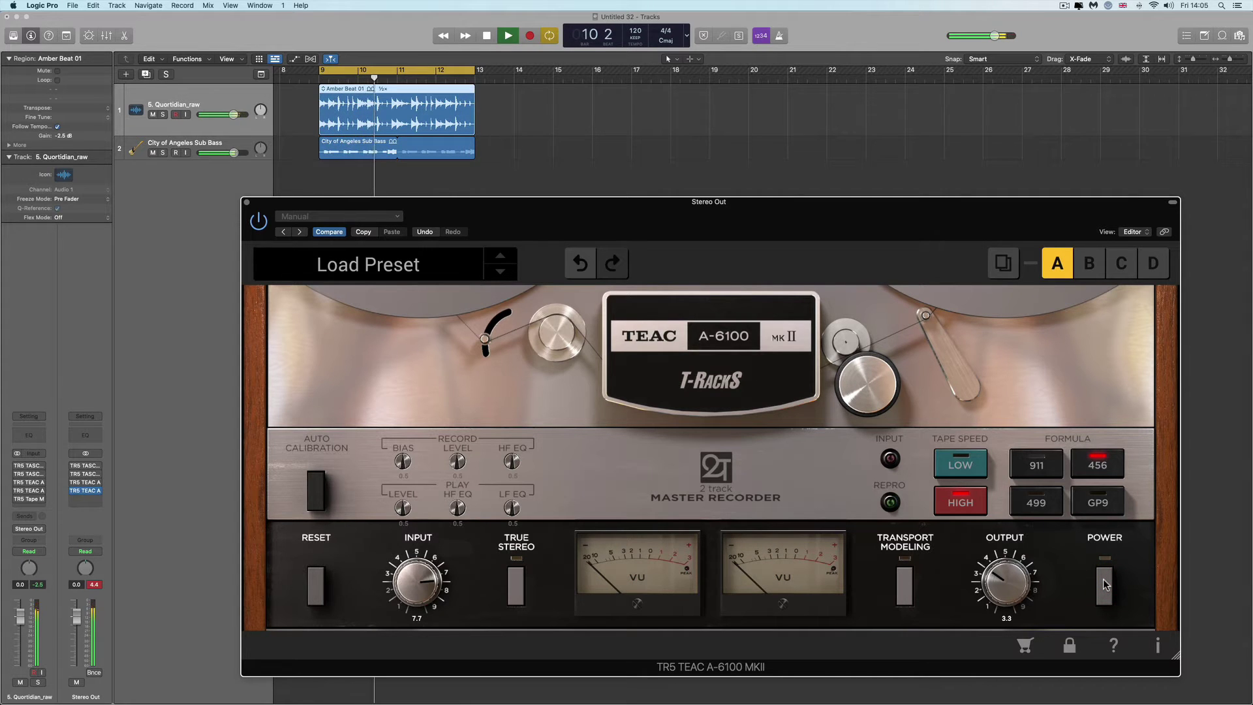
pyautogui.click(1103, 581)
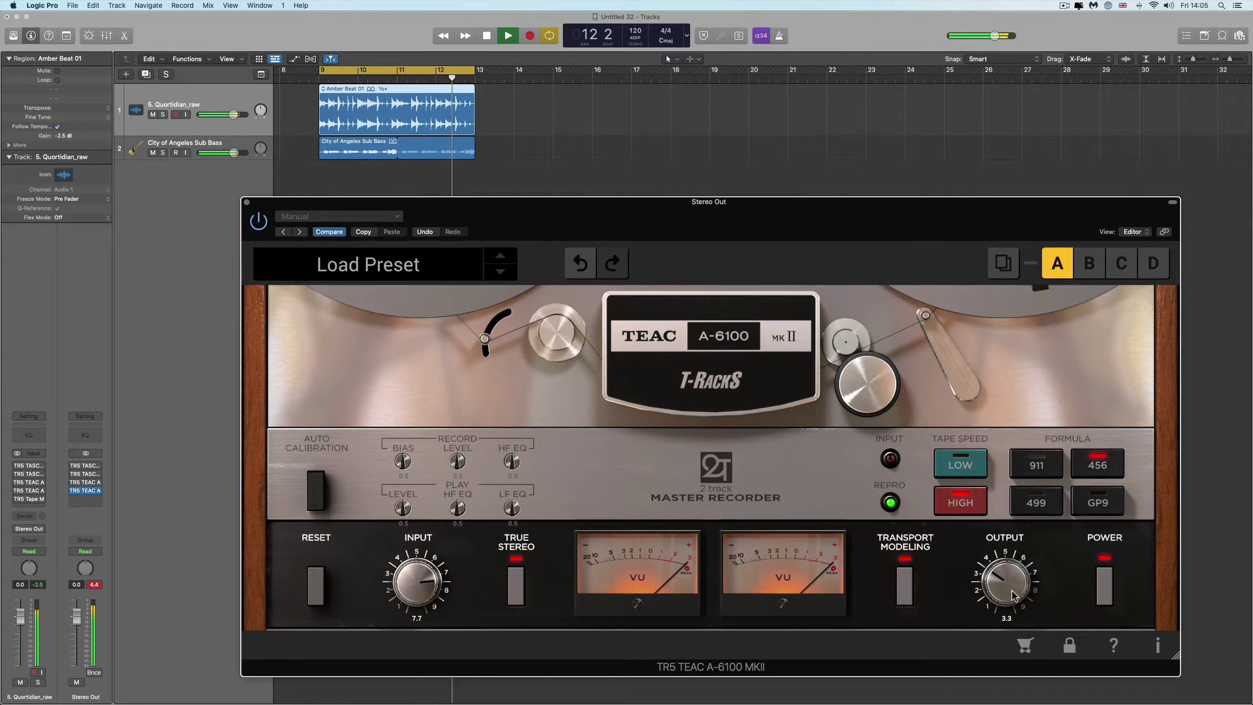
pyautogui.scroll(-1, 1013, 597)
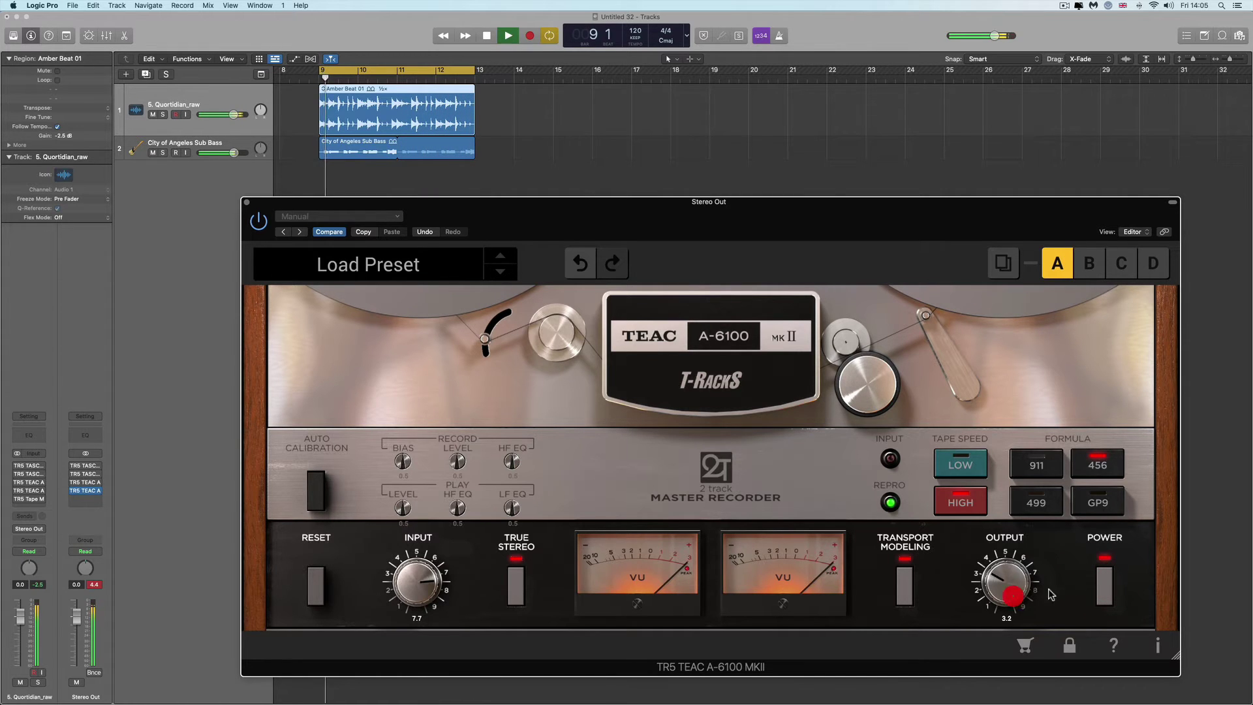
# Switch the A-6100 to low tape speed and compare the playing mix with the machine powered off and on.
pyautogui.click(1106, 578)
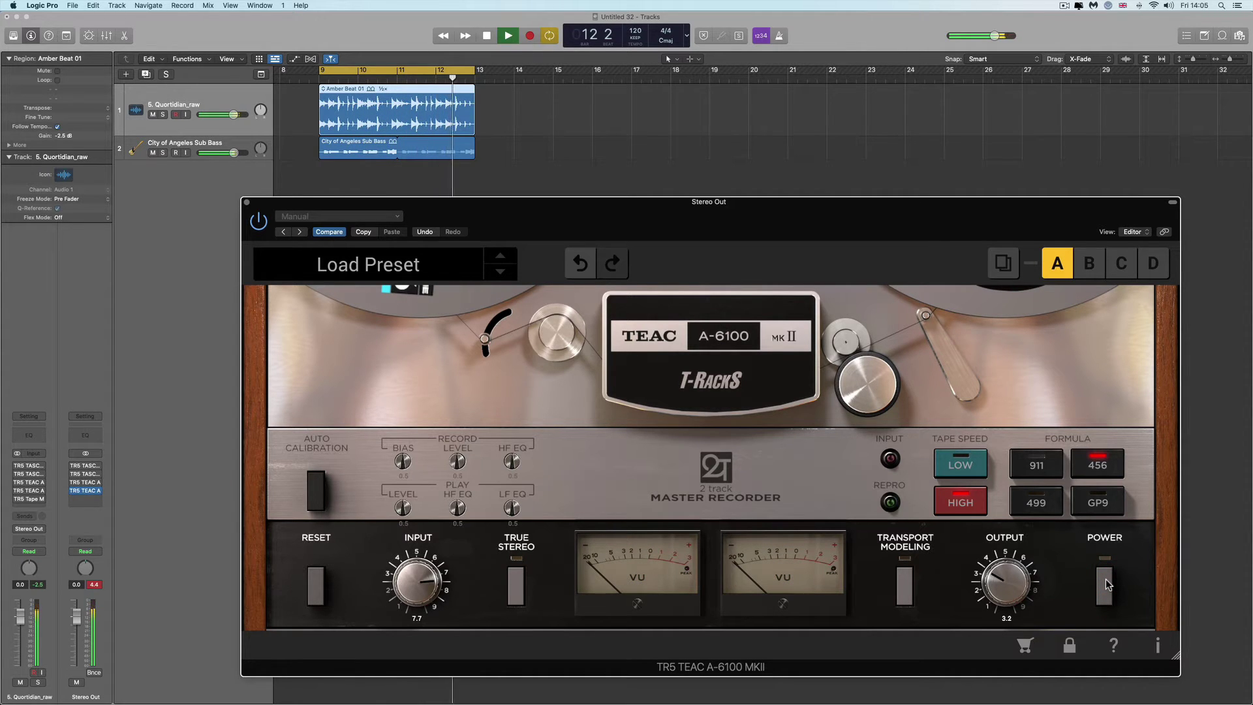
pyautogui.click(1106, 578)
pyautogui.click(960, 465)
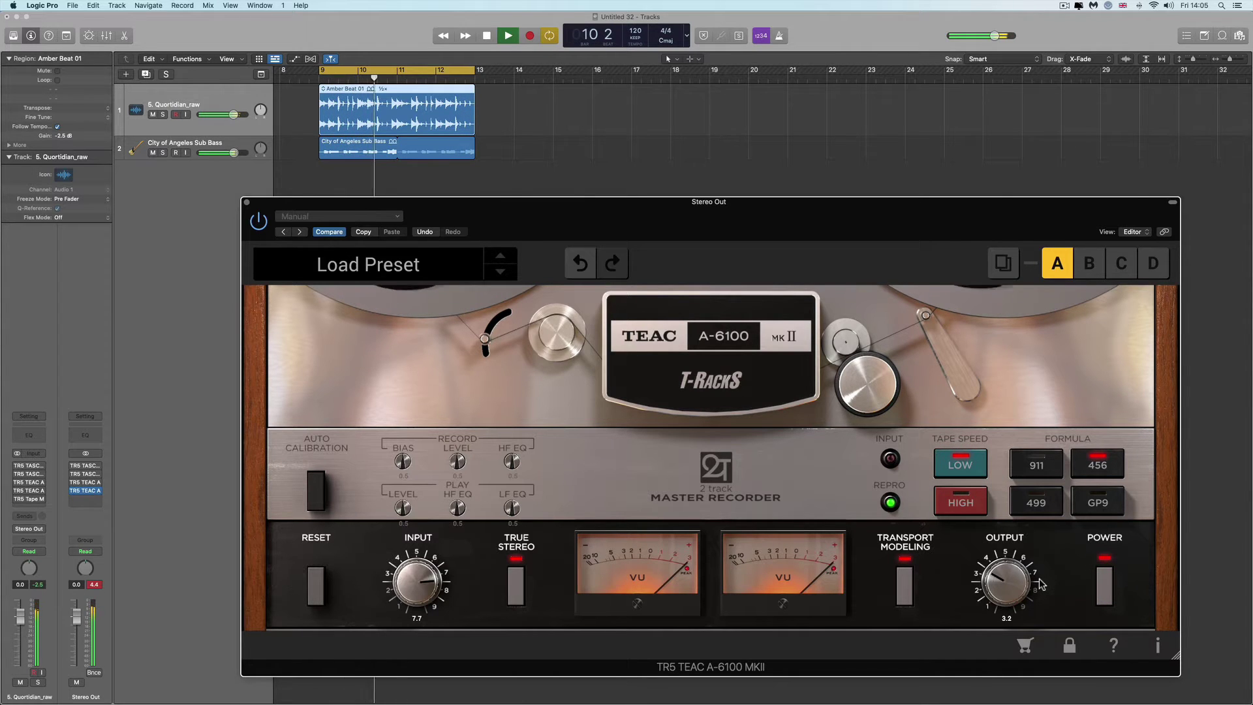
pyautogui.click(1106, 578)
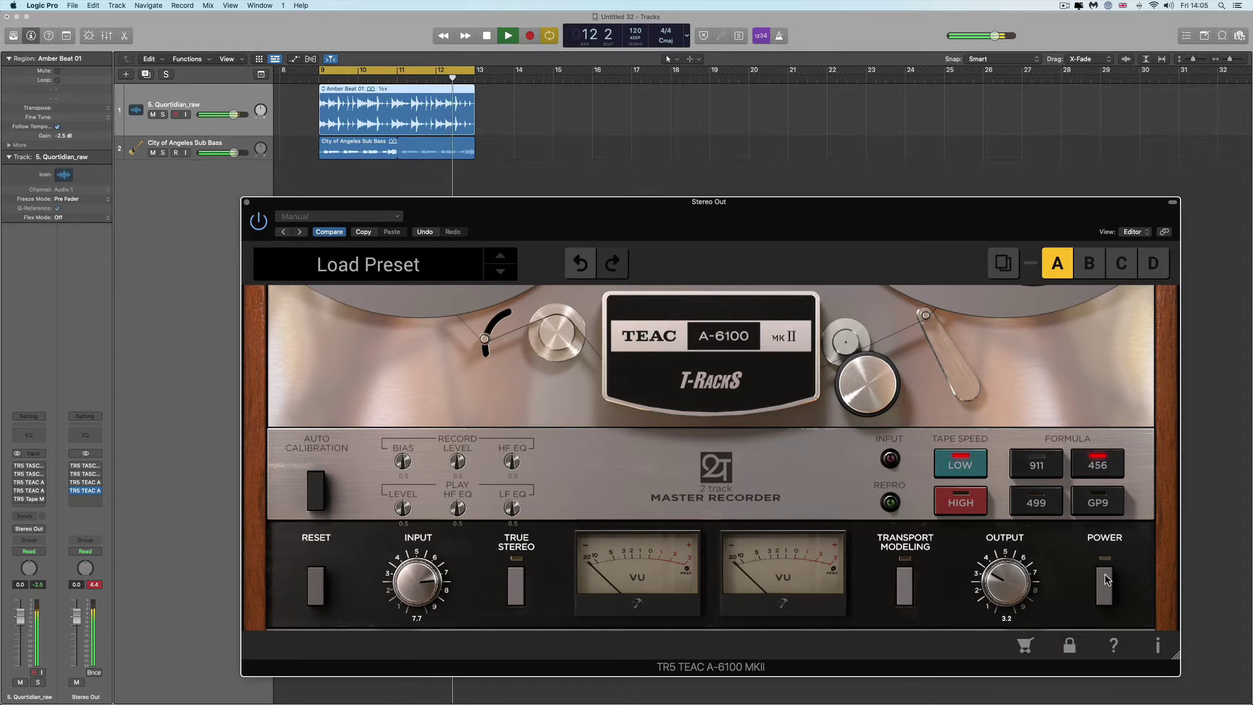
pyautogui.click(1105, 578)
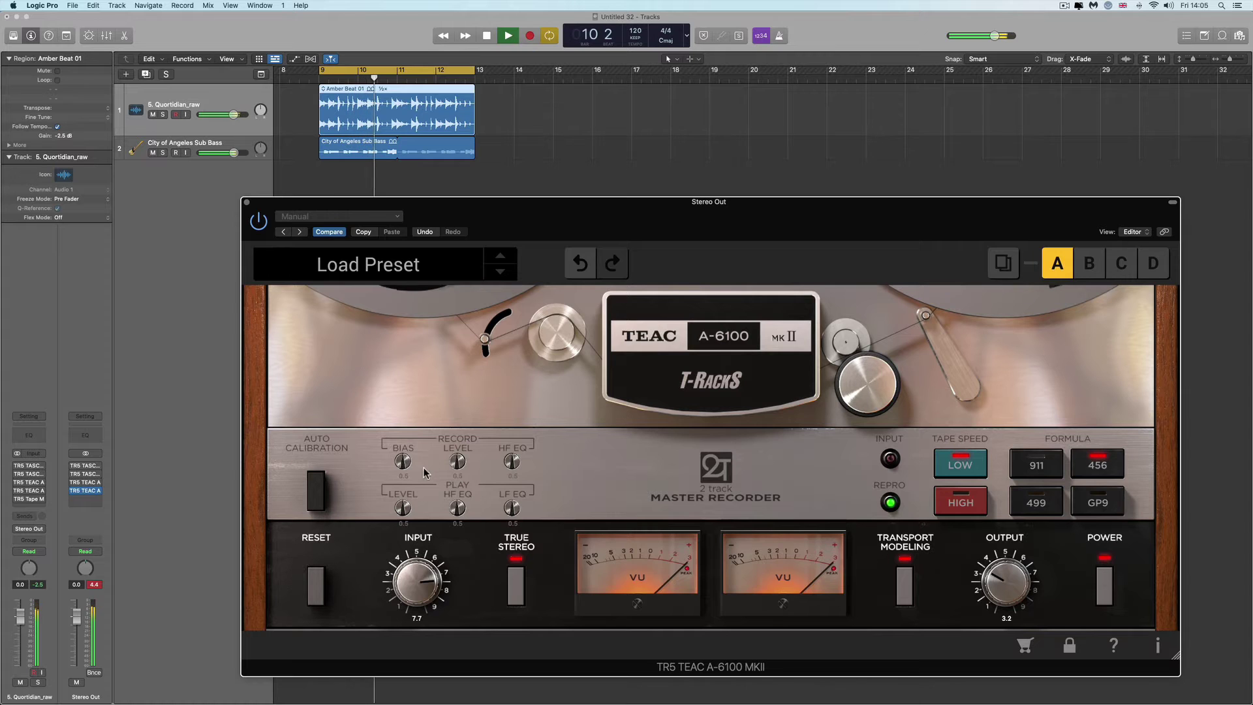
# Try different record bias and record HF EQ amounts on the A-6100, returning both to 0.5.
pyautogui.moveTo(408, 446); pyautogui.dragTo(406, 409)
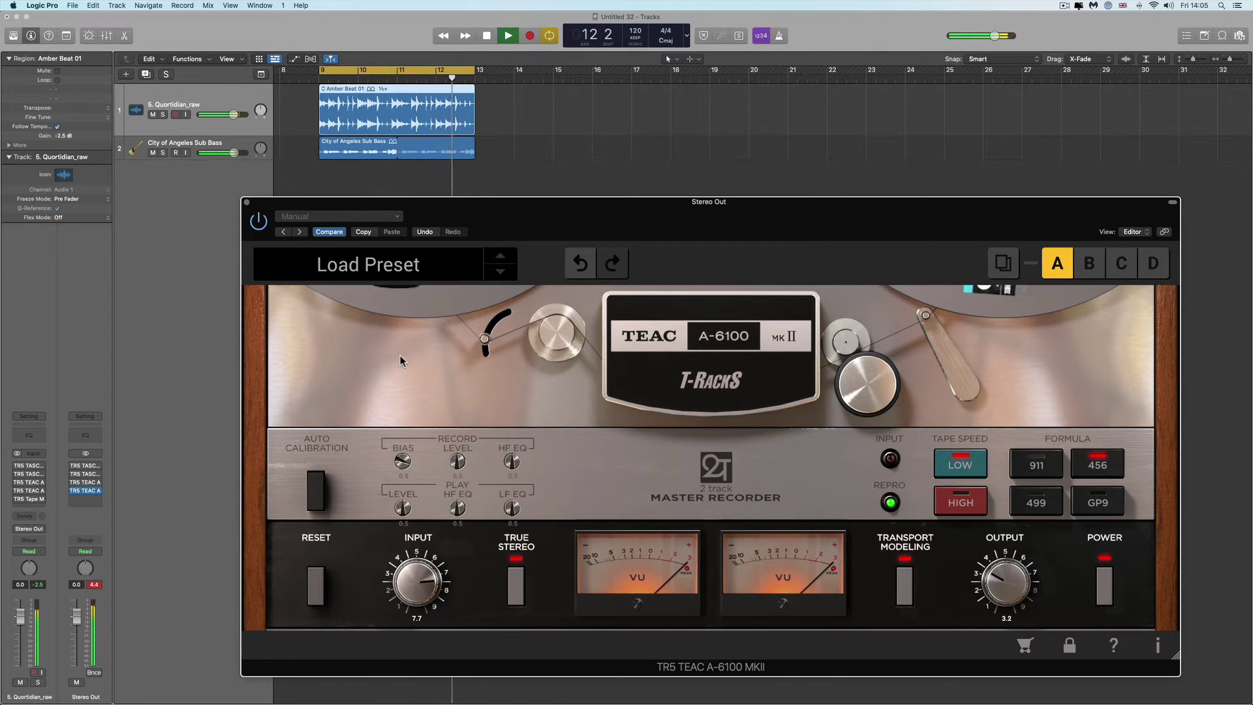
pyautogui.moveTo(401, 367); pyautogui.dragTo(413, 462)
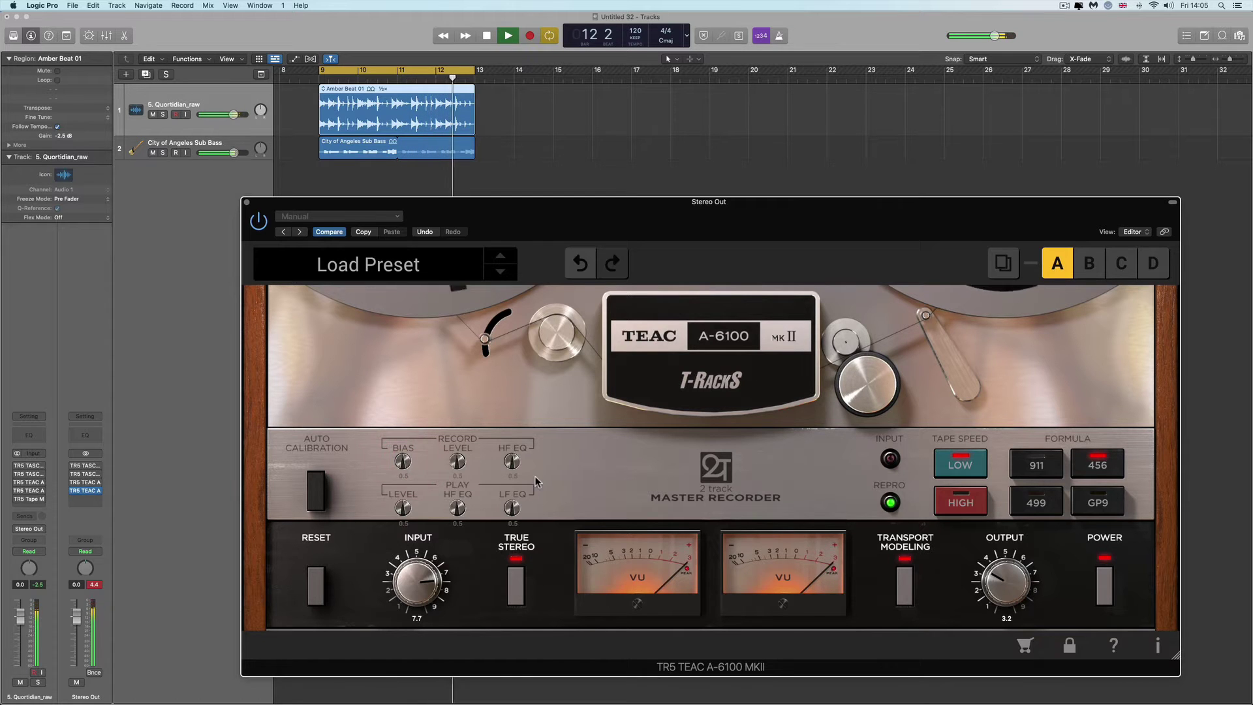
pyautogui.moveTo(512, 462); pyautogui.dragTo(512, 486)
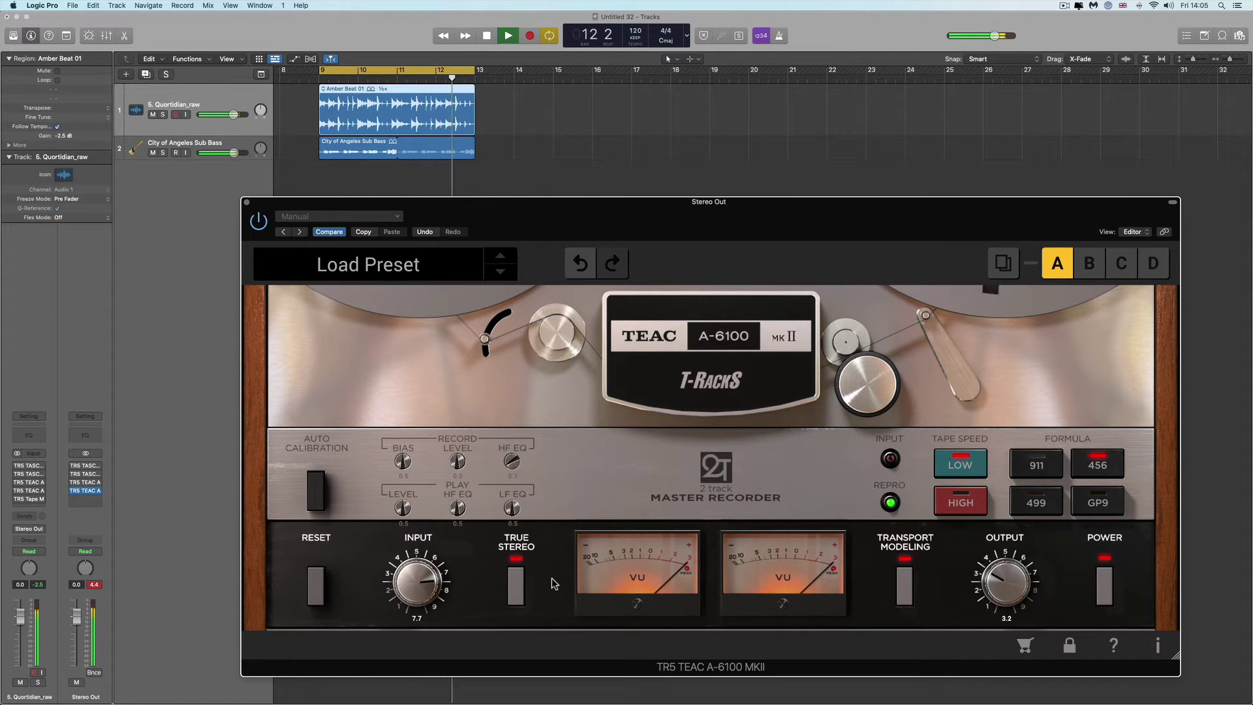
pyautogui.click(480, 314)
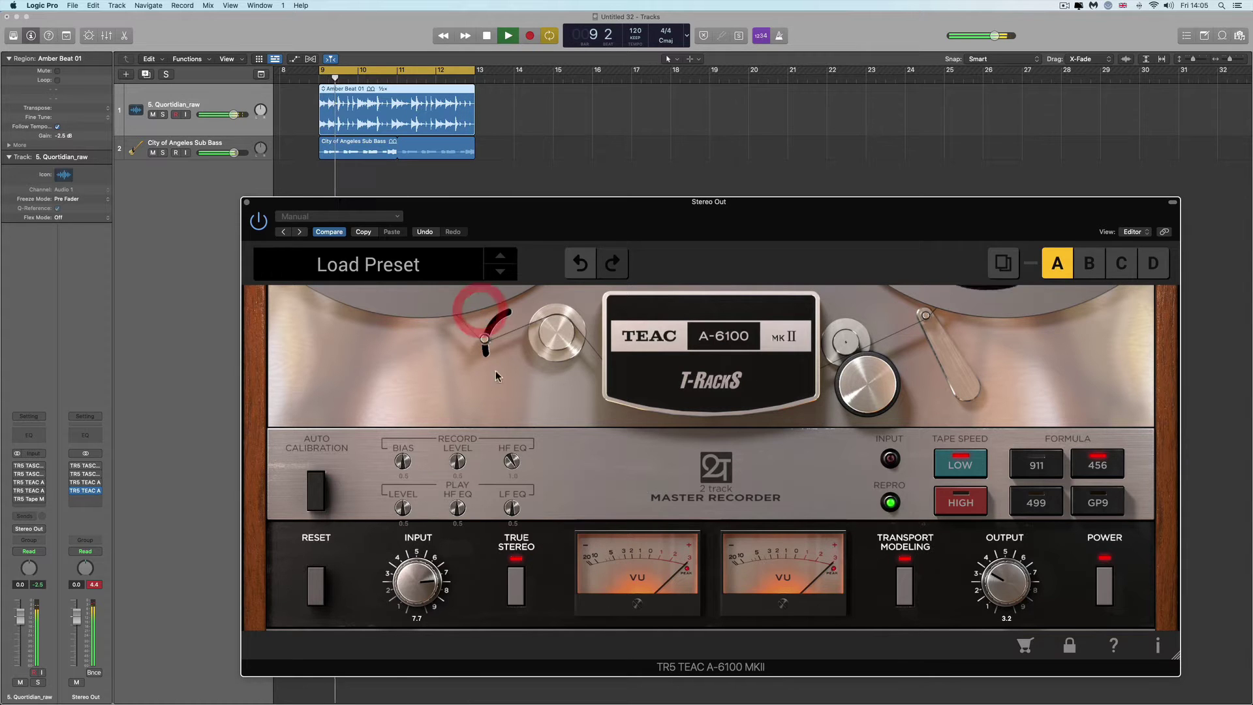
pyautogui.click(511, 460)
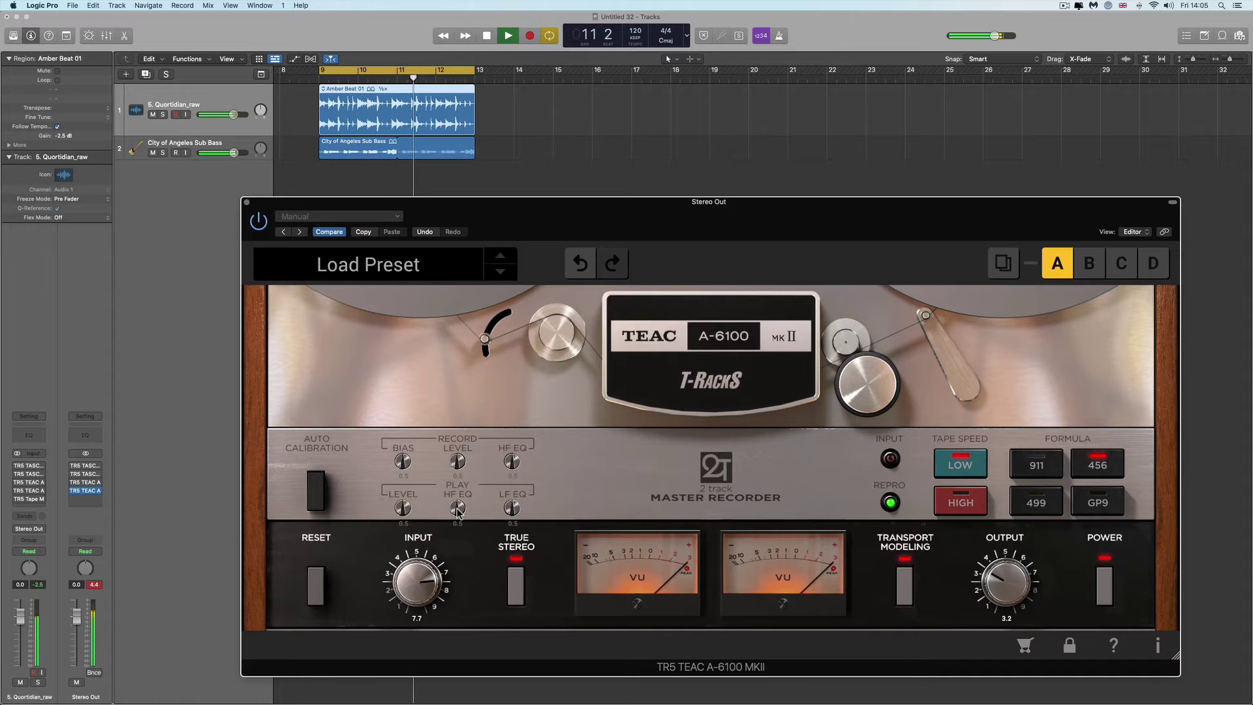
# Adjust the A-6100's playback EQ during playback, setting HF EQ to 0.1 and LF EQ to 0.6.
pyautogui.moveTo(457, 512); pyautogui.dragTo(459, 490)
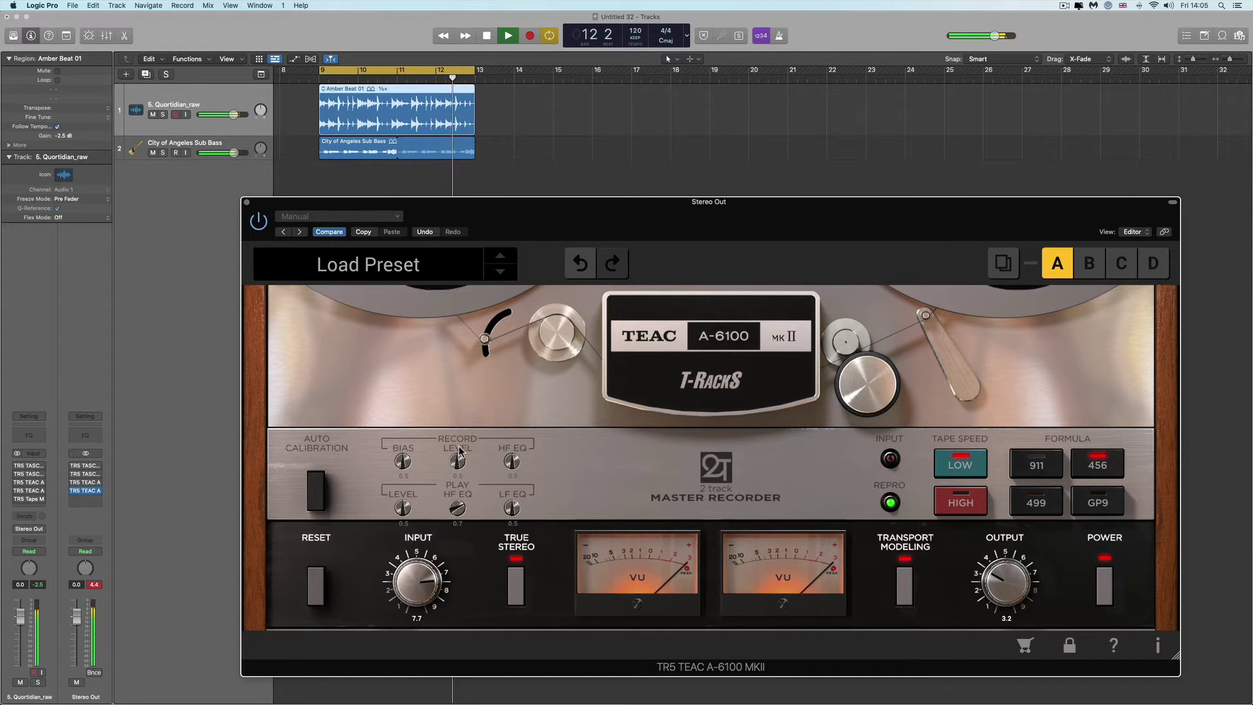
pyautogui.moveTo(460, 450); pyautogui.dragTo(456, 430)
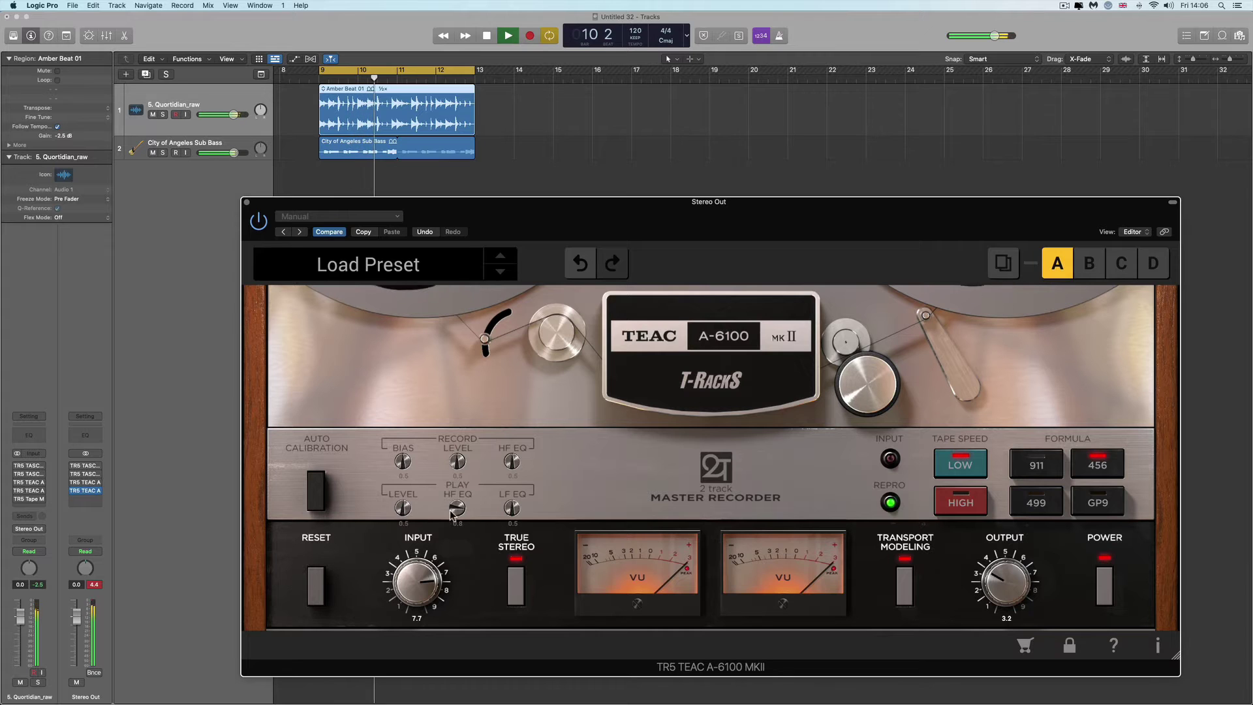
pyautogui.moveTo(513, 496); pyautogui.dragTo(513, 444)
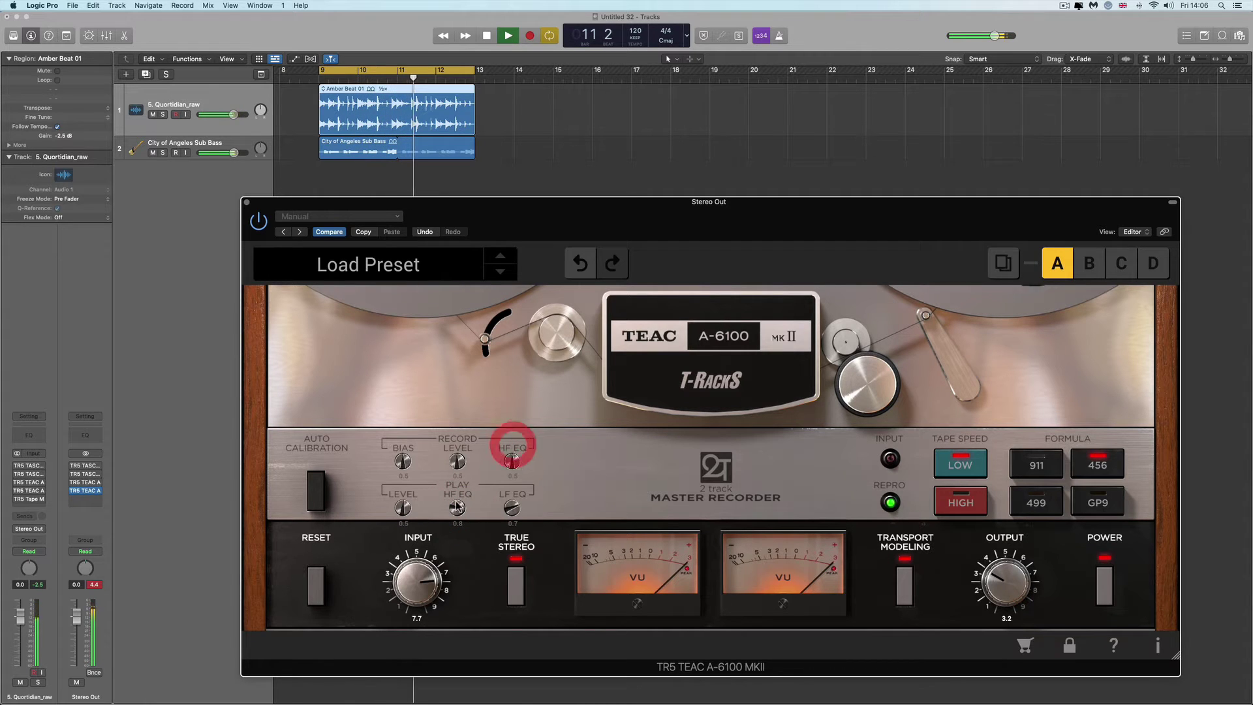
pyautogui.moveTo(457, 508); pyautogui.dragTo(470, 551)
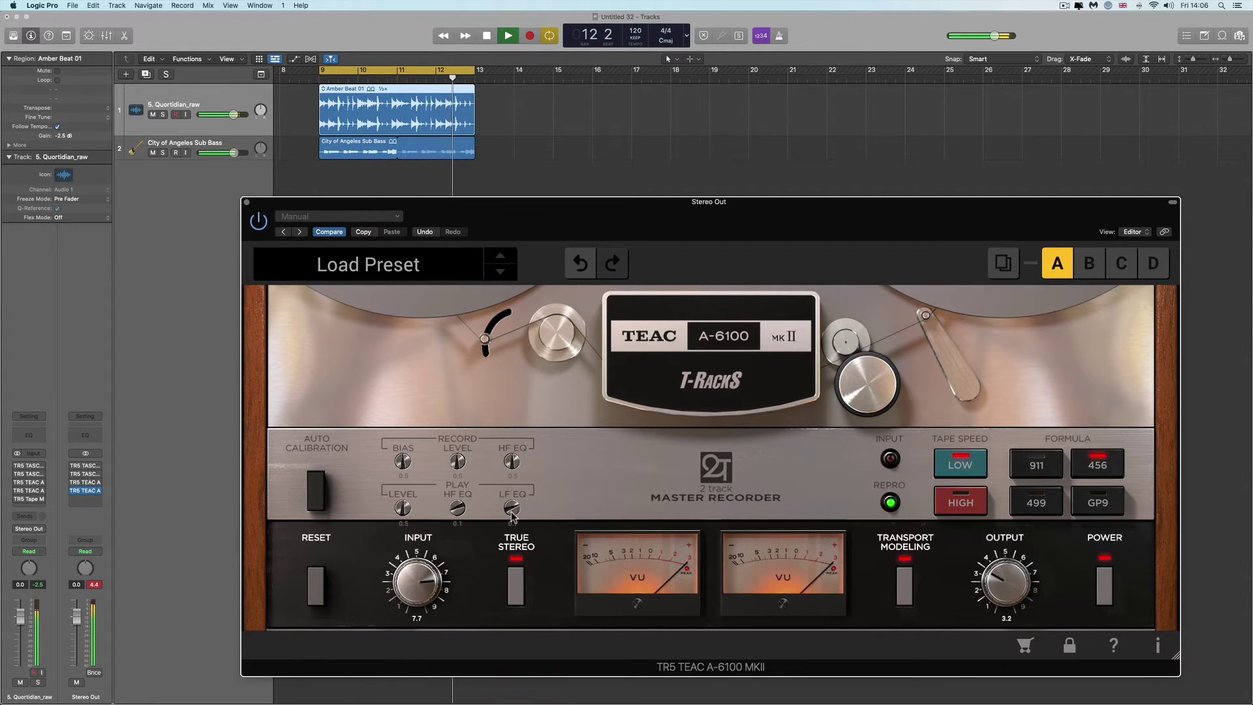
pyautogui.moveTo(512, 508); pyautogui.dragTo(515, 536)
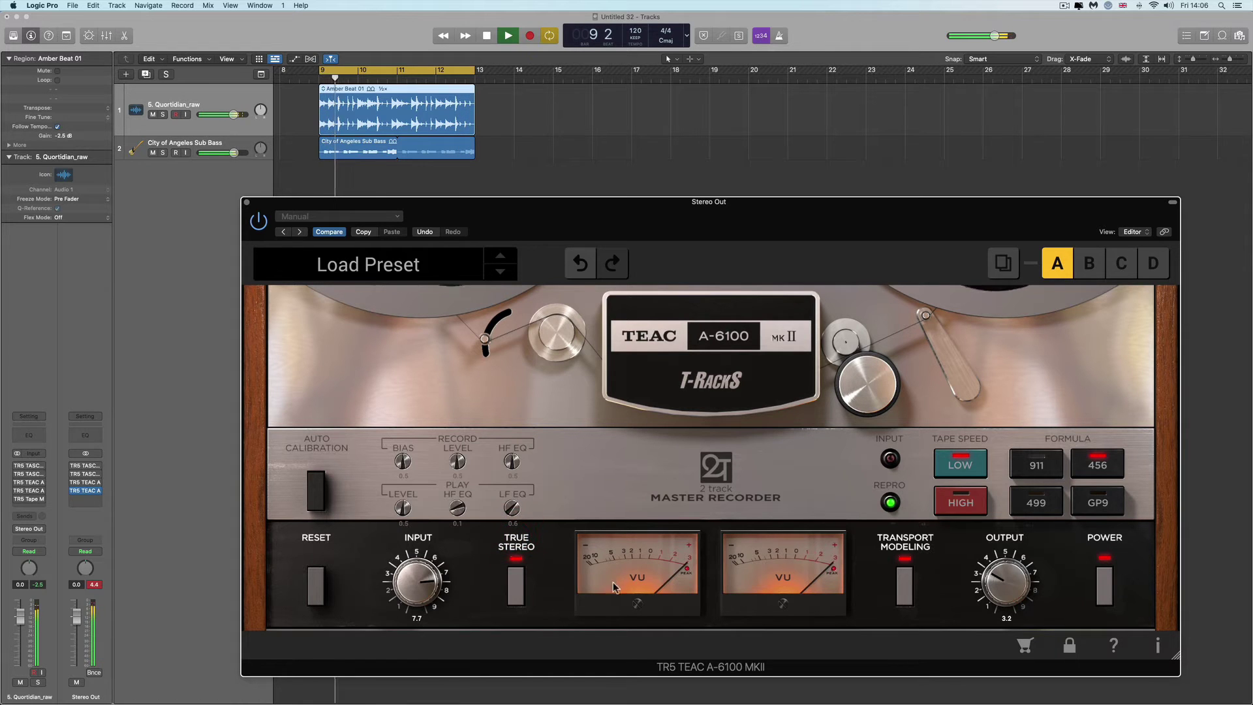
# Compare the re-equalized mix with the A-6100 powered off and on, and stop playback.
pyautogui.click(1103, 588)
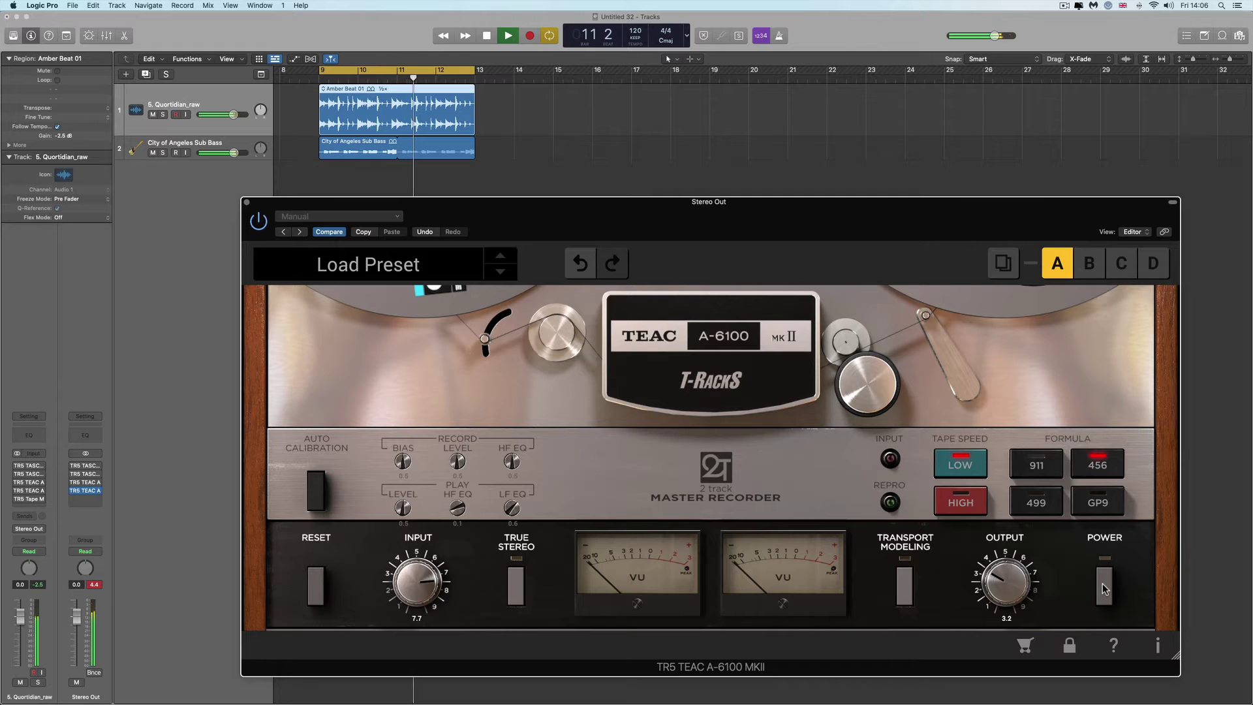
pyautogui.click(1103, 588)
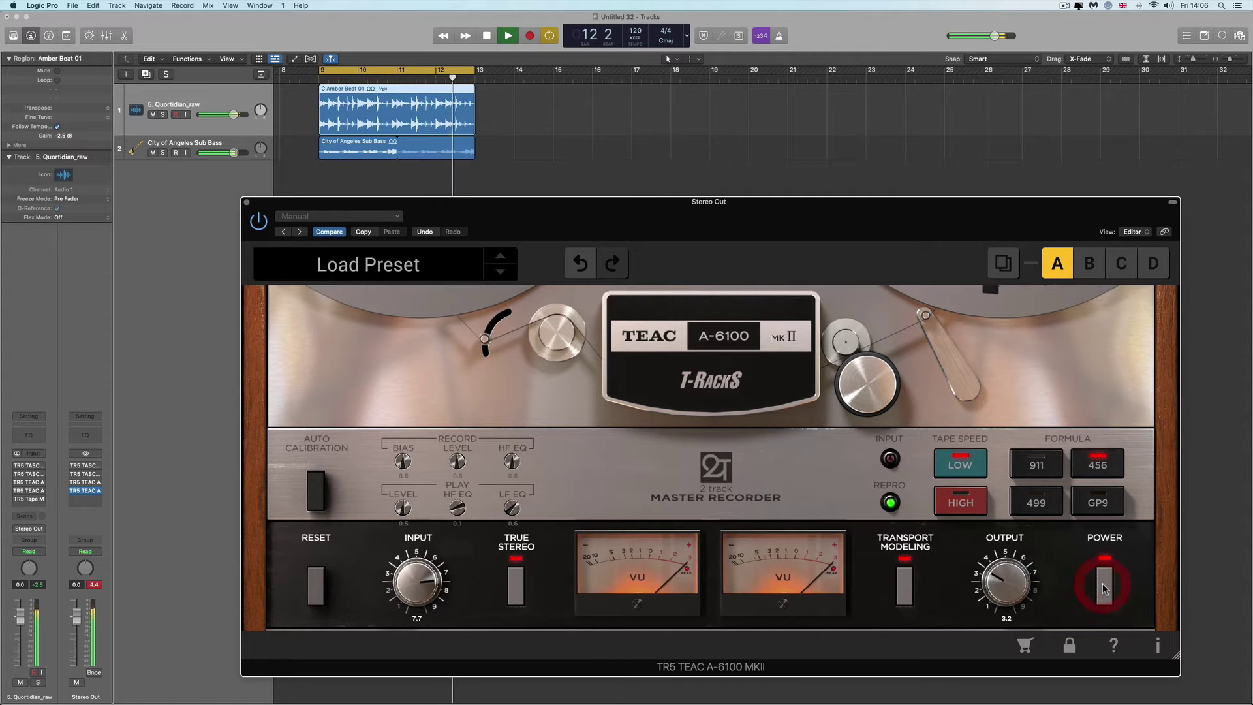
pyautogui.press('space')
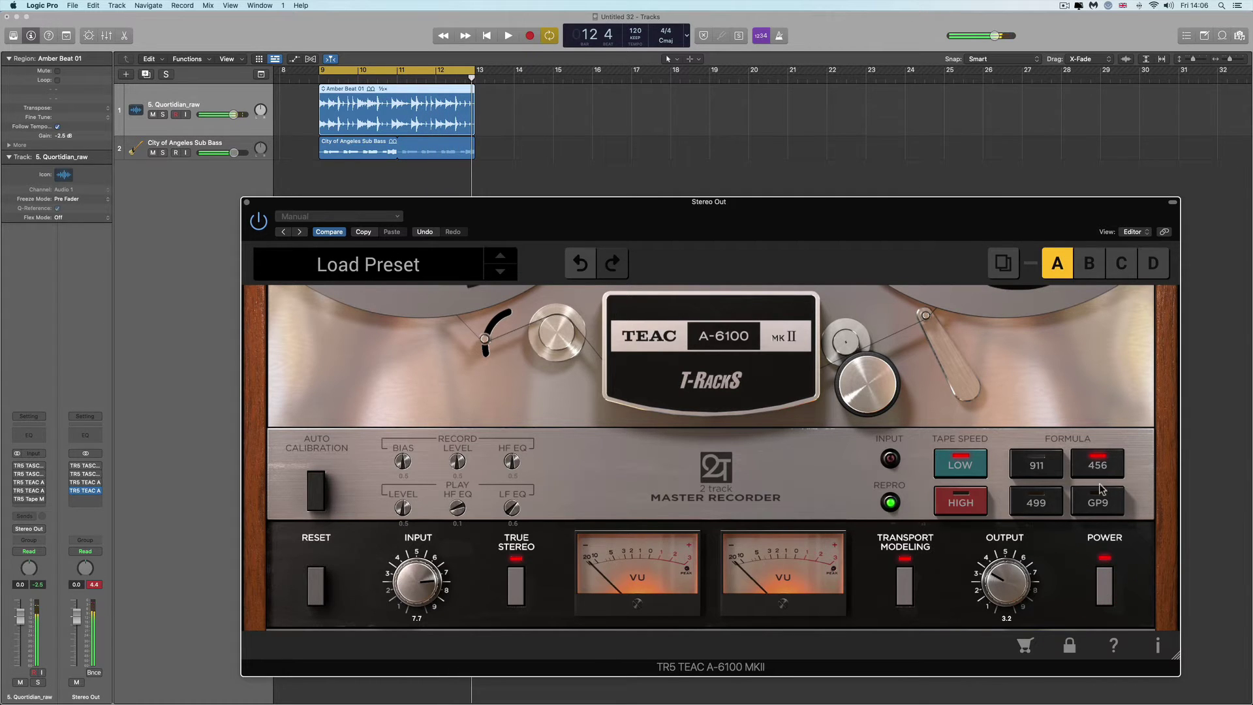
# Select tape formula GP9 on the A-6100 and compare it with 456 while the mix plays, ending on GP9.
pyautogui.click(1097, 503)
pyautogui.press('space')
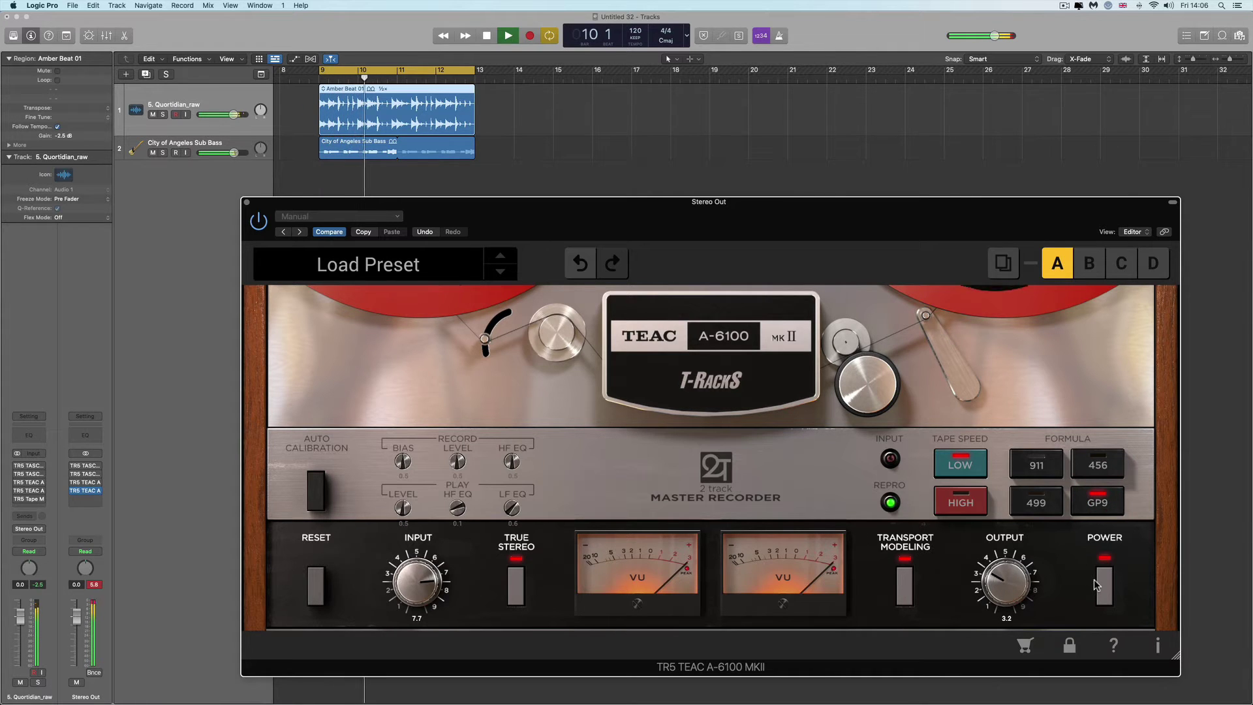
pyautogui.click(1096, 465)
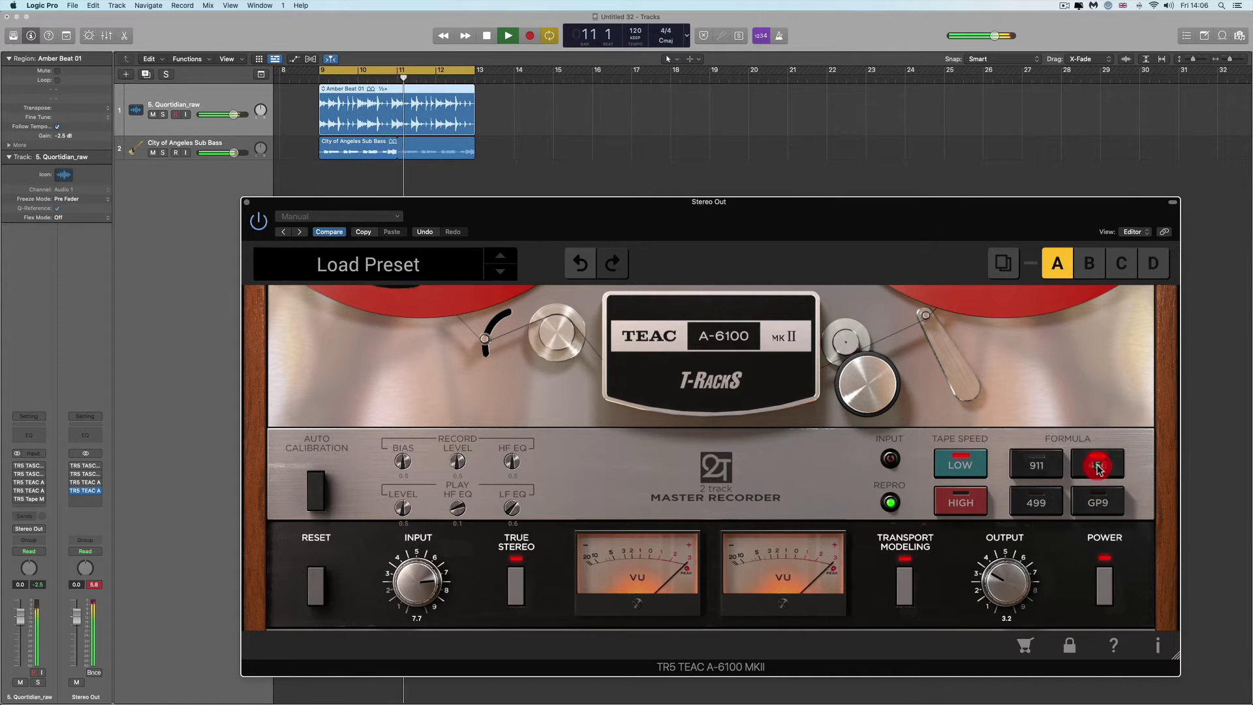
pyautogui.click(1099, 503)
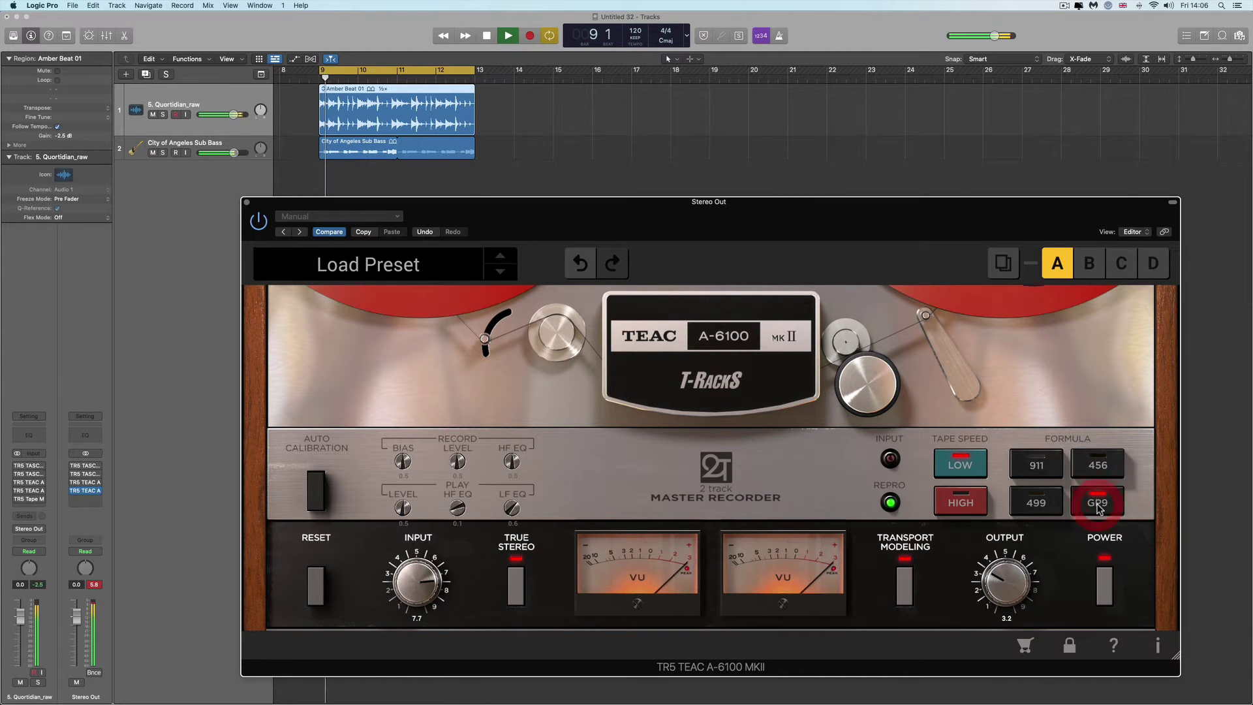
# Set the A-6100 to high tape speed and compare the mix with the machine powered off and on.
pyautogui.click(969, 513)
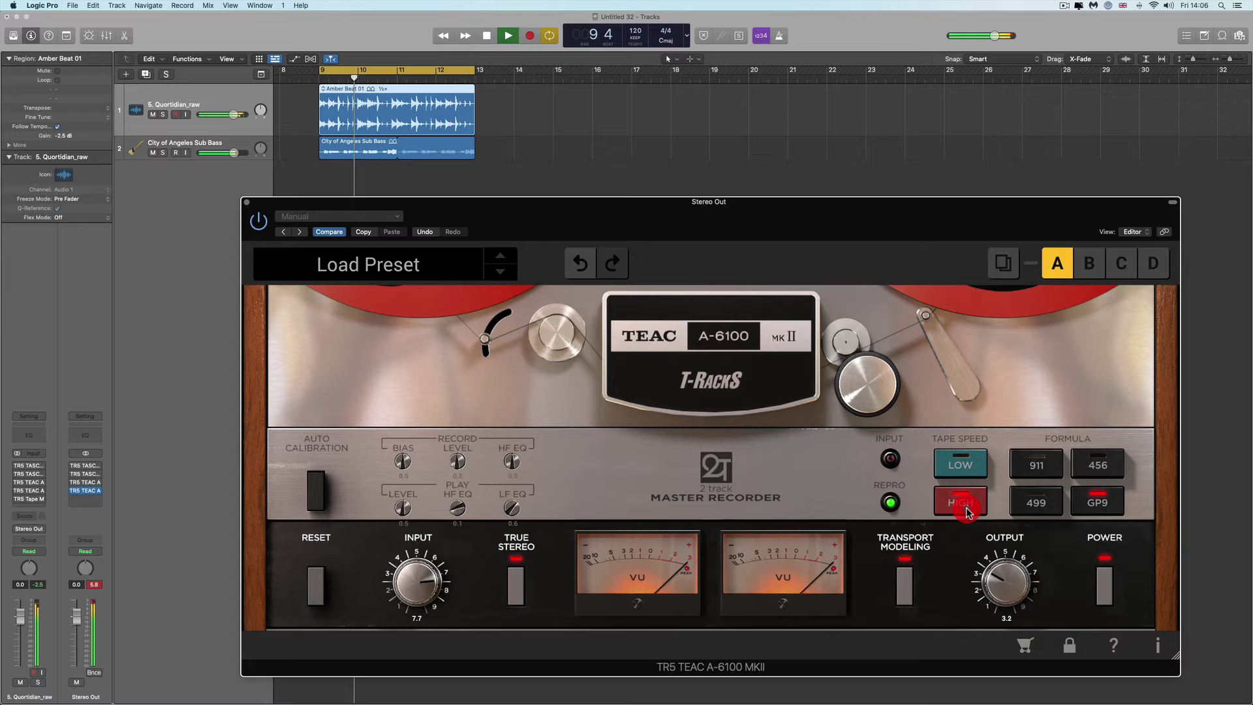
pyautogui.click(1103, 584)
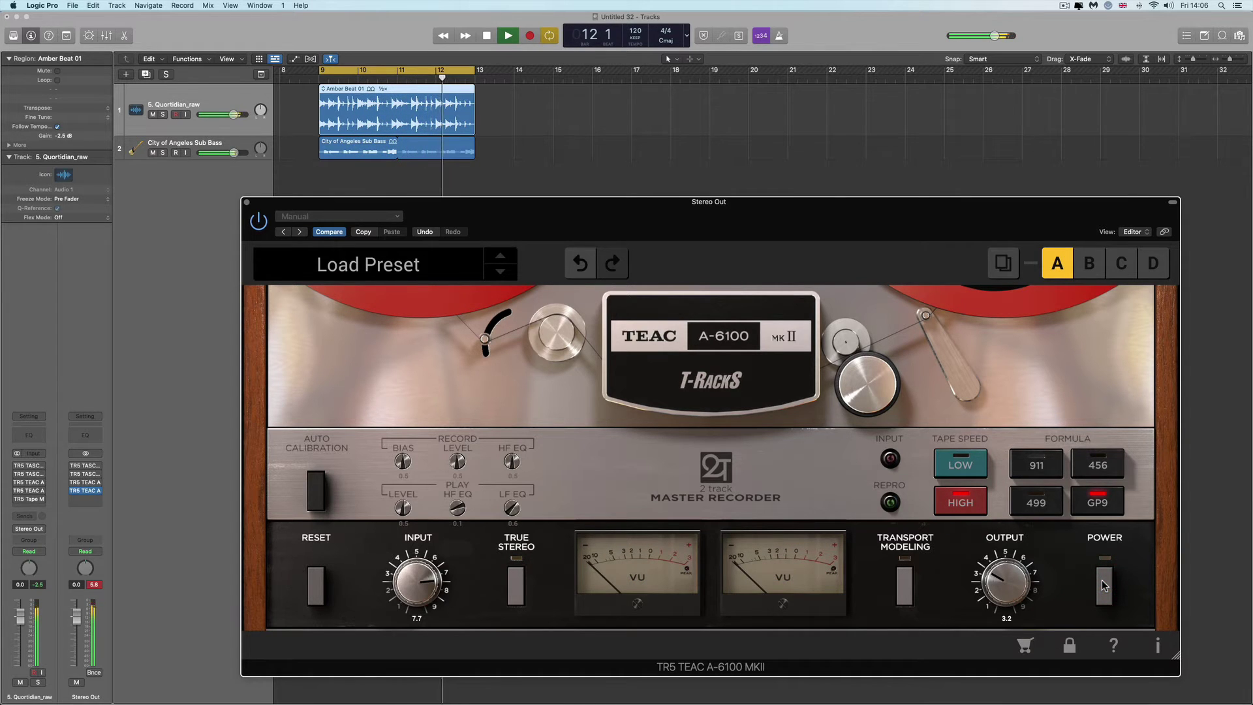
pyautogui.click(1103, 584)
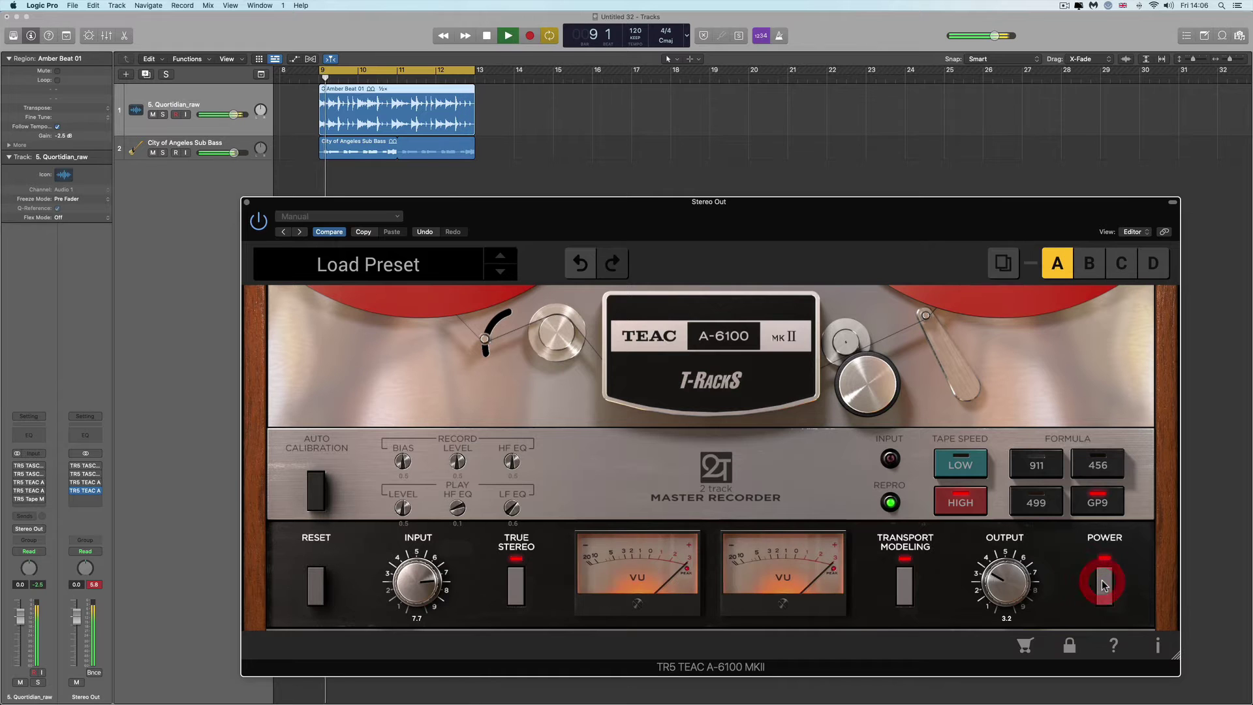
# Trim the A-6100's output to 3.0, stop playback and run its auto calibration.
pyautogui.moveTo(1001, 580); pyautogui.dragTo(1002, 586)
pyautogui.press('space')
pyautogui.click(313, 499)
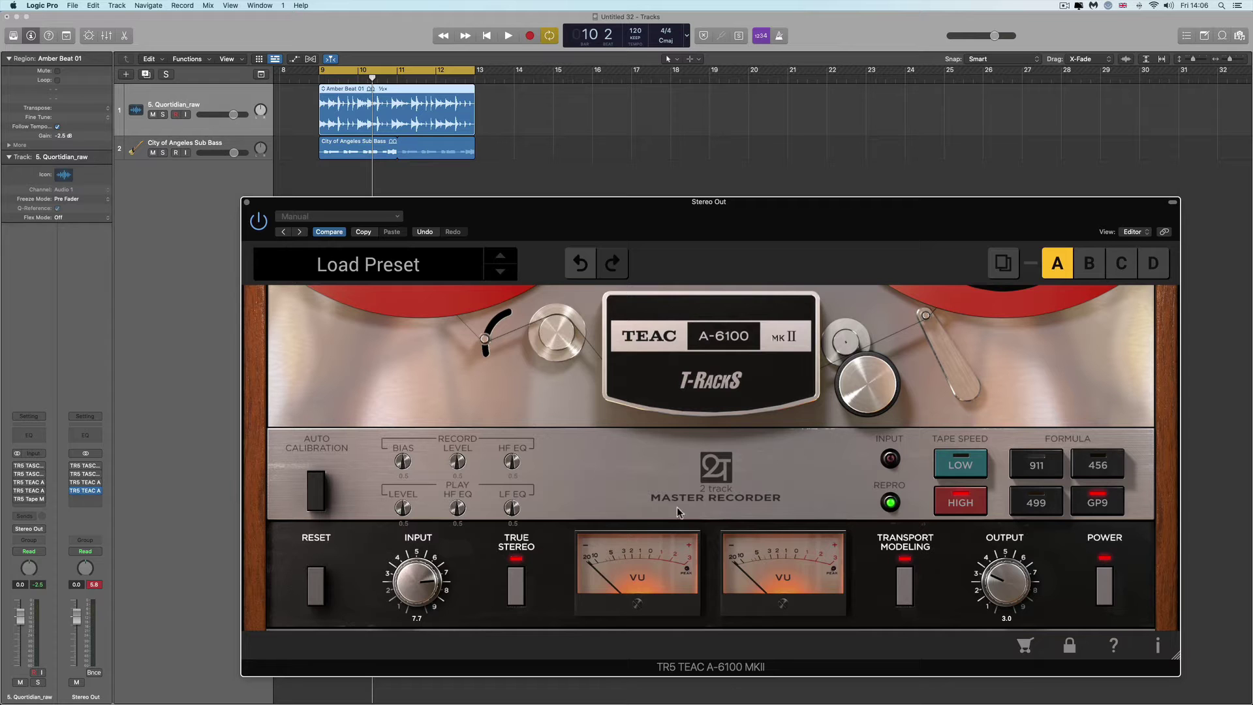
# Shrink and close the A-6100 window, and open the stereo output's TEAC A-3340S below the tracks.
pyautogui.moveTo(1174, 655); pyautogui.dragTo(732, 398)
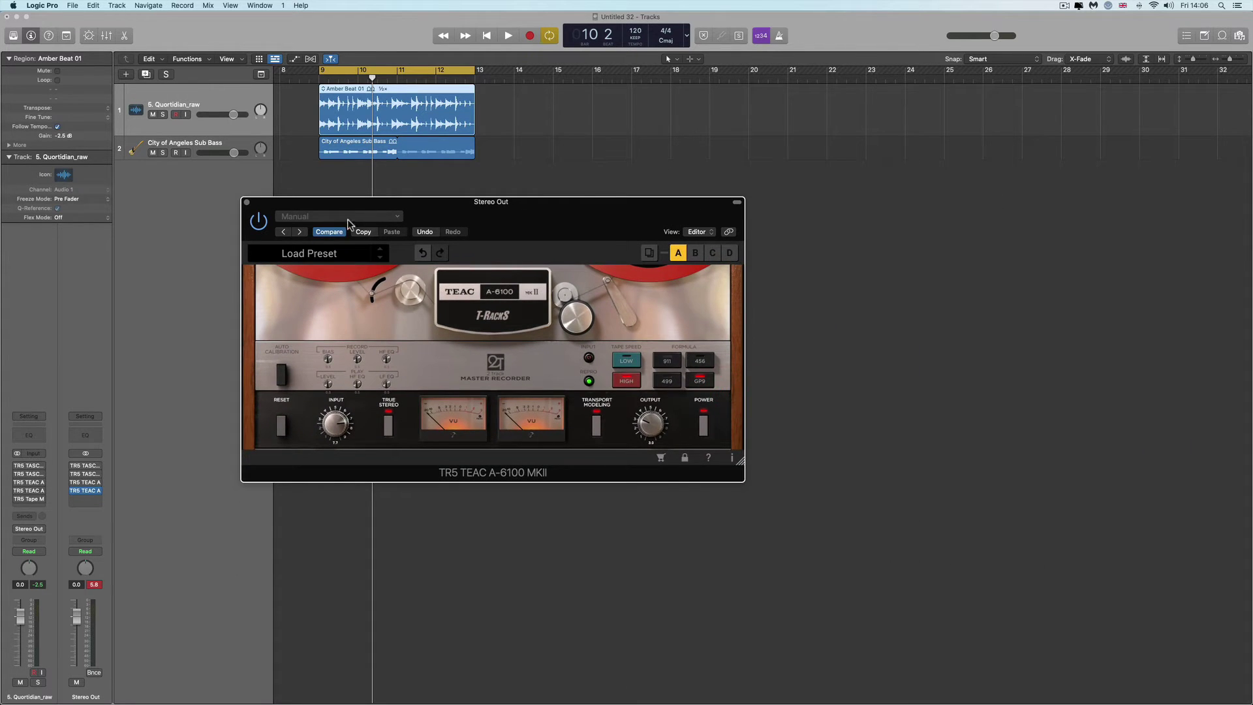
pyautogui.click(247, 203)
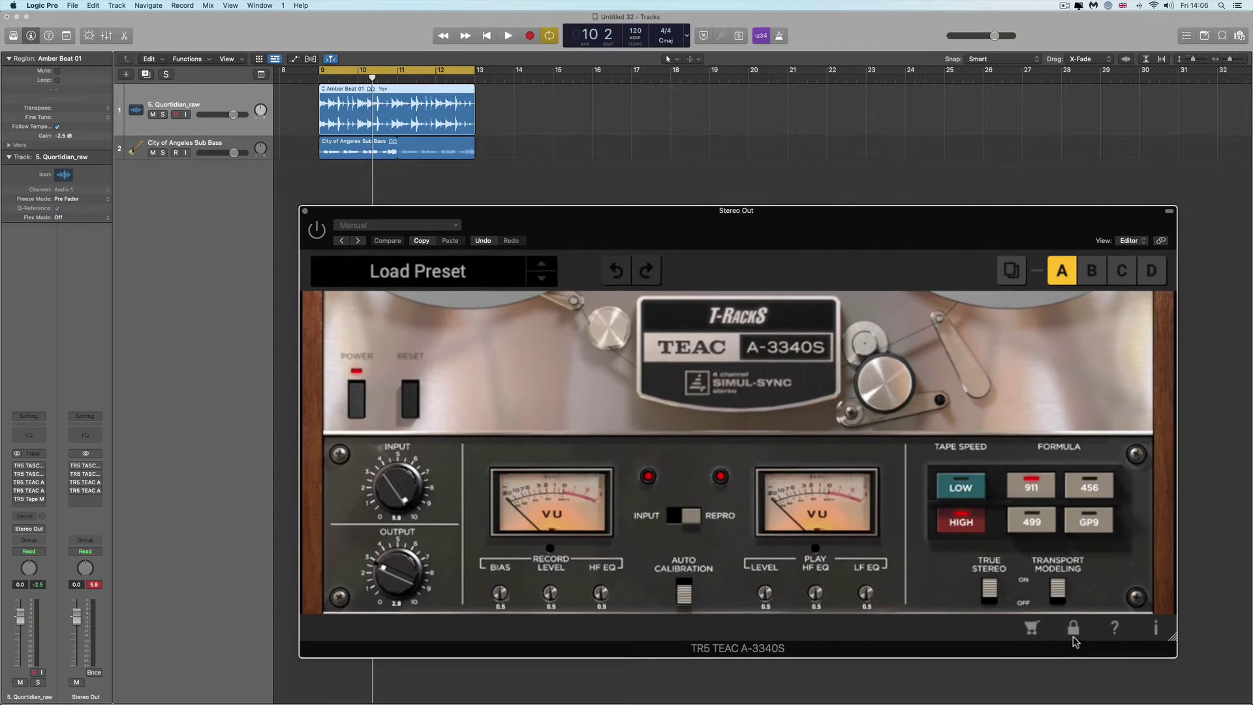
pyautogui.moveTo(800, 216); pyautogui.dragTo(791, 207)
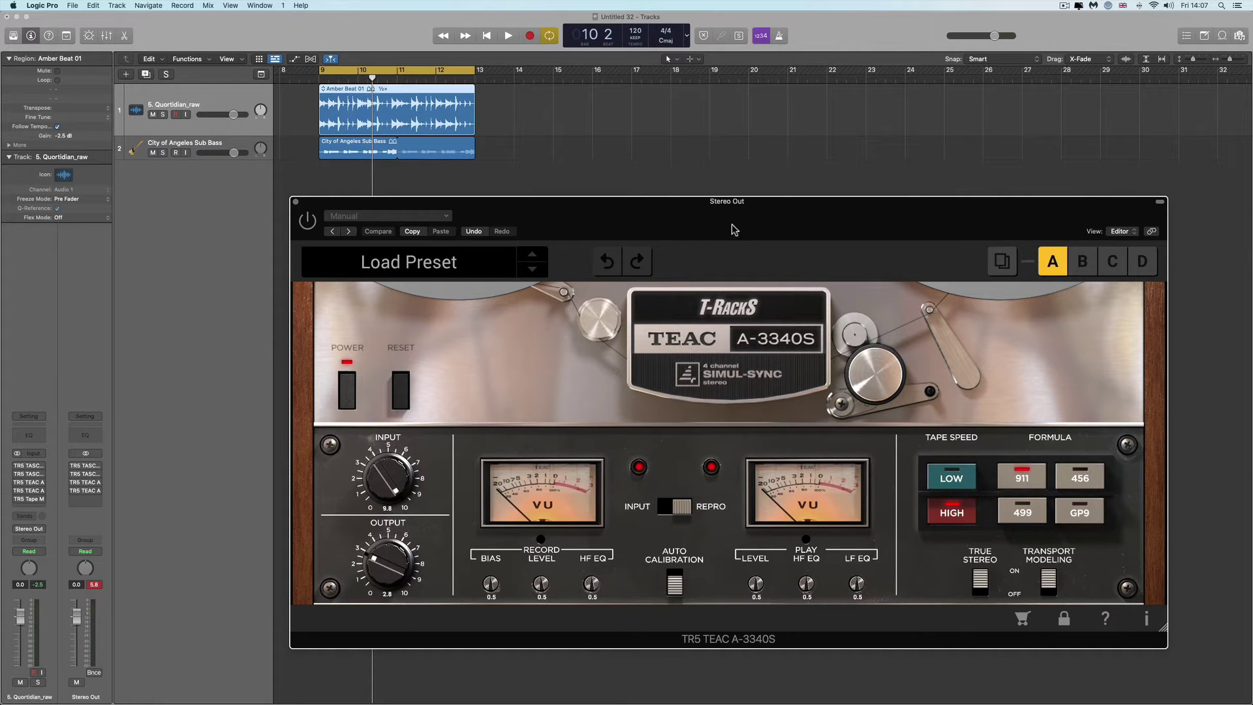
pyautogui.moveTo(721, 204); pyautogui.dragTo(723, 211)
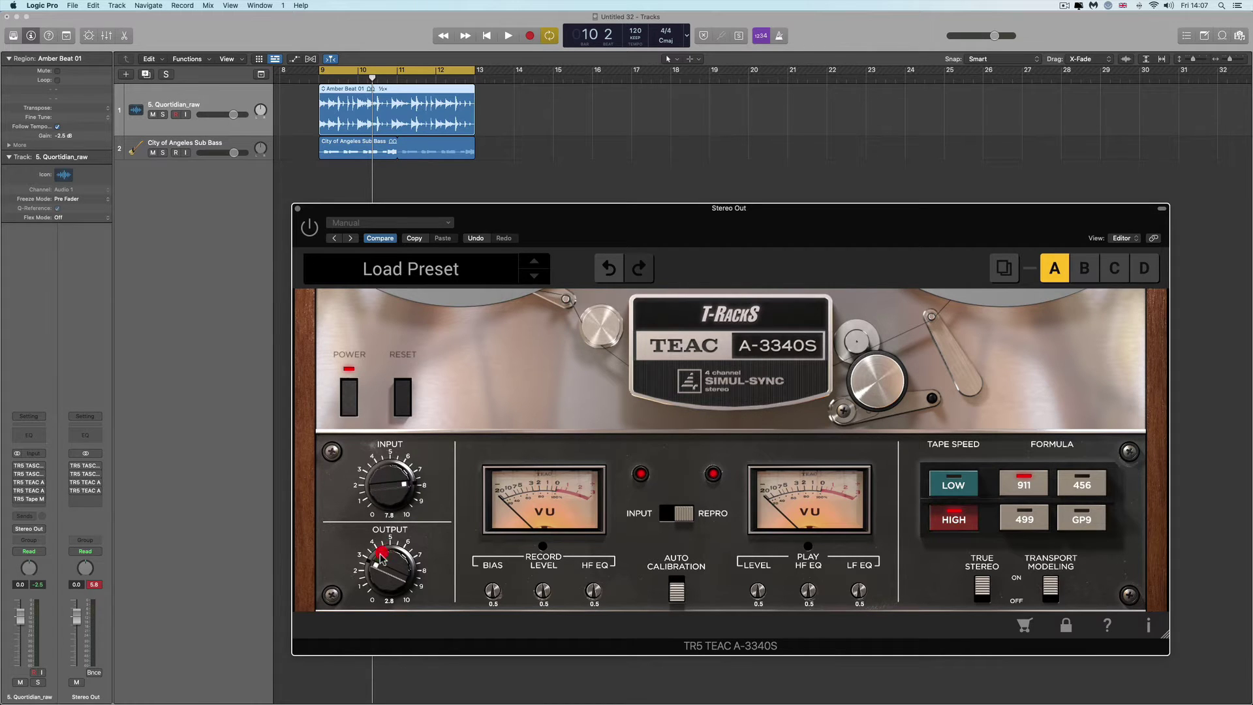
# Play the mix through the enabled A-3340S at input 5.5 and output 4.5, comparing it powered off and on.
pyautogui.press('space')
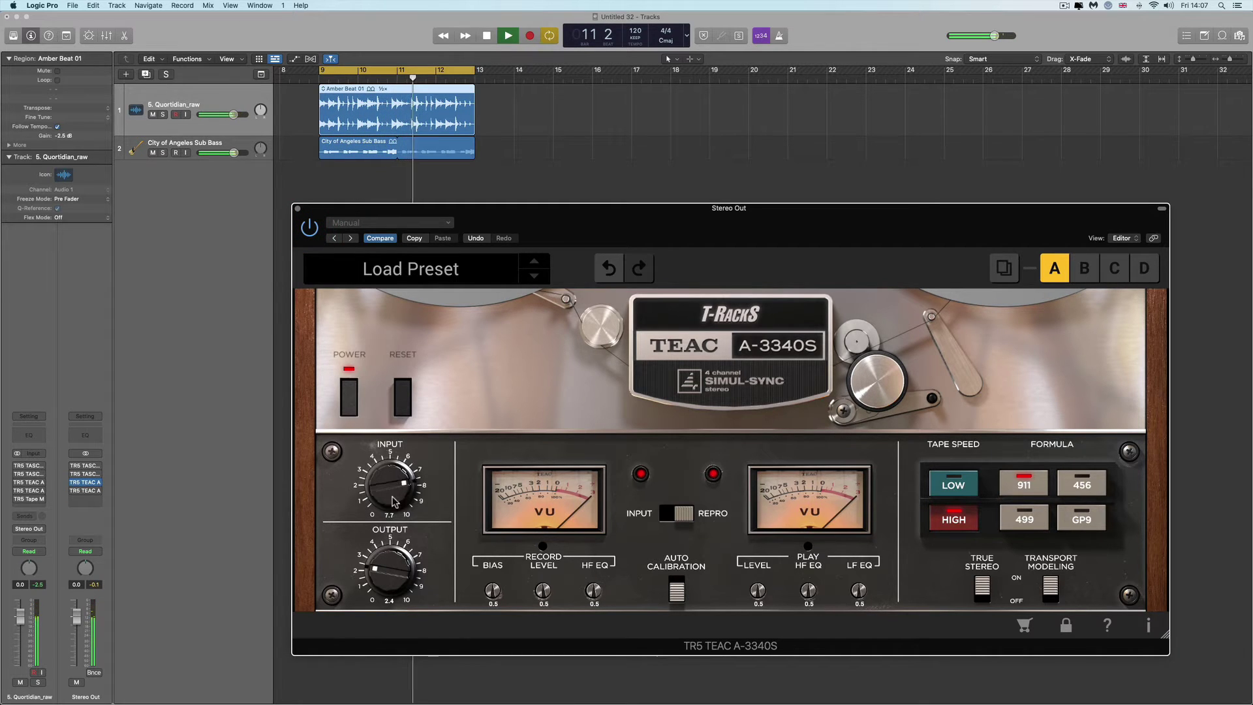
pyautogui.moveTo(394, 494)
pyautogui.mouseDown()
pyautogui.moveTo(395, 558)
pyautogui.moveTo(392, 503)
pyautogui.mouseUp()
pyautogui.click(350, 389)
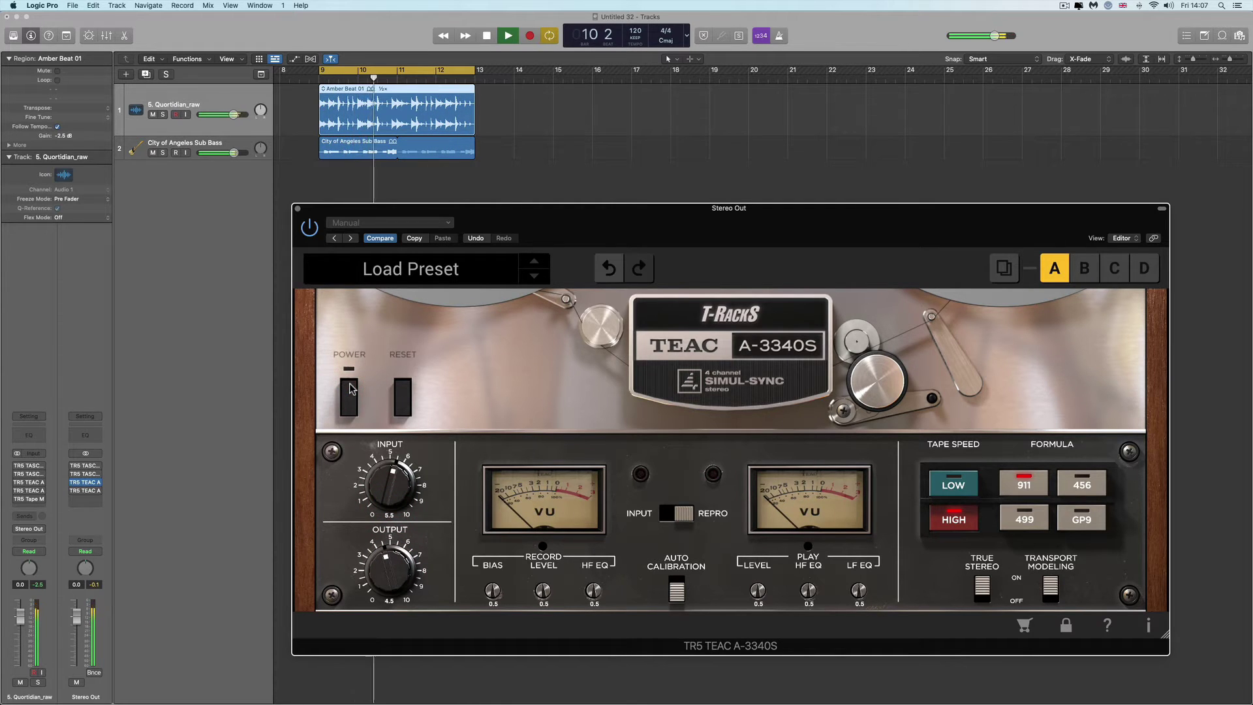
pyautogui.click(350, 389)
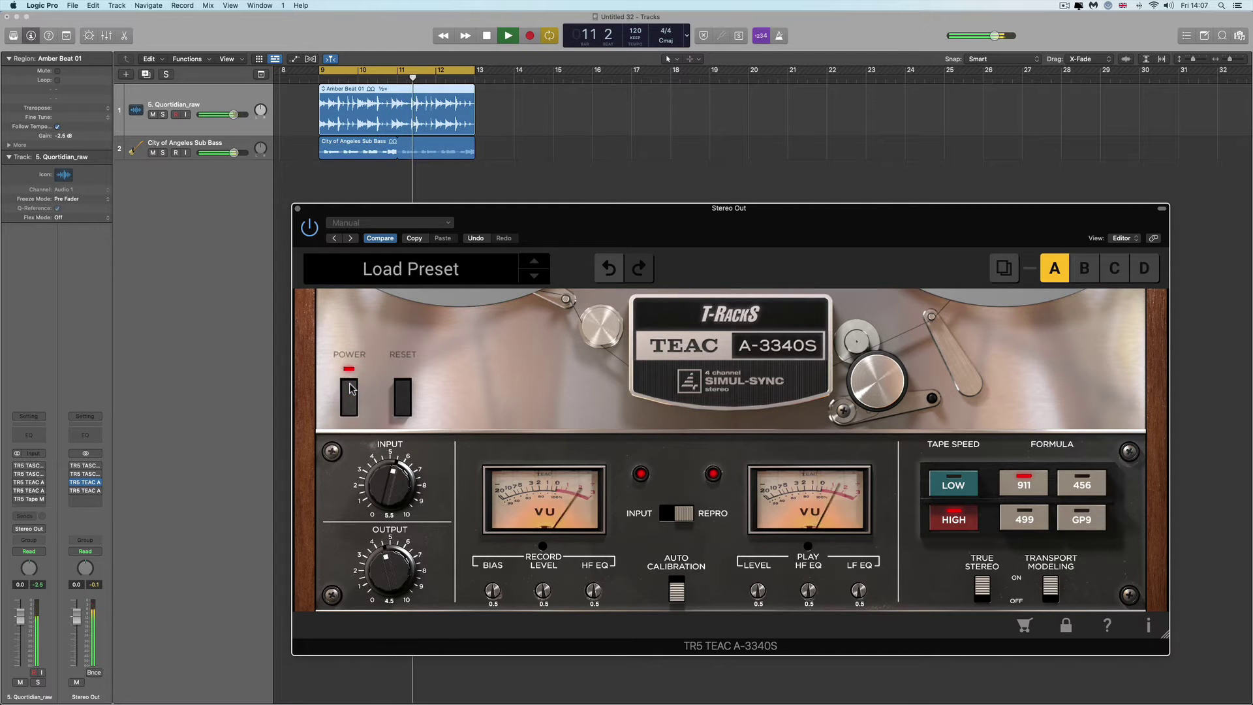
# Set the A-3340S's input to 5.3 and compare the playing mix with its power off and on.
pyautogui.press('space')
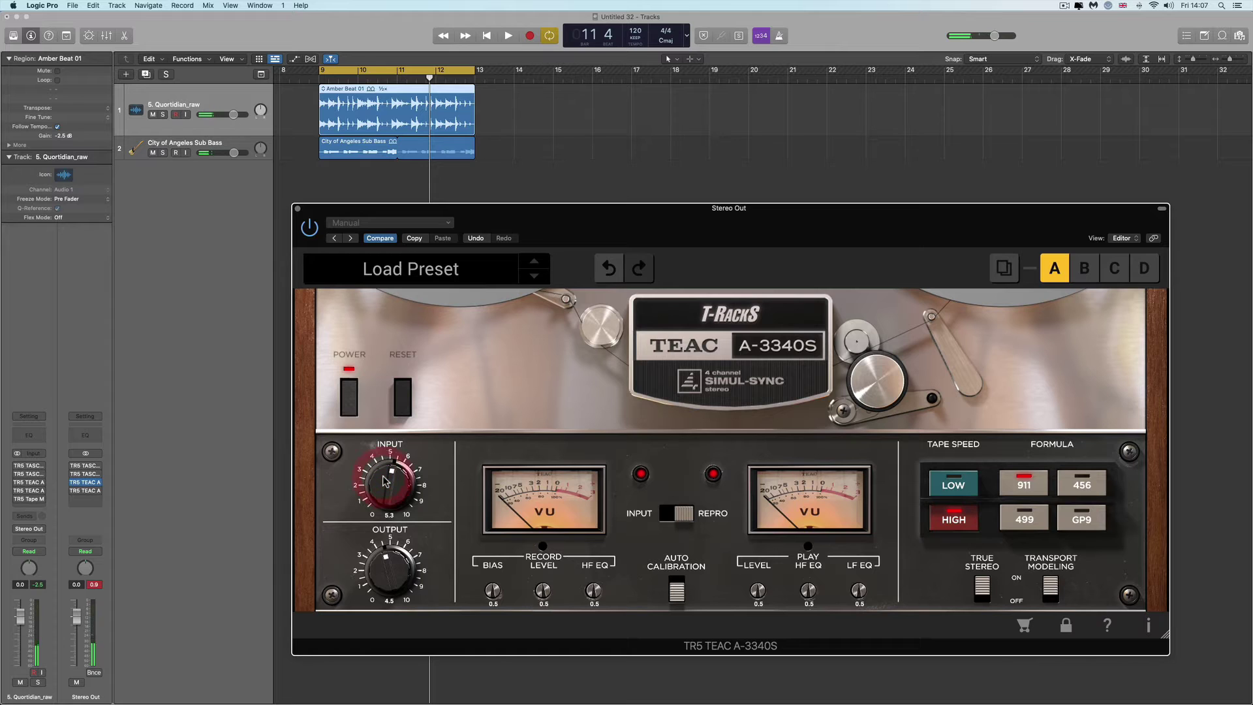
pyautogui.press('space')
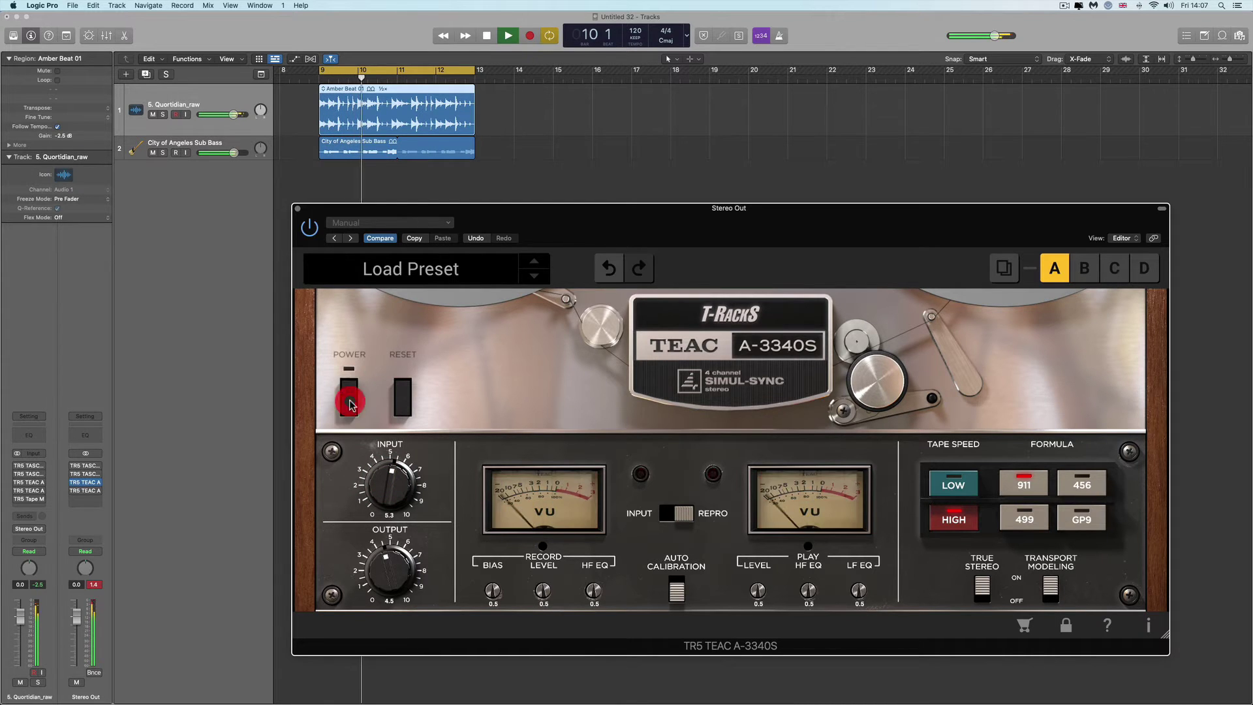
pyautogui.click(350, 401)
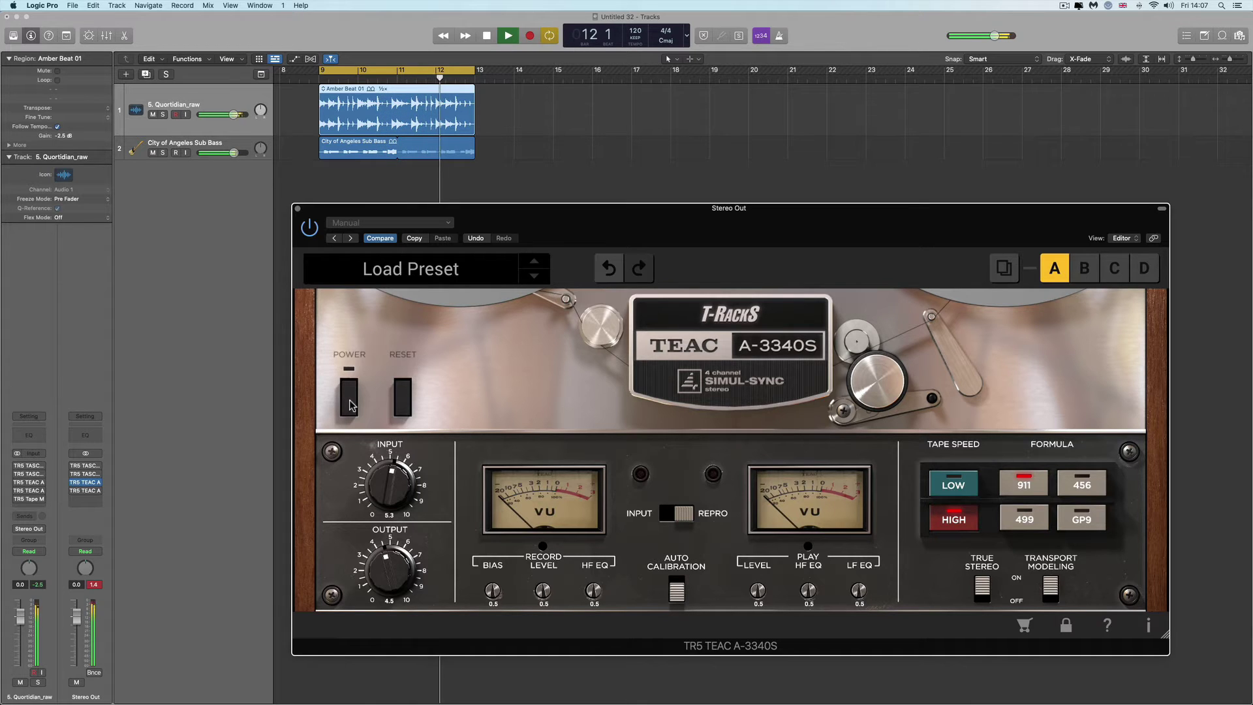
pyautogui.click(350, 401)
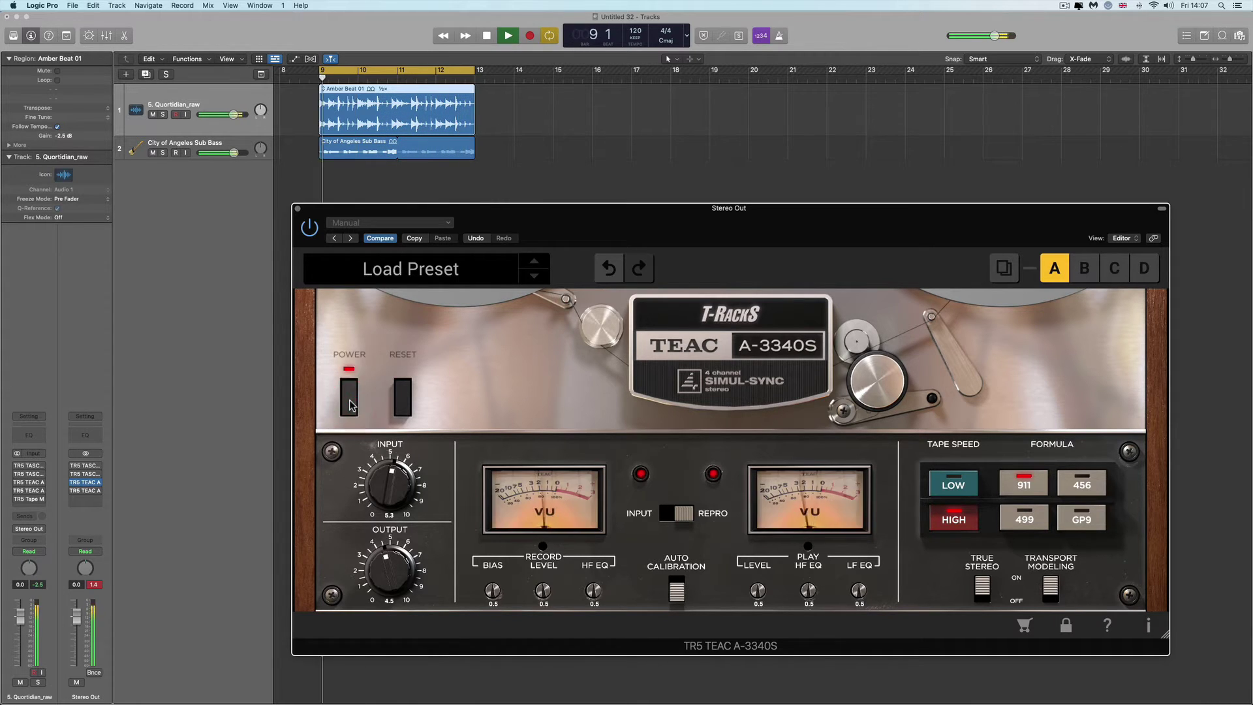
# Restart the mix from the loop start and drive the A-3340S harder with input at 8.2 and output at 3.1.
pyautogui.press('space')
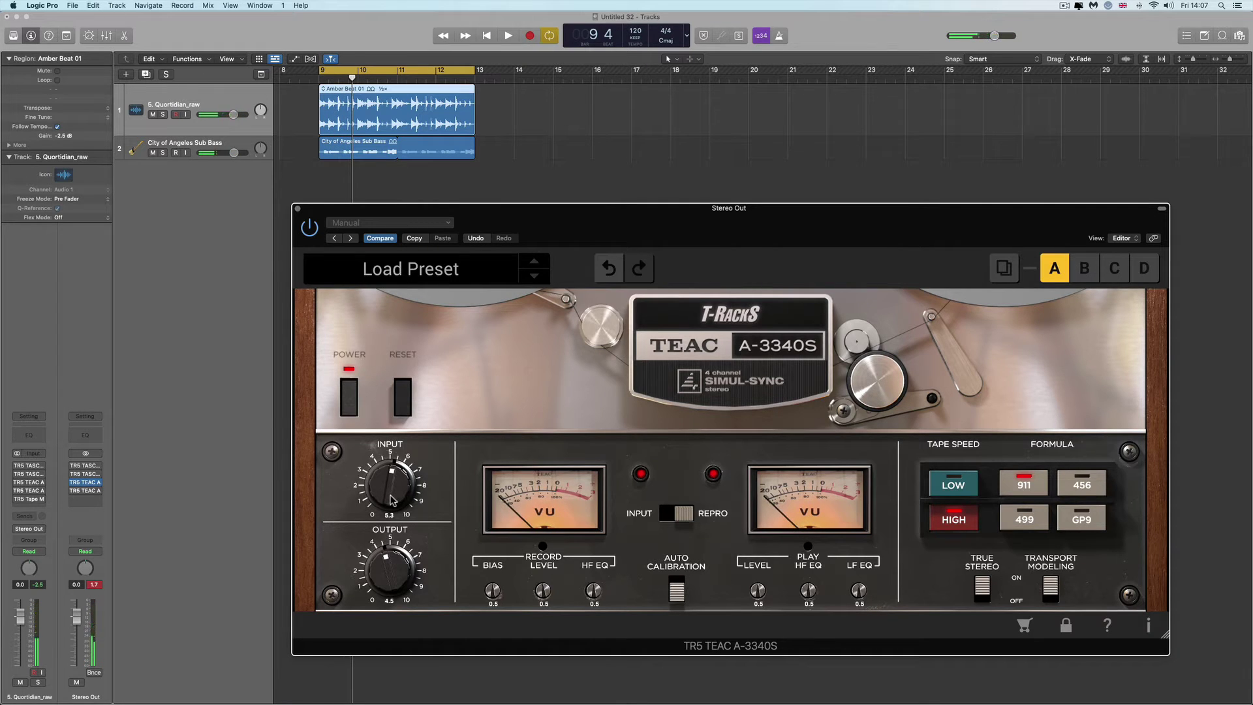
pyautogui.press('space')
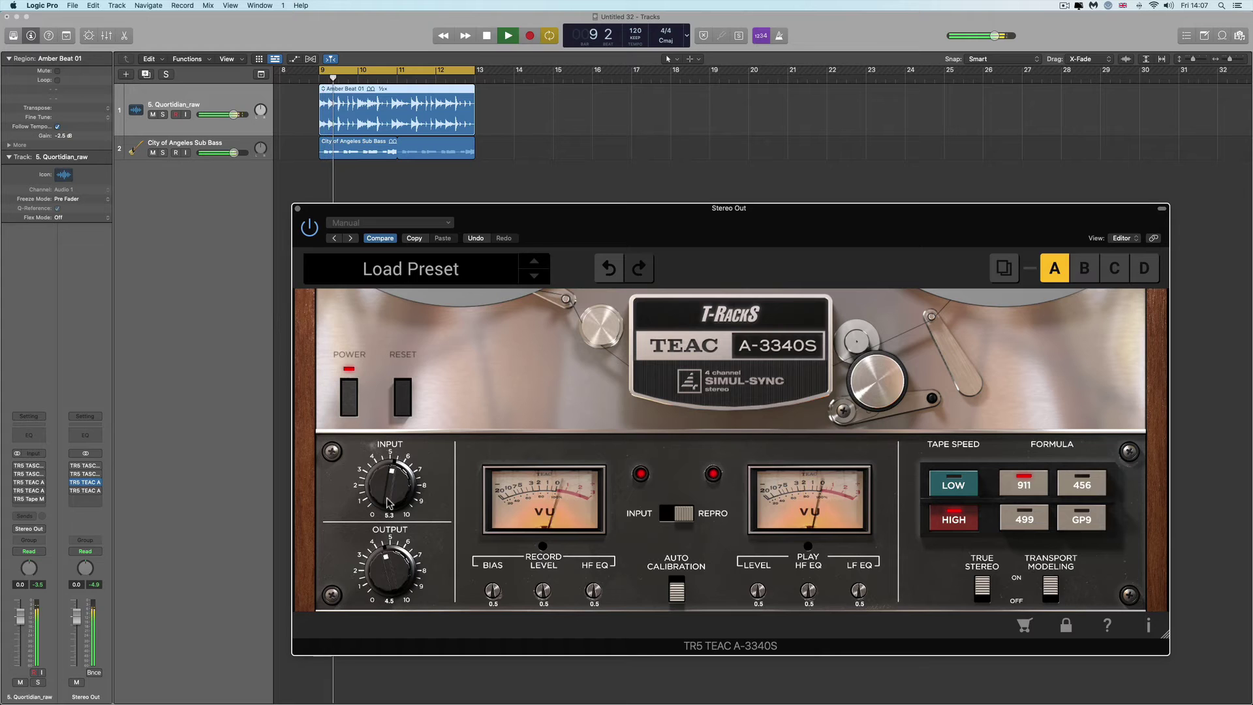
pyautogui.moveTo(389, 502); pyautogui.dragTo(388, 512)
pyautogui.moveTo(389, 569); pyautogui.dragTo(393, 620)
pyautogui.moveTo(386, 465); pyautogui.dragTo(386, 446)
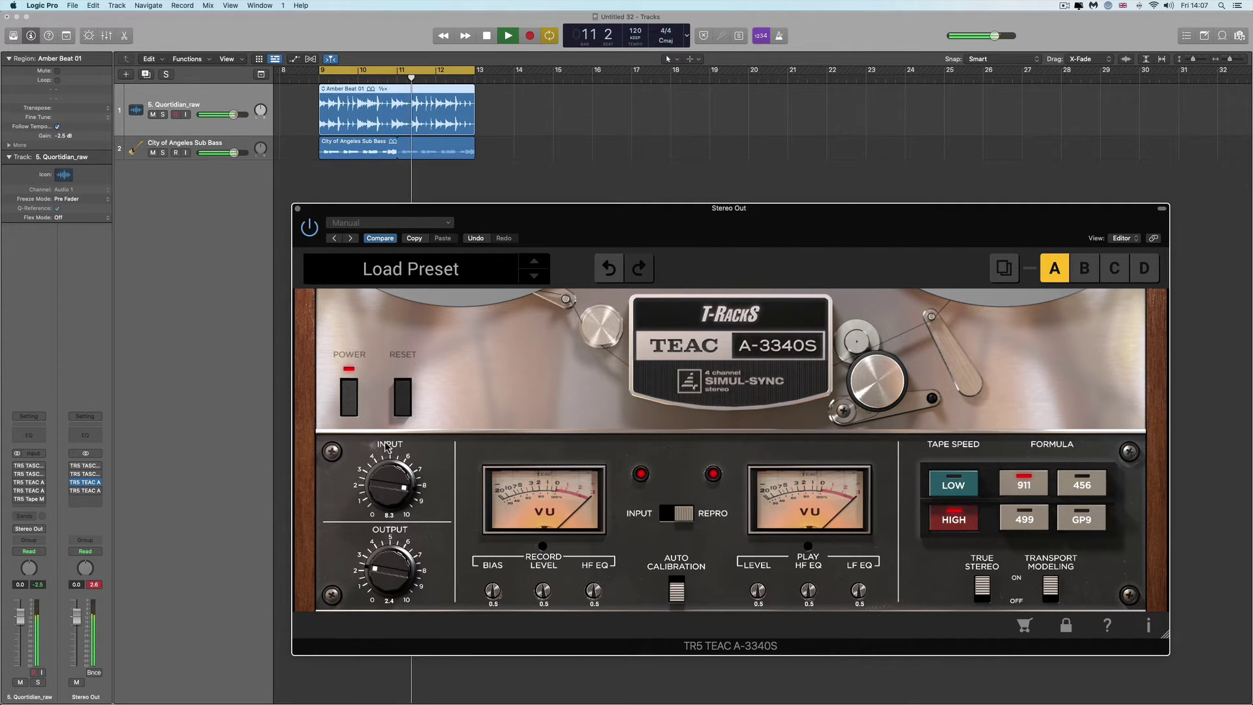
pyautogui.moveTo(389, 574); pyautogui.dragTo(385, 566)
# Compare the playing mix with the A-3340S powered off and on, trimming its output to 3.0.
pyautogui.click(352, 413)
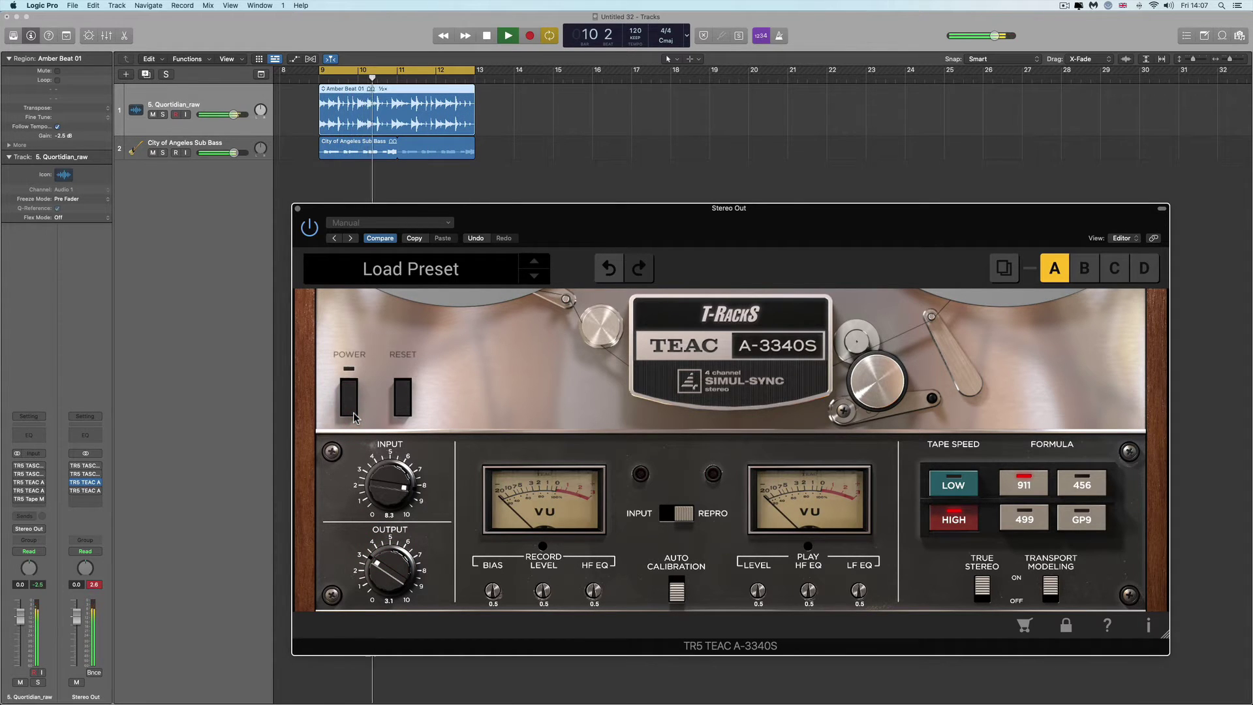
pyautogui.click(354, 413)
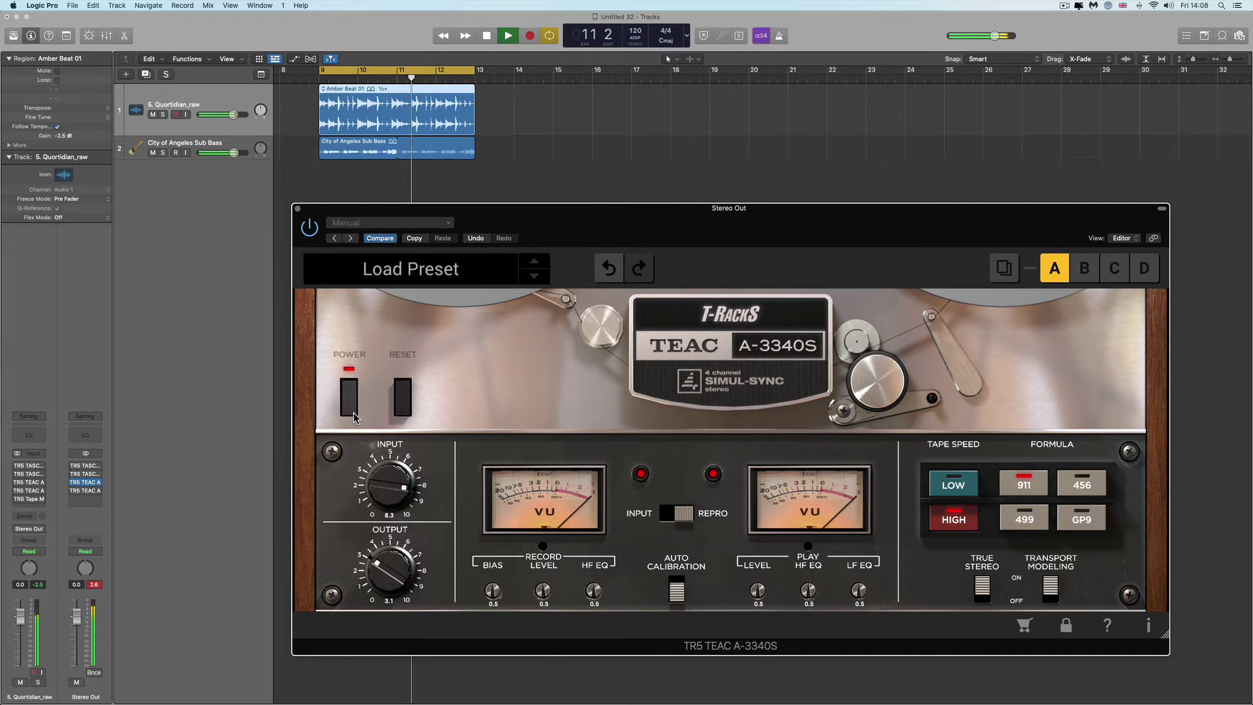
pyautogui.moveTo(390, 574); pyautogui.dragTo(389, 577)
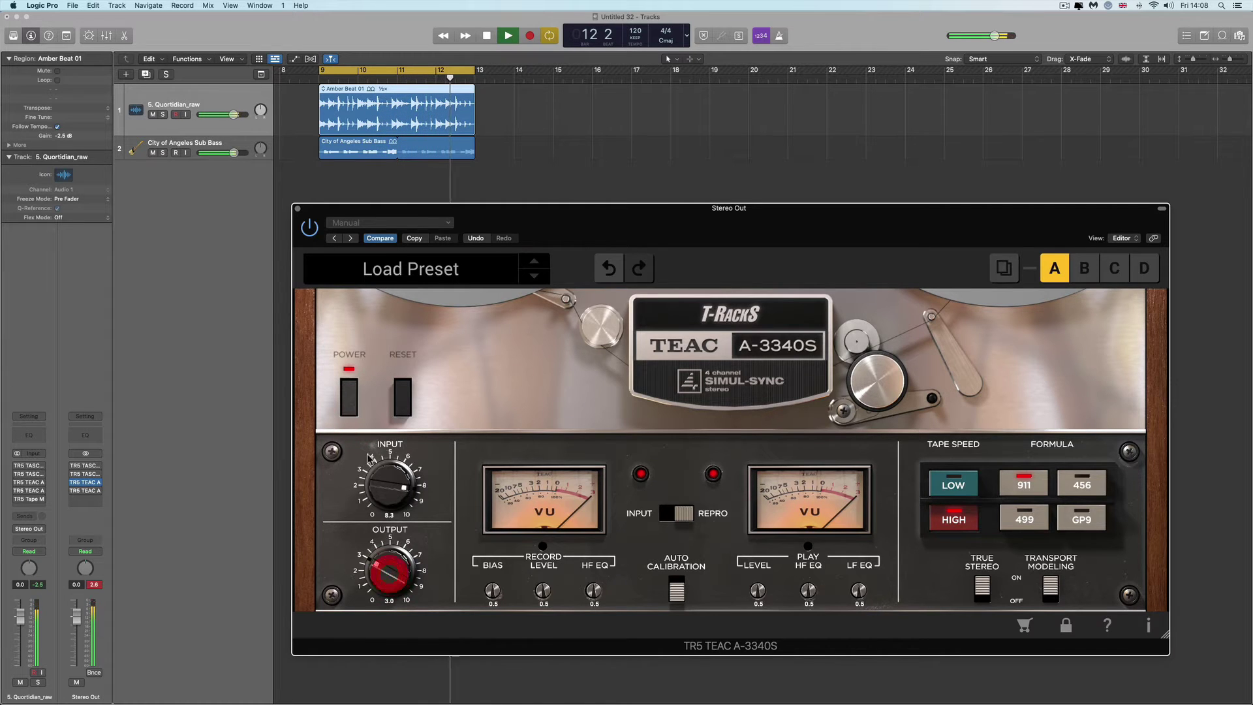
pyautogui.click(352, 411)
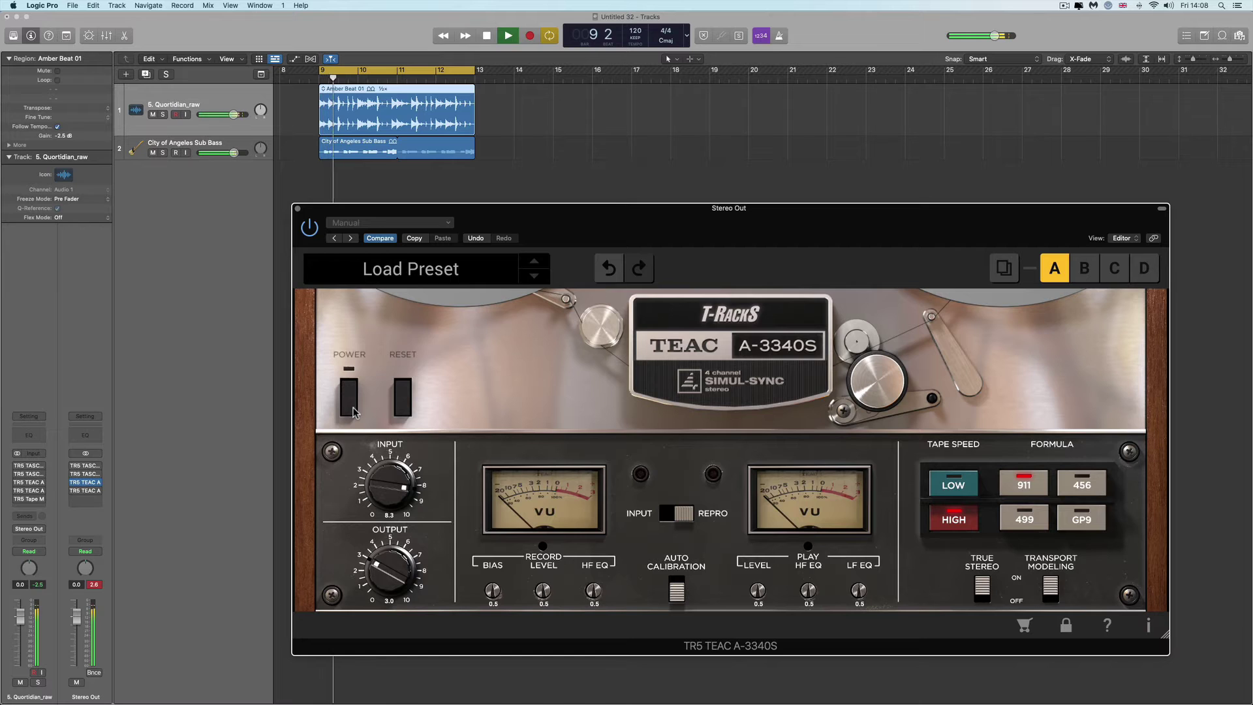
pyautogui.click(354, 412)
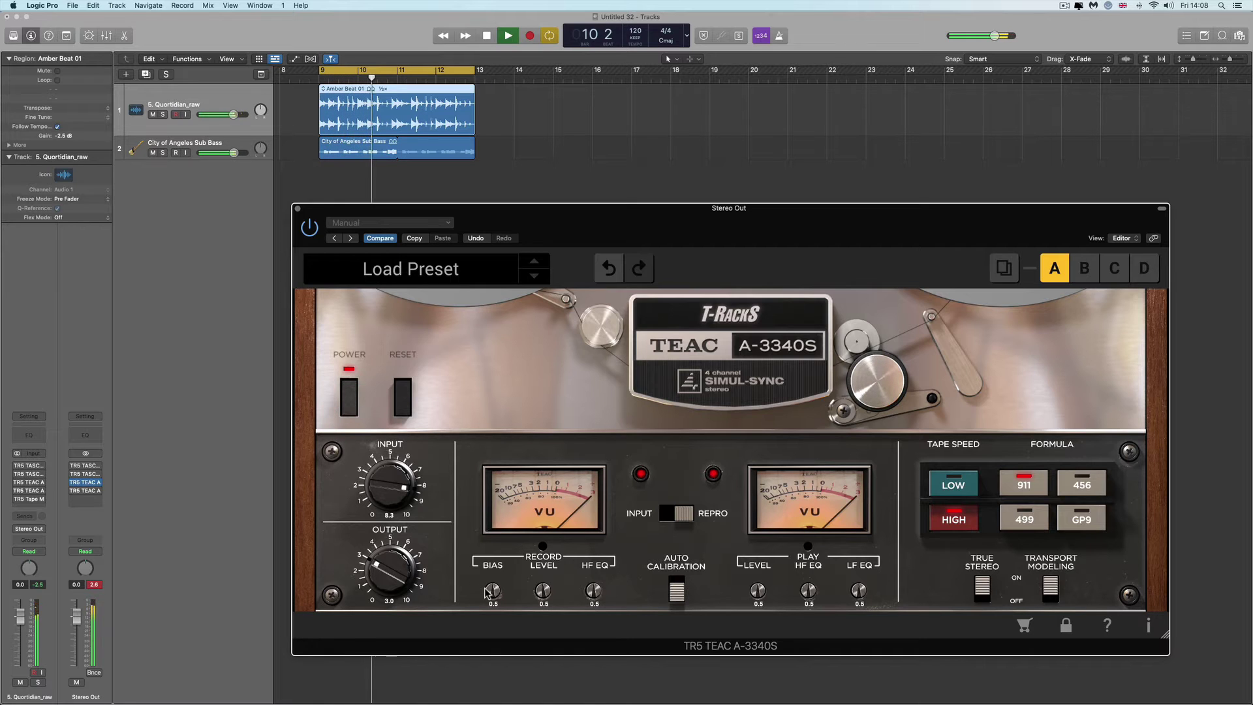
# Compare the A-3340S off and on with bias at 0.7 and output at 2.7, restoring bias to 0.5 and output to 2.8.
pyautogui.moveTo(494, 595); pyautogui.dragTo(488, 539)
pyautogui.moveTo(373, 560); pyautogui.dragTo(372, 567)
pyautogui.click(349, 408)
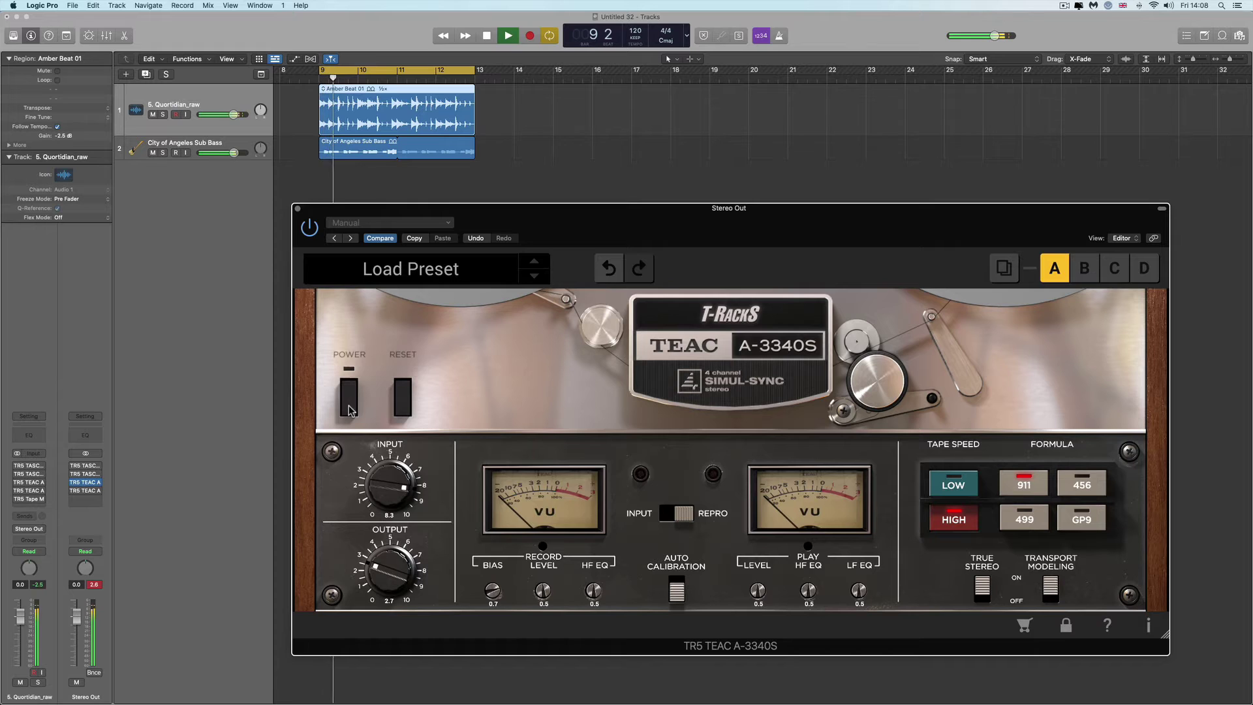
pyautogui.click(350, 407)
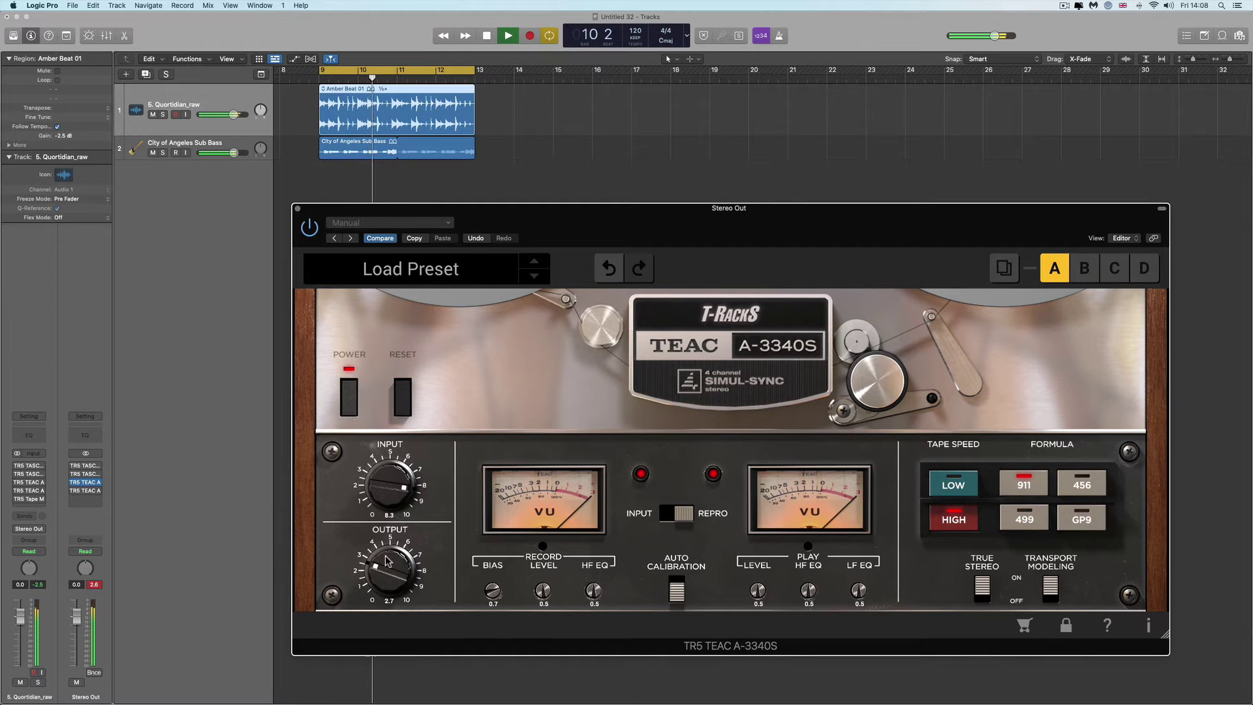
pyautogui.moveTo(387, 560); pyautogui.dragTo(387, 557)
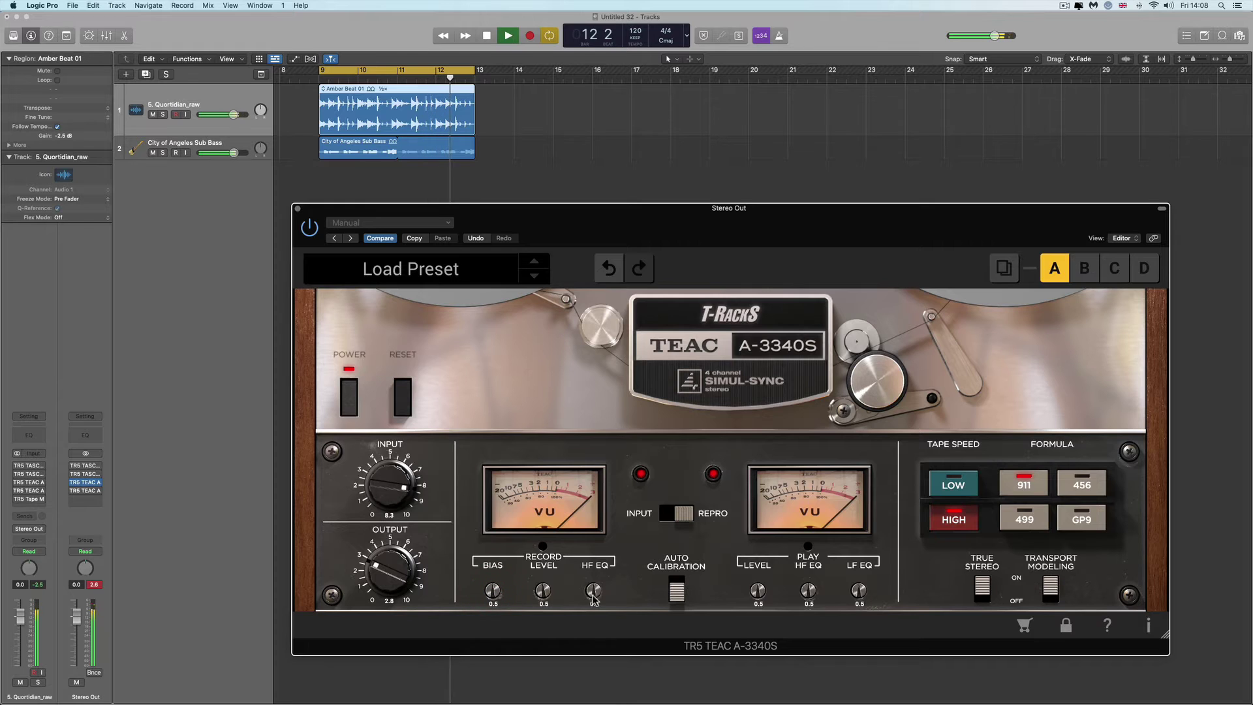
# Raise the record HF EQ to 1.0 and compare the playing mix with the A-3340S powered off and on.
pyautogui.moveTo(594, 593); pyautogui.dragTo(579, 470)
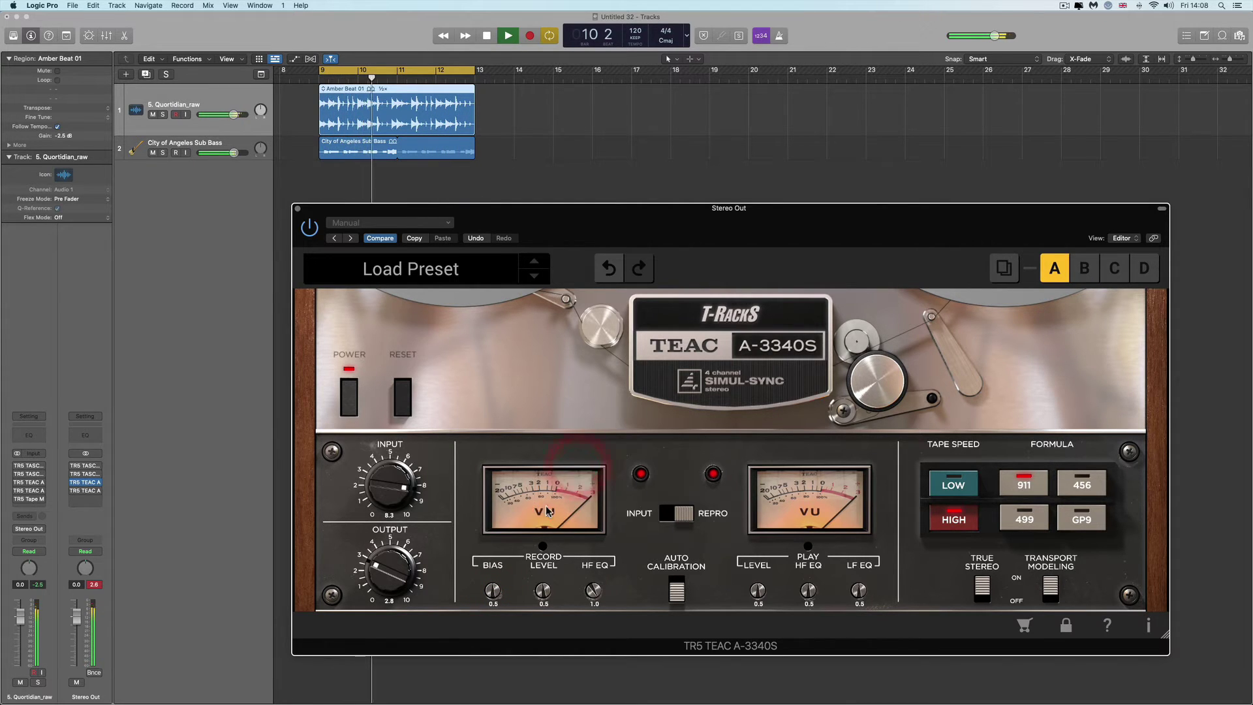
pyautogui.click(350, 408)
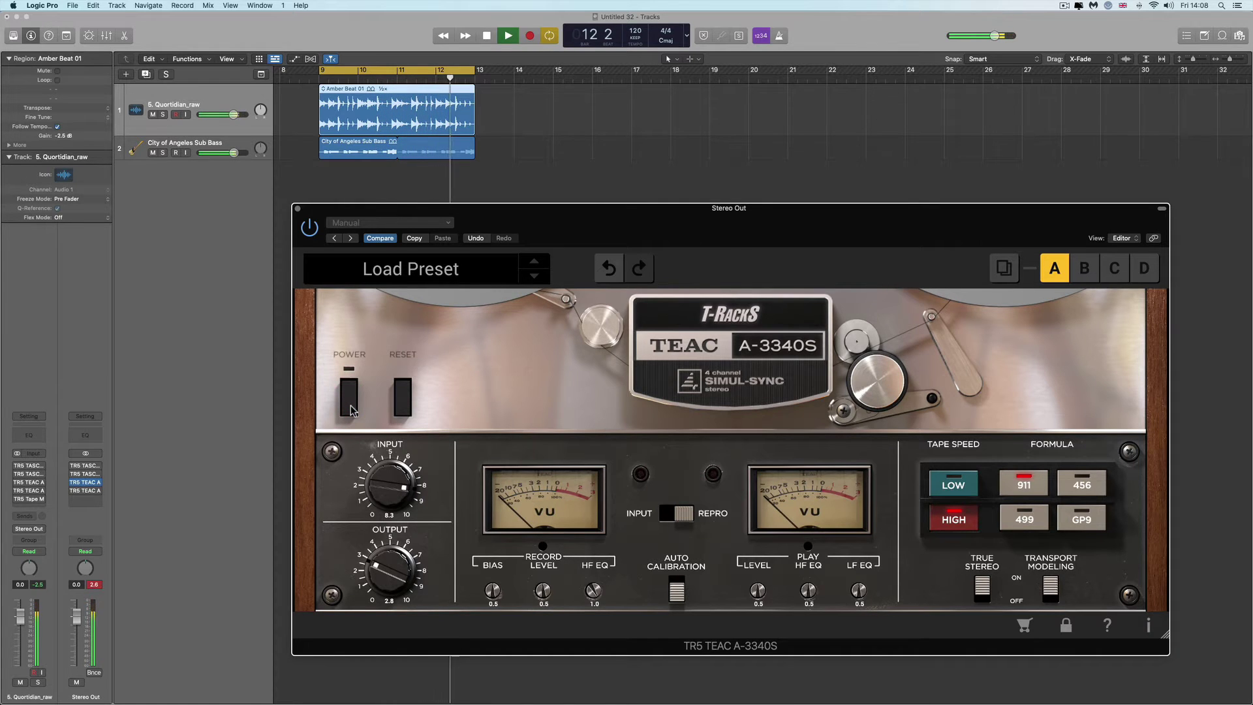
pyautogui.click(350, 409)
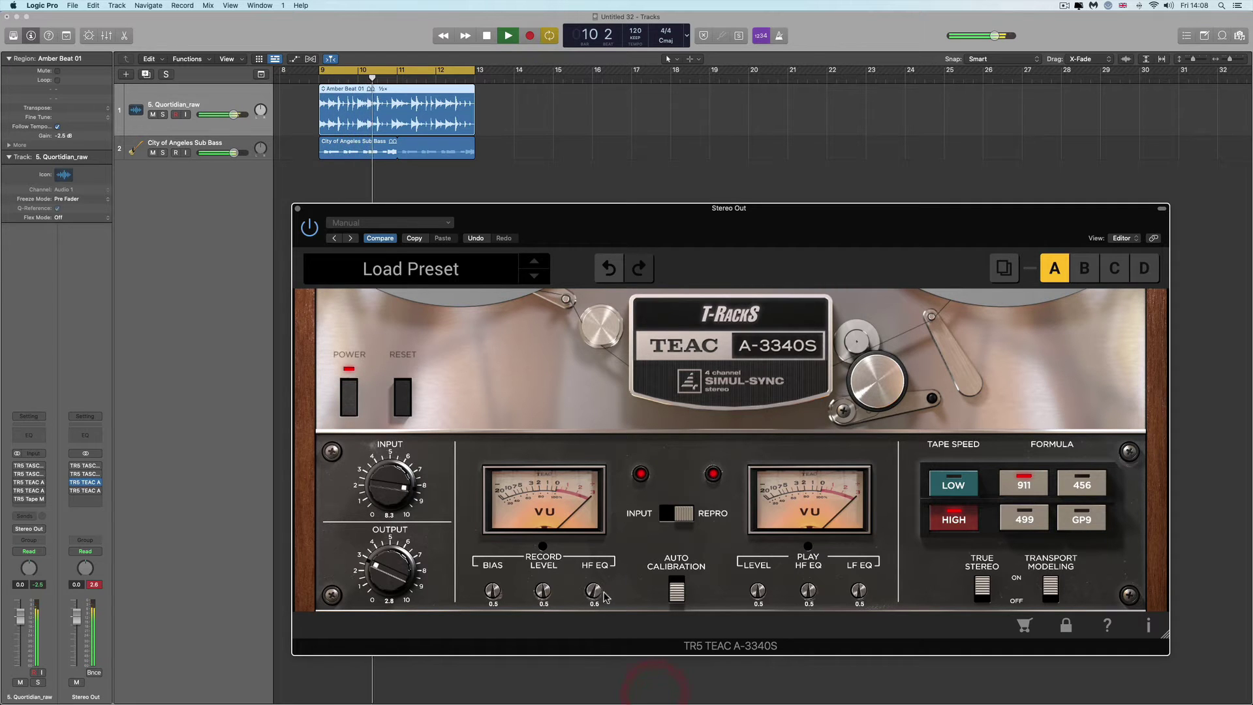
# Compare the A-3340S off and on with record HF EQ at 0.0 and output at 2.9, resetting the EQ to 0.5 and stopping playback.
pyautogui.moveTo(593, 591); pyautogui.dragTo(605, 672)
pyautogui.scroll(1, 382, 559)
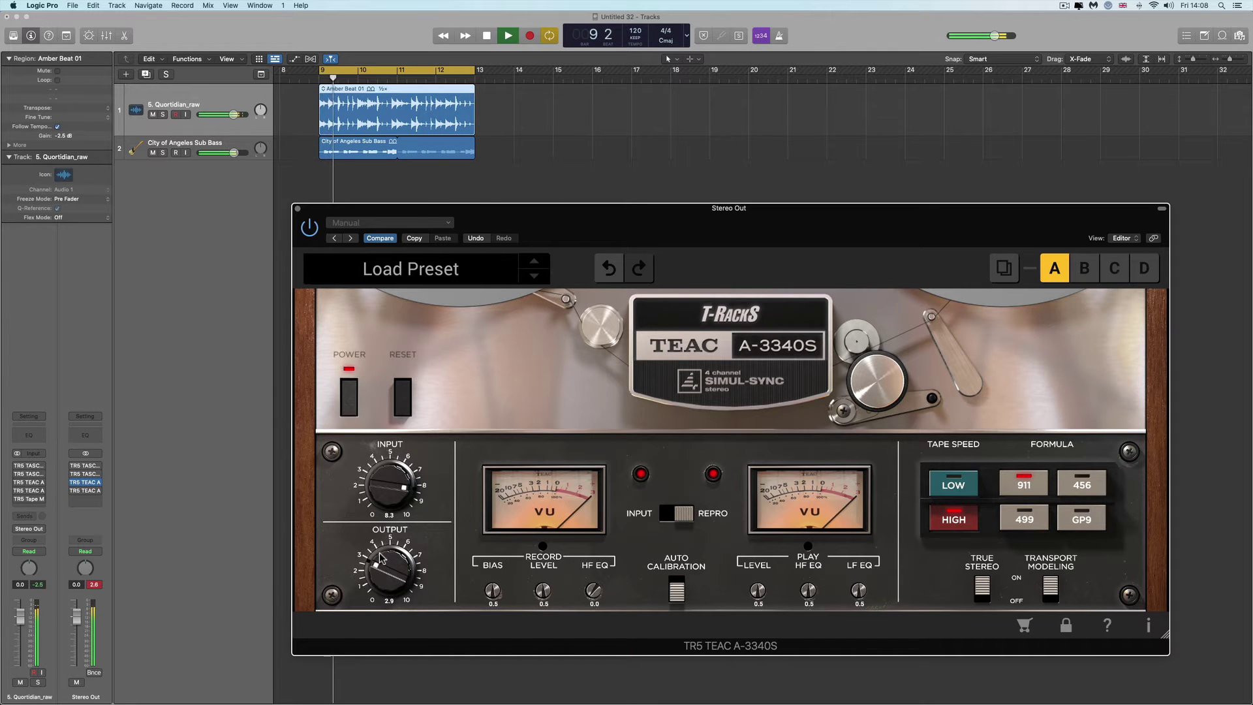
pyautogui.click(348, 404)
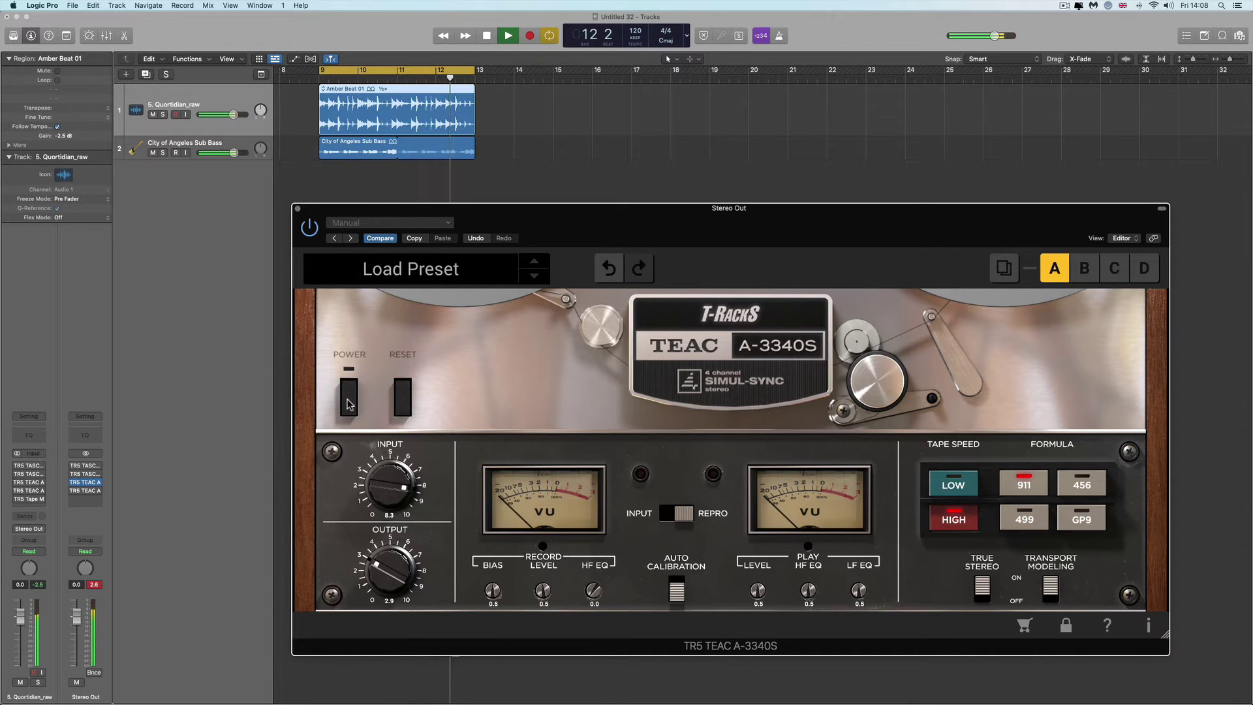
pyautogui.click(348, 403)
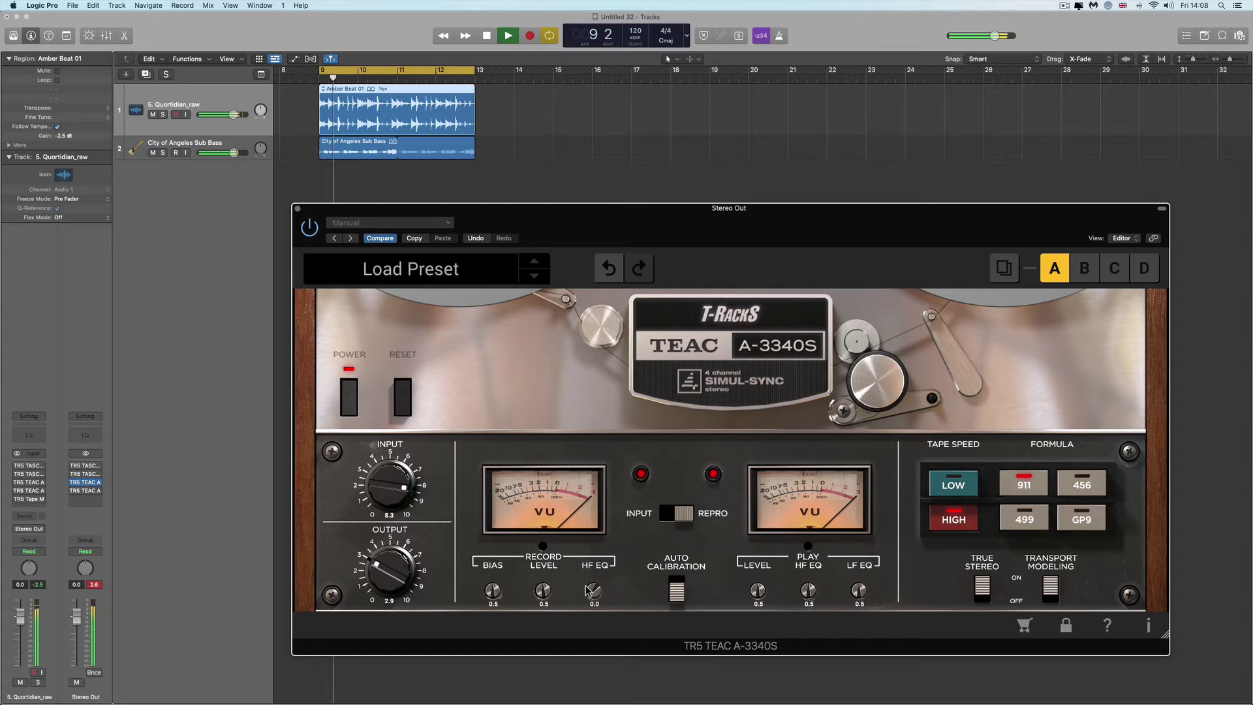
pyautogui.press('space')
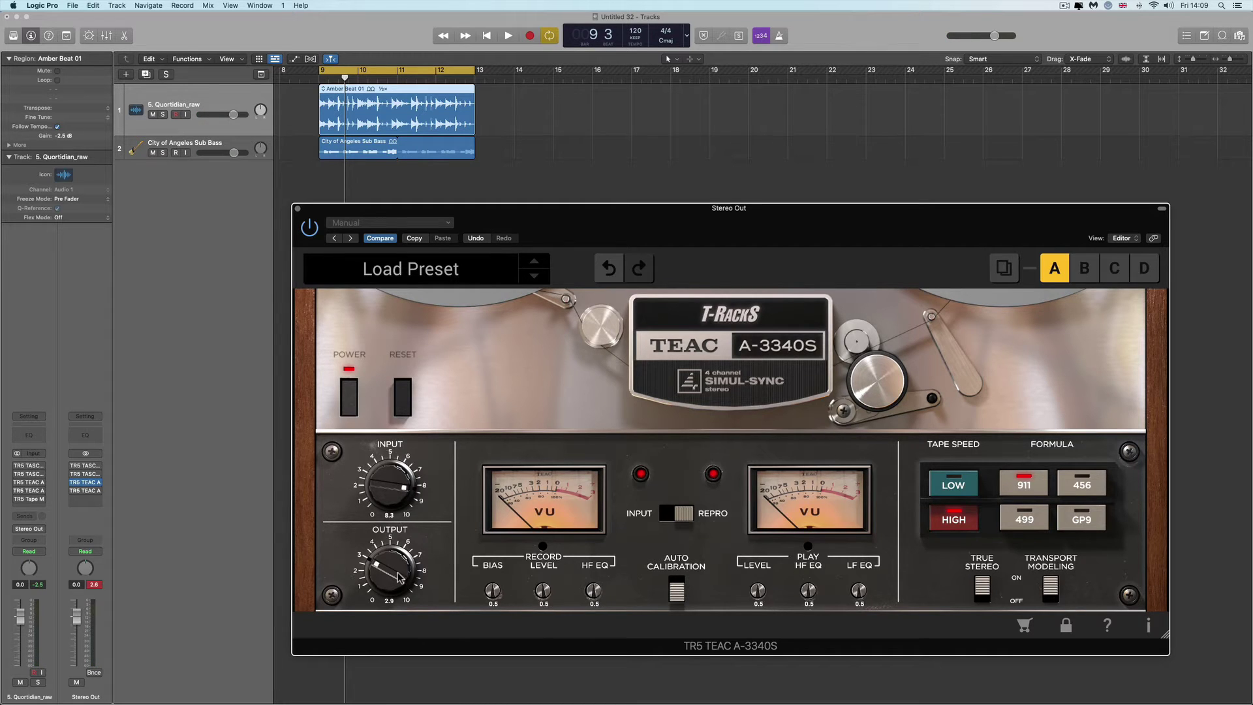
# Play the mix with record level at 0.6 and output at 2.4, compare power off and on, and stop with record level reset to 0.5.
pyautogui.press('space')
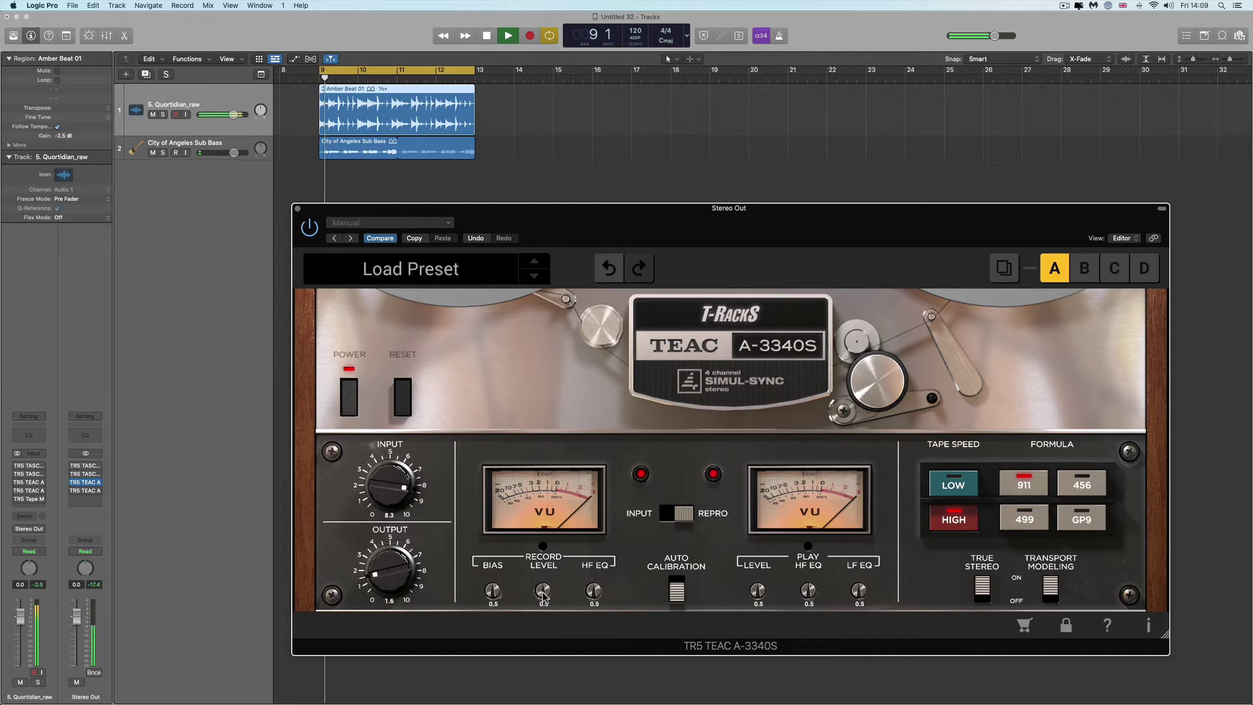
pyautogui.moveTo(543, 593); pyautogui.dragTo(545, 560)
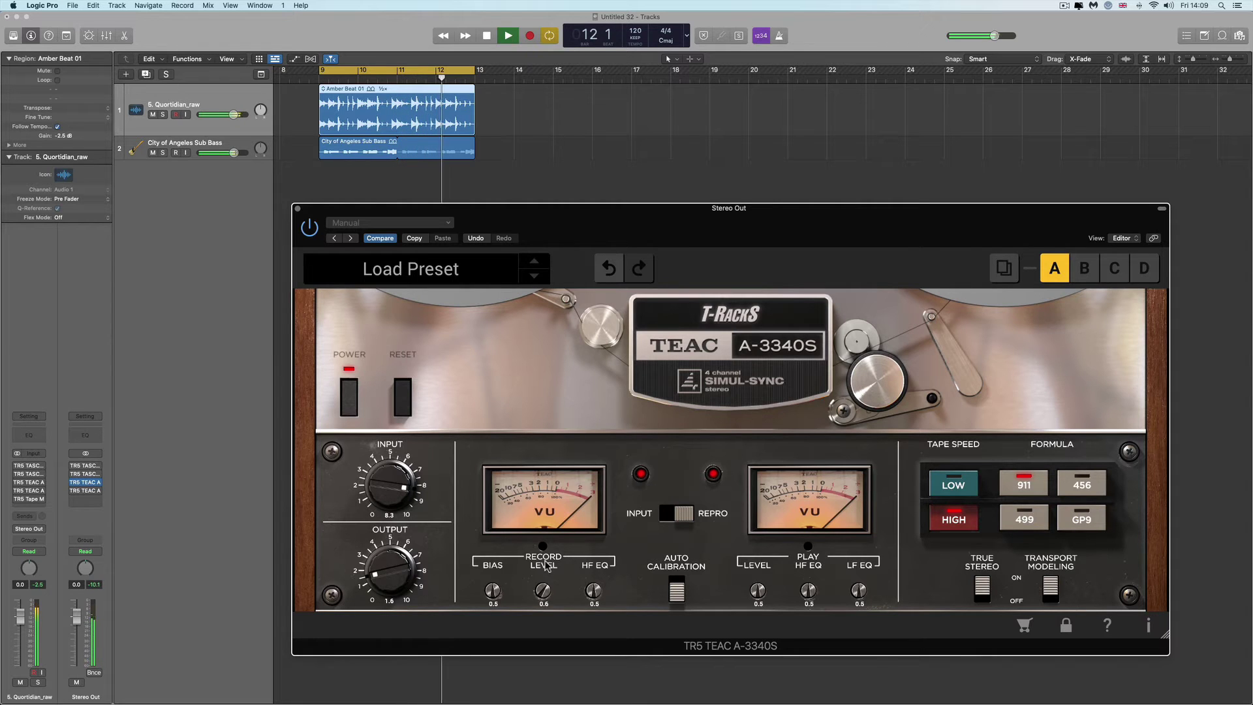
pyautogui.moveTo(400, 585); pyautogui.dragTo(395, 552)
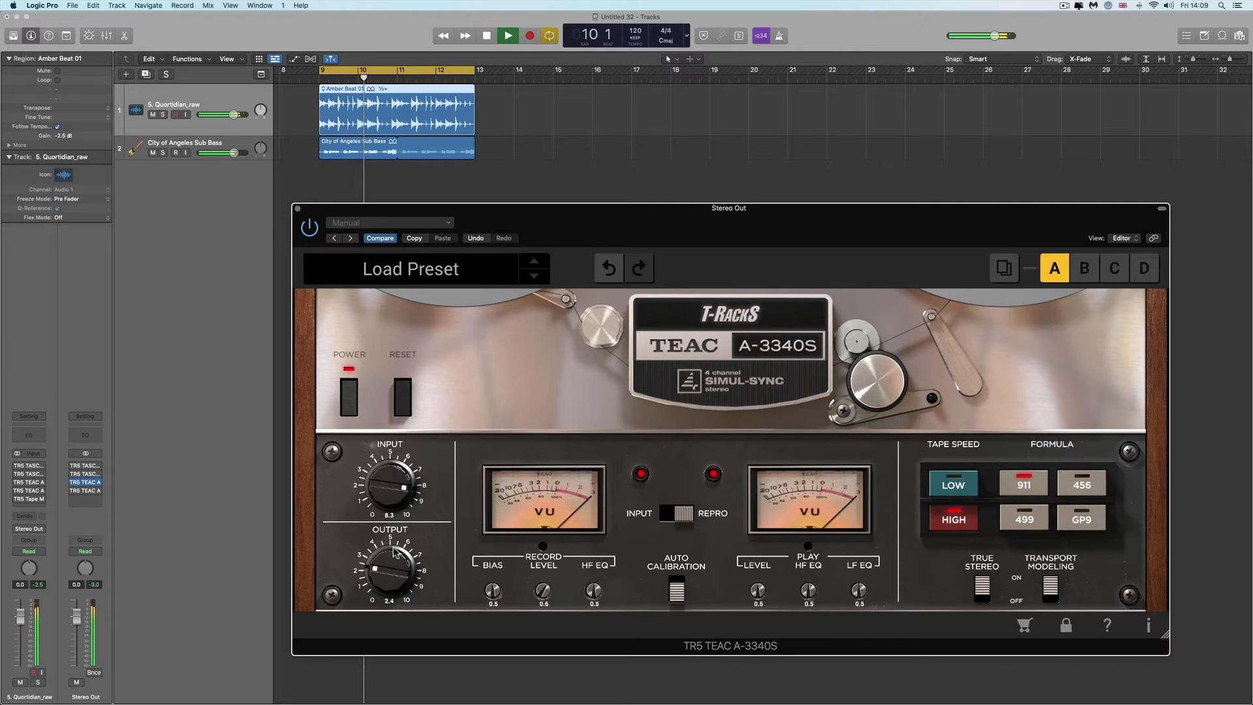
pyautogui.click(350, 400)
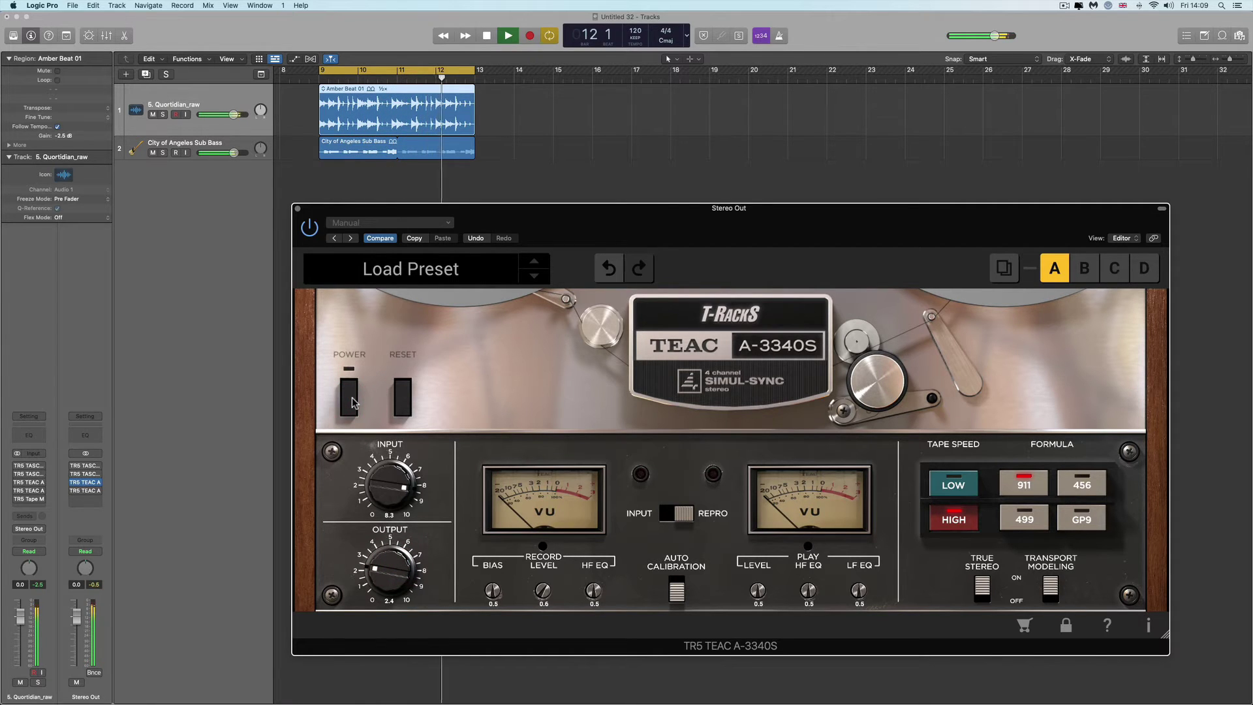
pyautogui.click(351, 399)
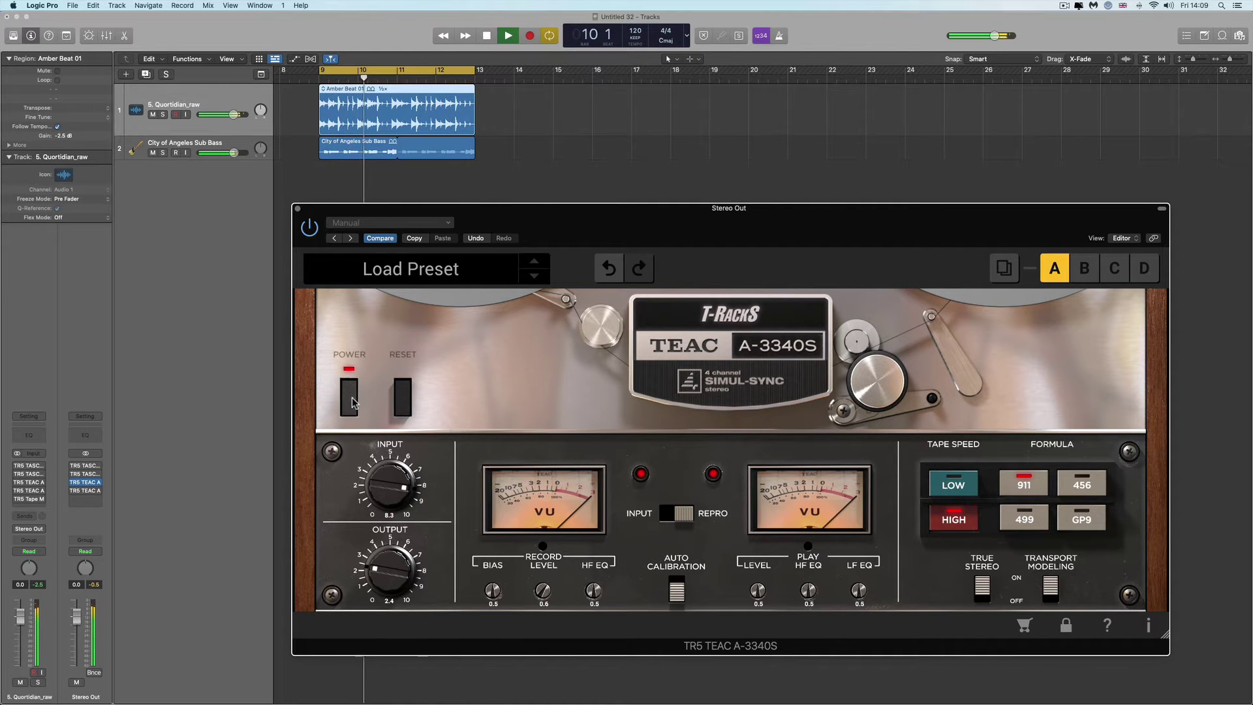
pyautogui.press('space')
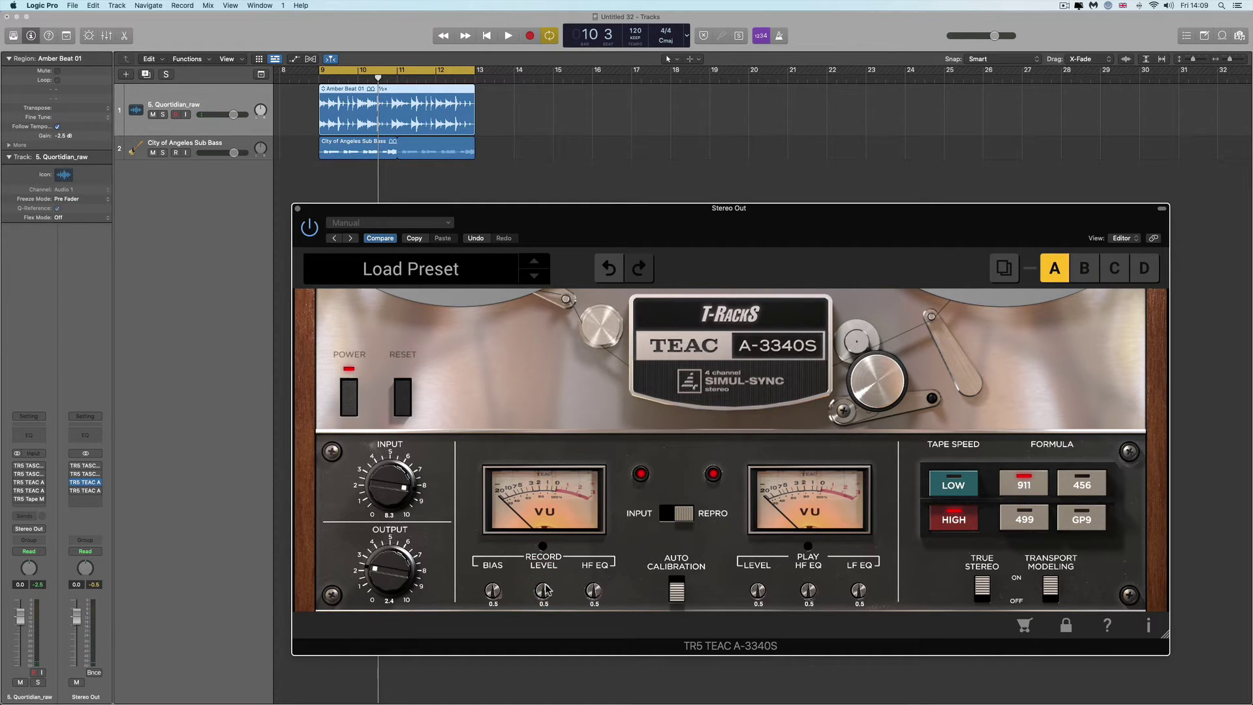
# Replay the mix with the A-3340S's output at 3.0 and input at 8.5, comparing its power off and on.
pyautogui.press('space')
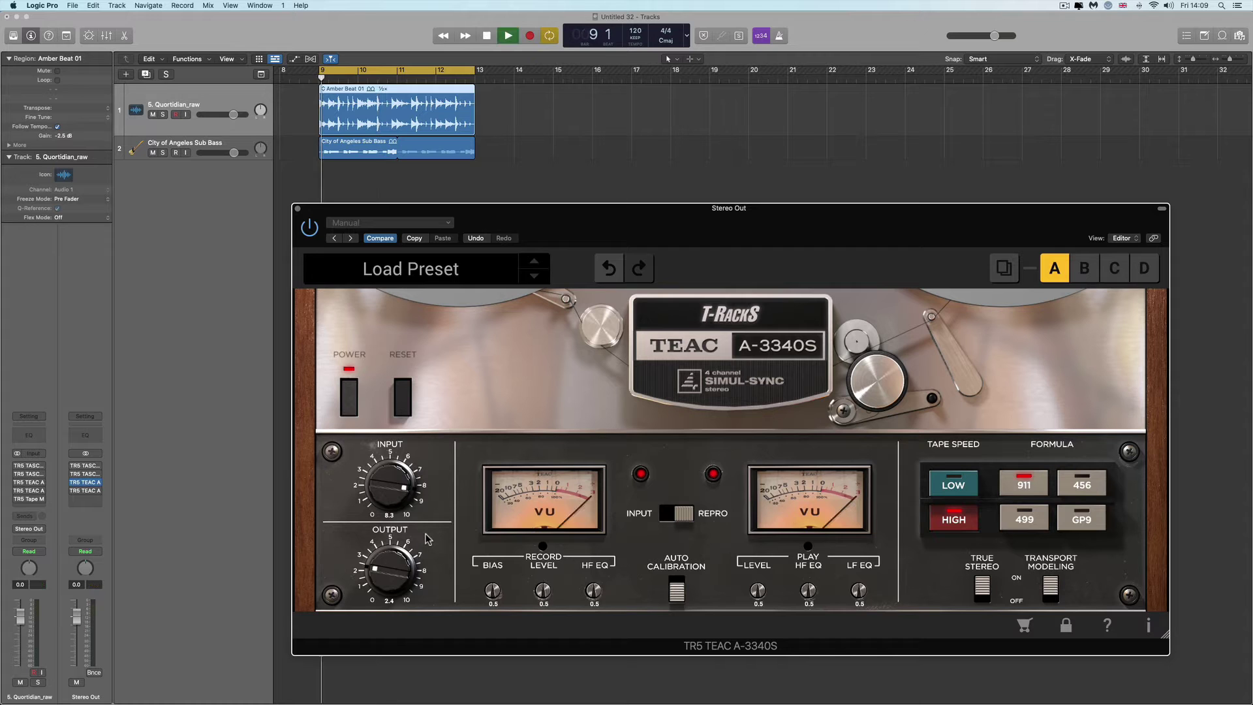
pyautogui.moveTo(394, 562); pyautogui.dragTo(394, 555)
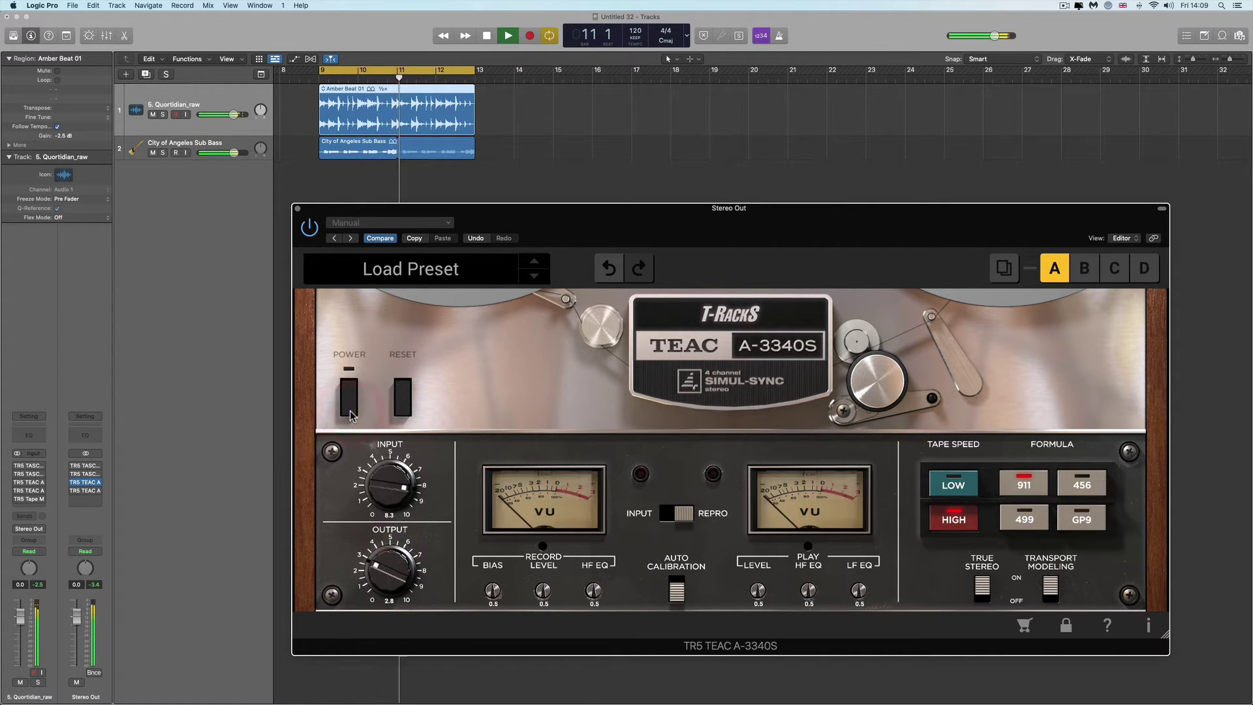
pyautogui.click(350, 410)
pyautogui.moveTo(382, 569); pyautogui.dragTo(382, 568)
pyautogui.click(381, 568)
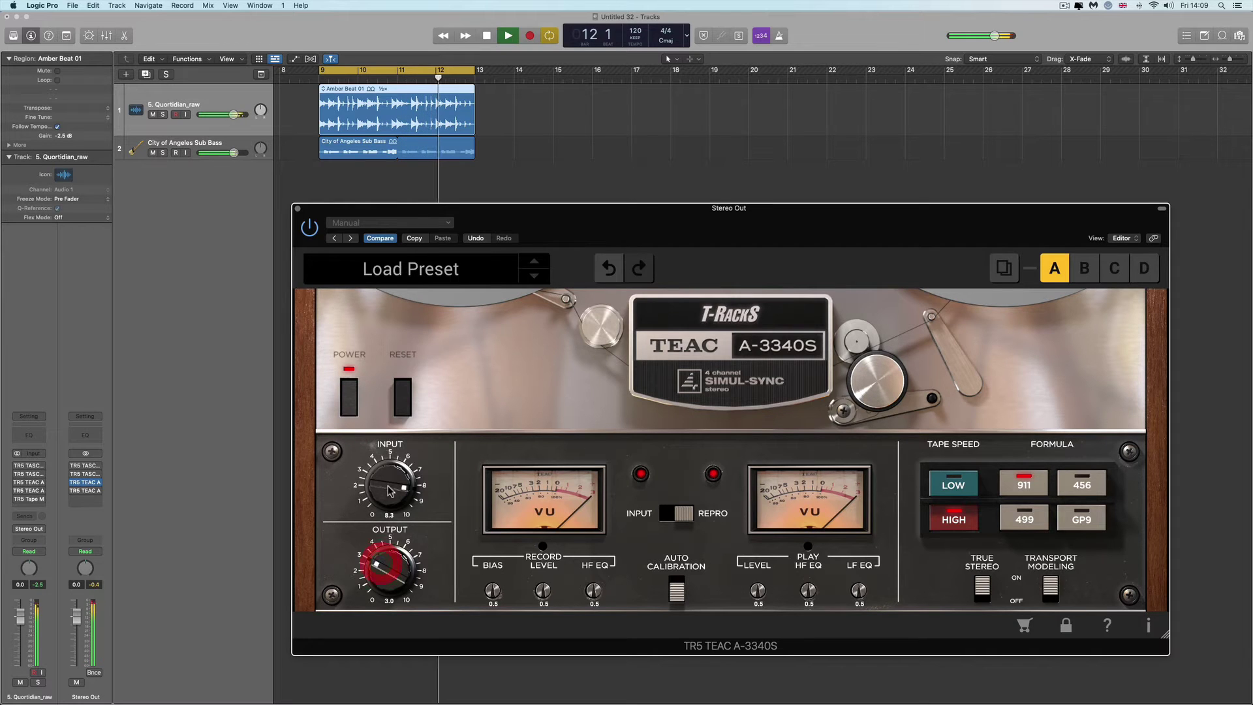
pyautogui.moveTo(382, 491); pyautogui.dragTo(383, 486)
pyautogui.click(350, 406)
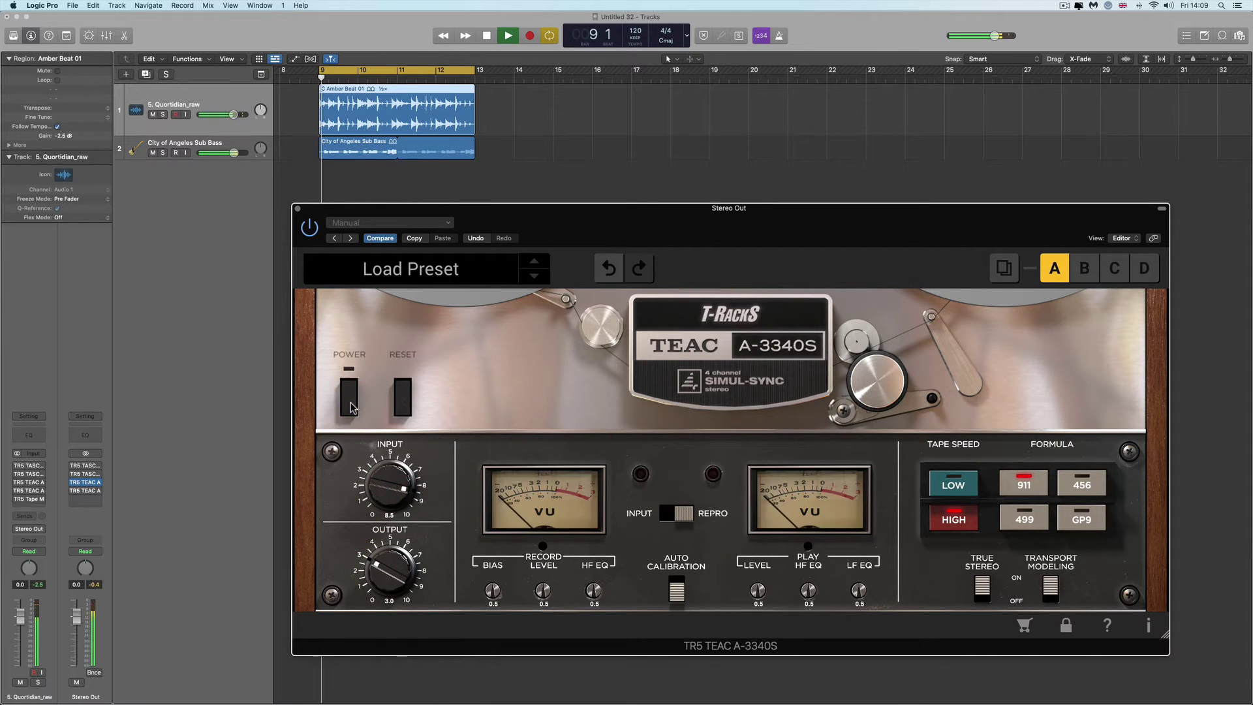
pyautogui.click(350, 407)
# Switch the tape formula to 456 and replay the mix with input at 7.3 and output at 3.9.
pyautogui.click(1087, 490)
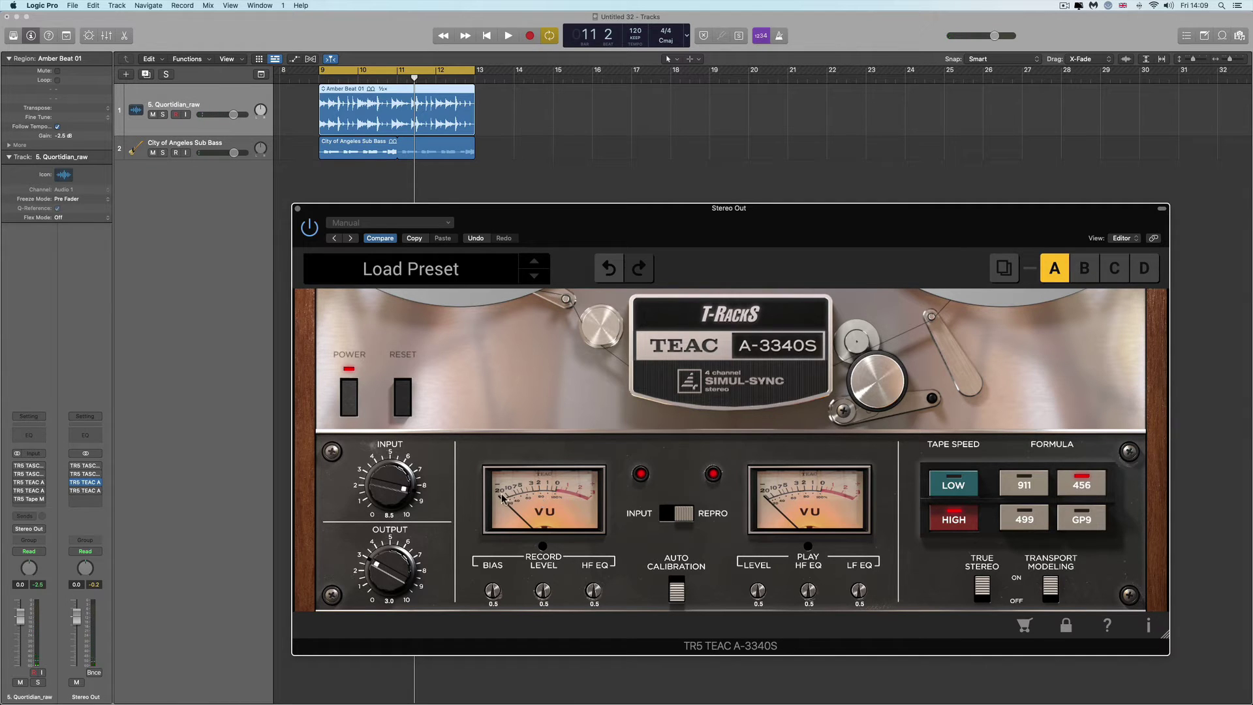
pyautogui.press('space')
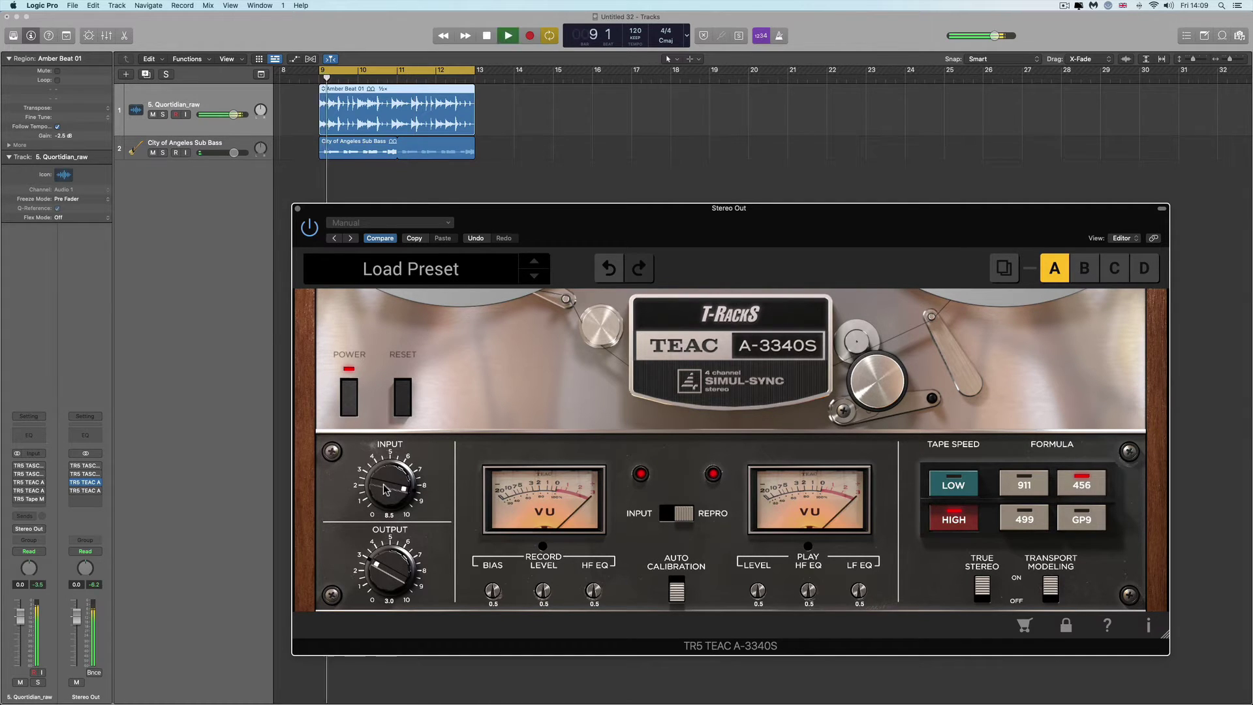
pyautogui.moveTo(385, 490); pyautogui.dragTo(389, 520)
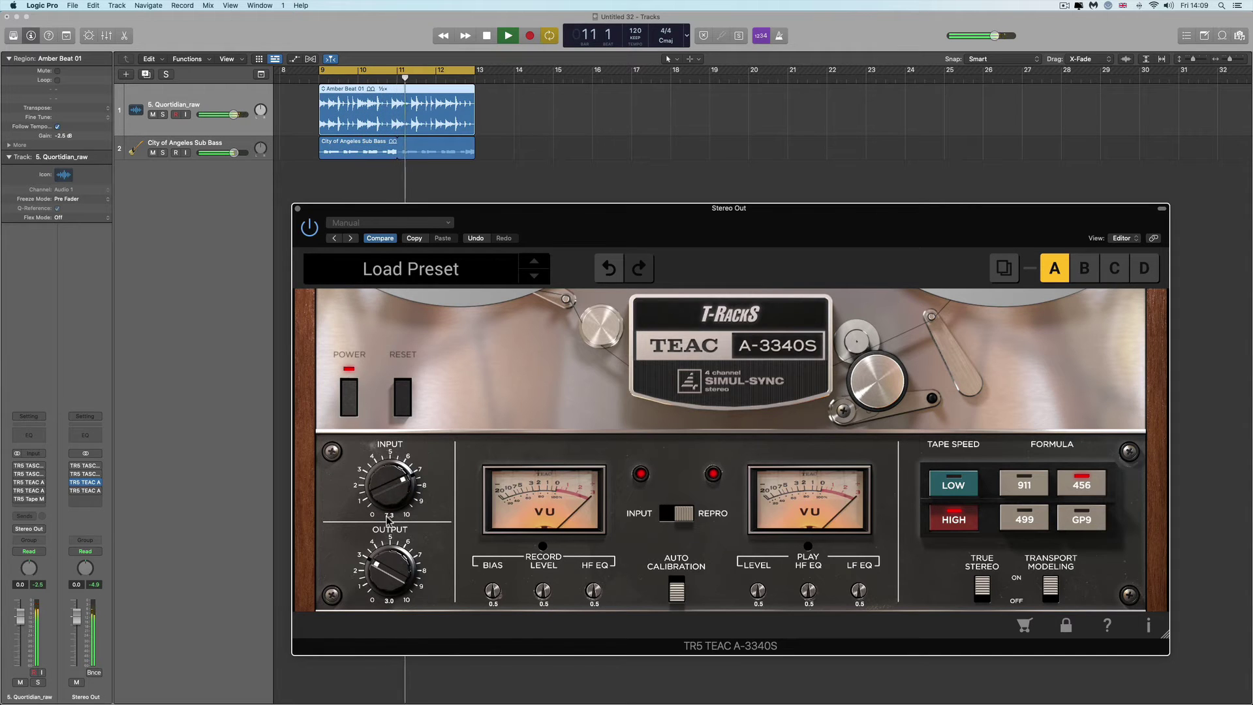
pyautogui.moveTo(390, 571); pyautogui.dragTo(392, 563)
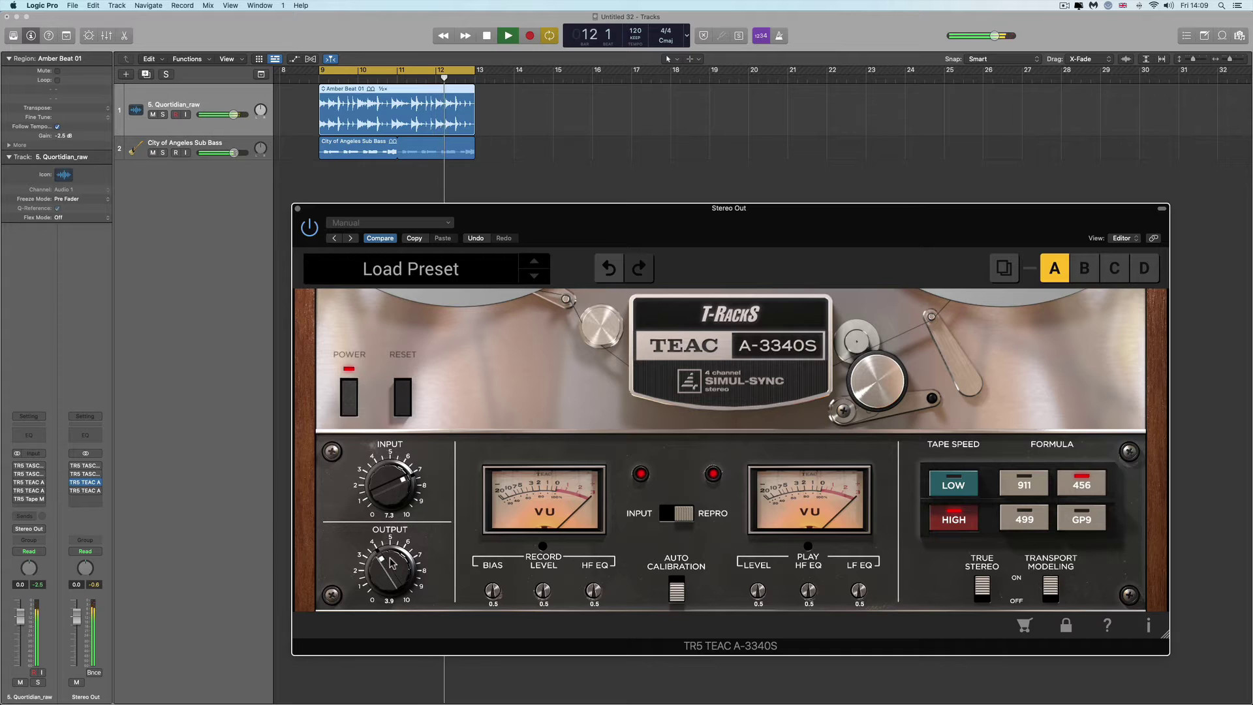
# Compare the 456 tape sound with the A-3340S off and on, trim the output to 3.6 and stop playback.
pyautogui.click(350, 409)
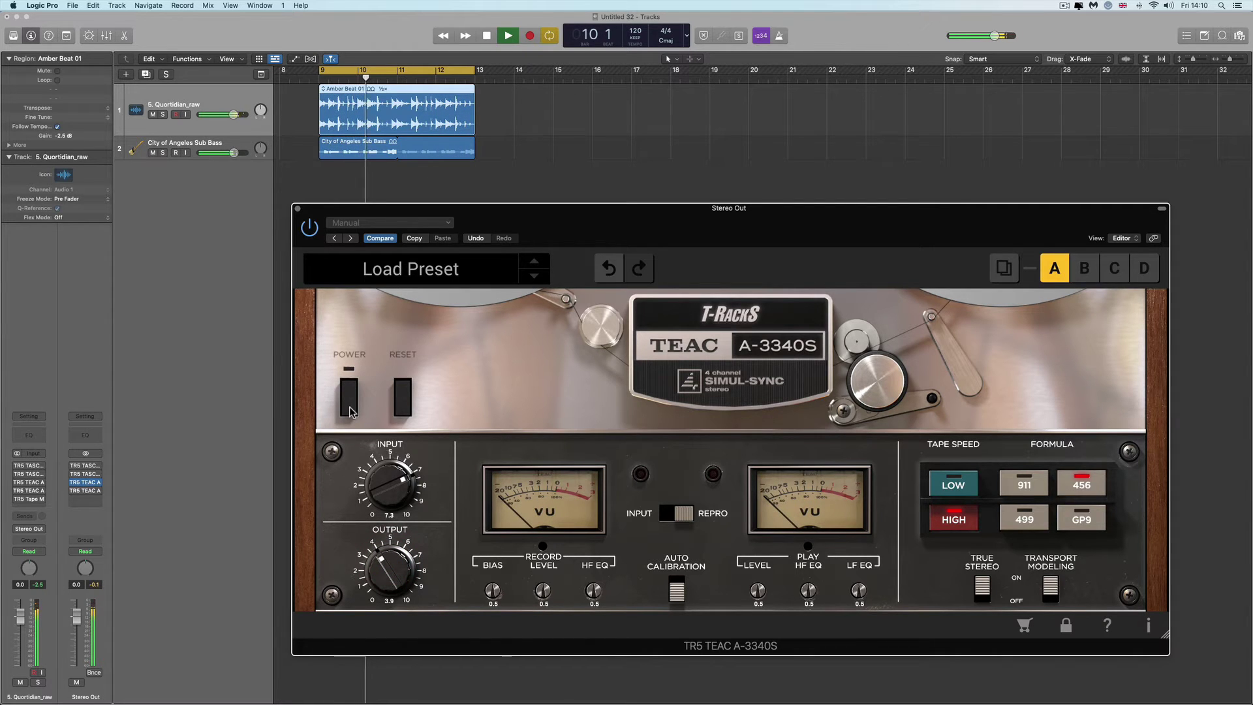
pyautogui.click(349, 408)
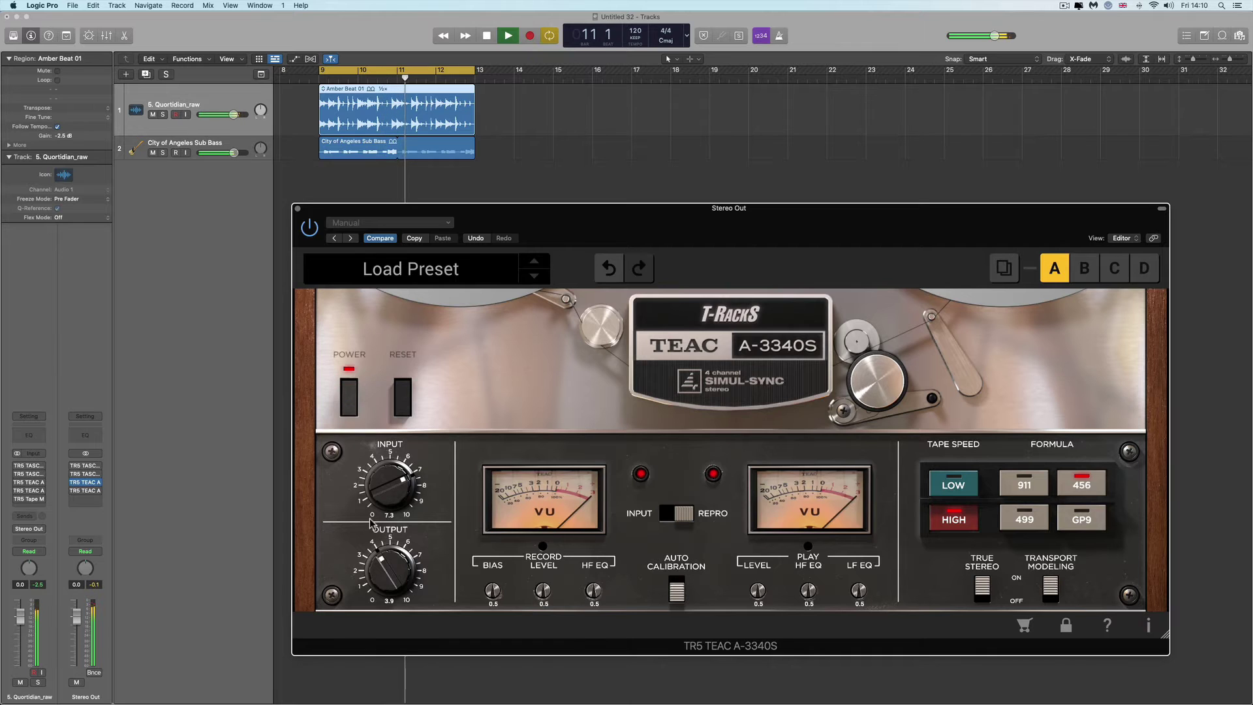
pyautogui.moveTo(387, 565); pyautogui.dragTo(385, 573)
pyautogui.press('space')
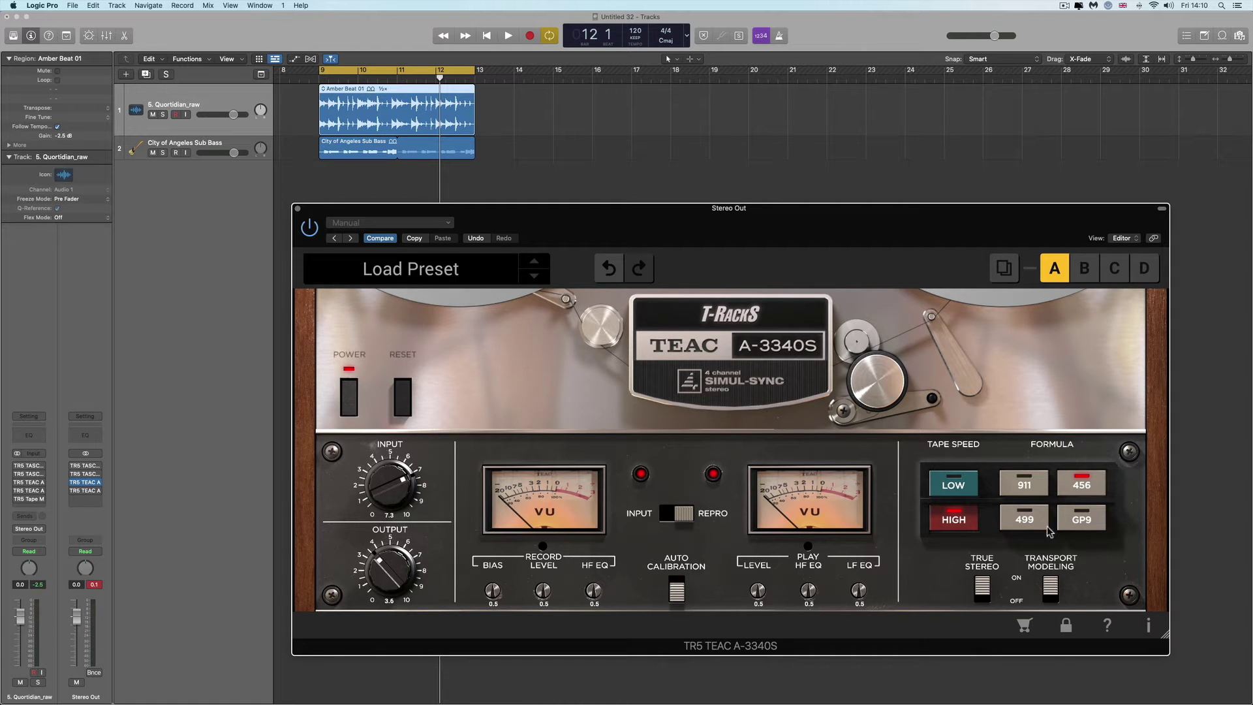
# Replay the mix and compare the A-3340S tape formulas 499, 456, 911 and GP9, ending on GP9.
pyautogui.press('space')
pyautogui.click(1023, 519)
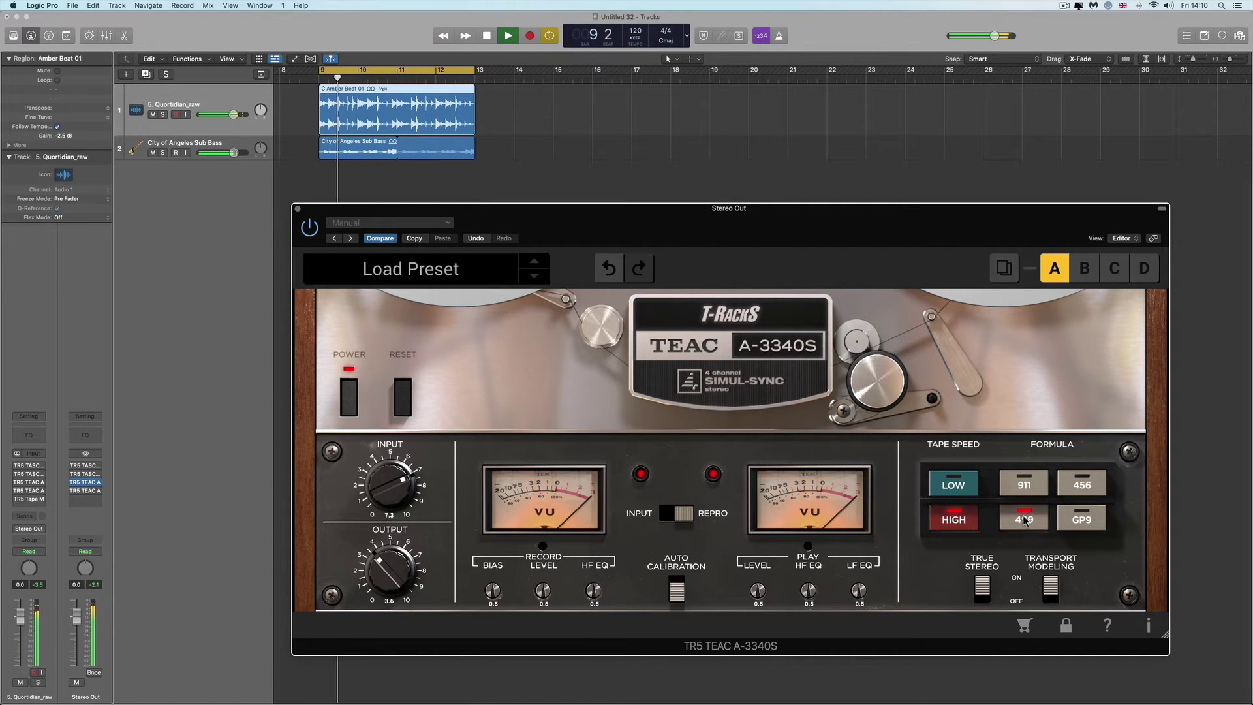
pyautogui.click(1084, 487)
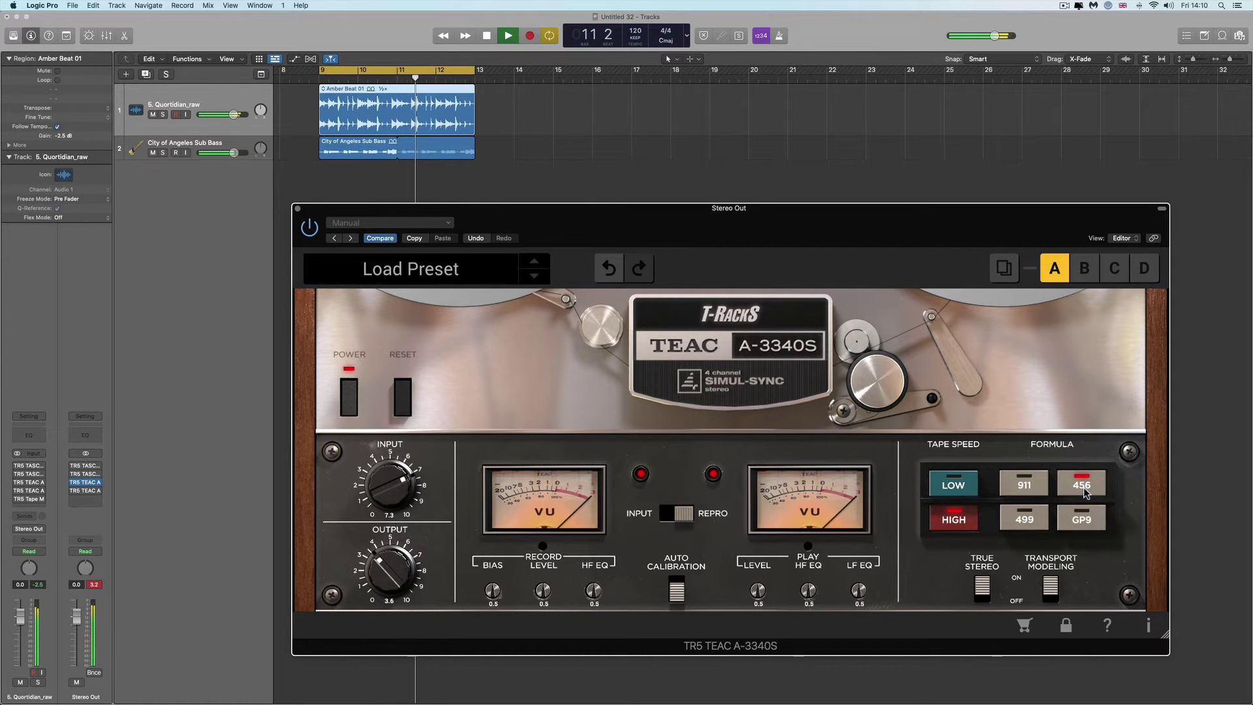
pyautogui.click(1041, 519)
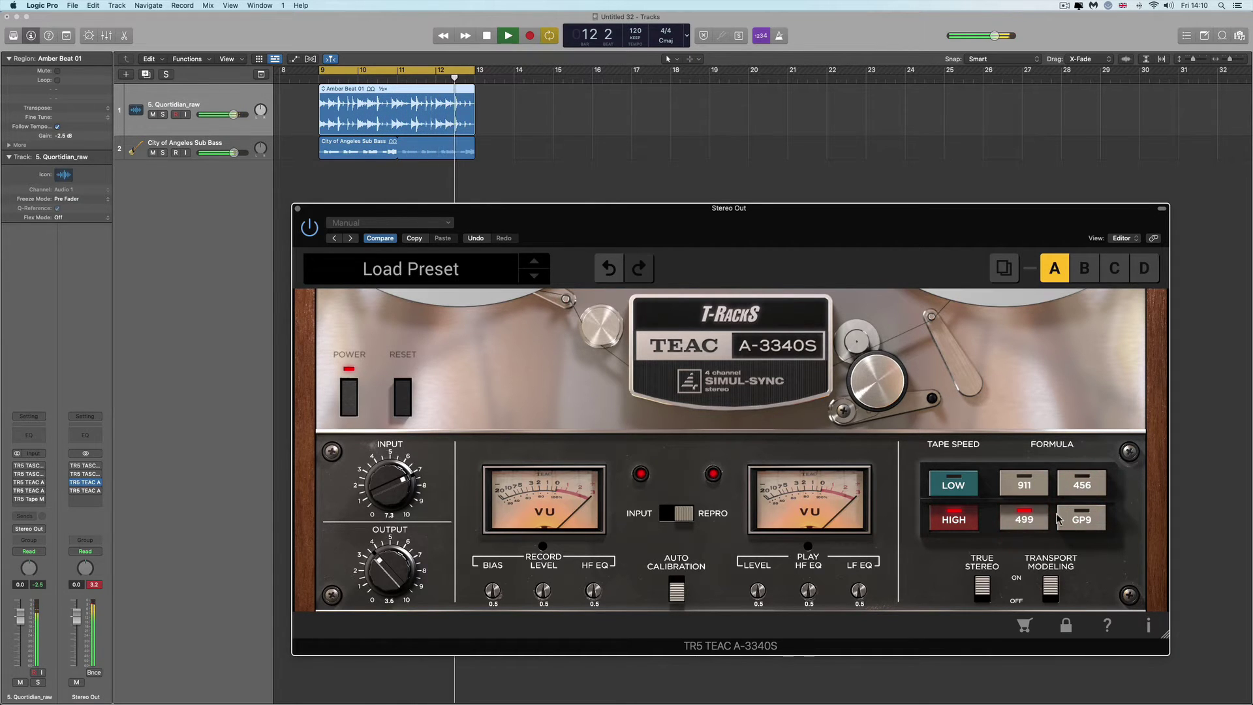
pyautogui.click(1035, 495)
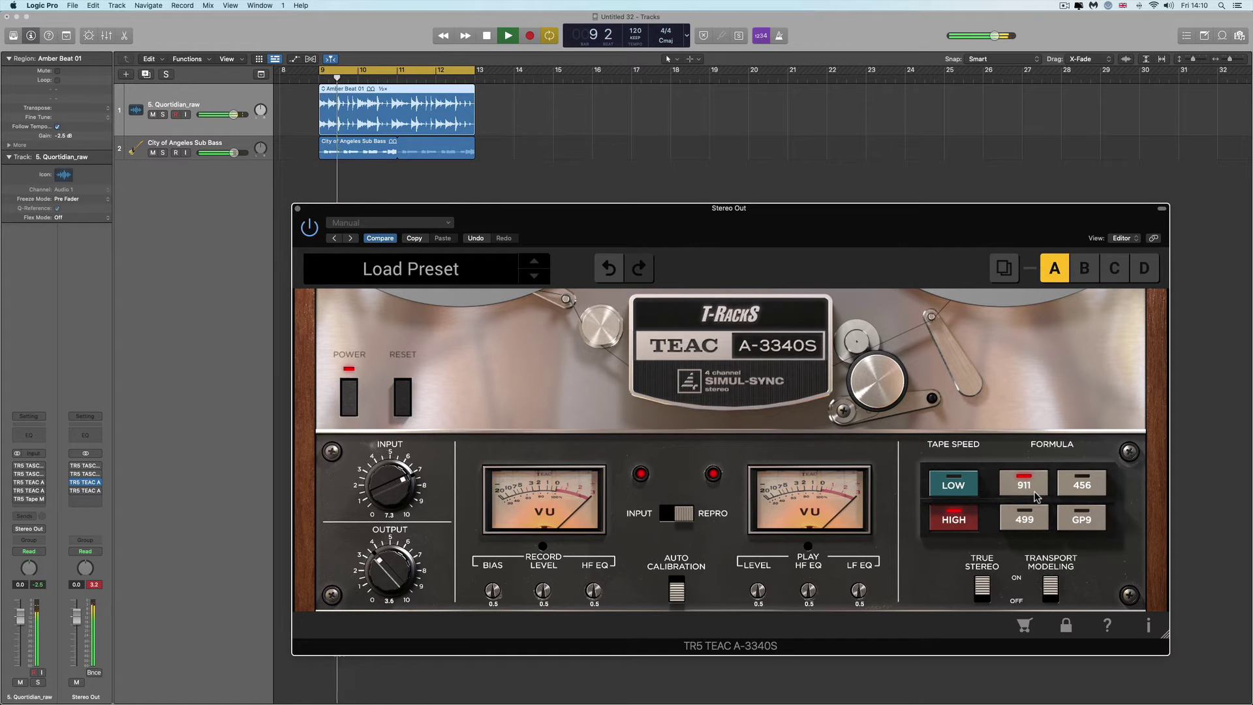
pyautogui.click(1075, 522)
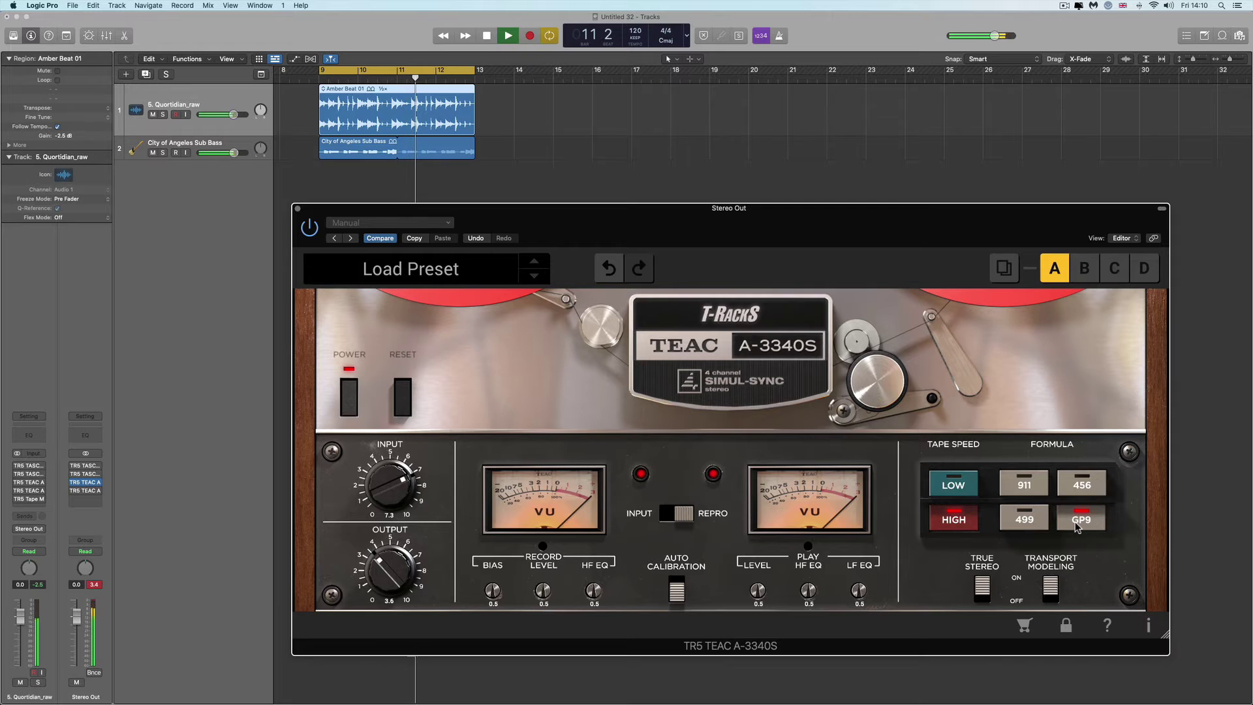
# Compare low and high tape speed on the playing mix, then stop playback and leave the speed on high.
pyautogui.click(966, 484)
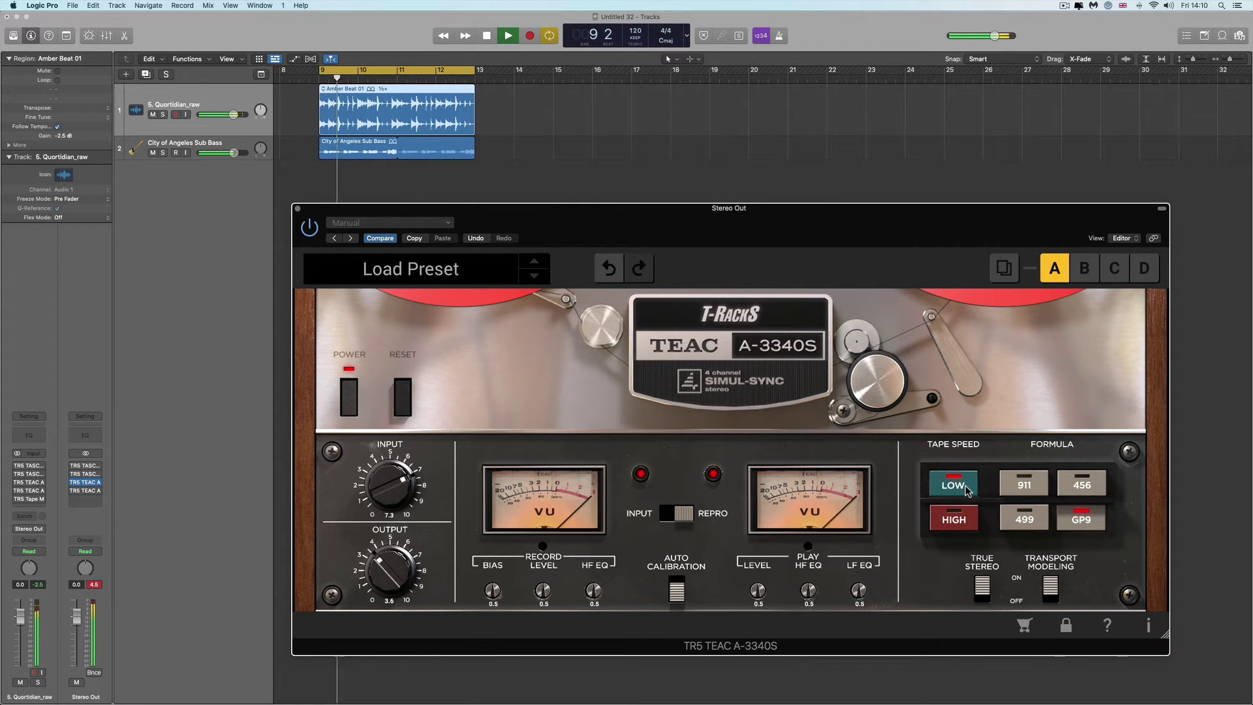
pyautogui.click(968, 520)
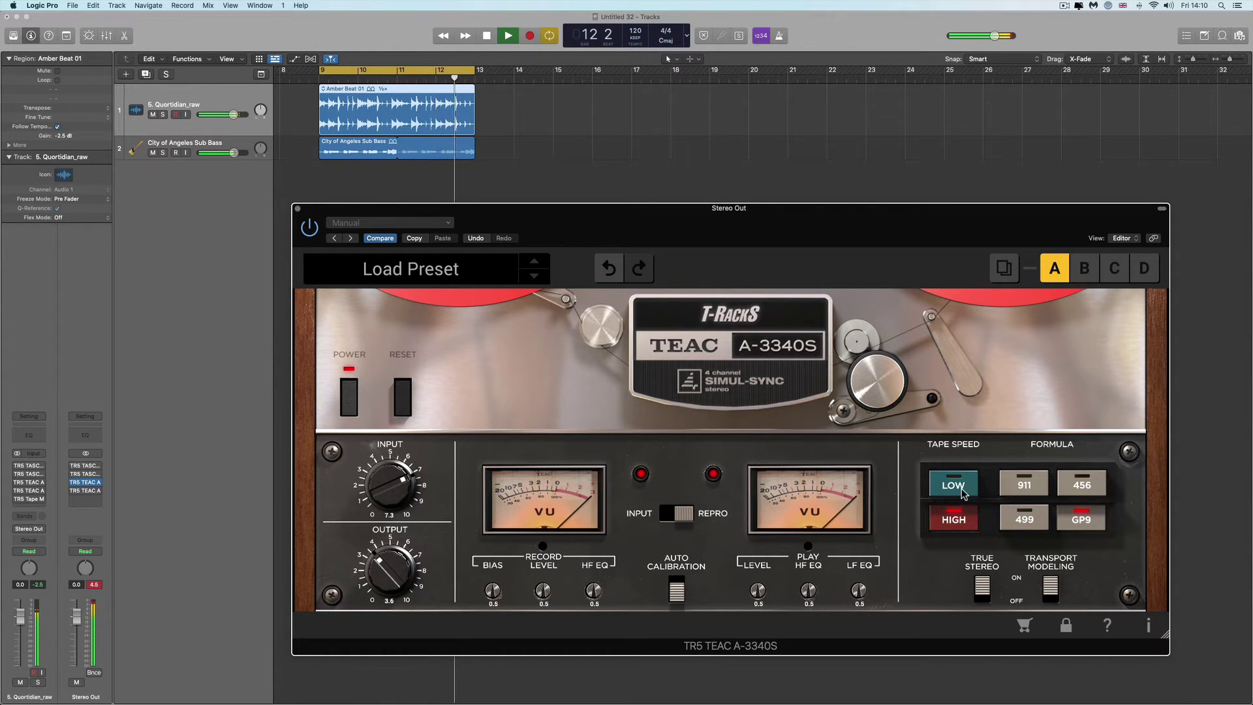
pyautogui.click(962, 489)
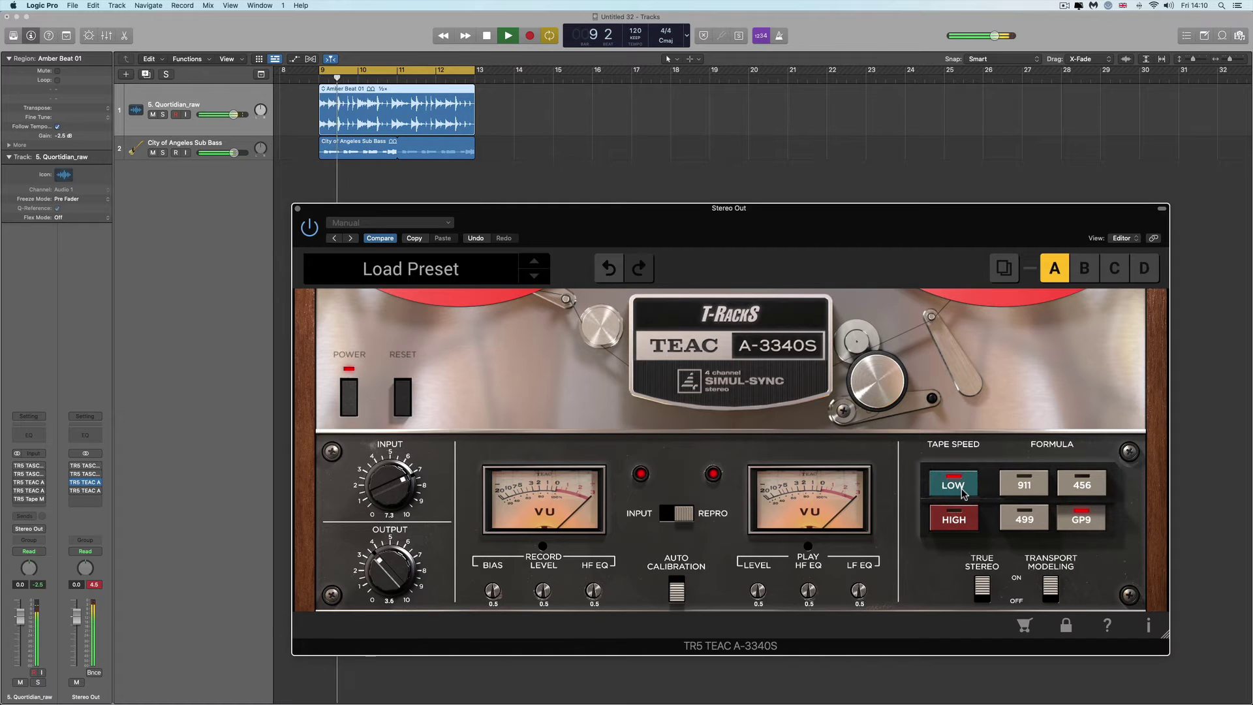
pyautogui.press('space')
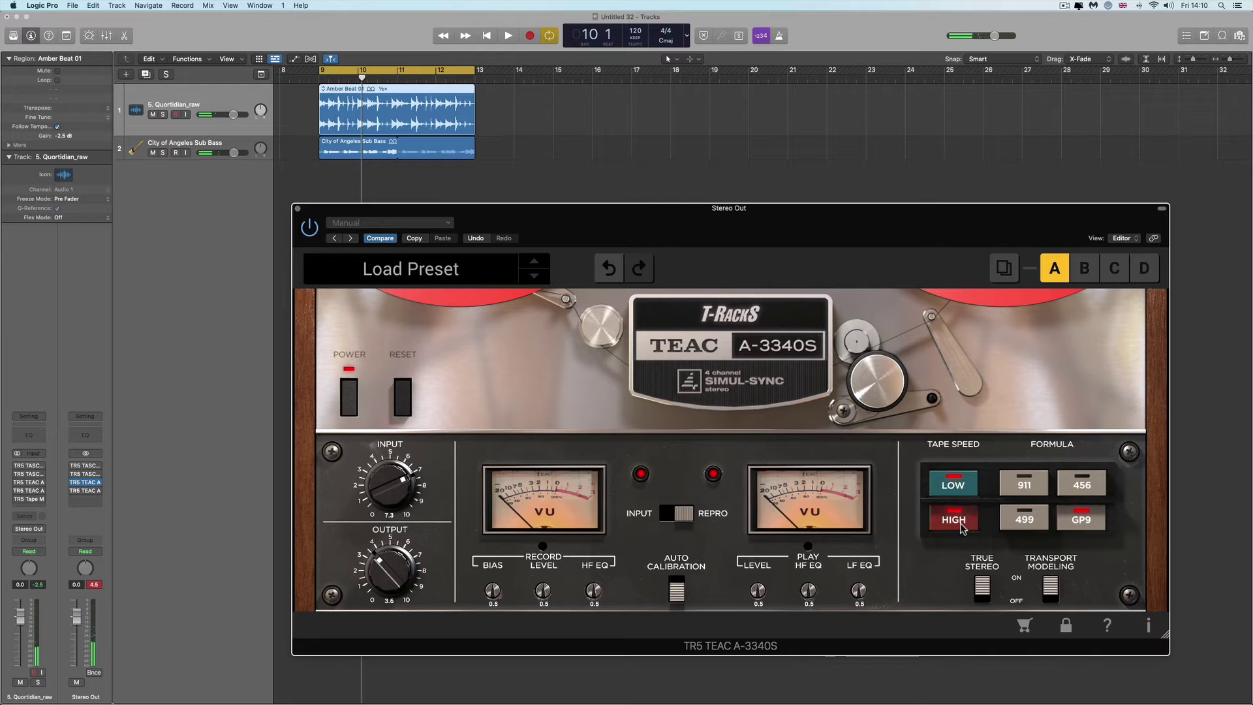
pyautogui.click(962, 523)
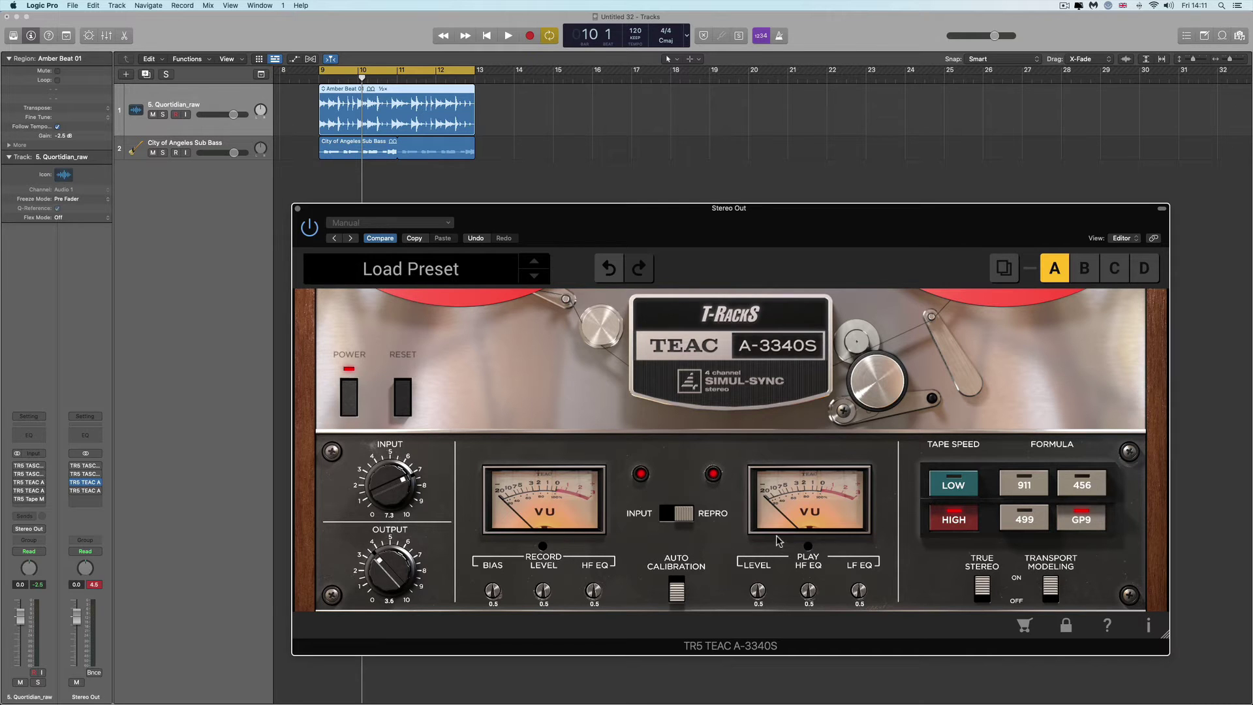
# Switch the formula to 456 and replay the mix, trying record HF EQ at 0.1 before resetting it to 0.5.
pyautogui.click(1084, 486)
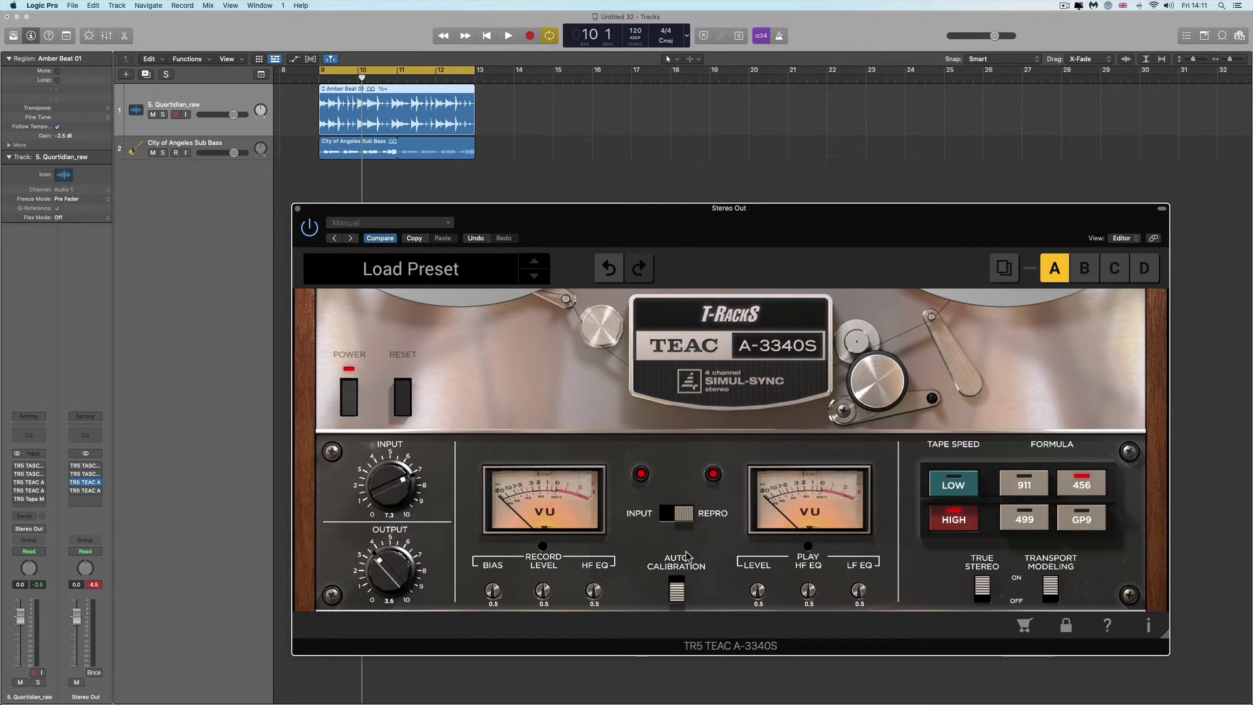
pyautogui.press('space')
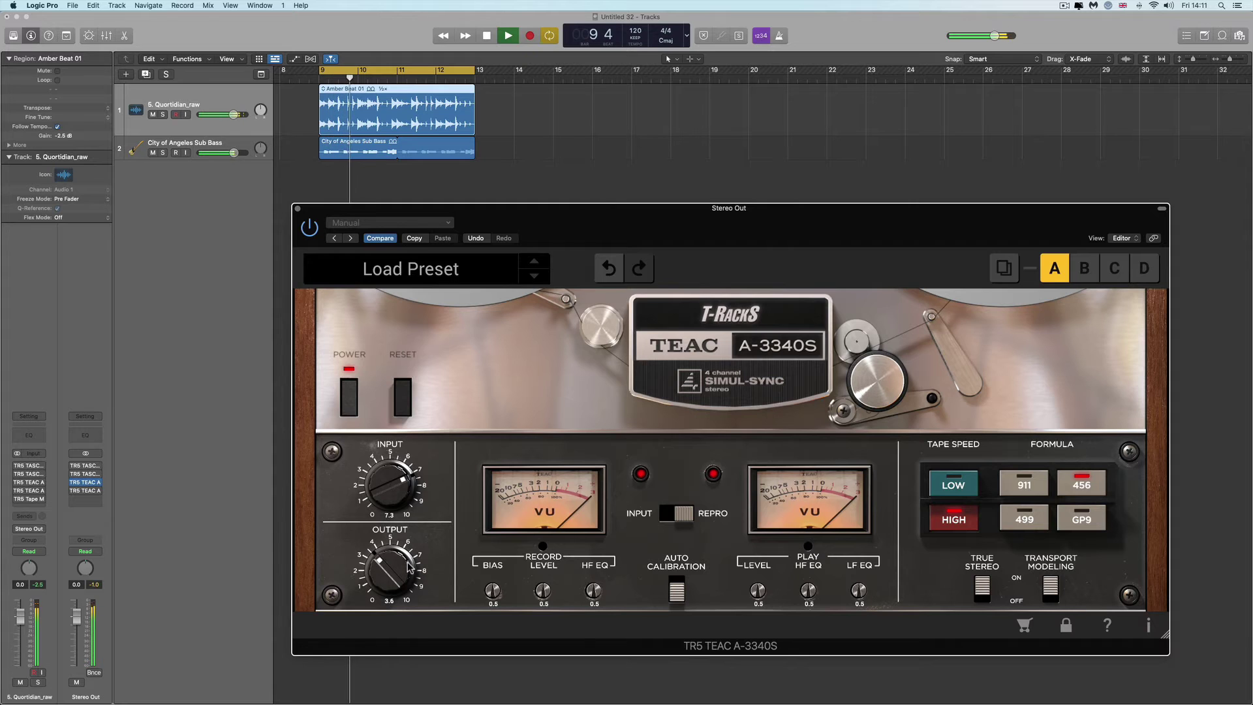
pyautogui.moveTo(583, 595); pyautogui.dragTo(616, 685)
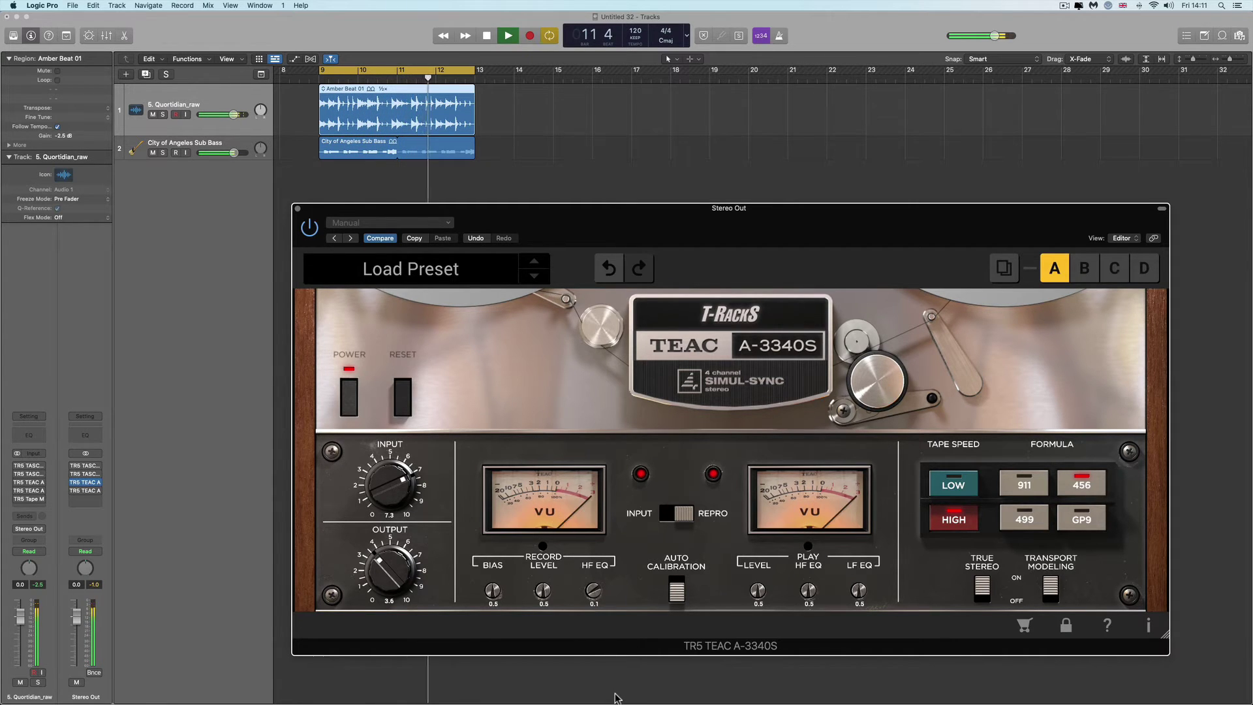
pyautogui.keyDown('alt'); pyautogui.click(593, 590); pyautogui.keyUp('alt')
# Audition the mix with bias at 0.8, input at 6.8 and output at 3.3, comparing the A-3340S off and on.
pyautogui.moveTo(495, 577); pyautogui.dragTo(488, 512)
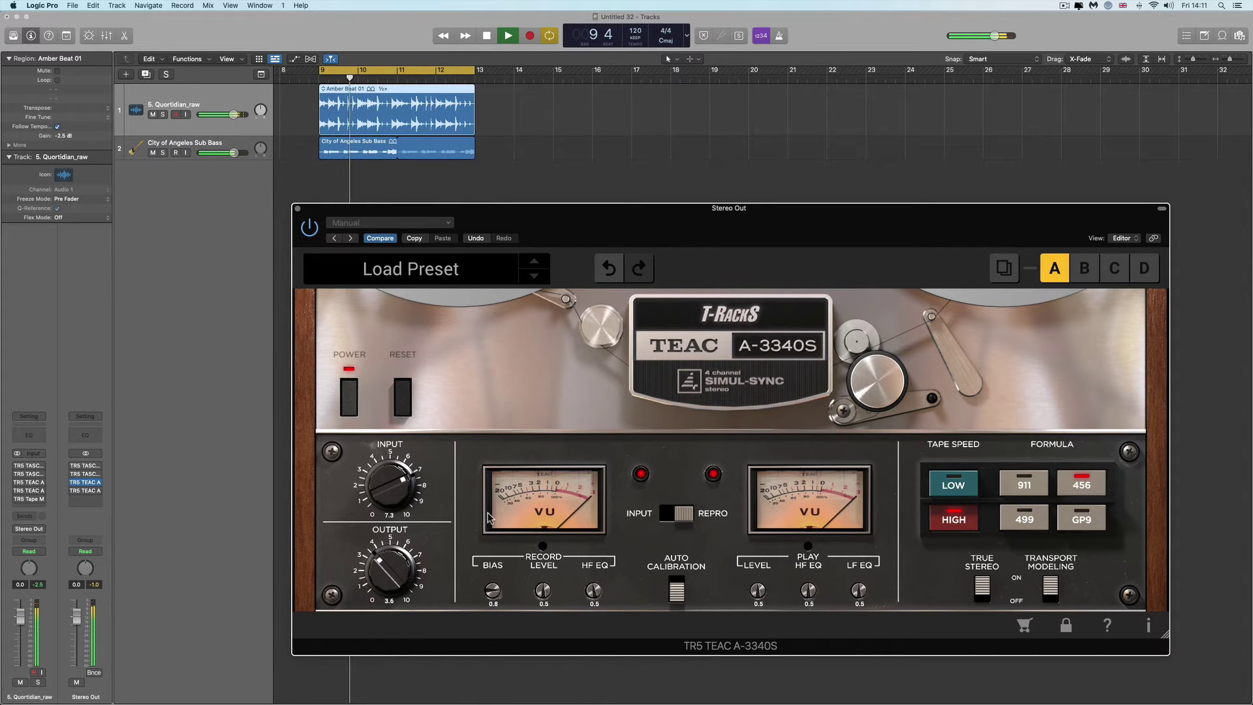
pyautogui.press('space')
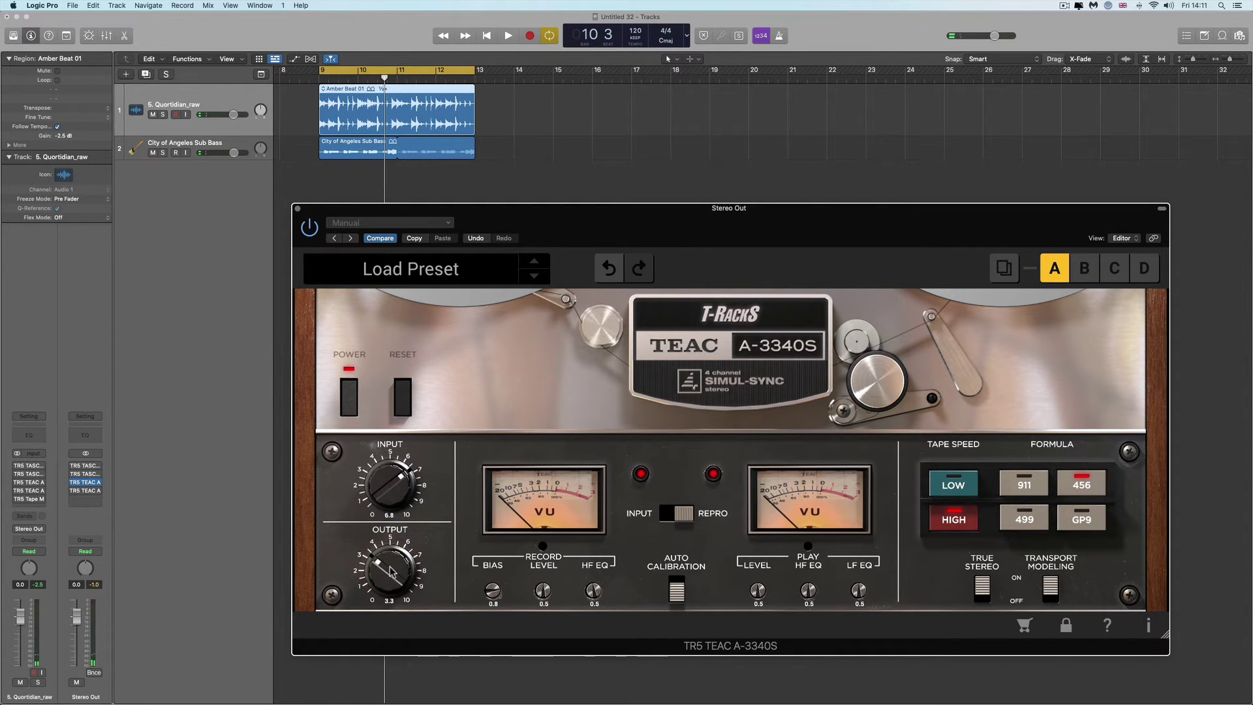
pyautogui.press('space')
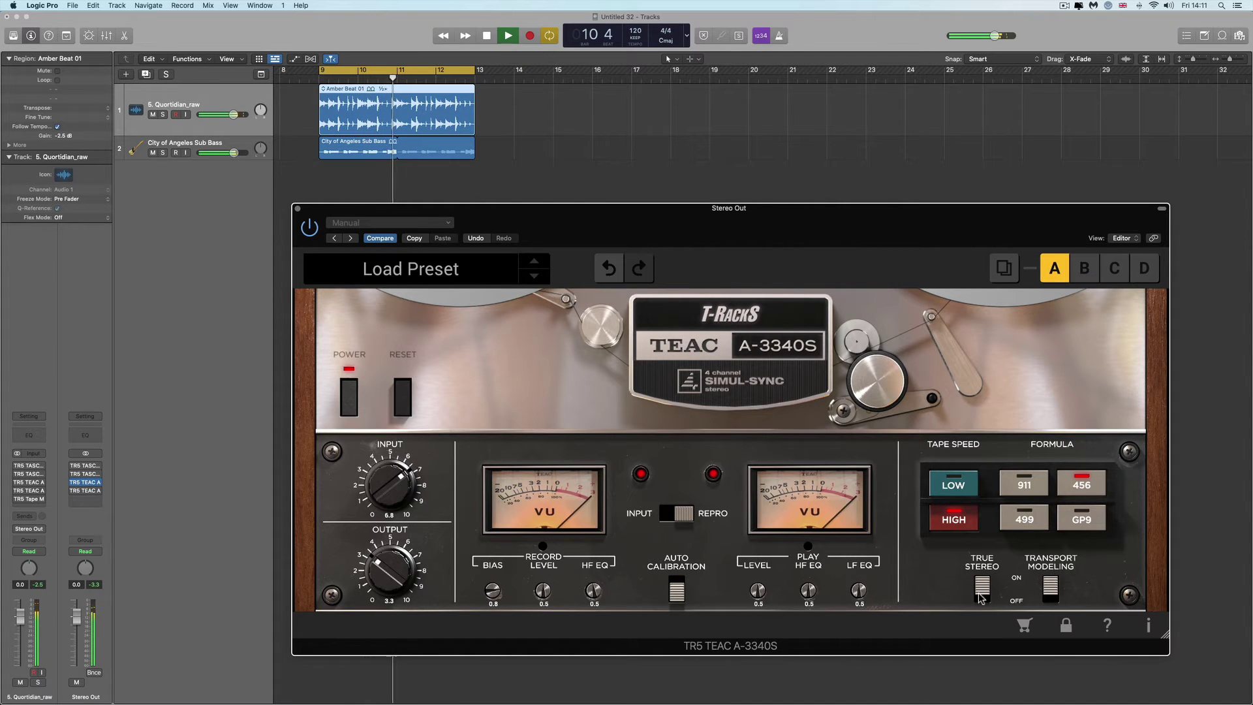
pyautogui.click(354, 395)
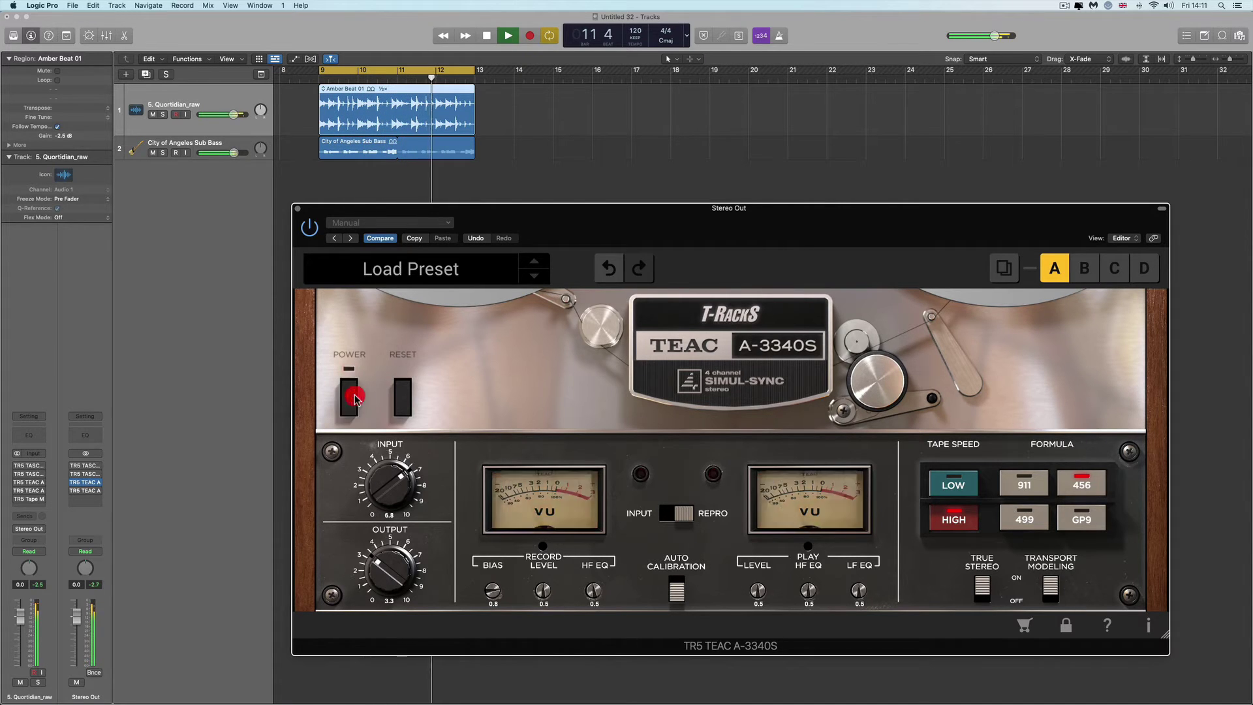
pyautogui.click(354, 395)
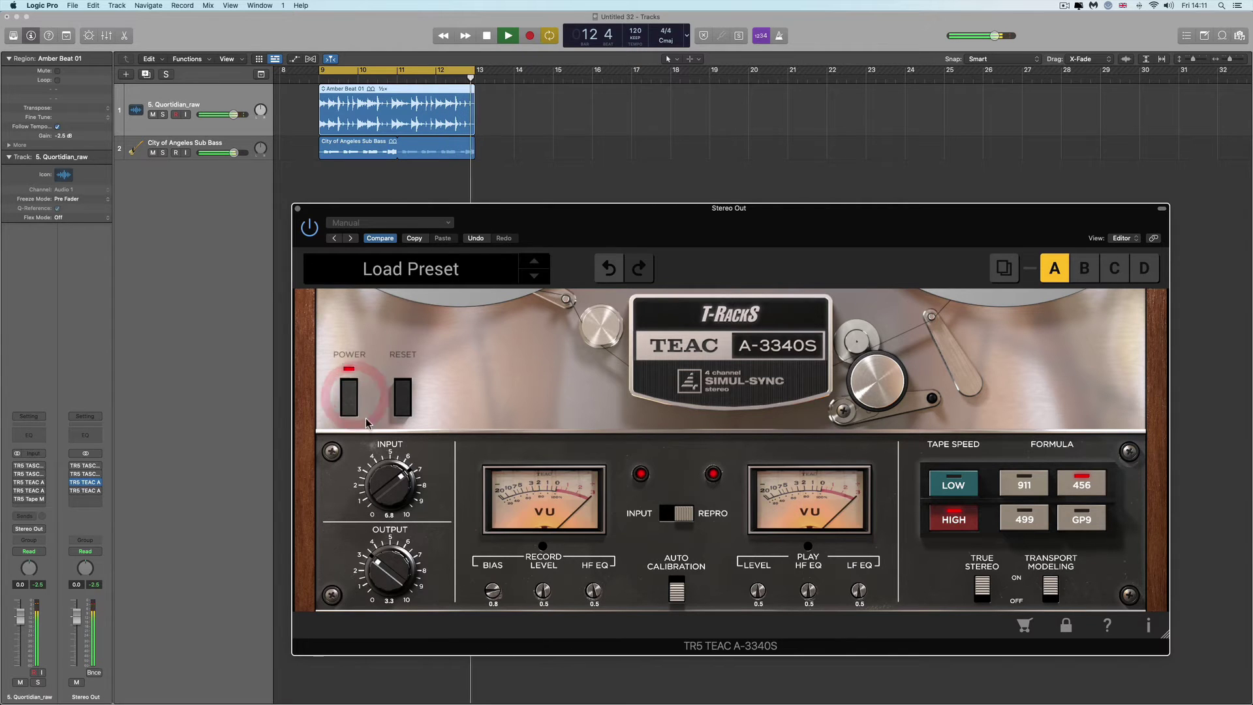
# Return the record bias to 0.5, lower the output to 2.3 and stop playback.
pyautogui.moveTo(493, 593); pyautogui.dragTo(492, 605)
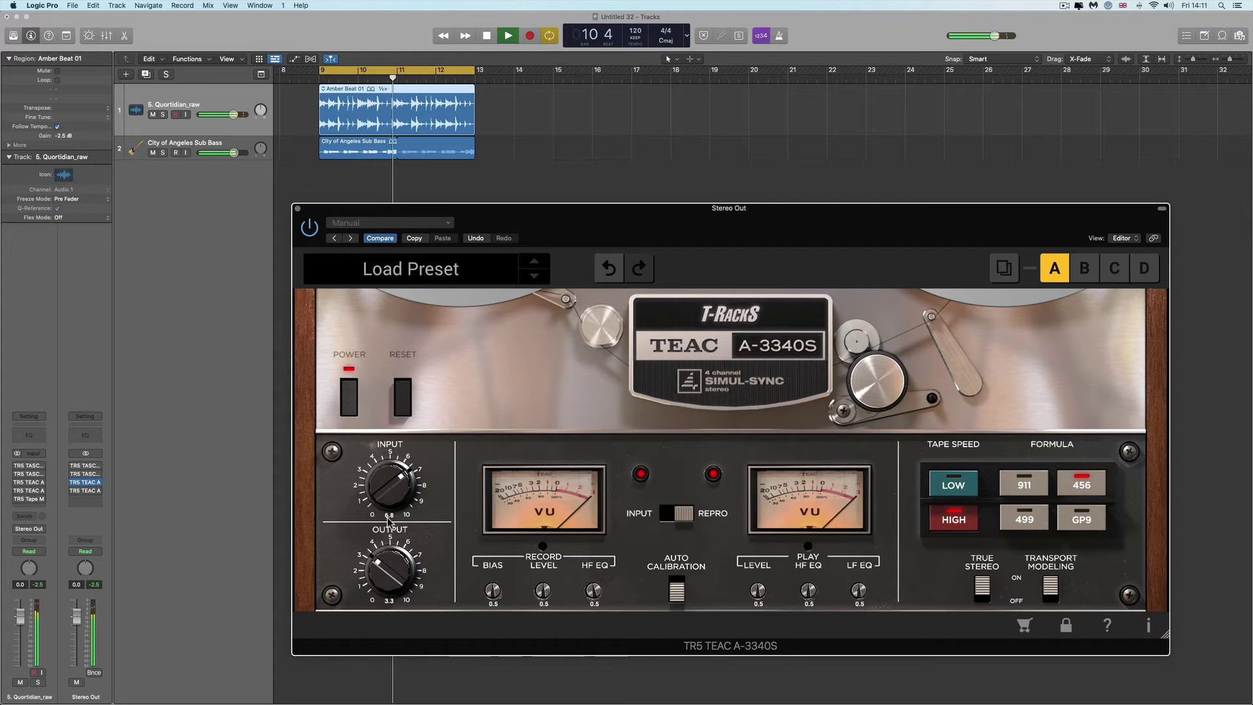
pyautogui.moveTo(390, 569); pyautogui.dragTo(394, 592)
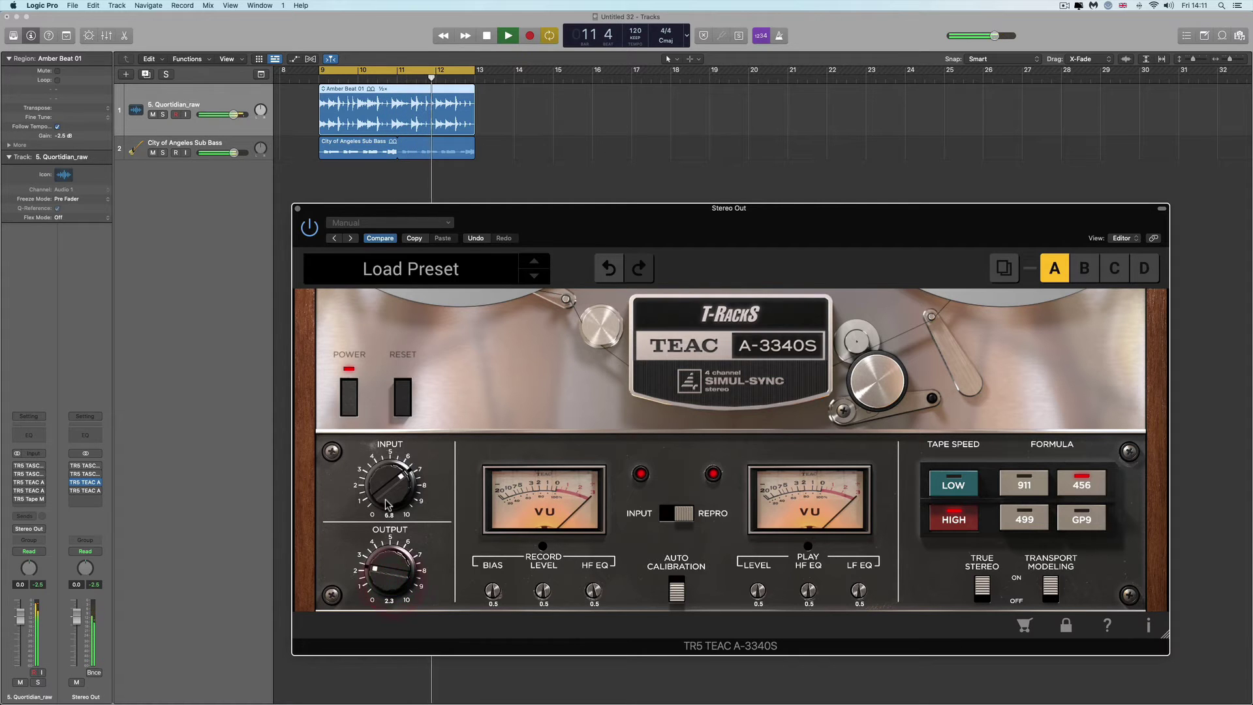
pyautogui.press('space')
# Switch the tape formula to GP9 and replay the mix with input at 7.9 and output at 3.4.
pyautogui.click(1082, 518)
pyautogui.press('space')
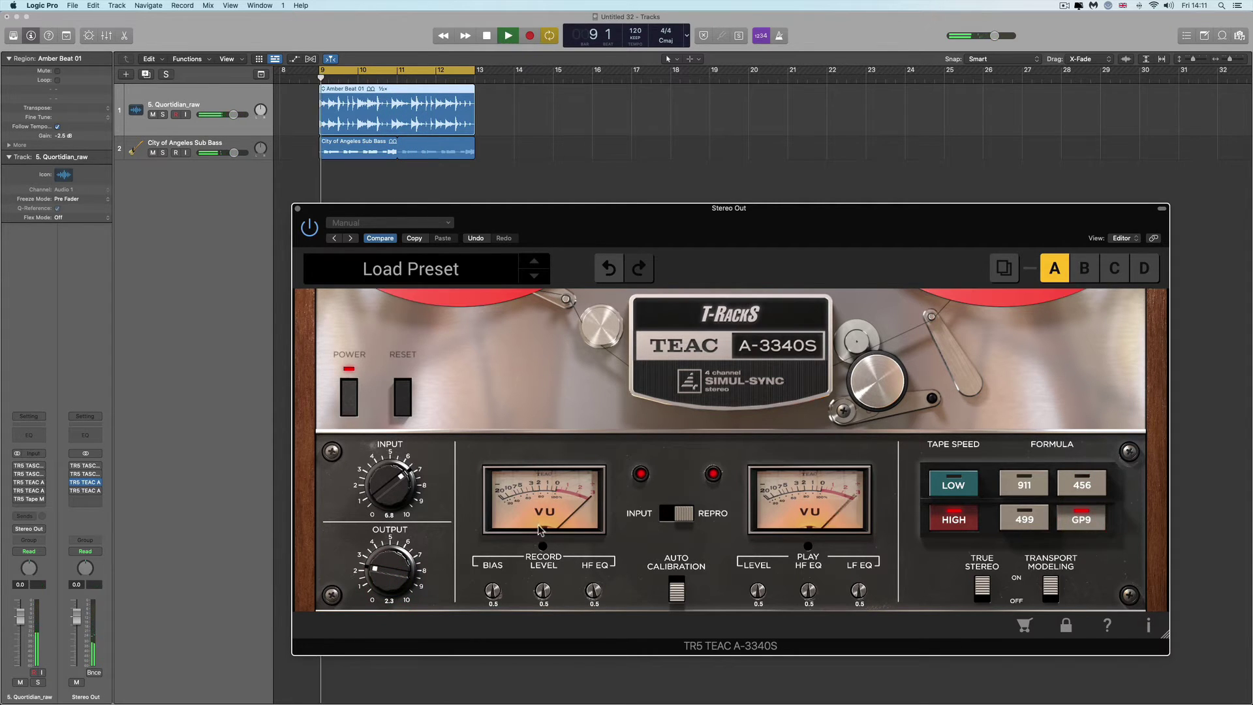
pyautogui.moveTo(391, 566); pyautogui.dragTo(391, 563)
pyautogui.moveTo(391, 488); pyautogui.dragTo(398, 469)
pyautogui.moveTo(378, 563); pyautogui.dragTo(377, 550)
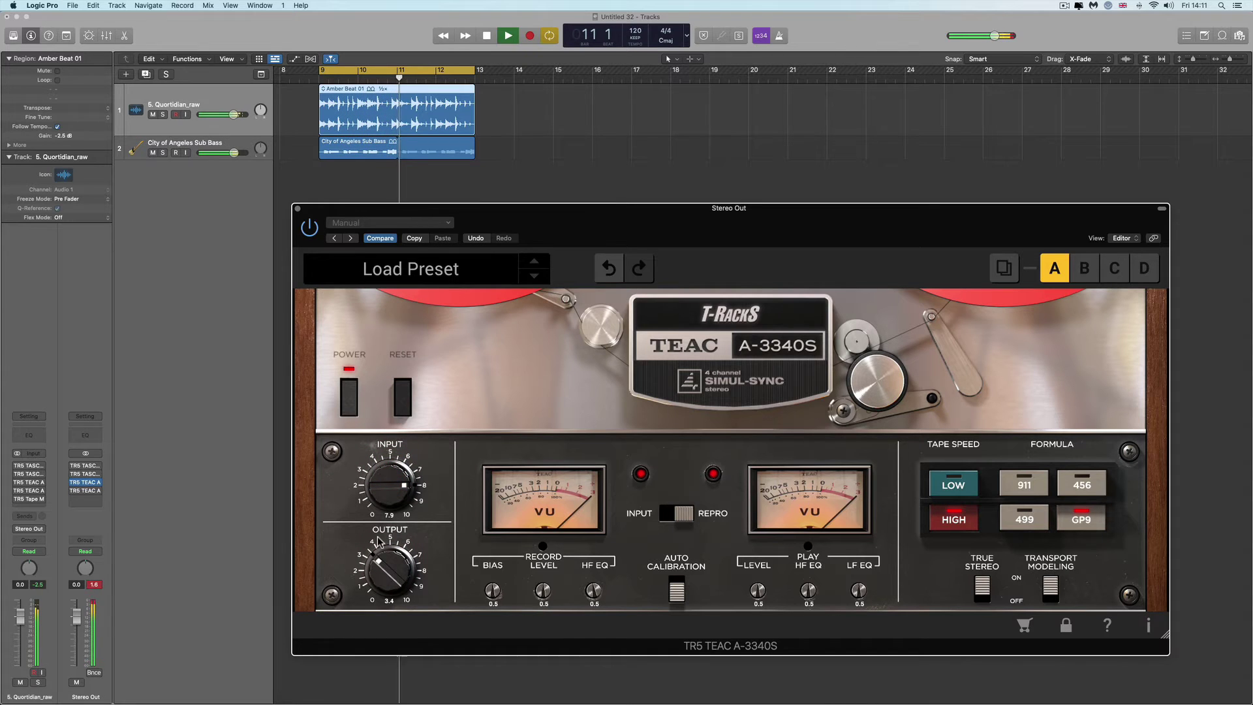
# Lower the sub bass track slightly and trim the output to 3.0, compare the A-3340S off and on, and stop playback.
pyautogui.moveTo(233, 153); pyautogui.dragTo(230, 153)
pyautogui.click(346, 403)
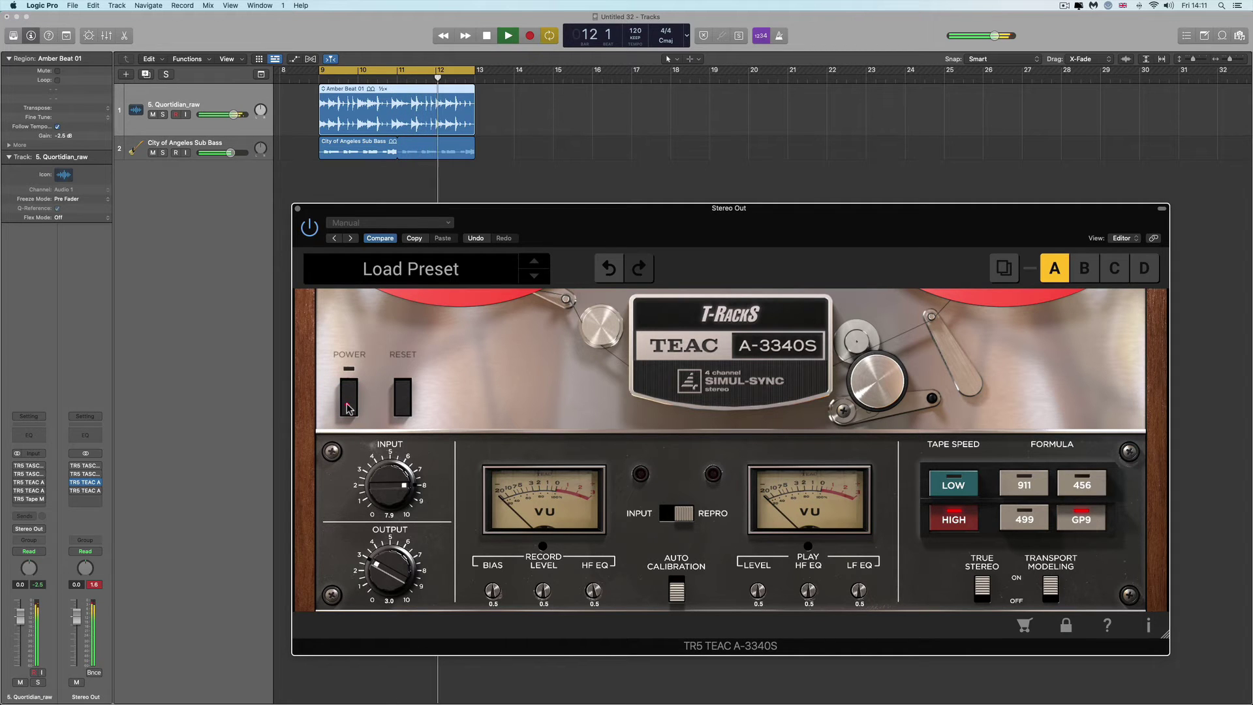
pyautogui.click(347, 406)
pyautogui.press('space')
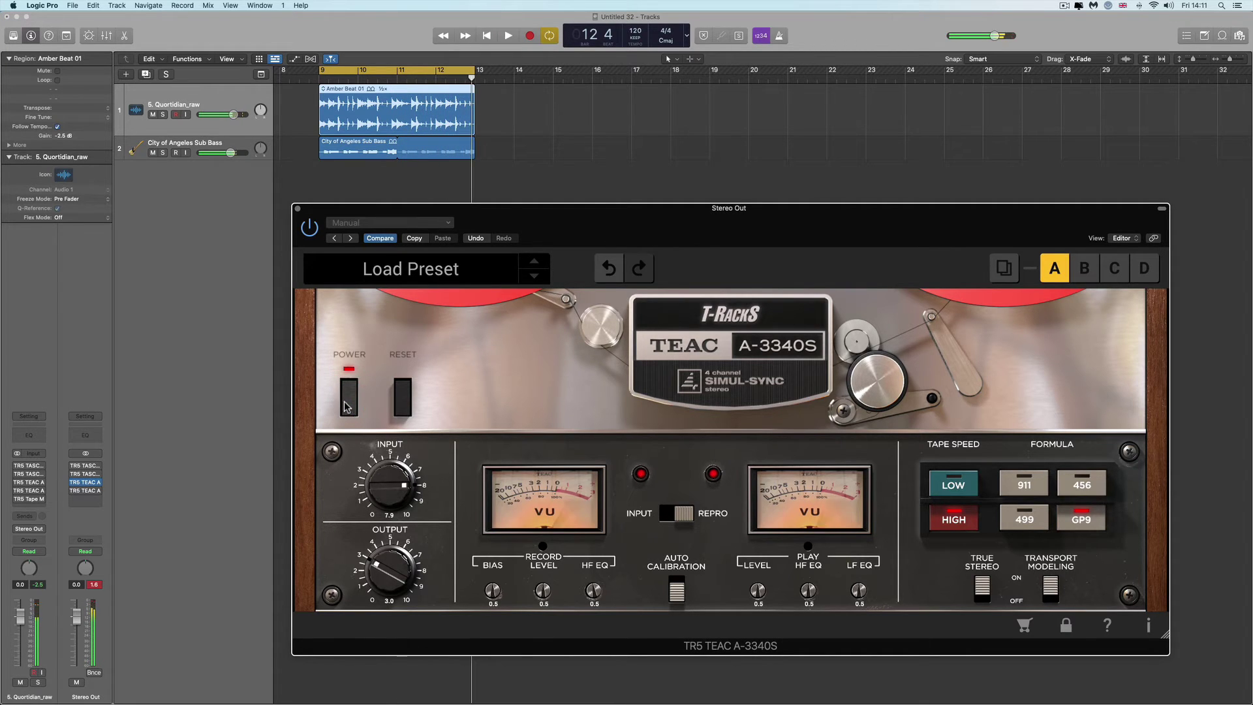
# Mute the City of Angeles Sub Bass track and replay the beat alone with input at 9.4 and output at 2.5.
pyautogui.click(152, 152)
pyautogui.press('space')
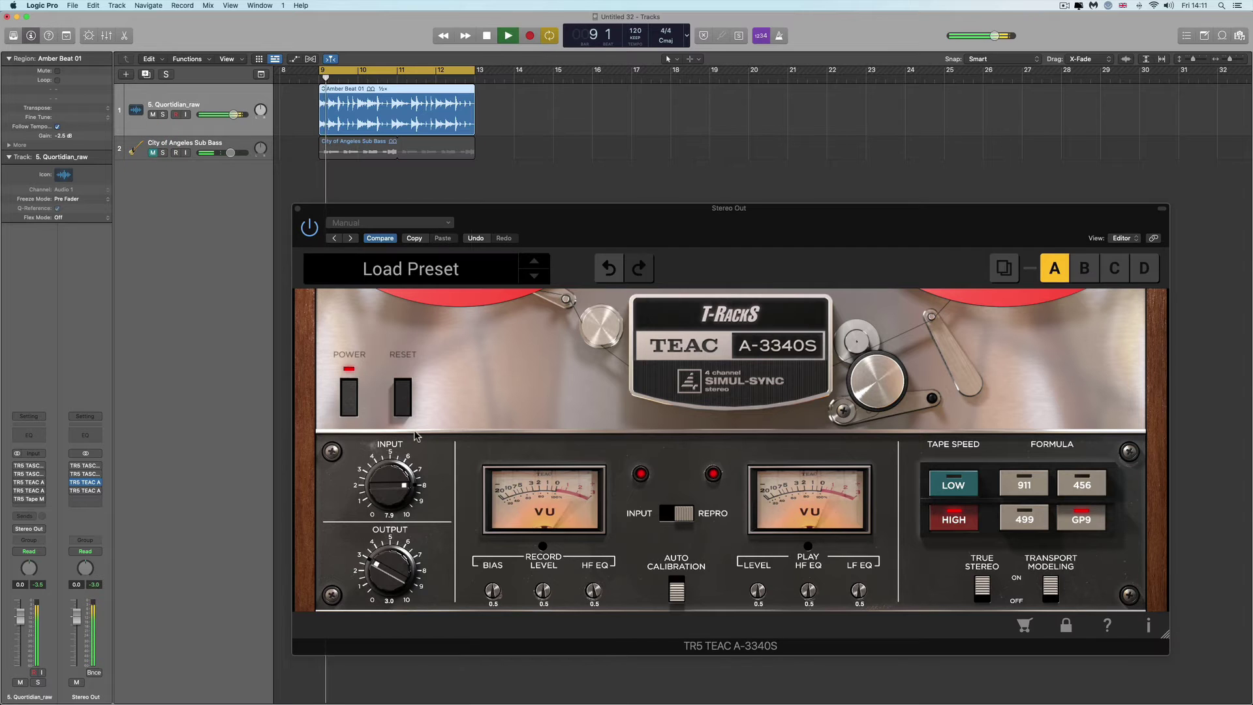
pyautogui.moveTo(392, 507); pyautogui.dragTo(399, 568)
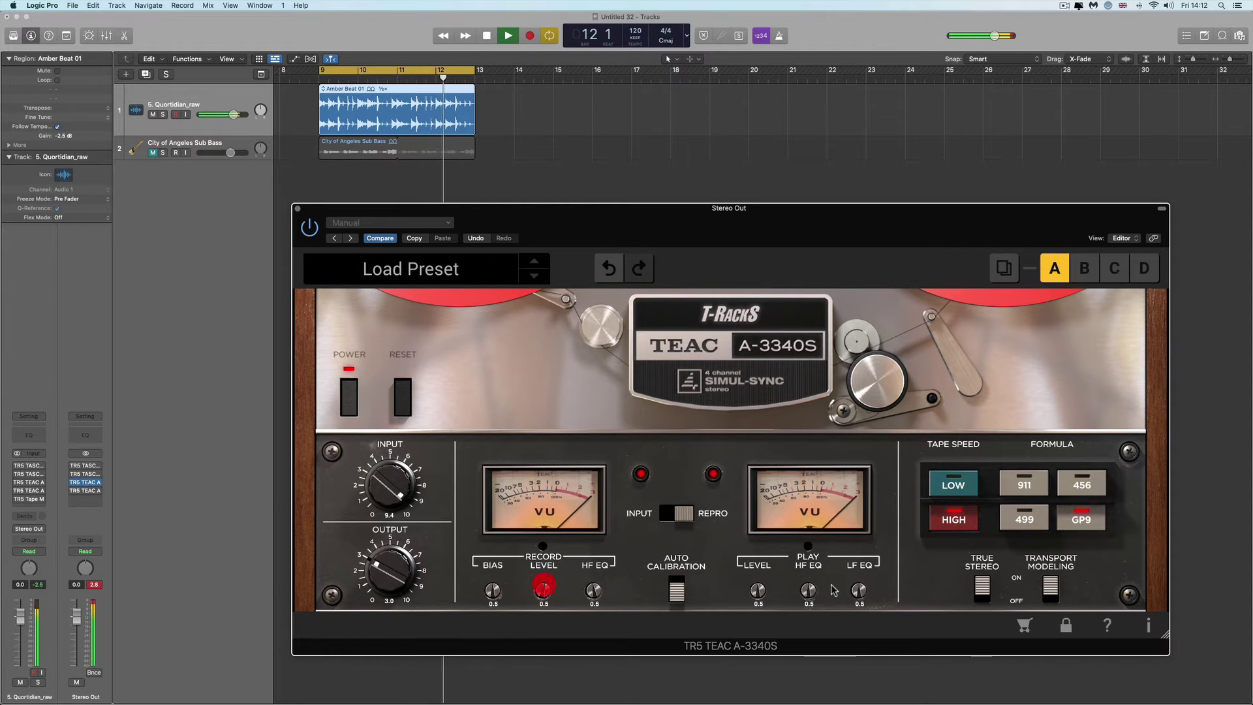
pyautogui.moveTo(410, 583); pyautogui.dragTo(411, 592)
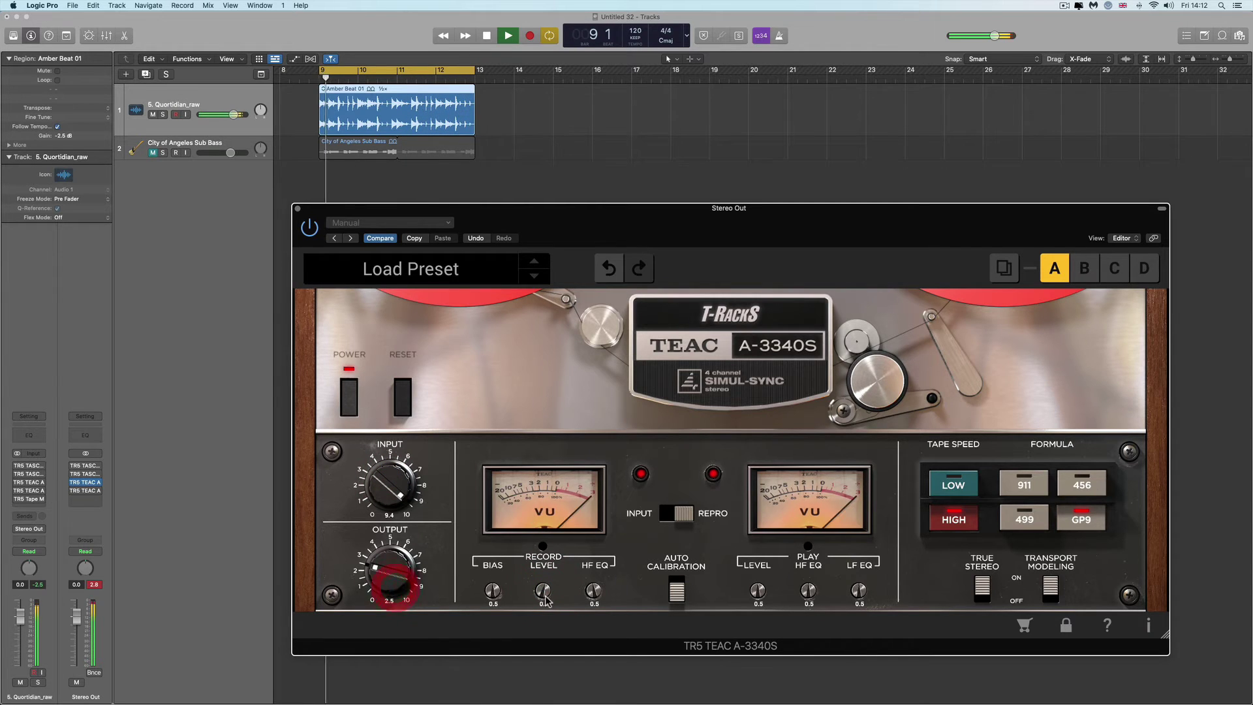
# Raise the TEAC A-3340S Record Level to 0.6 and lower its output to 2.2, comparing against the powered-off sound before stopping playback.
pyautogui.moveTo(546, 595); pyautogui.dragTo(547, 583)
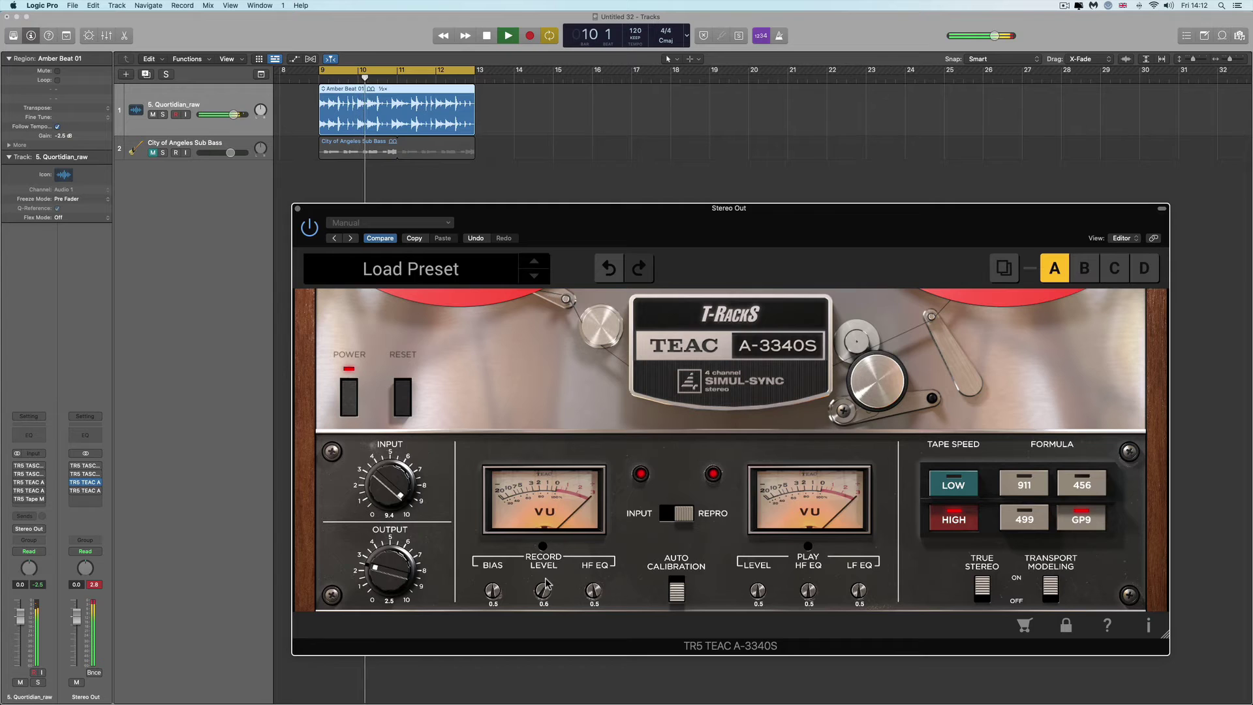
pyautogui.moveTo(399, 578); pyautogui.dragTo(400, 583)
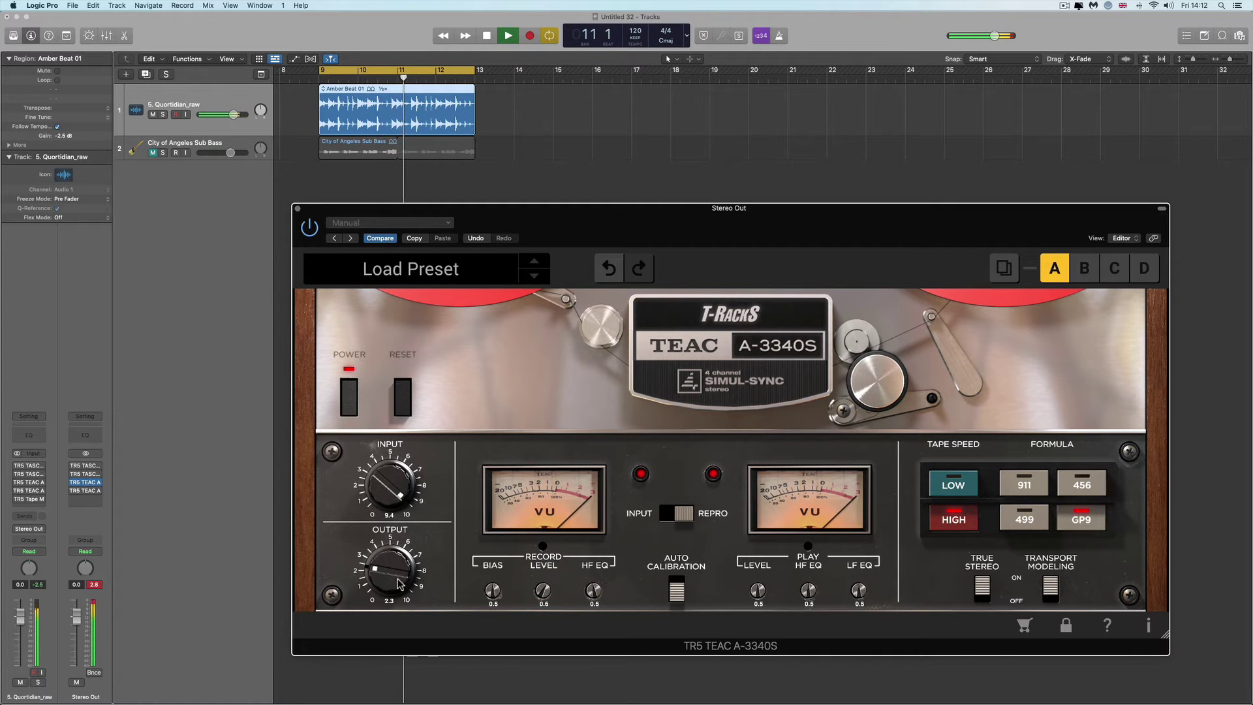
pyautogui.click(349, 398)
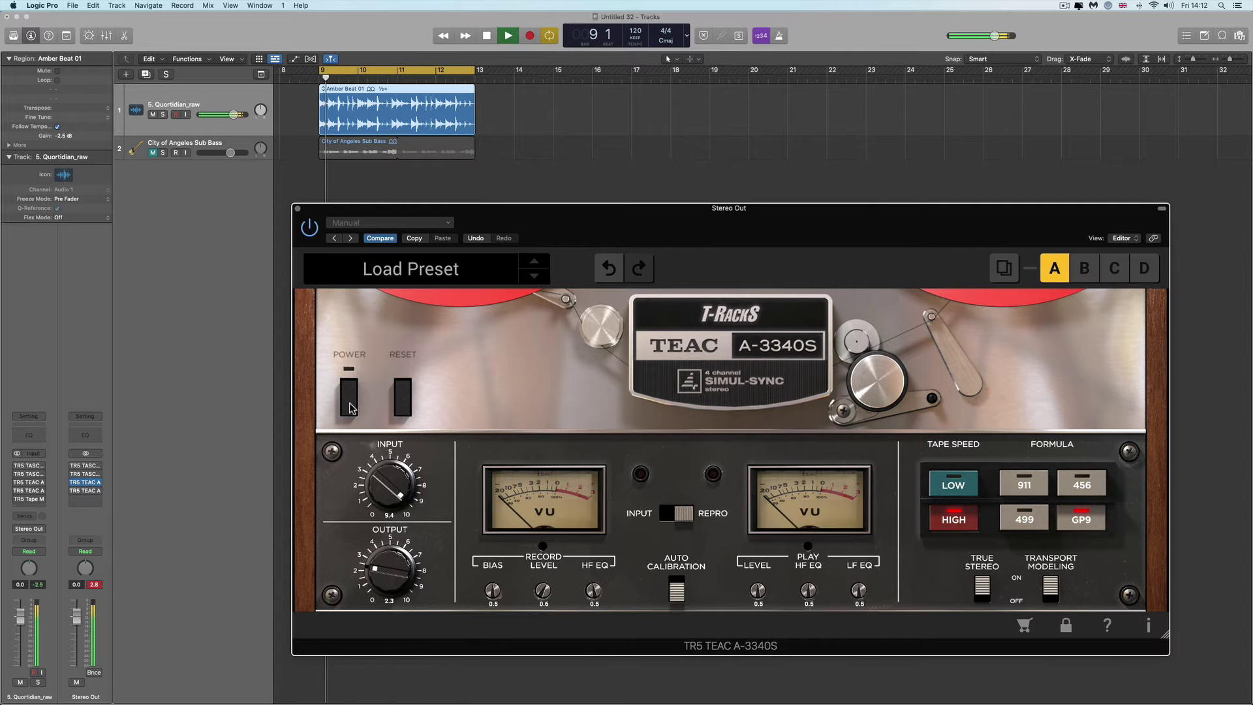
pyautogui.click(349, 398)
pyautogui.moveTo(391, 566); pyautogui.dragTo(391, 571)
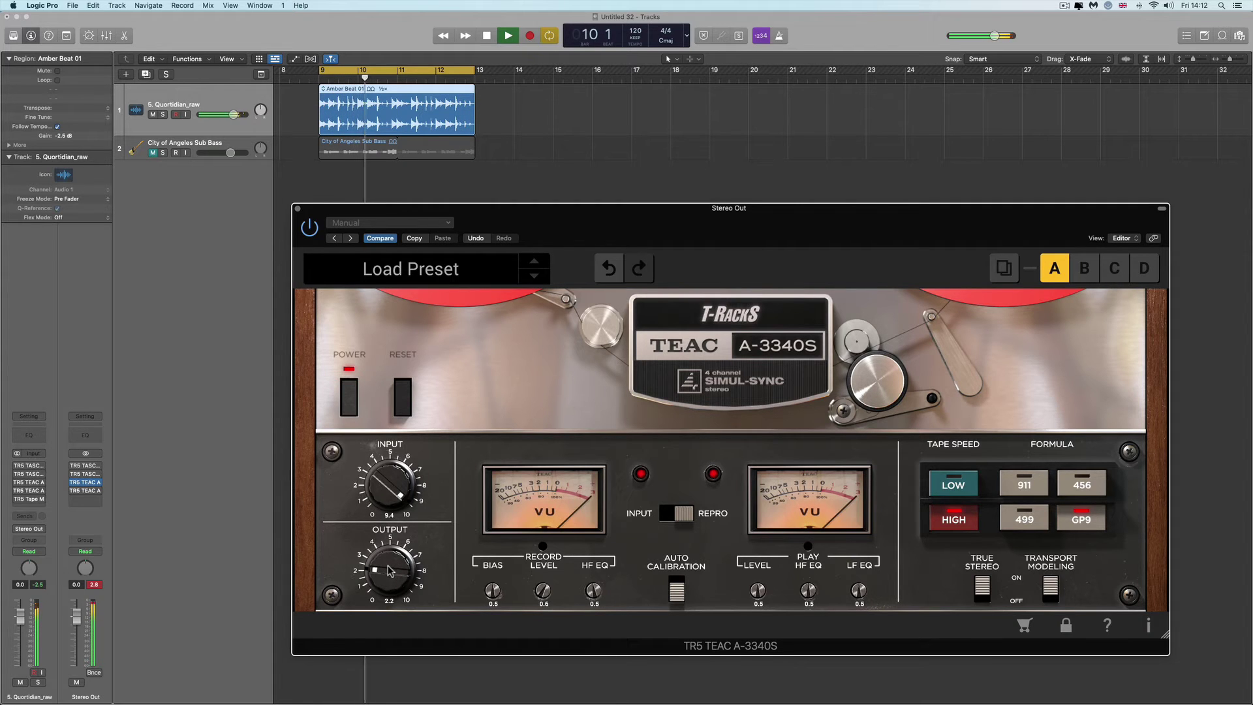
pyautogui.click(350, 408)
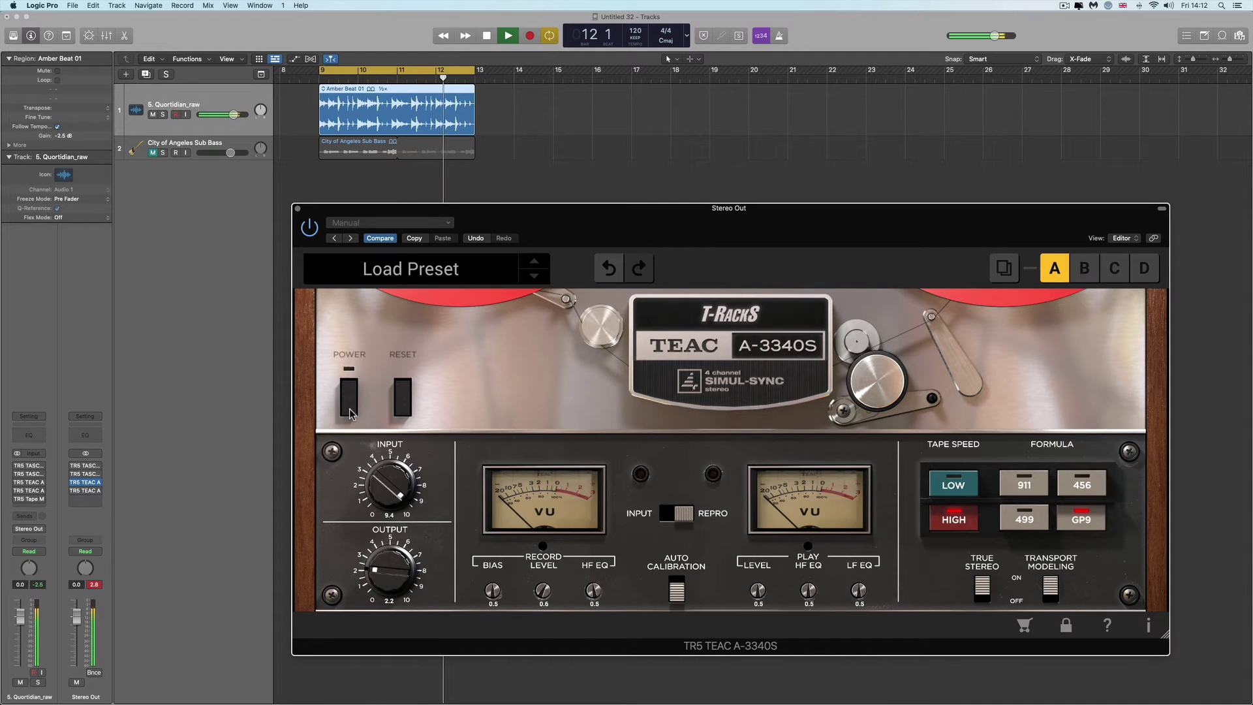
pyautogui.click(350, 409)
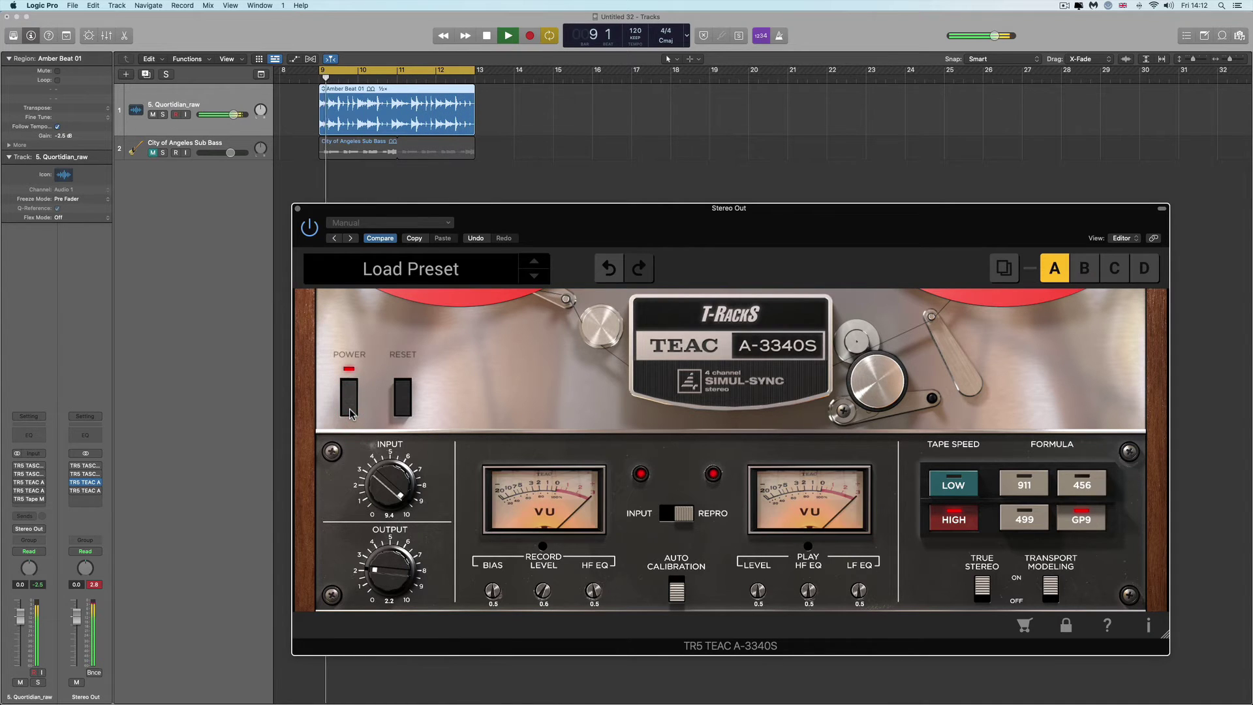
pyautogui.press('space')
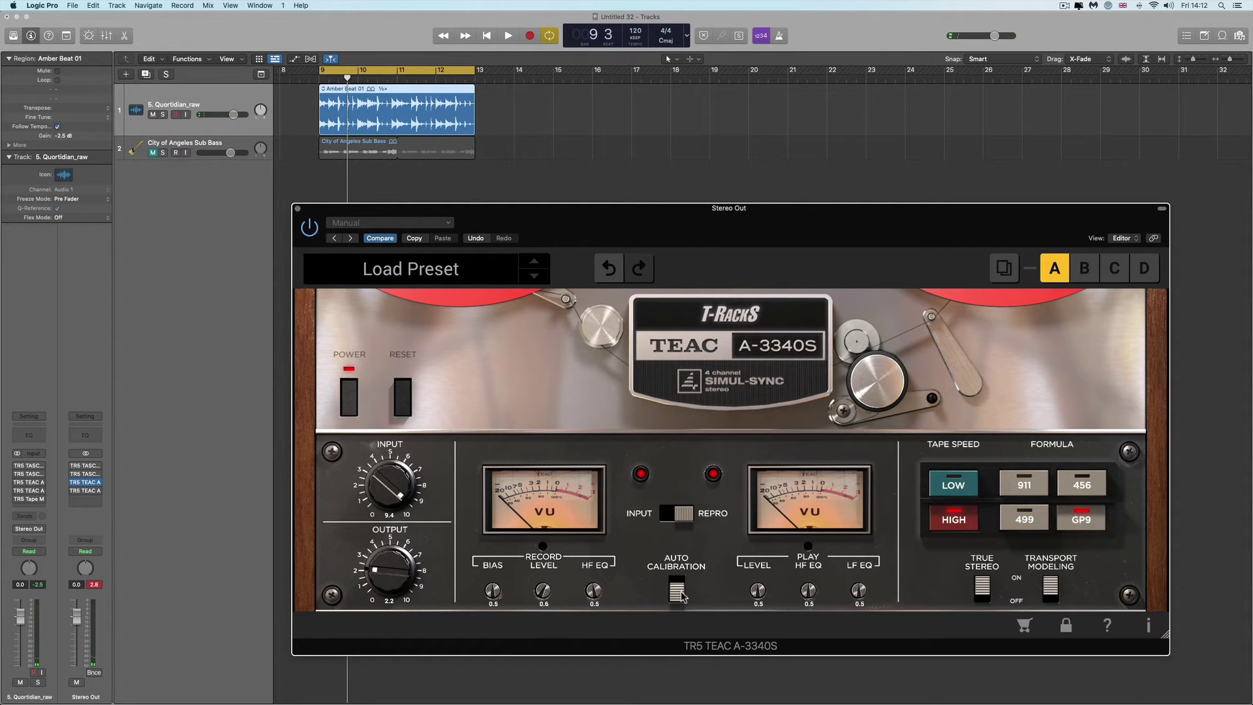
# Resume playback with Record Level at 0.5, set the TEAC A-3340S output to 2.6, and compare with its power off and on.
pyautogui.press('space')
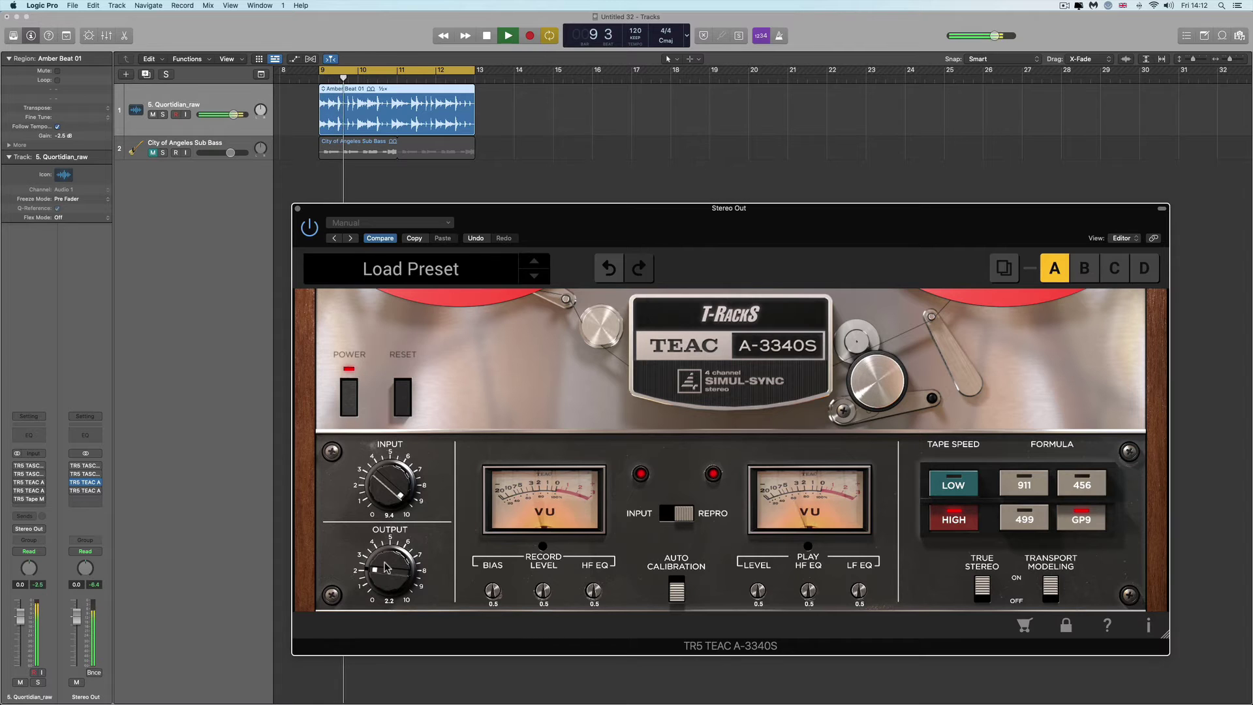
pyautogui.moveTo(385, 567); pyautogui.dragTo(386, 559)
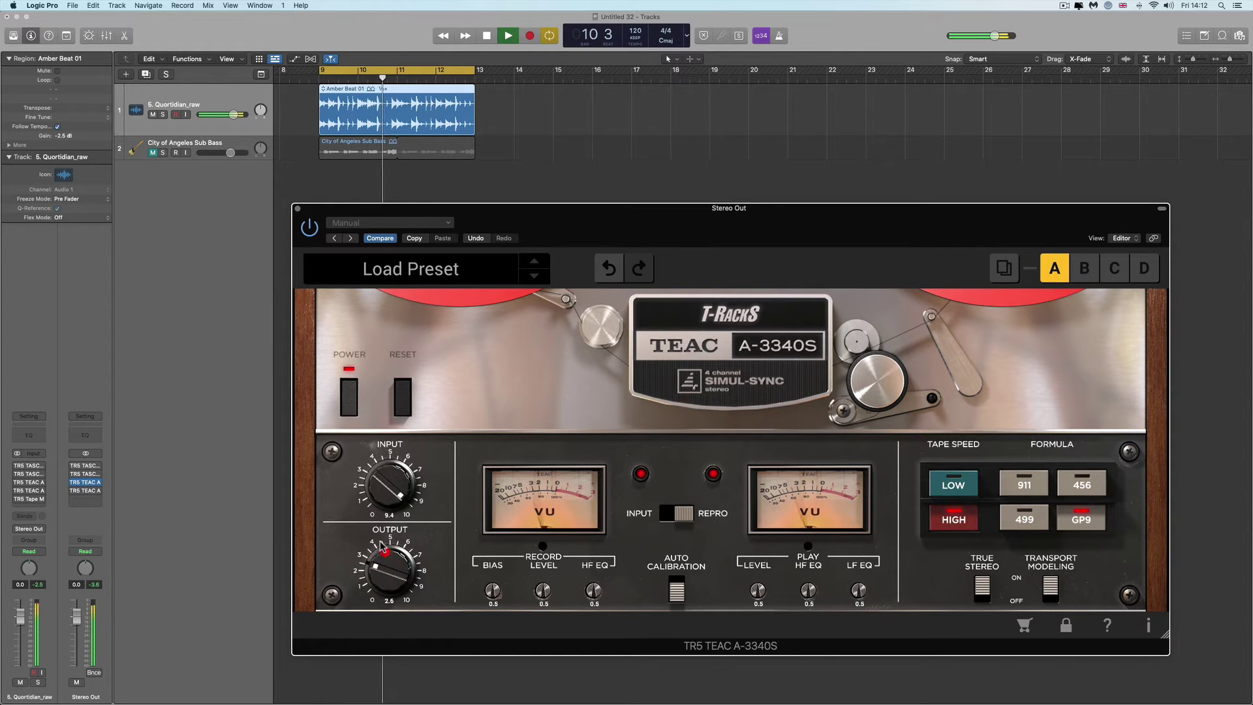
pyautogui.click(355, 394)
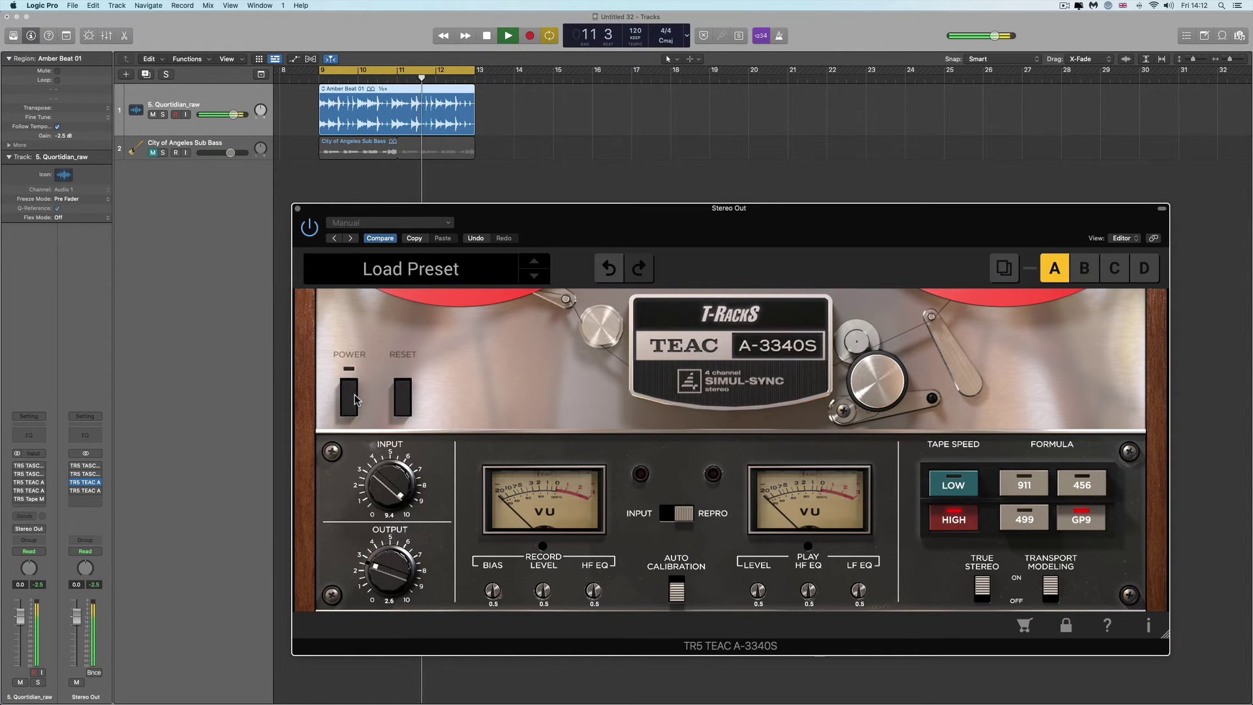
pyautogui.click(354, 394)
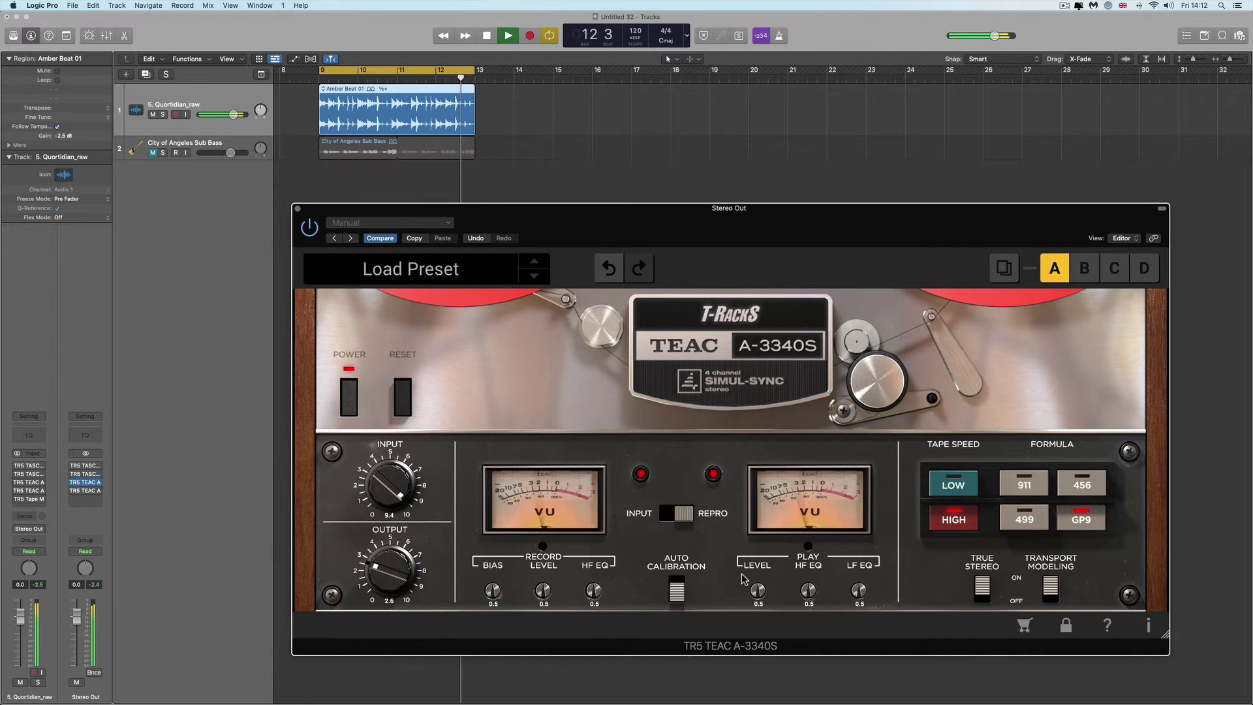
# Set the TEAC A-3340S Play HF EQ to 0.2, Play LF EQ to 0.7 and Record HF EQ to 0.8 during playback.
pyautogui.moveTo(808, 595); pyautogui.dragTo(808, 568)
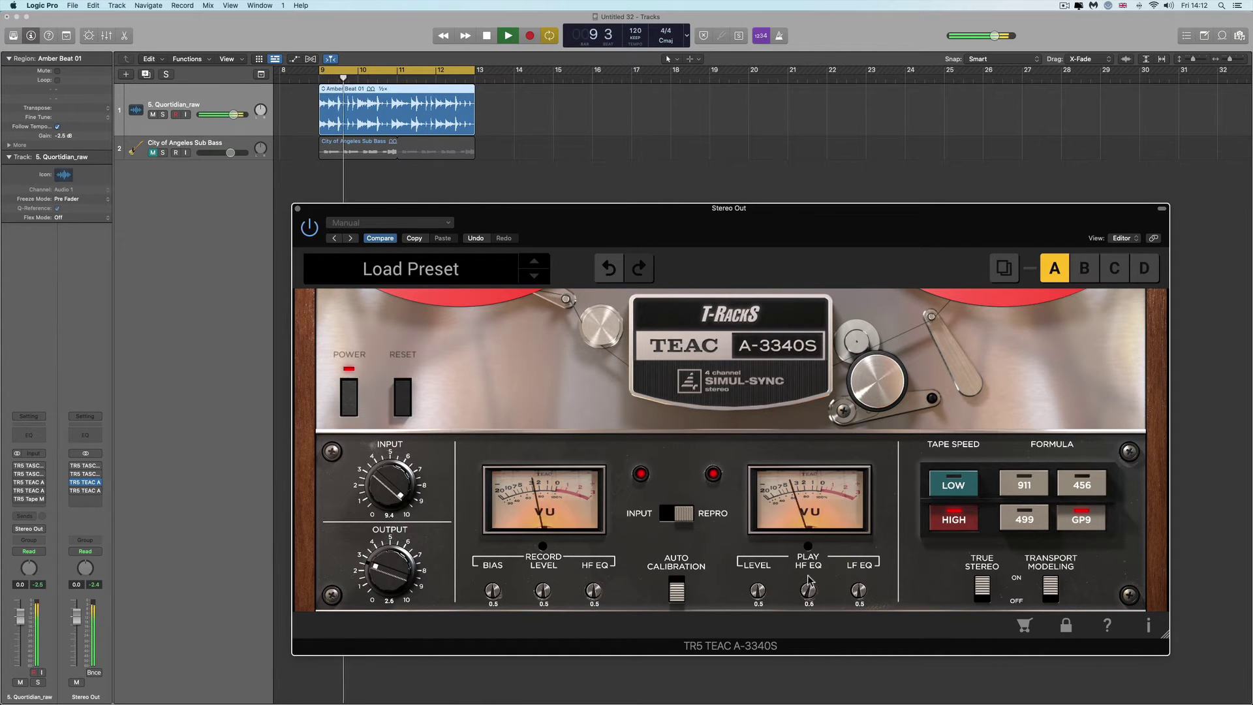
pyautogui.click(785, 490)
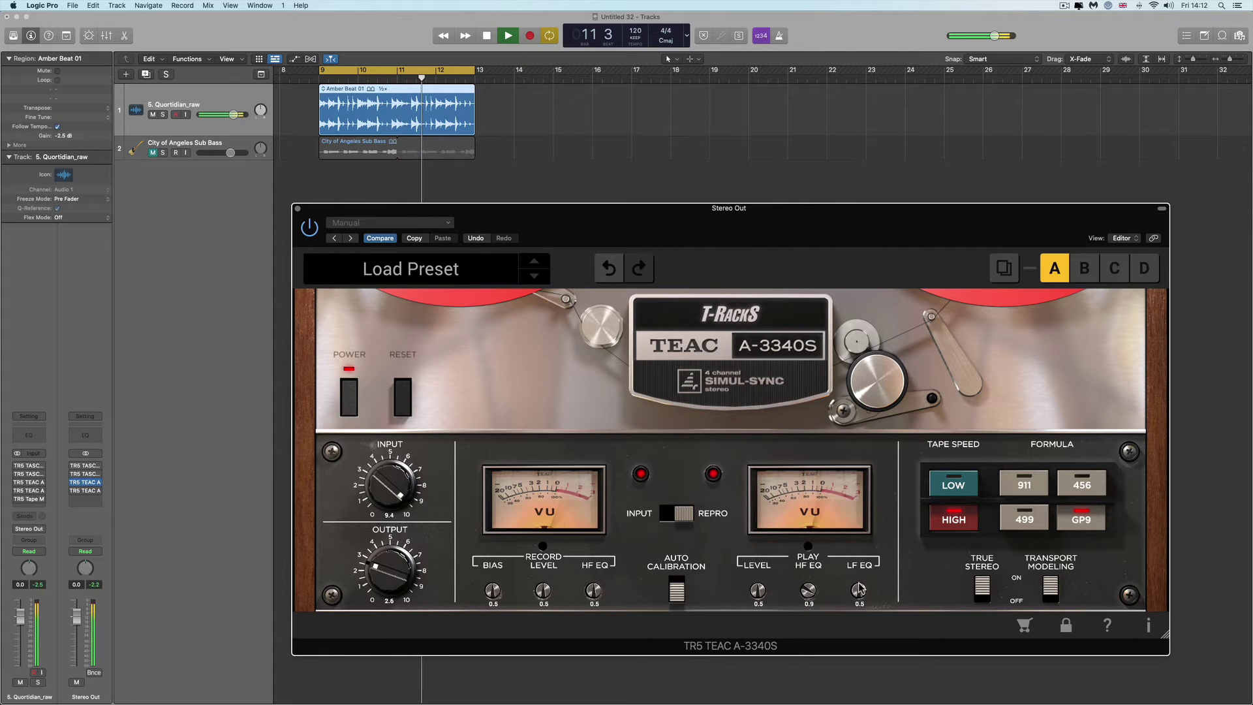
pyautogui.moveTo(859, 591); pyautogui.dragTo(883, 703)
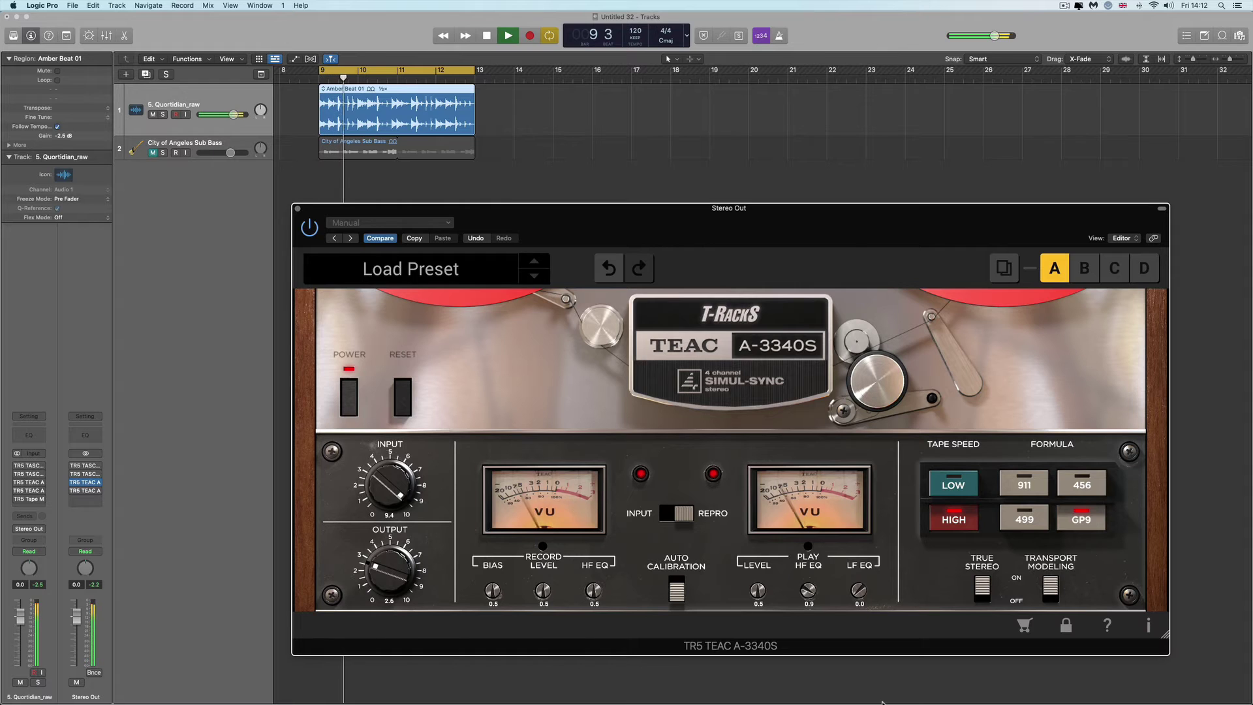
pyautogui.moveTo(883, 703); pyautogui.dragTo(827, 644)
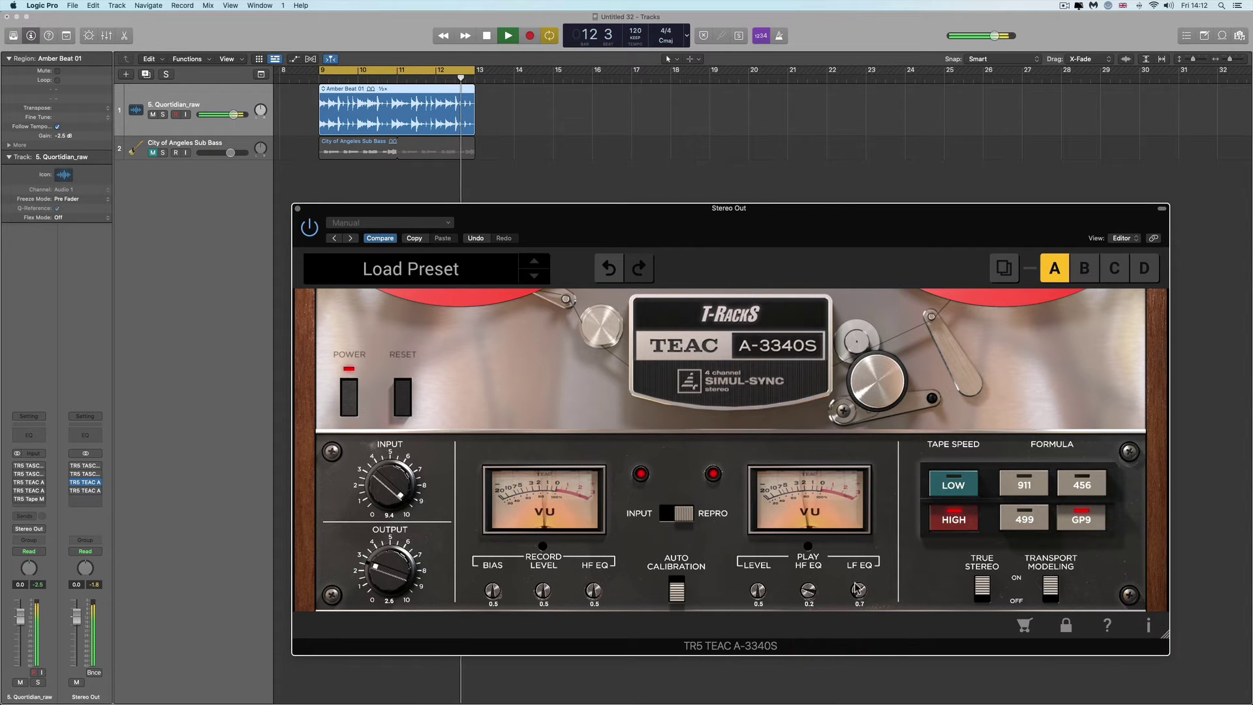
pyautogui.moveTo(858, 598); pyautogui.dragTo(855, 572)
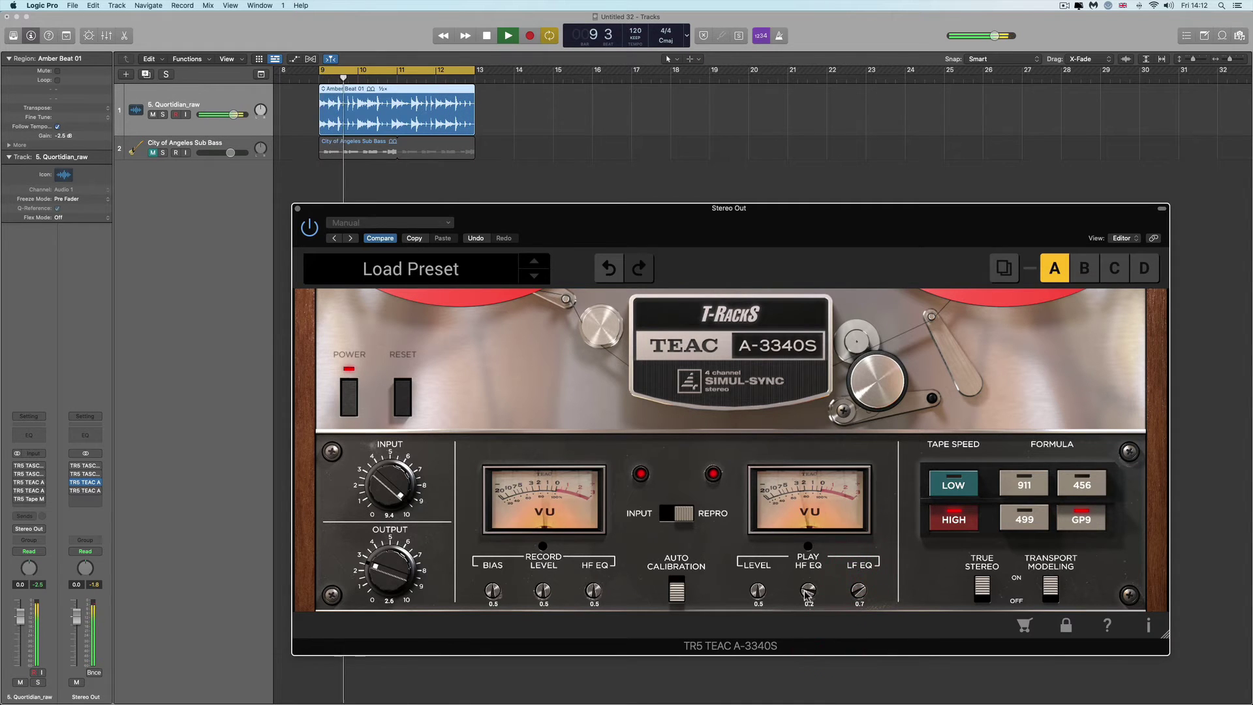
pyautogui.click(810, 592)
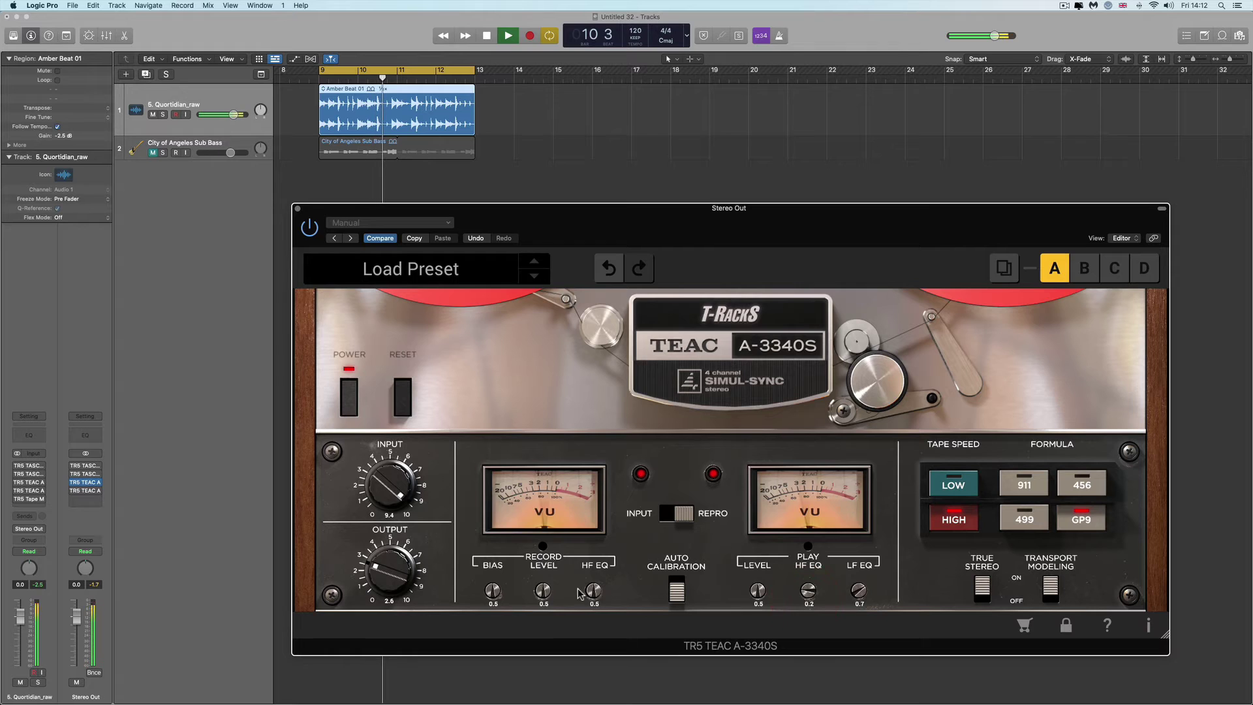
pyautogui.moveTo(590, 593); pyautogui.dragTo(591, 526)
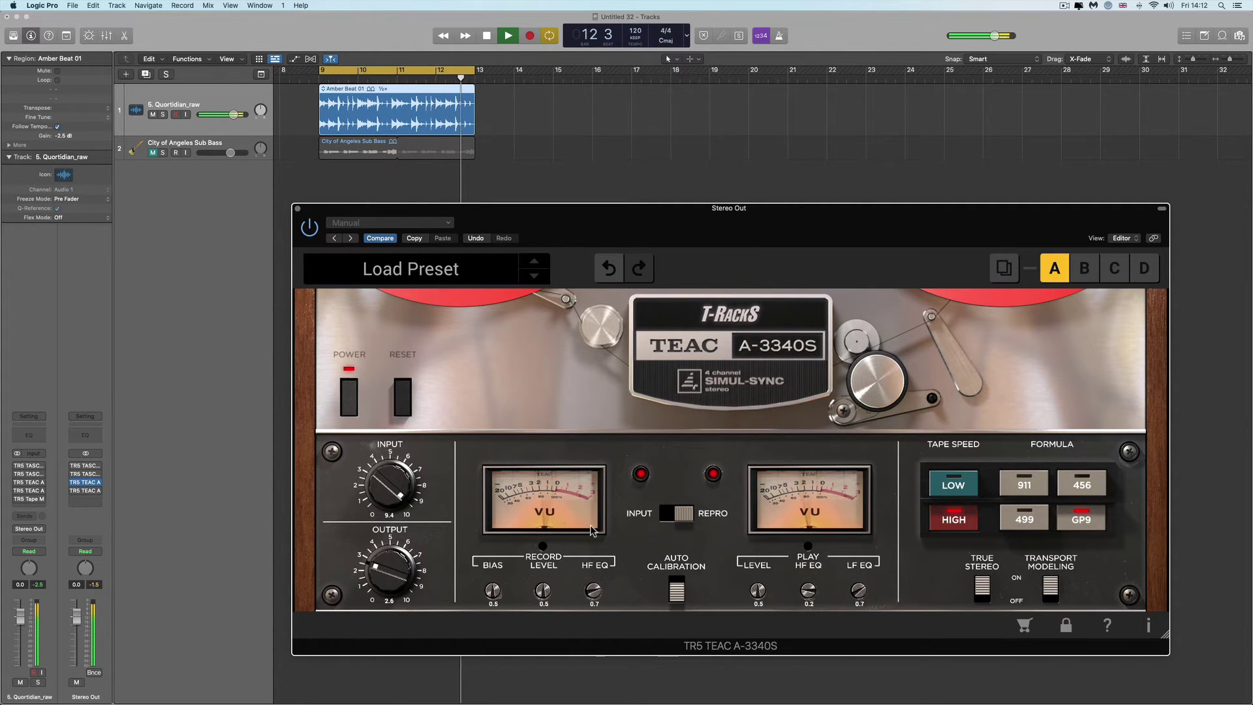
pyautogui.press('space')
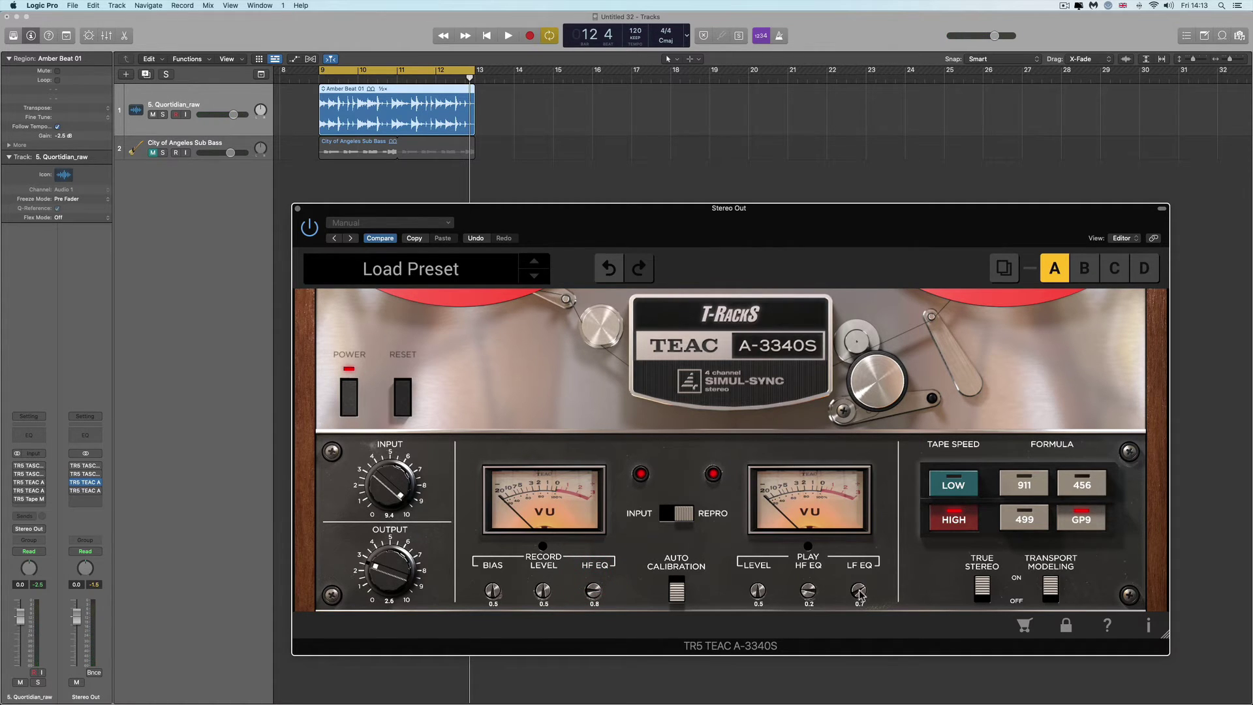
# Set the TEAC A-3340S input to 9.5 and output to 2.4 during playback, matching the level against the powered-off signal.
pyautogui.press('space')
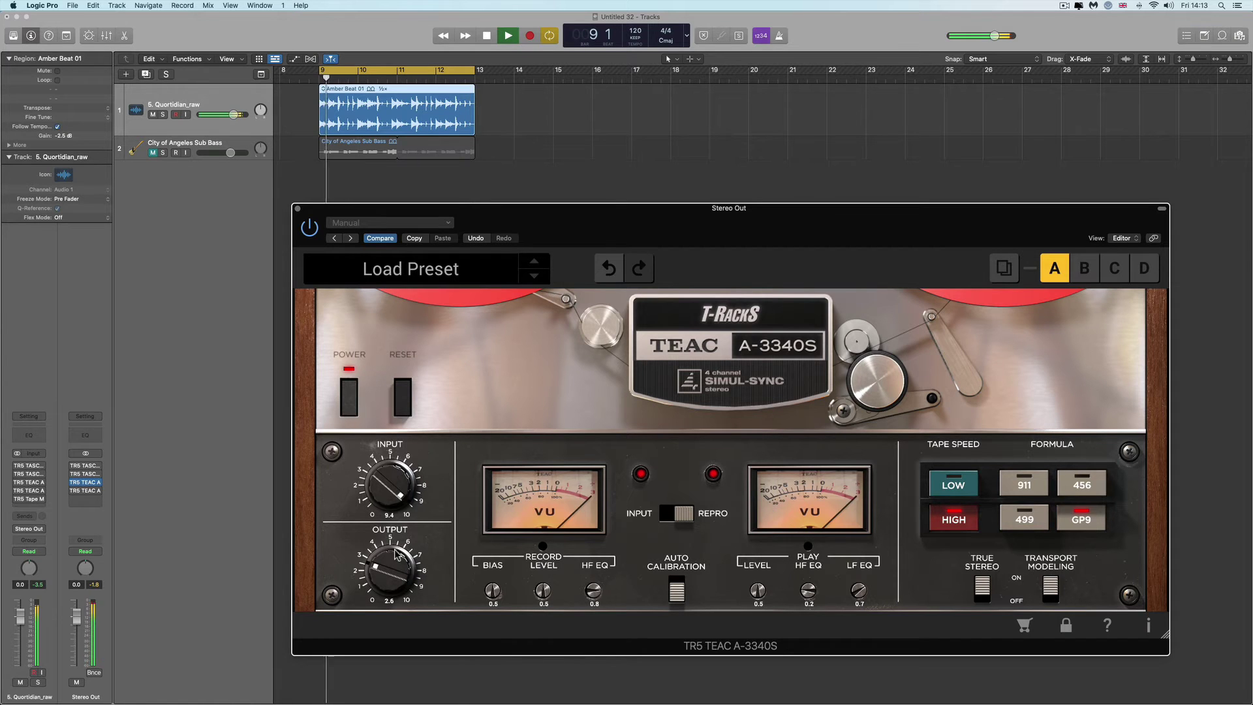
pyautogui.moveTo(390, 501); pyautogui.dragTo(390, 498)
pyautogui.moveTo(391, 567); pyautogui.dragTo(391, 563)
pyautogui.click(348, 408)
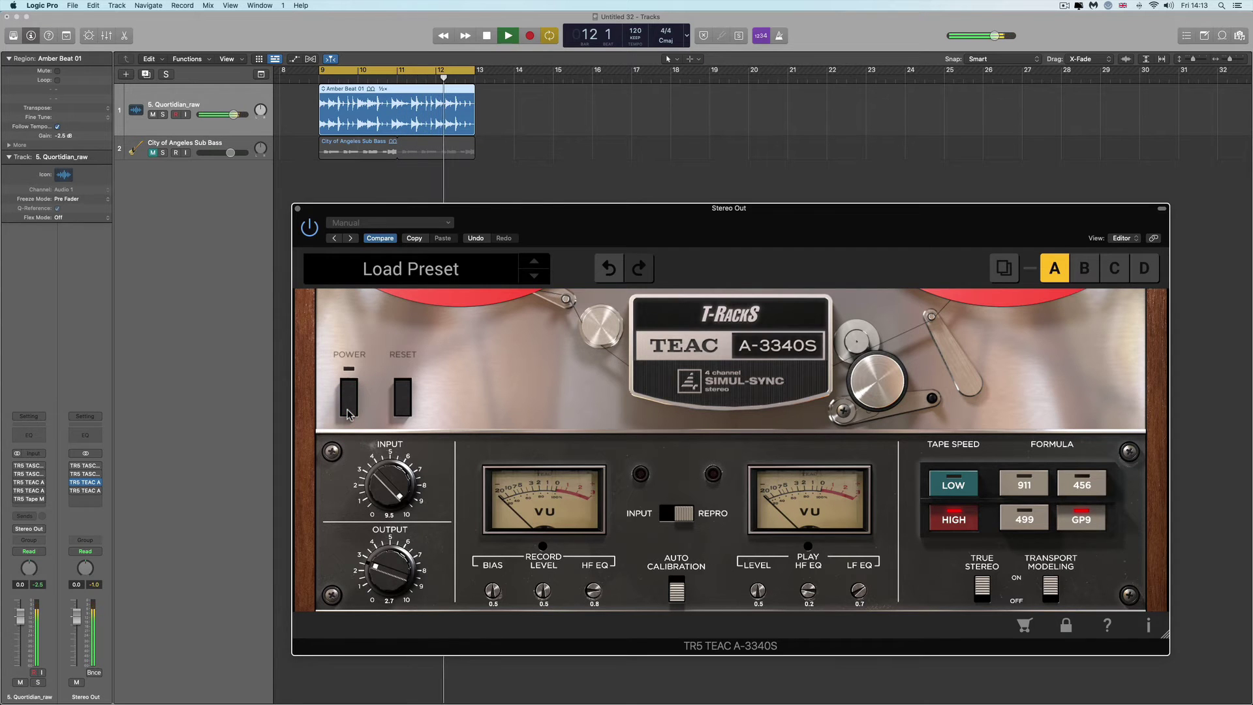
pyautogui.click(348, 408)
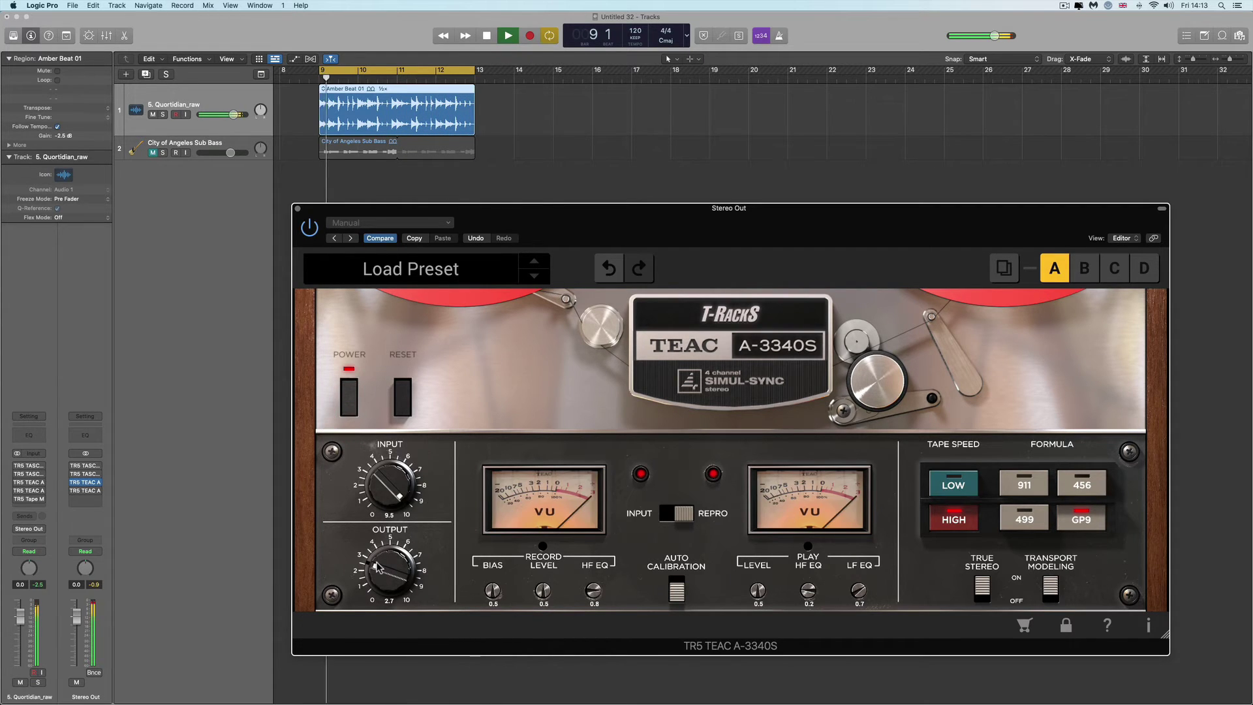
pyautogui.moveTo(377, 568); pyautogui.dragTo(378, 572)
pyautogui.click(348, 408)
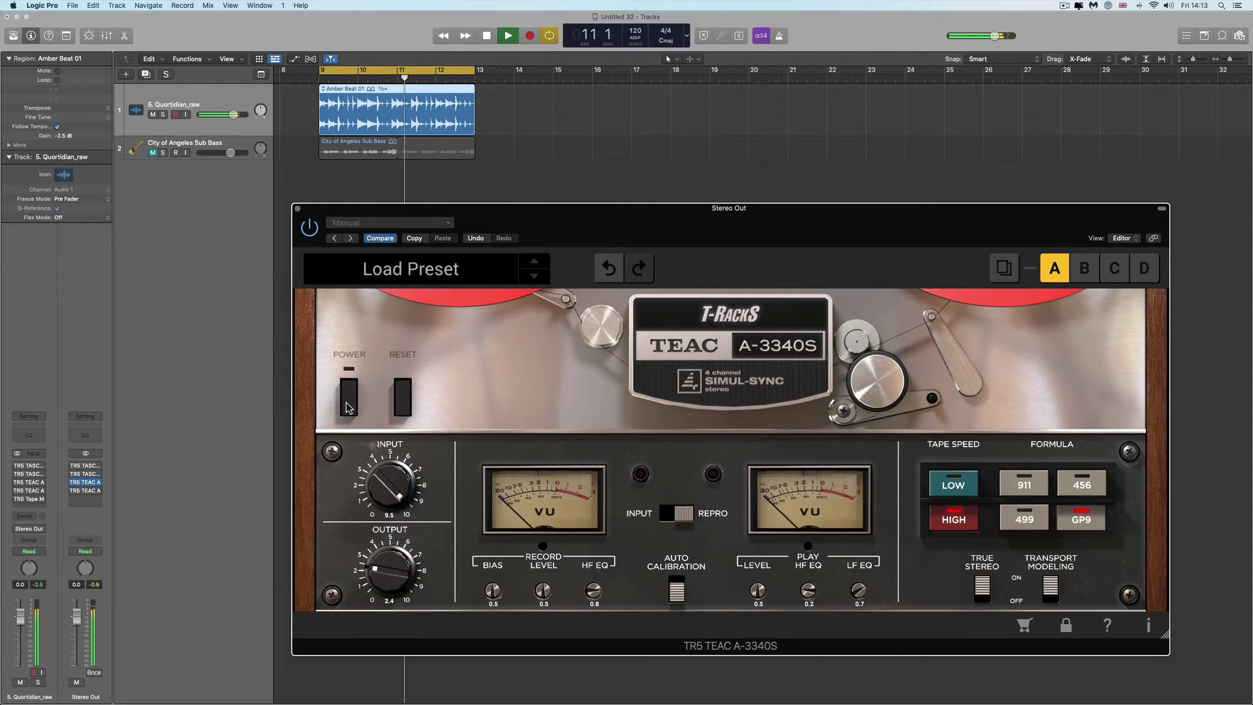
pyautogui.click(348, 408)
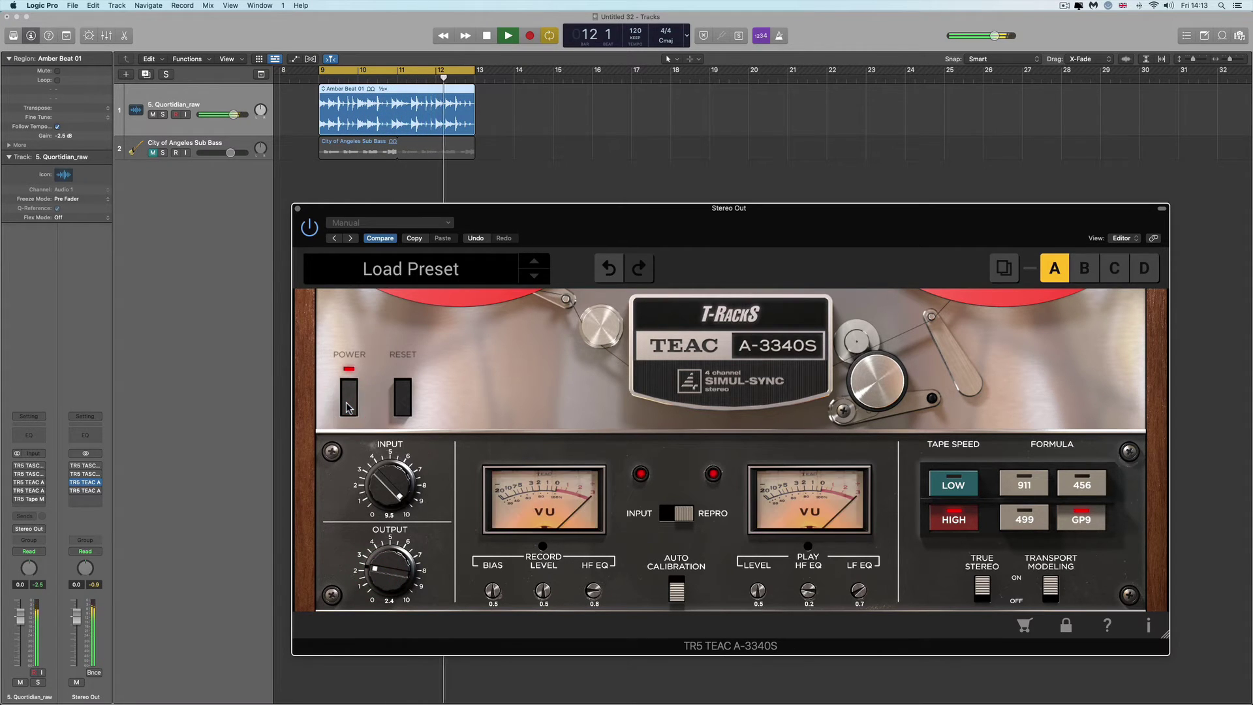
# Stop playback, then shrink, bypass and close the TEAC A-3340S plug-in on the Stereo Out.
pyautogui.press('space')
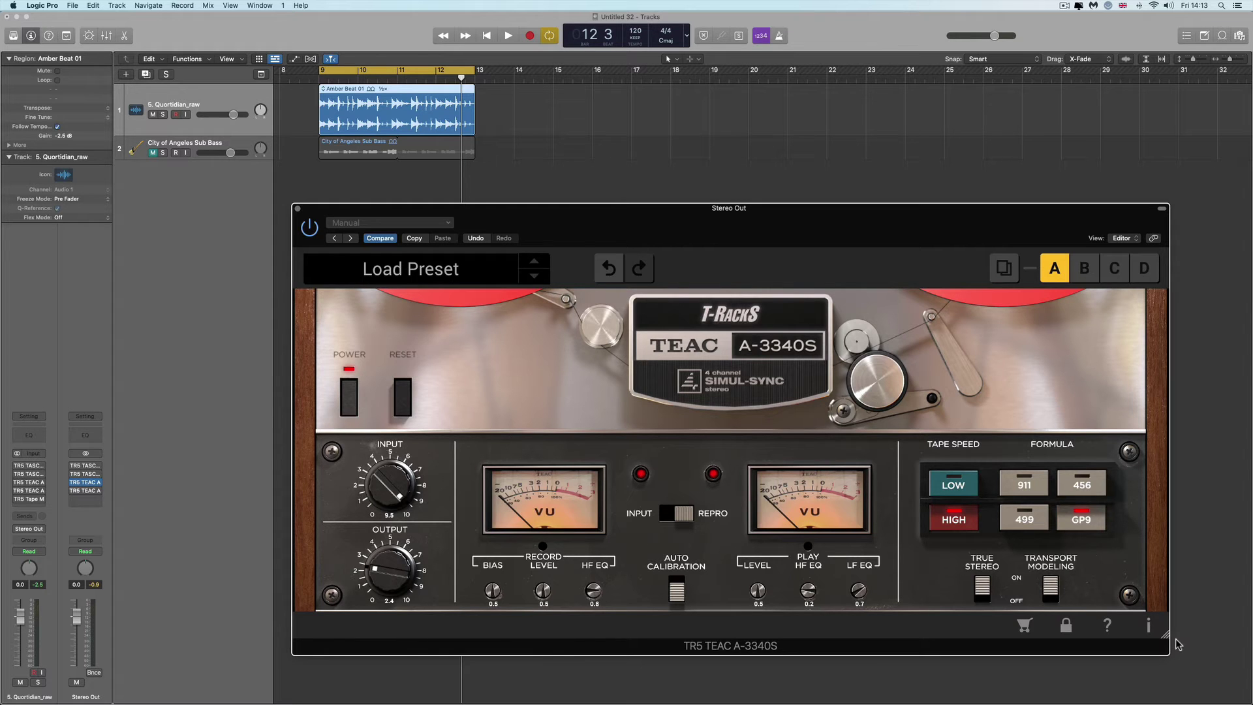
pyautogui.moveTo(1163, 634); pyautogui.dragTo(737, 419)
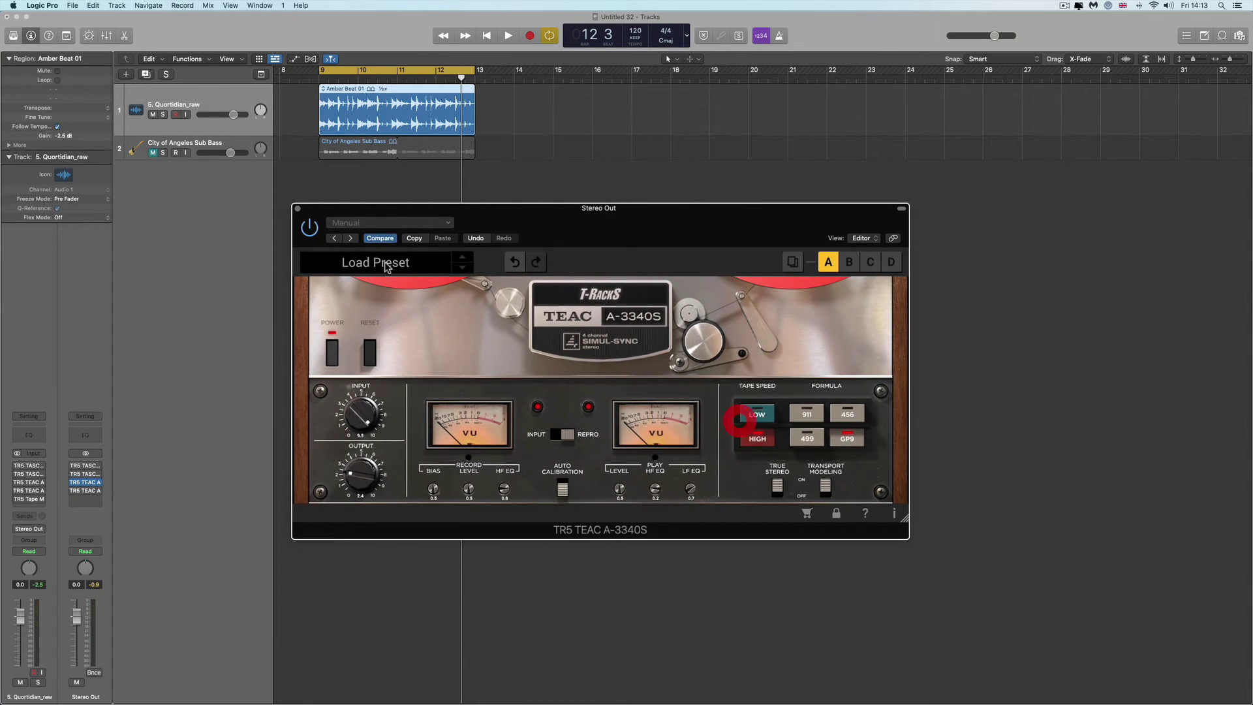
pyautogui.click(304, 225)
pyautogui.click(298, 210)
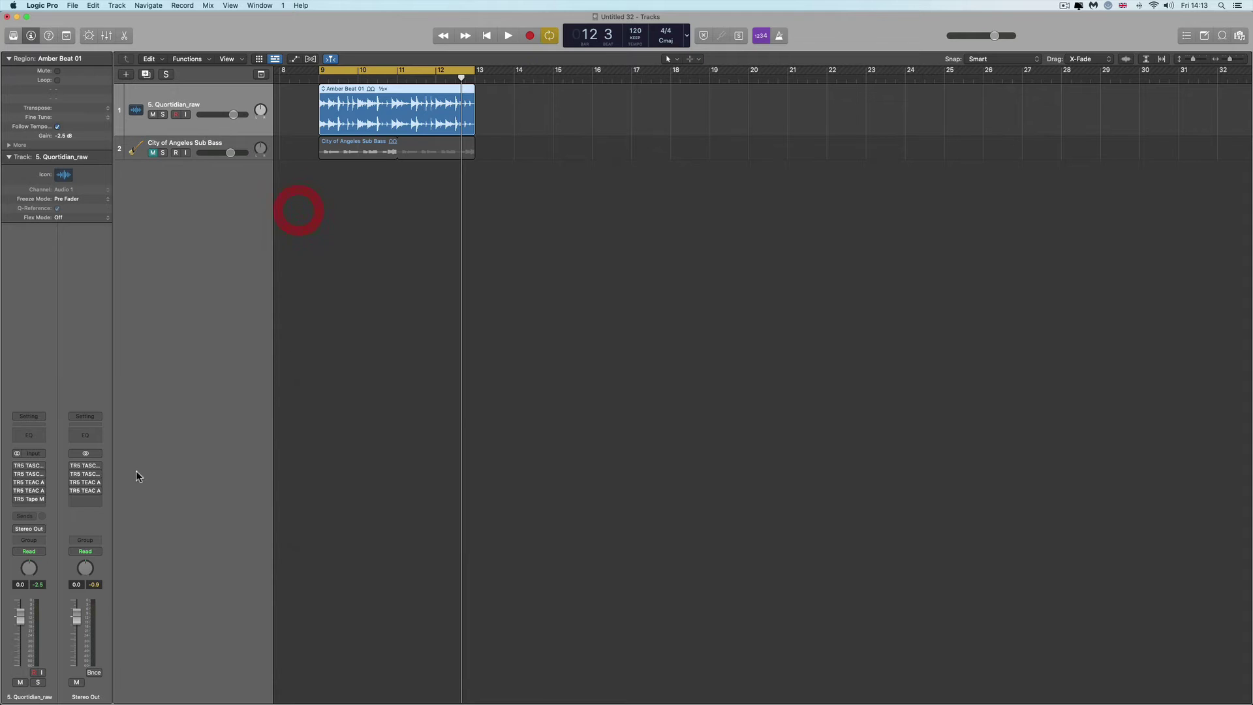
# Open the TASCAM 388 plug-in on the Stereo Out, close the other plug-in window, and enlarge and reposition the TASCAM 388 window.
pyautogui.click(86, 477)
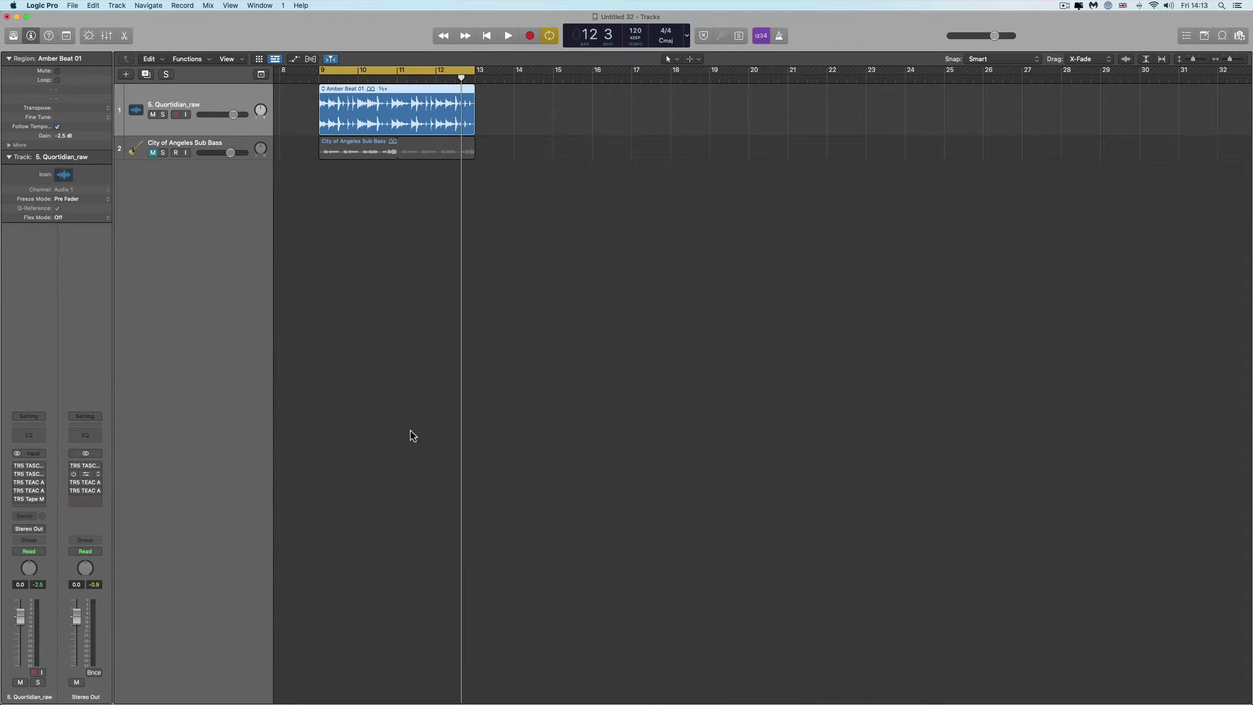
pyautogui.click(85, 467)
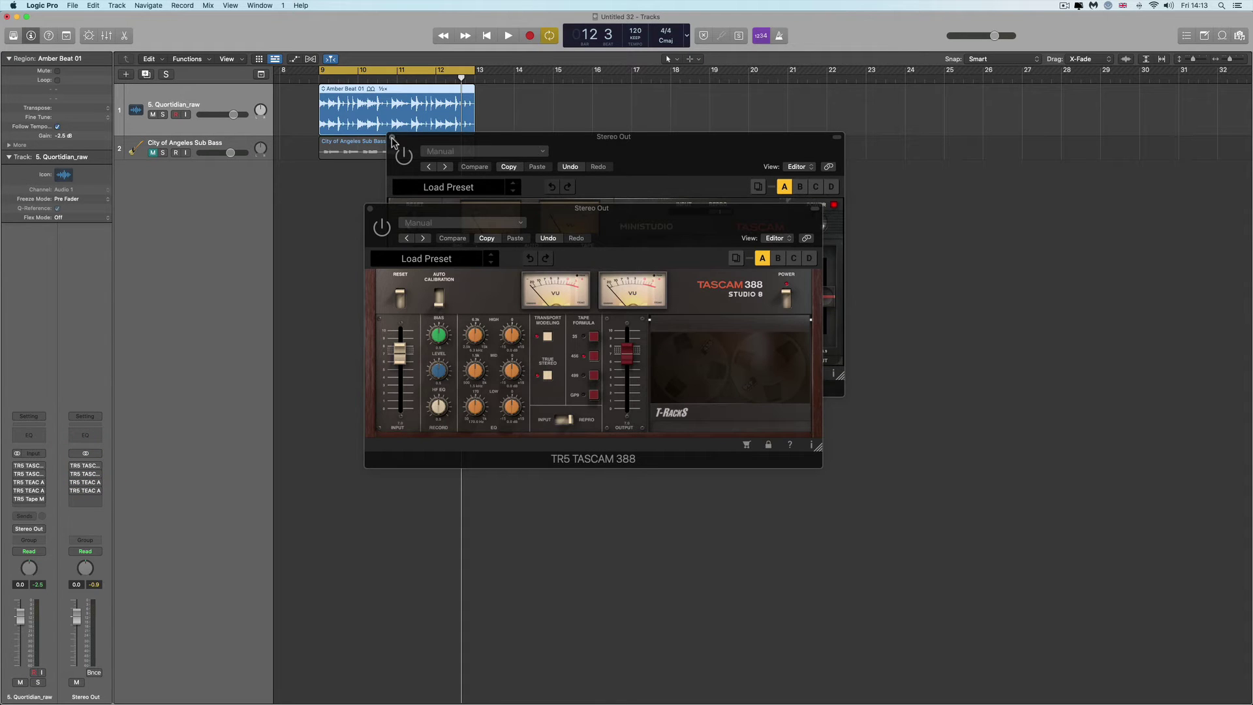
pyautogui.click(392, 138)
pyautogui.moveTo(573, 215); pyautogui.dragTo(513, 215)
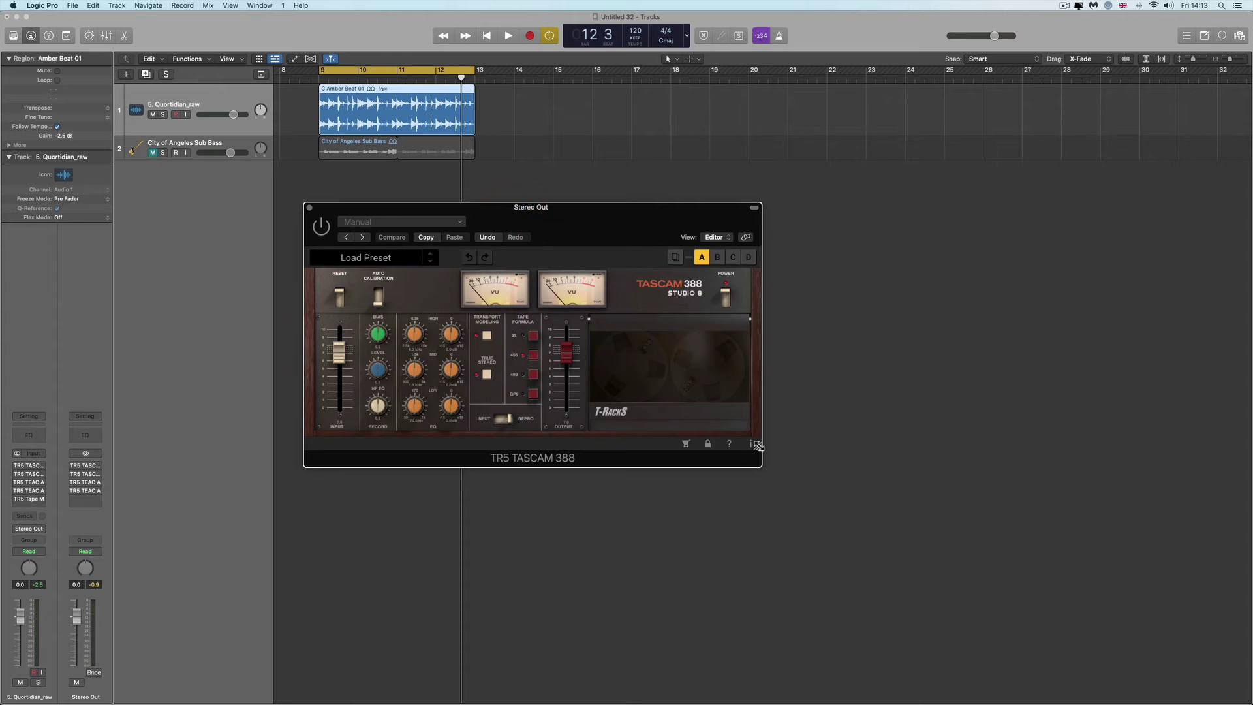
pyautogui.moveTo(757, 445); pyautogui.dragTo(1012, 621)
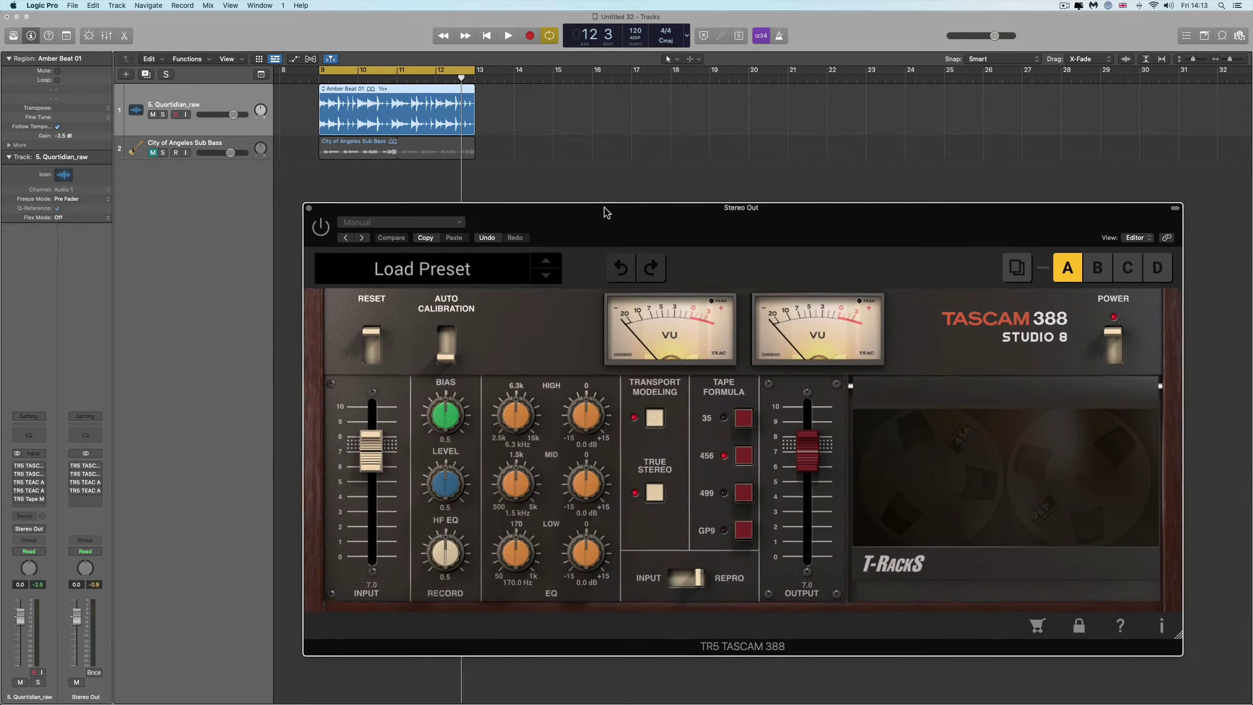
pyautogui.moveTo(605, 213); pyautogui.dragTo(587, 214)
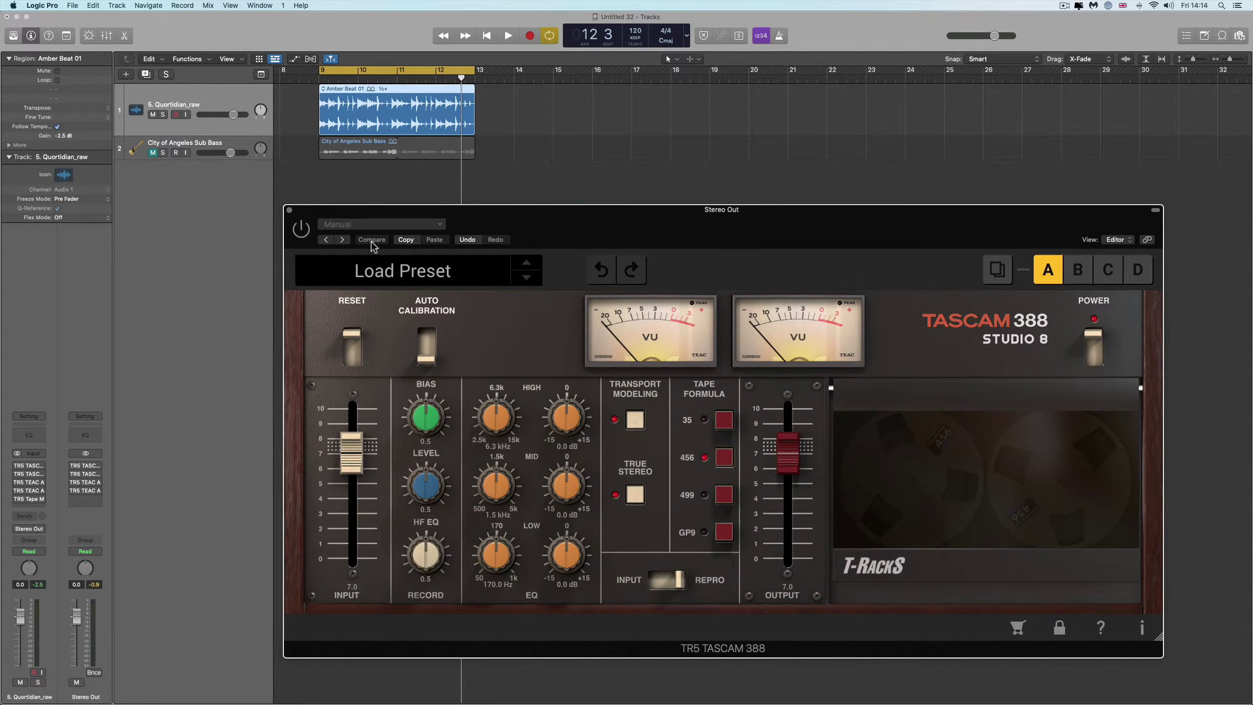
# Enable the TASCAM 388 plug-in, play the loop, and compare the sound with its power off and on.
pyautogui.press('space')
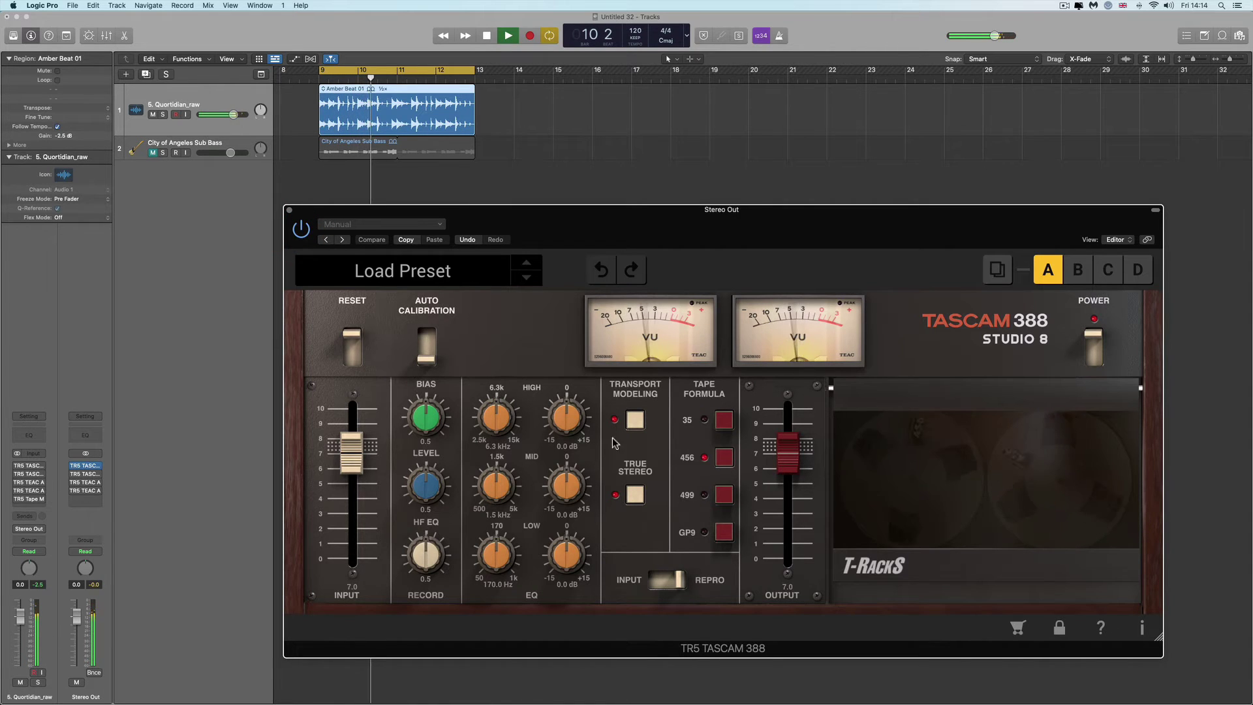
pyautogui.click(1094, 339)
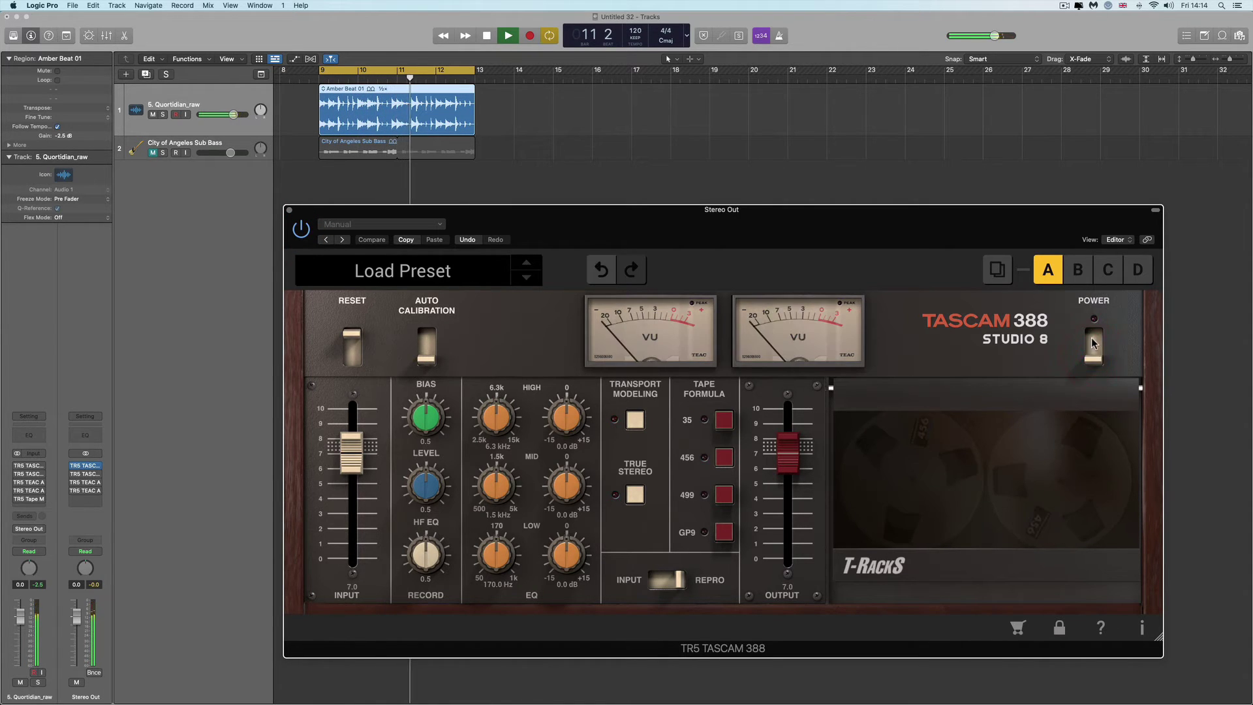
pyautogui.click(1094, 339)
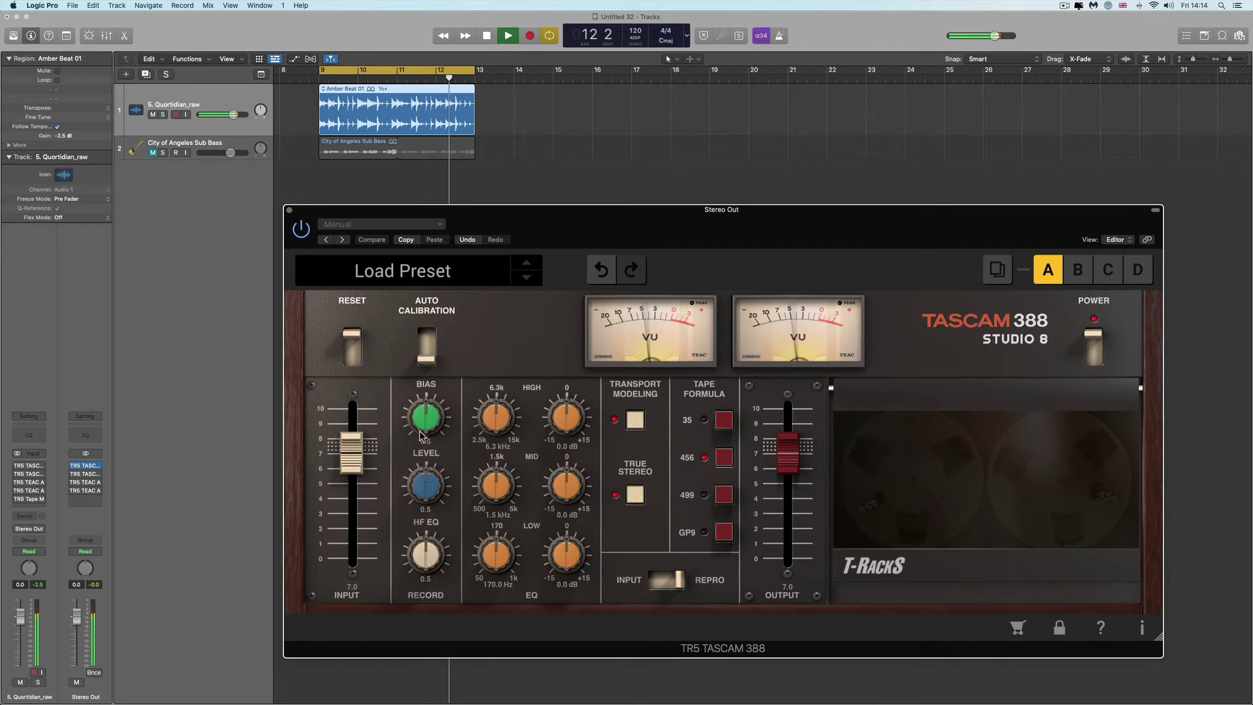
# Set the TASCAM 388 input to 8.1 and output to 4.8, and choose the GP9 tape formula.
pyautogui.moveTo(358, 465); pyautogui.dragTo(360, 448)
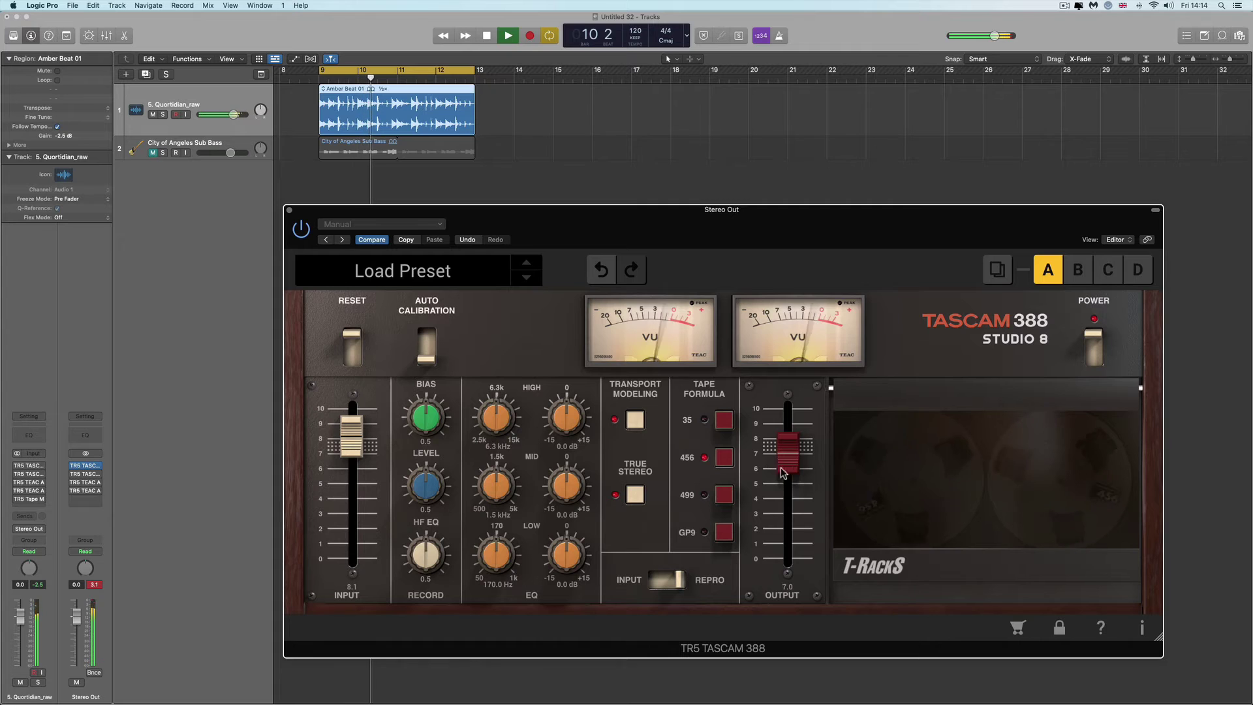
pyautogui.moveTo(787, 446); pyautogui.dragTo(786, 492)
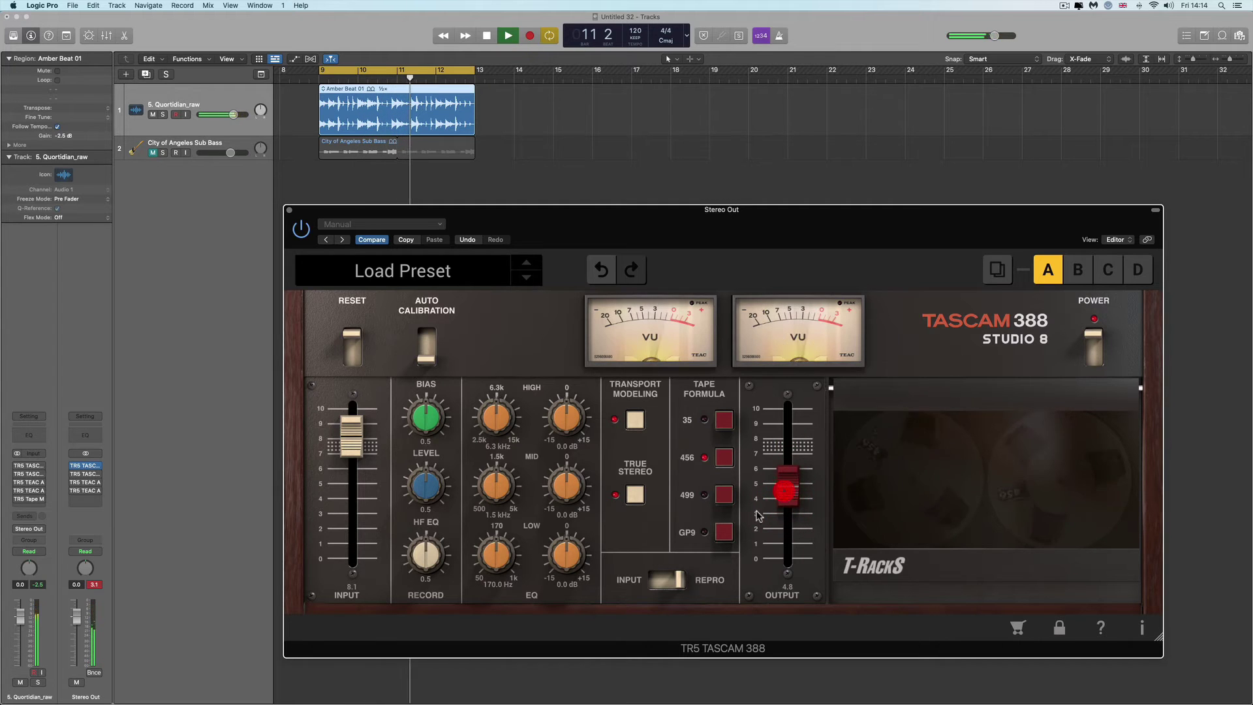
pyautogui.click(723, 534)
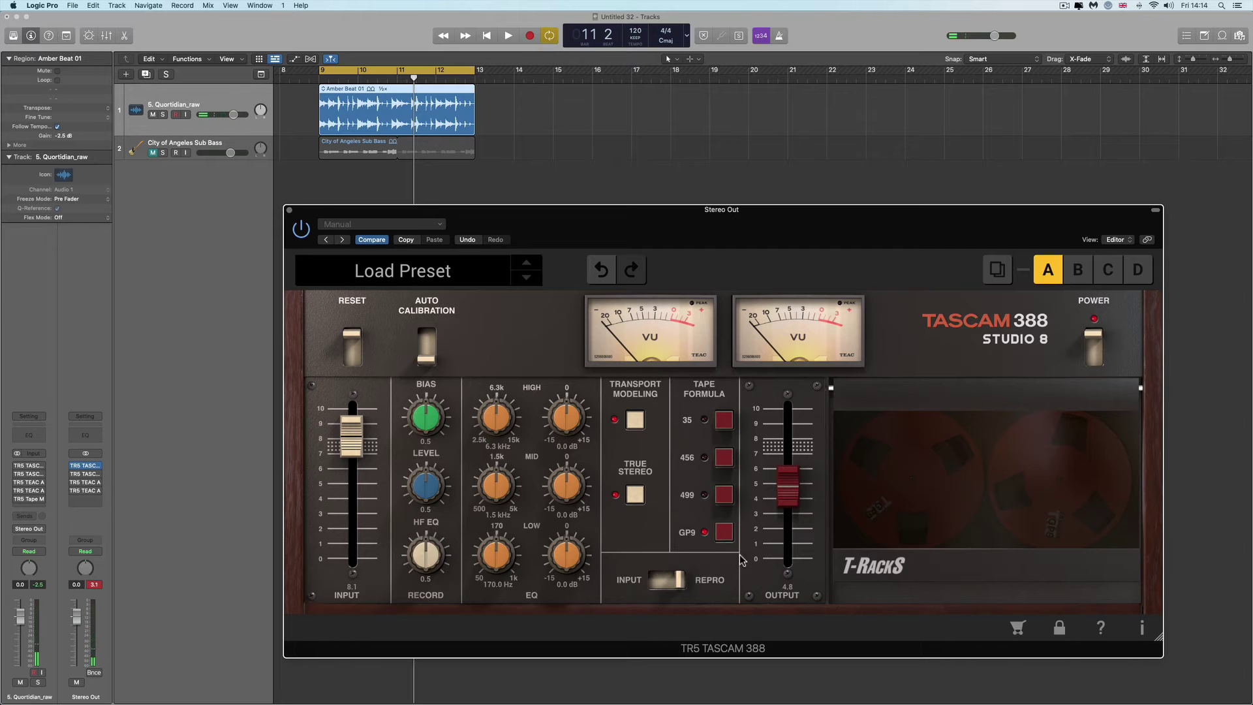
# Set the TASCAM 388 input to 10.0, record level to 0.6 and output to 3.9 while the loop plays.
pyautogui.press('space')
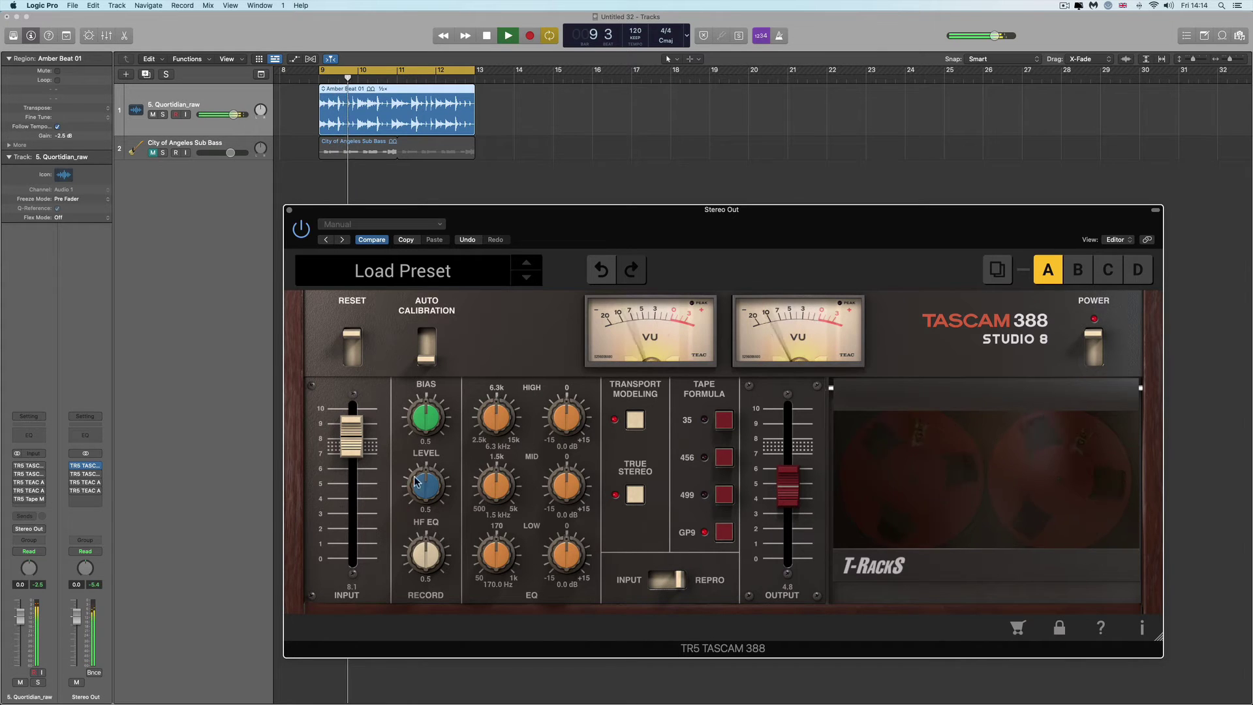
pyautogui.moveTo(354, 451); pyautogui.dragTo(356, 417)
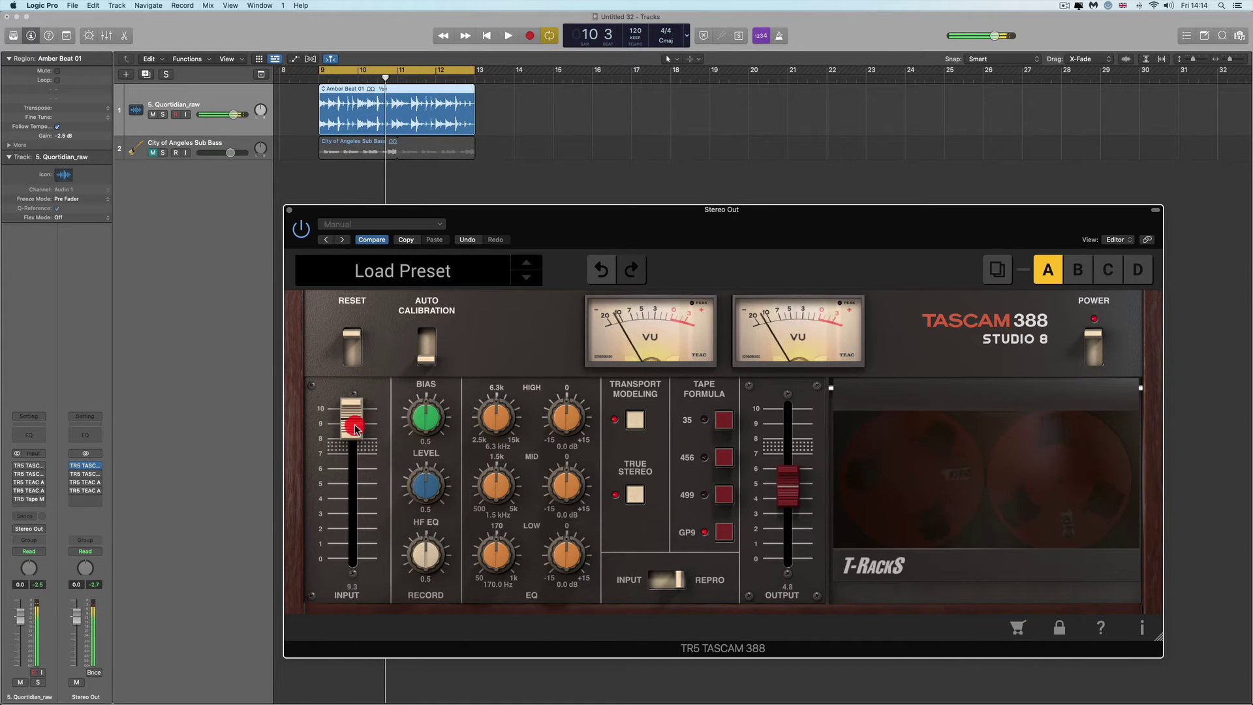
pyautogui.moveTo(421, 481); pyautogui.dragTo(425, 461)
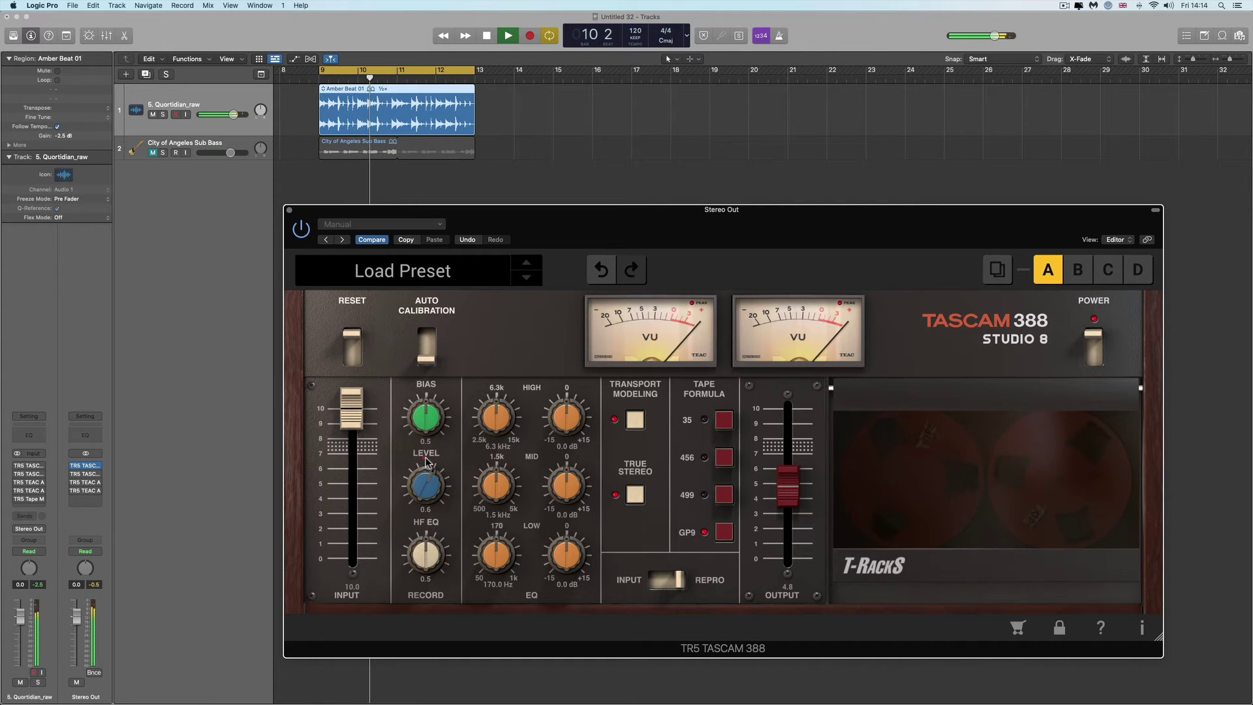
pyautogui.moveTo(780, 492); pyautogui.dragTo(781, 507)
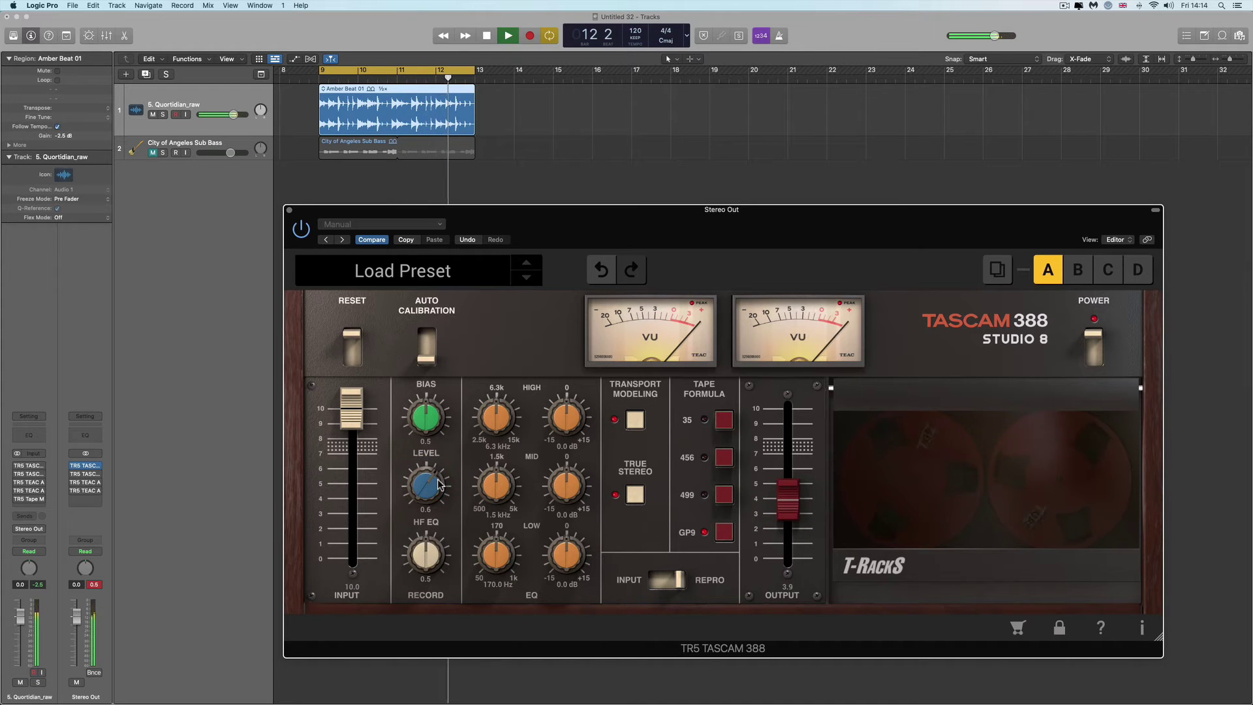
# Compare the GP9 sound with the TASCAM 388 power off and on, stop playback, and close the TASCAM Porta One window.
pyautogui.click(1096, 349)
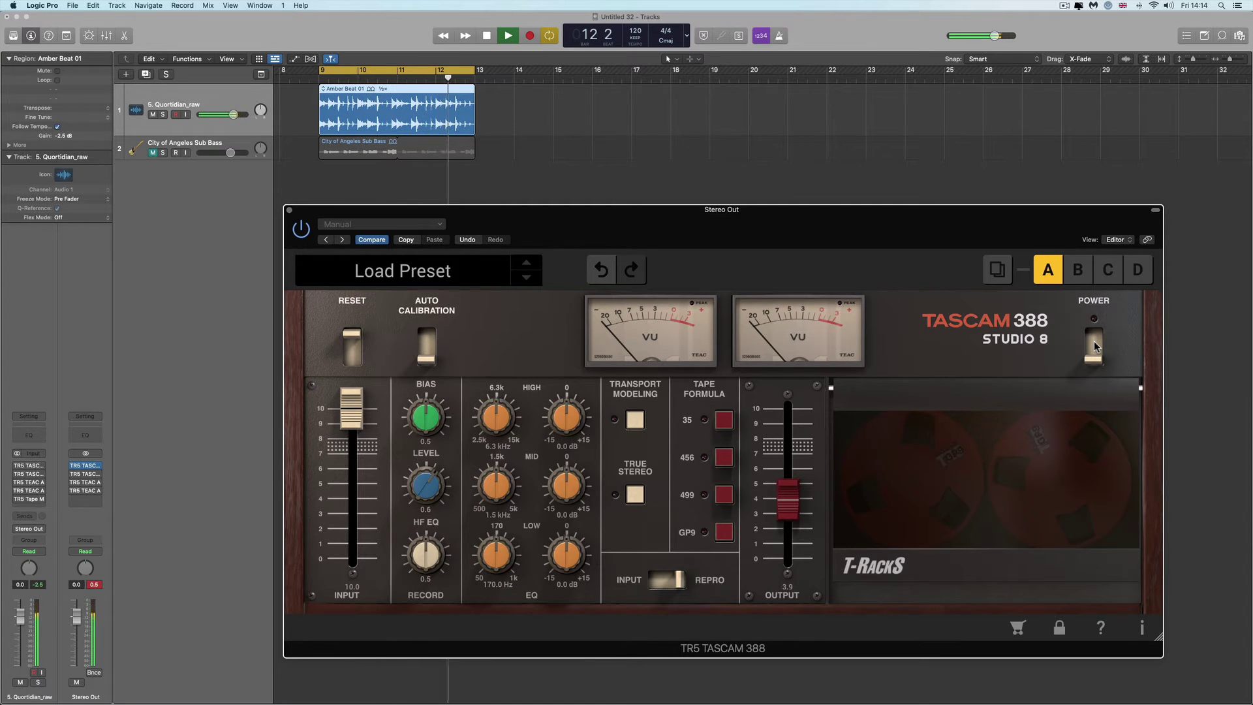
pyautogui.click(1094, 346)
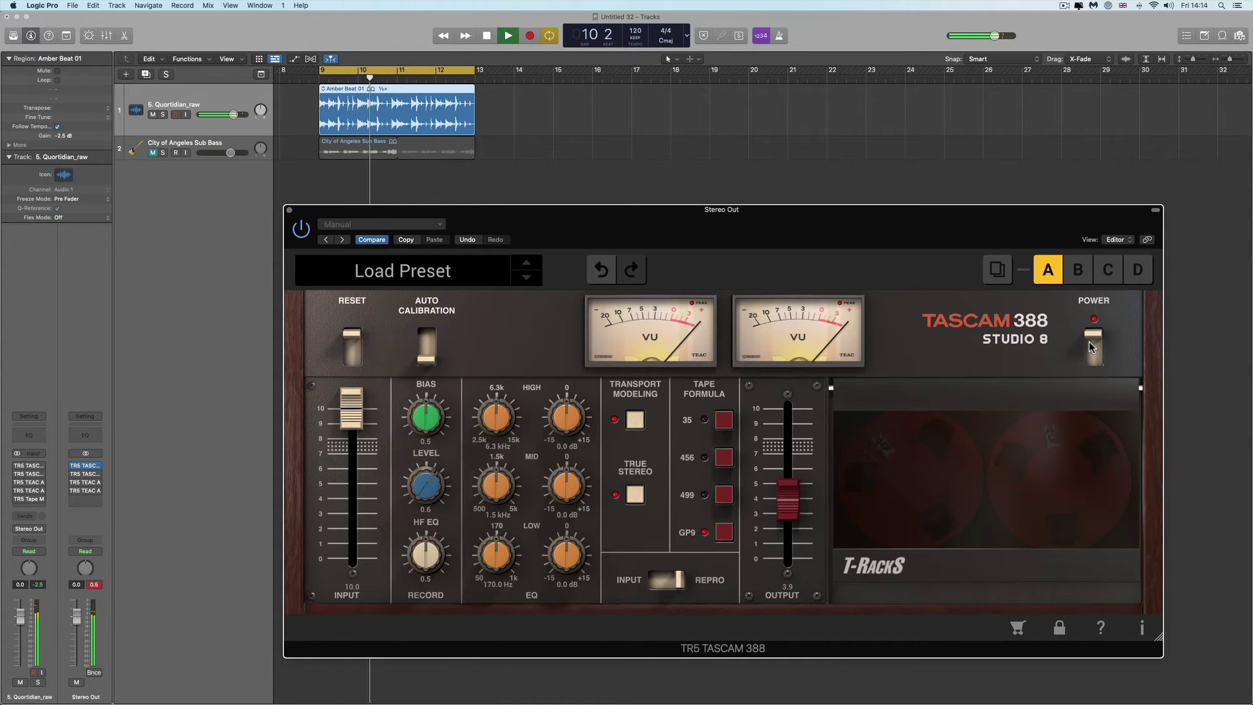
pyautogui.press('space')
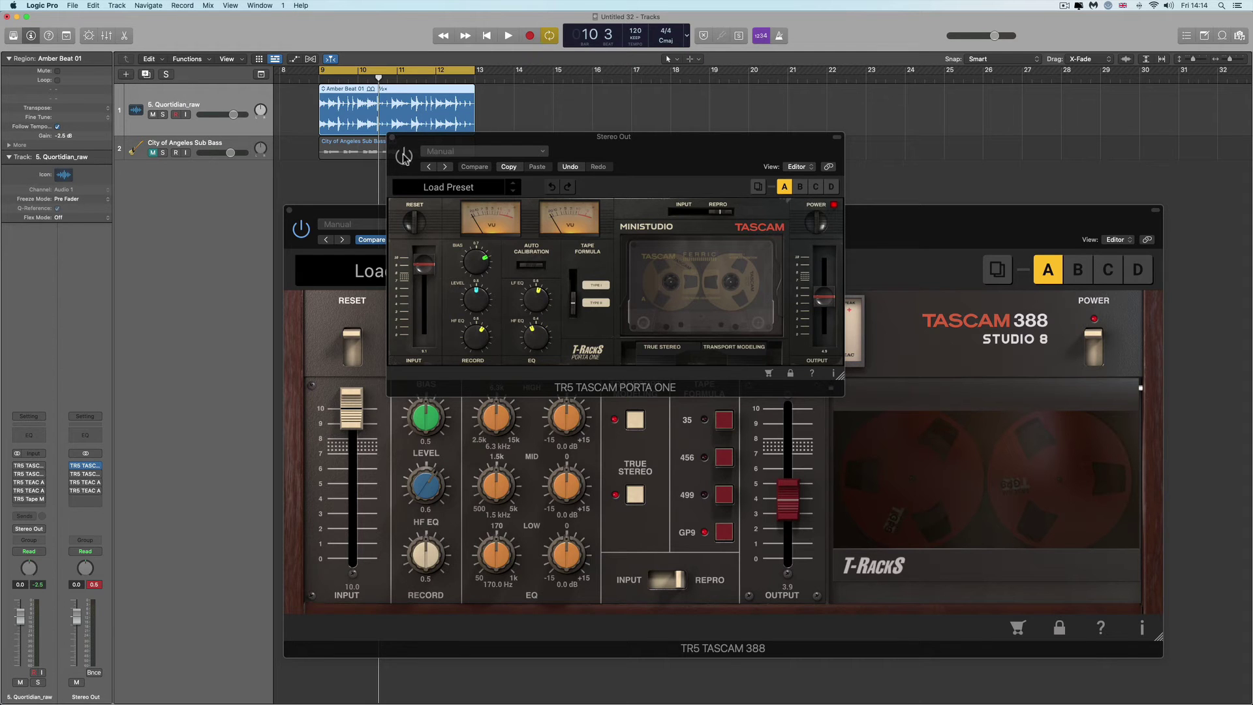
pyautogui.click(393, 138)
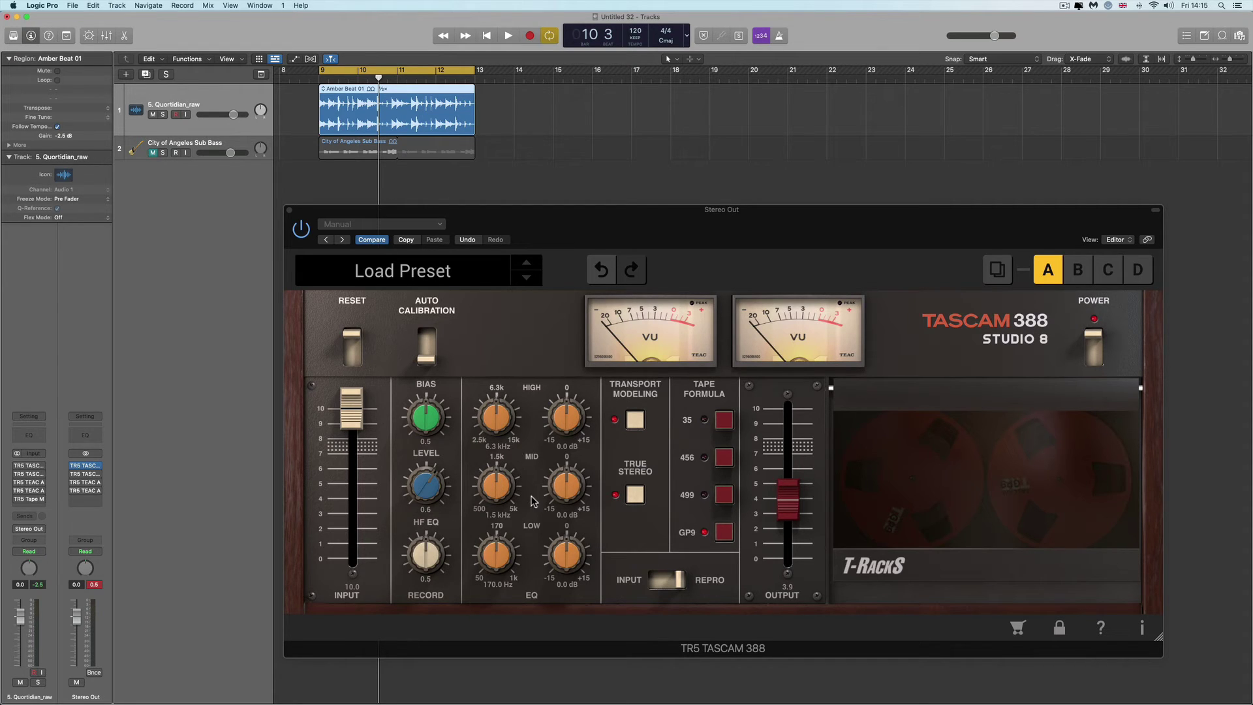
# During playback, set the EQ gains to -9.2 dB low, 2.2 dB mid and 4.7 dB high, with high at 3.1 kHz and mid at 764 Hz.
pyautogui.press('space')
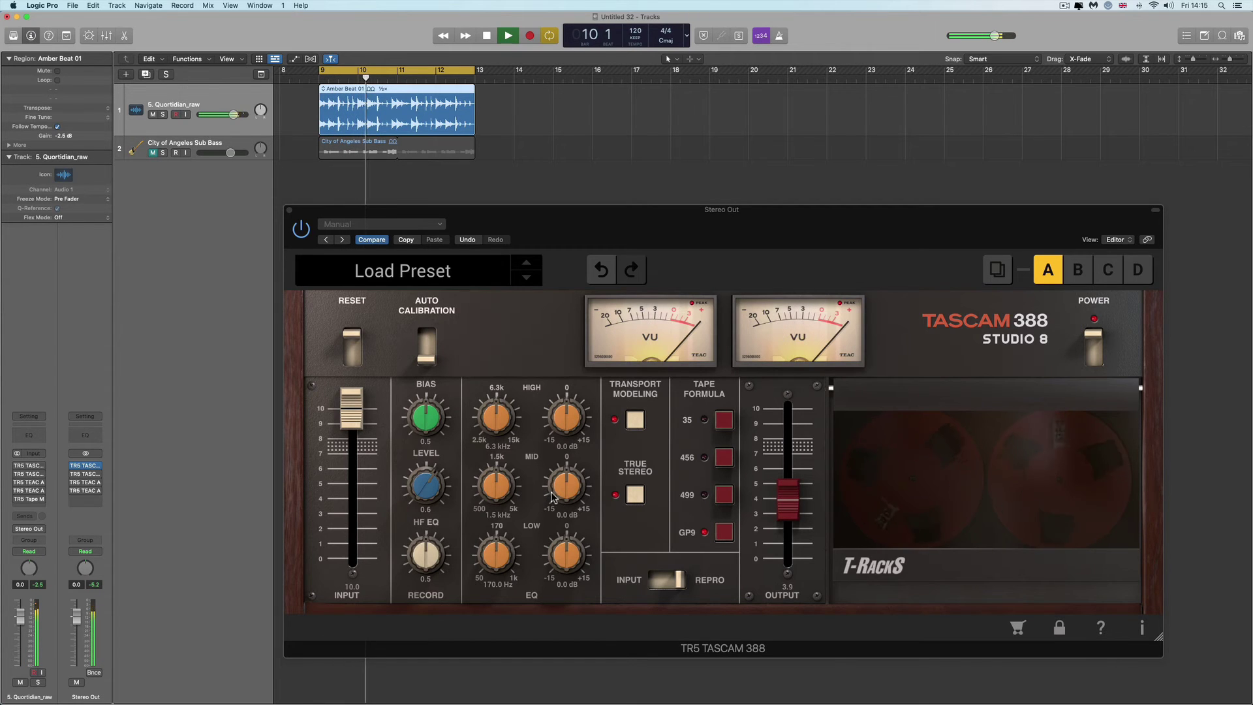
pyautogui.moveTo(567, 560); pyautogui.dragTo(583, 632)
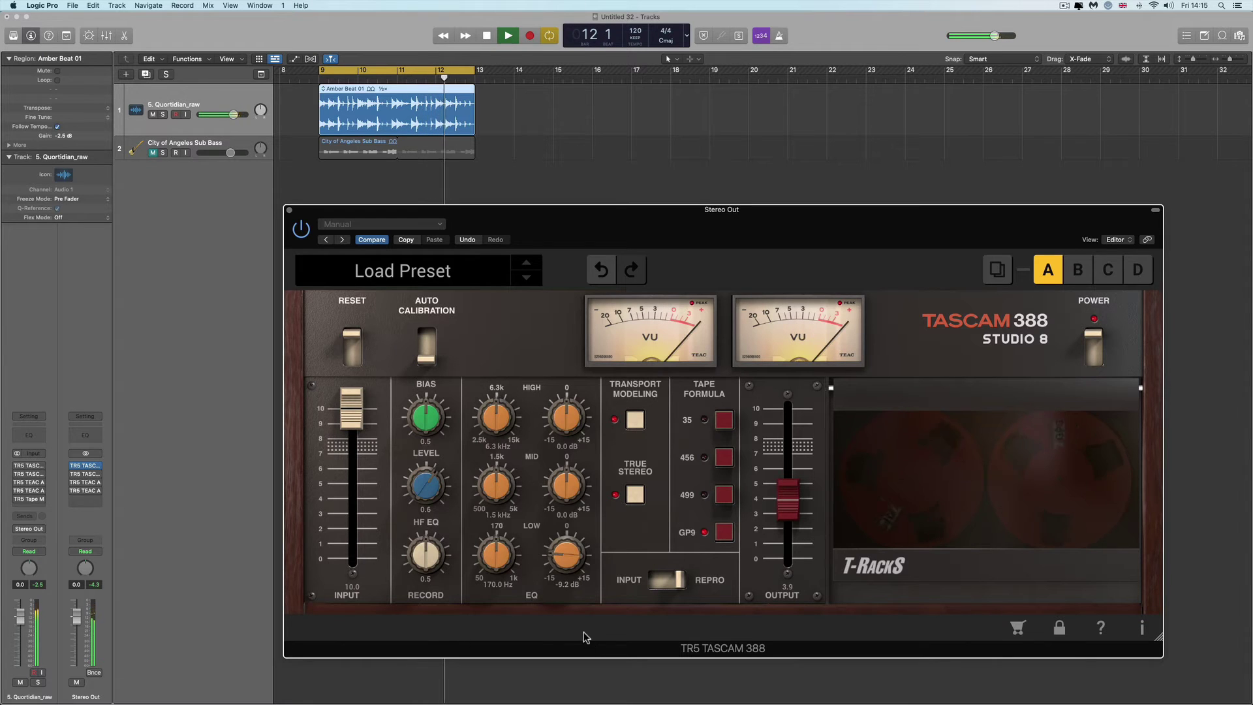
pyautogui.moveTo(566, 483)
pyautogui.mouseDown()
pyautogui.moveTo(567, 438)
pyautogui.moveTo(588, 556)
pyautogui.moveTo(574, 483)
pyautogui.mouseUp()
pyautogui.moveTo(566, 418); pyautogui.dragTo(568, 389)
pyautogui.moveTo(496, 411); pyautogui.dragTo(510, 550)
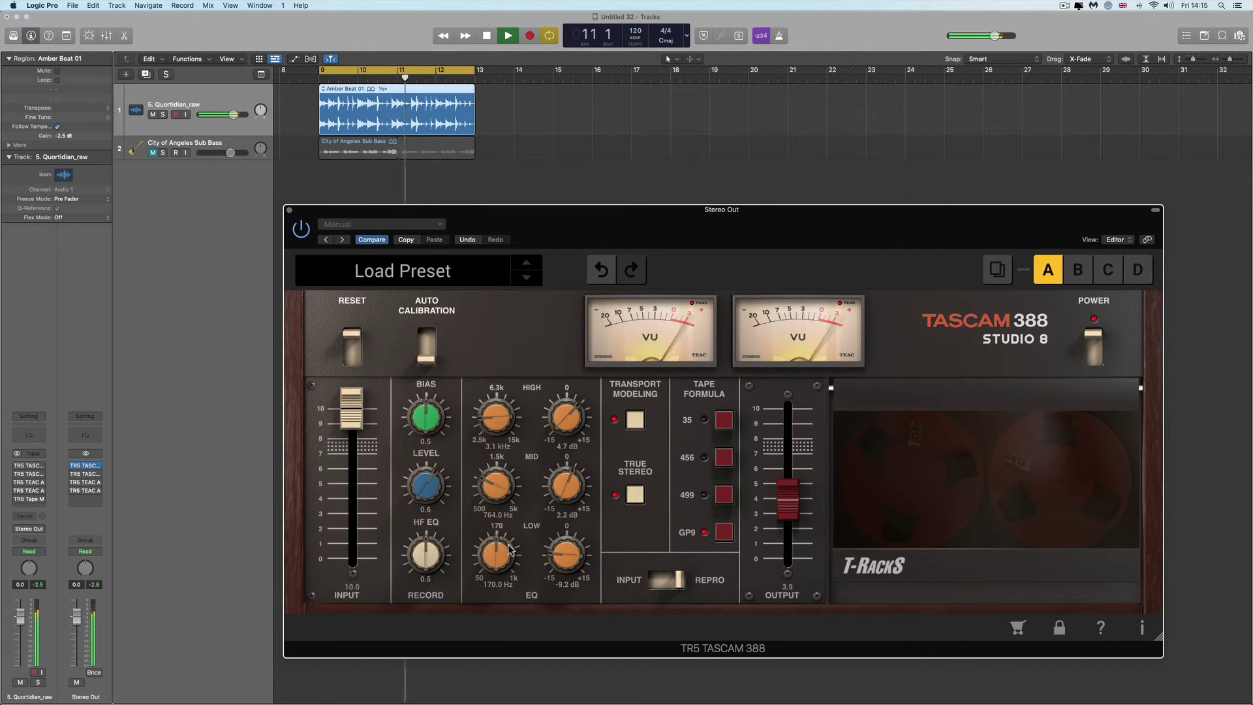
# Adjust the EQ to 3.6 dB at 668.8 Hz mid and -3.0 dB at 79.5 Hz low, and compare with the power off and on.
pyautogui.moveTo(570, 491); pyautogui.dragTo(572, 486)
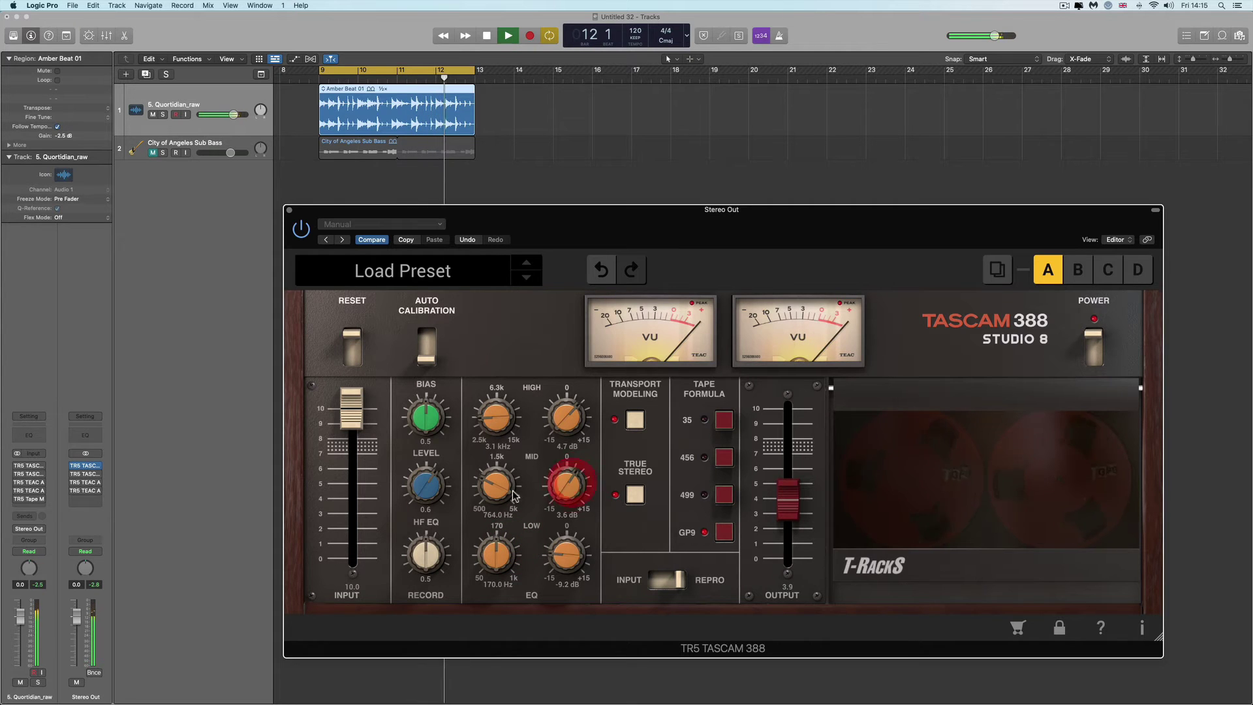
pyautogui.moveTo(496, 487); pyautogui.dragTo(497, 496)
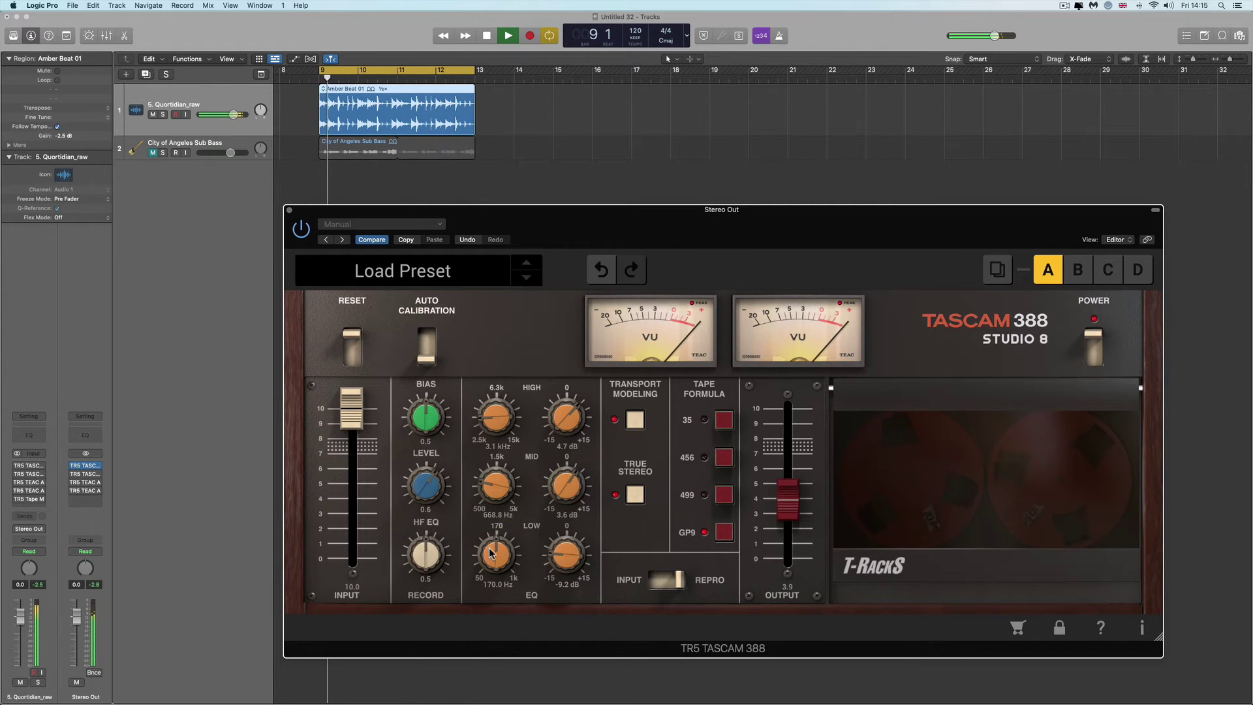
pyautogui.moveTo(496, 553); pyautogui.dragTo(567, 518)
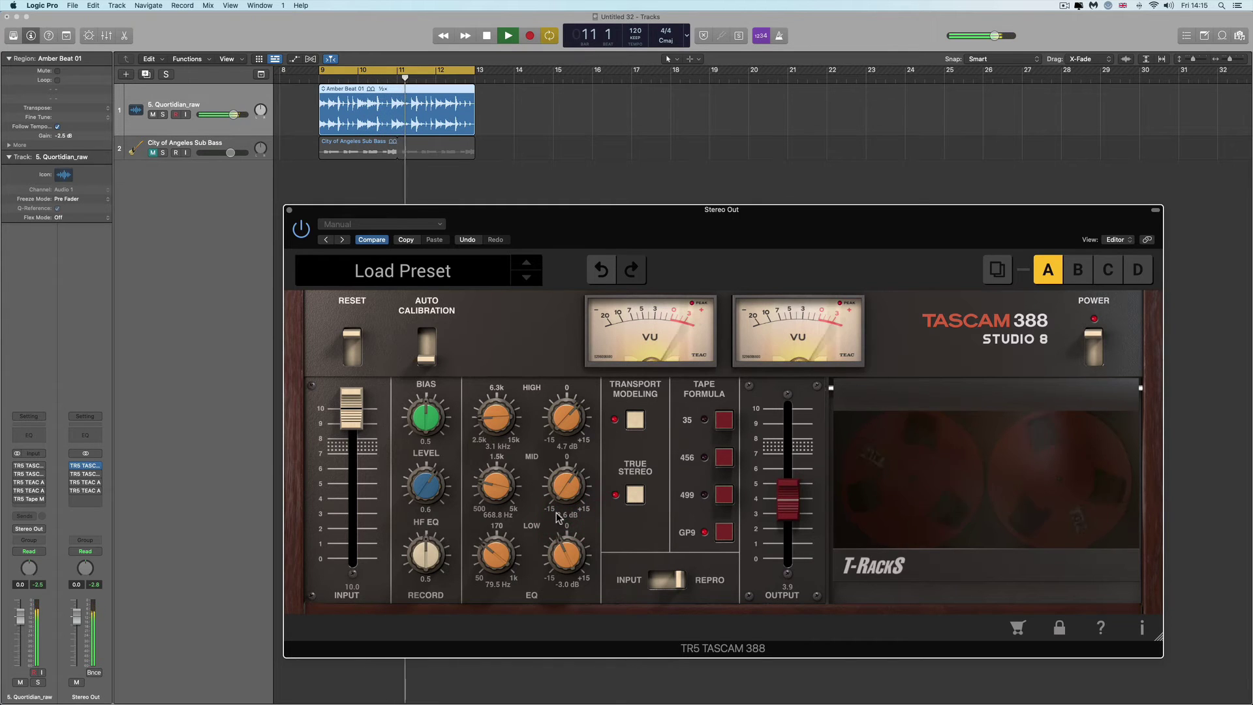
pyautogui.click(1094, 353)
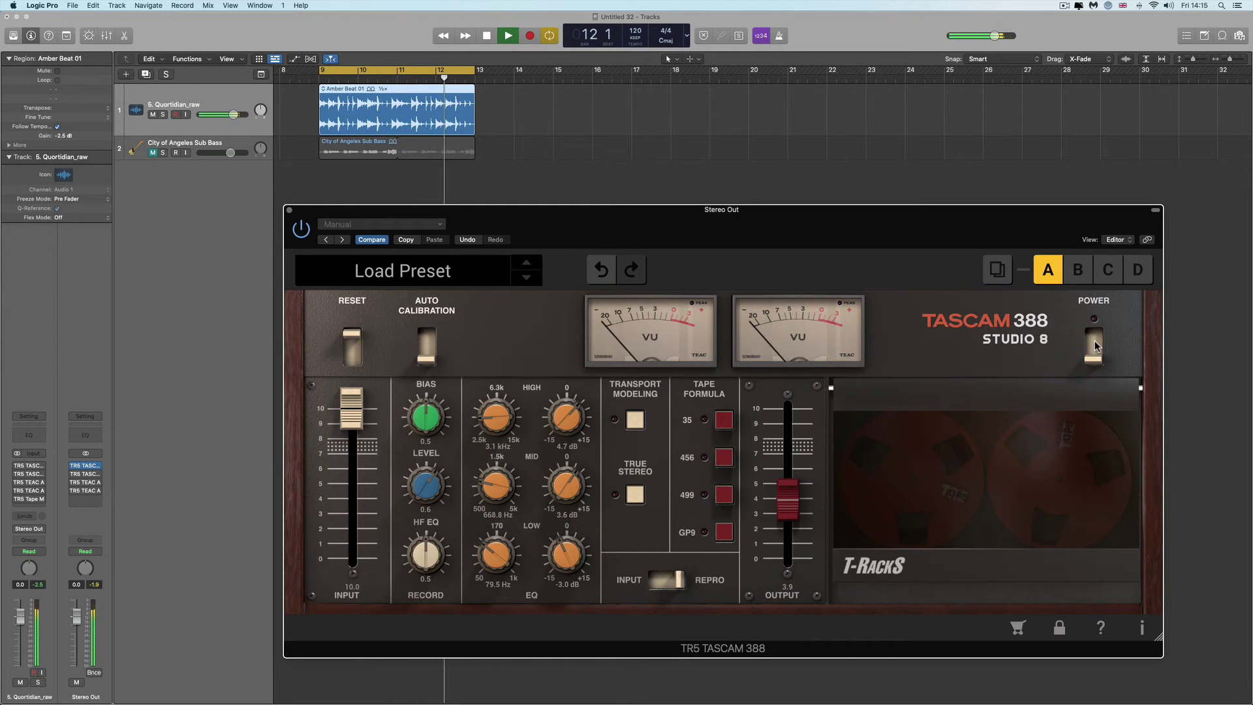
pyautogui.click(1094, 337)
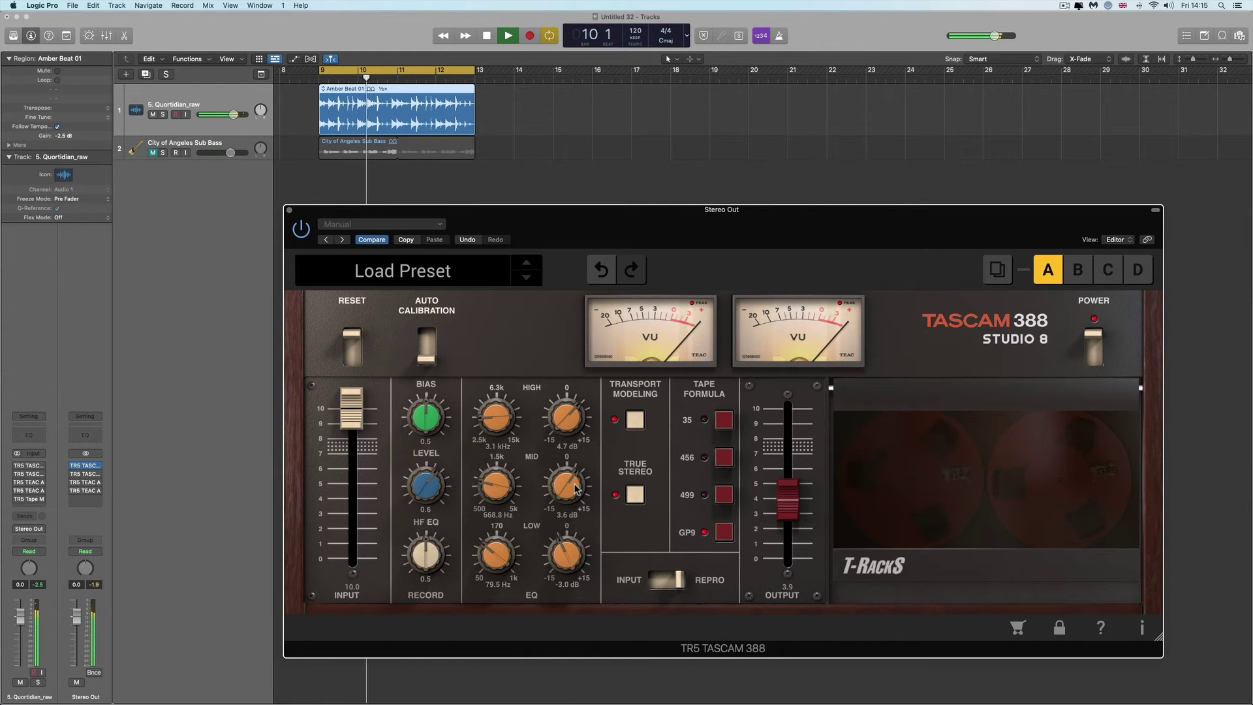
# Reset all high, mid and low EQ frequency and gain settings to their defaults.
pyautogui.keyDown('alt'); pyautogui.click(564, 565); pyautogui.keyUp('alt')
pyautogui.keyDown('alt'); pyautogui.click(500, 487); pyautogui.keyUp('alt')
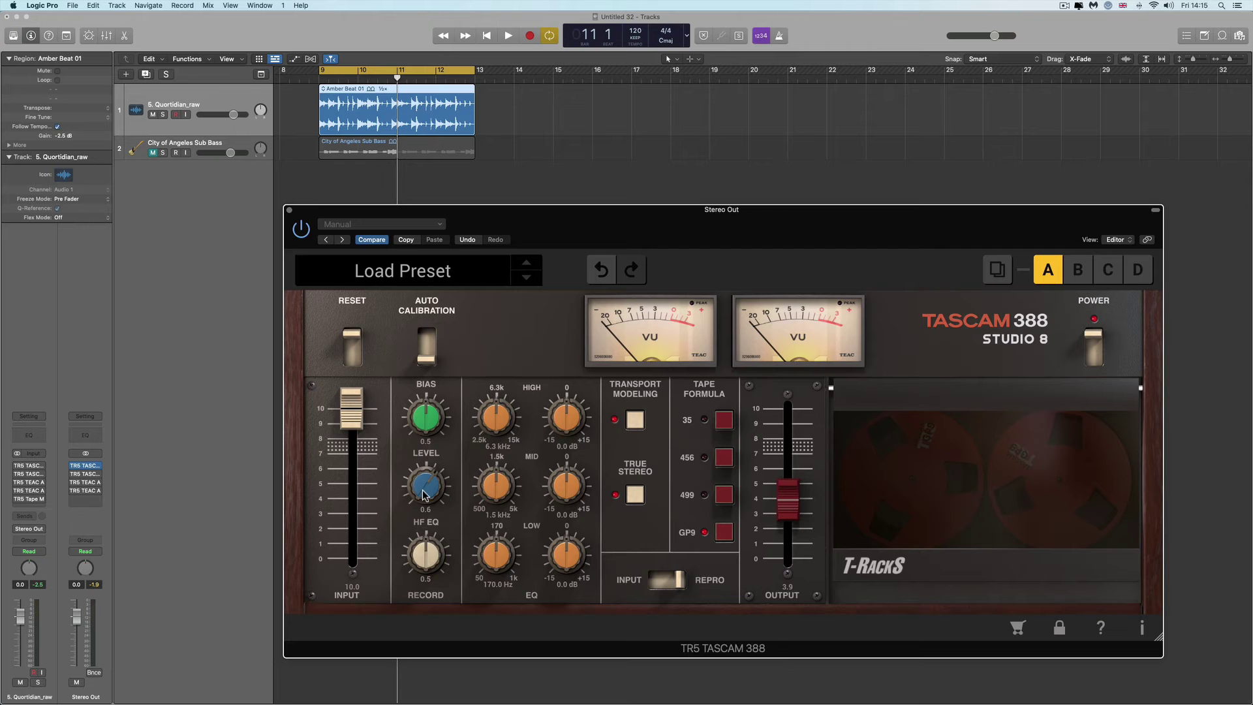
# Choose the 456 tape formula while the loop plays and set the TASCAM 388 output to 4.6.
pyautogui.press('space')
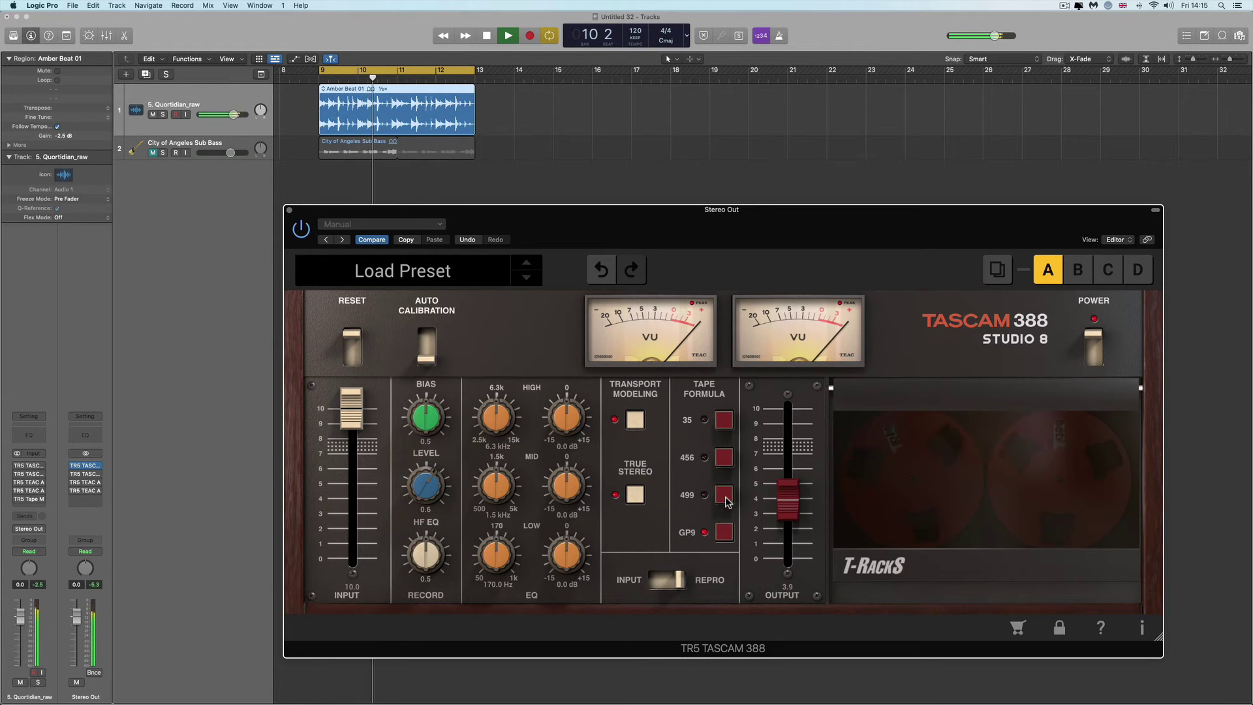
pyautogui.click(726, 458)
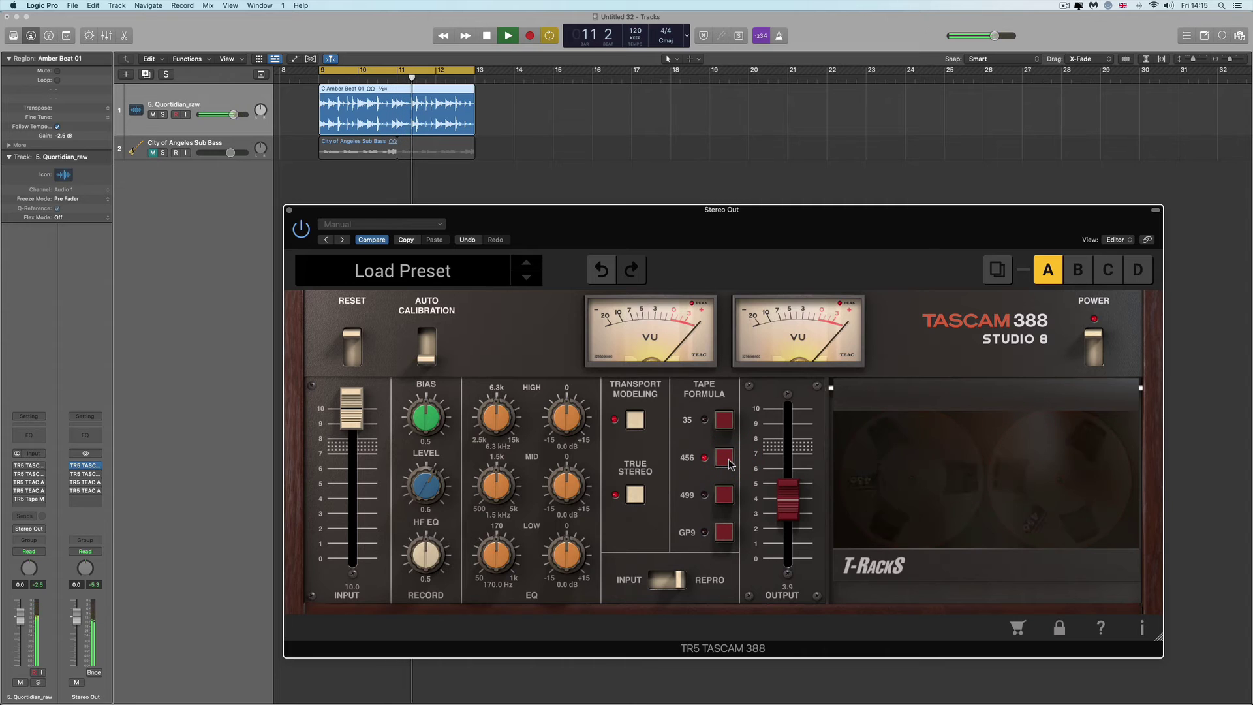
pyautogui.press('space')
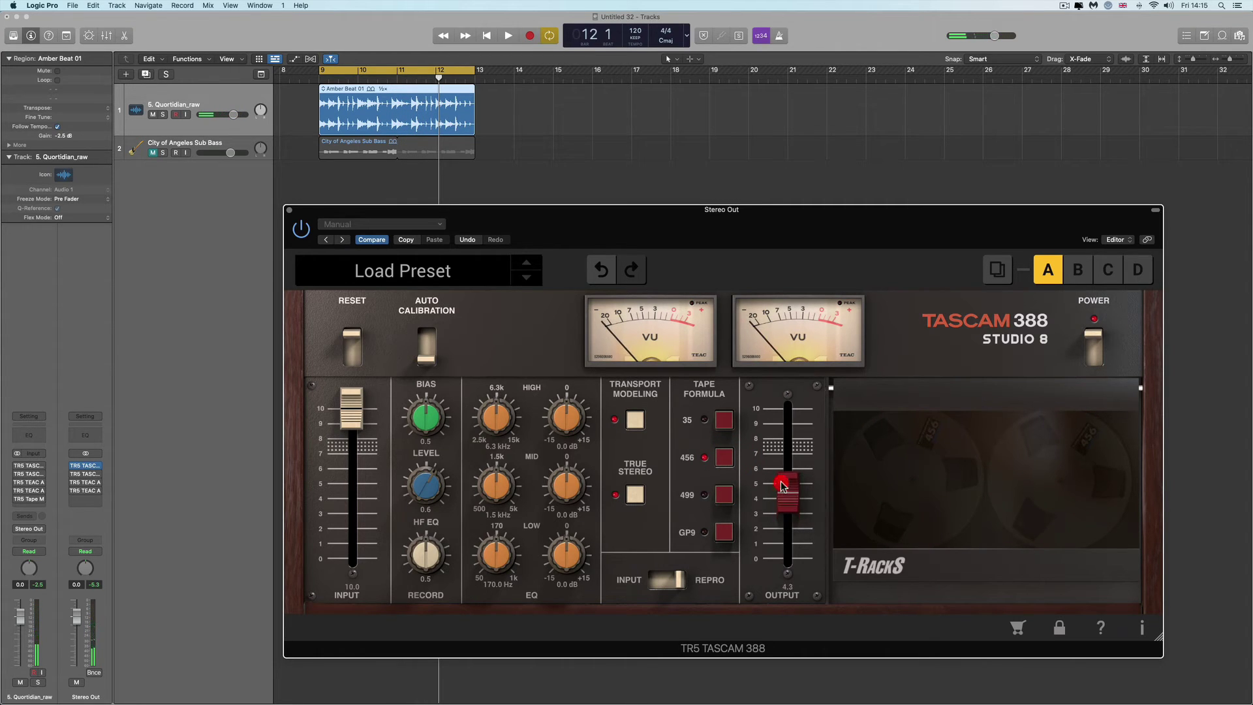
pyautogui.moveTo(781, 486); pyautogui.dragTo(780, 482)
# Play the loop and compare the 456 tape sound at output 4.6 with the TASCAM 388 power off and on.
pyautogui.press('space')
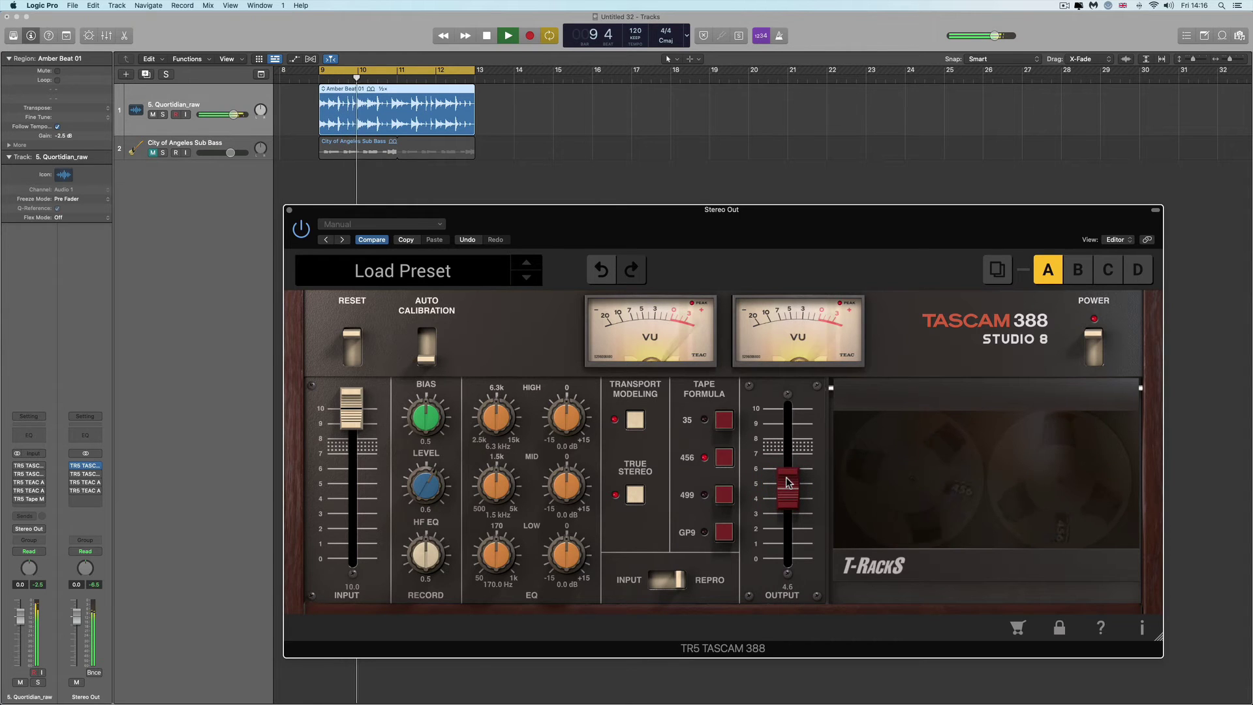
pyautogui.press('space')
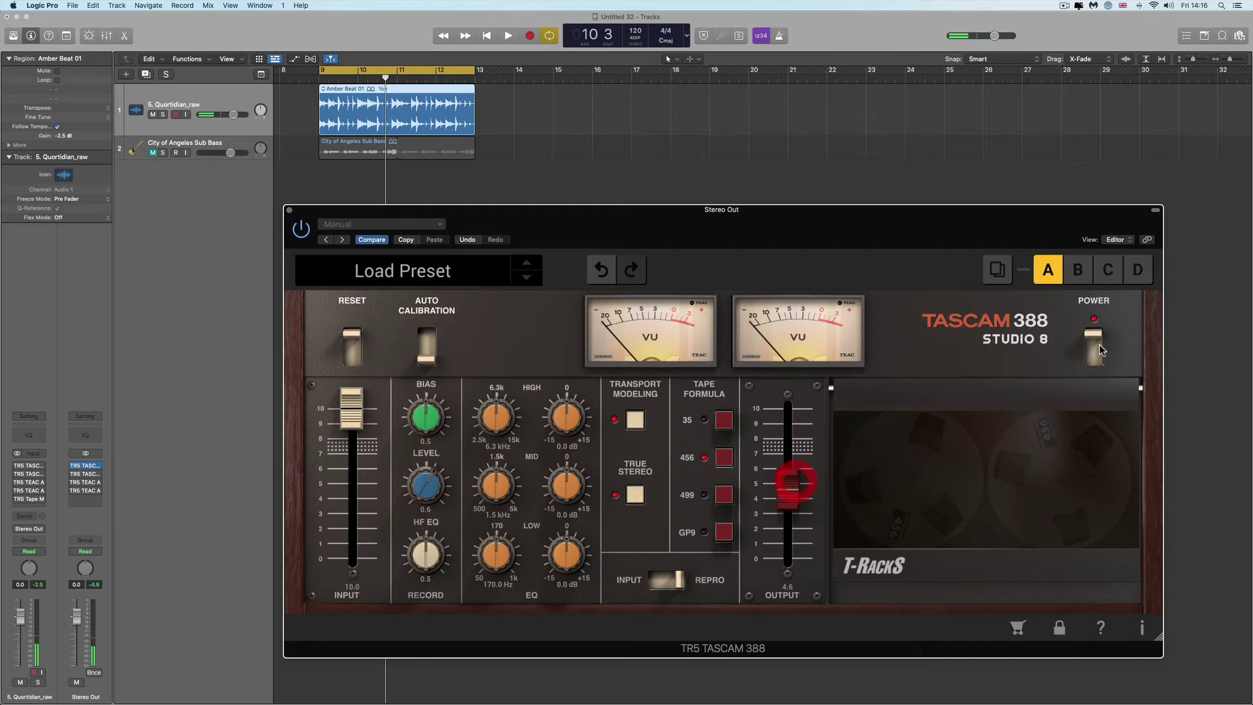
pyautogui.press('space')
pyautogui.click(1095, 349)
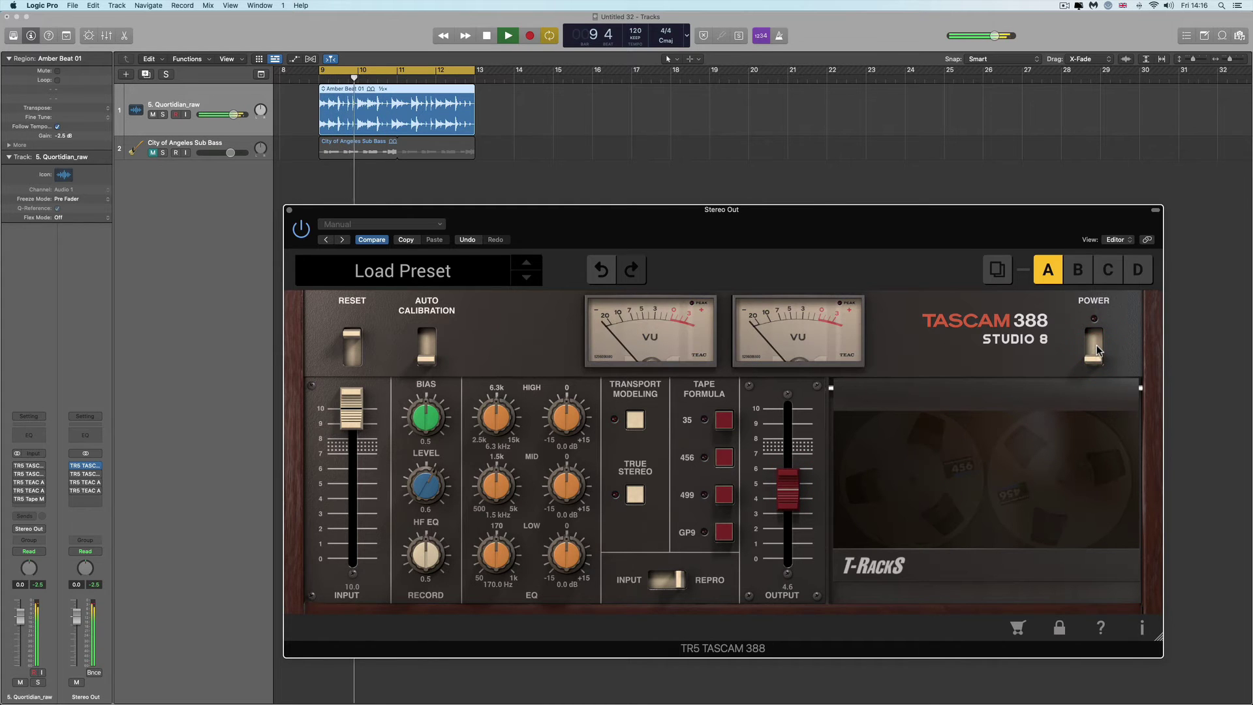
pyautogui.click(1095, 341)
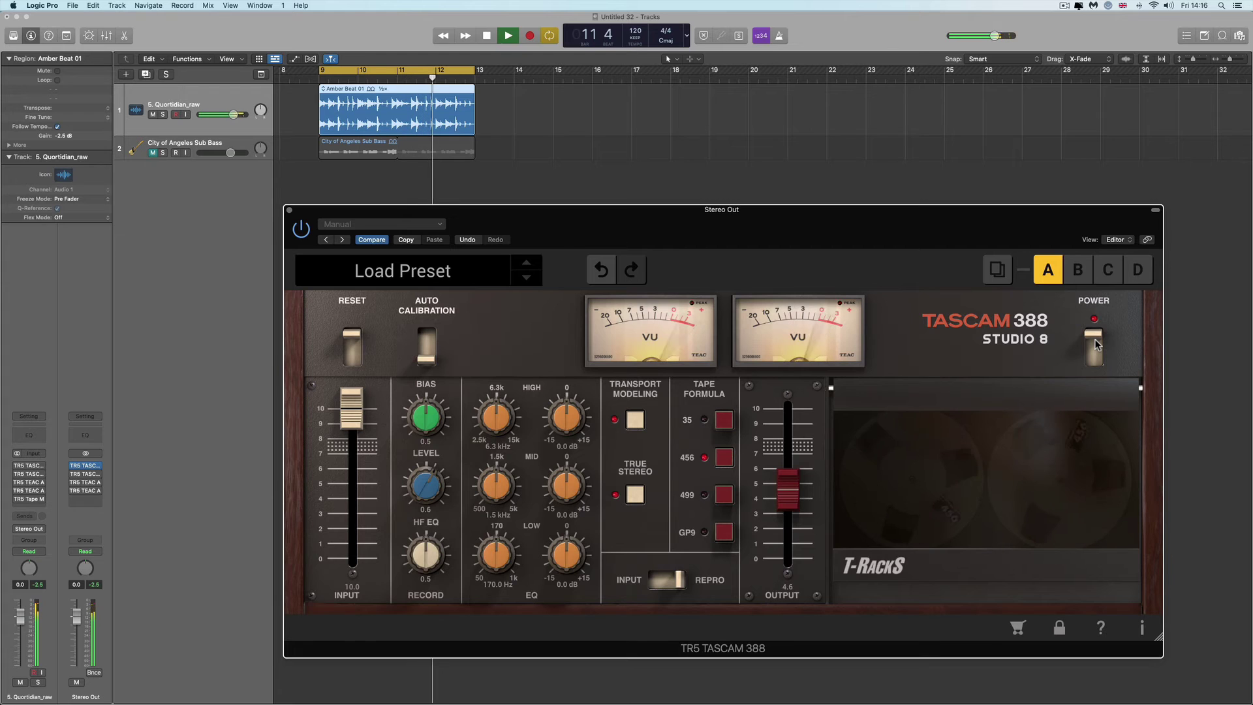
# Set the TASCAM 388 output to 4.4 with playback stopped, and check the level against the powered-off signal during playback.
pyautogui.press('space')
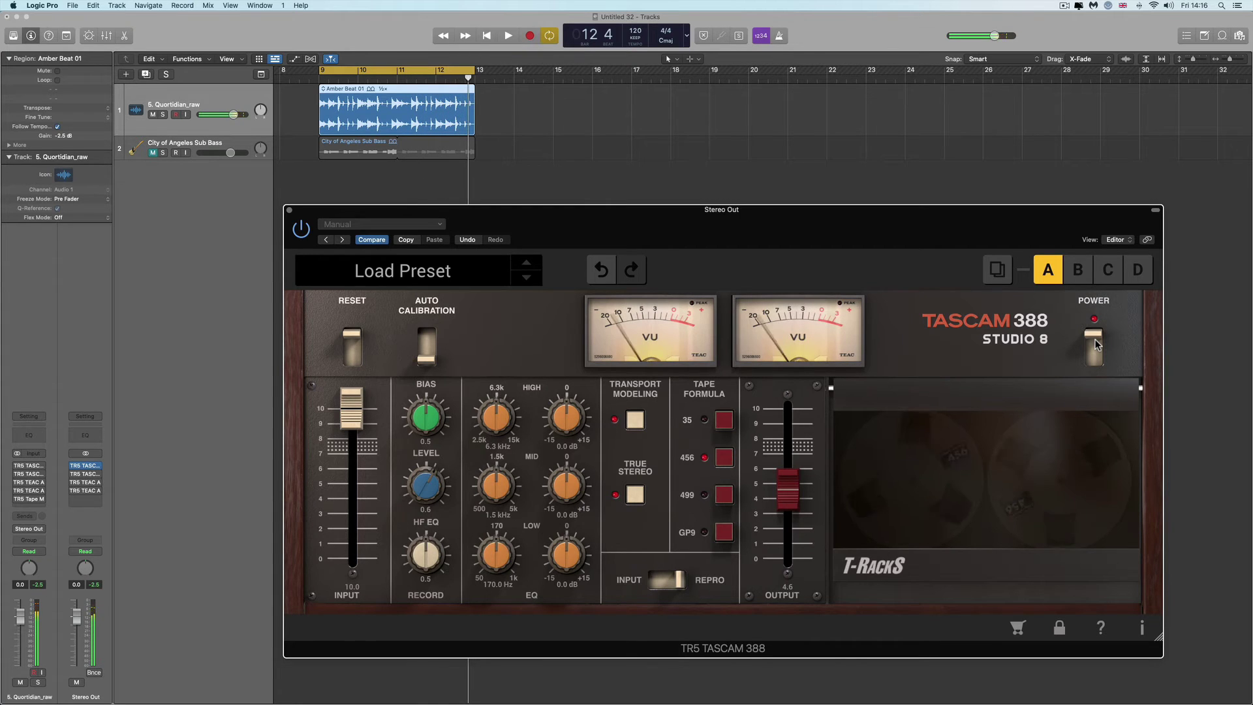
pyautogui.click(791, 503)
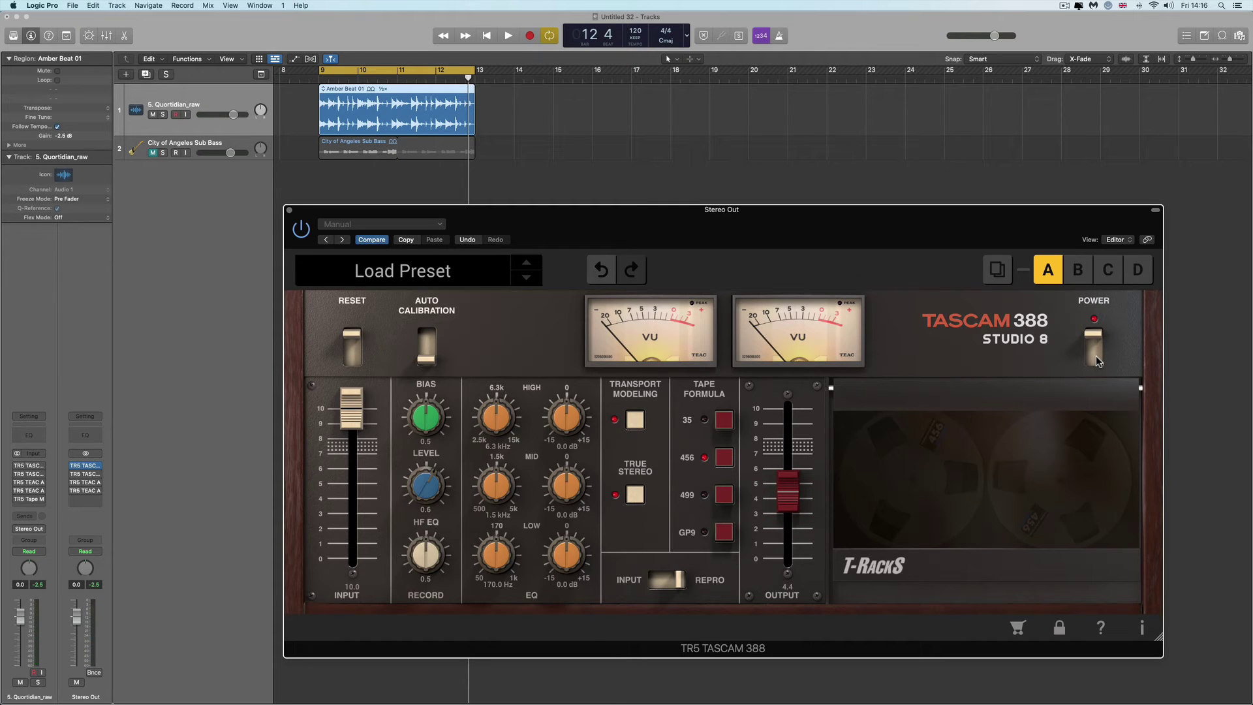
pyautogui.press('space')
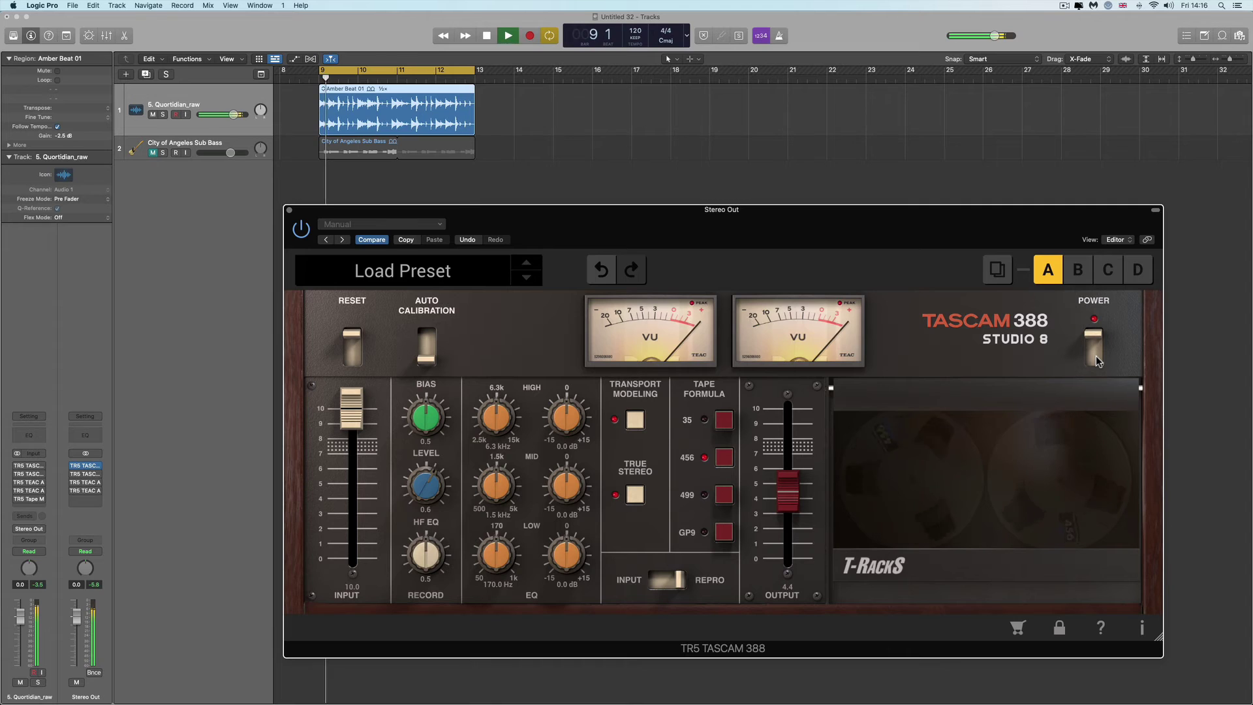
pyautogui.click(1095, 357)
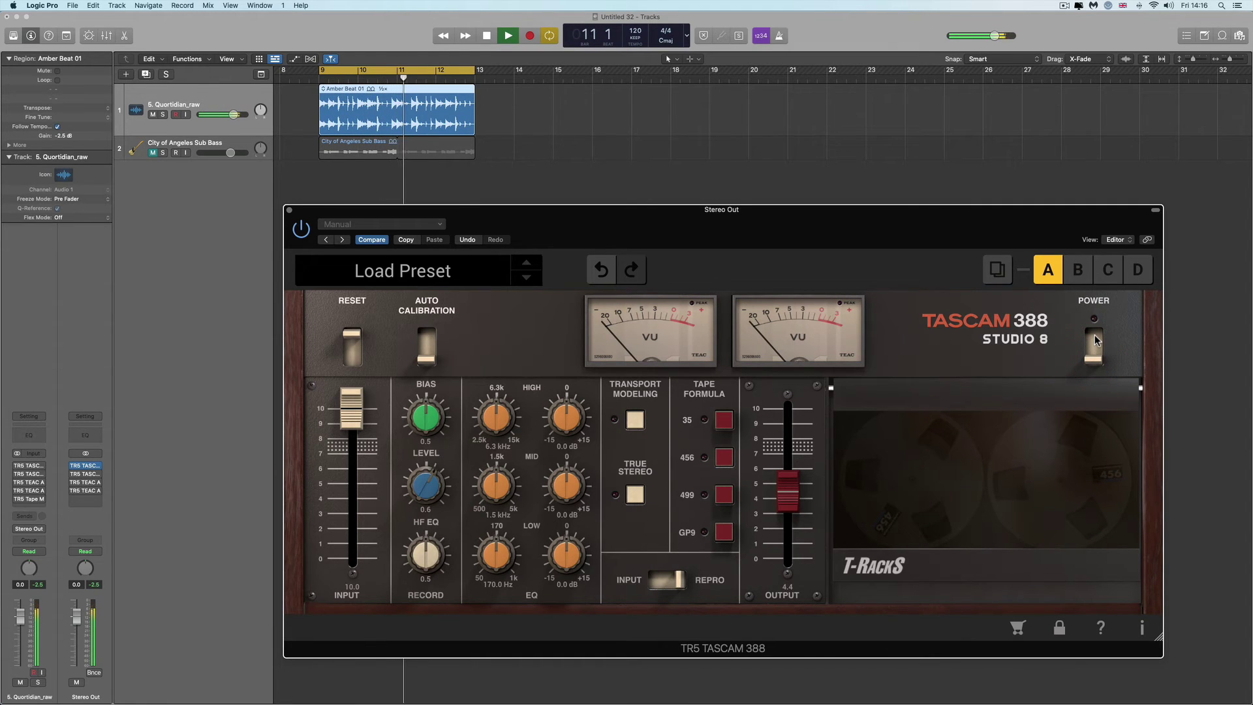
pyautogui.click(1095, 335)
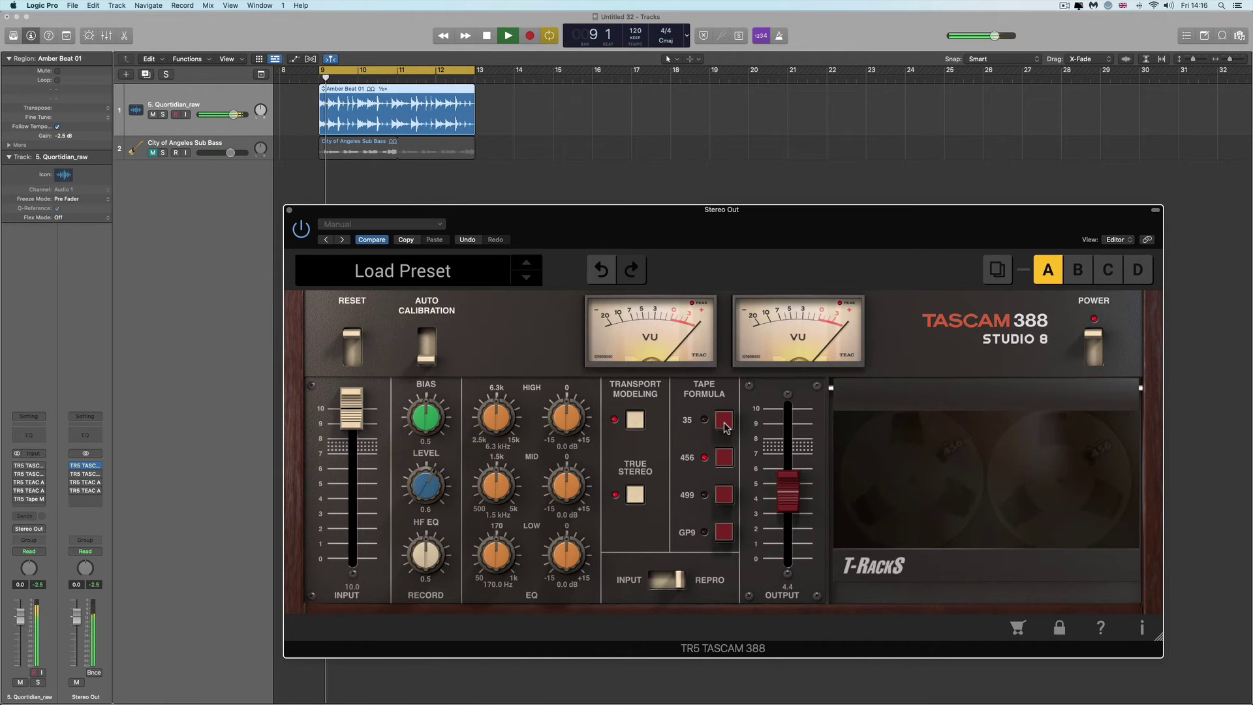
# Choose the 35 tape formula with playback stopped, and compare the playing loop with the TASCAM 388 power off and on.
pyautogui.press('space')
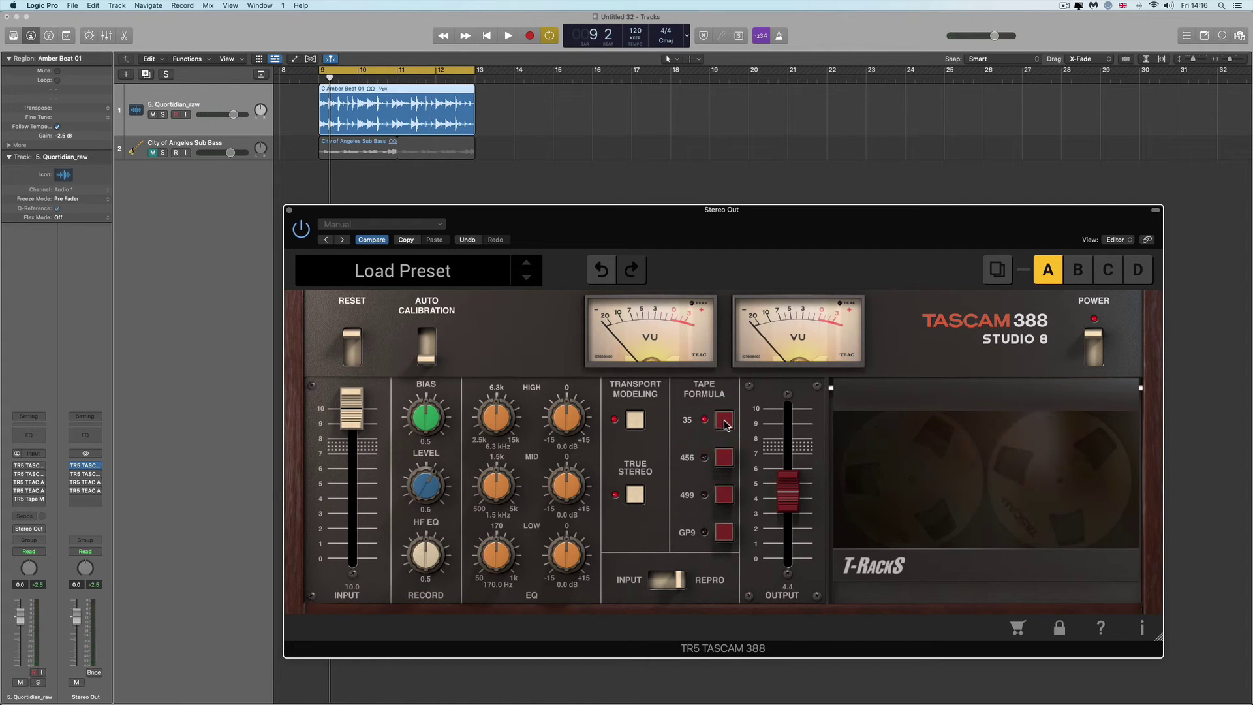
pyautogui.press('space')
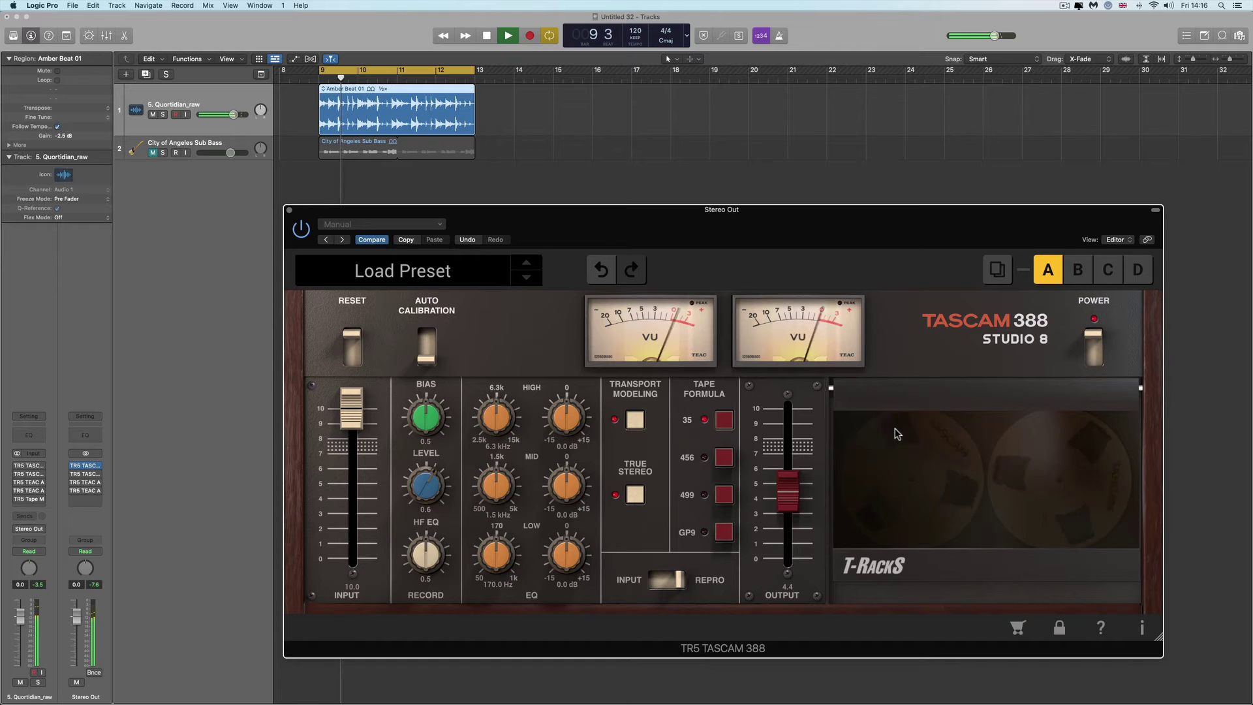
pyautogui.click(1093, 359)
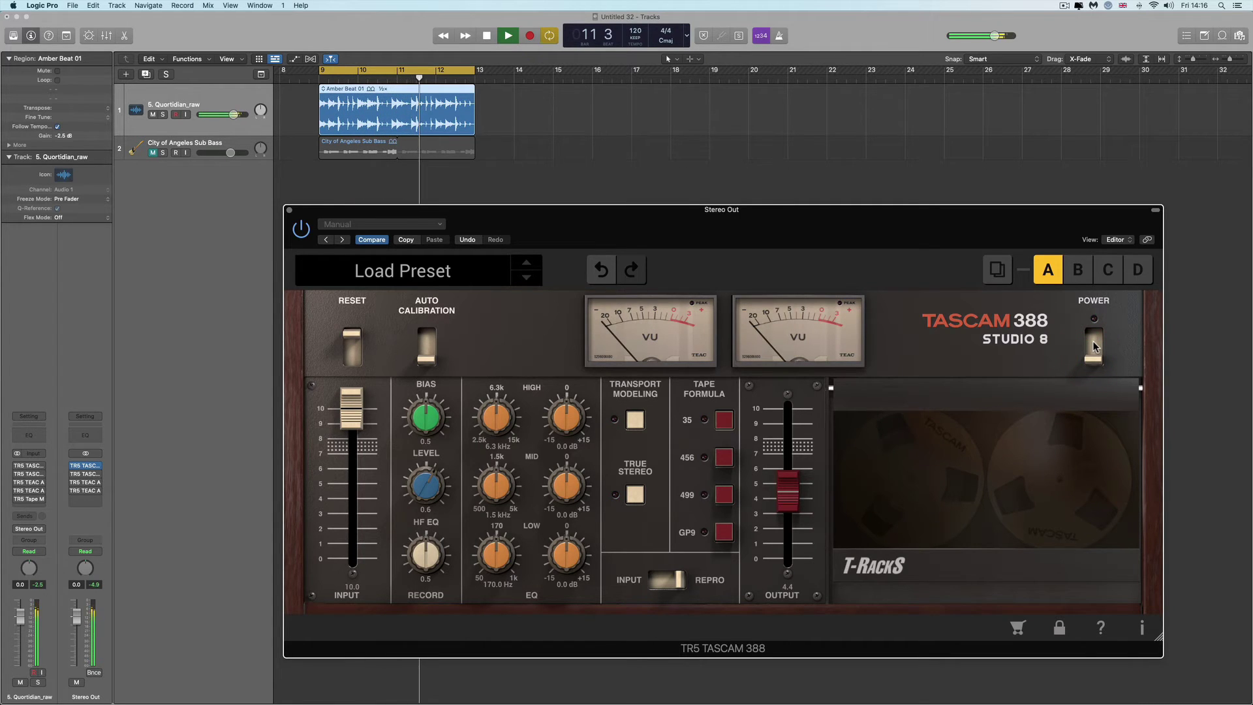
pyautogui.click(1093, 343)
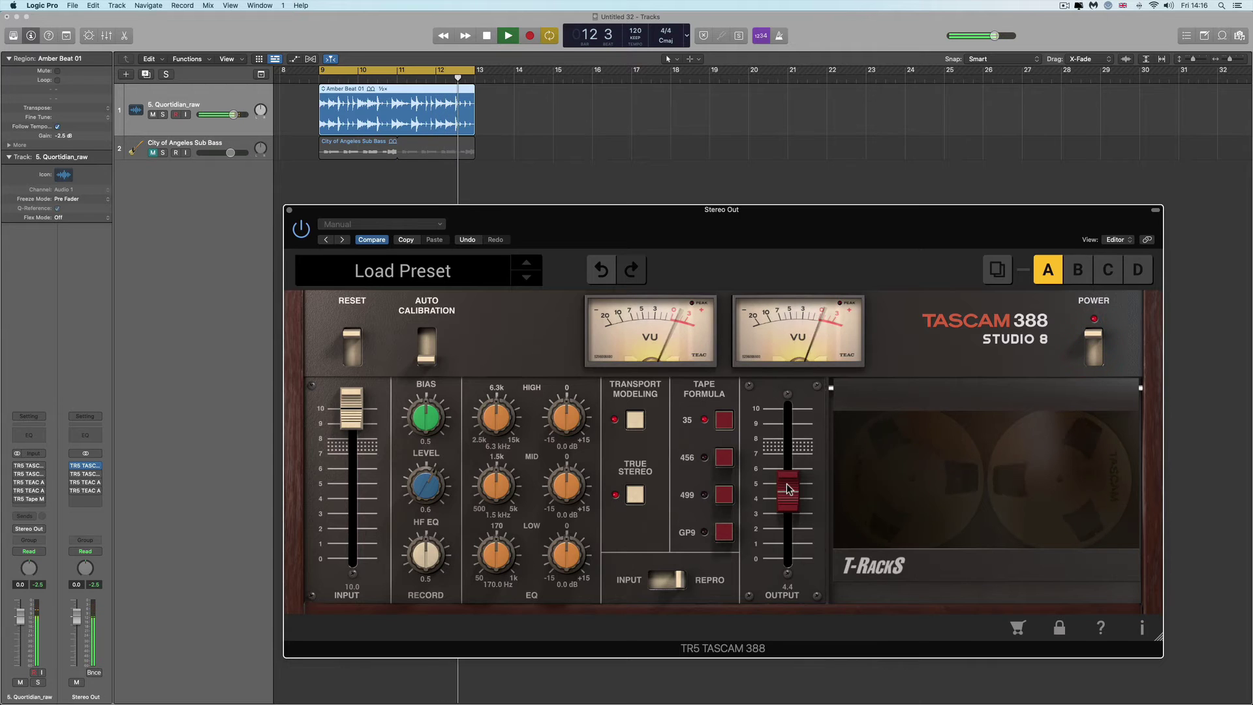
# Set the output to 4.9 and the low EQ gain to -5.1 dB, and compare the loop with the power off and on.
pyautogui.moveTo(788, 491); pyautogui.dragTo(788, 482)
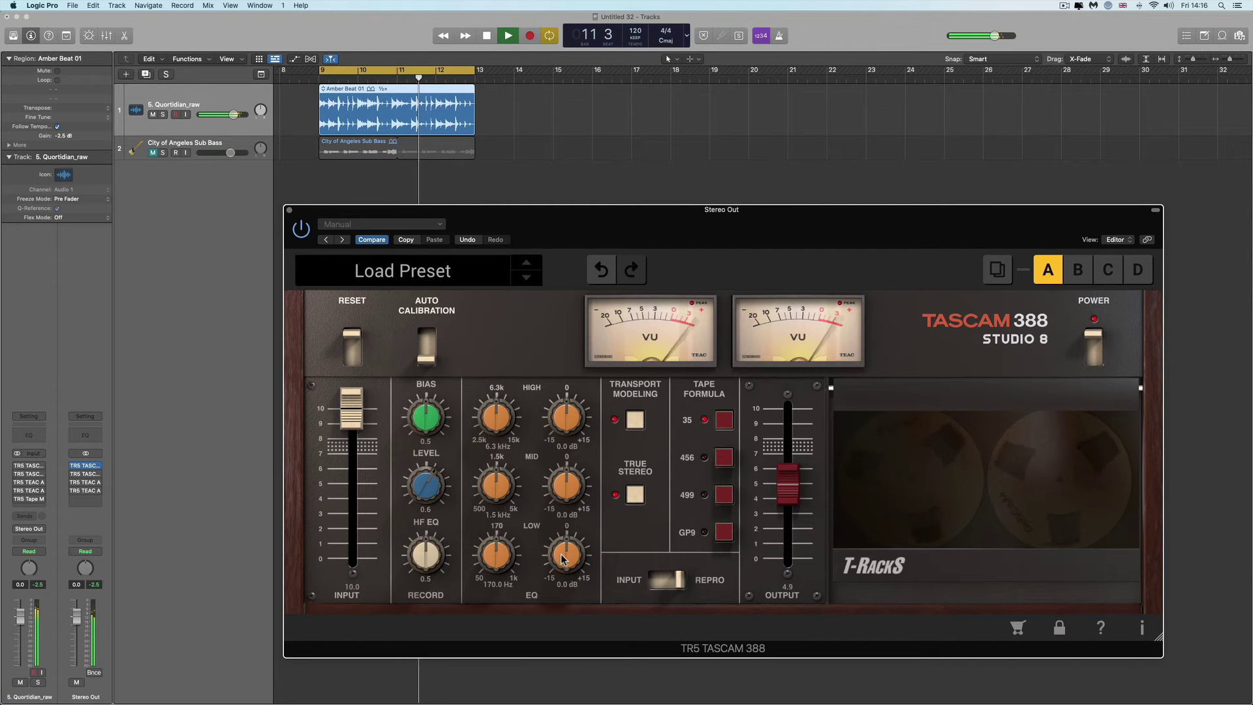
pyautogui.moveTo(566, 561); pyautogui.dragTo(567, 583)
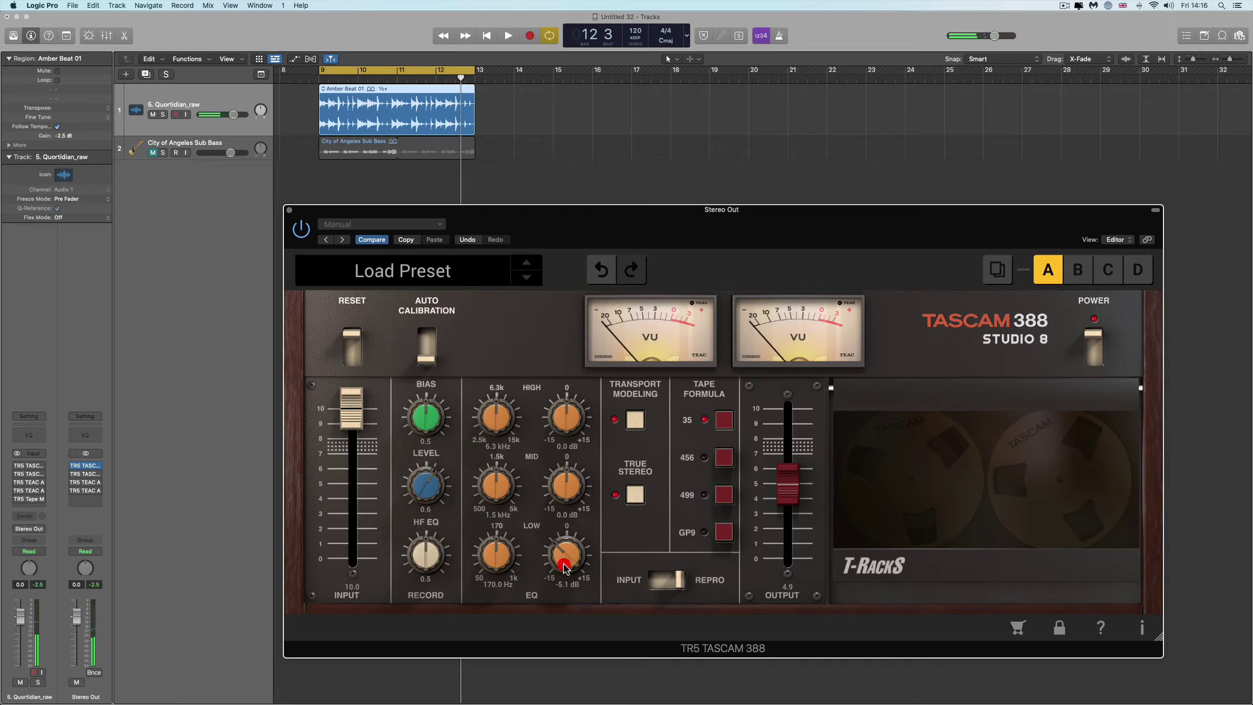
pyautogui.press('space')
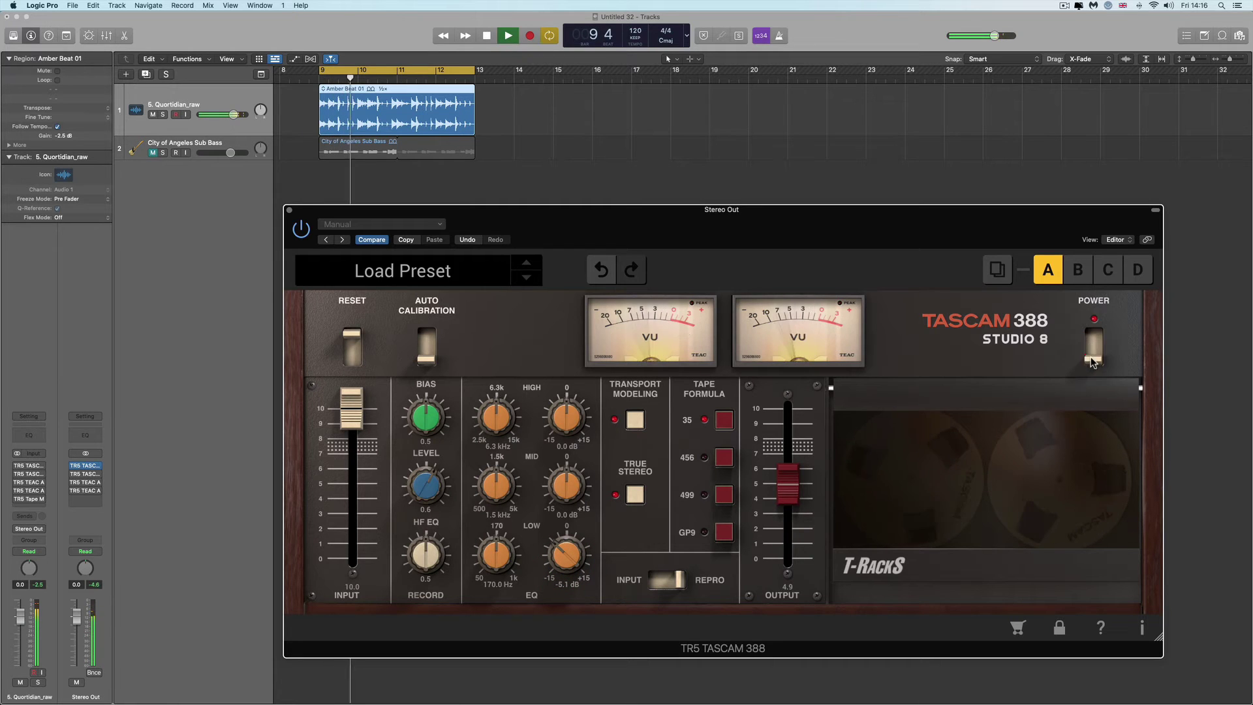
pyautogui.click(1093, 361)
pyautogui.click(1094, 342)
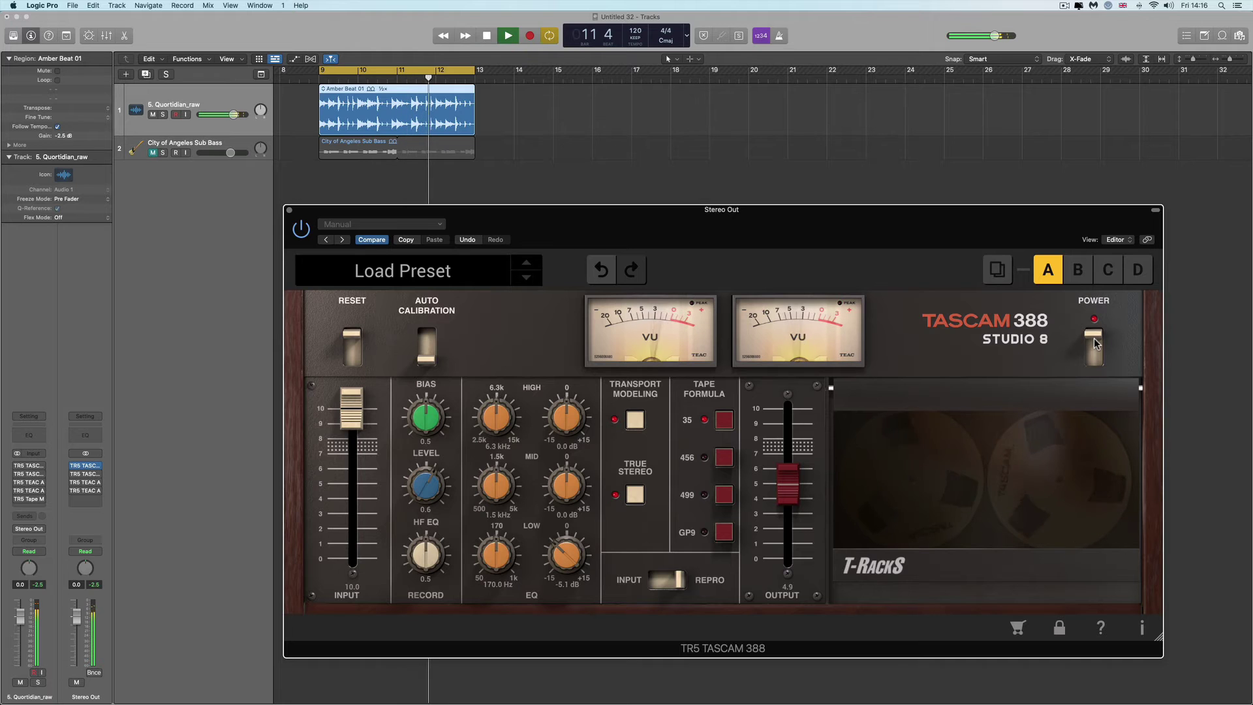
# Set the record level to 0.5 and the output to 6.0, and compare the playing loop against the powered-off signal.
pyautogui.press('space')
pyautogui.moveTo(432, 490); pyautogui.dragTo(435, 512)
pyautogui.press('space')
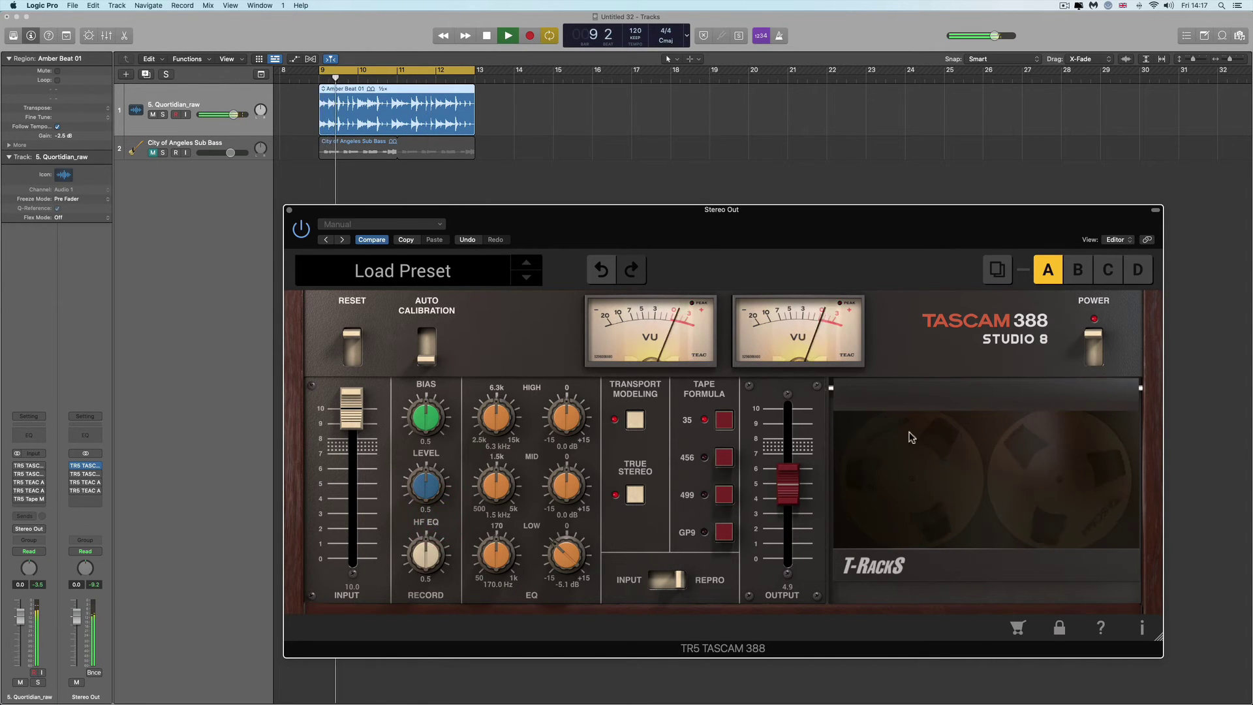
pyautogui.moveTo(788, 486); pyautogui.dragTo(798, 467)
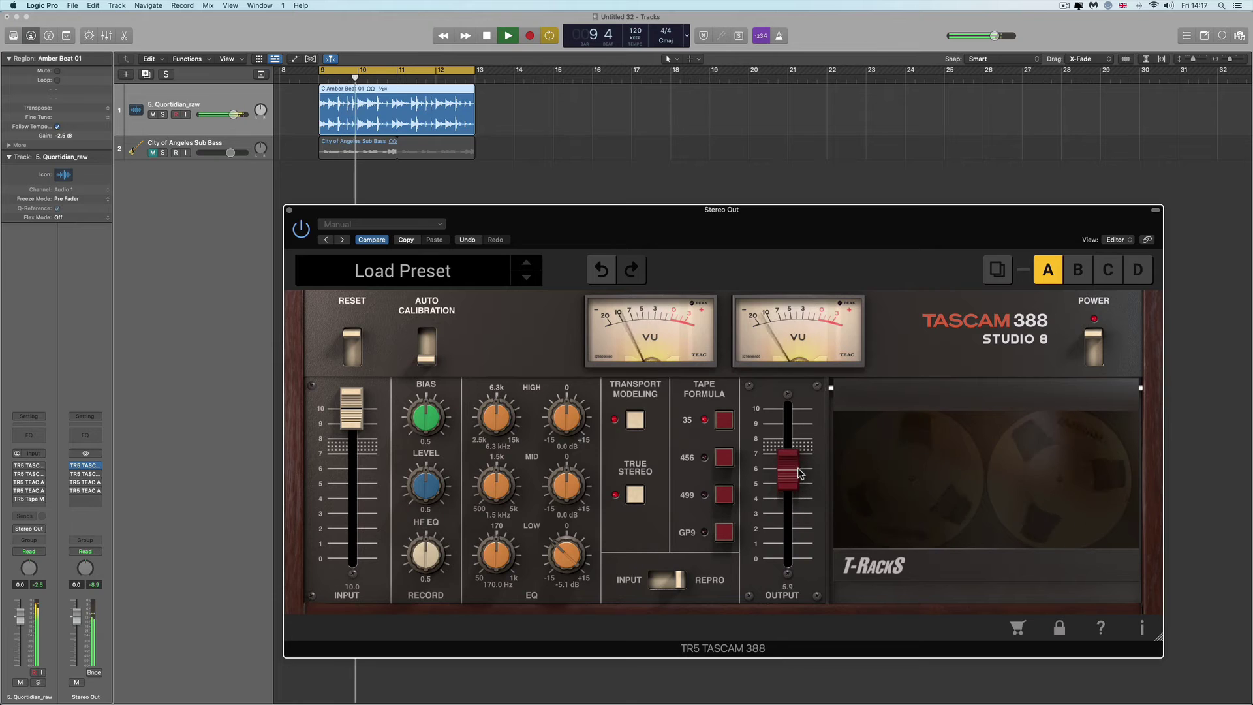
pyautogui.click(1094, 352)
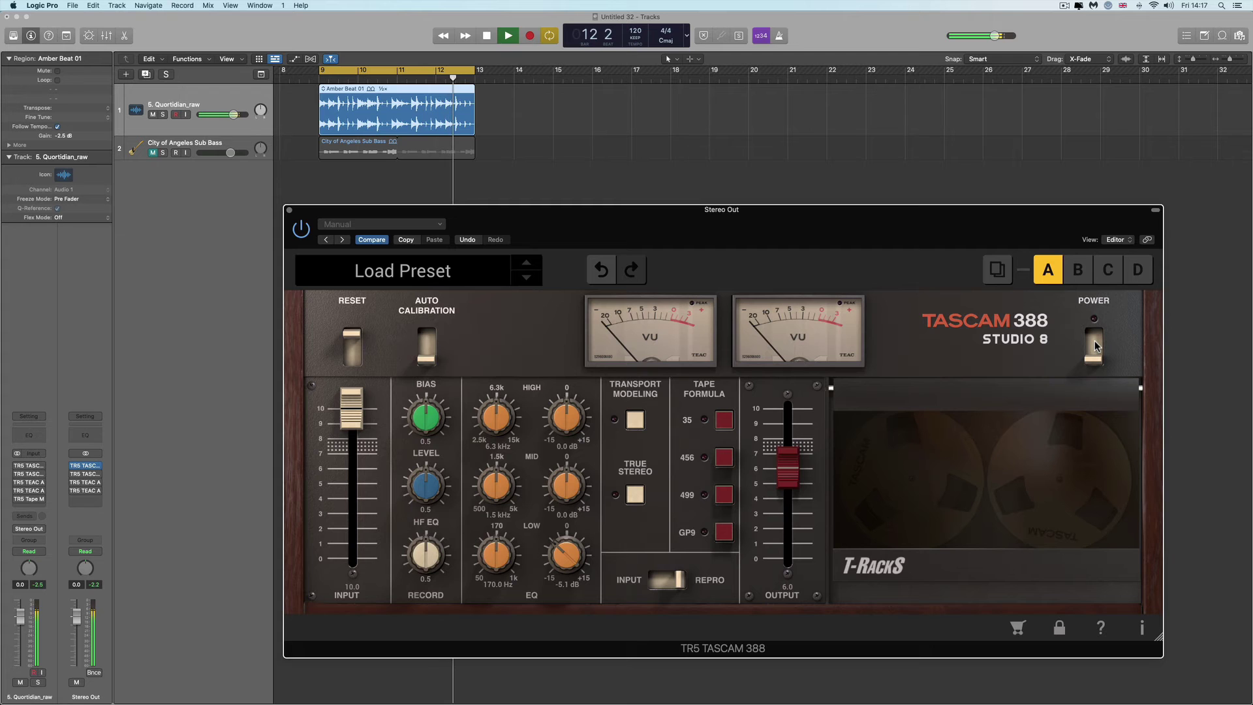
pyautogui.click(1095, 343)
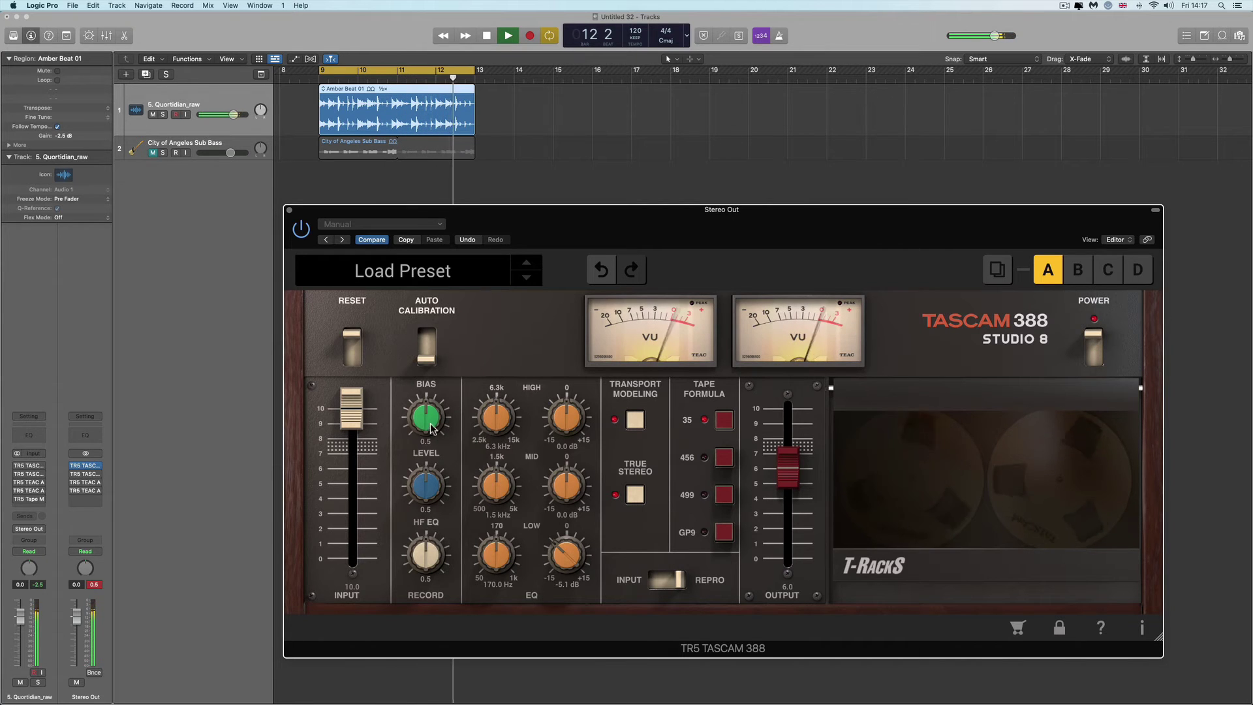
# Sweep the record bias up and down, leaving it at 0.2, and set HF EQ to 0.8 and the high EQ gain to -4.4 dB.
pyautogui.moveTo(429, 412); pyautogui.dragTo(418, 321)
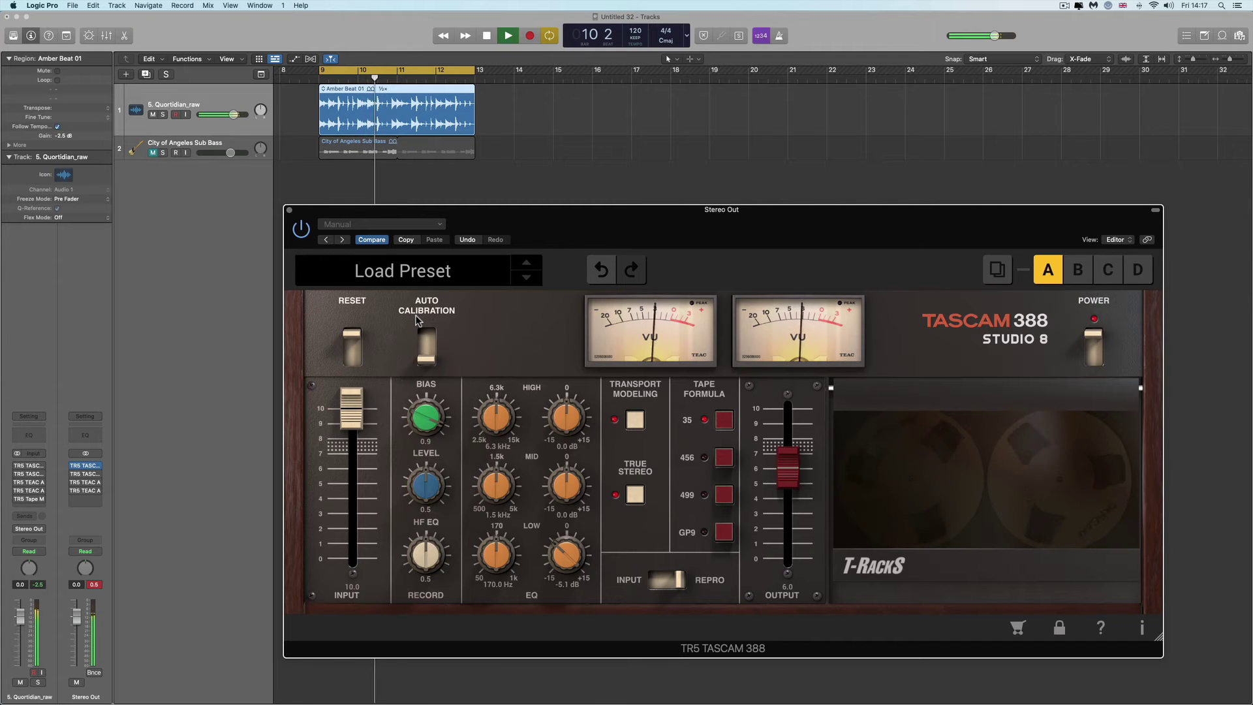
pyautogui.moveTo(418, 325); pyautogui.dragTo(428, 428)
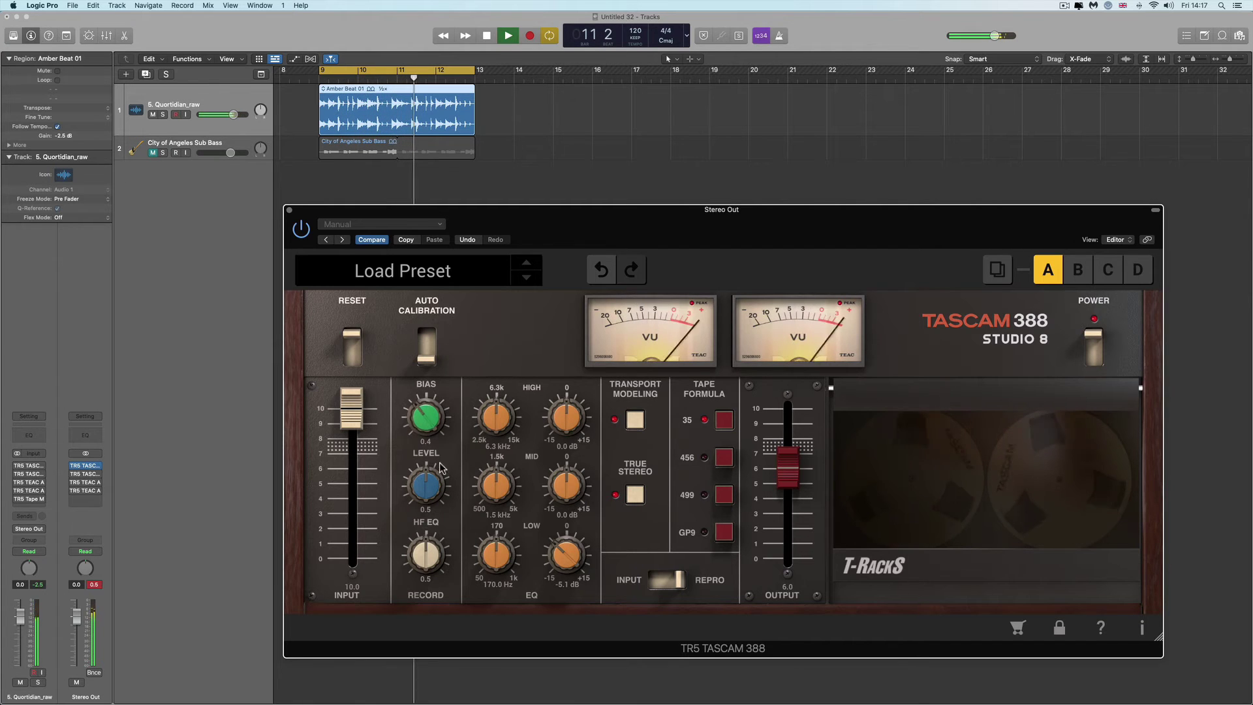
pyautogui.moveTo(442, 485); pyautogui.dragTo(450, 554)
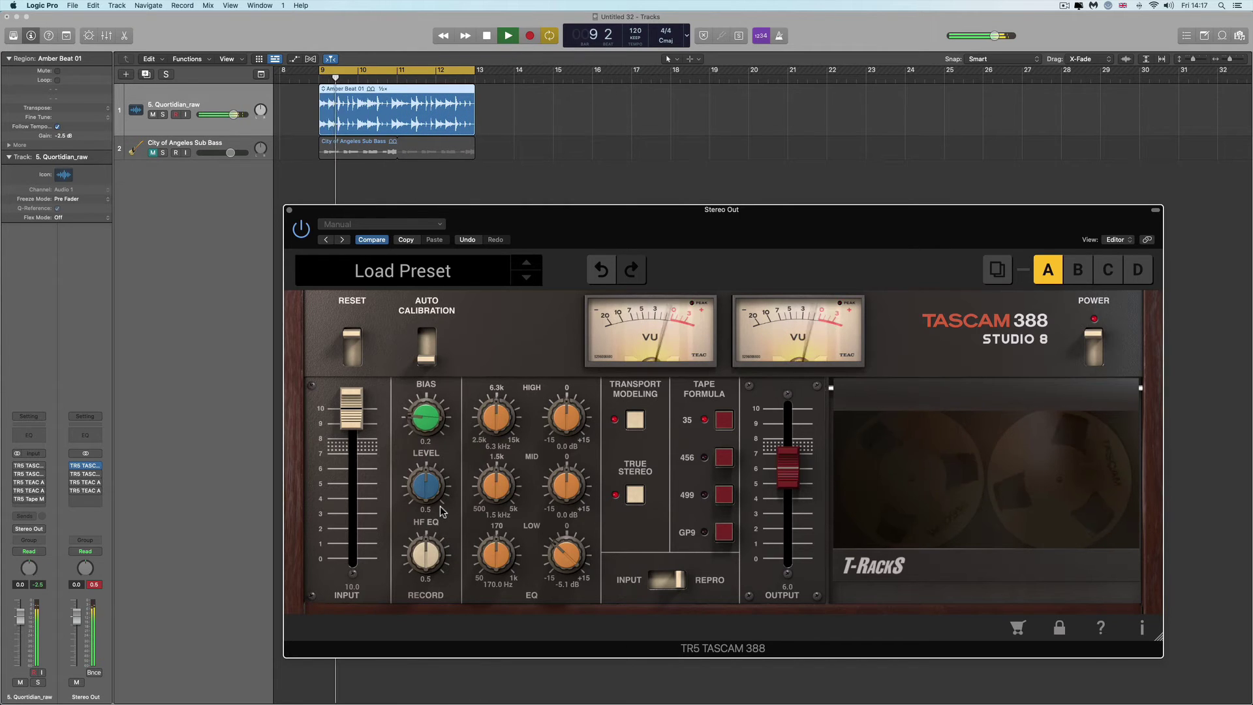
pyautogui.moveTo(440, 507)
pyautogui.mouseDown()
pyautogui.moveTo(433, 545)
pyautogui.moveTo(433, 532)
pyautogui.mouseUp()
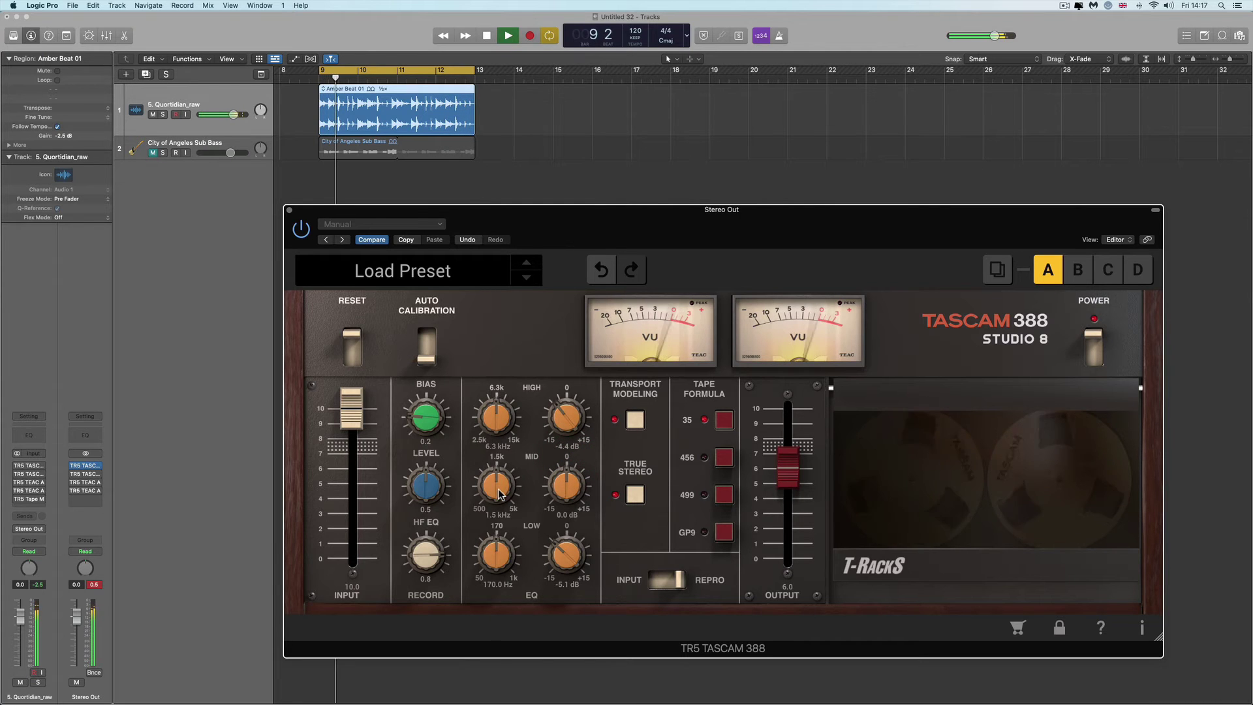
# Set the mid EQ to 754.5 Hz at 4.2 dB and the low EQ to 69.0 Hz at -3.2 dB, and compare with the power off.
pyautogui.moveTo(514, 494); pyautogui.dragTo(567, 445)
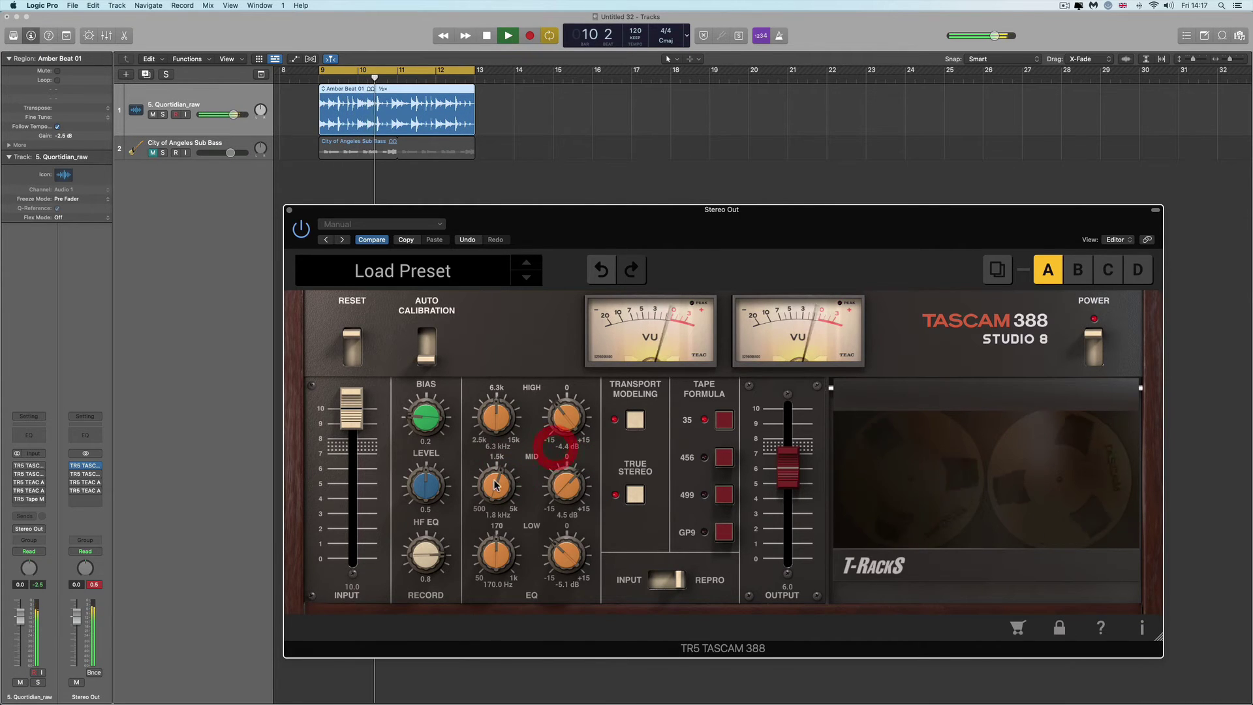
pyautogui.moveTo(496, 486); pyautogui.dragTo(510, 548)
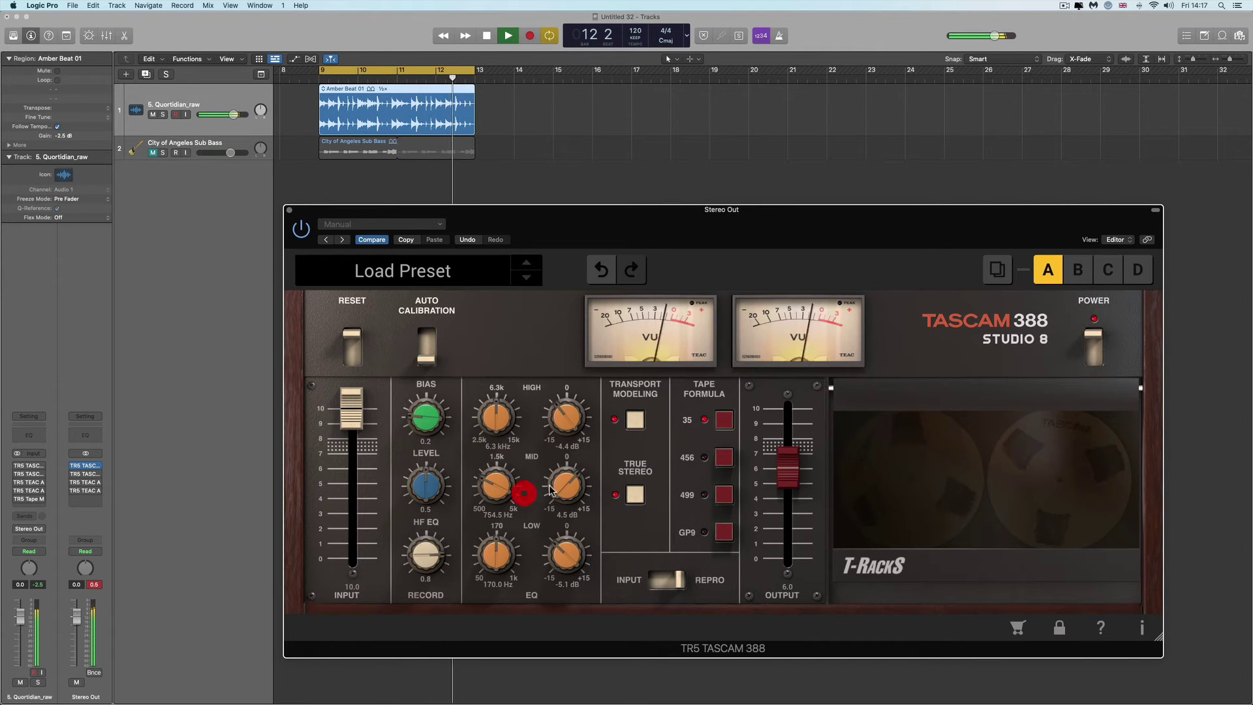
pyautogui.moveTo(556, 493); pyautogui.dragTo(557, 496)
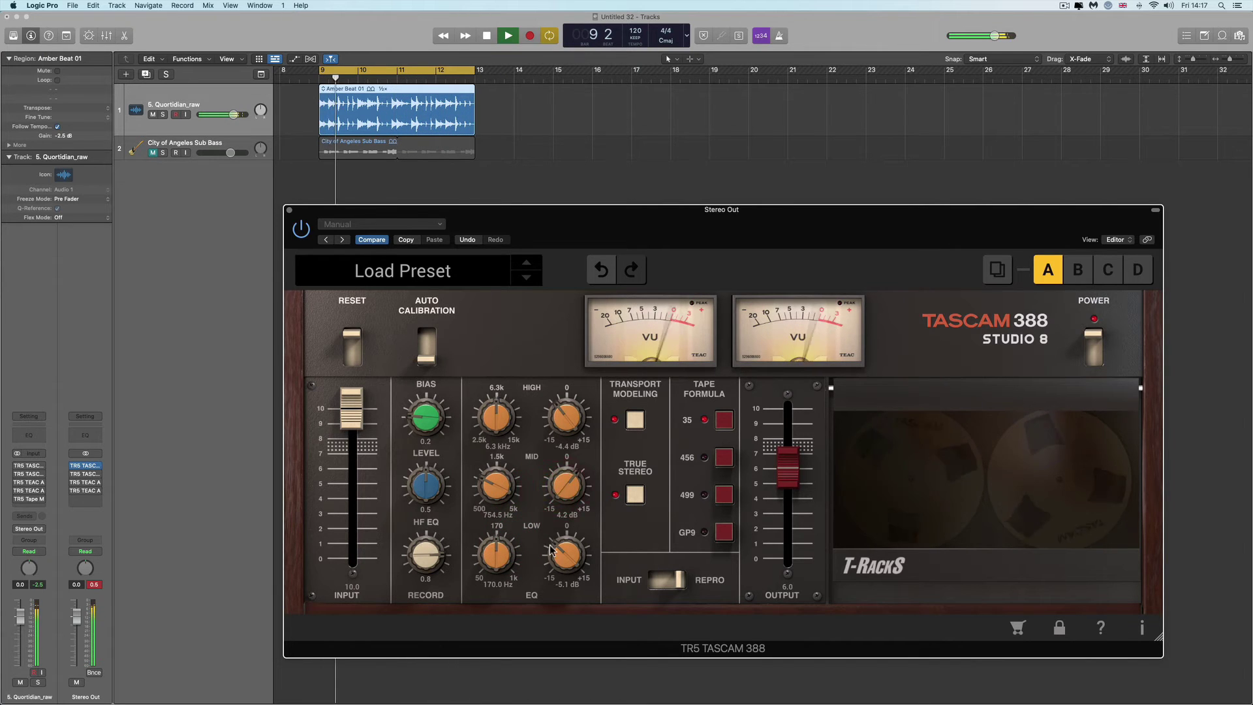
pyautogui.moveTo(560, 554); pyautogui.dragTo(515, 607)
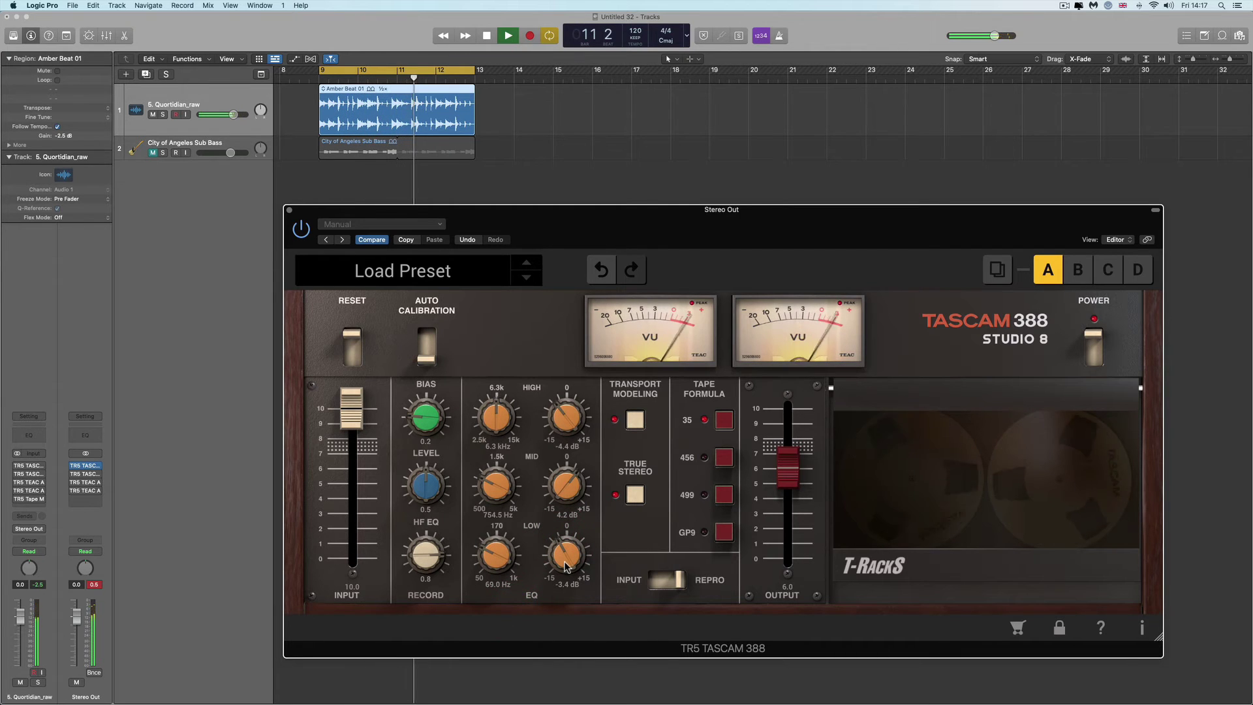
pyautogui.moveTo(566, 555); pyautogui.dragTo(565, 552)
pyautogui.click(1094, 359)
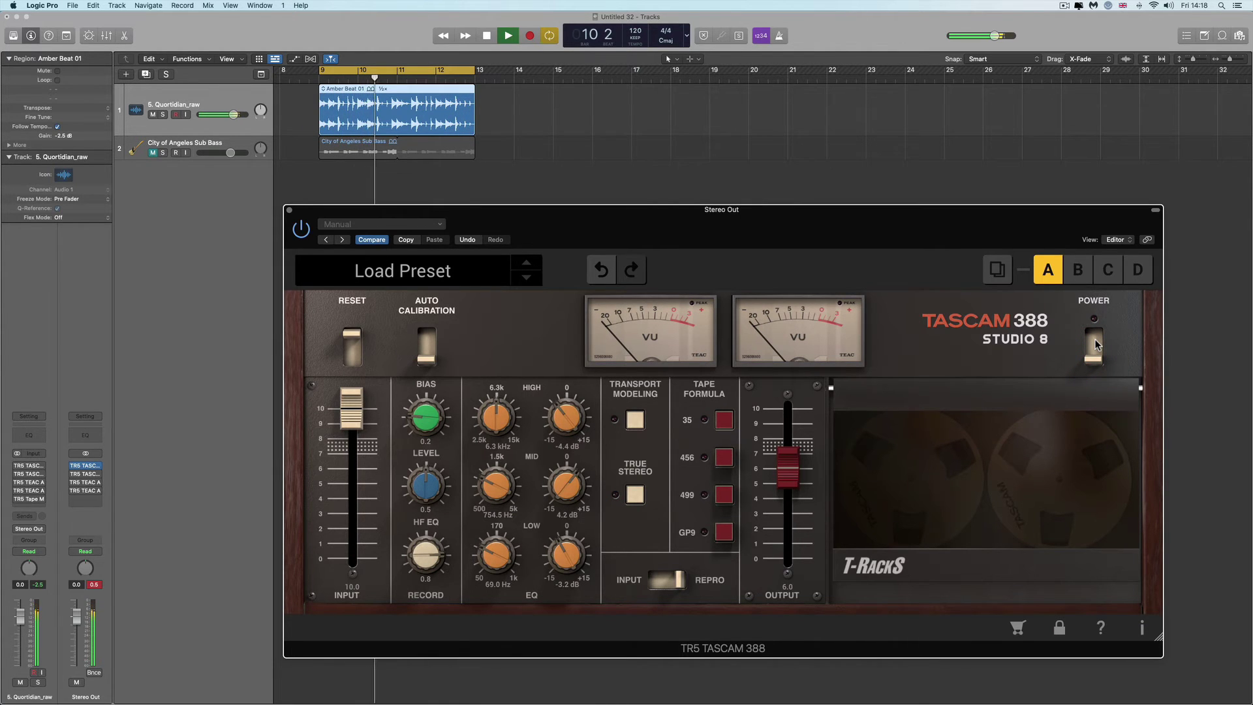
pyautogui.click(1095, 340)
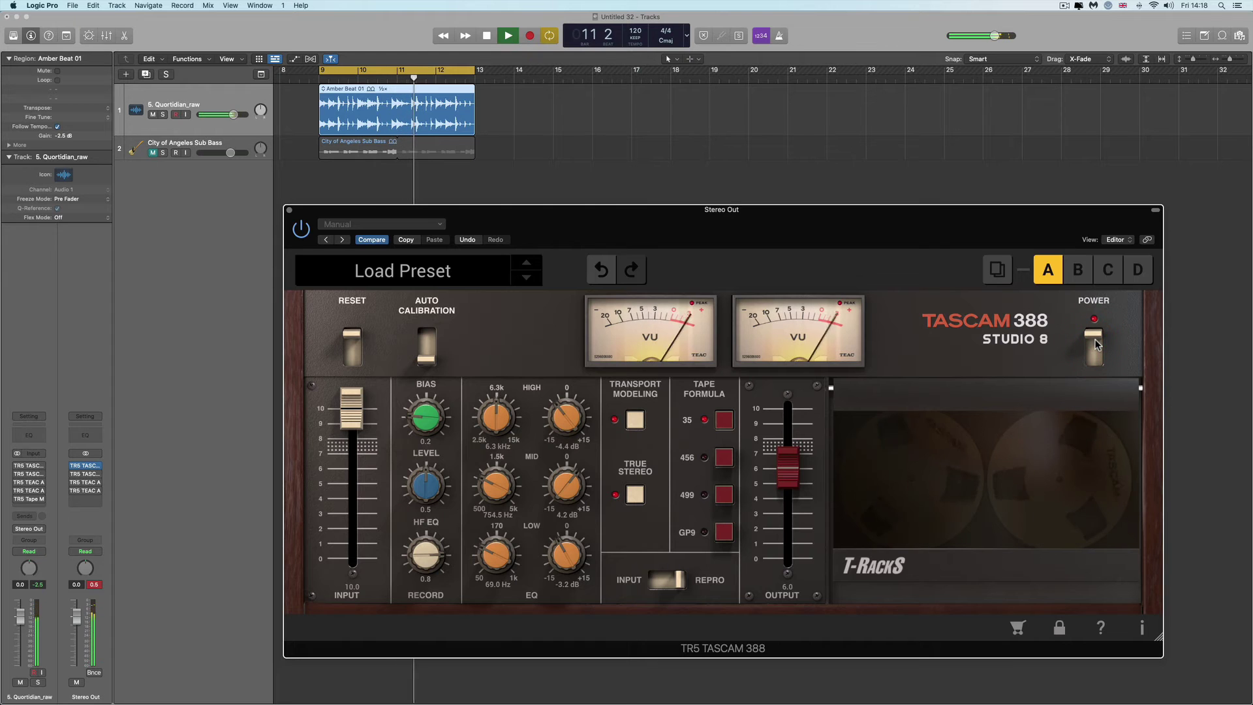
# Audition the 456, 499 and GP9 tape formulas, set the output to 4.9, and compare GP9 with the power off and on.
pyautogui.click(724, 458)
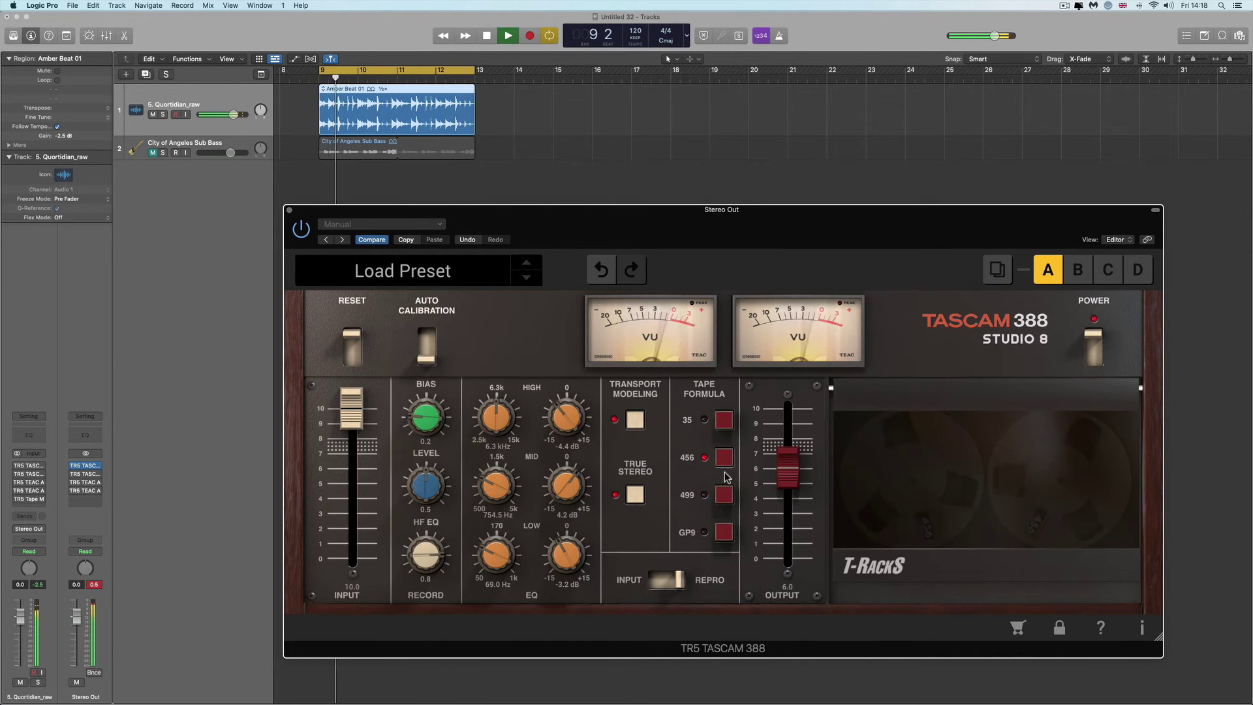
pyautogui.click(726, 496)
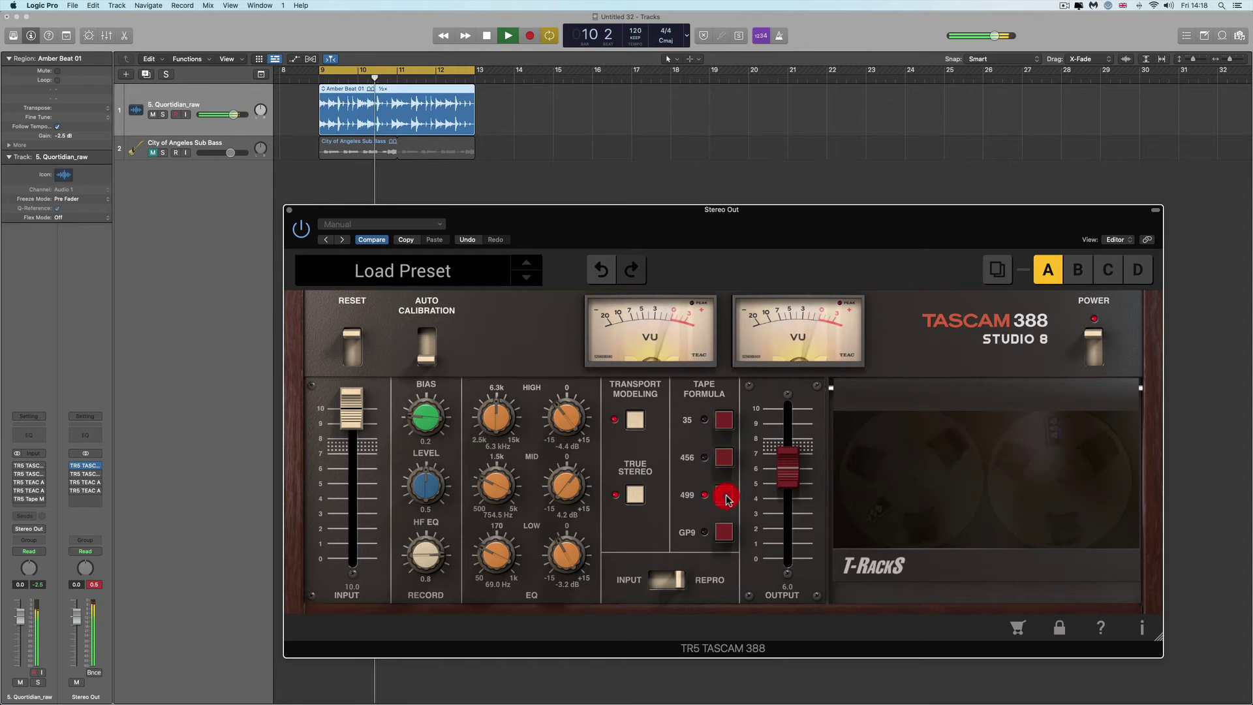
pyautogui.click(726, 532)
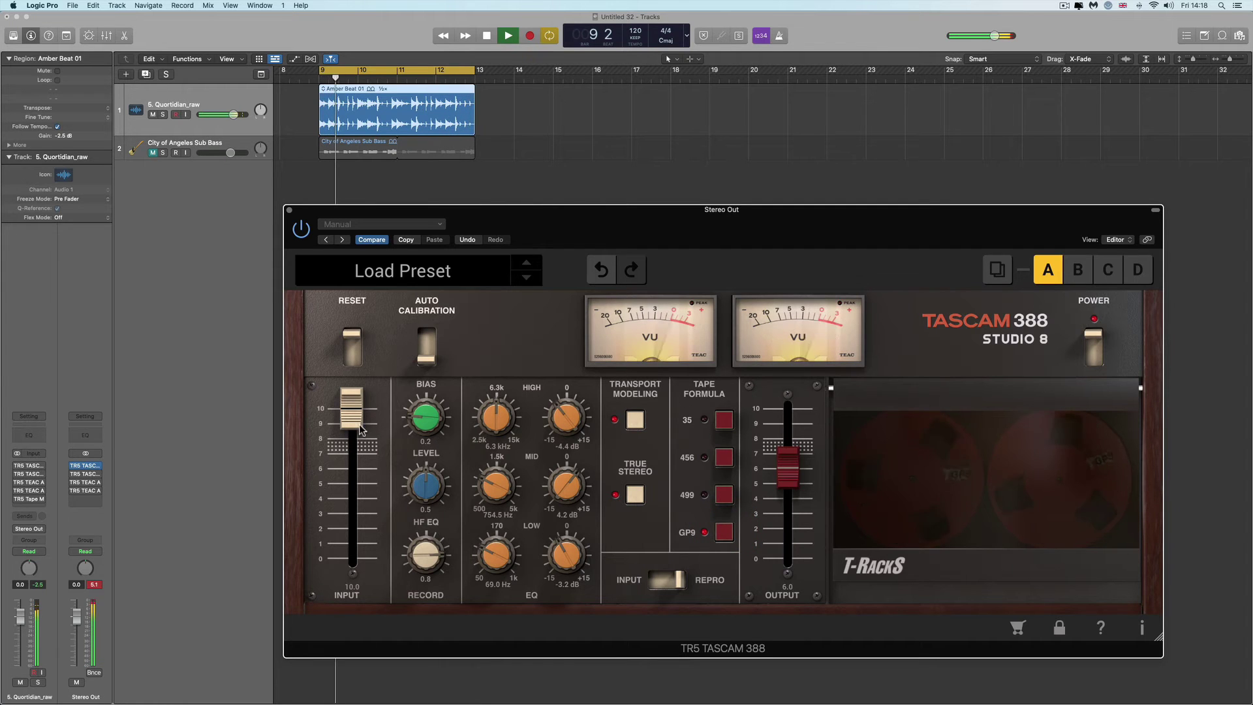
pyautogui.moveTo(788, 477); pyautogui.dragTo(787, 494)
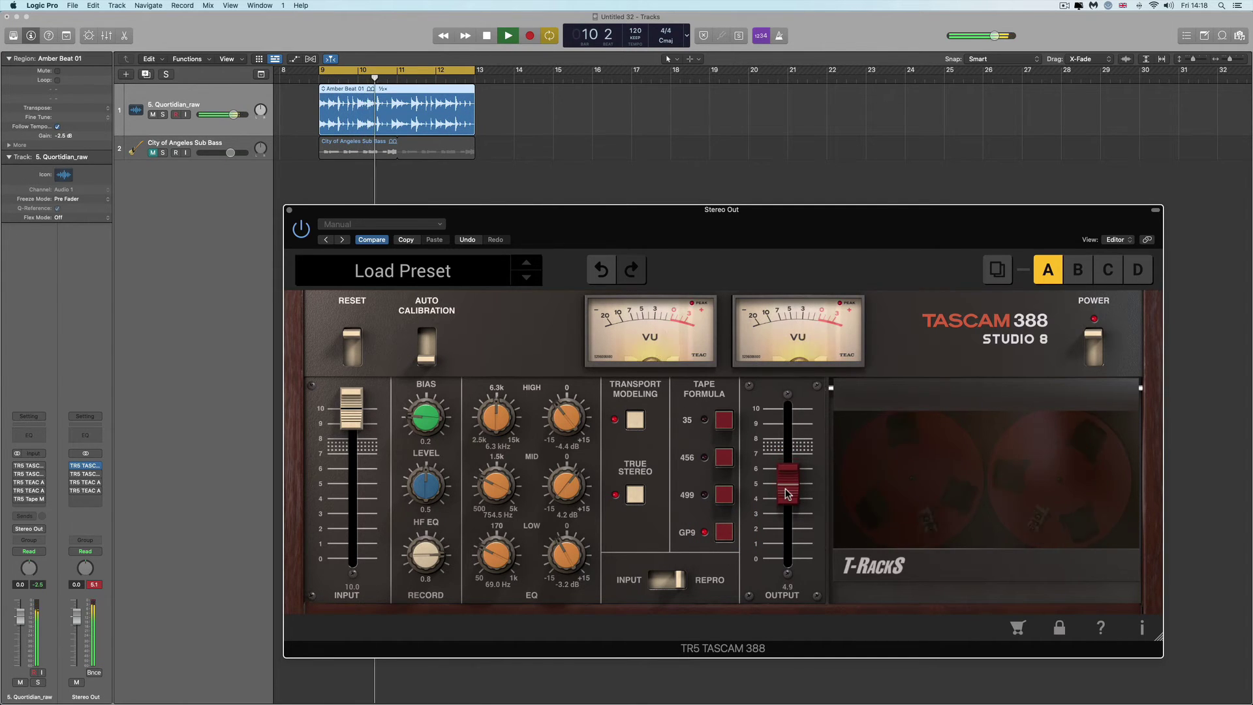
pyautogui.click(1095, 358)
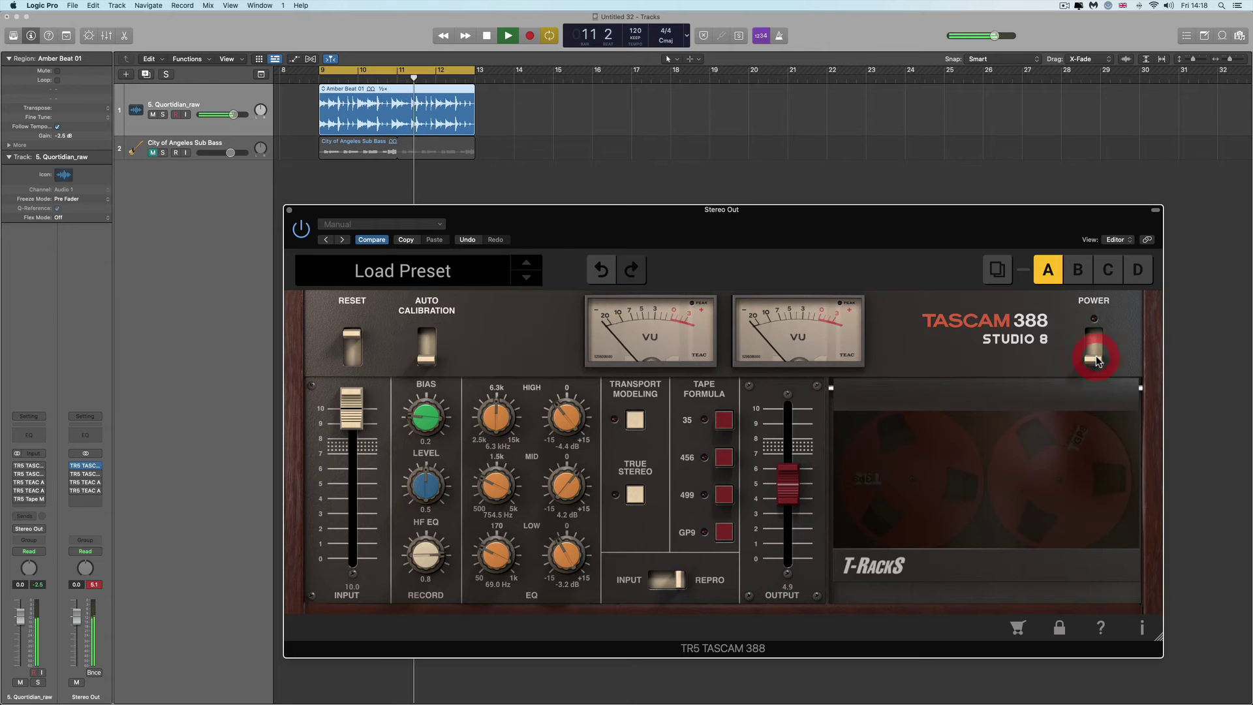
pyautogui.click(1095, 340)
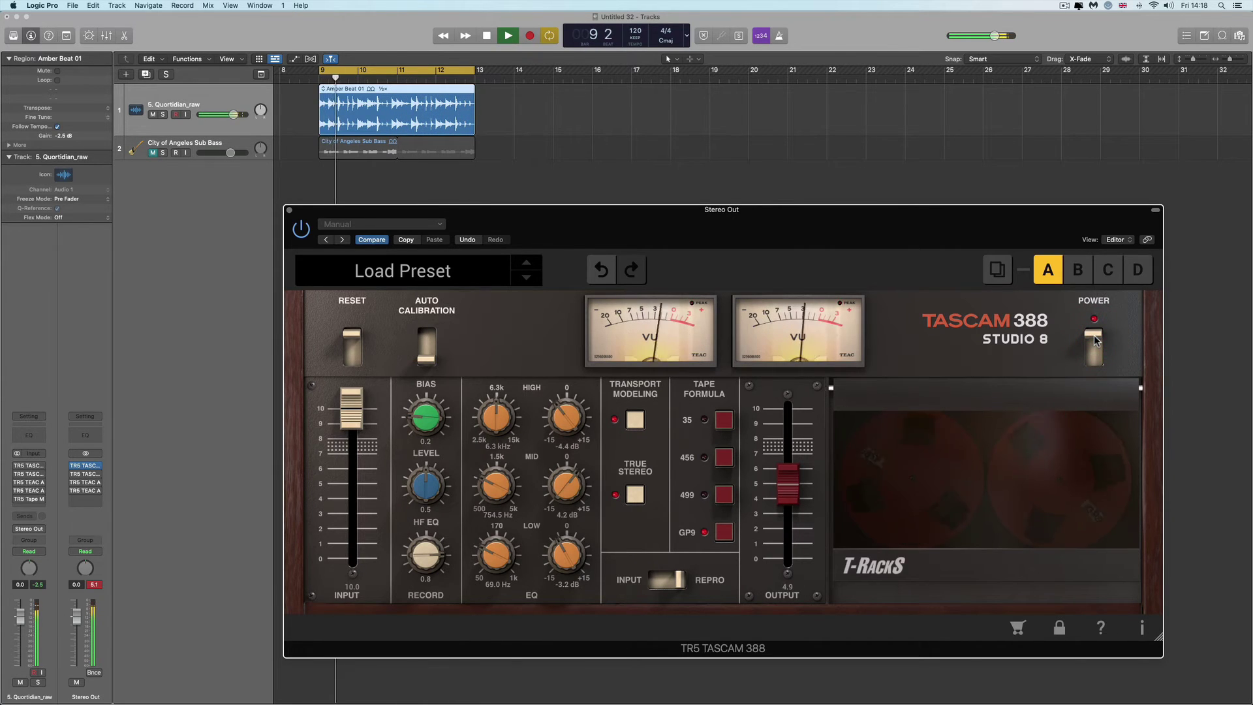
# Return to the 35 tape formula with playback stopped and play the loop briefly.
pyautogui.press('space')
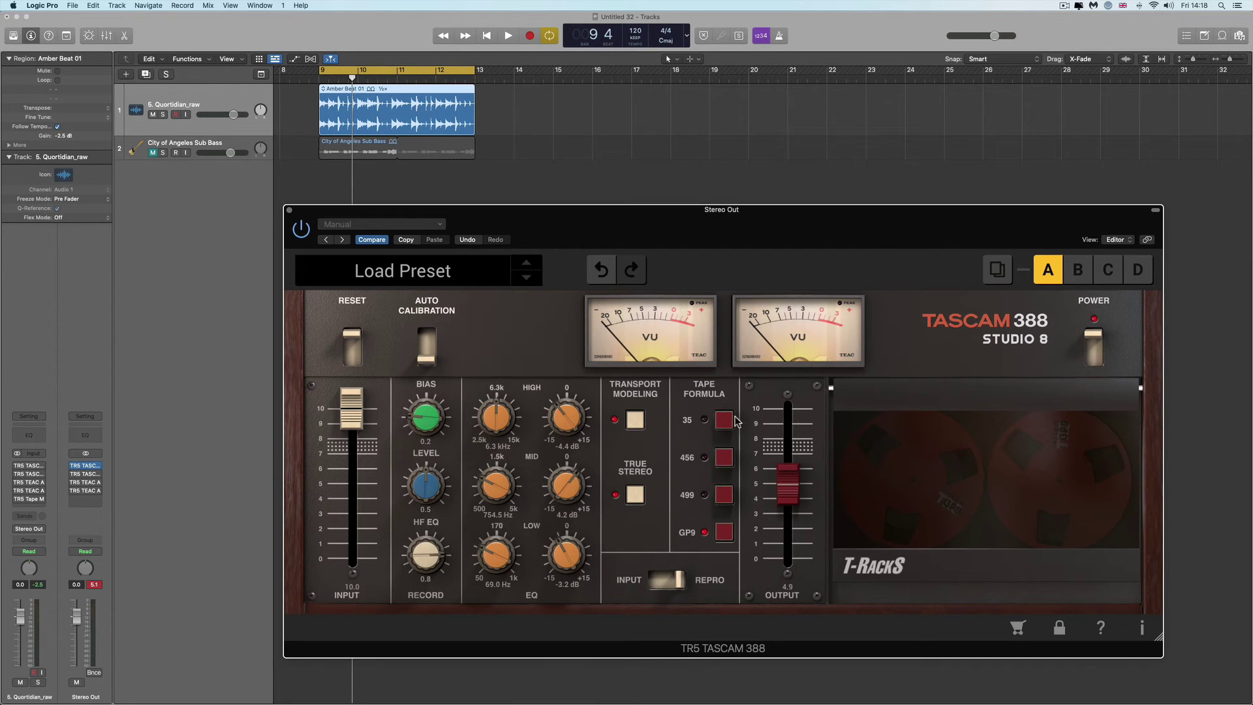
pyautogui.press('space')
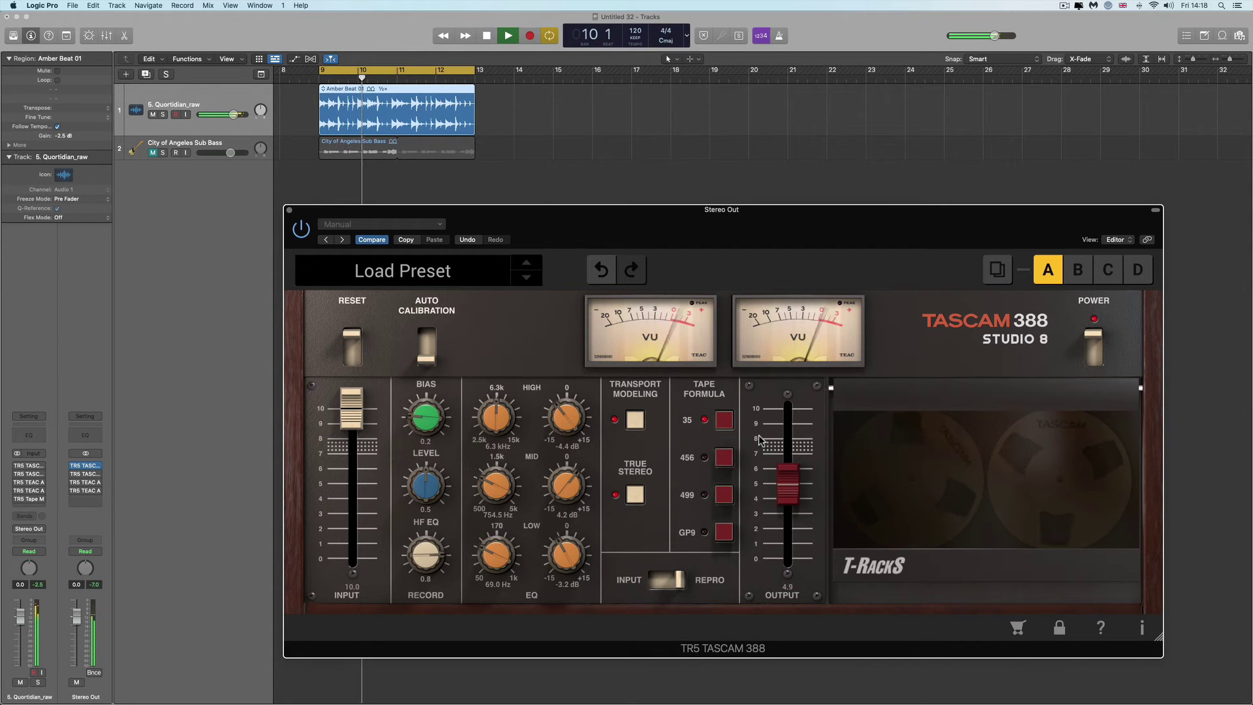
pyautogui.press('space')
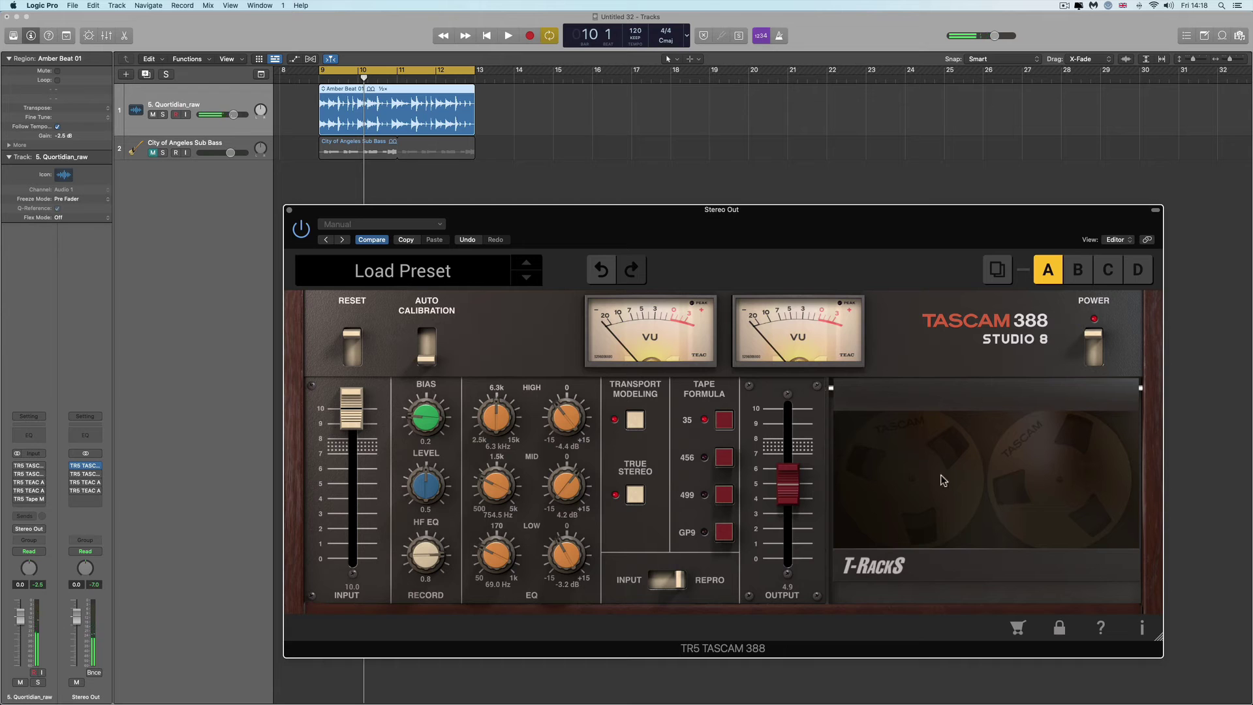
# Shrink the TASCAM 388 plug-in window and enlarge it again.
pyautogui.moveTo(1157, 635); pyautogui.dragTo(646, 341)
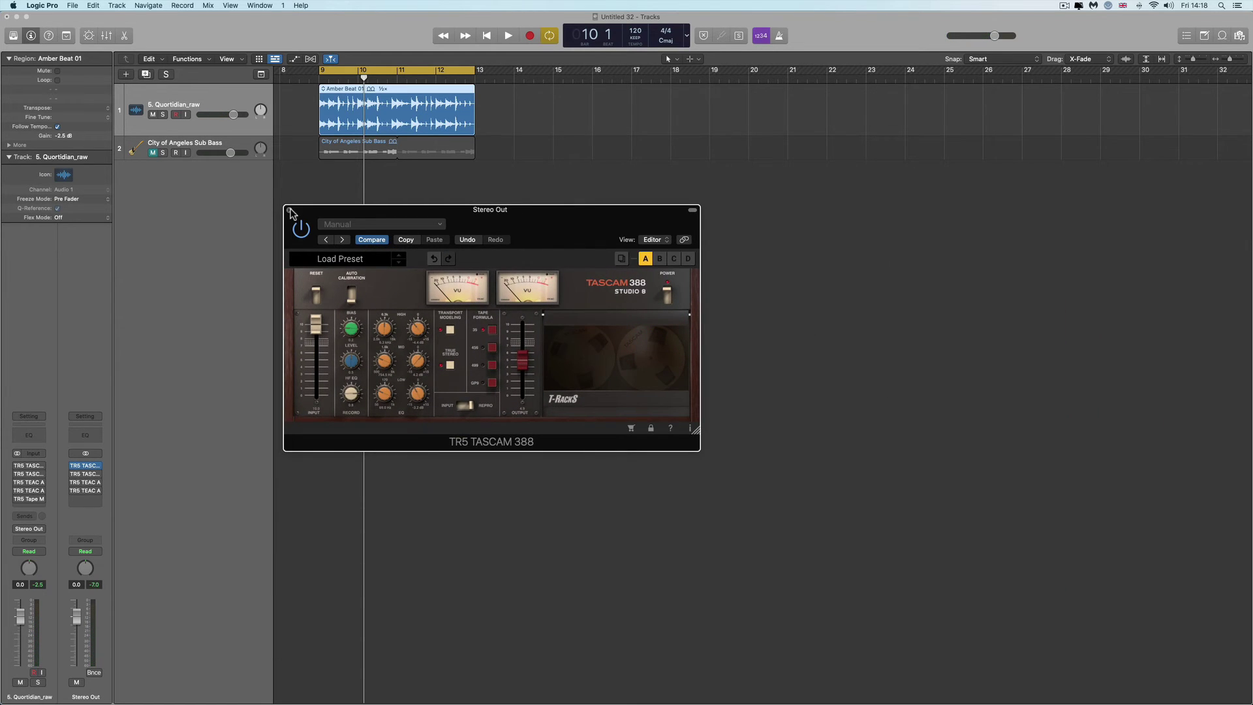
pyautogui.moveTo(694, 430); pyautogui.dragTo(1150, 649)
# Unmute the City of Angeles Sub Bass track, close the TASCAM PORTA ONE window, and play the loop through the TASCAM 388.
pyautogui.click(154, 153)
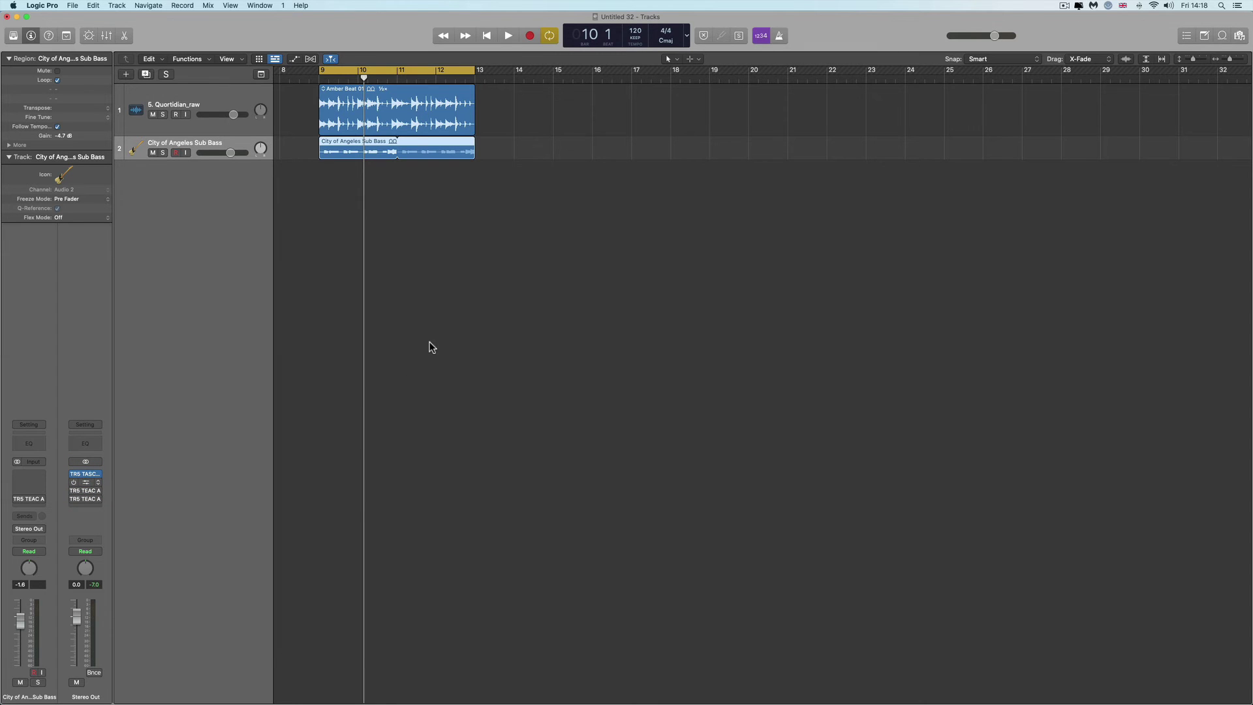
pyautogui.press('v')
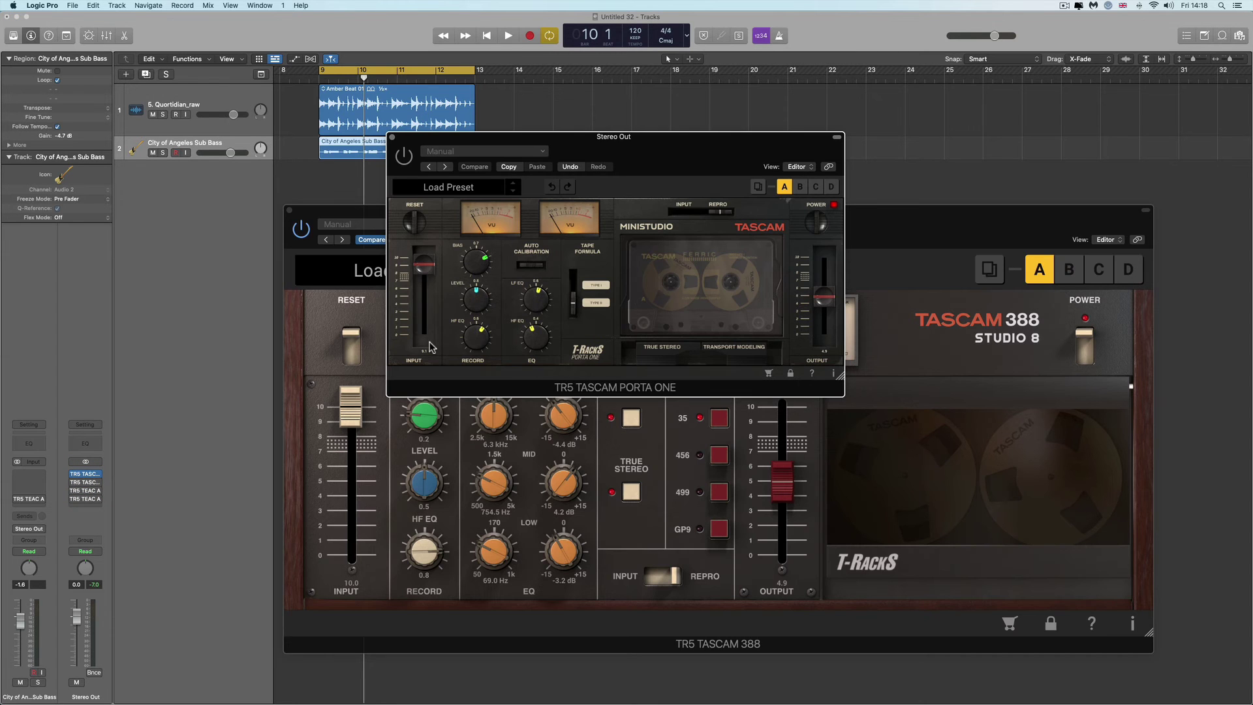
pyautogui.click(395, 140)
pyautogui.moveTo(652, 213); pyautogui.dragTo(652, 204)
pyautogui.press('space')
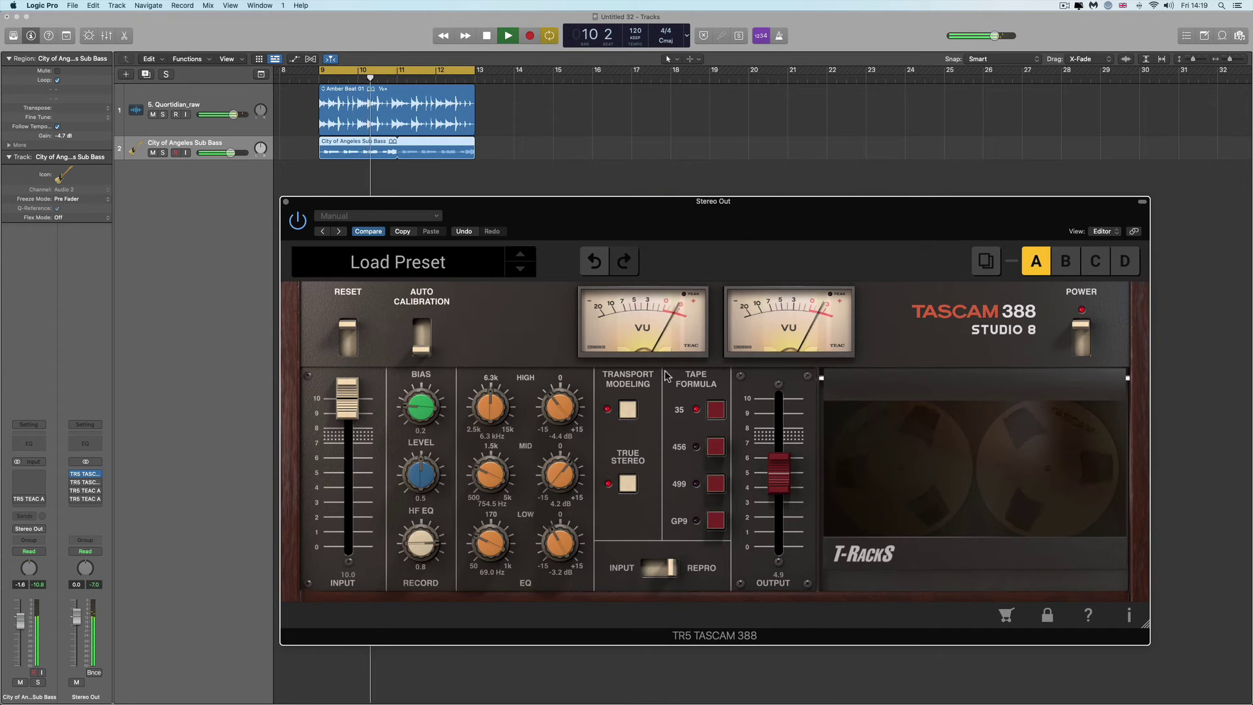
# Set the TASCAM 388 input to 7.9 and output to 6.5, reset its EQ to default, and stop playback.
pyautogui.moveTo(350, 415); pyautogui.dragTo(352, 446)
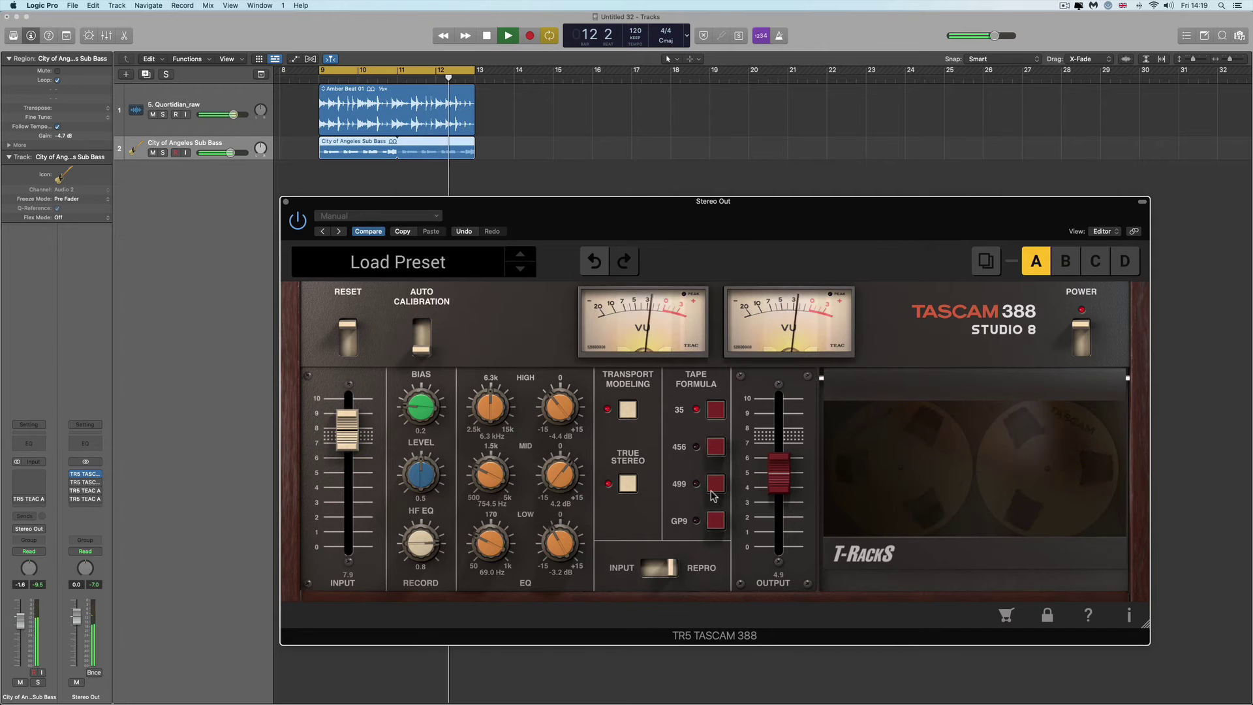
pyautogui.moveTo(786, 487); pyautogui.dragTo(786, 464)
pyautogui.press('space')
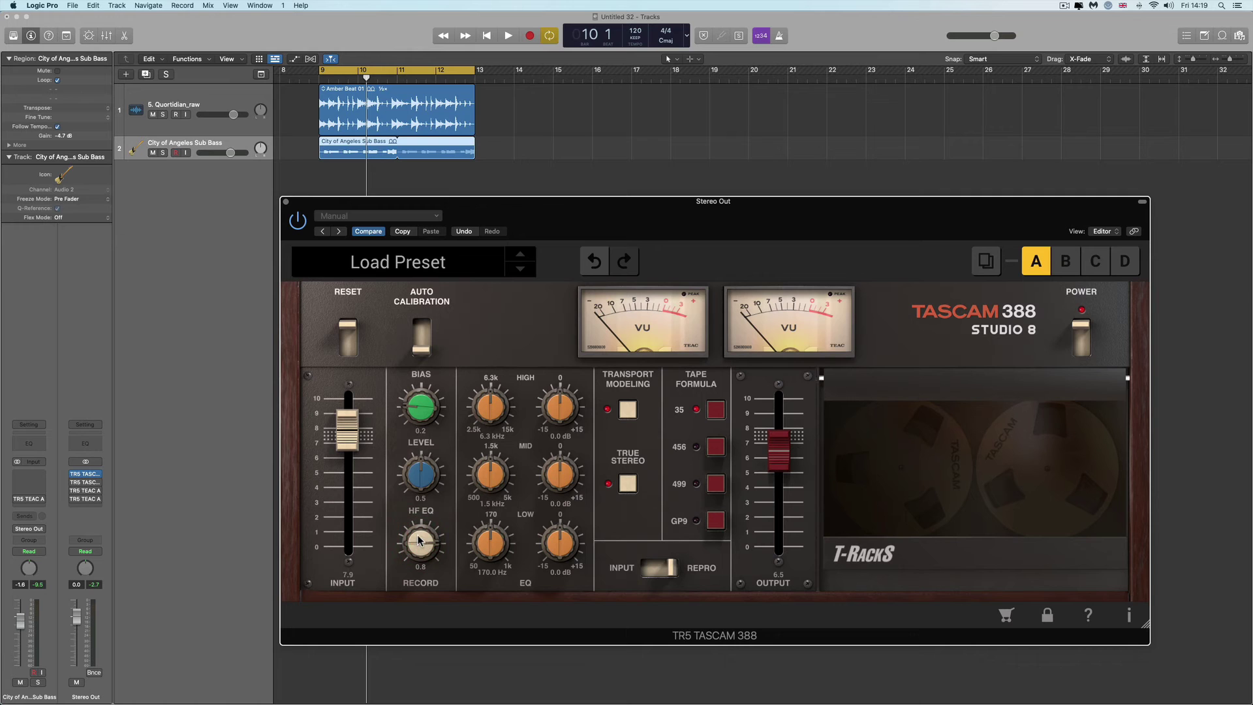
# Play the loop and compare the 35 tape formula with the TASCAM 388 power off and on.
pyautogui.press('space')
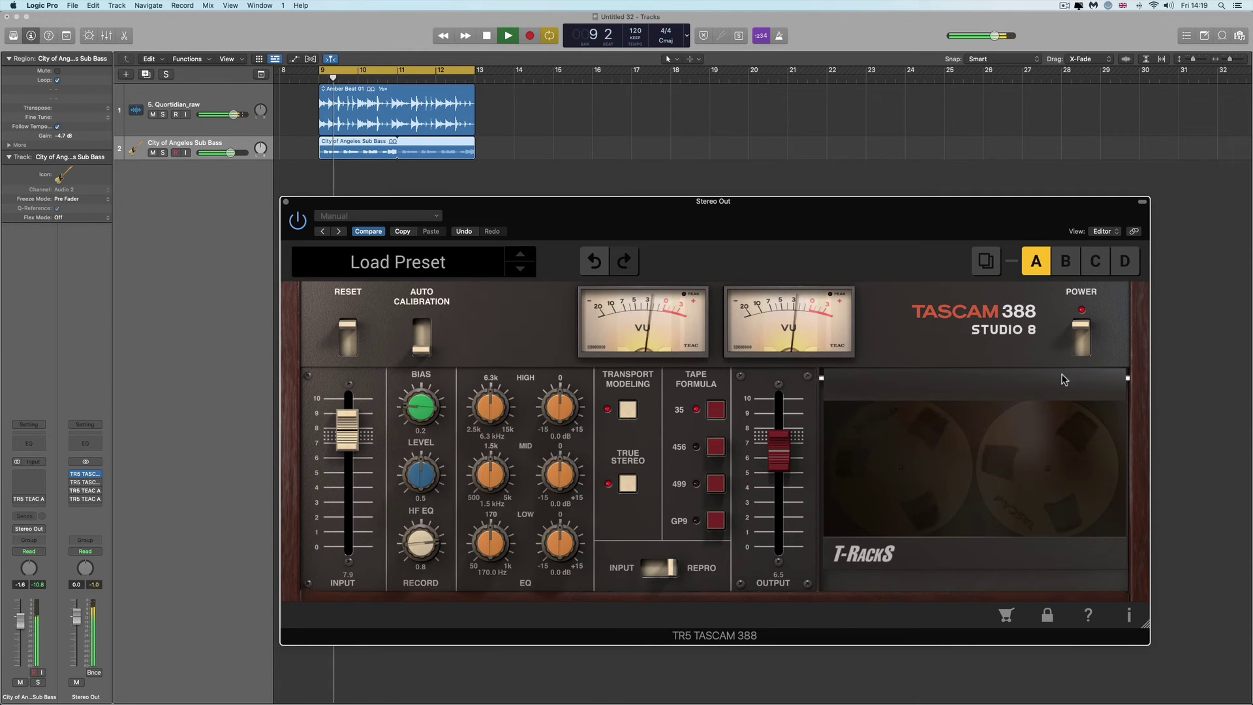
pyautogui.click(1082, 347)
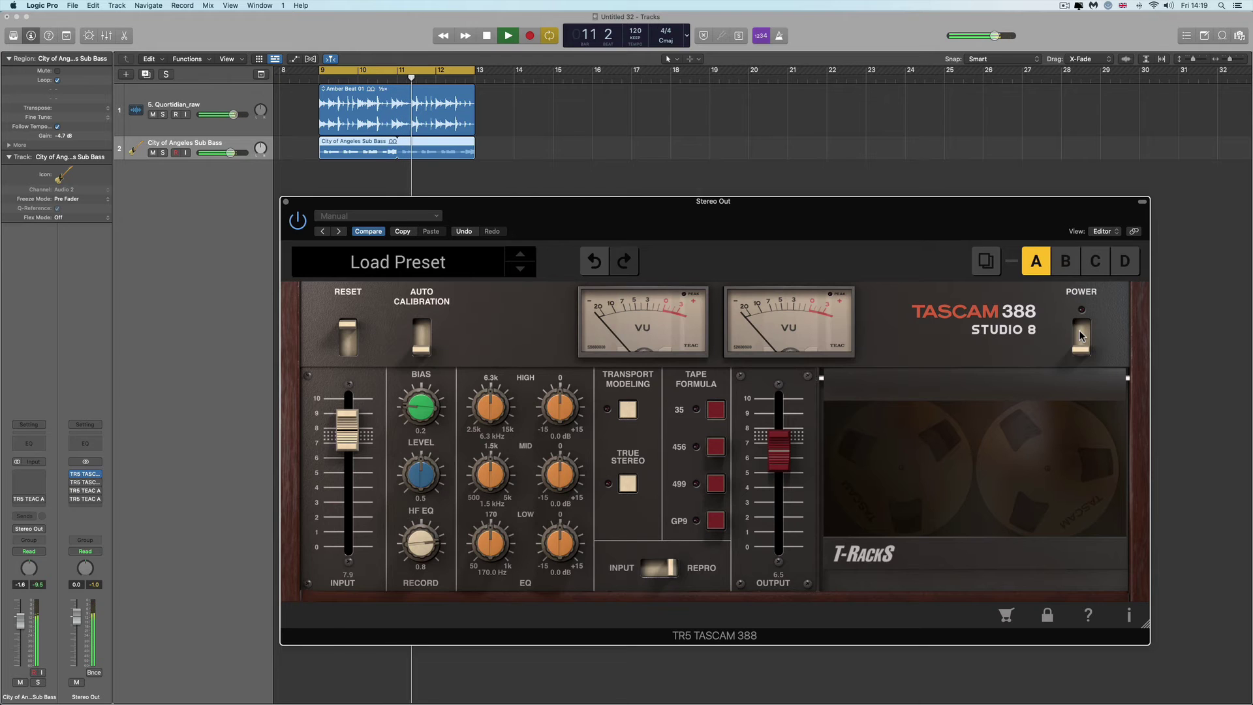
pyautogui.click(1080, 336)
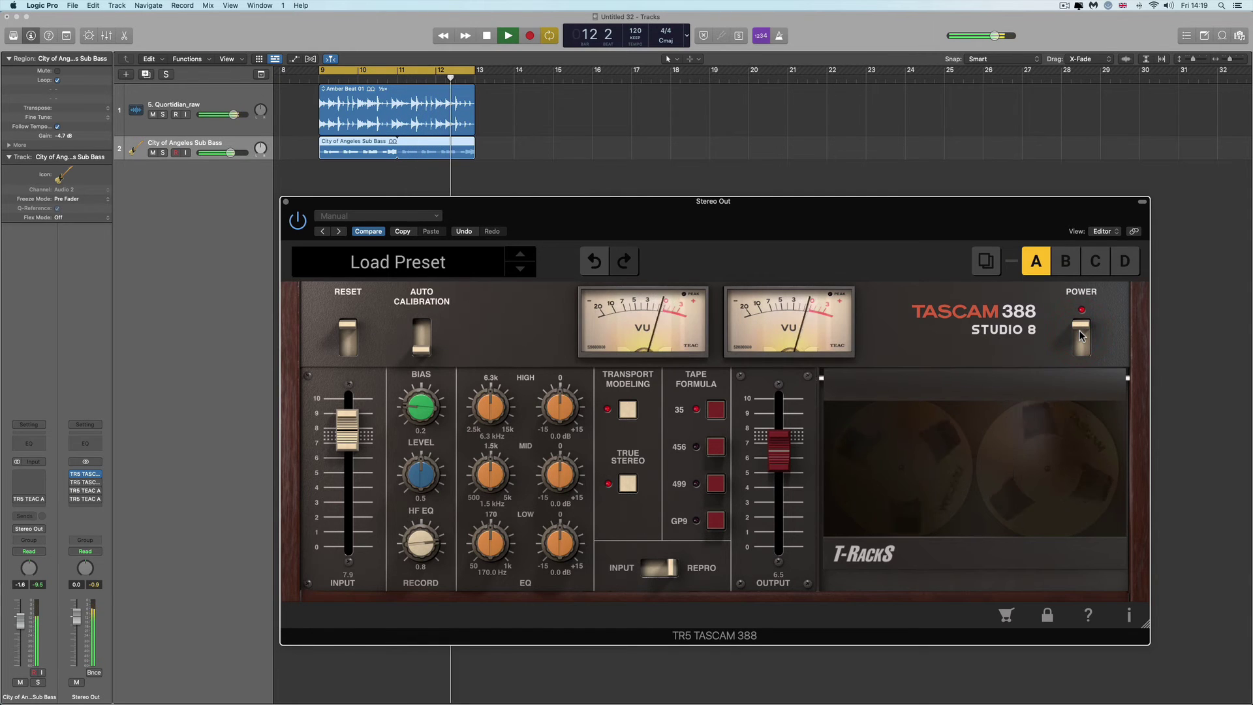
# Select the 456 tape formula with playback stopped, then play the loop and compare it with the power off and on.
pyautogui.press('space')
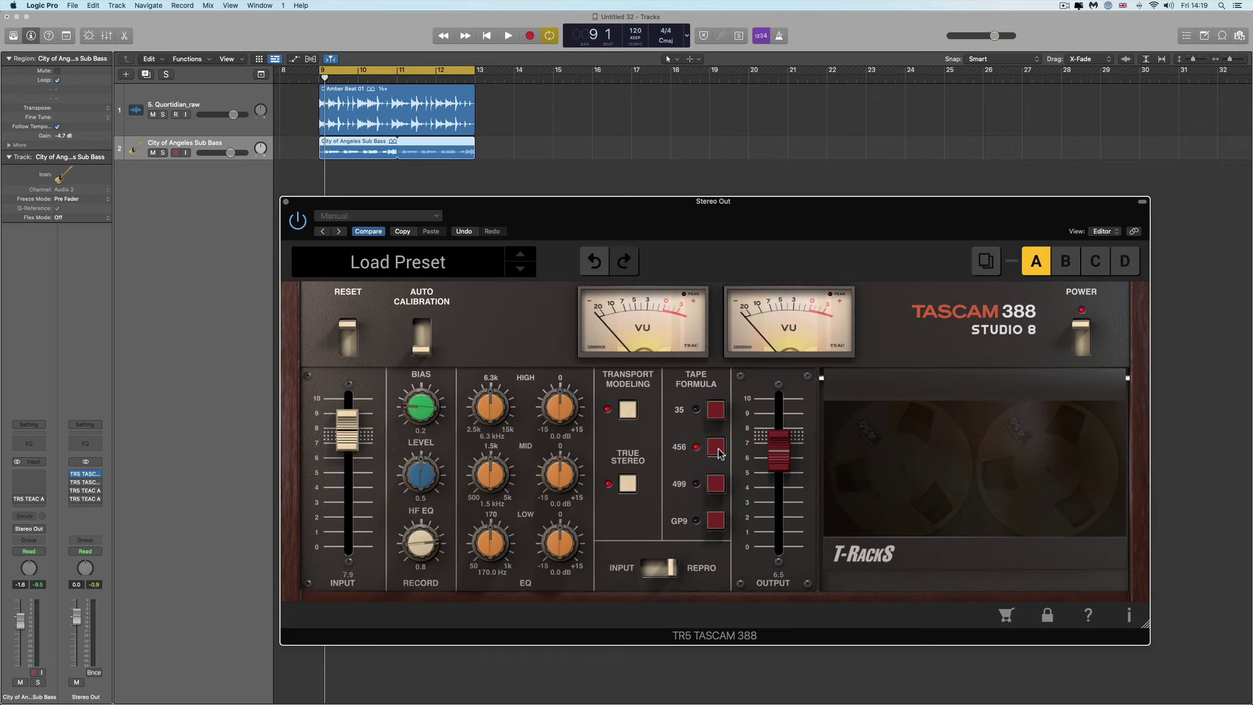
pyautogui.press('space')
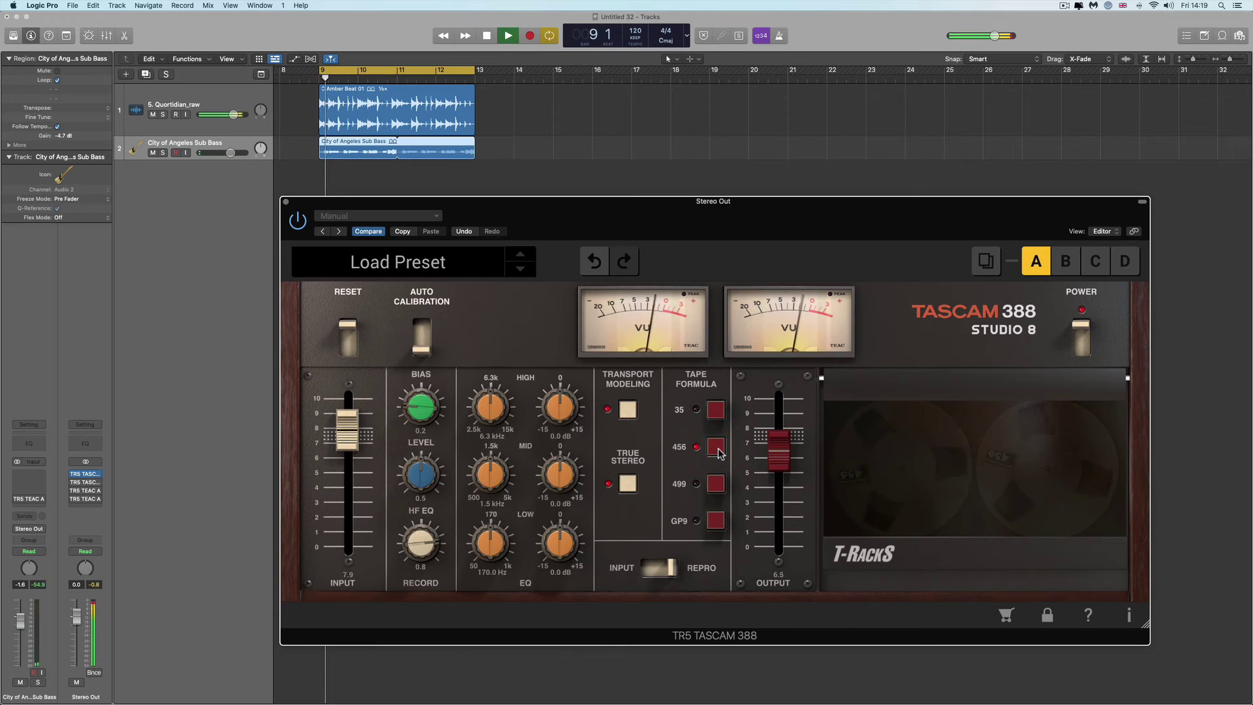
pyautogui.click(1080, 349)
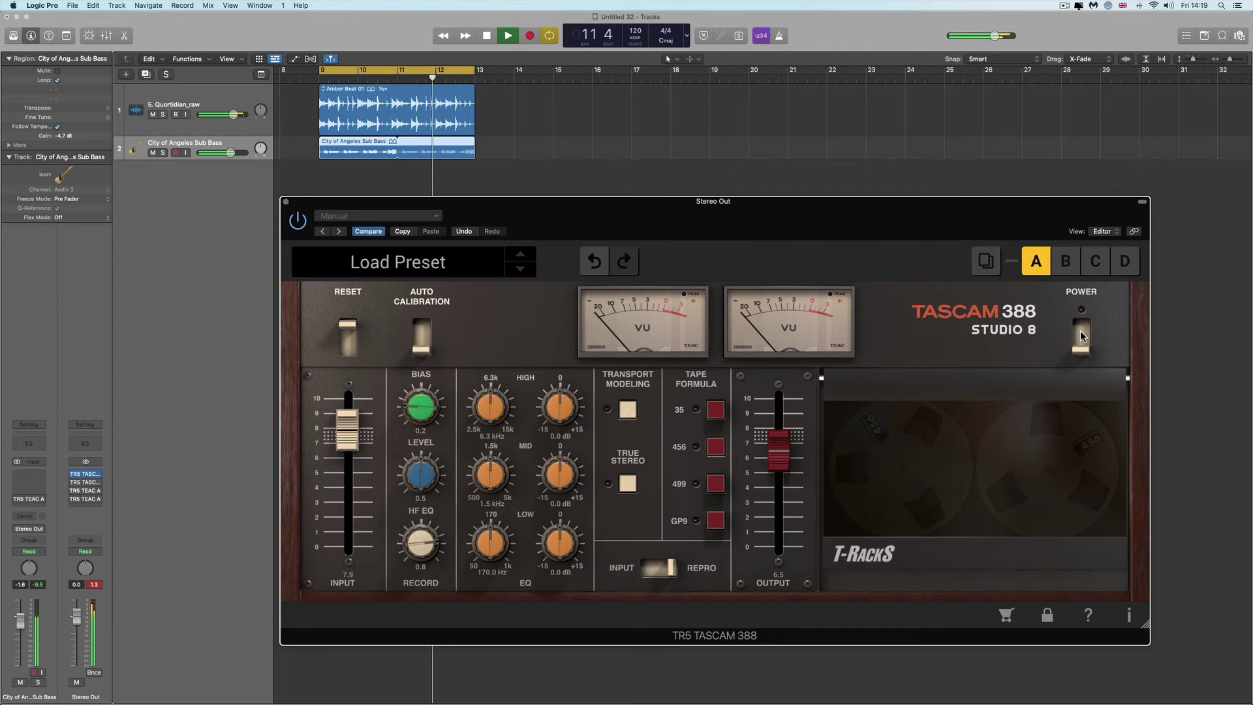
pyautogui.click(1081, 336)
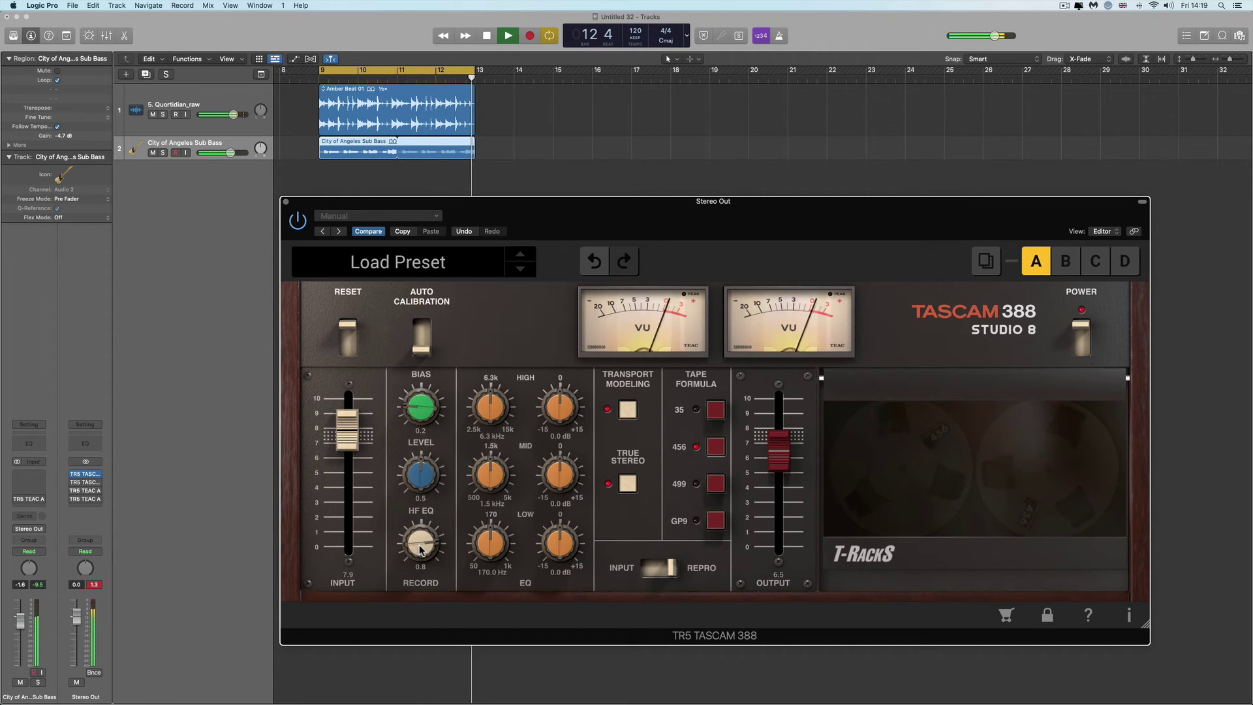
# Reset the HF EQ to 0.5, and audition the bias at 0.1 before returning it to 0.5.
pyautogui.keyDown('alt'); pyautogui.click(420, 550); pyautogui.keyUp('alt')
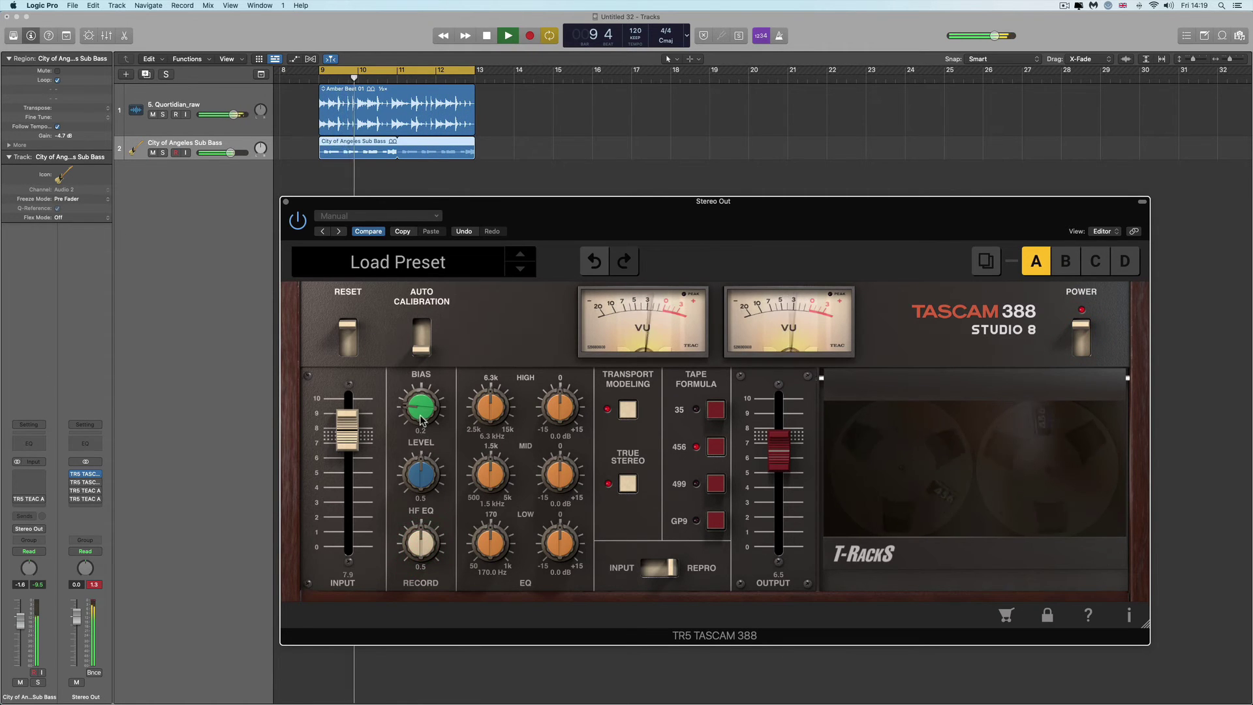
pyautogui.moveTo(421, 419); pyautogui.dragTo(455, 526)
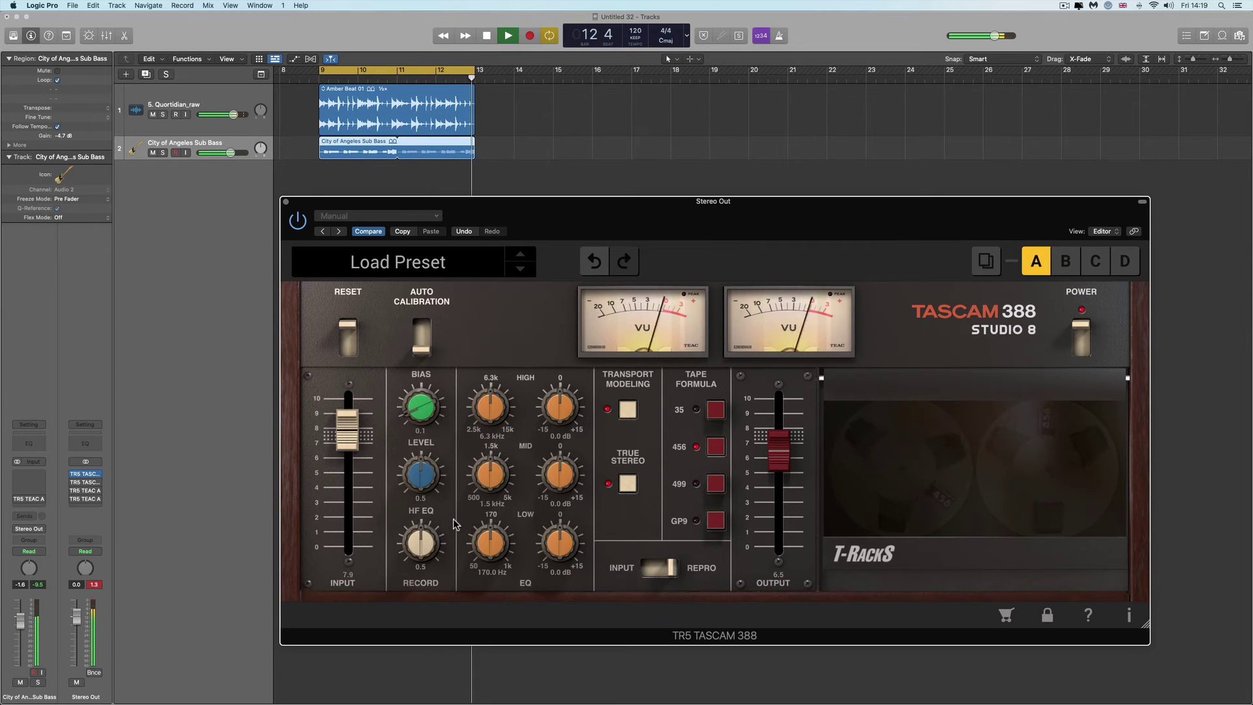
pyautogui.click(442, 481)
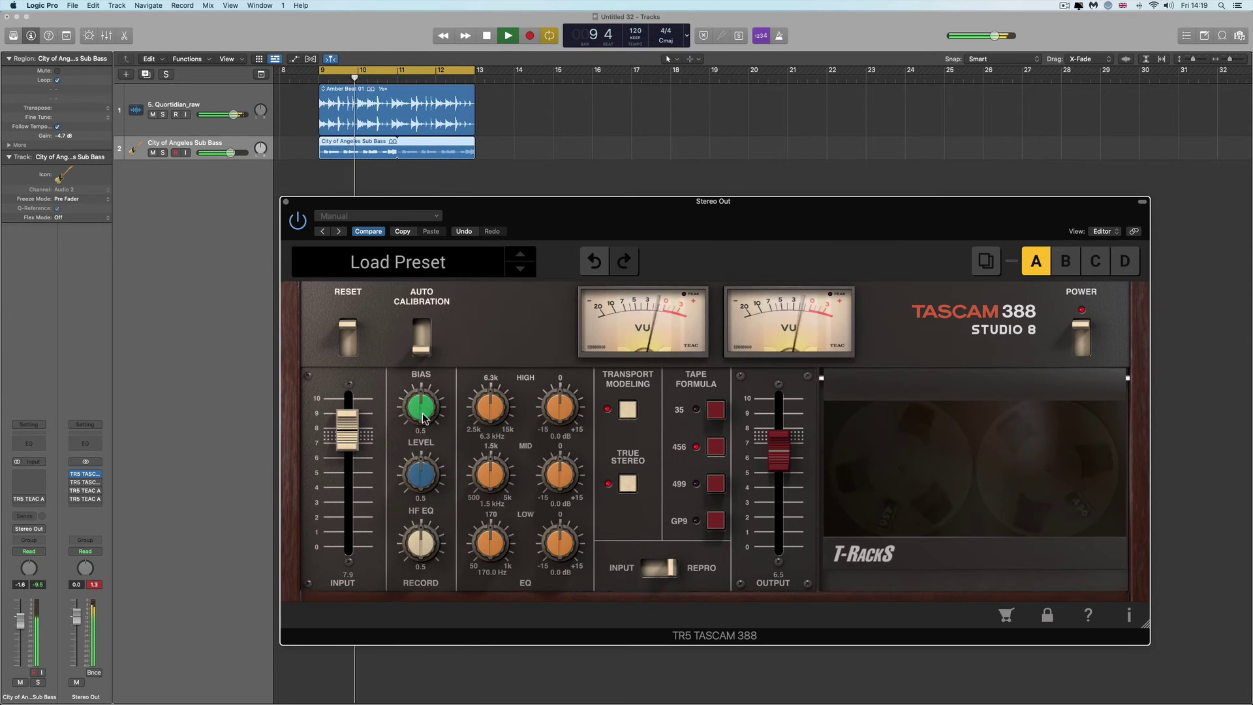
# Switch to the 499 tape formula and lower the bias to 0.1.
pyautogui.click(716, 484)
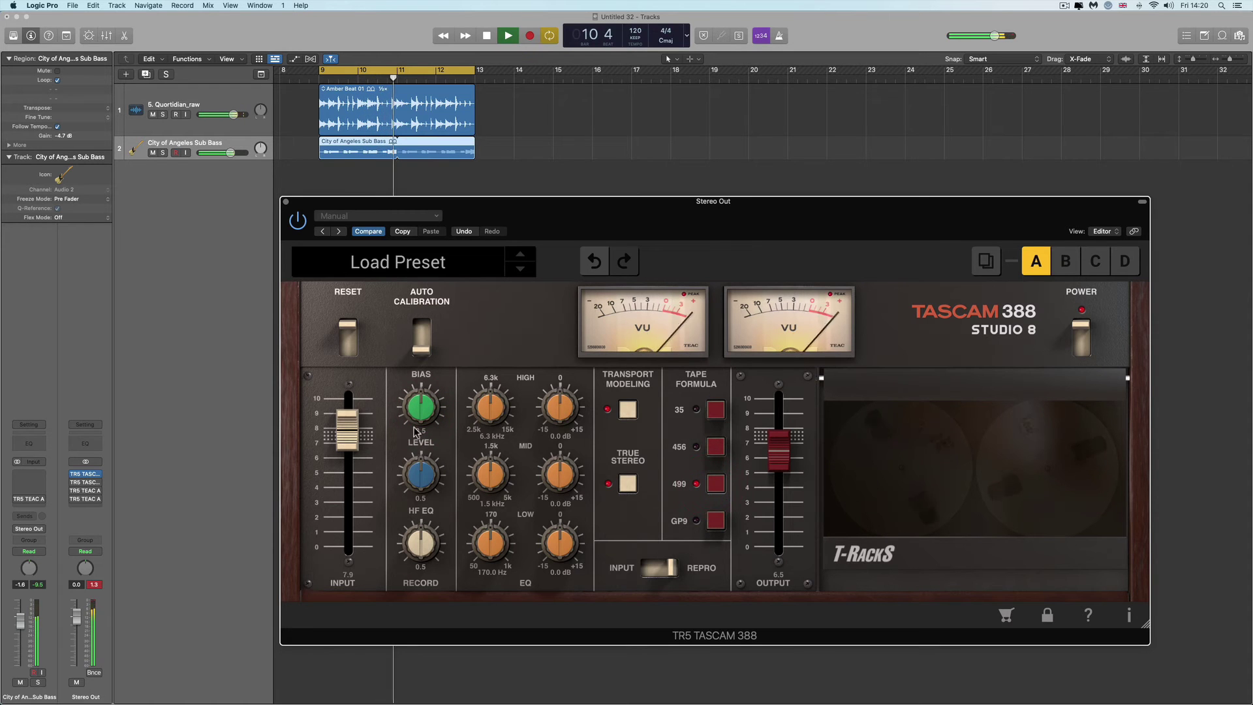
pyautogui.moveTo(415, 431); pyautogui.dragTo(449, 522)
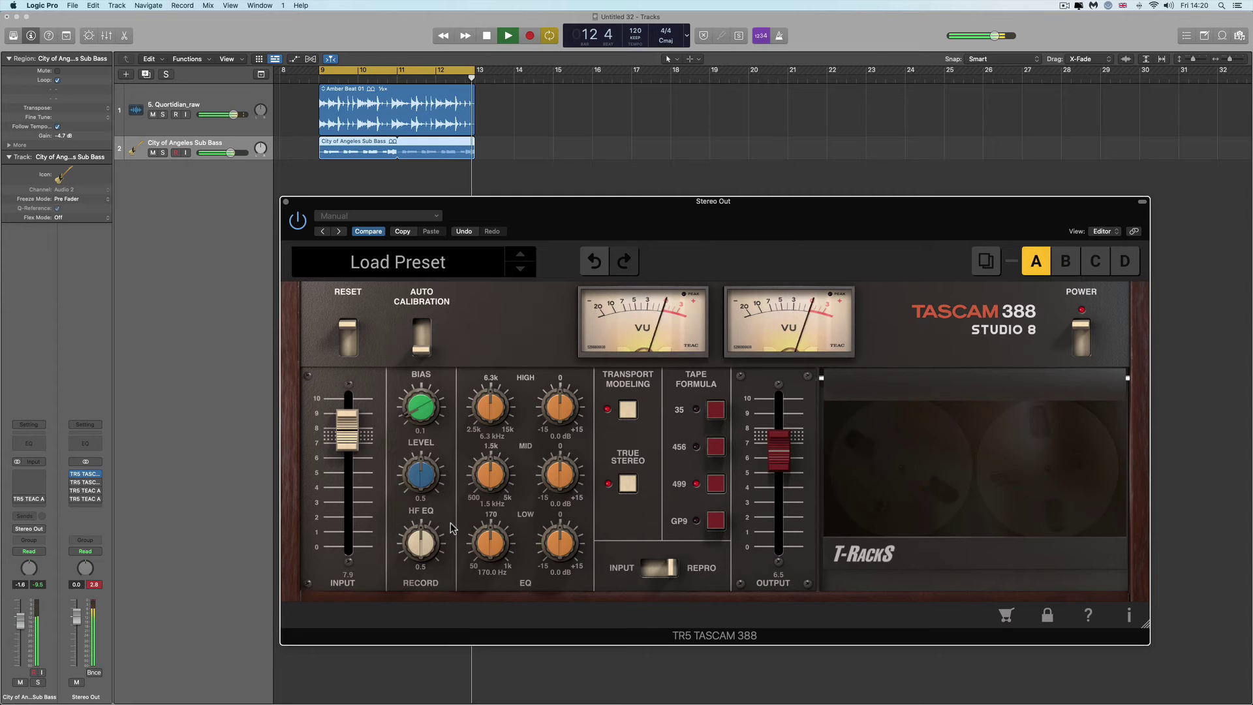
# Boost the mid EQ band by 5.0 dB at 898.5 Hz and cut the high band to -5.3 dB.
pyautogui.moveTo(493, 493); pyautogui.dragTo(511, 512)
pyautogui.moveTo(560, 471); pyautogui.dragTo(559, 452)
pyautogui.click(500, 475)
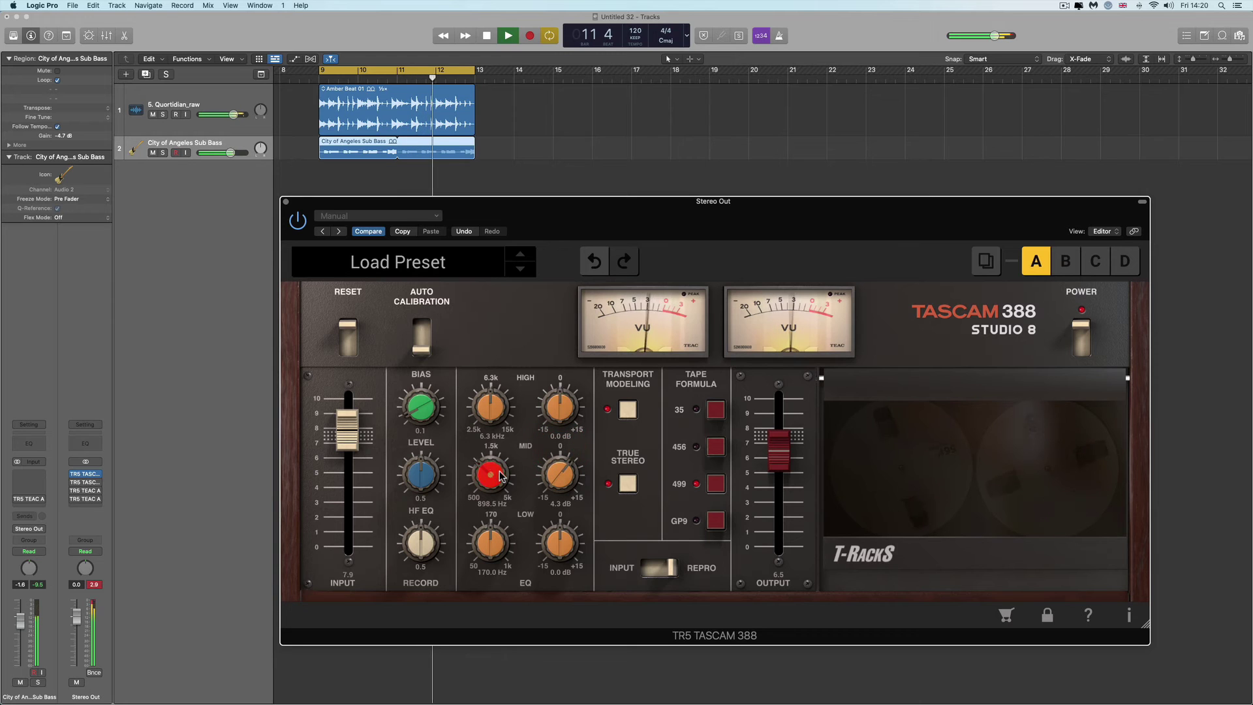
pyautogui.moveTo(560, 406); pyautogui.dragTo(559, 475)
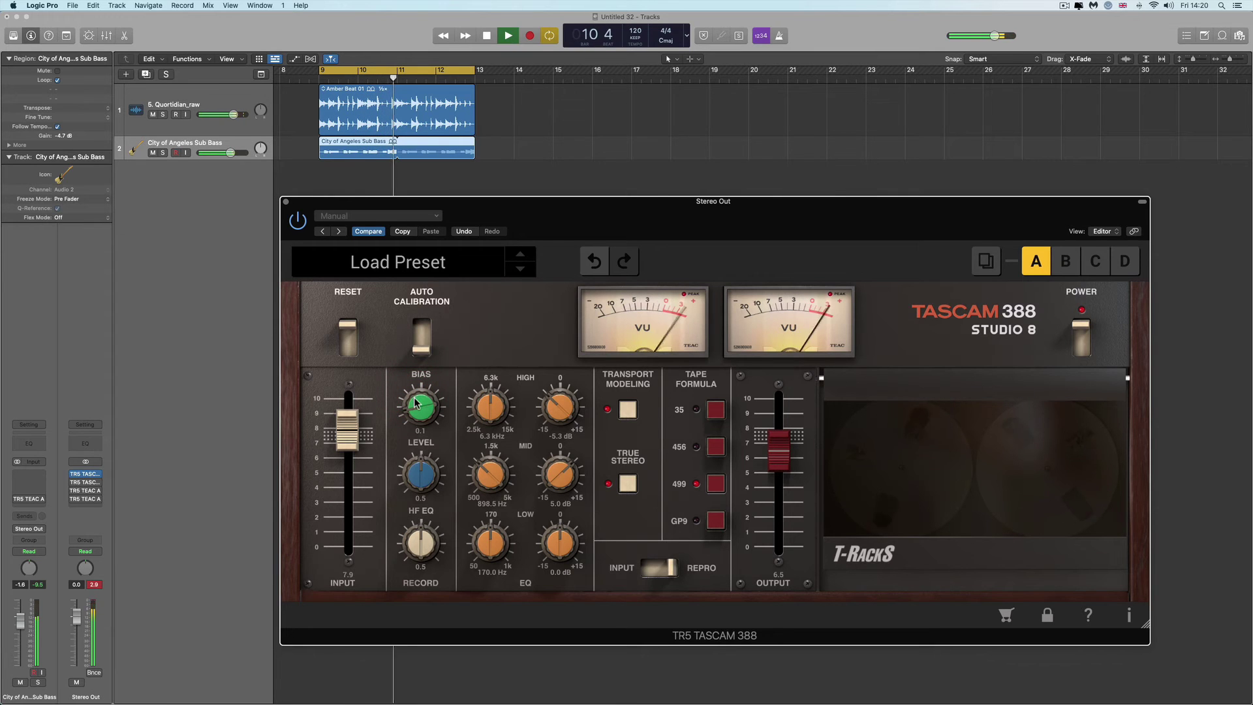
# Raise the bias to 0.2 and compare the 499 sound with the power off and on.
pyautogui.moveTo(415, 403); pyautogui.dragTo(417, 397)
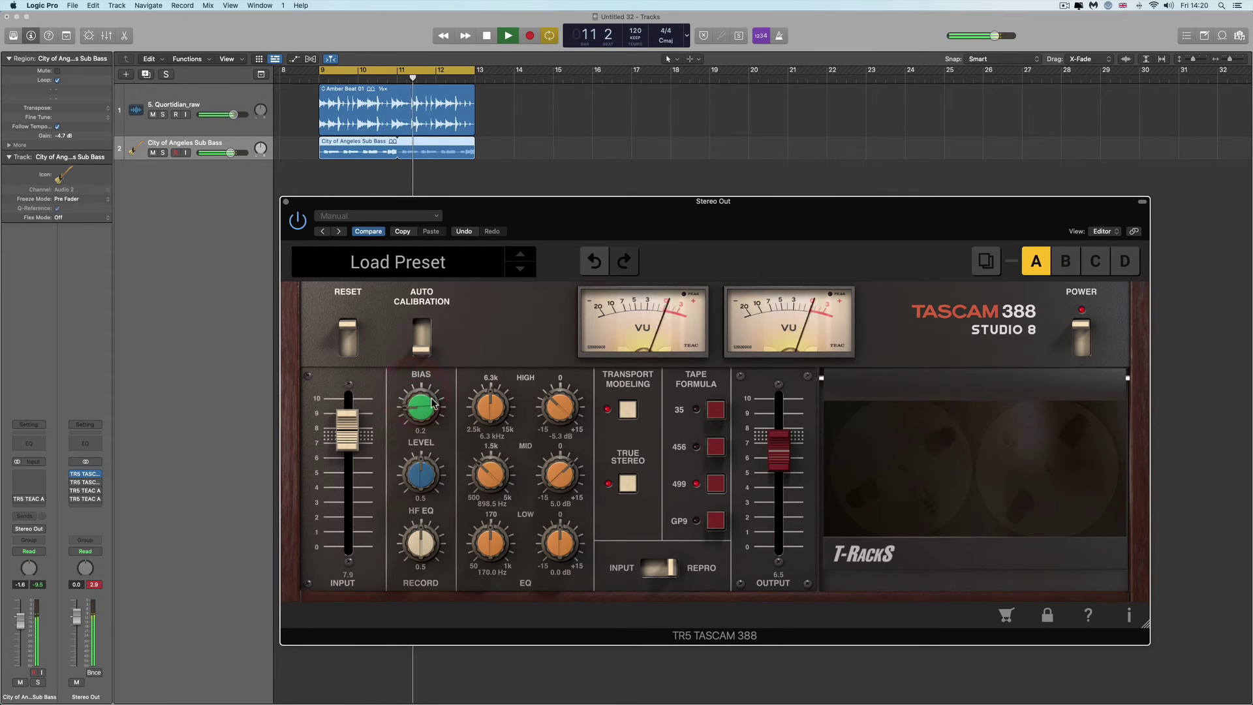
pyautogui.click(1080, 353)
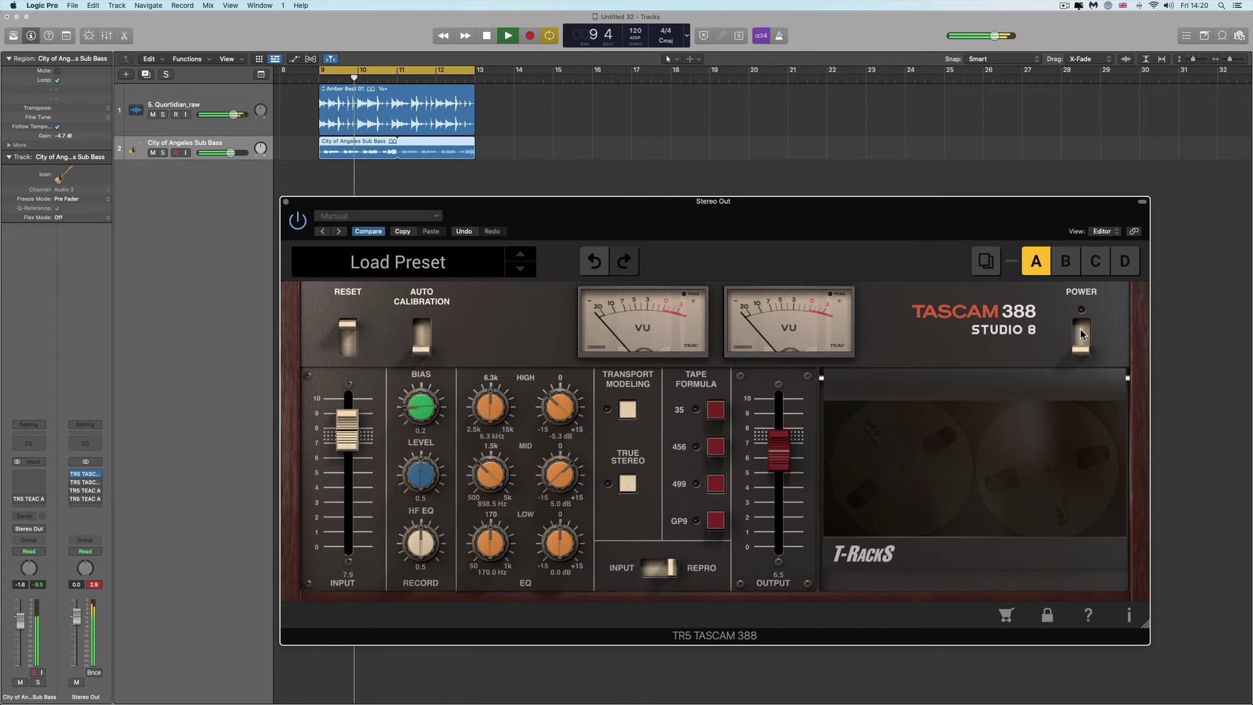
pyautogui.click(1082, 334)
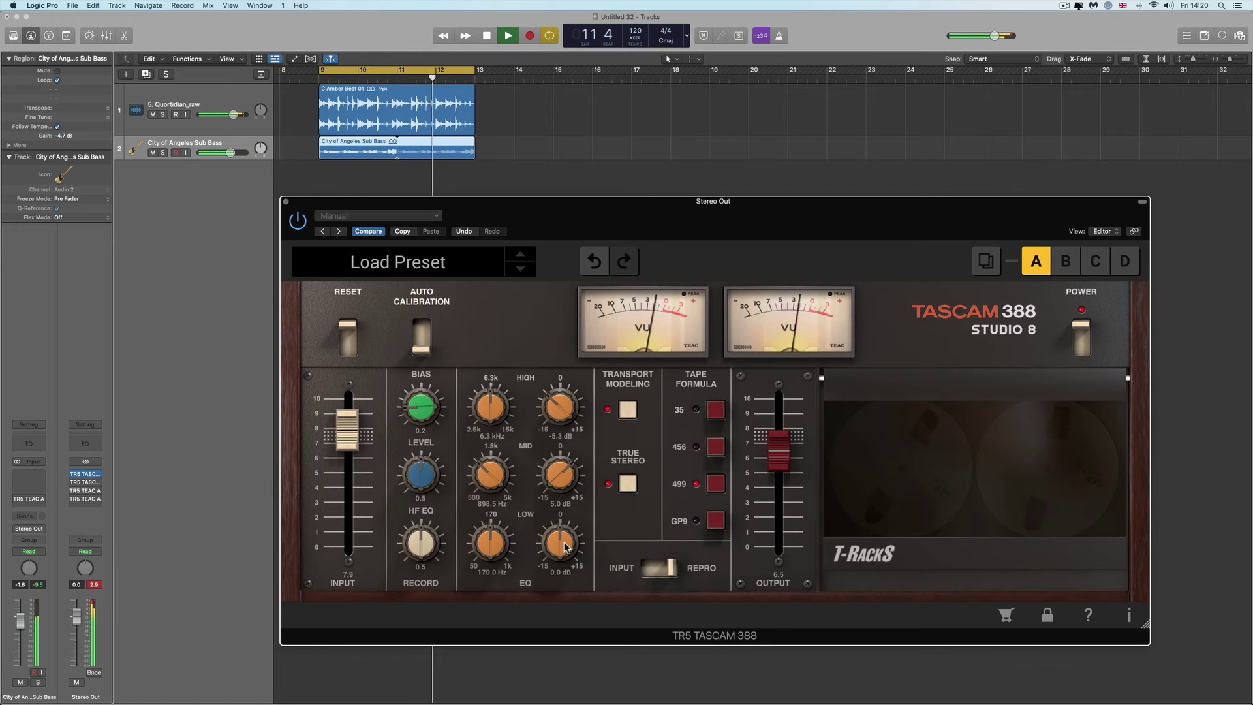
# Set the low EQ gain to 1.4 dB and the mid frequency to 877.3 Hz, and compare with the power off and on.
pyautogui.moveTo(565, 547); pyautogui.dragTo(566, 539)
pyautogui.press('space')
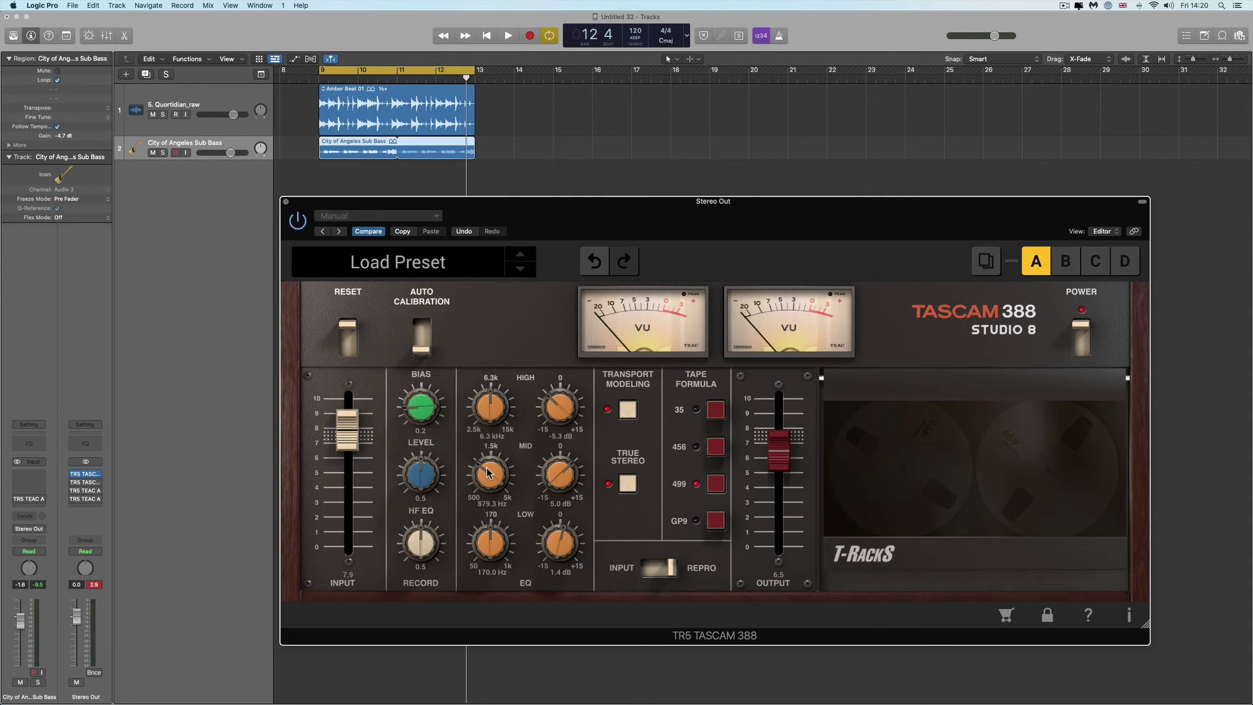
pyautogui.press('space')
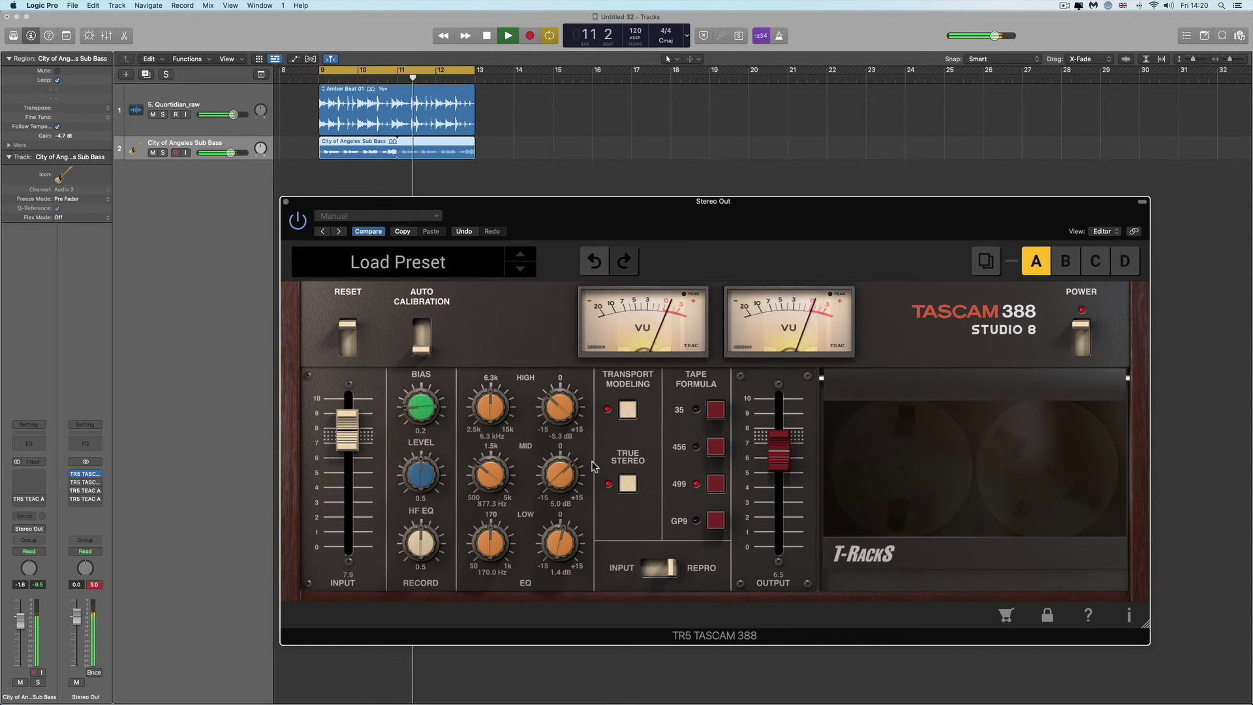
pyautogui.click(1082, 346)
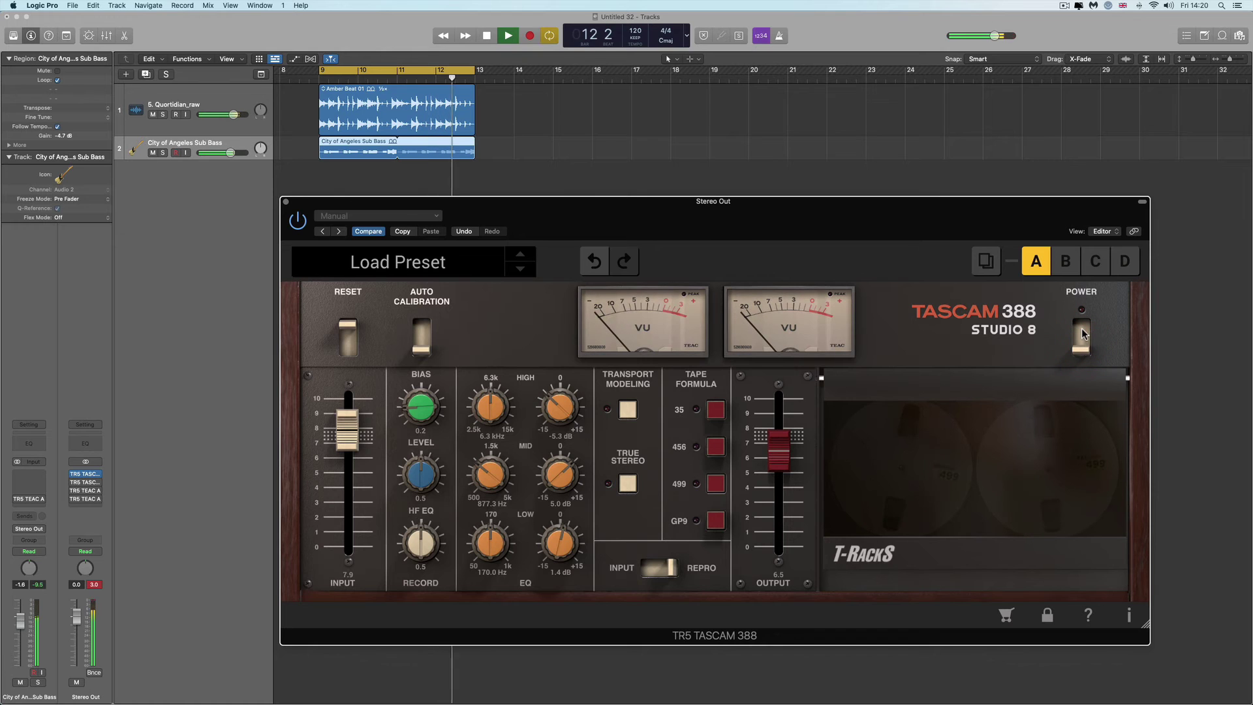
pyautogui.click(1082, 334)
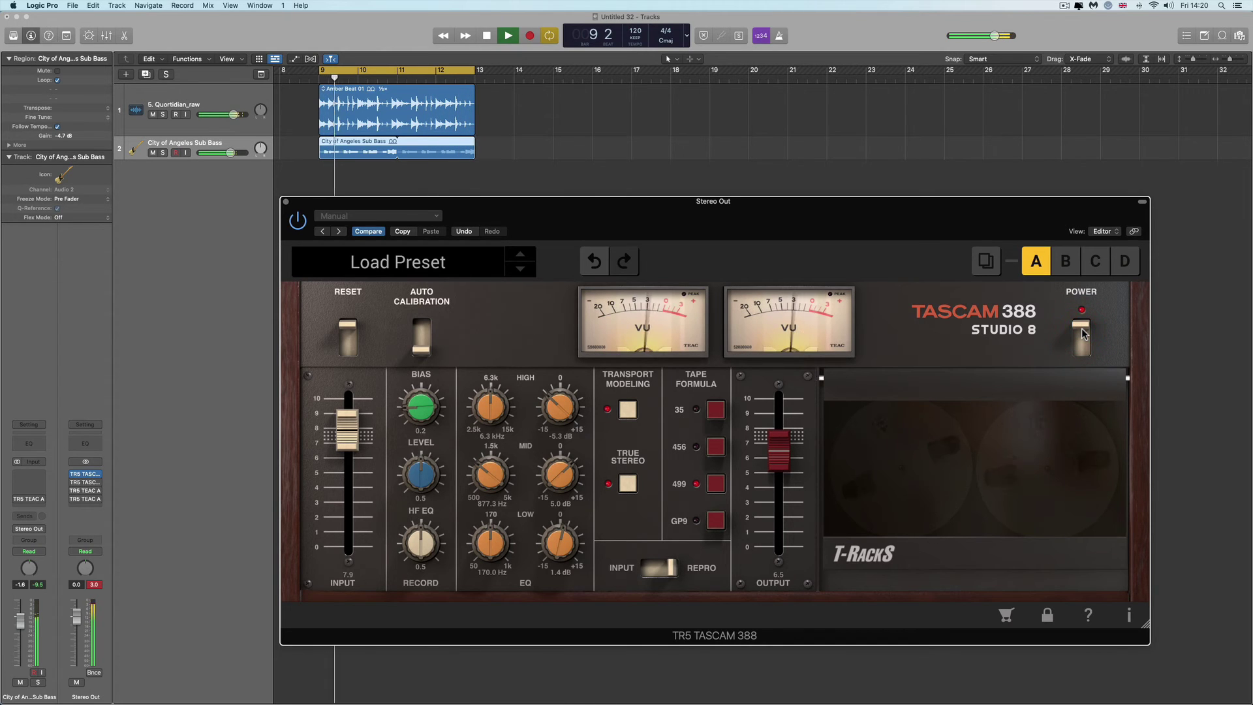
# Switch to the GP9 tape formula and play the loop from the start.
pyautogui.click(716, 521)
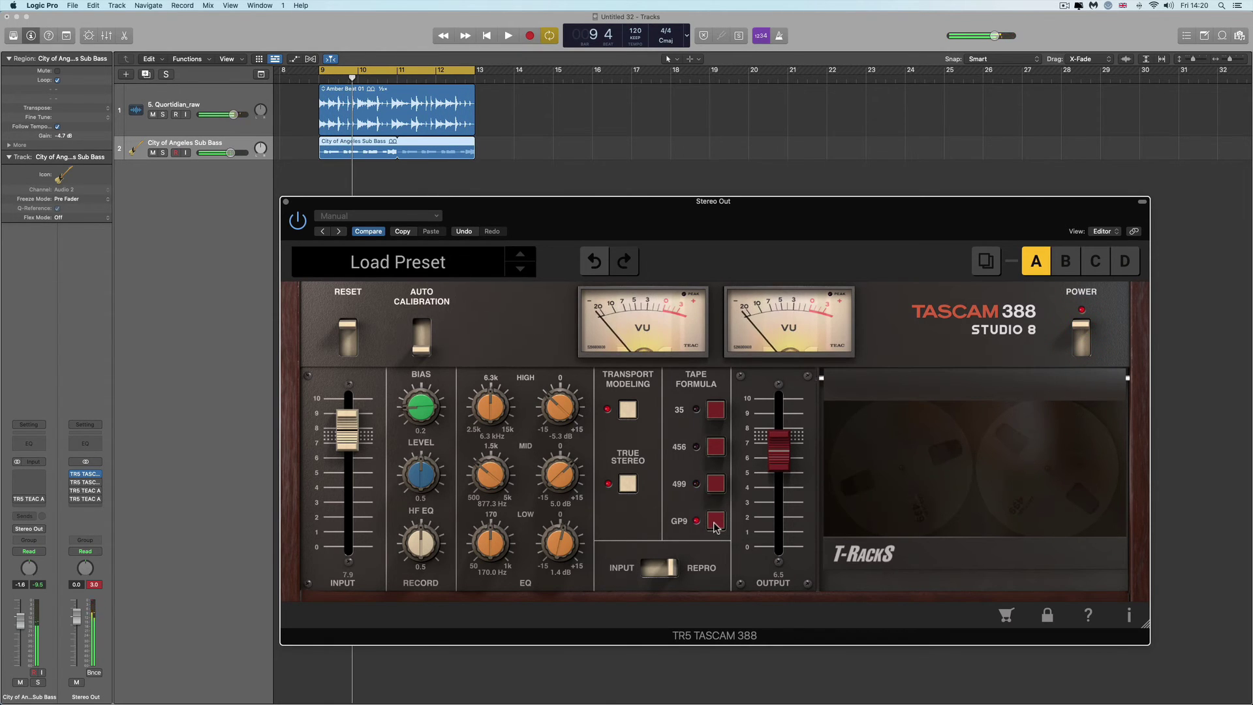
pyautogui.press('space')
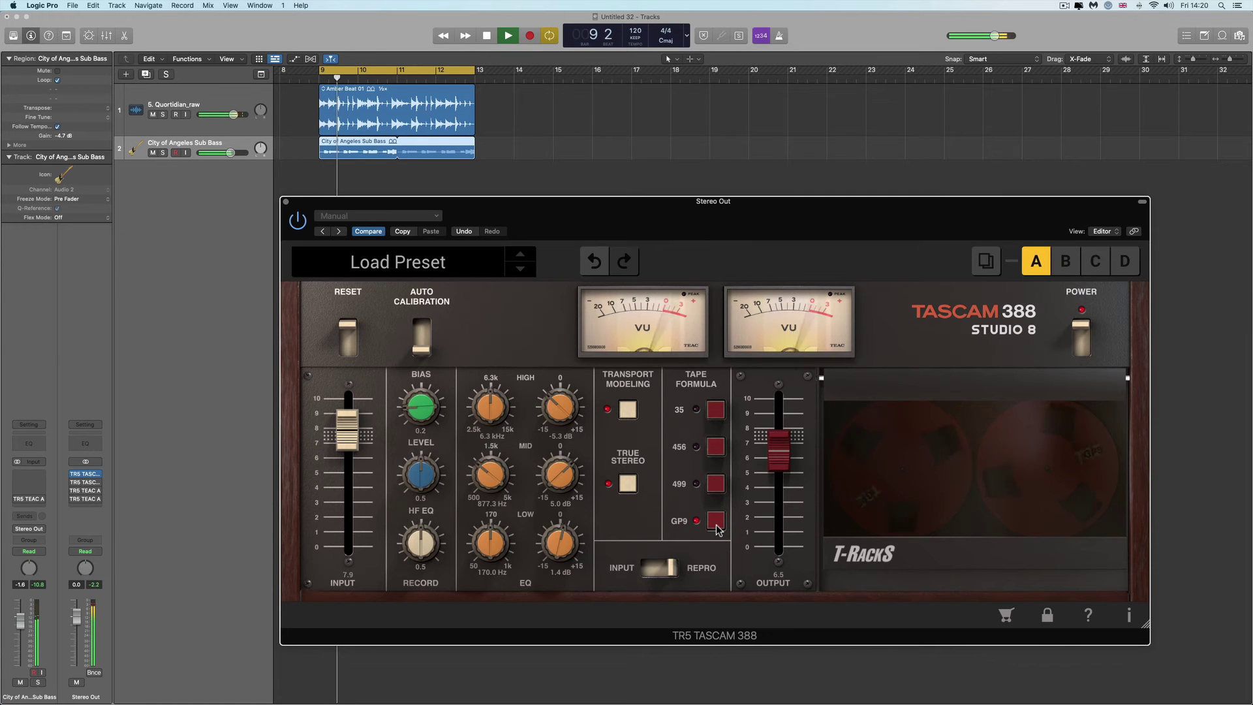
pyautogui.press('space')
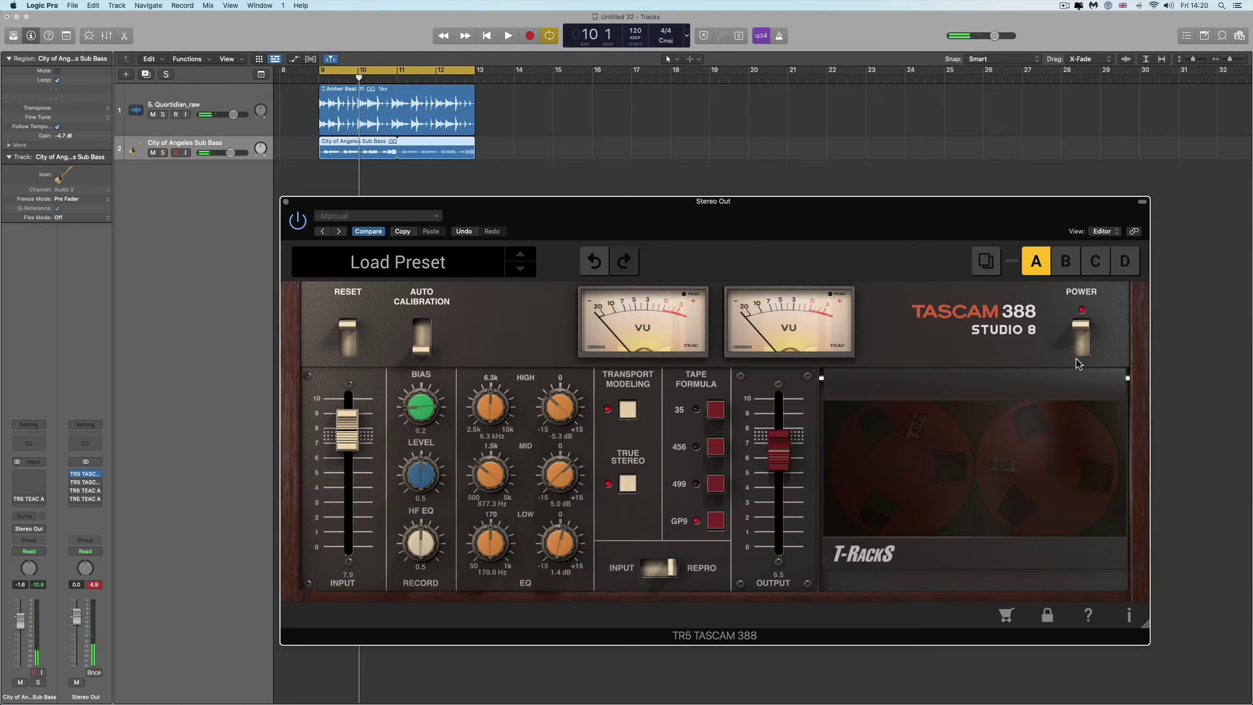
pyautogui.press('space')
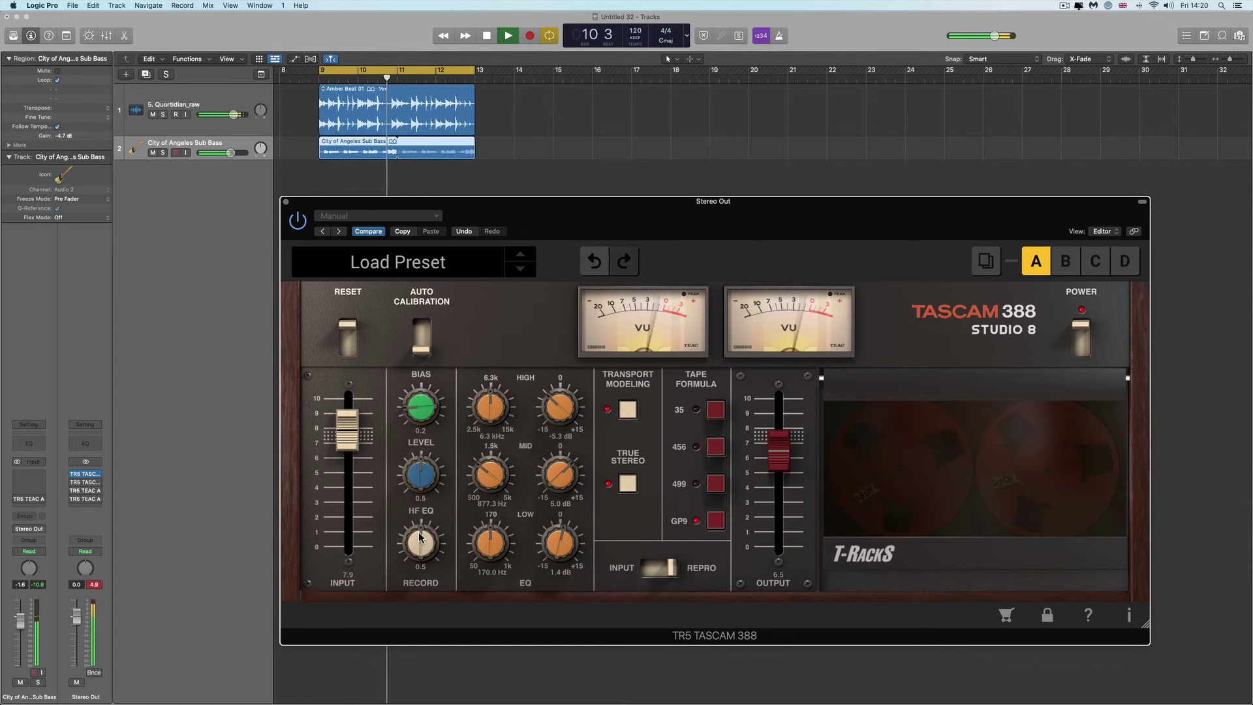
# Audition the HF EQ at 0.2 and 0.9, and return it to 0.5.
pyautogui.moveTo(421, 541); pyautogui.dragTo(436, 597)
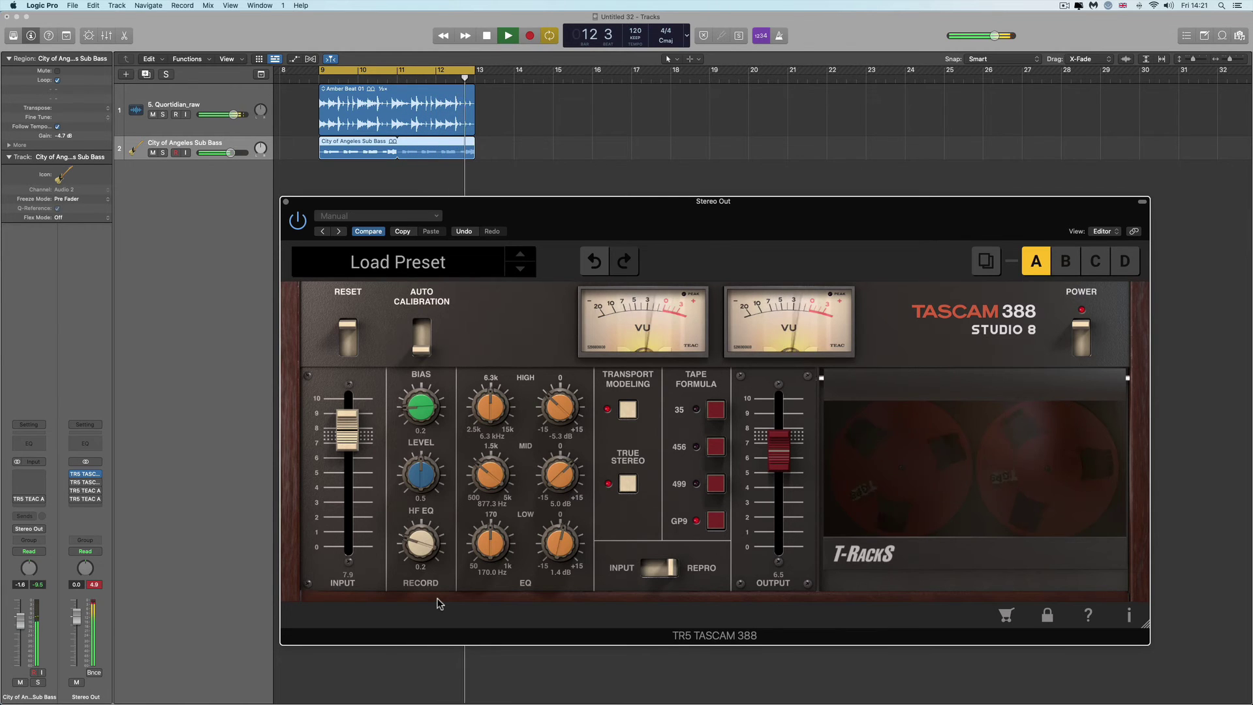
pyautogui.moveTo(421, 547); pyautogui.dragTo(421, 428)
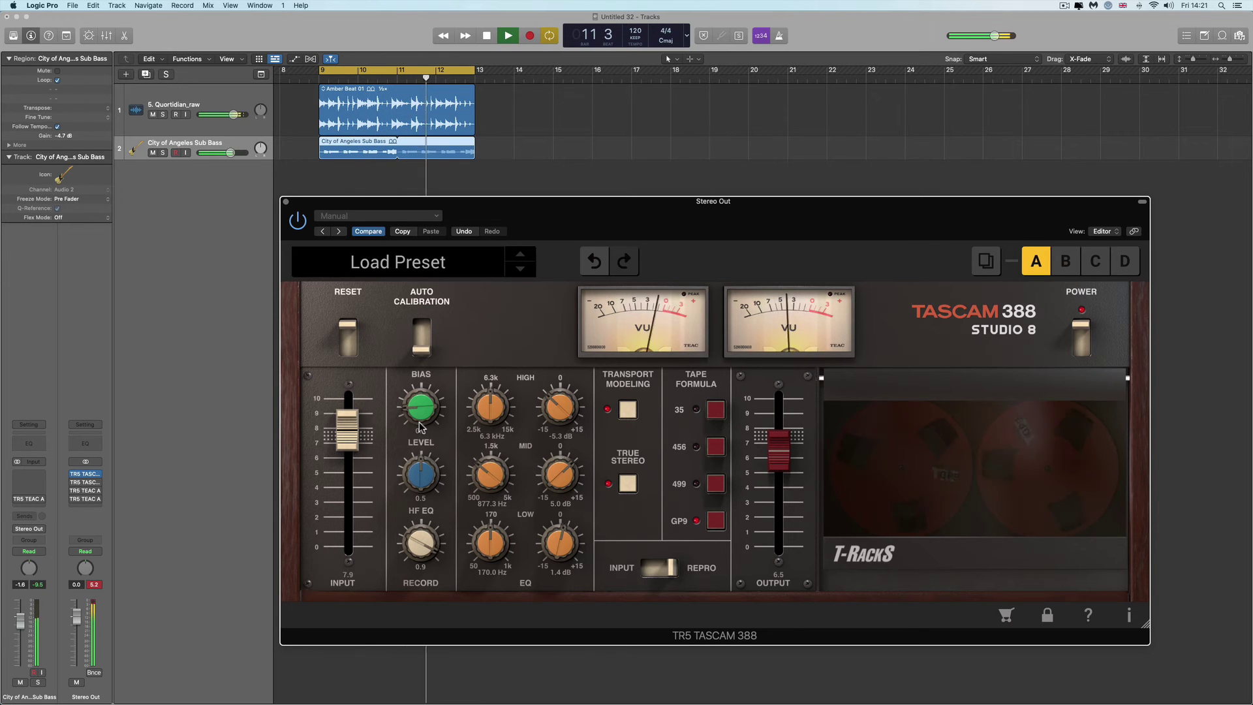
pyautogui.moveTo(420, 428); pyautogui.dragTo(415, 464)
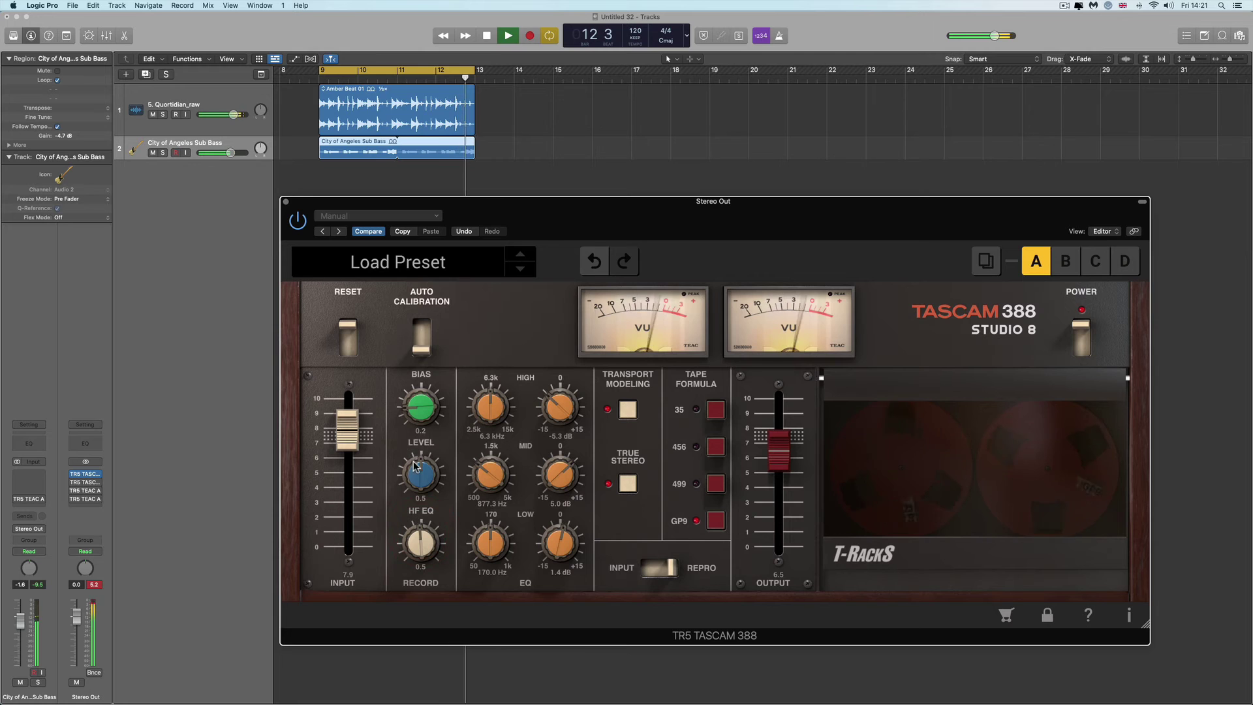
# Set the input to 7.0 and the output to 7.7, and compare the GP9 sound with the power off and on.
pyautogui.moveTo(347, 440); pyautogui.dragTo(350, 455)
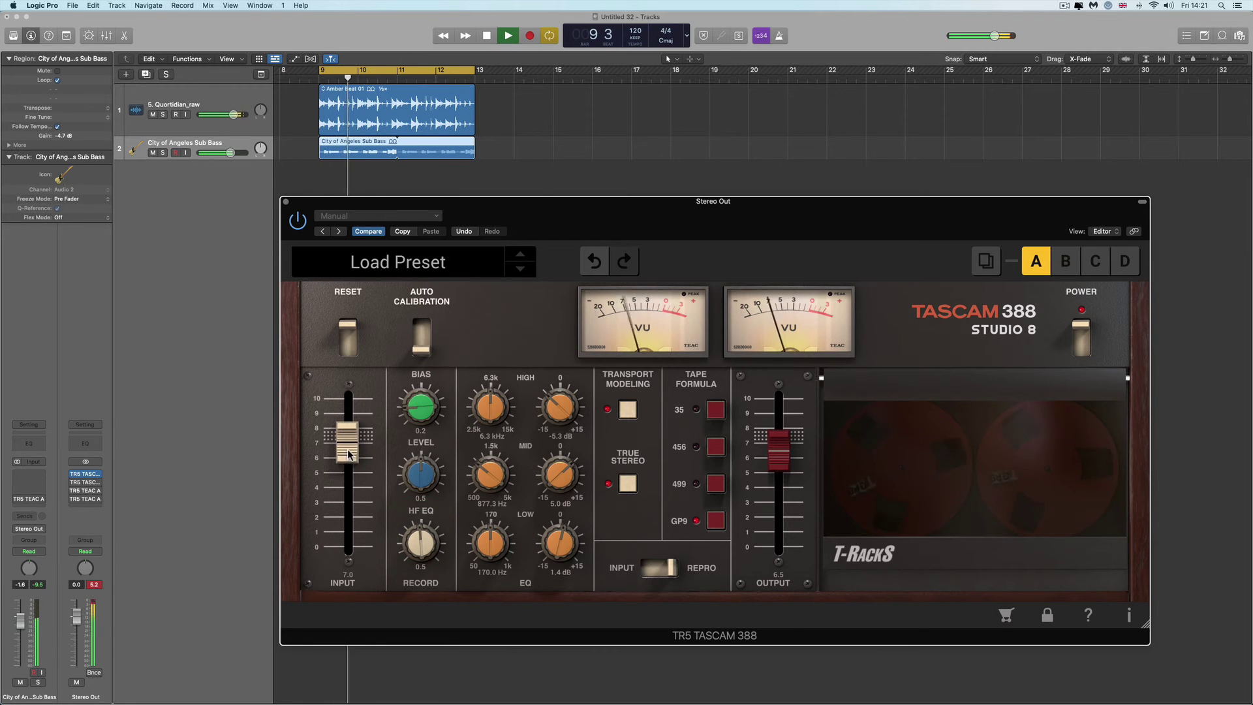
pyautogui.moveTo(779, 465); pyautogui.dragTo(781, 450)
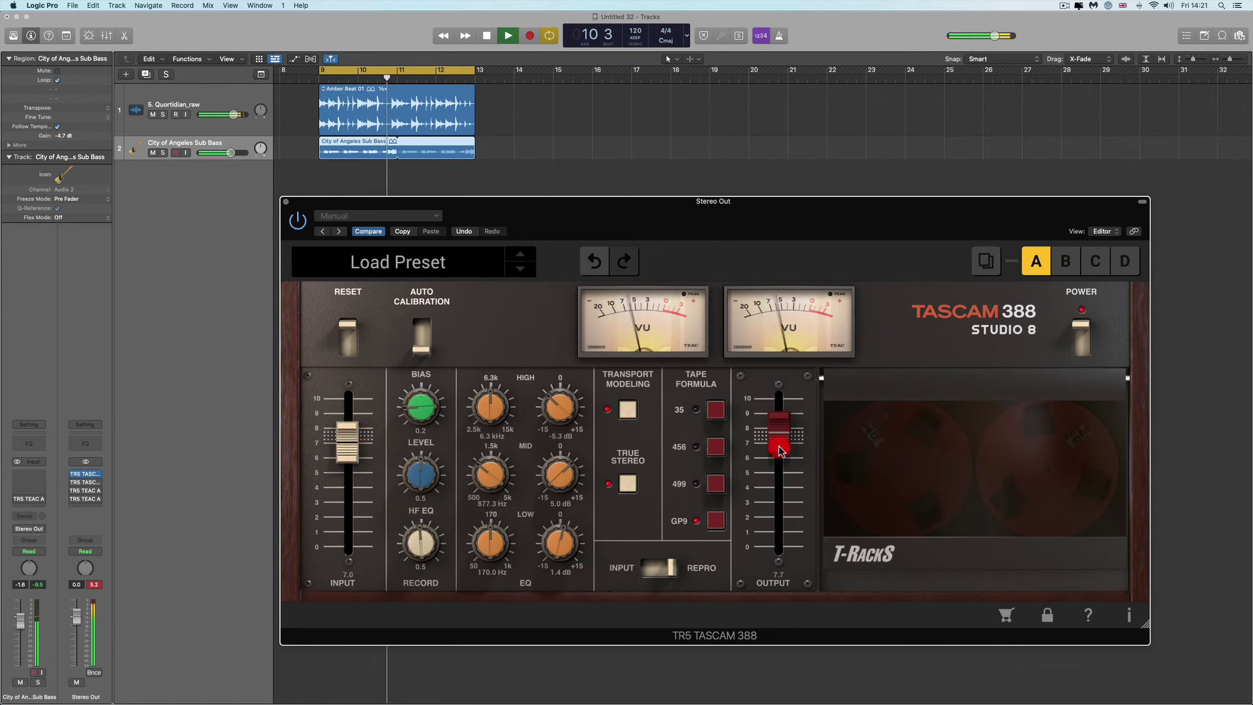
pyautogui.click(1080, 346)
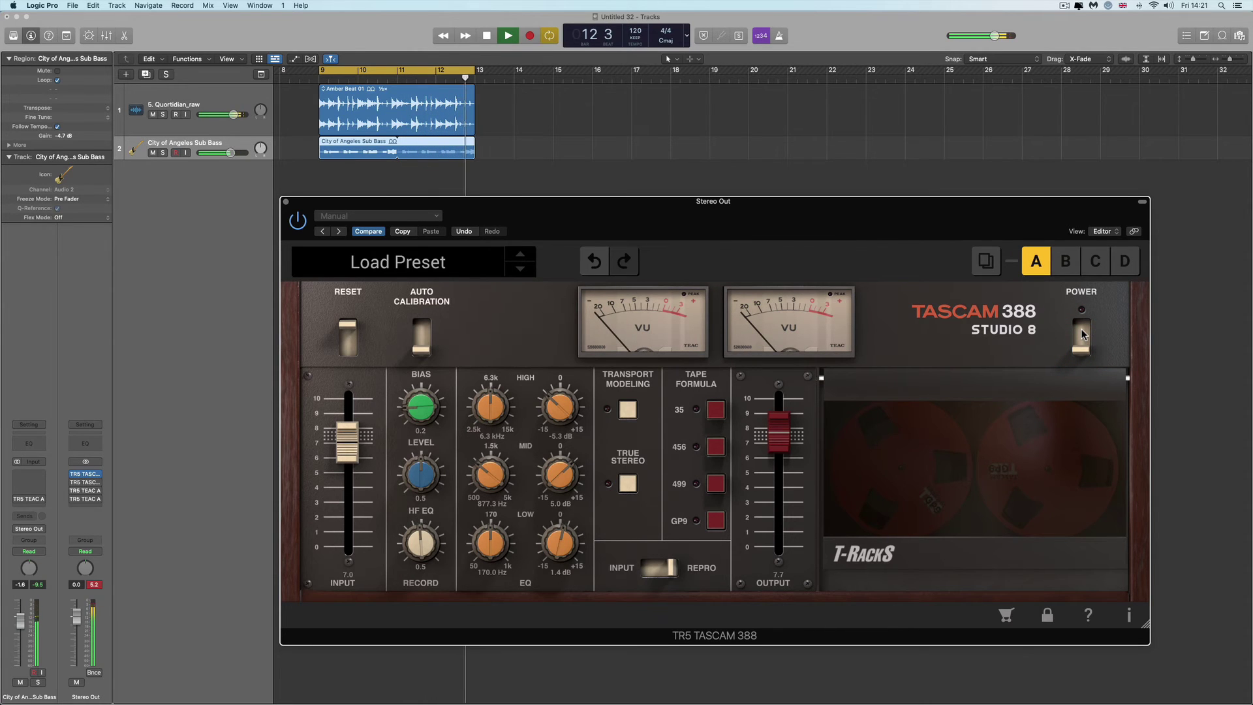
pyautogui.click(1081, 335)
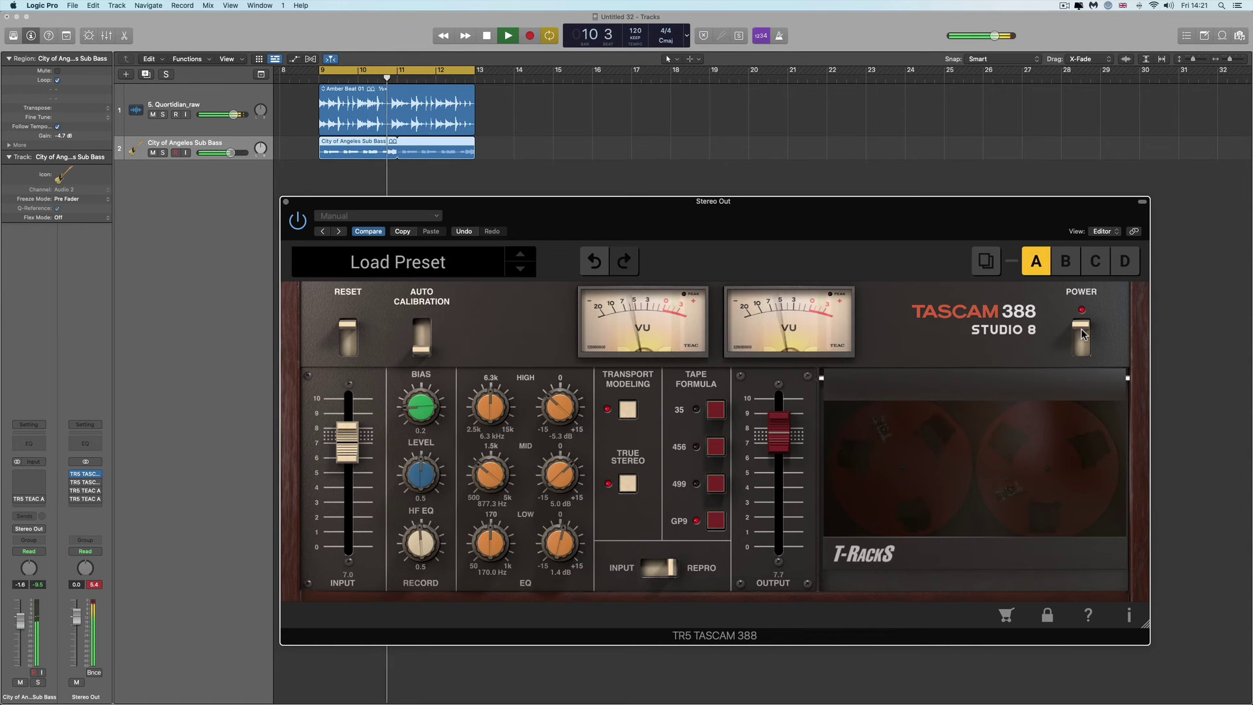
# Set the low EQ band to 79.0 Hz with a 4.8 dB boost.
pyautogui.moveTo(491, 547); pyautogui.dragTo(513, 590)
pyautogui.moveTo(559, 552); pyautogui.dragTo(561, 520)
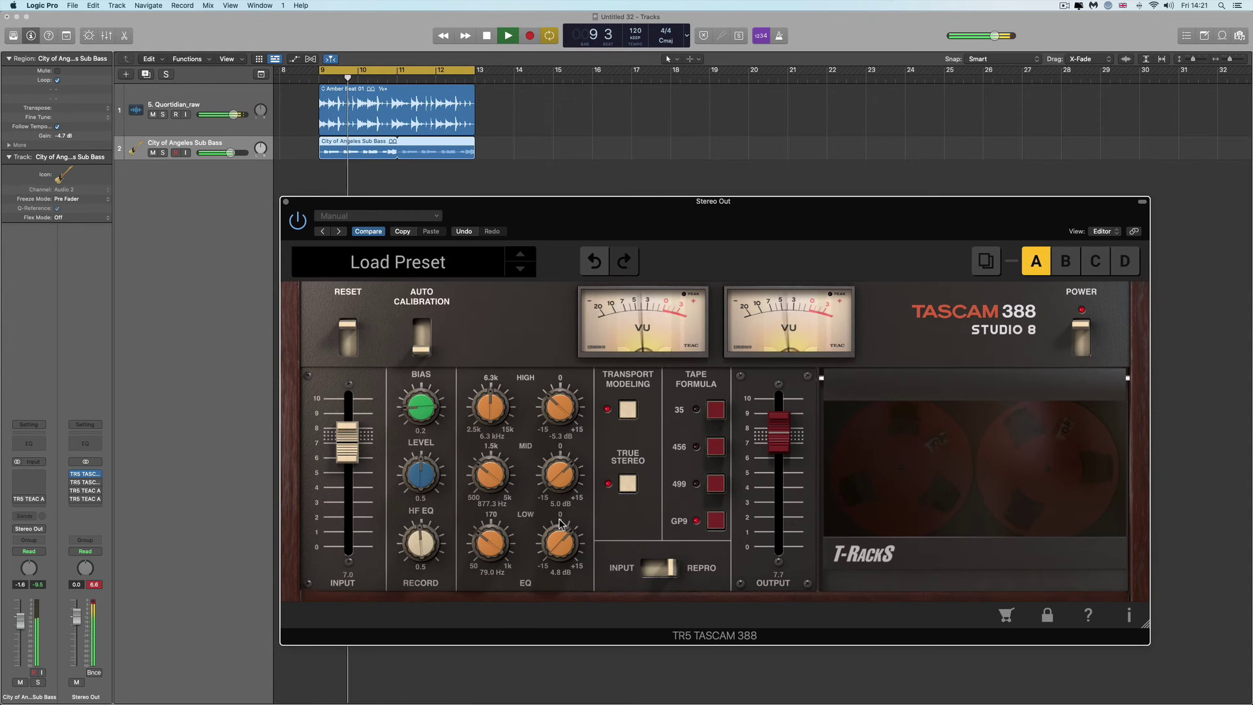
# Set the mid EQ band to 729.1 Hz with a 6.0 dB boost and compare the sound with the power off and on.
pyautogui.moveTo(560, 478); pyautogui.dragTo(501, 493)
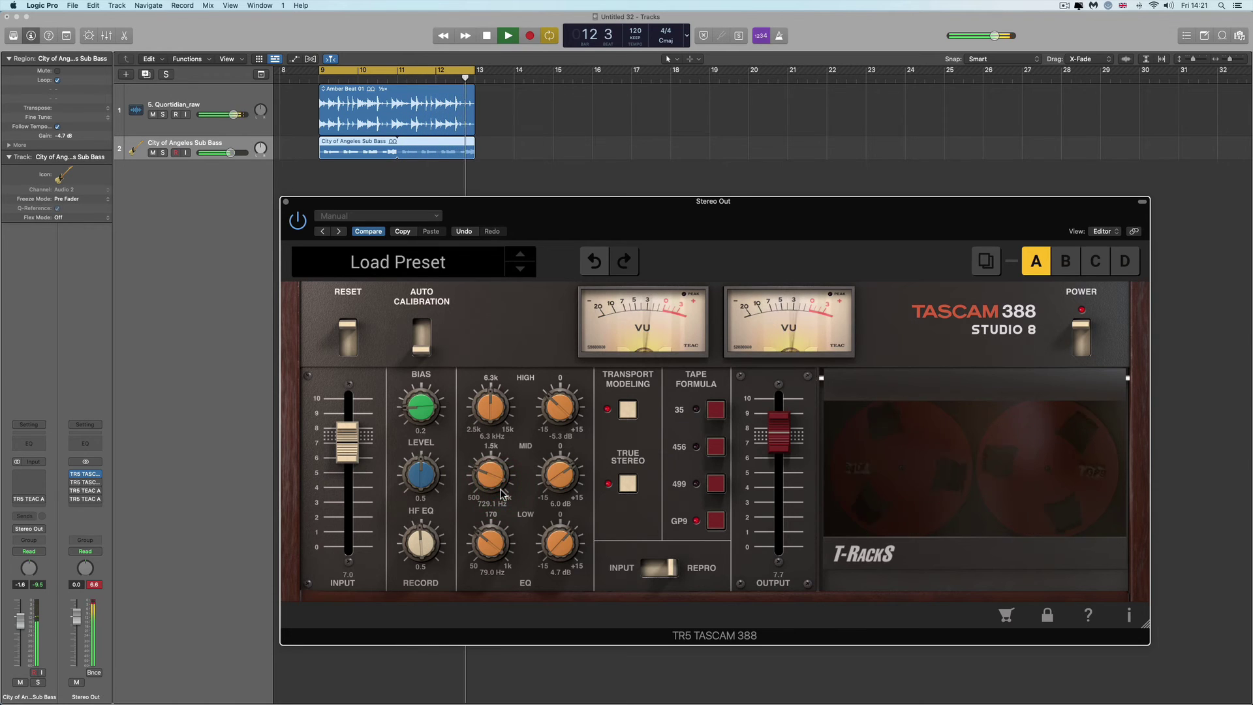
pyautogui.click(1082, 352)
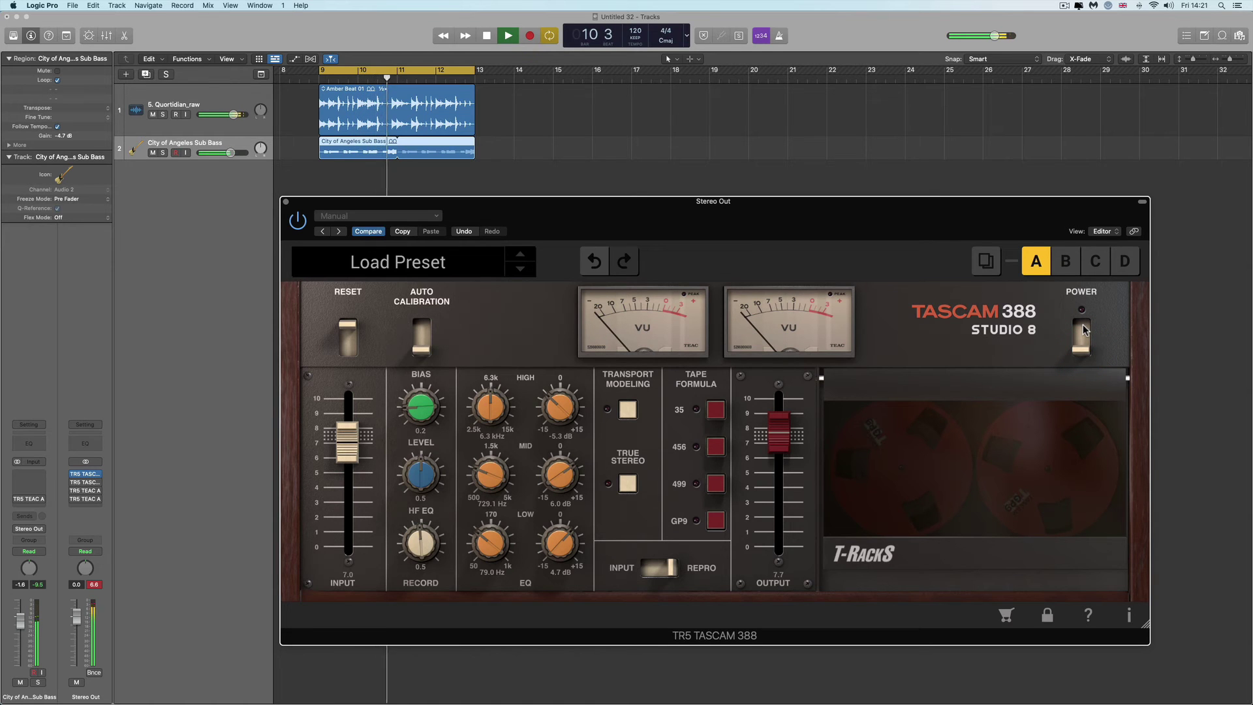
pyautogui.click(1083, 333)
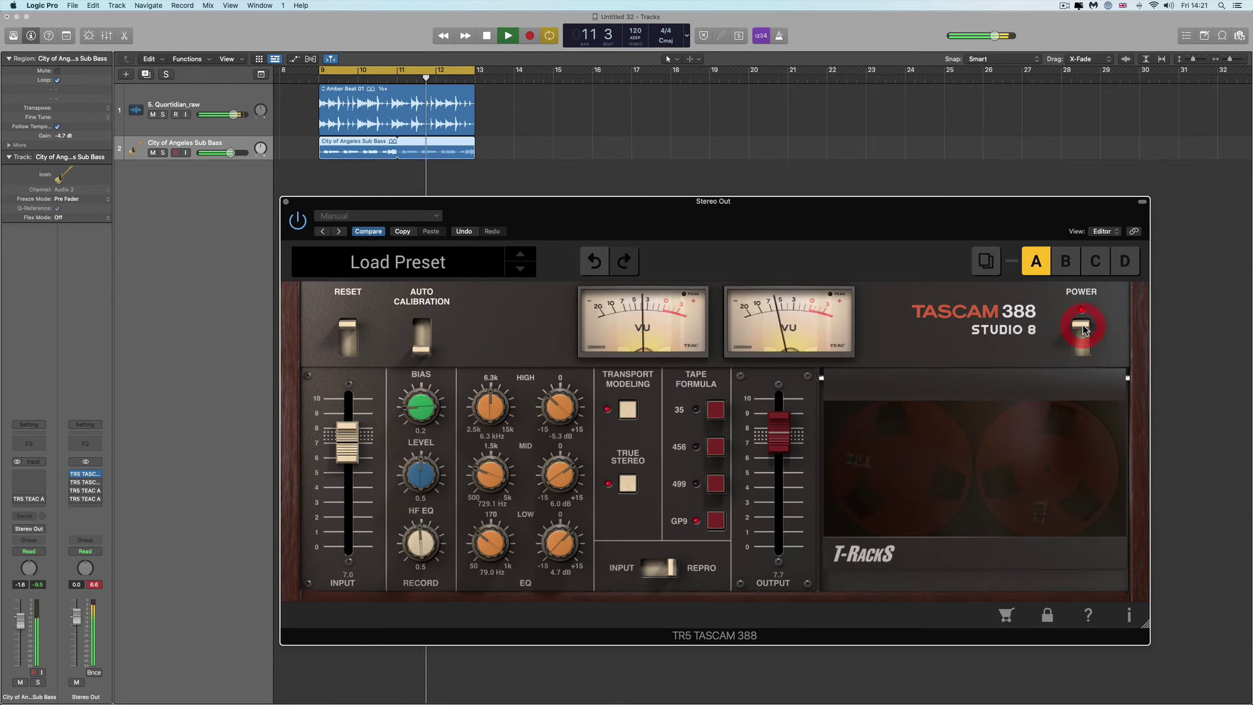
# Set the input to 9.1, the output to 4.8 and the bias to 0.3, and compare with the power off and on.
pyautogui.moveTo(778, 432); pyautogui.dragTo(778, 498)
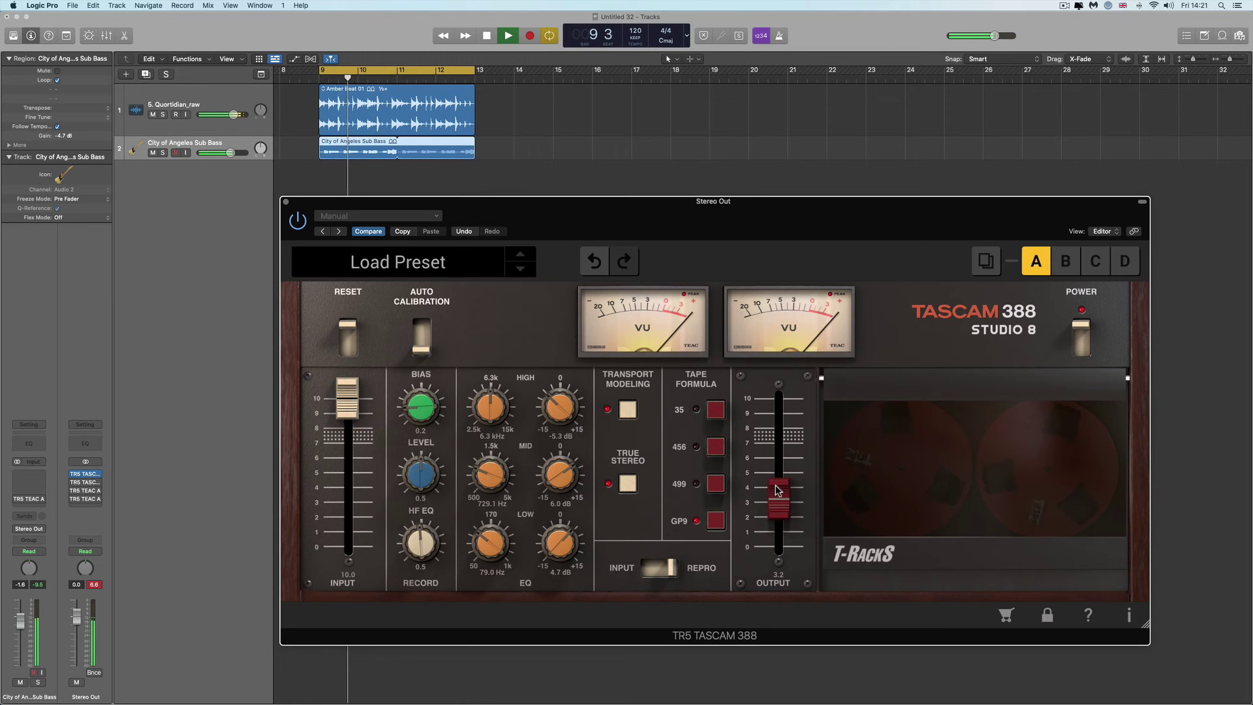
pyautogui.moveTo(779, 500); pyautogui.dragTo(779, 465)
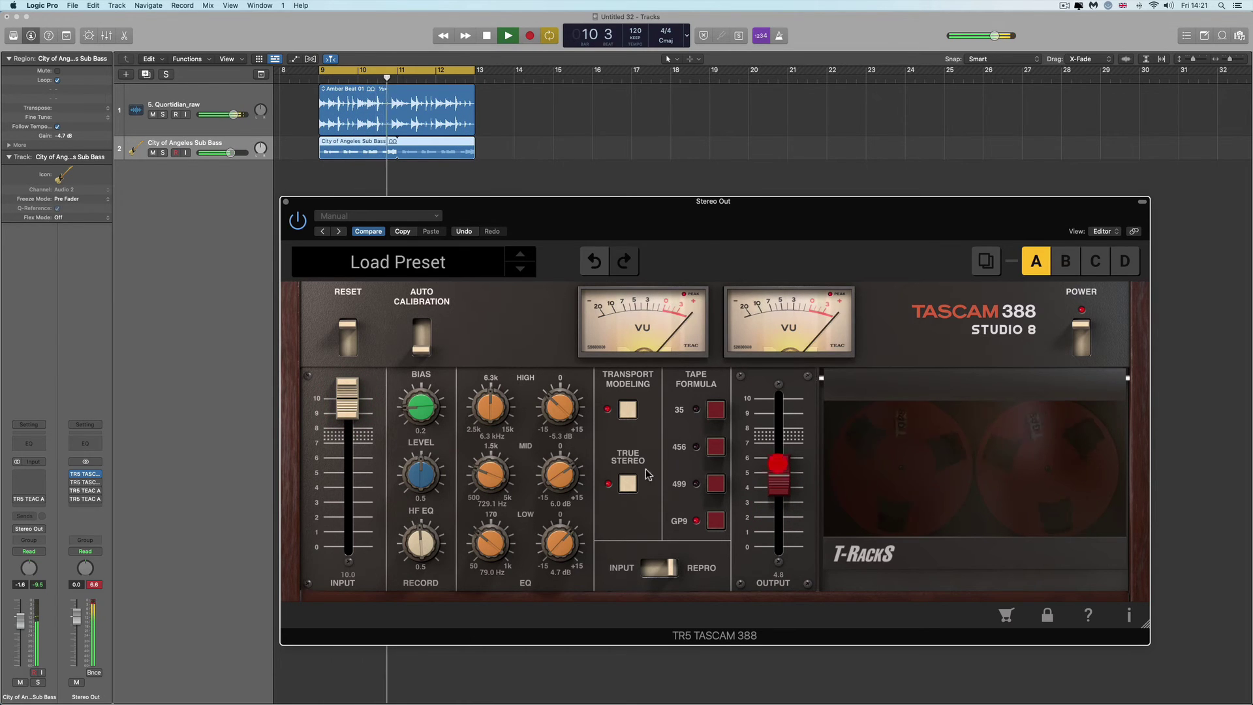
pyautogui.moveTo(424, 408); pyautogui.dragTo(422, 390)
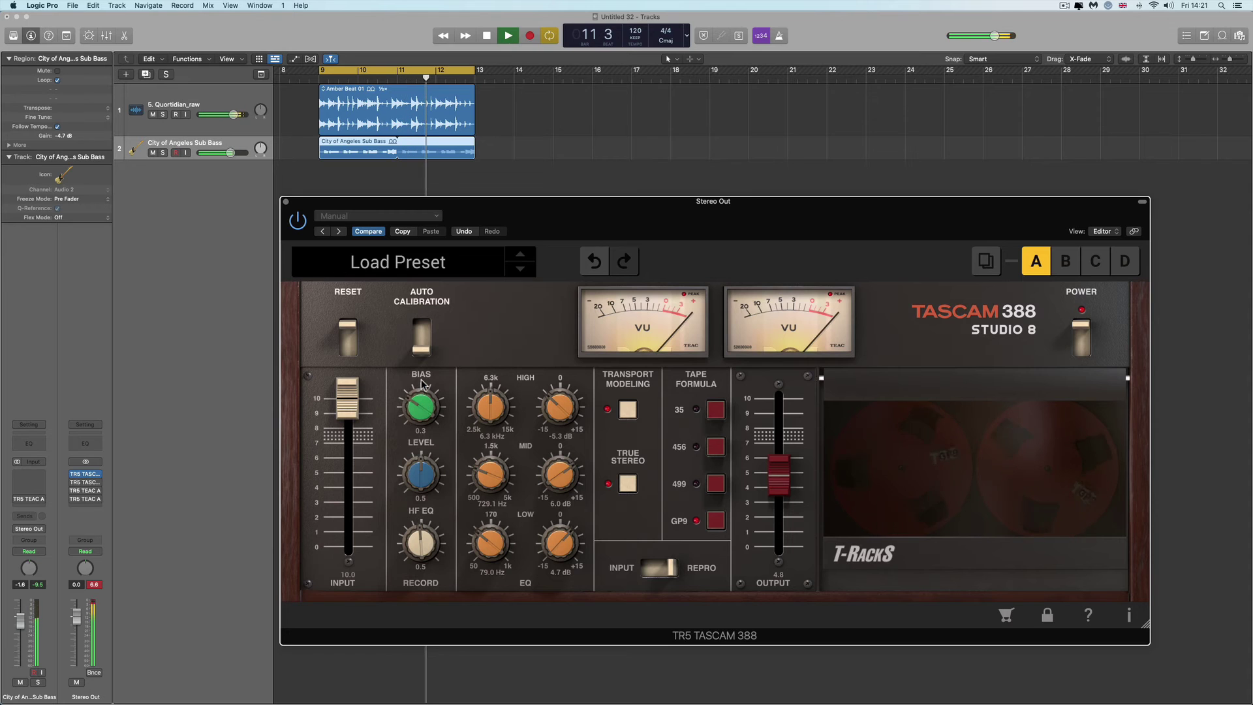
pyautogui.moveTo(345, 408); pyautogui.dragTo(341, 422)
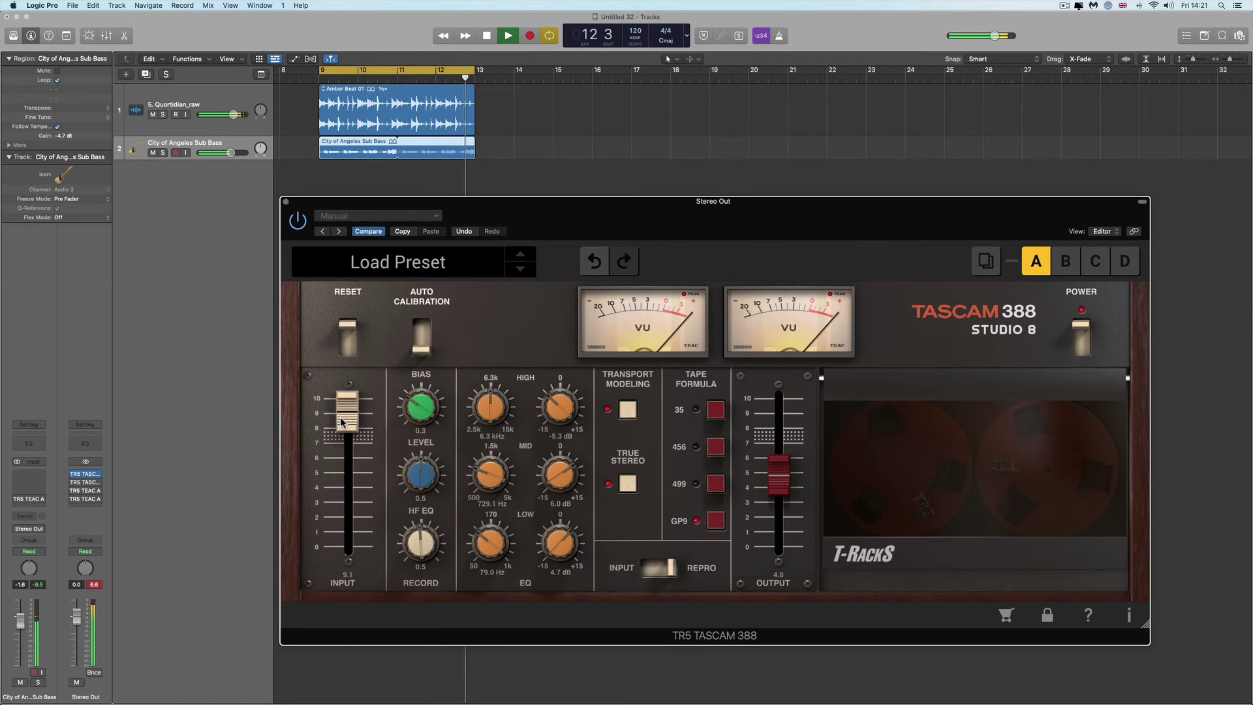
pyautogui.click(1080, 352)
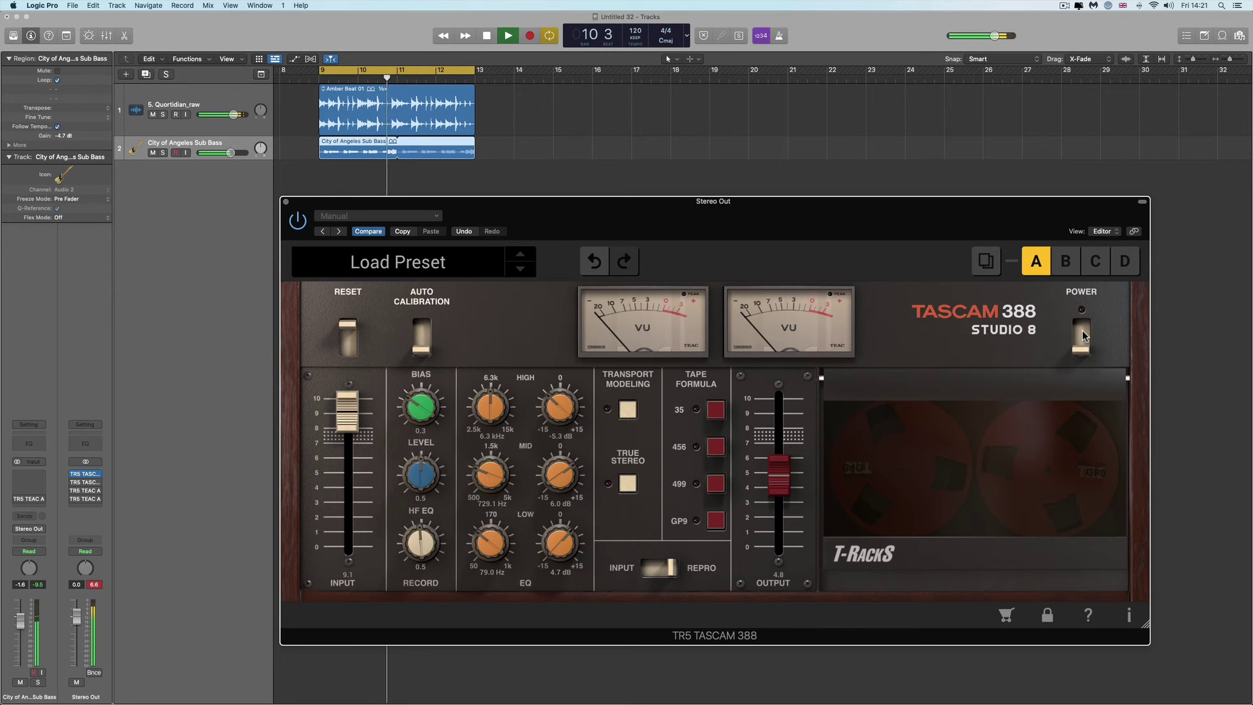
pyautogui.click(1083, 335)
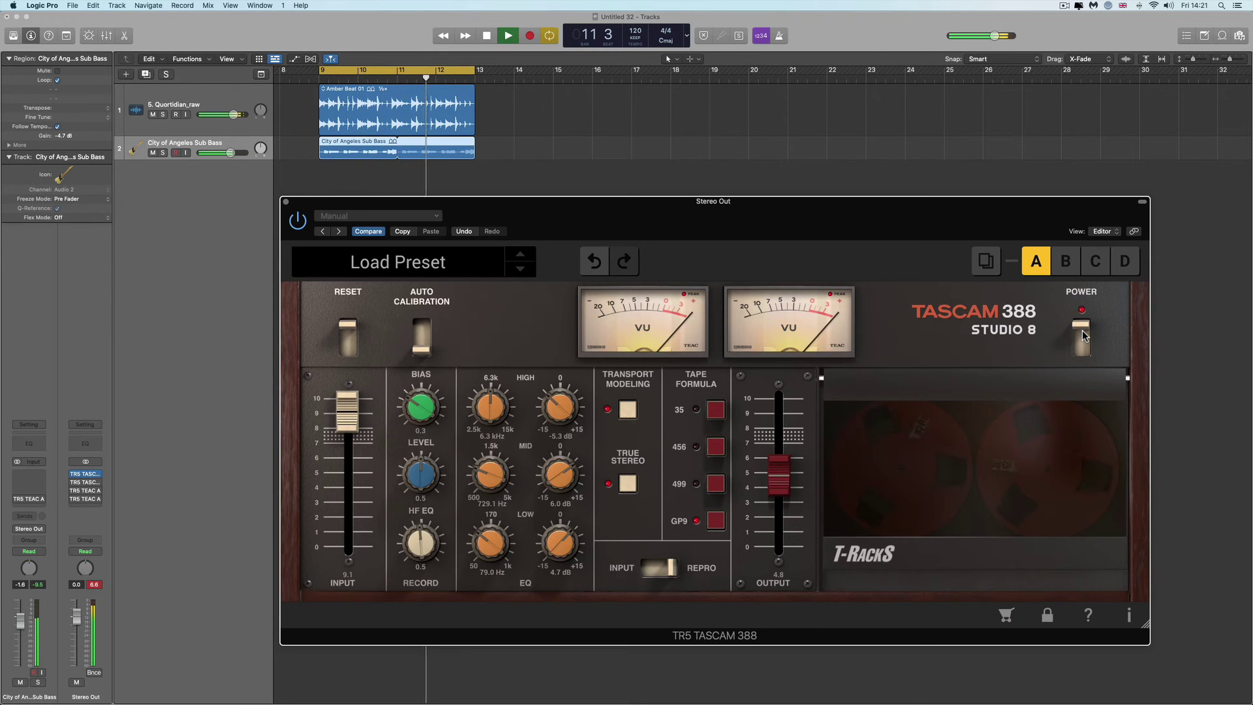
# Set the high EQ gain to 3.7 dB and stop playback.
pyautogui.click(566, 323)
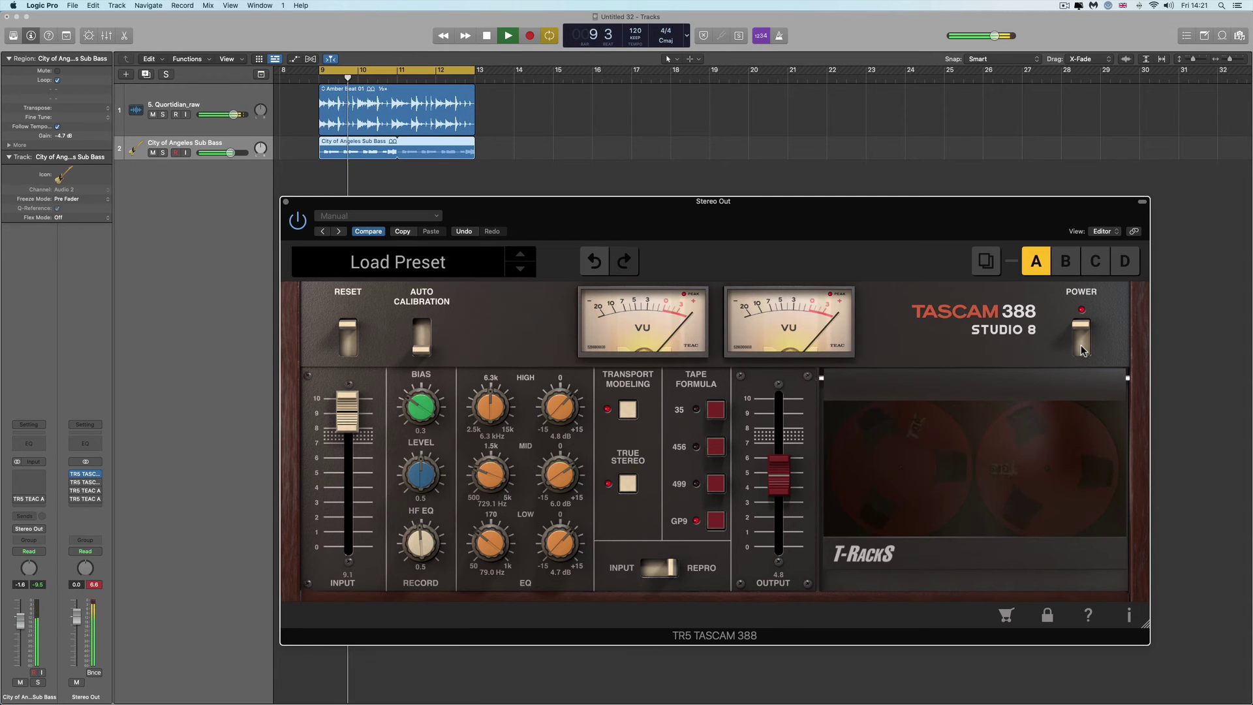
pyautogui.press('space')
pyautogui.moveTo(570, 420); pyautogui.dragTo(572, 425)
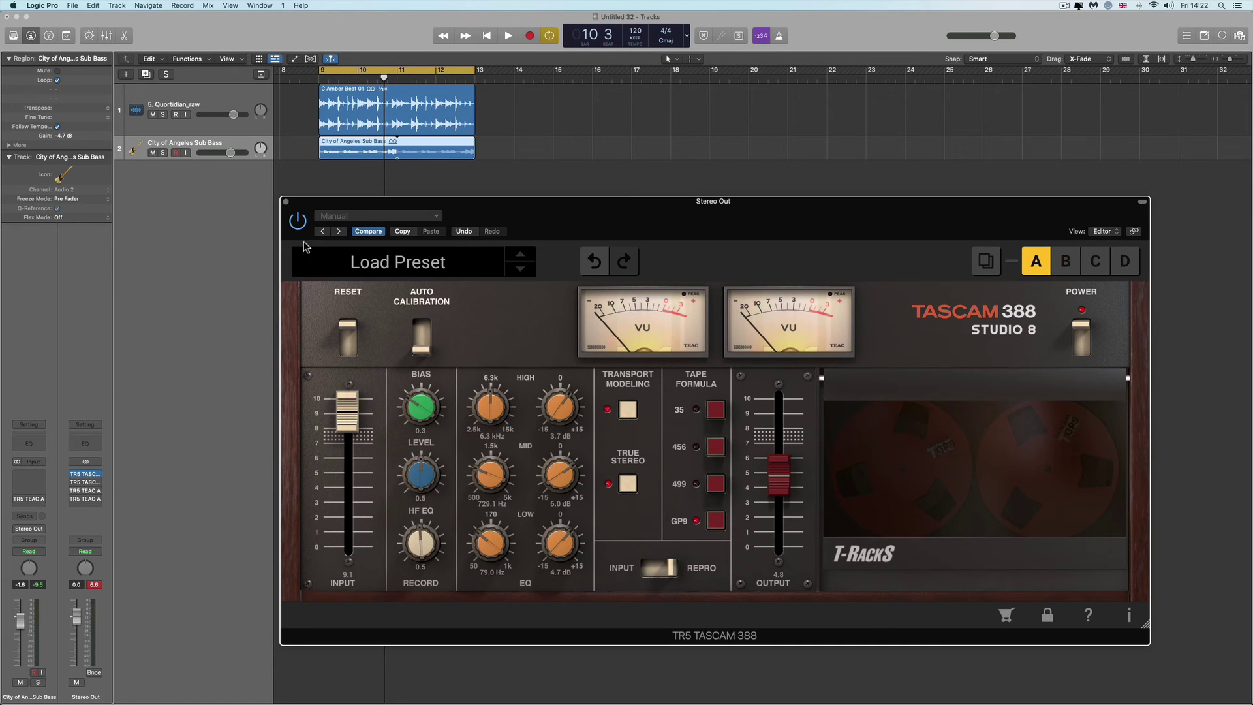
# Bypass the TASCAM 388 on the Stereo Out and close its window.
pyautogui.click(285, 203)
pyautogui.click(89, 477)
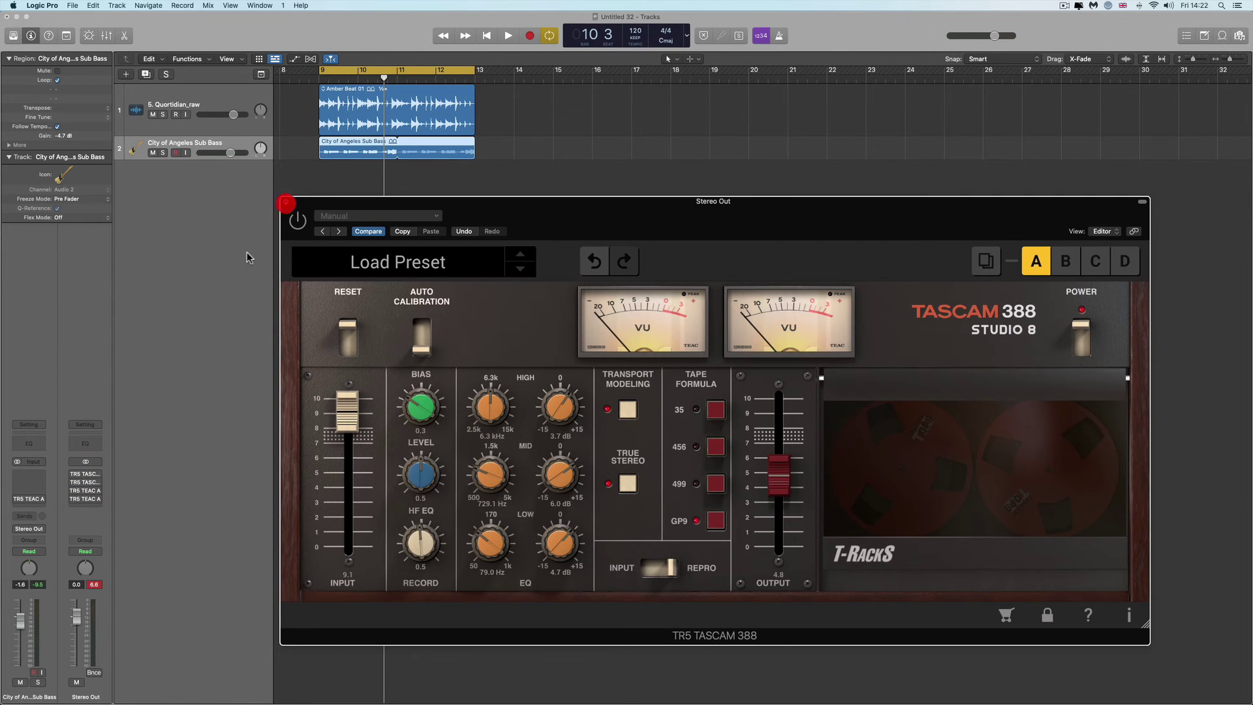
pyautogui.click(285, 202)
# Open the TASCAM PORTA ONE on the Stereo Out, enlarge and reposition its window, and take it out of bypass.
pyautogui.click(87, 483)
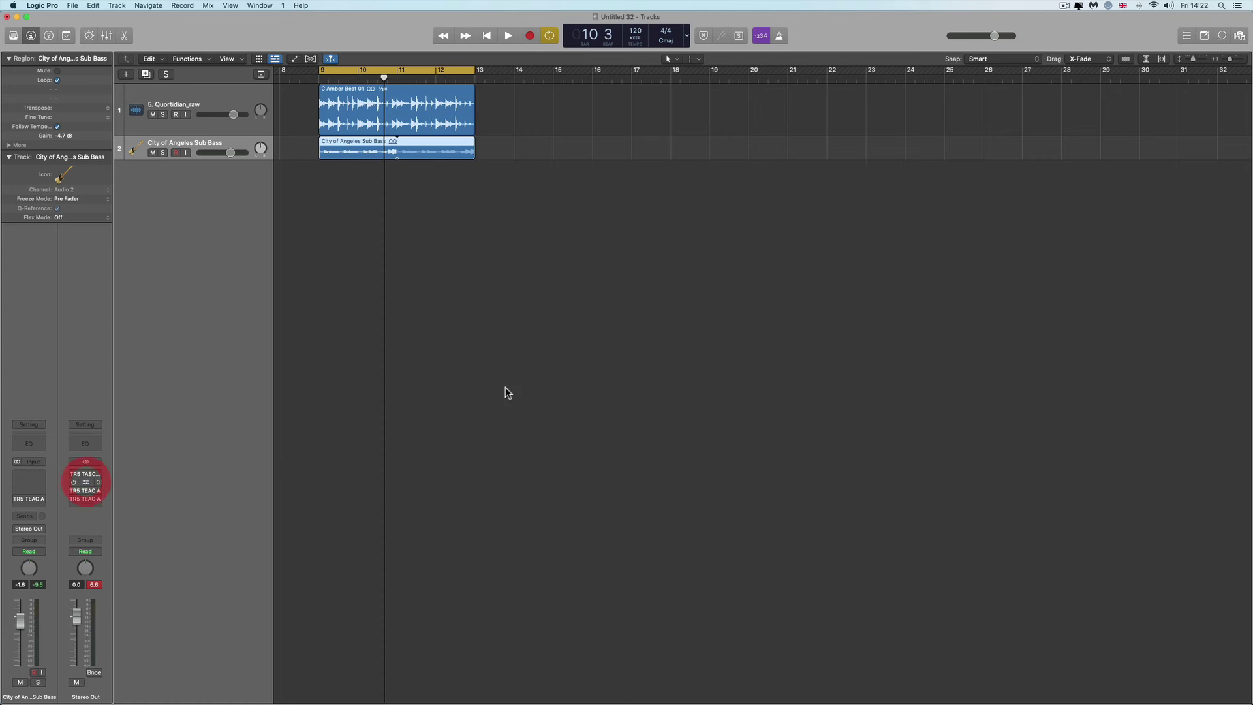
pyautogui.moveTo(633, 150); pyautogui.dragTo(453, 213)
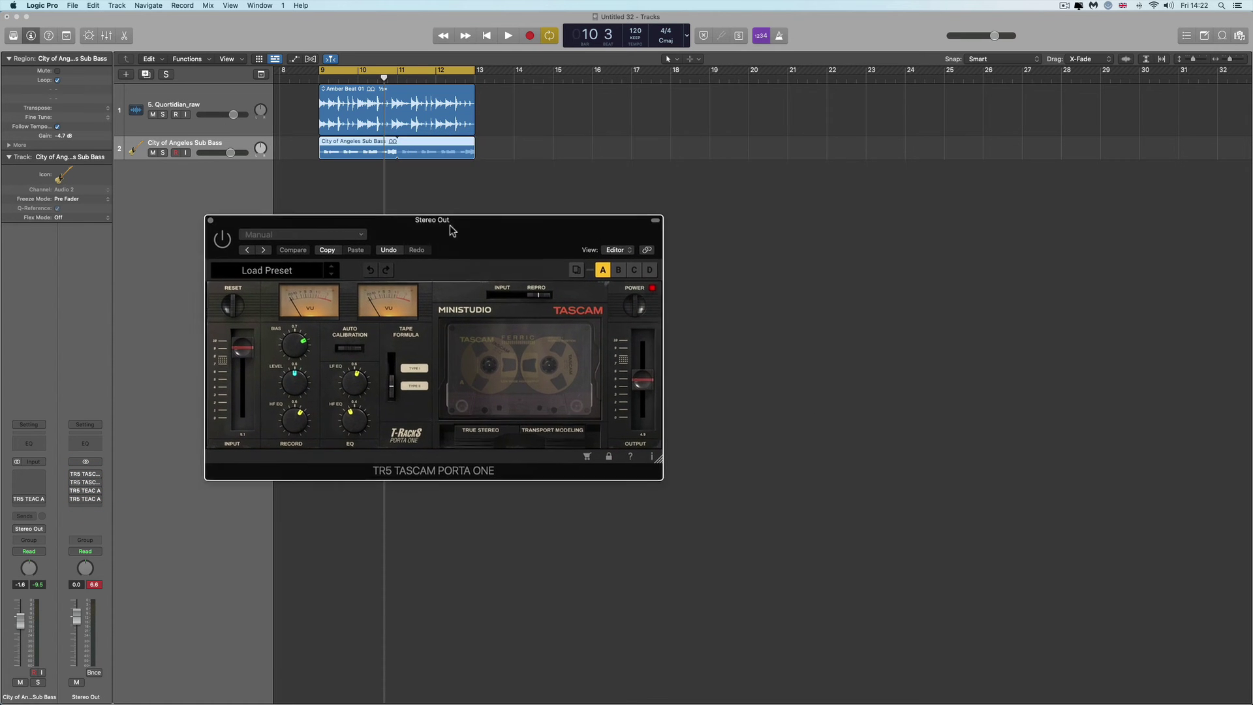
pyautogui.moveTo(661, 444); pyautogui.dragTo(1118, 576)
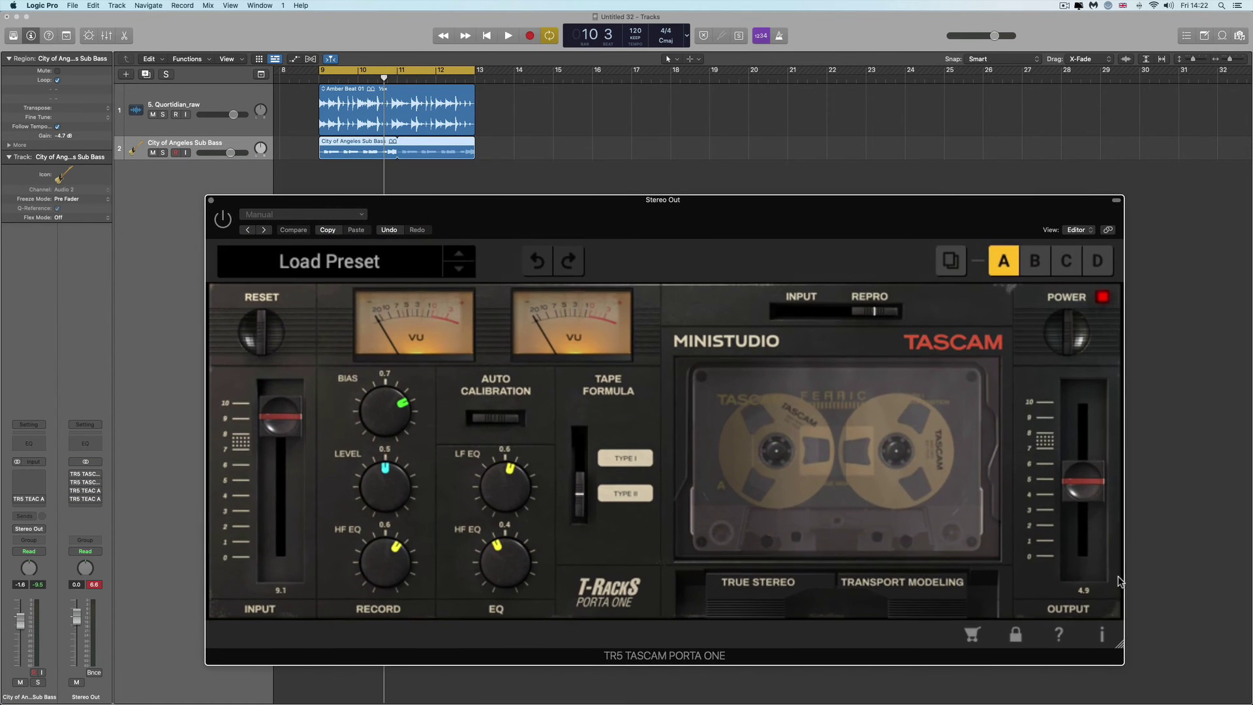
pyautogui.moveTo(766, 217); pyautogui.dragTo(808, 224)
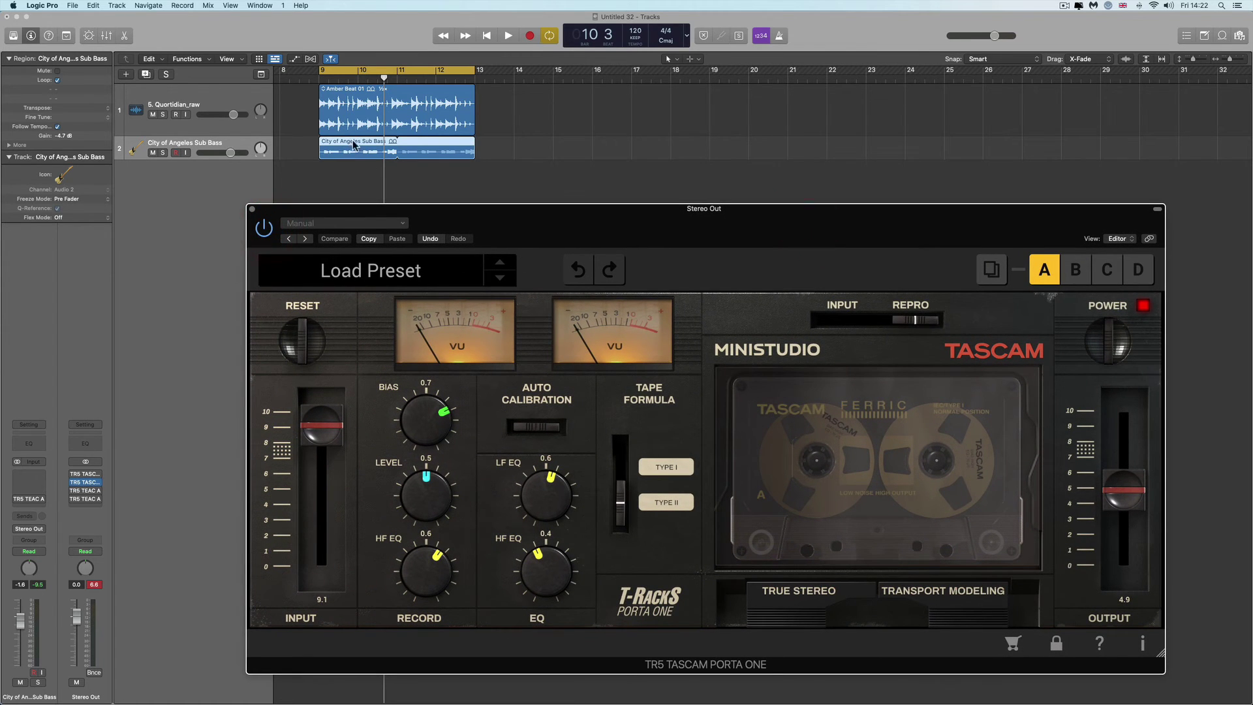
# Audition the loop through the PORTA ONE, run its auto calibration and replay the loop from the start.
pyautogui.press('space')
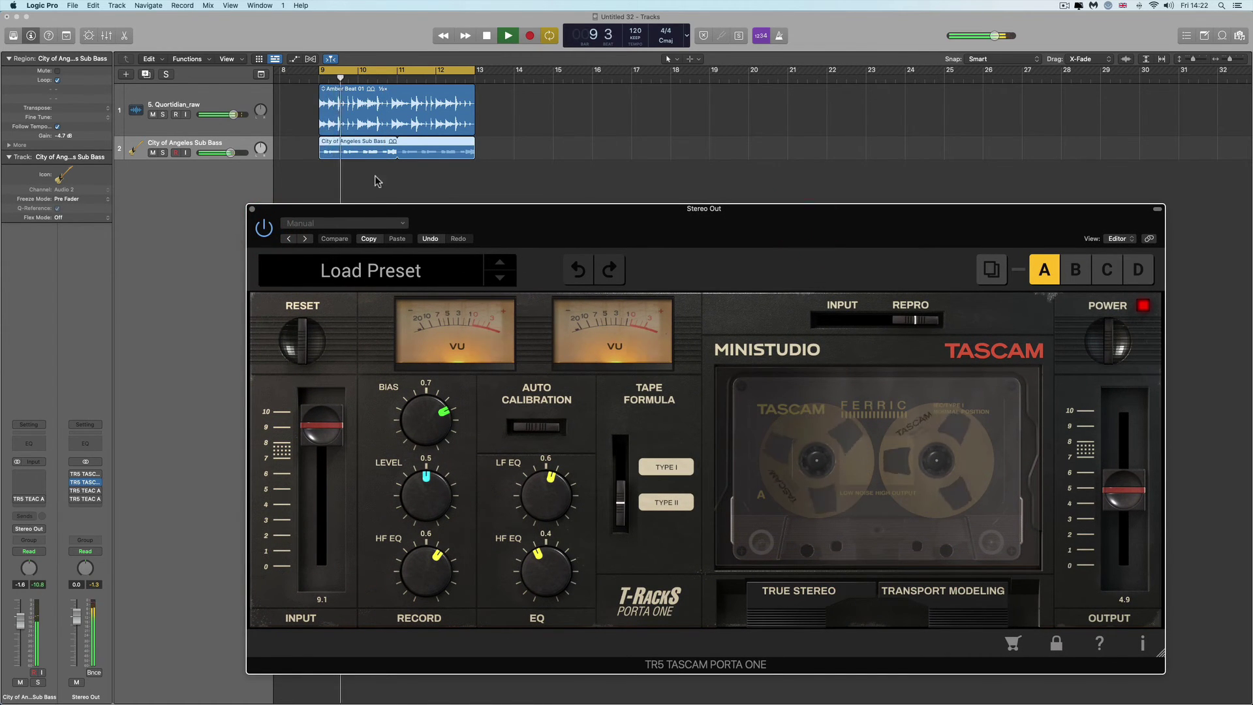
pyautogui.press('space')
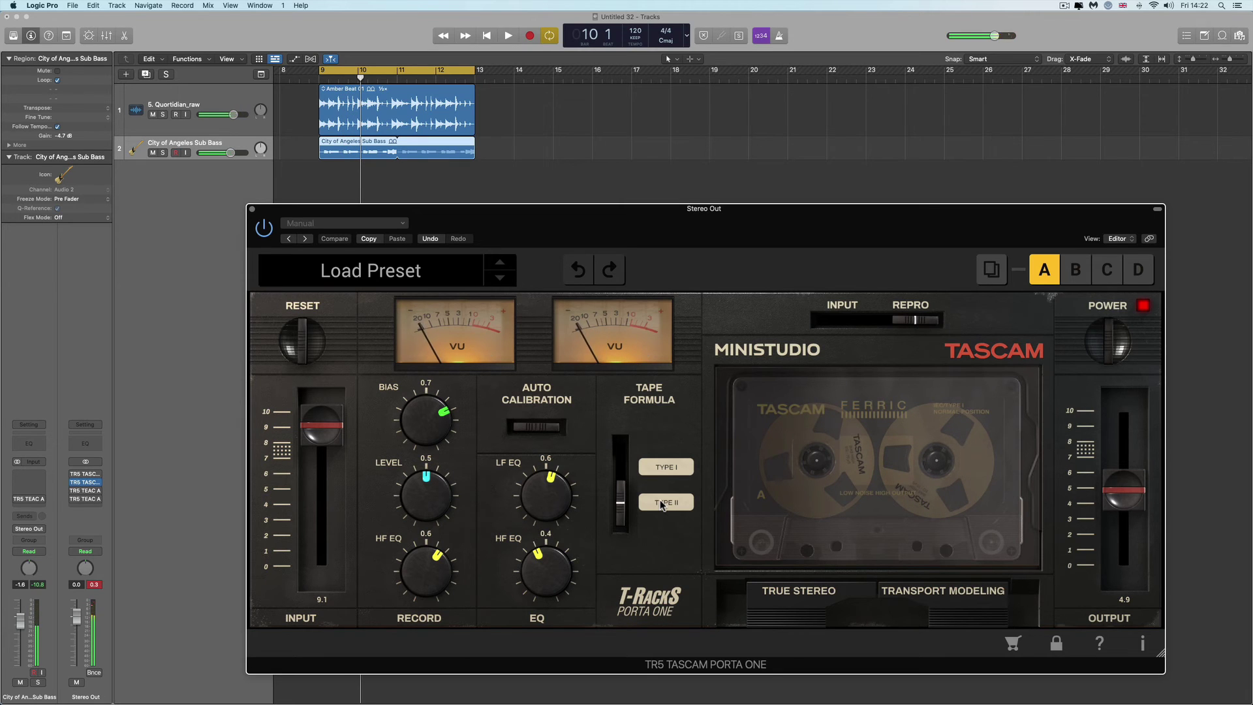
pyautogui.click(541, 428)
pyautogui.press('space')
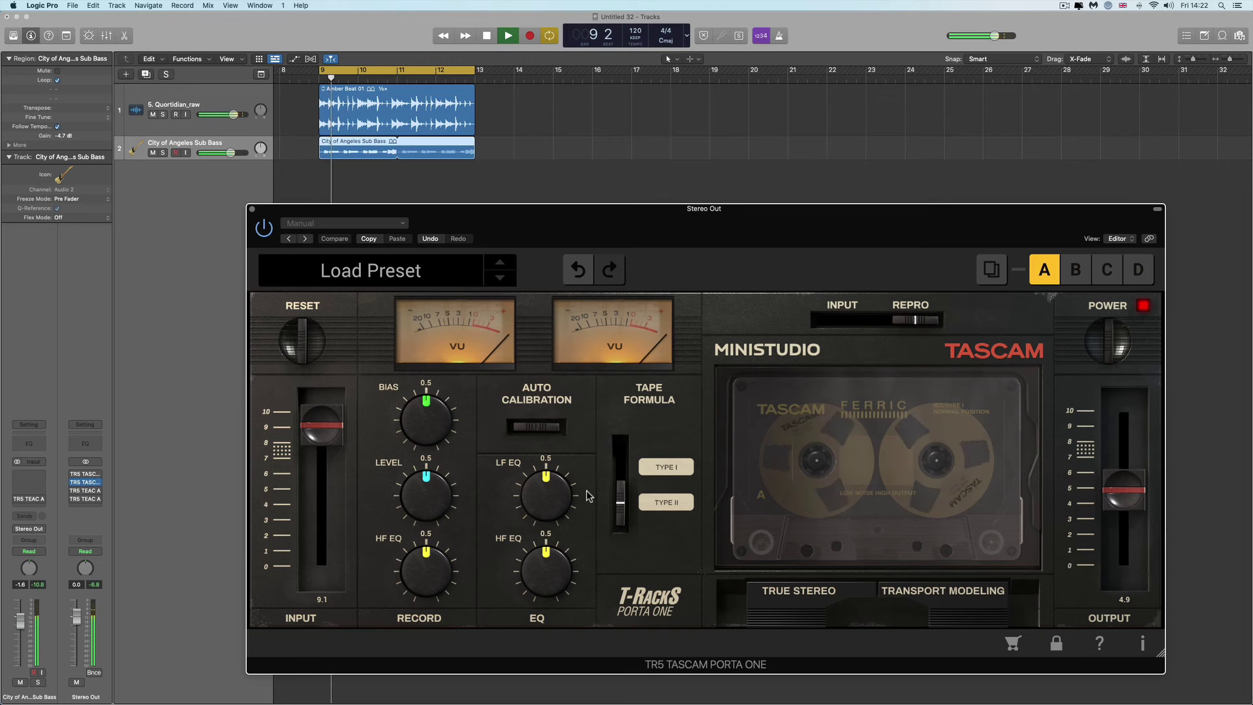
# Raise the PORTA ONE output to 5.3 and compare the Type II sound with the power off and on.
pyautogui.scroll(4, 1124, 527)
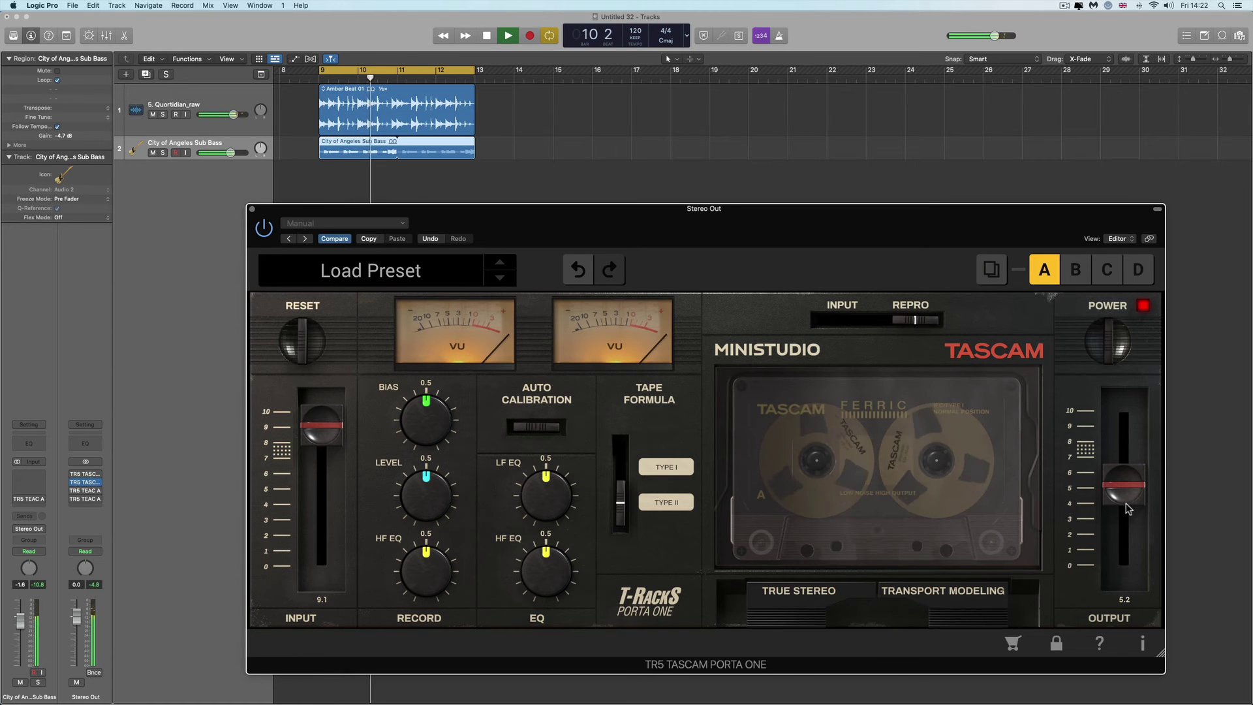
pyautogui.click(1116, 347)
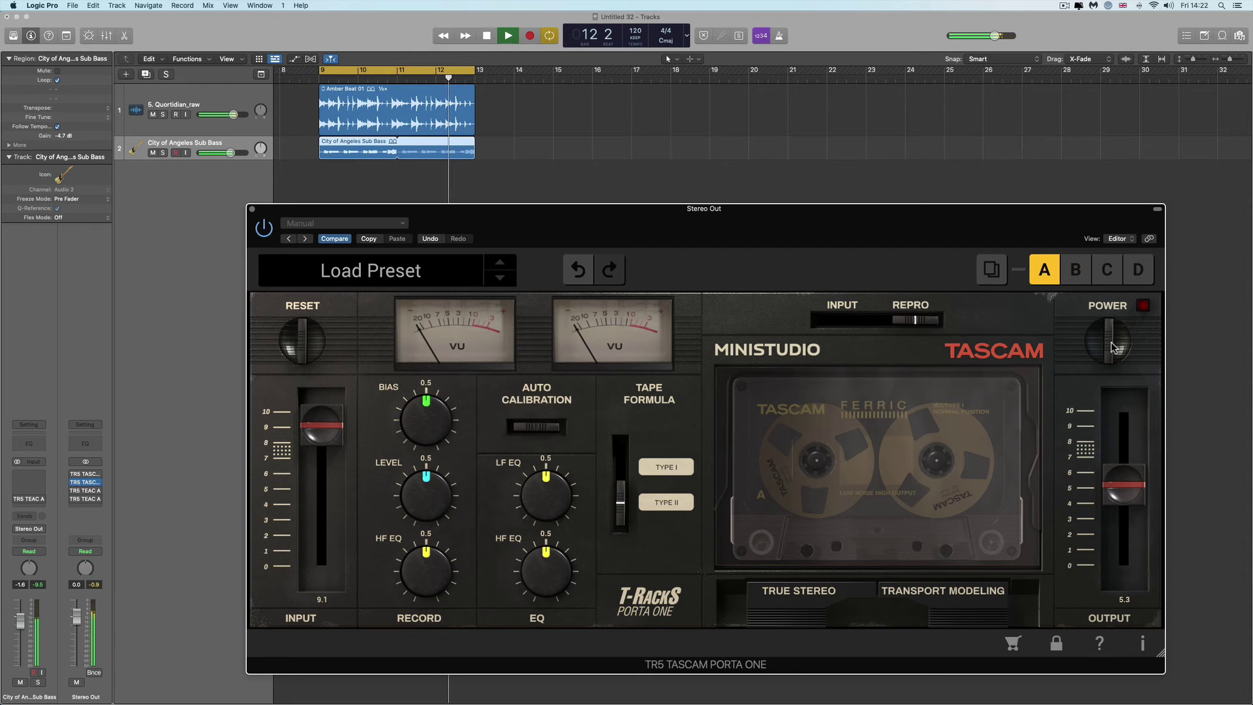
pyautogui.click(1115, 347)
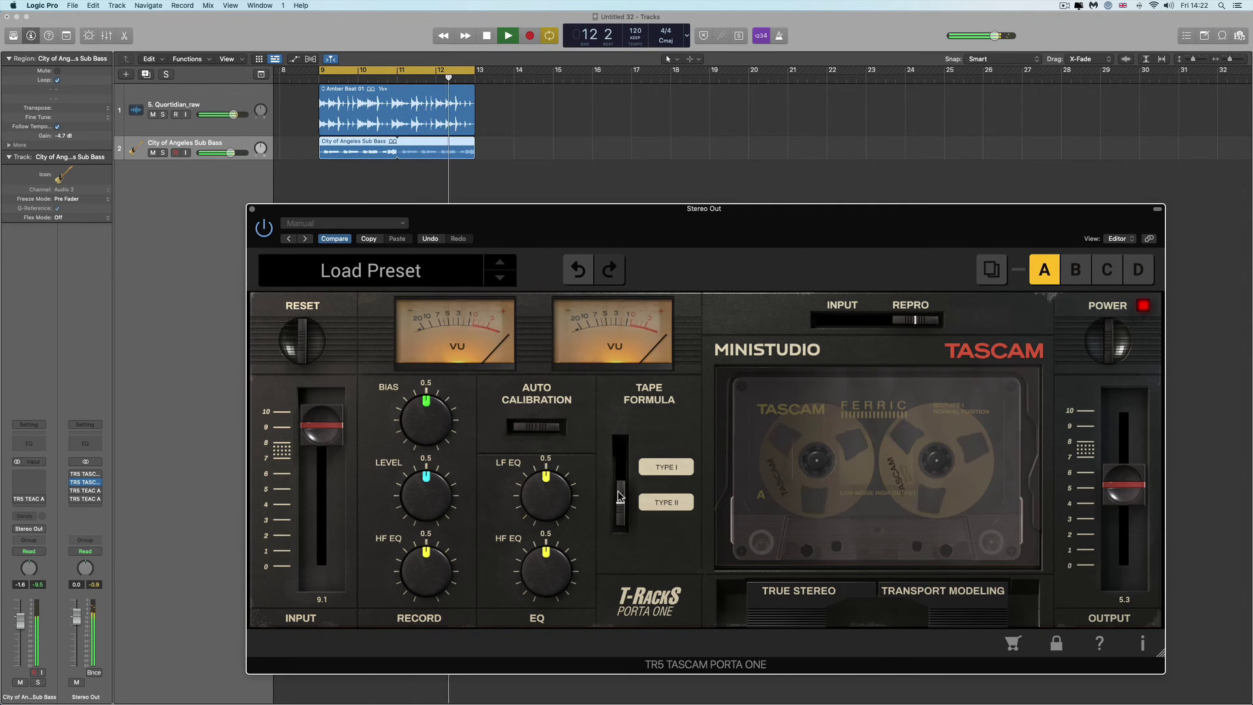
# Switch the tape formula to Type I and compare the sound with the power off and on.
pyautogui.moveTo(620, 503); pyautogui.dragTo(629, 401)
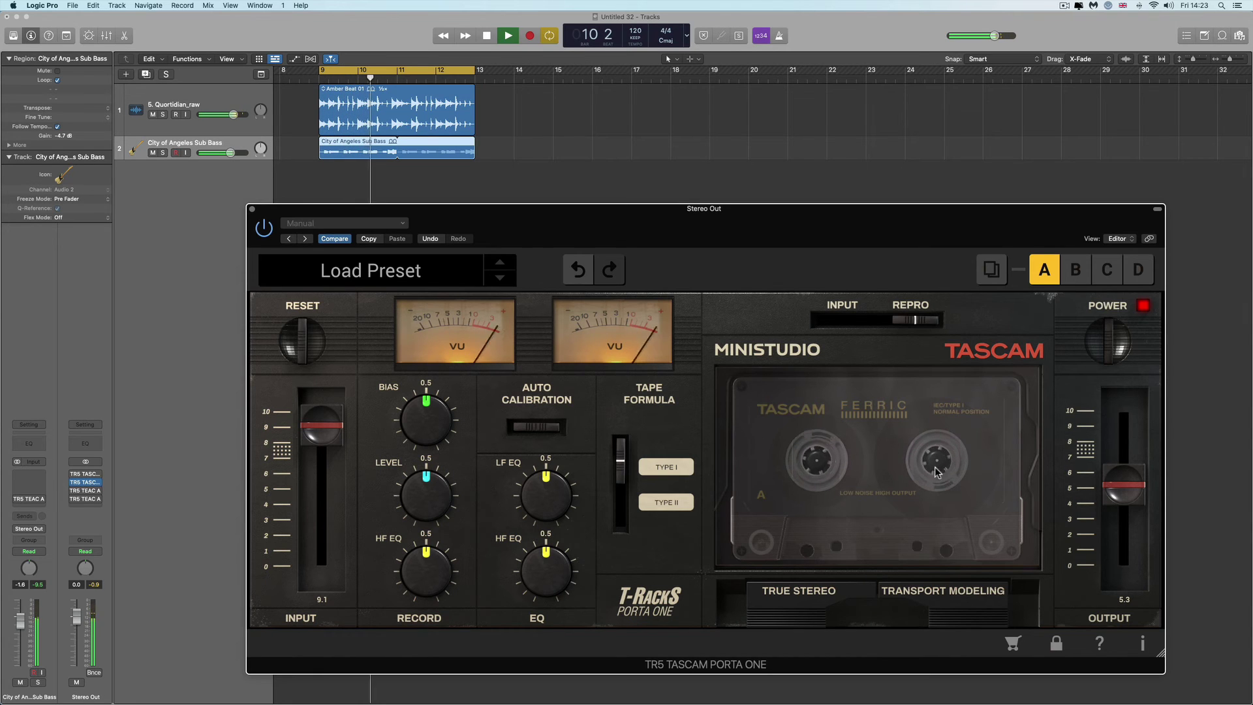
pyautogui.click(1108, 351)
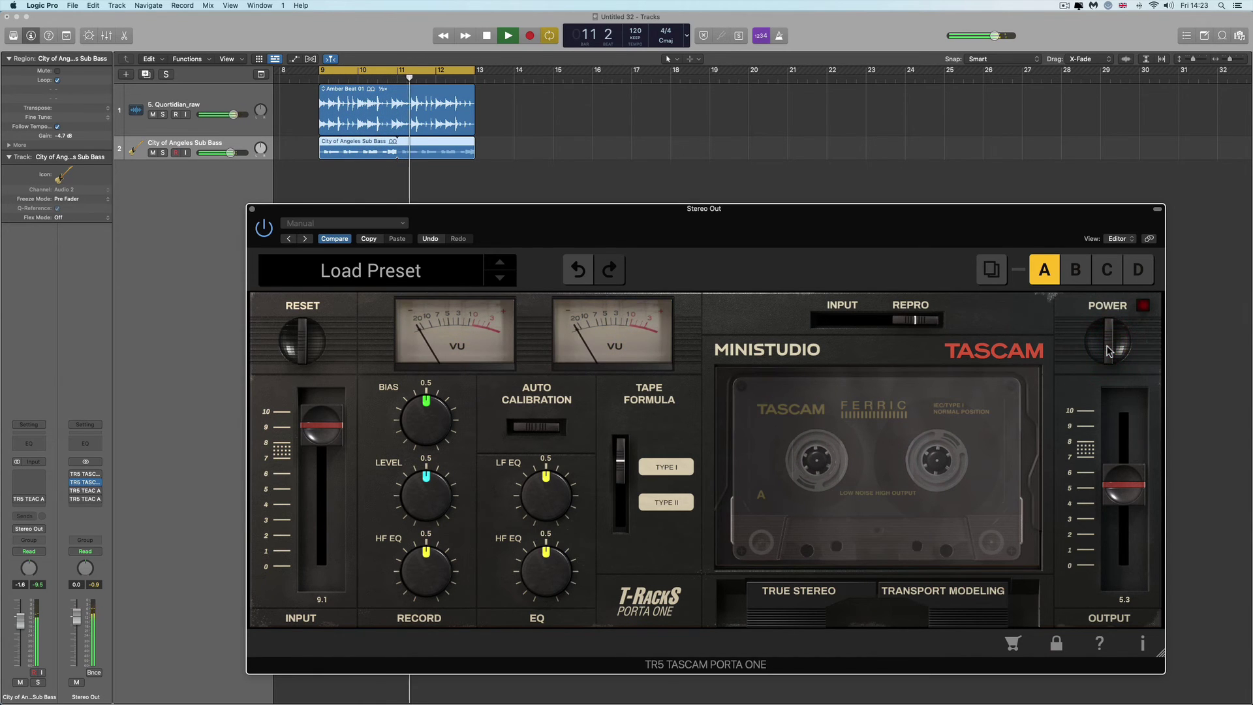
pyautogui.click(1108, 351)
# Set the PORTA ONE input to 7.3 and the output to 7.5, and replay the loop from the start.
pyautogui.moveTo(329, 434); pyautogui.dragTo(331, 463)
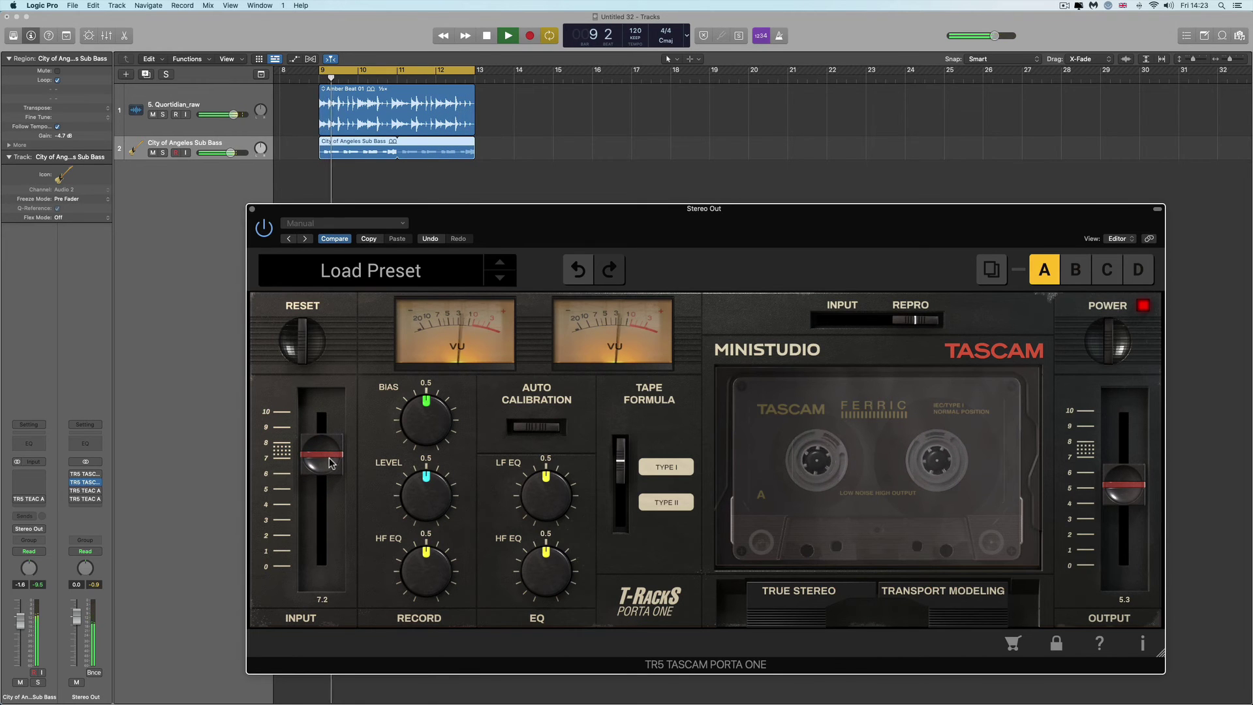
pyautogui.press('space')
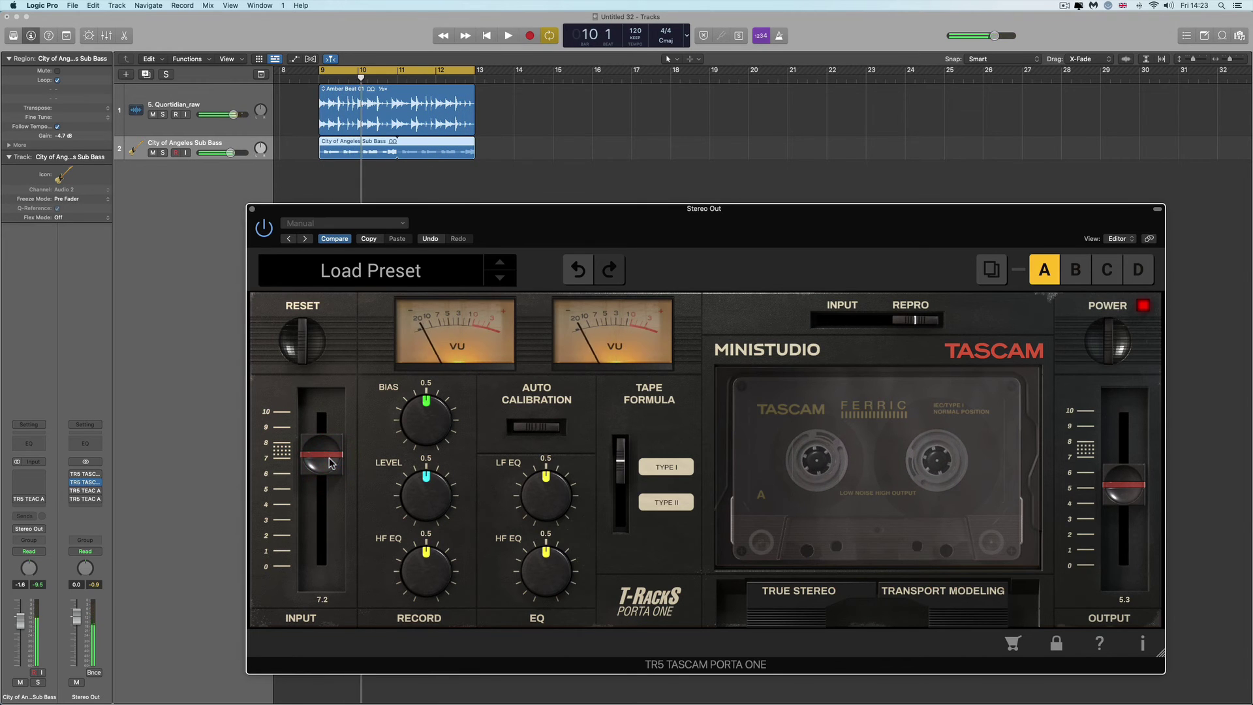
pyautogui.moveTo(1124, 485); pyautogui.dragTo(1133, 457)
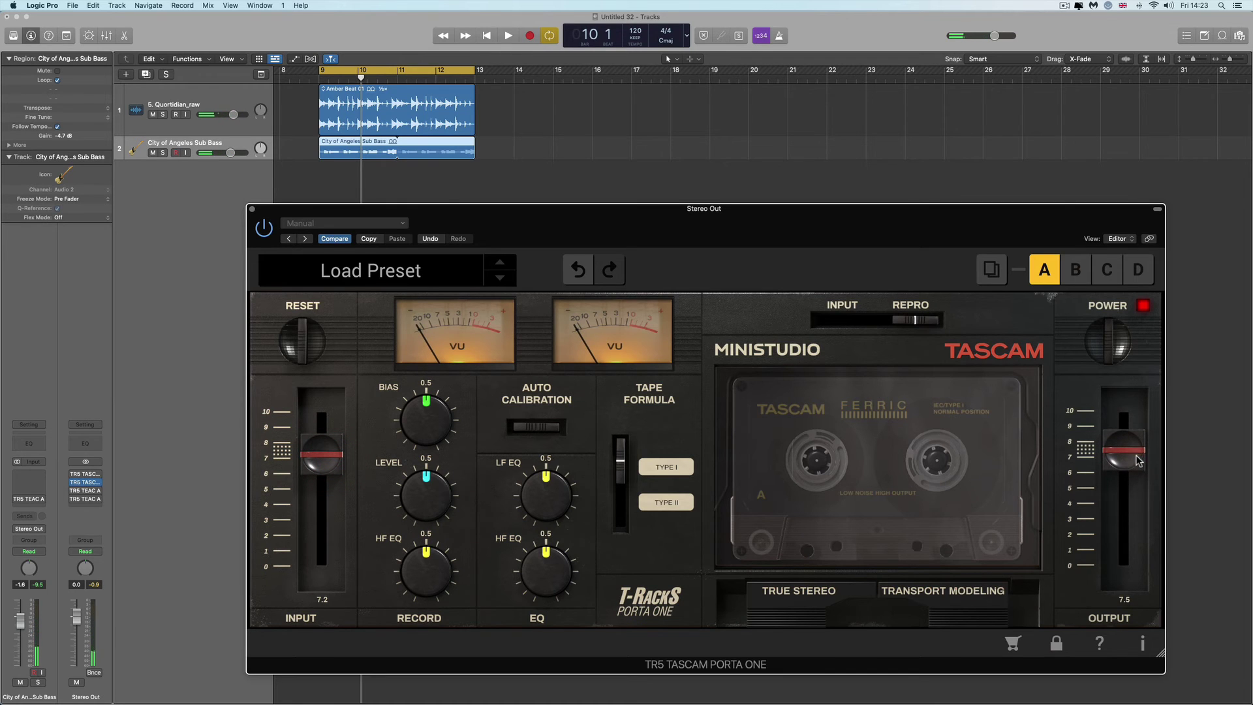
pyautogui.press('space')
pyautogui.press('space')
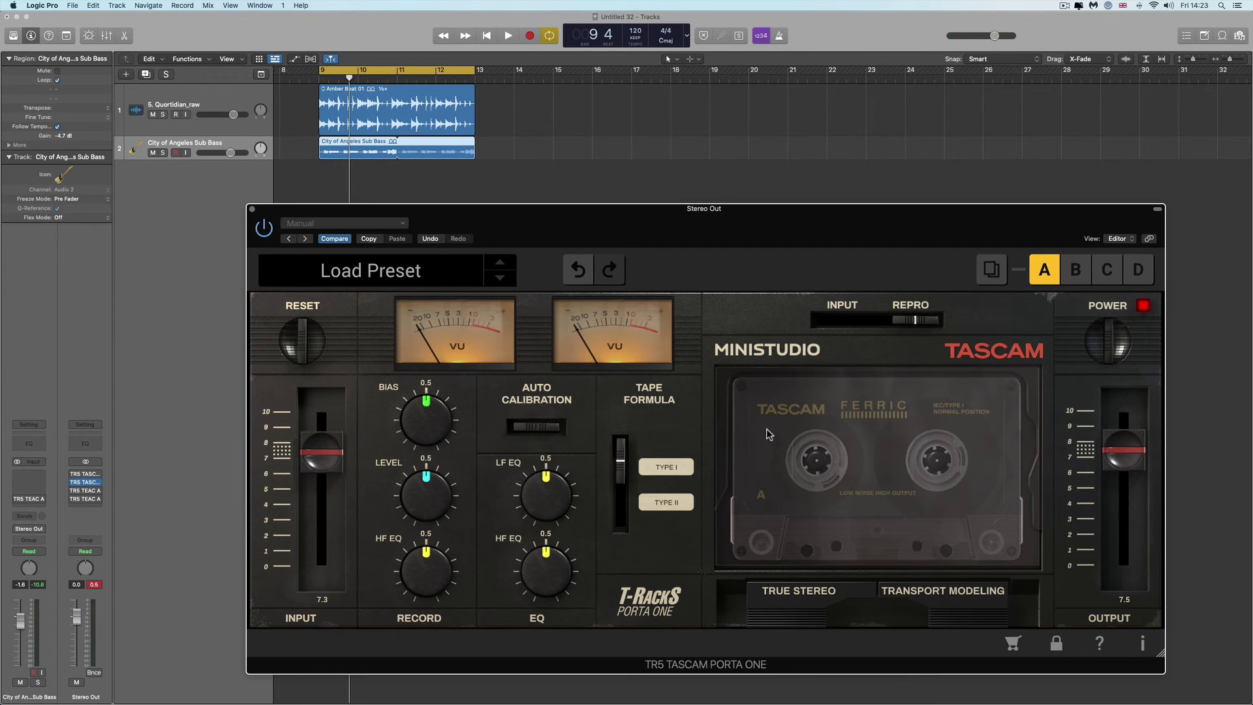
pyautogui.press('space')
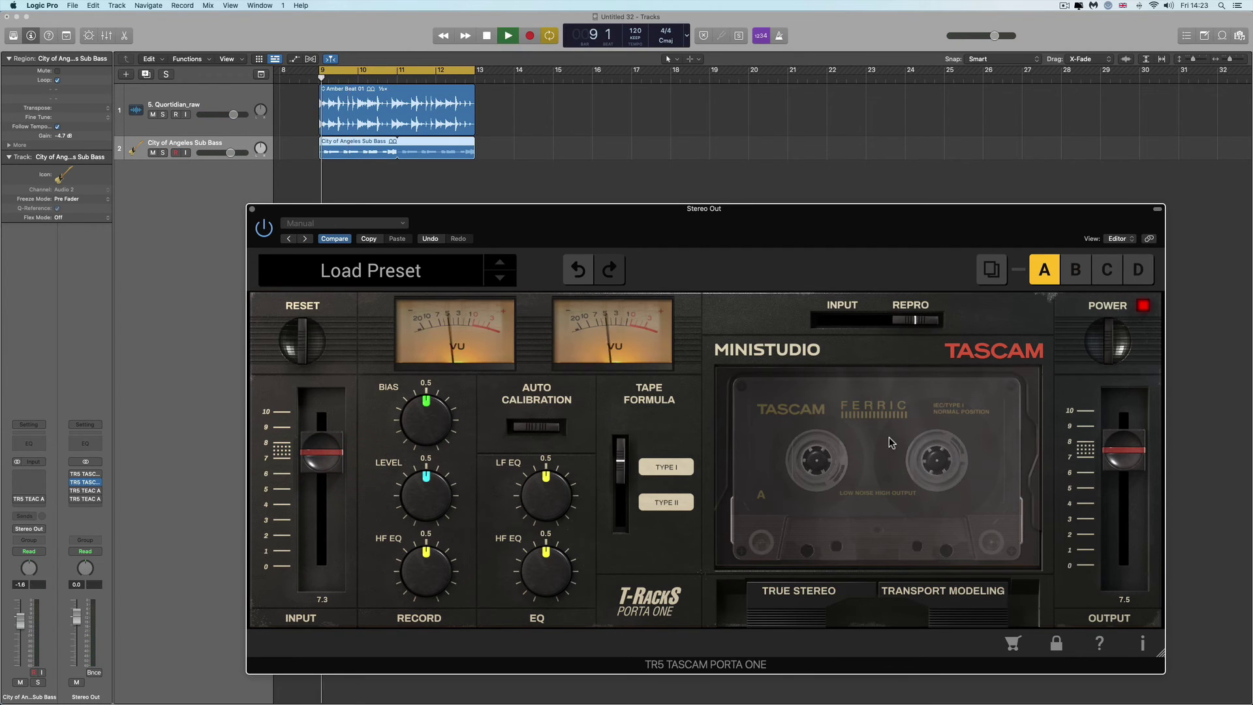
# Lower the PORTA ONE output to 6.6 while comparing the Type I sound with the power off and on.
pyautogui.click(1108, 340)
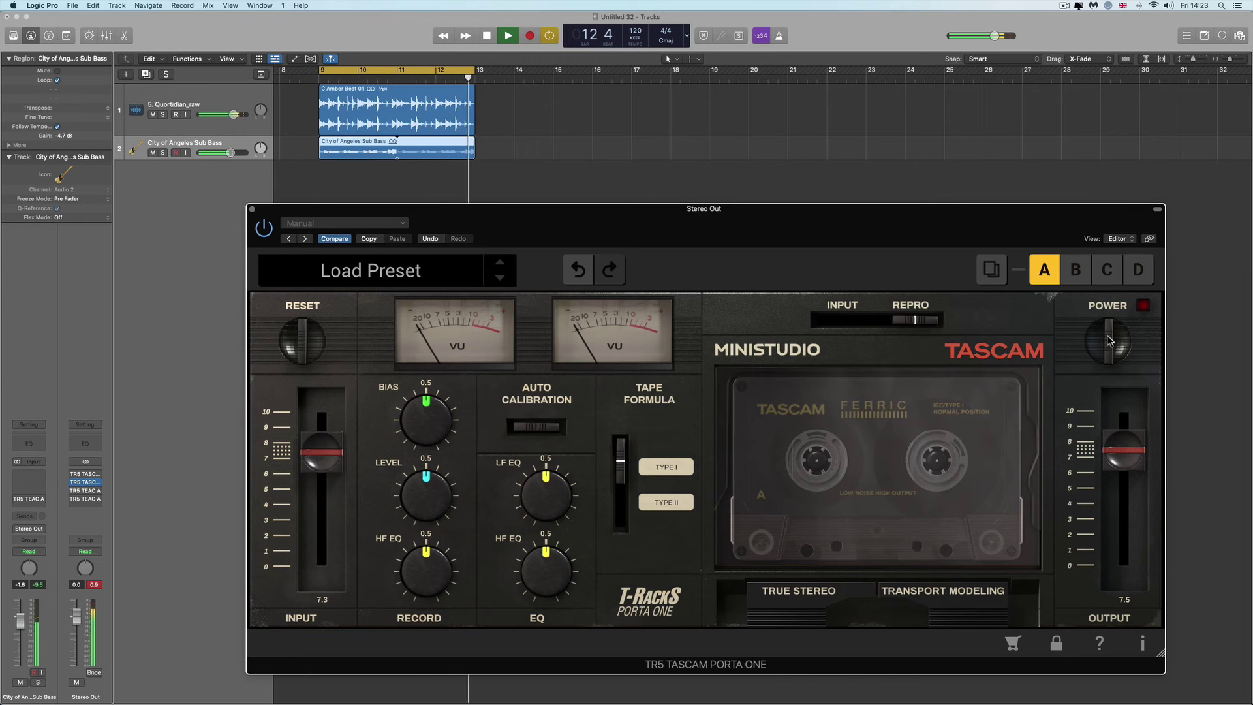
pyautogui.click(1107, 336)
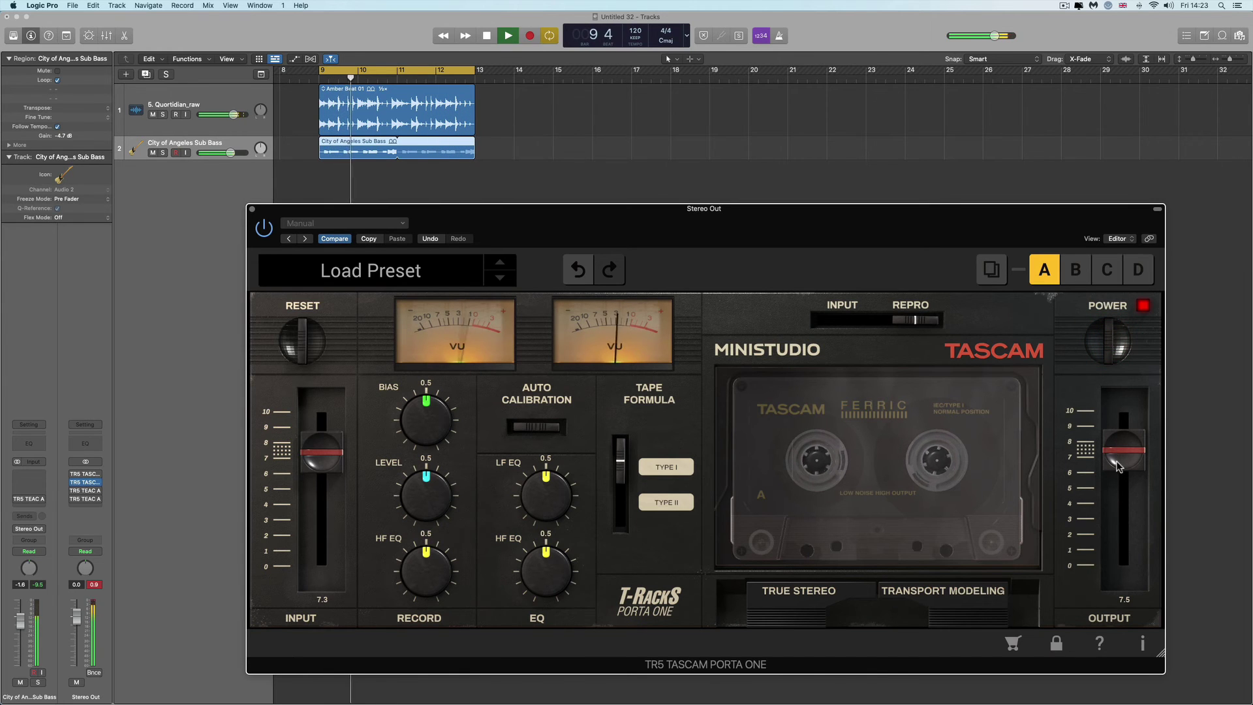
pyautogui.click(1112, 344)
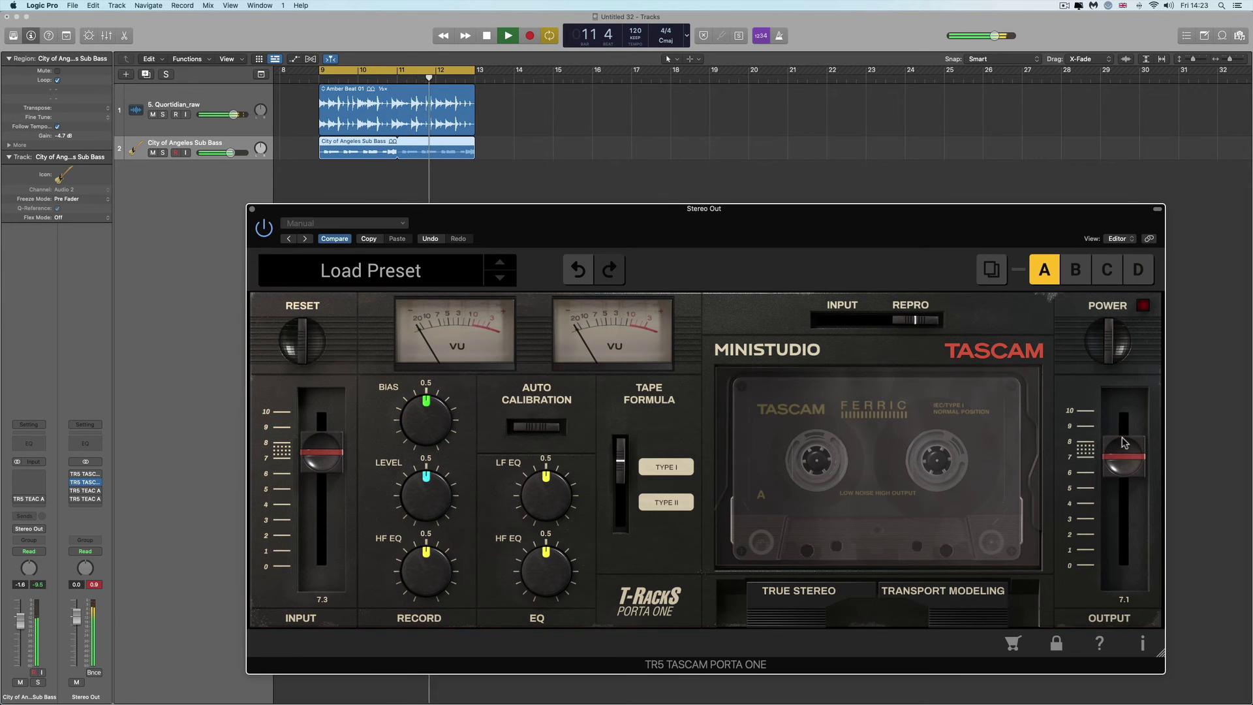
pyautogui.moveTo(1125, 463); pyautogui.dragTo(1127, 466)
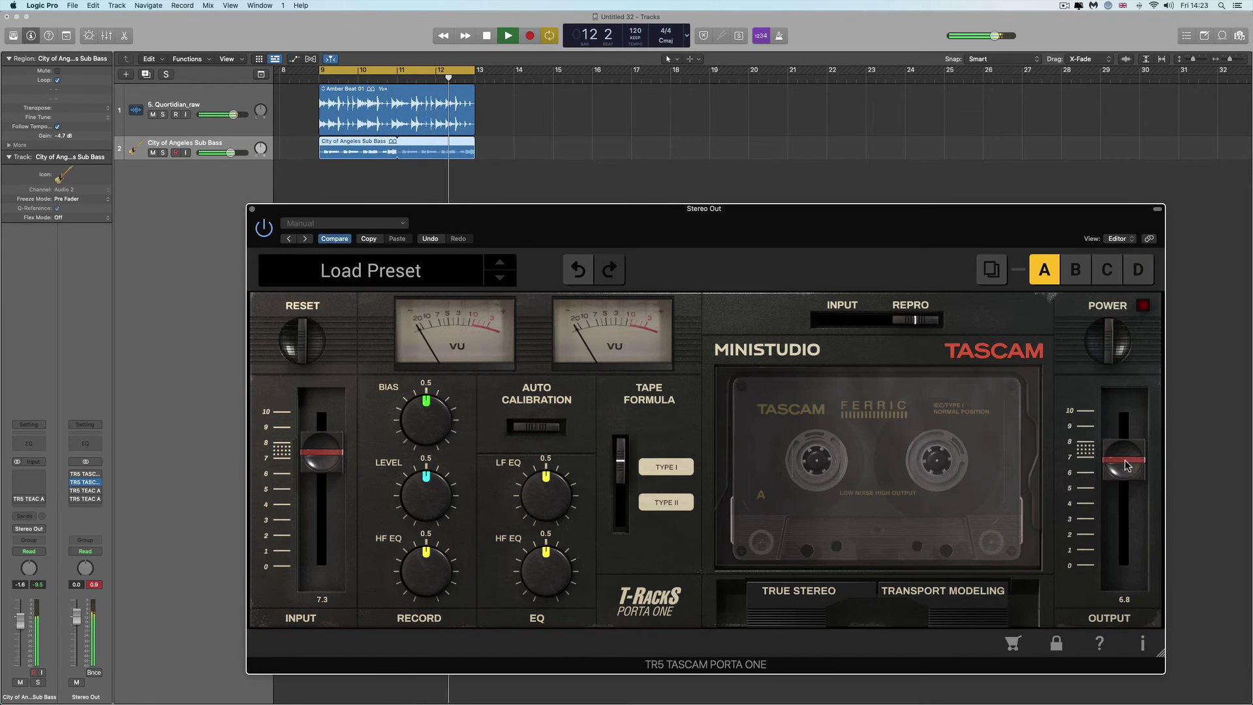
pyautogui.click(1106, 335)
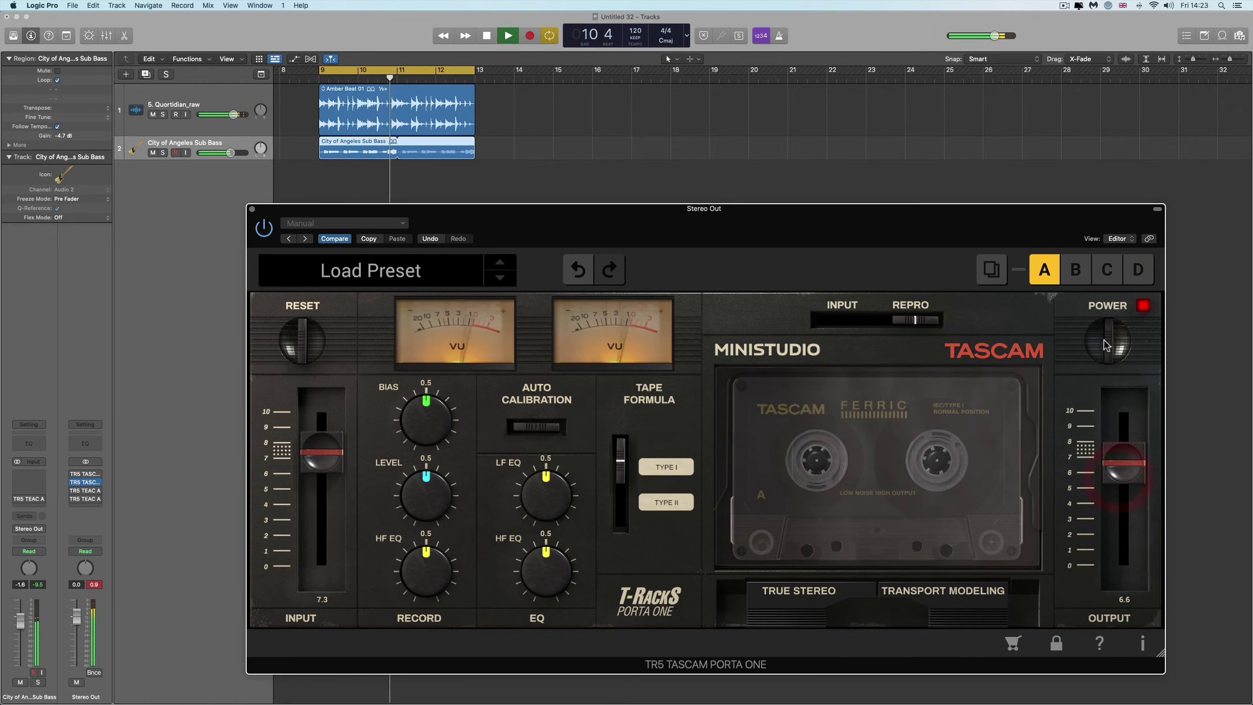
pyautogui.click(1105, 343)
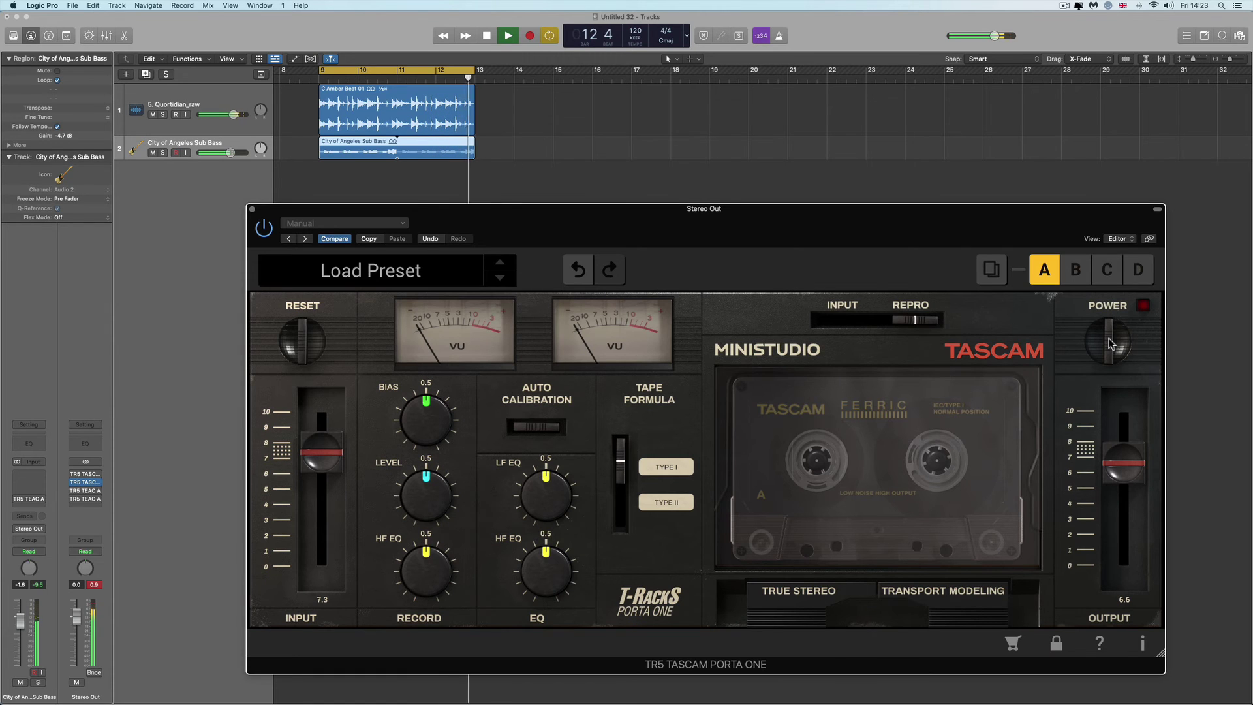
# Power the PORTA ONE back on and sweep the record bias down to 0.0, settling it at 0.8.
pyautogui.click(1110, 343)
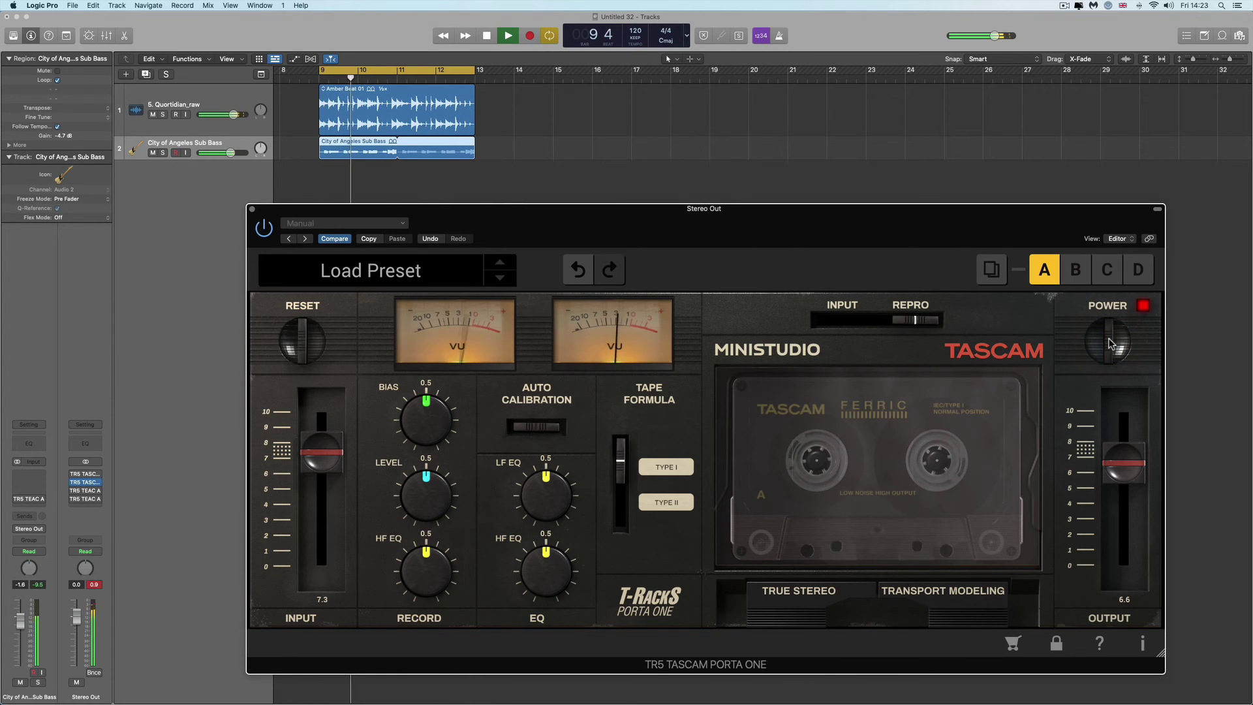
pyautogui.moveTo(426, 418); pyautogui.dragTo(463, 553)
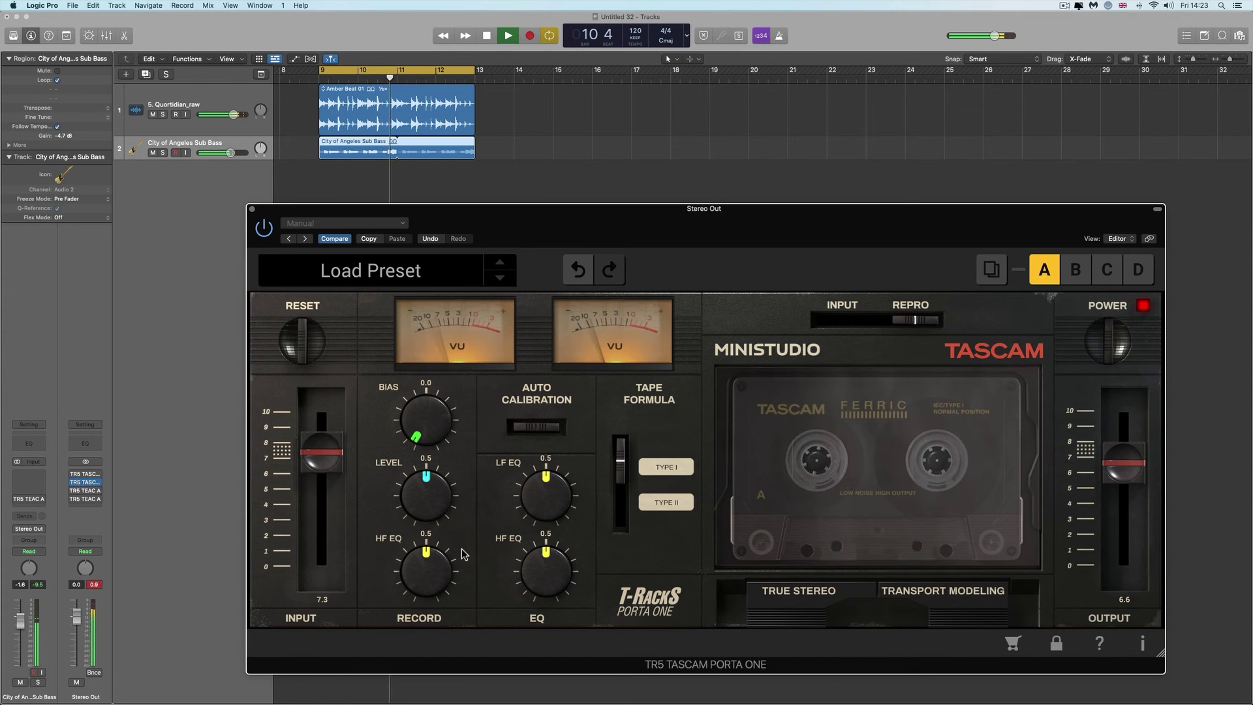
pyautogui.moveTo(425, 421); pyautogui.dragTo(417, 340)
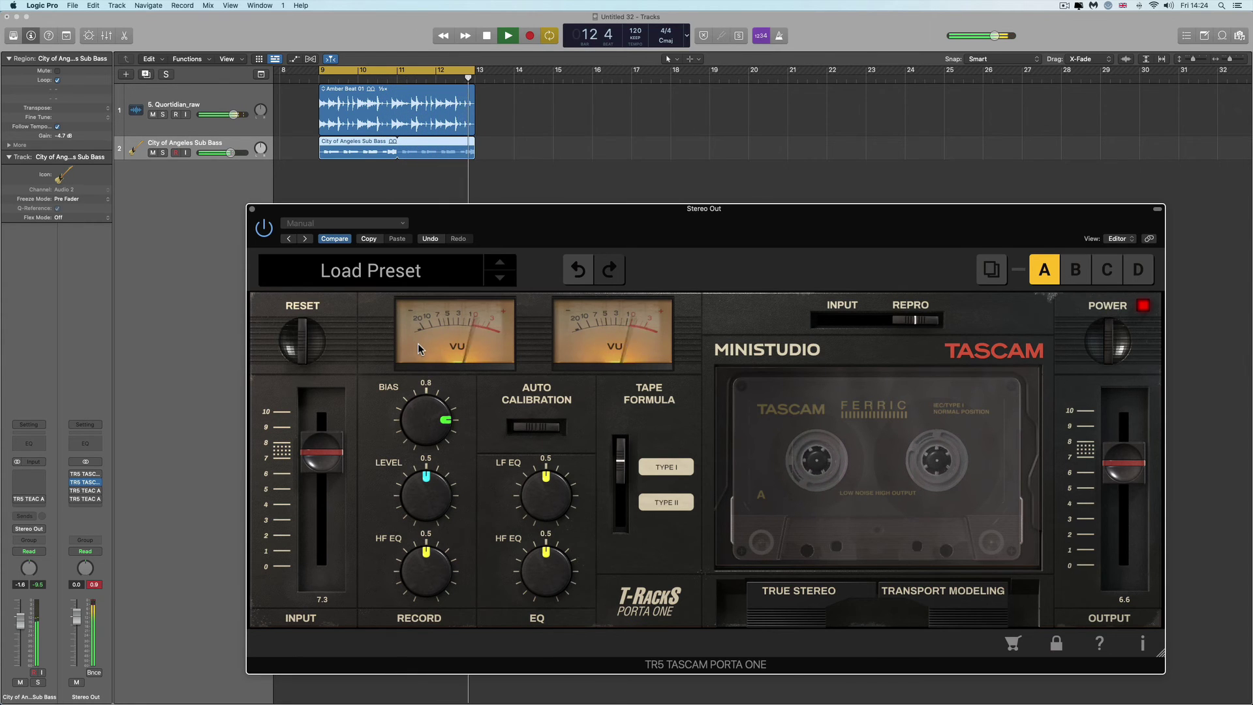
pyautogui.click(418, 349)
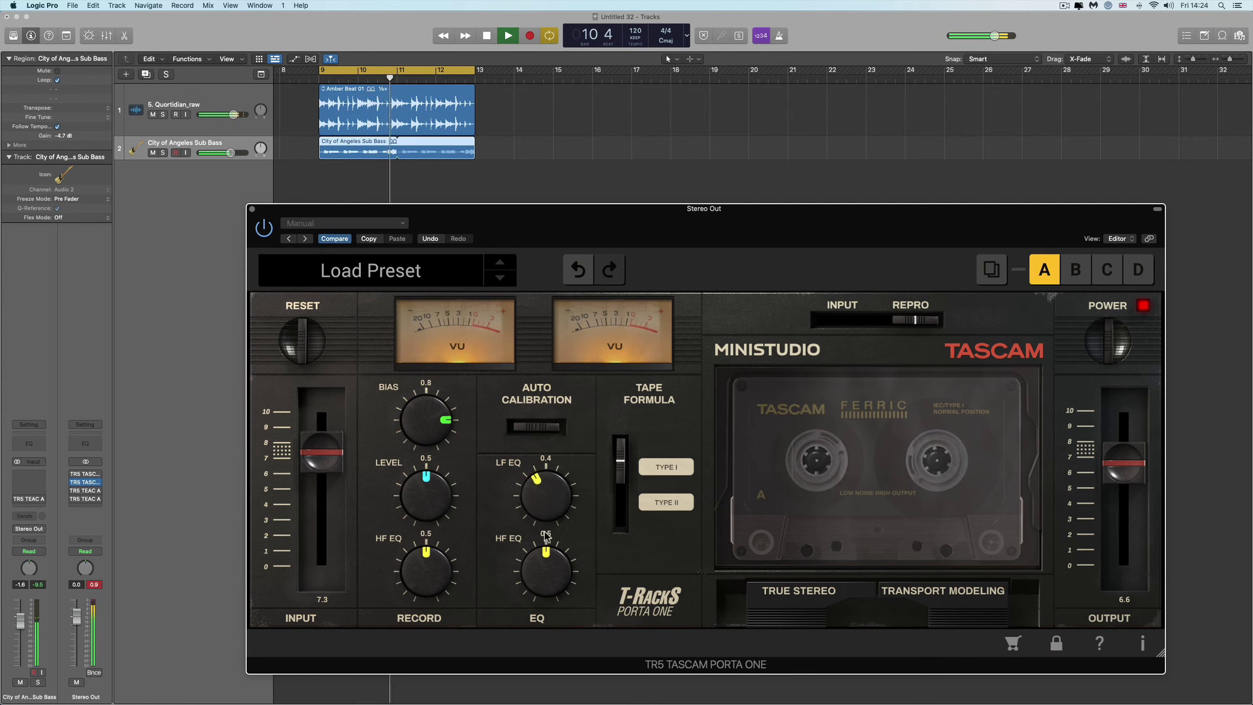
# Sweep the LF EQ and return it to 0.5, setting HF EQ to 0.2, record HF EQ to 0.3 and record level to 0.4.
pyautogui.moveTo(533, 518); pyautogui.dragTo(536, 562)
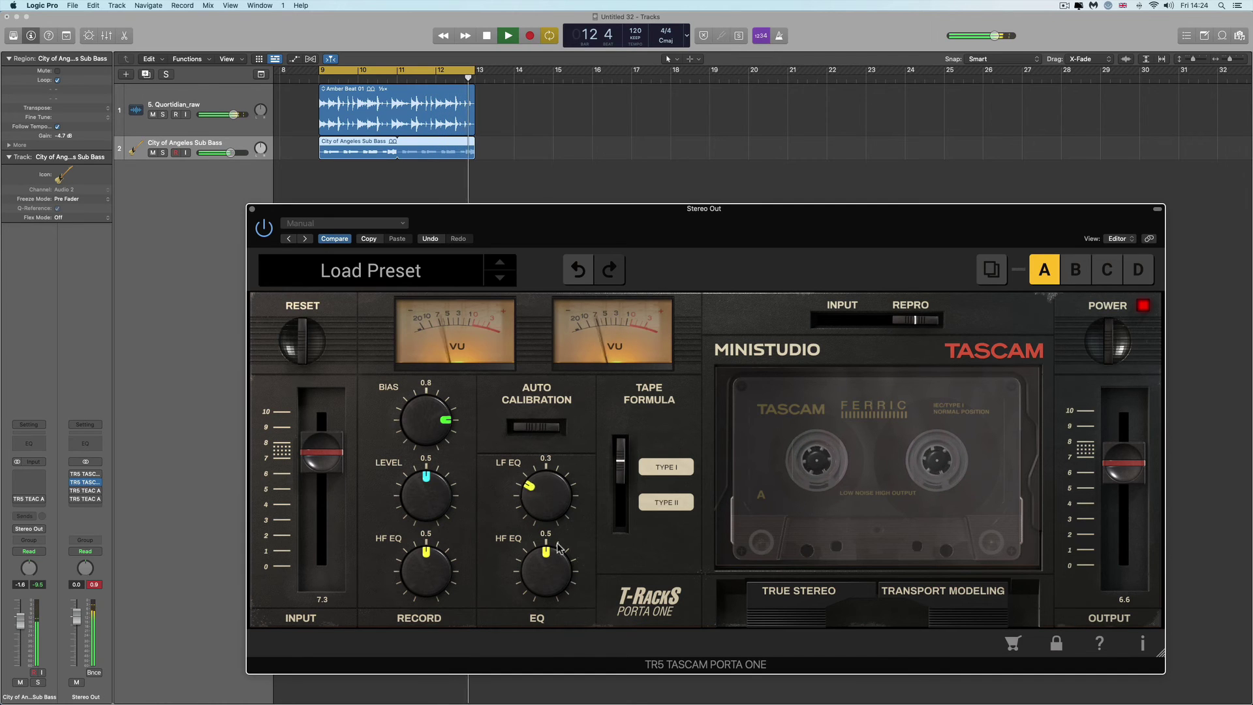
pyautogui.moveTo(558, 519); pyautogui.dragTo(559, 496)
pyautogui.moveTo(573, 595); pyautogui.dragTo(563, 609)
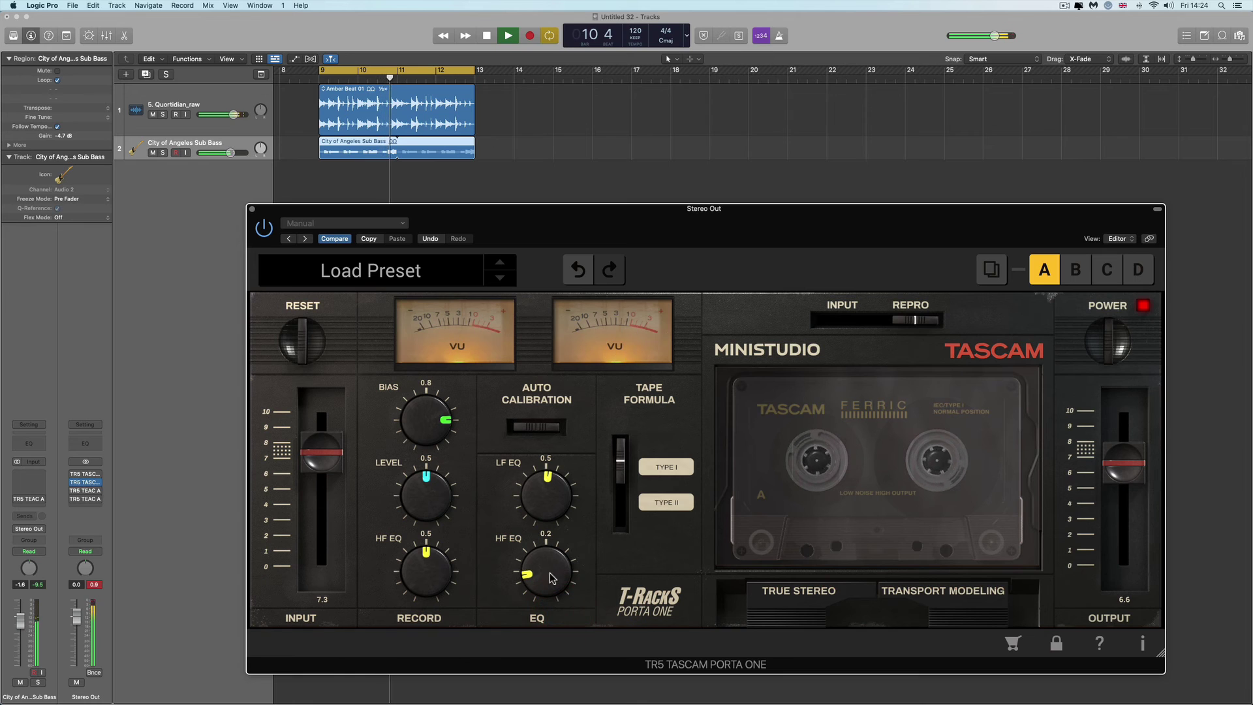
pyautogui.moveTo(528, 577); pyautogui.dragTo(526, 573)
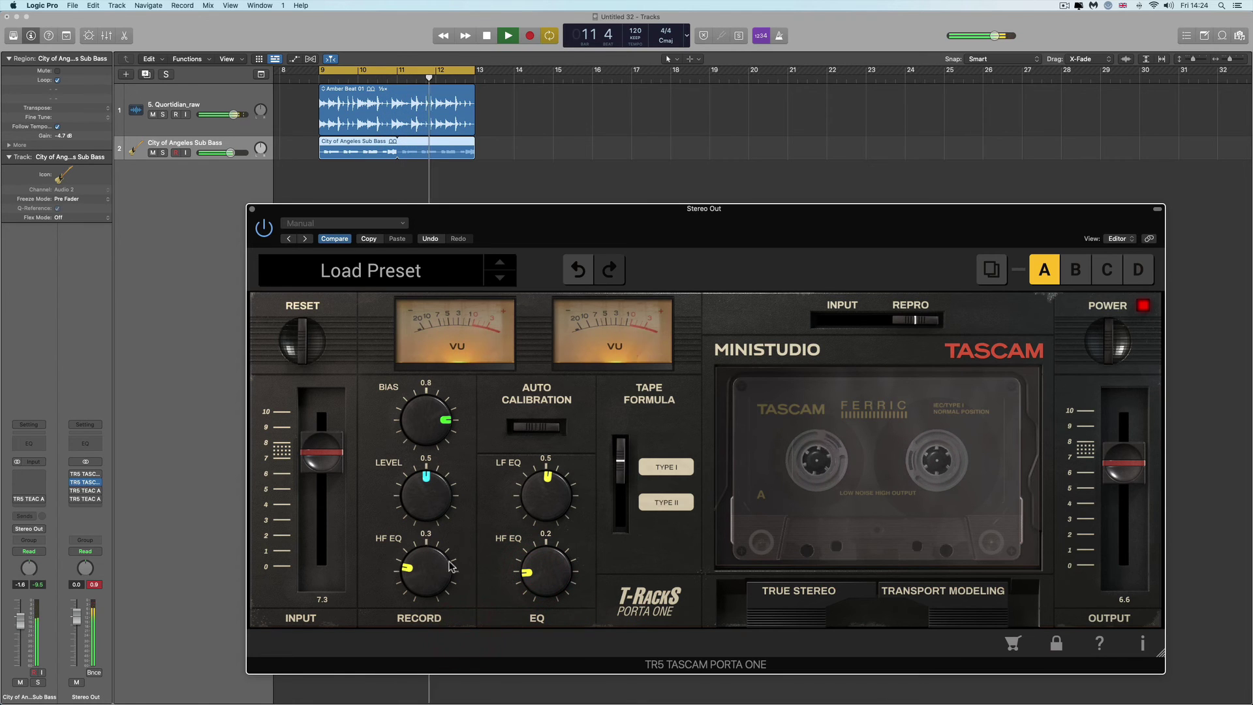
pyautogui.moveTo(424, 505); pyautogui.dragTo(425, 526)
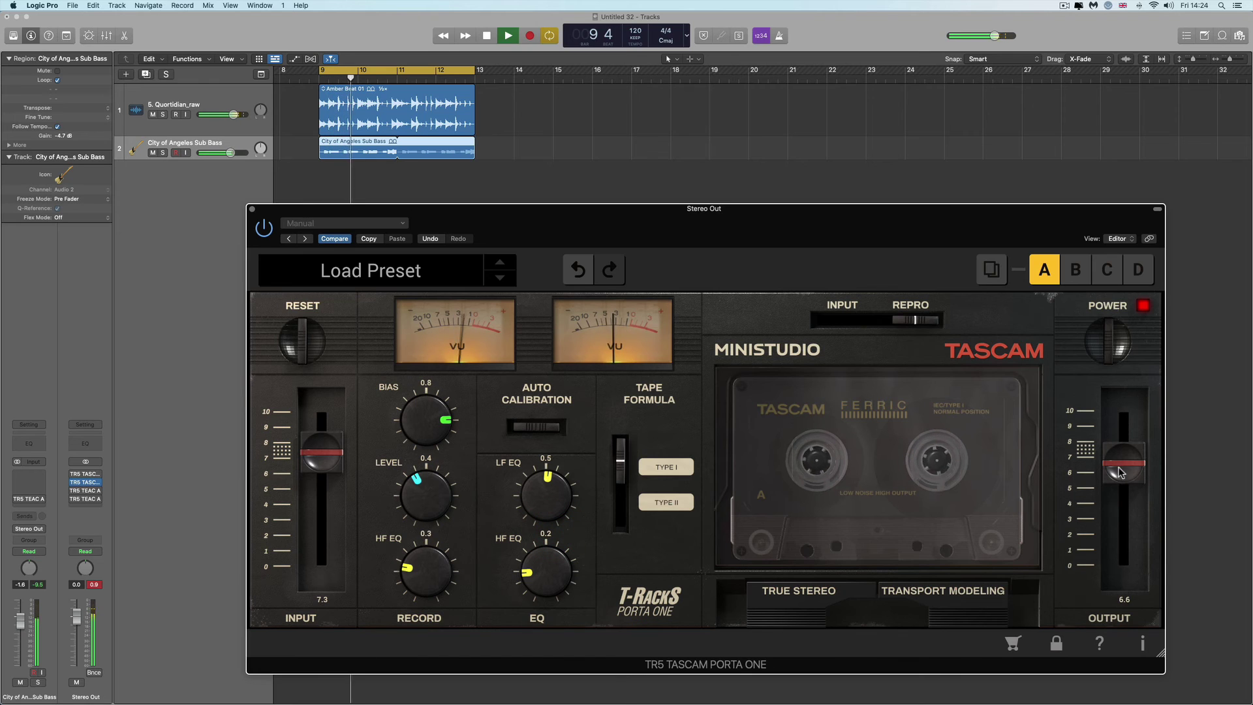
# Raise the output to 7.5, compare the sound with the power off and on, and stop playback.
pyautogui.moveTo(1120, 476); pyautogui.dragTo(1120, 464)
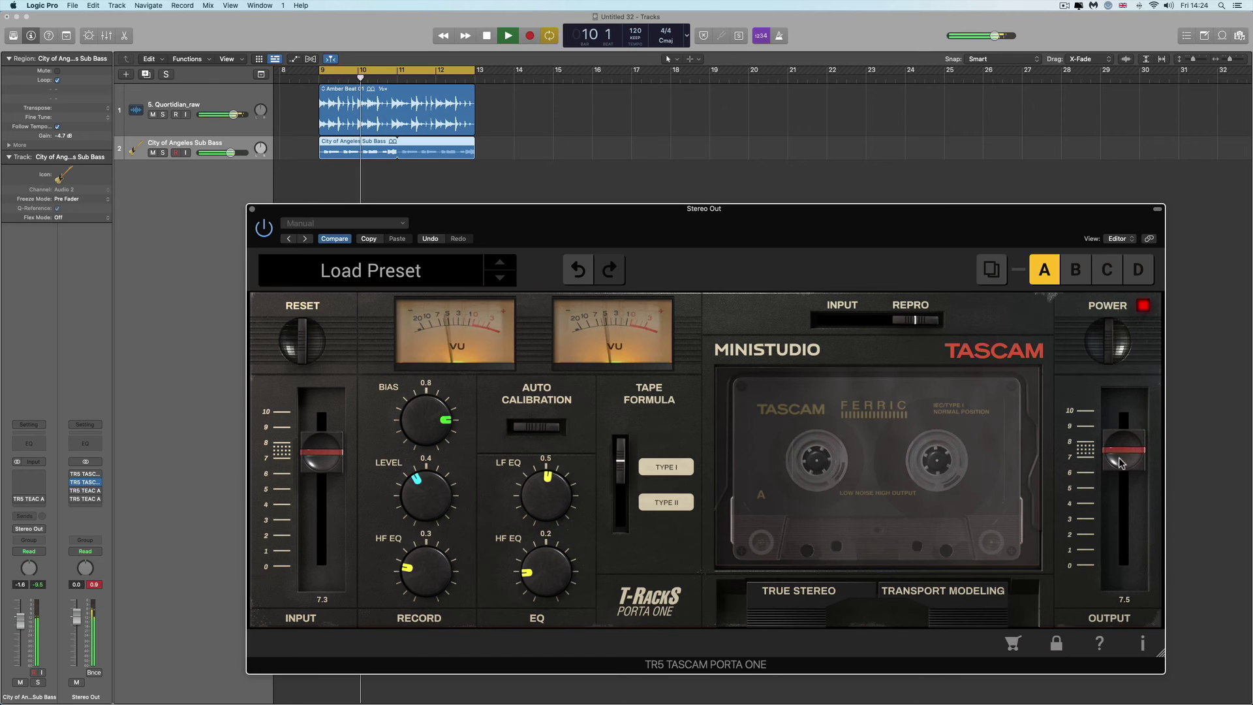
pyautogui.click(1110, 344)
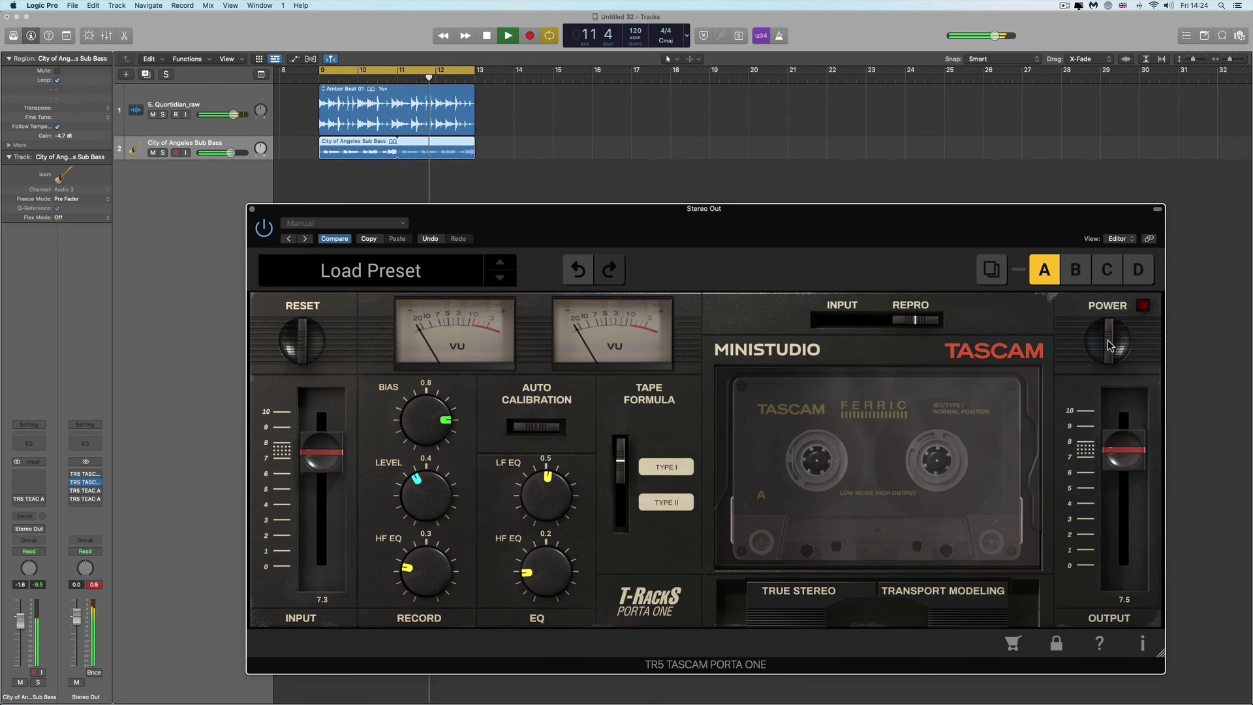
pyautogui.click(1110, 344)
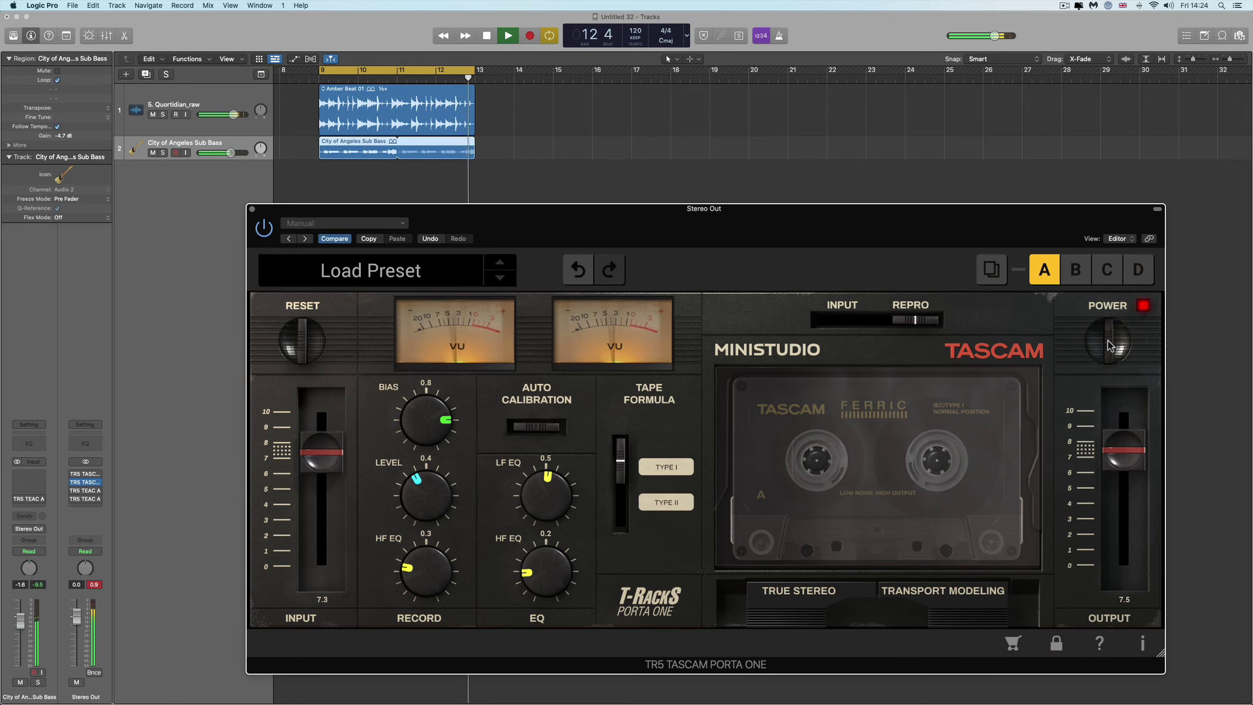
pyautogui.press('space')
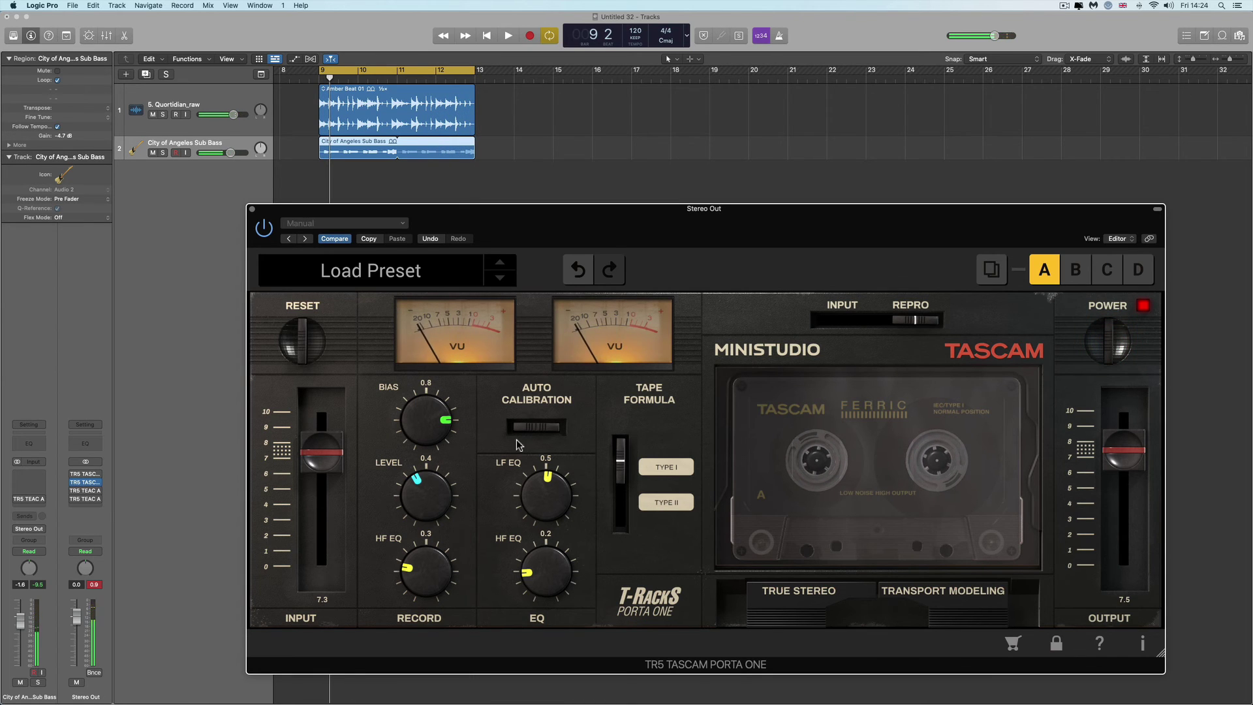
# Auto-calibrate the PORTA ONE, switch the tape formula to Type II, and play the loop while lowering the output to 6.9.
pyautogui.click(534, 428)
pyautogui.moveTo(625, 481); pyautogui.dragTo(626, 551)
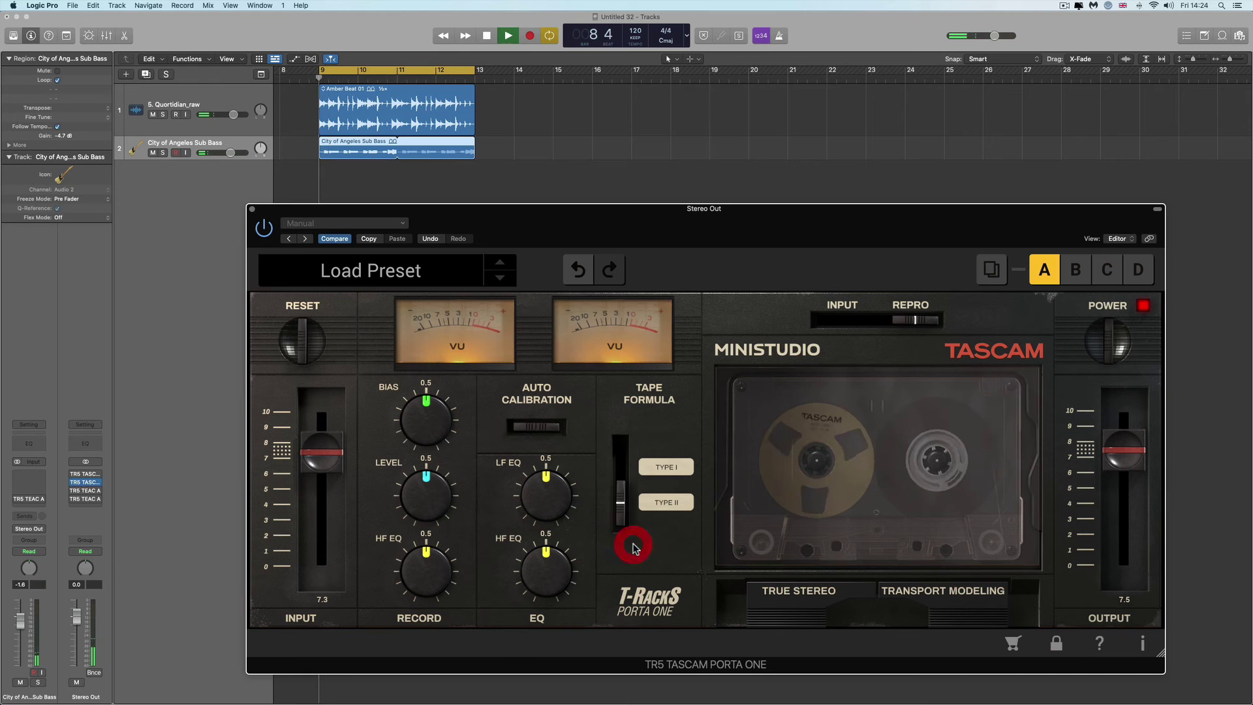
pyautogui.press('space')
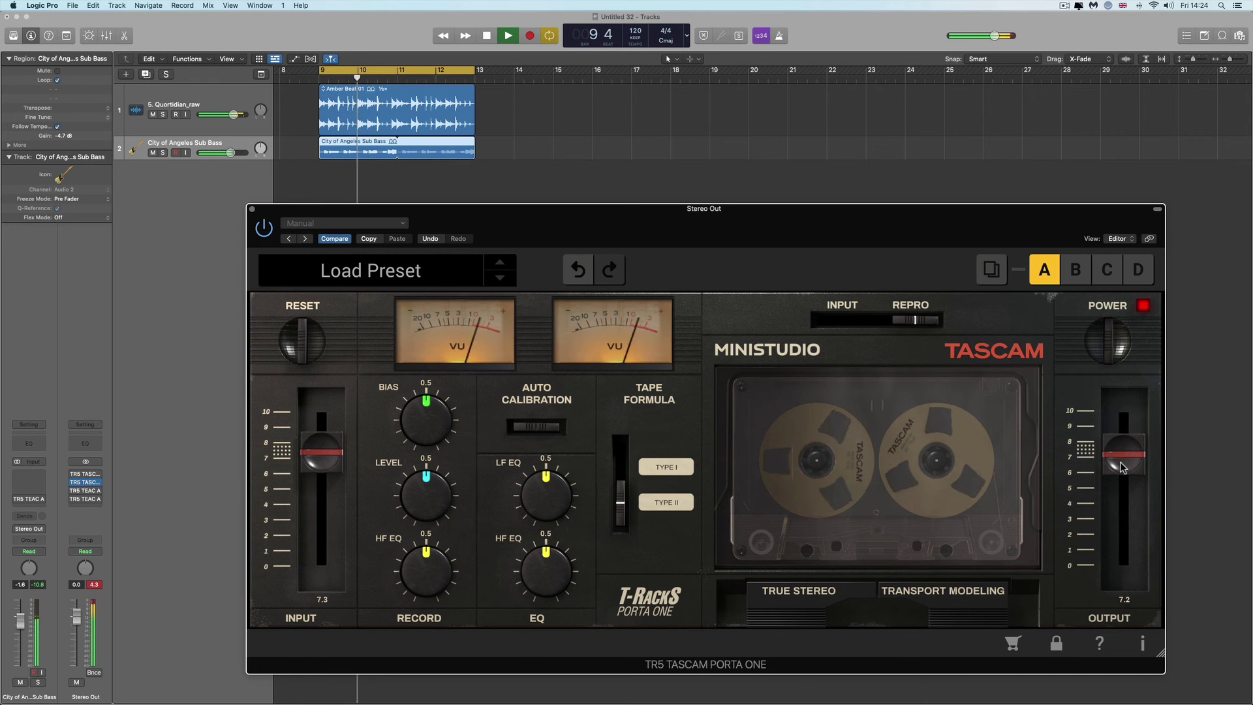
pyautogui.moveTo(1122, 460); pyautogui.dragTo(1121, 469)
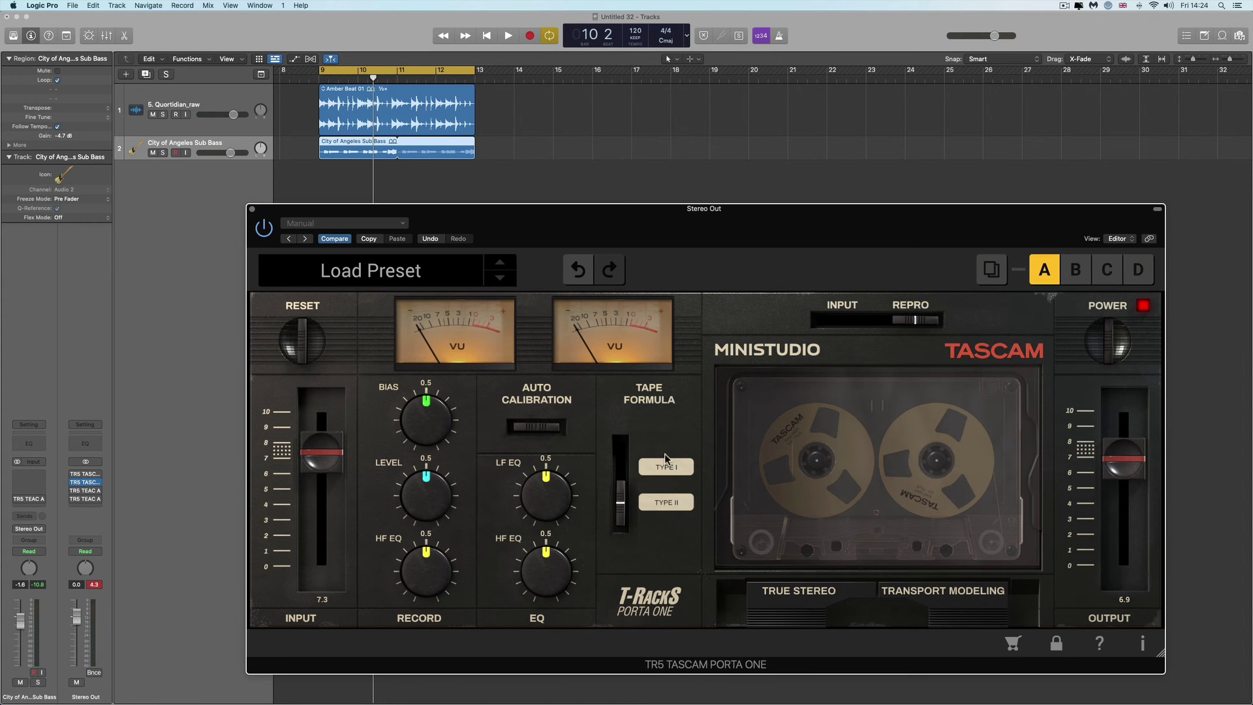
# Play the loop again and compare the calibrated Type II sound with the power off and on.
pyautogui.press('space')
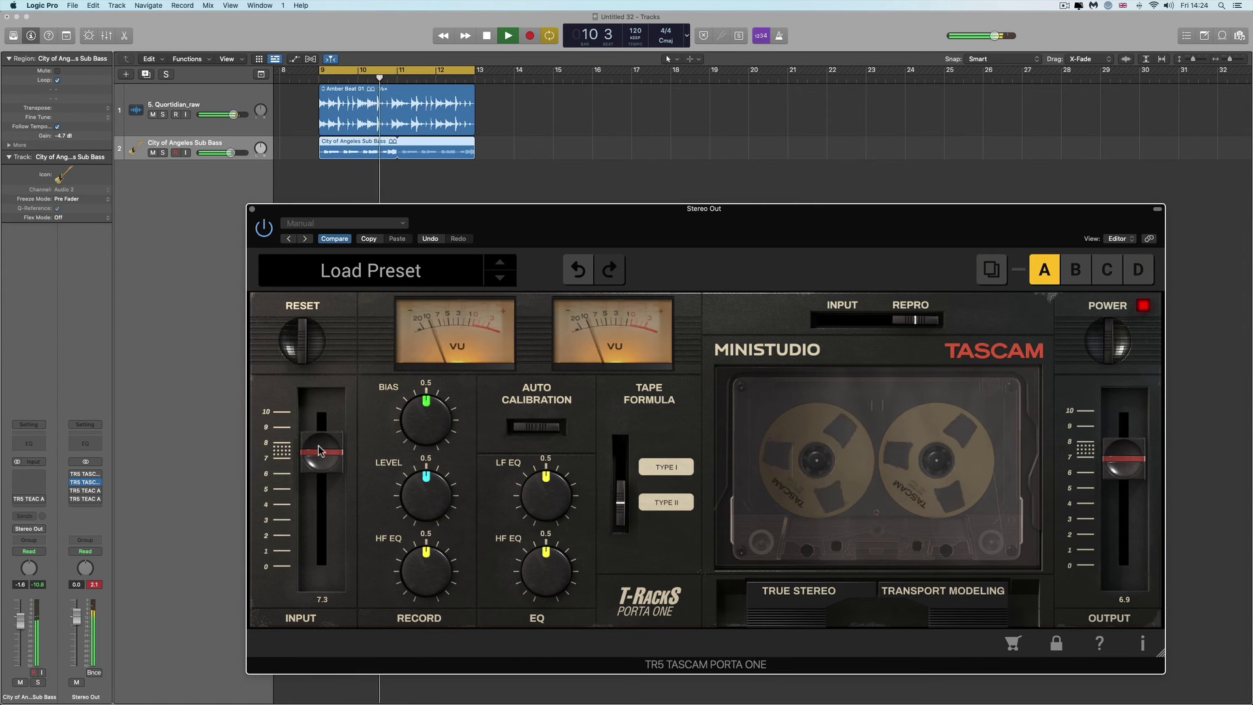
pyautogui.click(1112, 343)
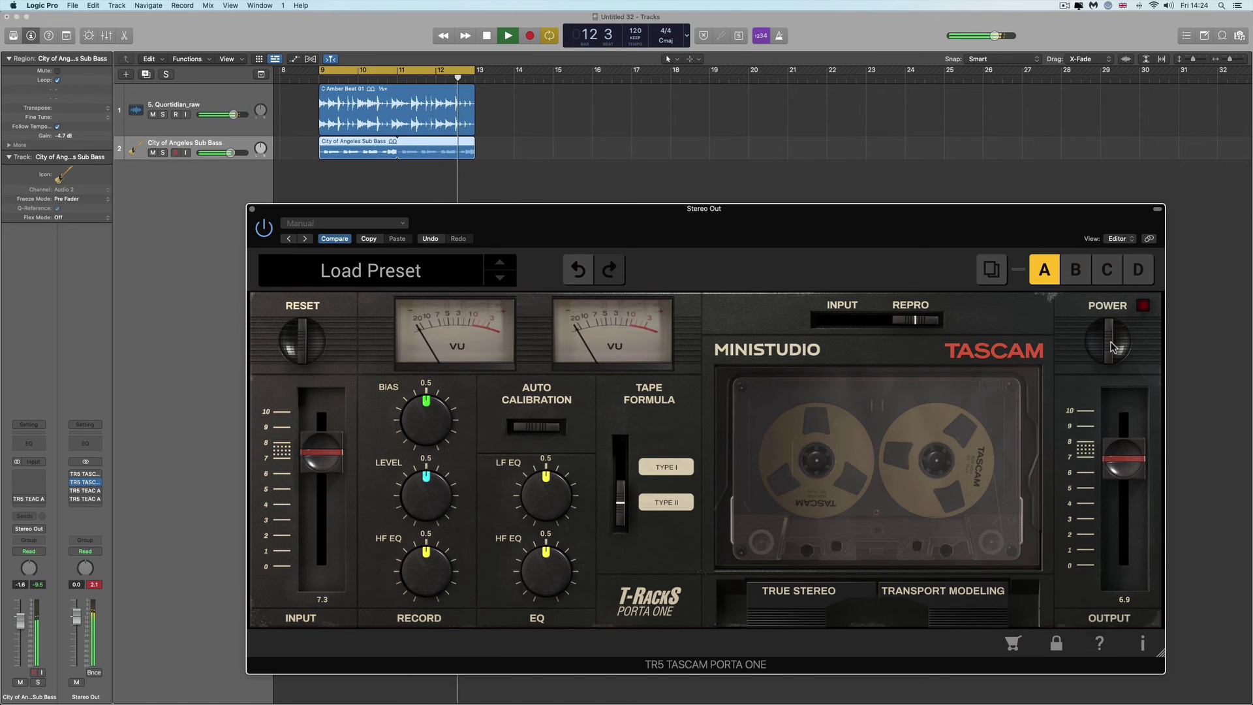
pyautogui.click(1112, 344)
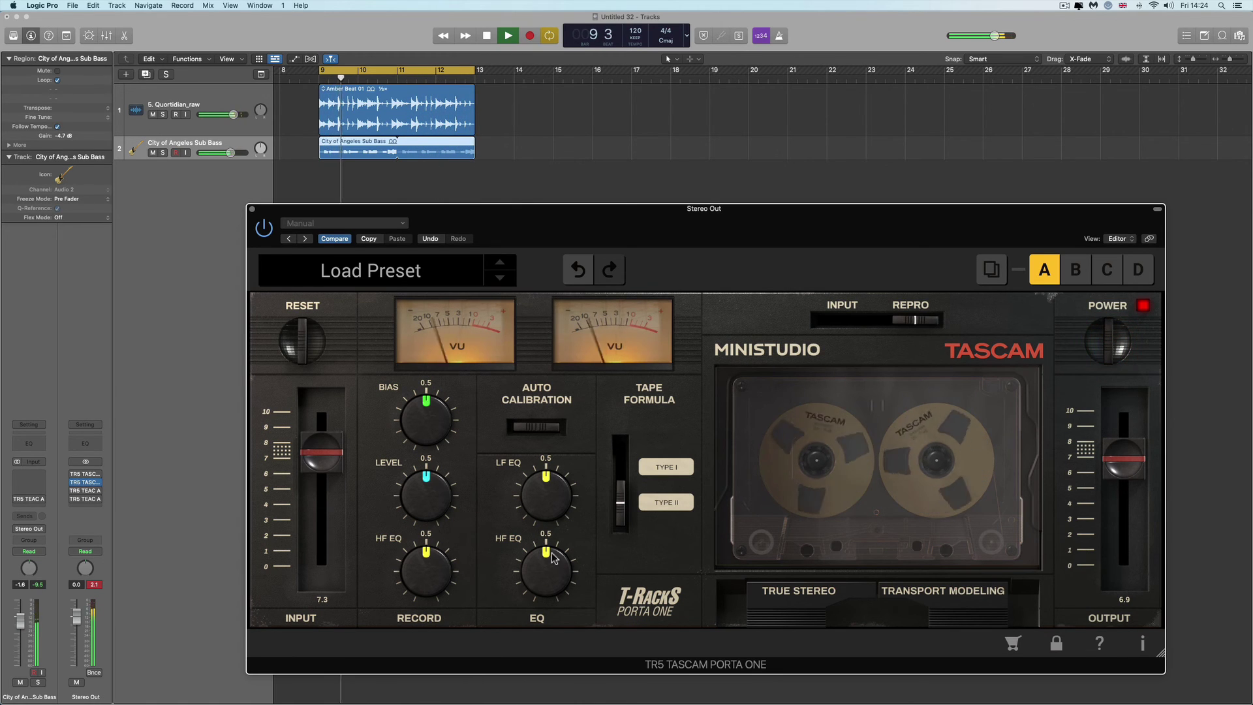
# Set the Type II bias to 0.9, record HF EQ to 0.1, LF EQ to 0.6, HF EQ to 0.4 and the output to 5.8.
pyautogui.moveTo(425, 418); pyautogui.dragTo(449, 528)
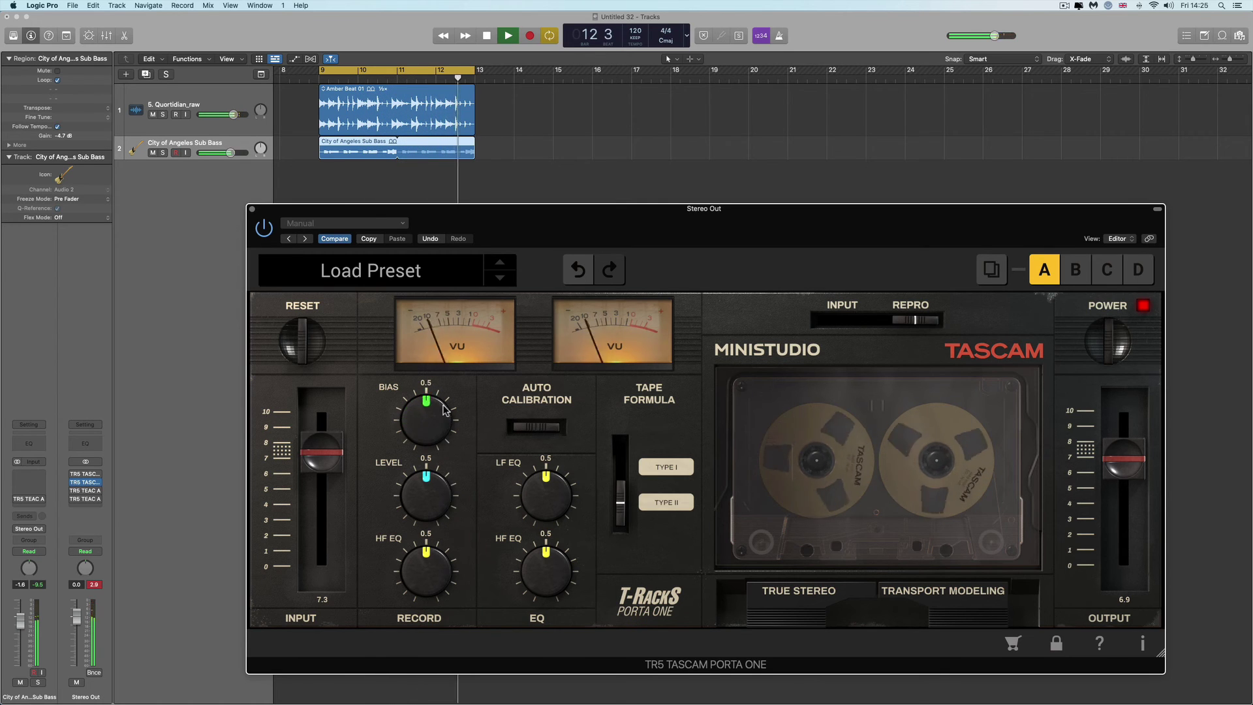
pyautogui.moveTo(449, 528); pyautogui.dragTo(428, 360)
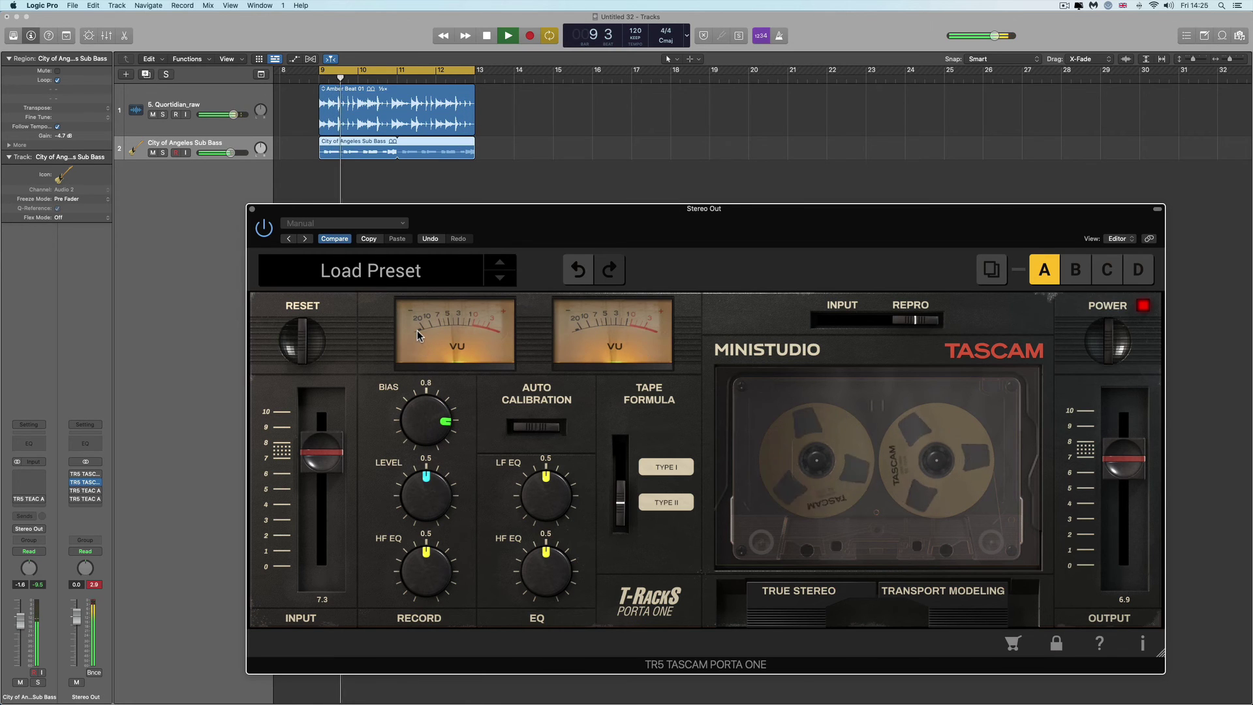
pyautogui.moveTo(1123, 480); pyautogui.dragTo(1123, 496)
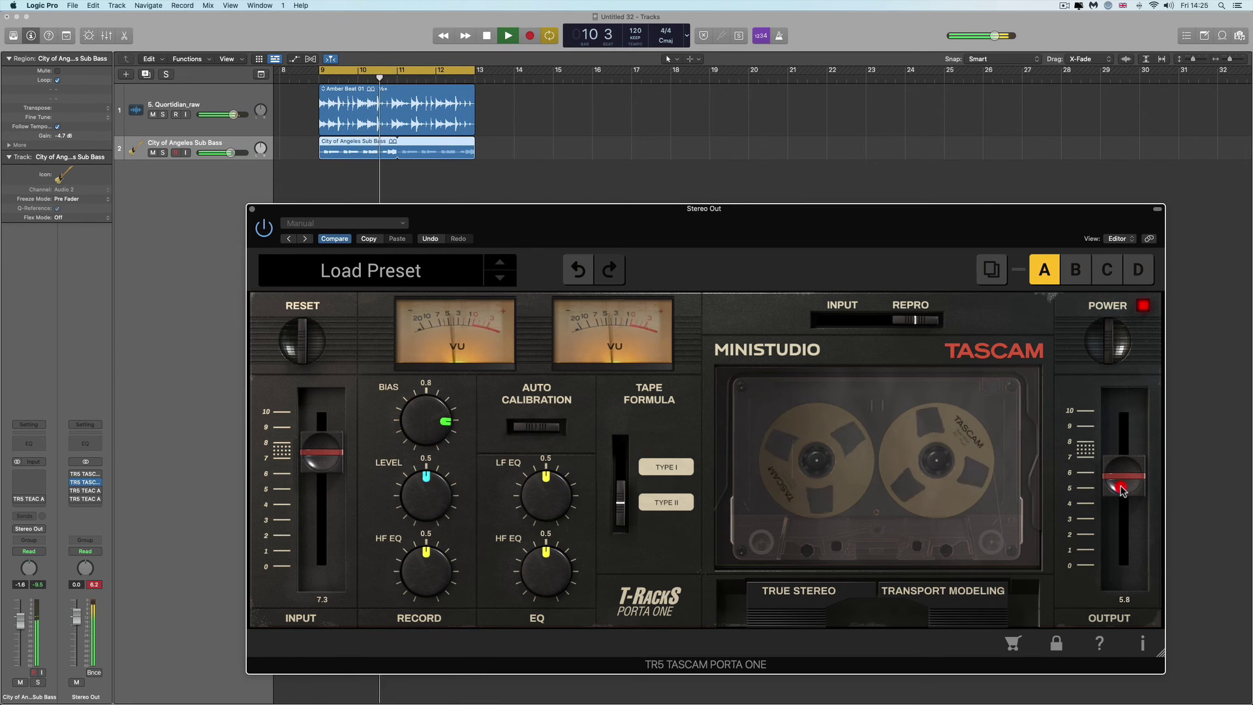
pyautogui.moveTo(431, 421); pyautogui.dragTo(431, 408)
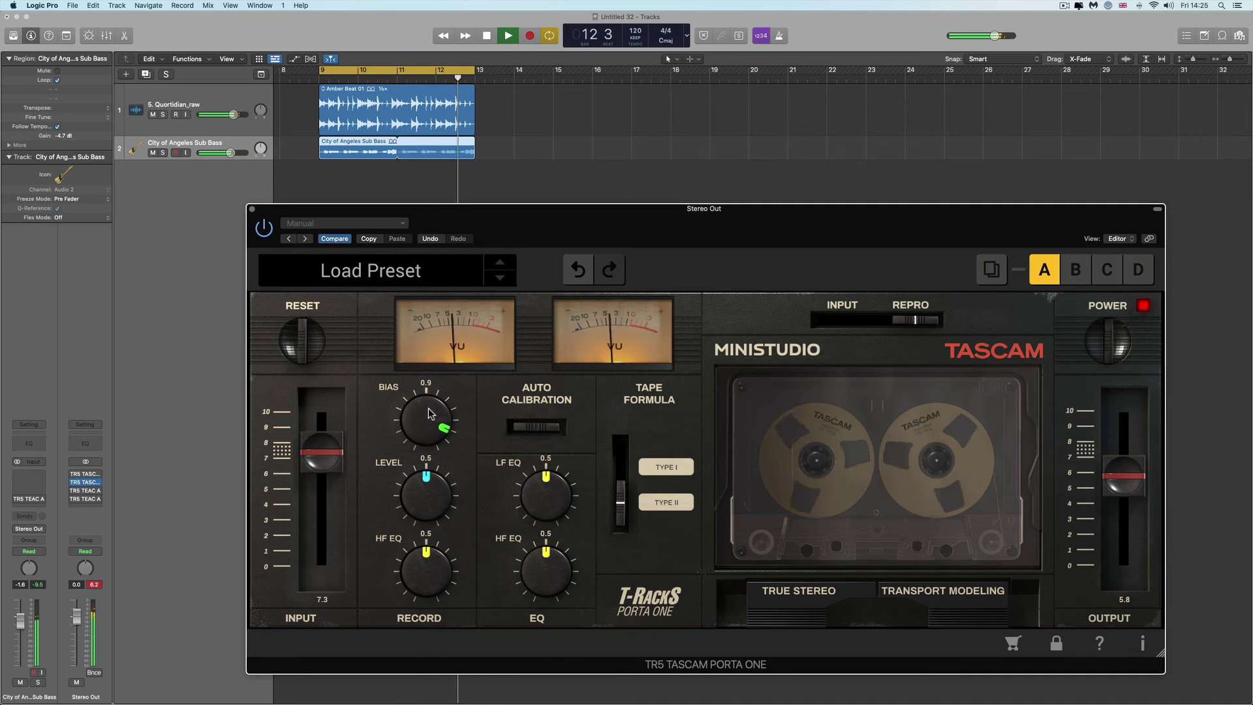
pyautogui.moveTo(426, 560); pyautogui.dragTo(461, 676)
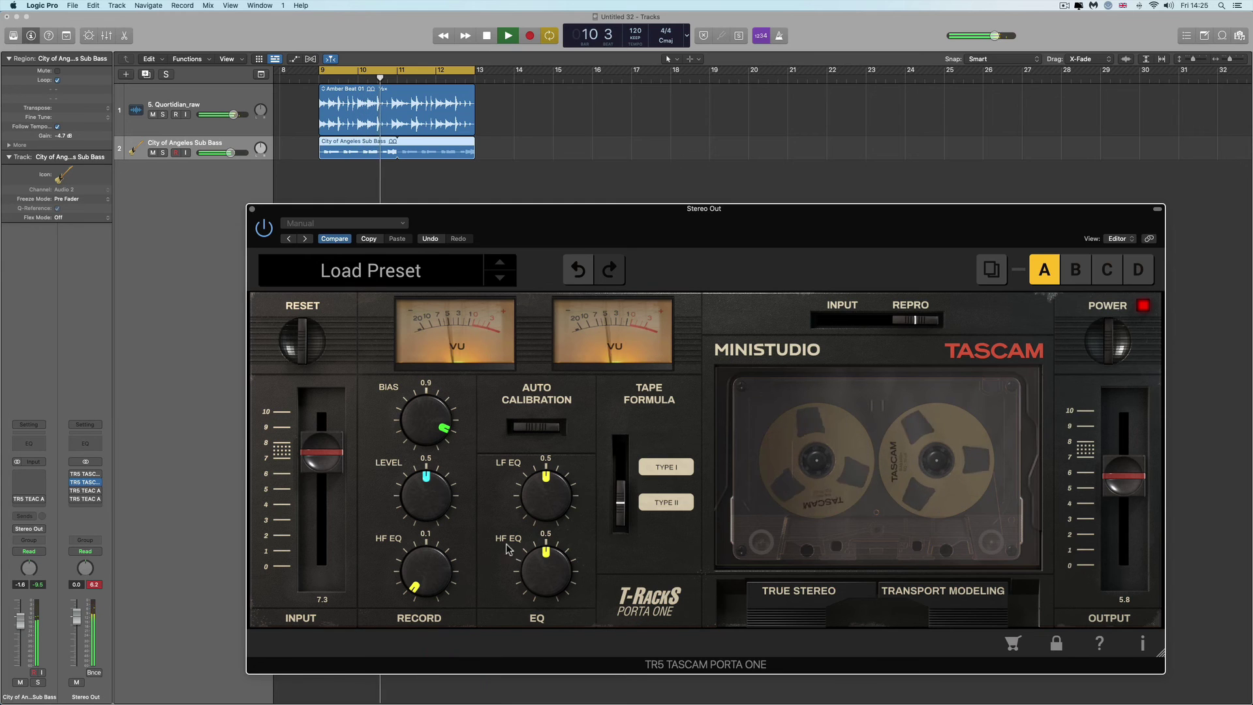
pyautogui.moveTo(539, 502); pyautogui.dragTo(567, 595)
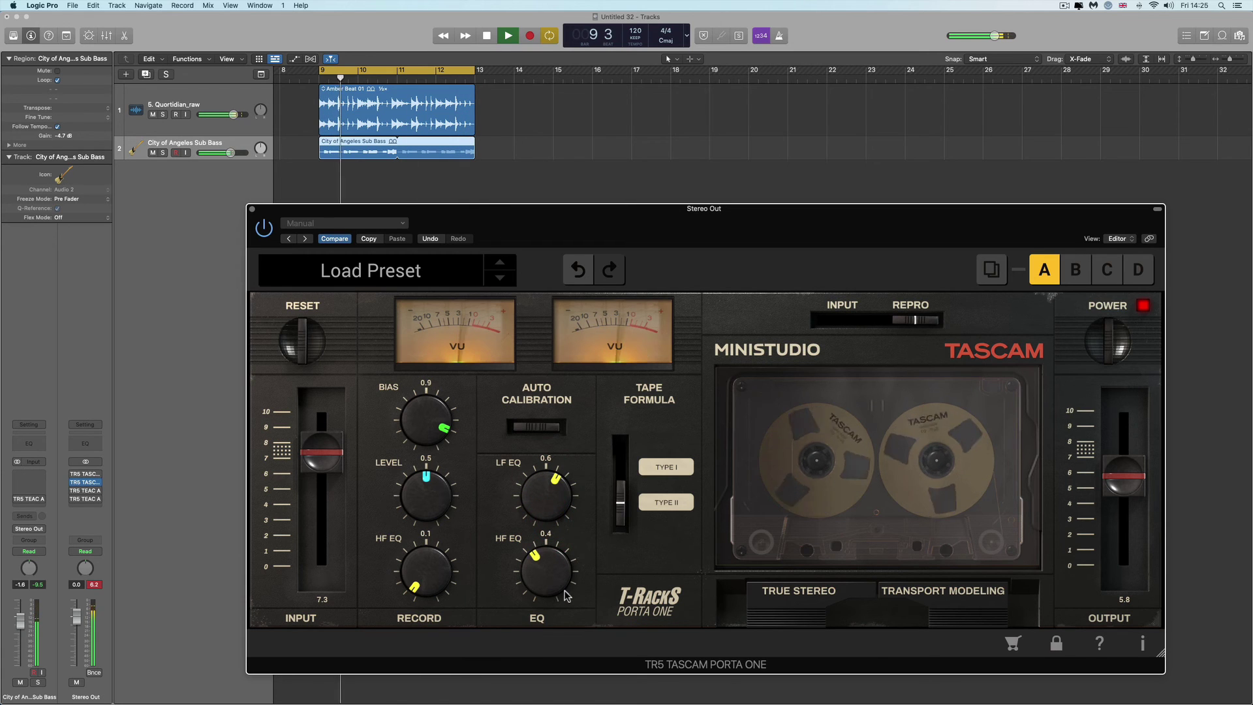
# Lower the input to 5.7, raise the output to 6.5, and compare the adjusted sound with the power off and on.
pyautogui.moveTo(321, 460); pyautogui.dragTo(324, 485)
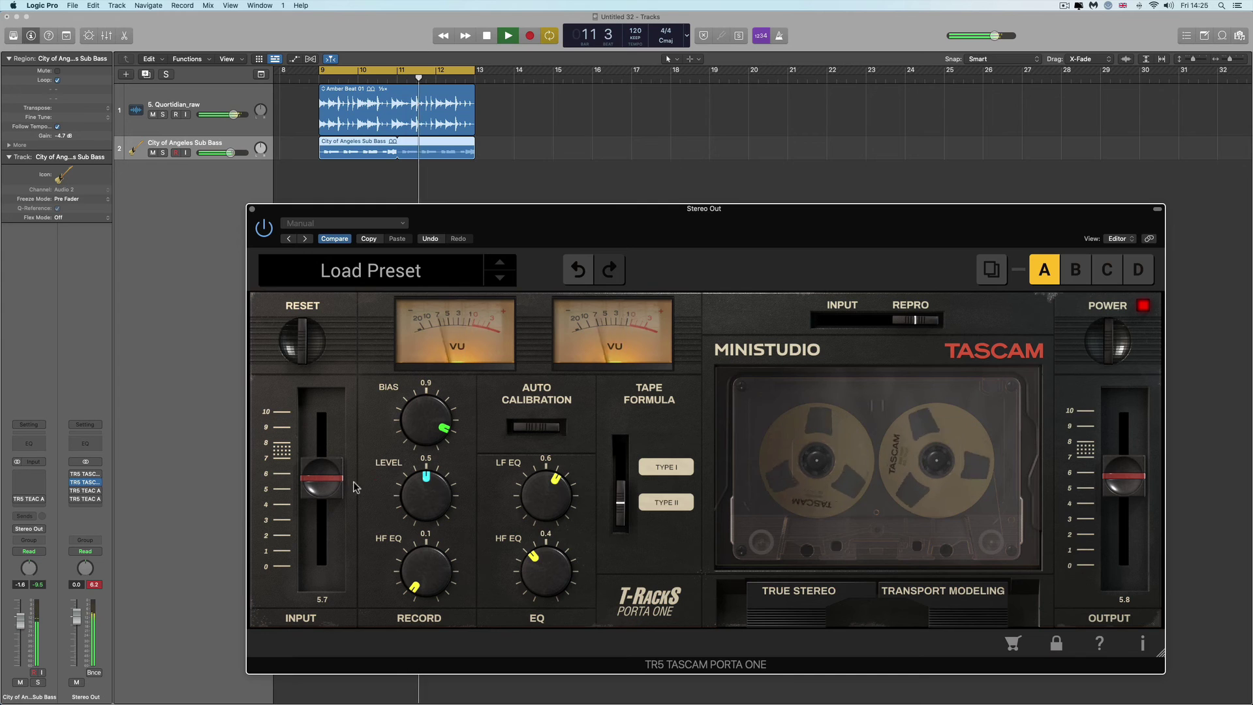
pyautogui.moveTo(1124, 477); pyautogui.dragTo(1127, 470)
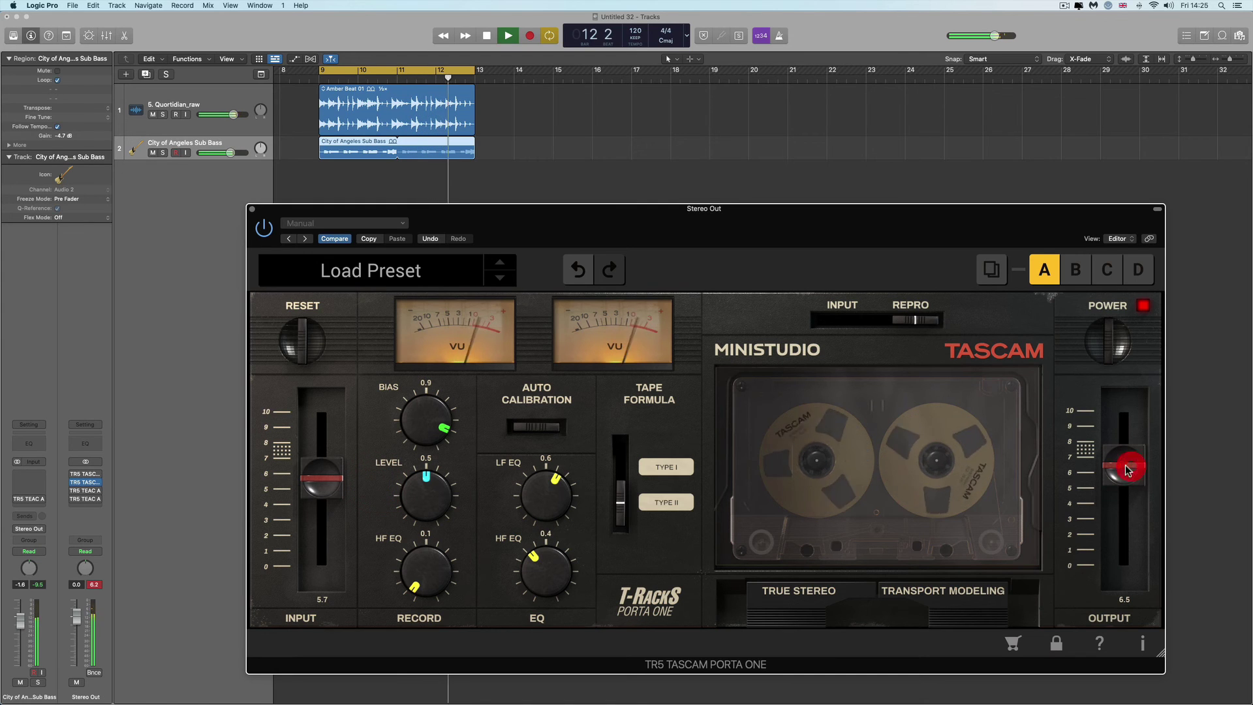
pyautogui.click(1111, 345)
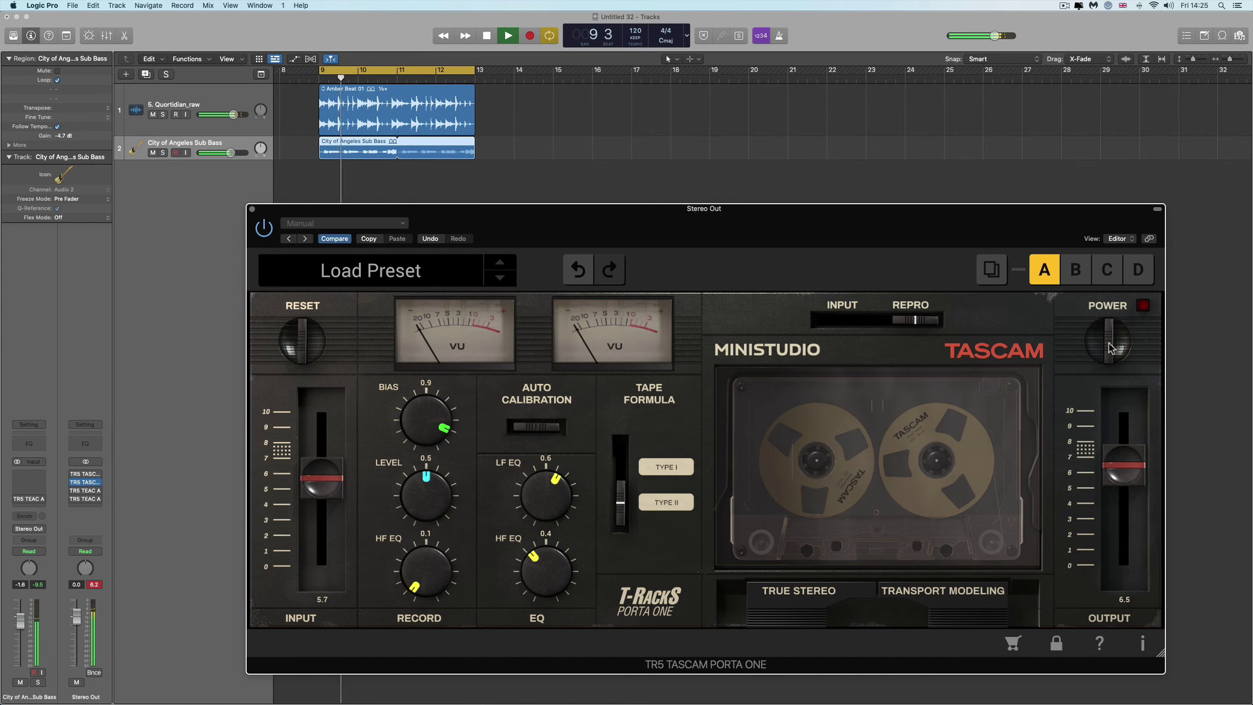
pyautogui.click(1111, 346)
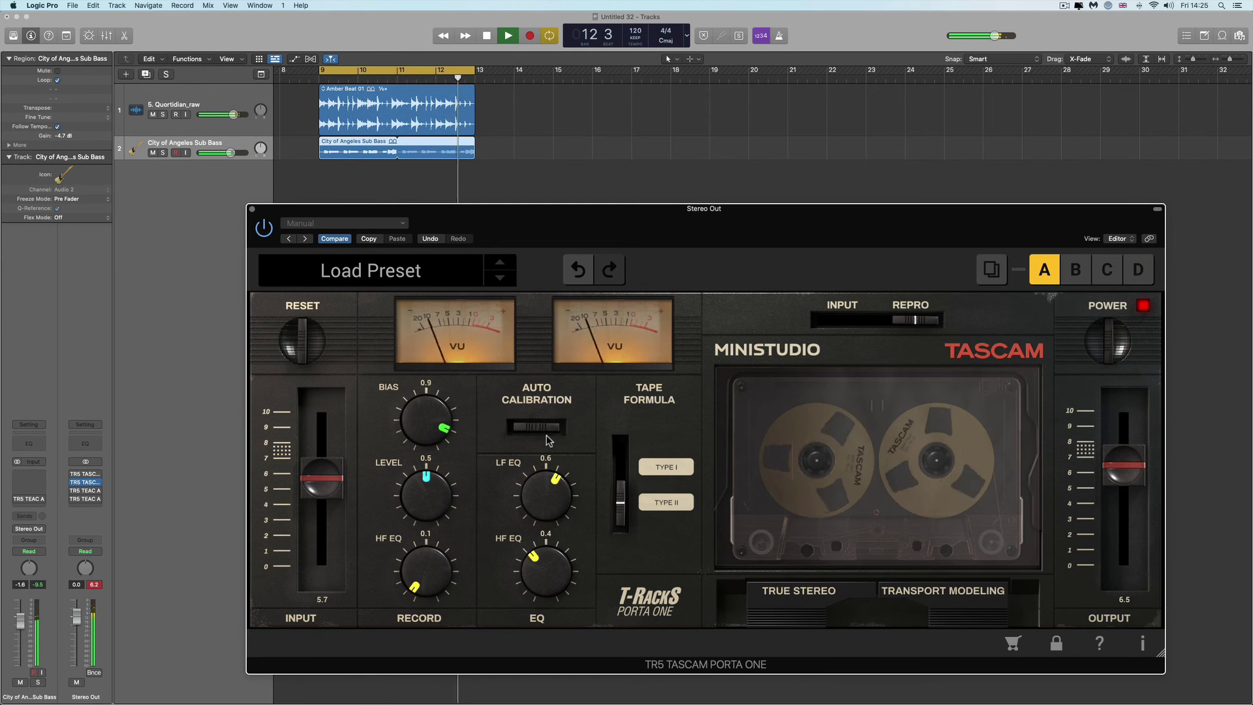
# Return the record and EQ knobs to 0.5, and set the input to 9.1 and the output to 4.9.
pyautogui.click(302, 339)
pyautogui.moveTo(332, 486); pyautogui.dragTo(329, 411)
pyautogui.moveTo(1125, 464)
pyautogui.mouseDown()
pyautogui.moveTo(1129, 514)
pyautogui.moveTo(1126, 485)
pyautogui.mouseUp()
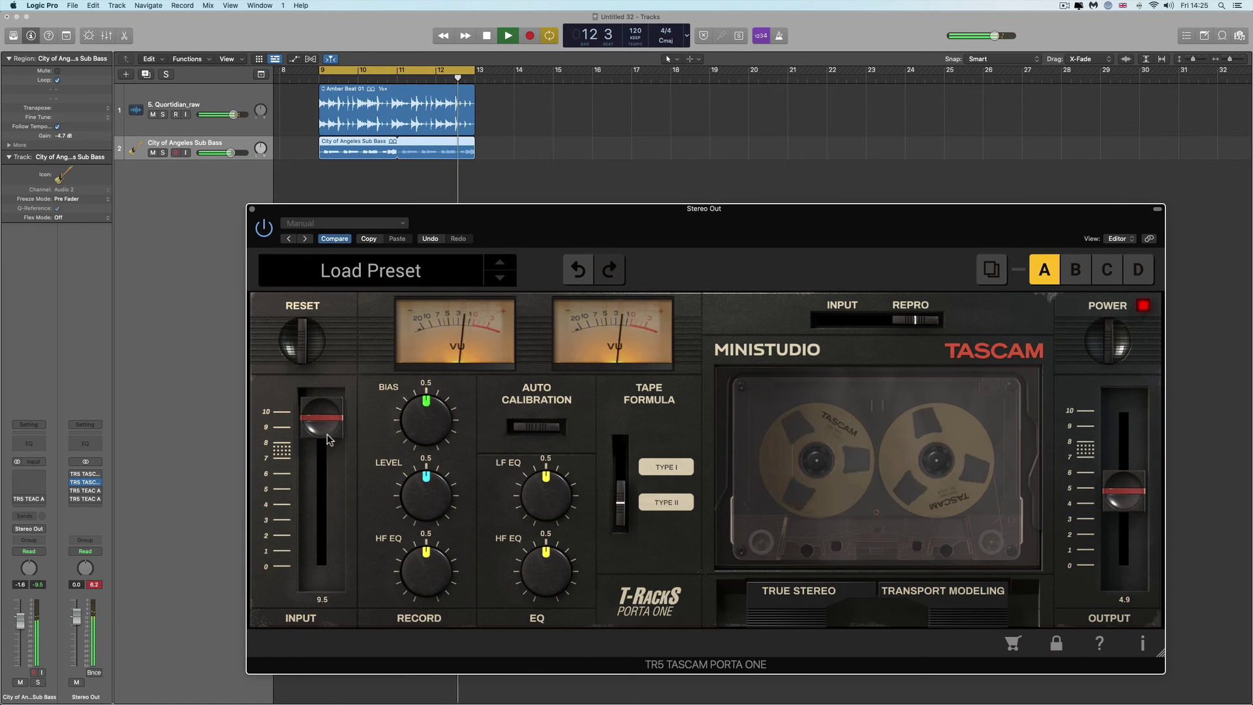
pyautogui.moveTo(326, 429); pyautogui.dragTo(327, 439)
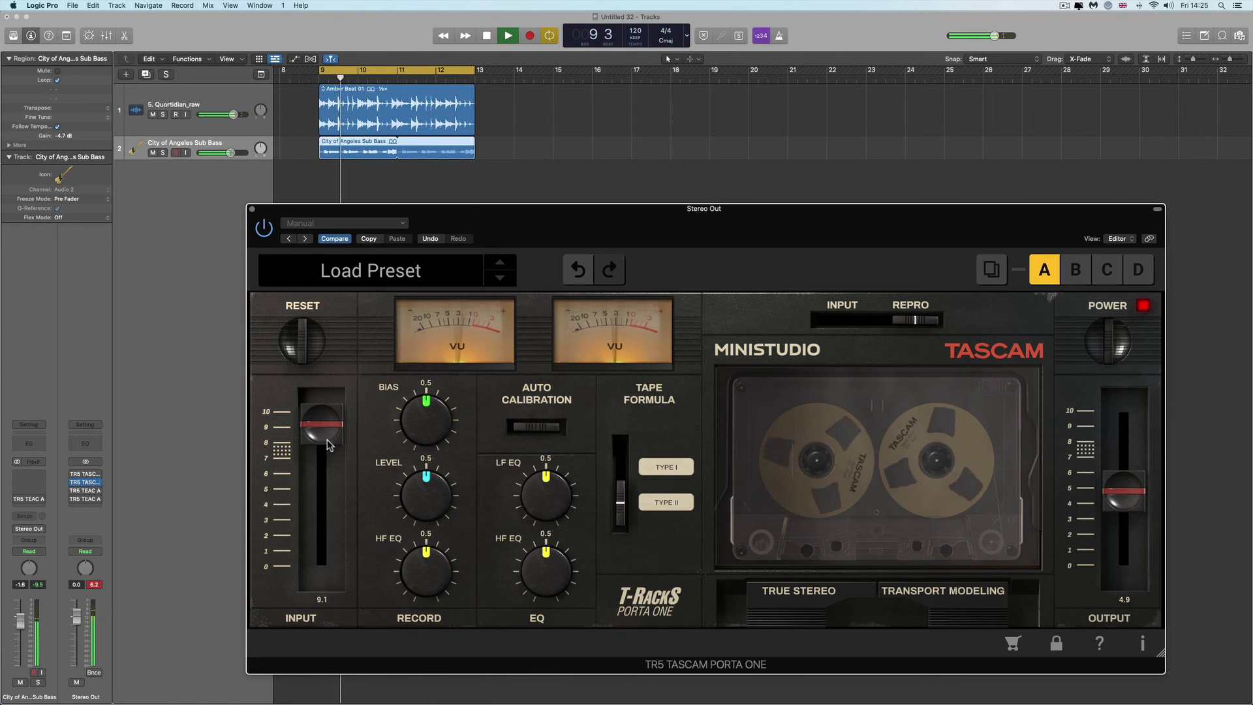
# Compare the driven Type II sound with the power off and on, and raise the output to 5.1.
pyautogui.click(1108, 348)
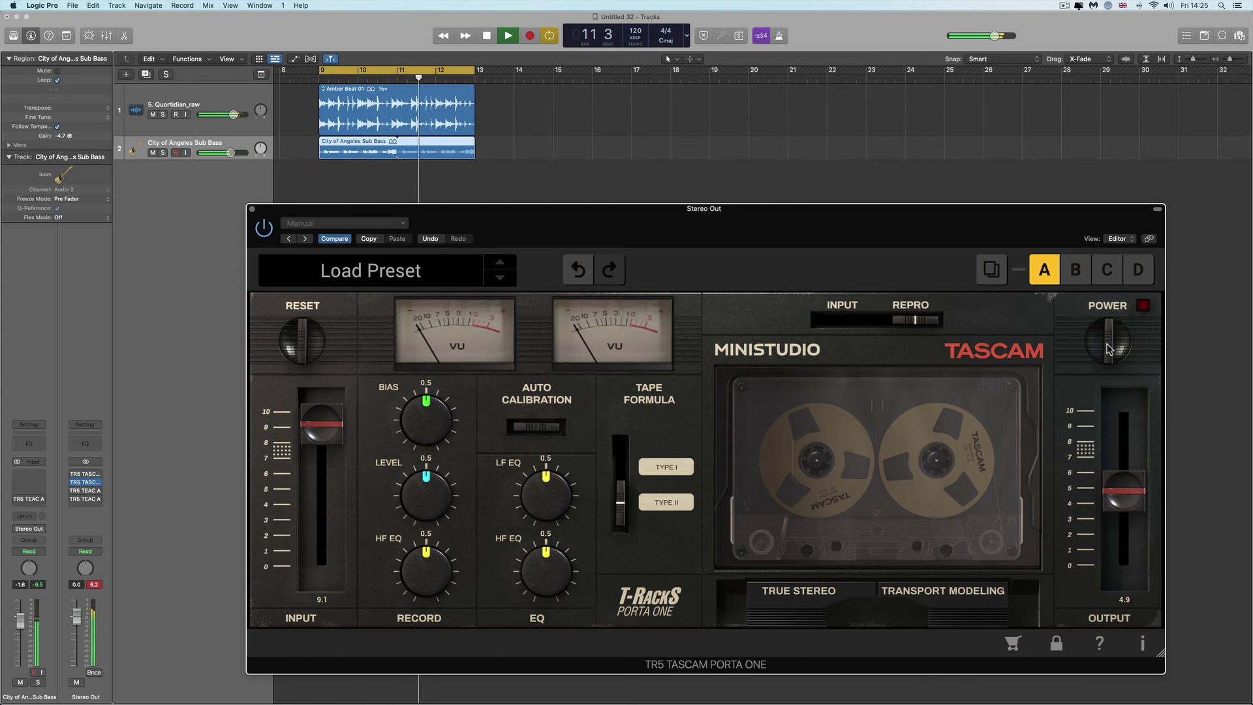
pyautogui.click(1108, 348)
pyautogui.moveTo(1123, 491); pyautogui.dragTo(1122, 484)
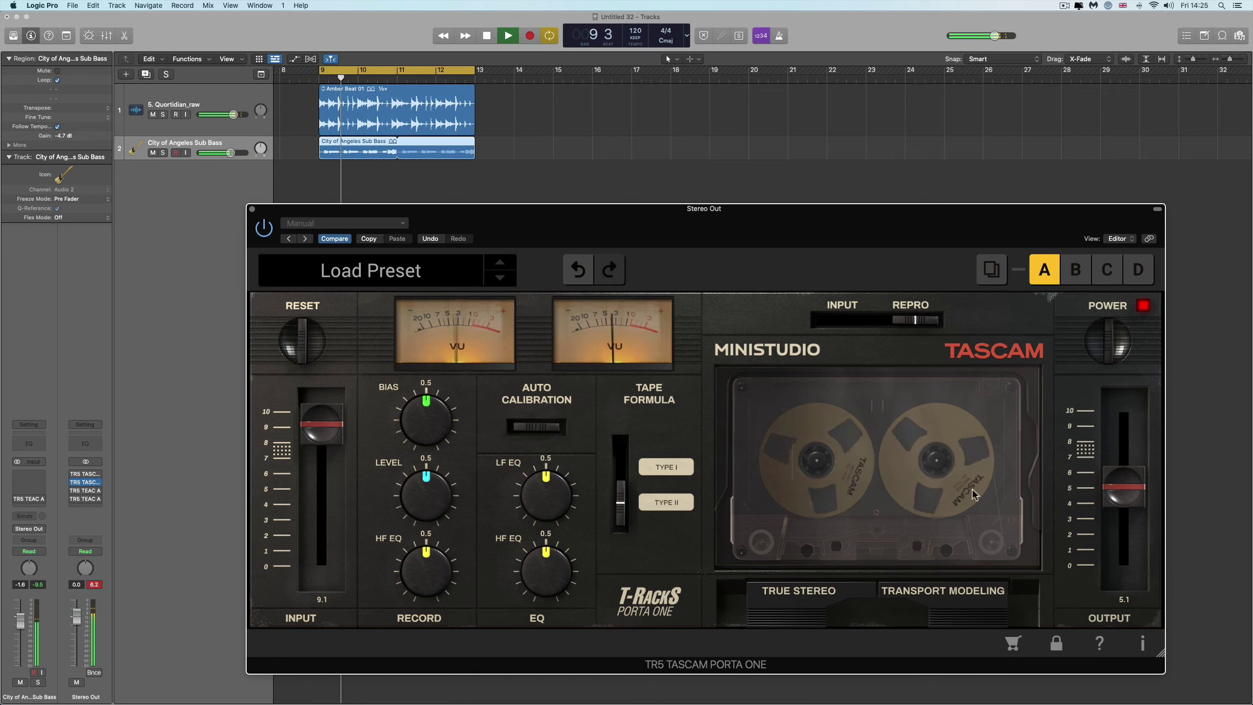
# Mute the City of Angeles Sub Bass track, replay the loop with drums only, and raise the PORTA ONE input to 9.5.
pyautogui.press('space')
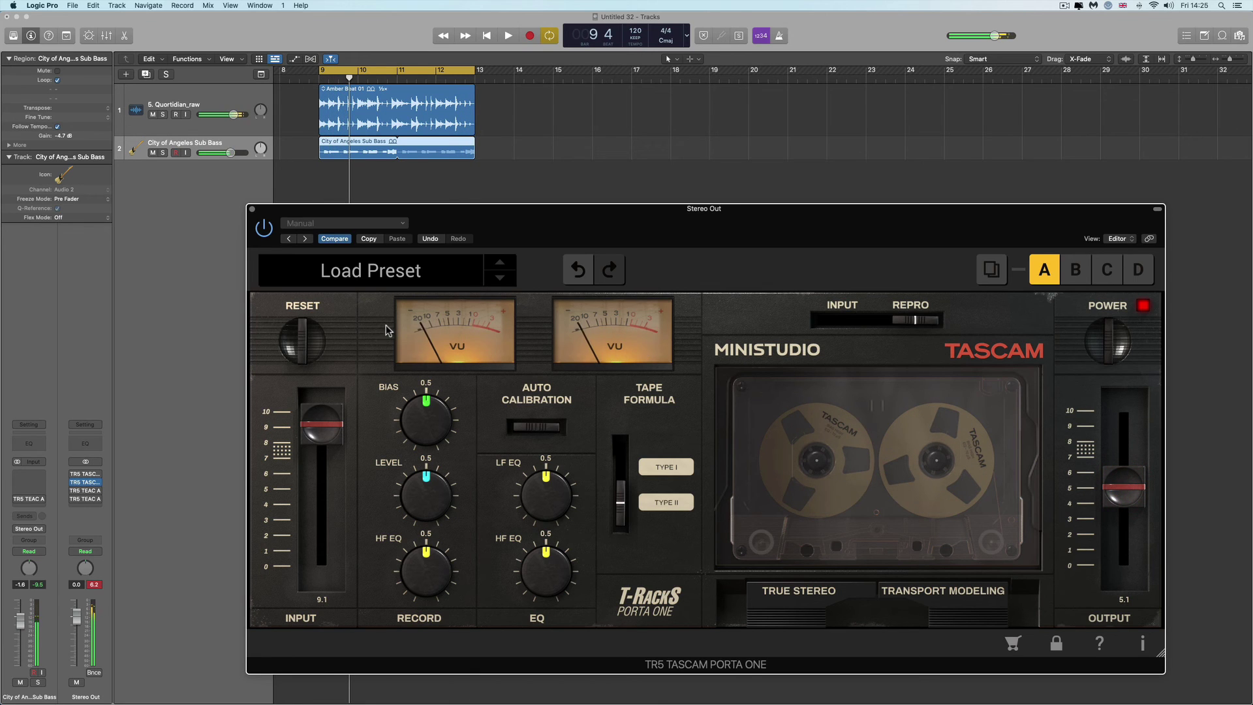
pyautogui.click(161, 154)
pyautogui.press('space')
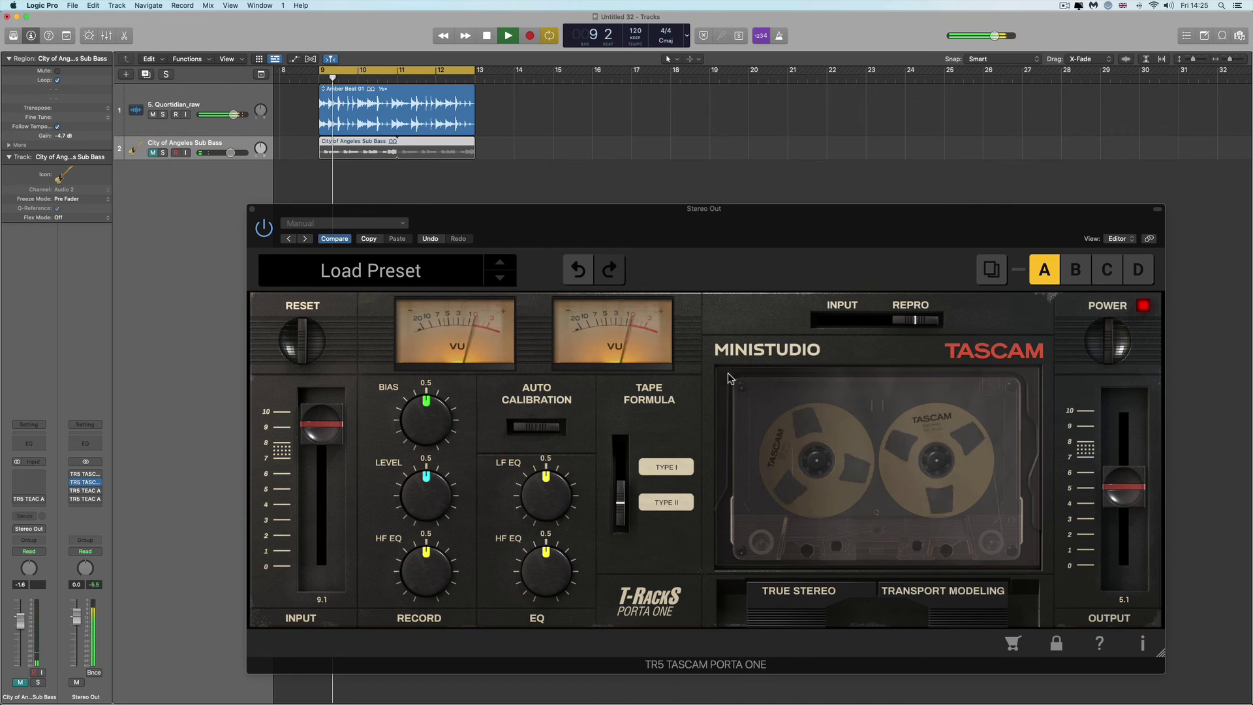
pyautogui.click(473, 457)
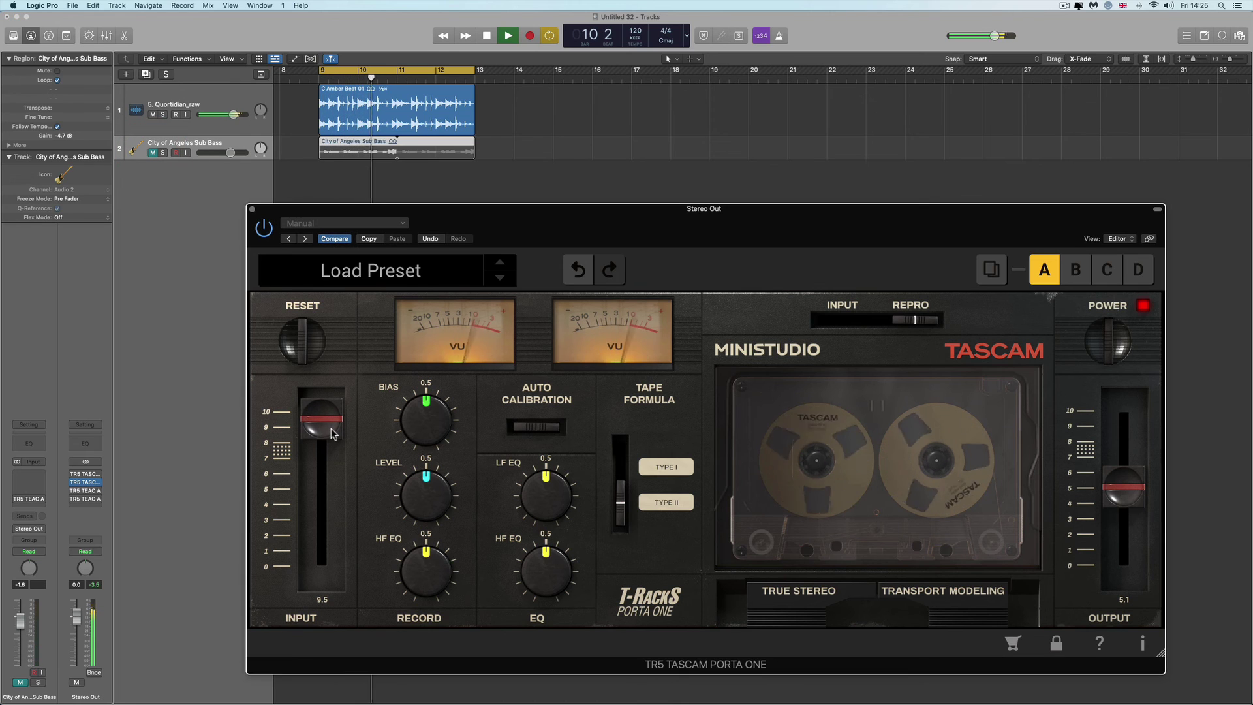
# Lower the bias to 0.1 and the EQ section's HF EQ to 0.2, and raise the output to 6.0.
pyautogui.moveTo(473, 457); pyautogui.dragTo(476, 520)
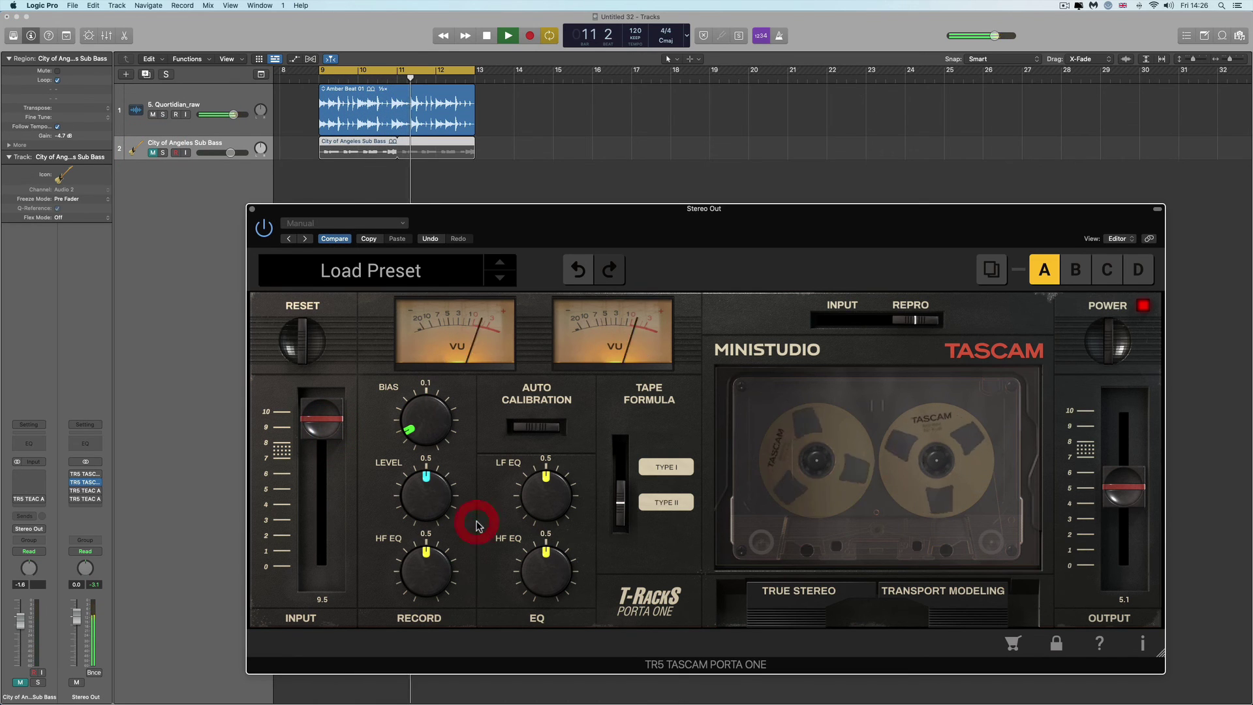
pyautogui.moveTo(545, 569); pyautogui.dragTo(559, 630)
pyautogui.moveTo(1121, 495); pyautogui.dragTo(1121, 477)
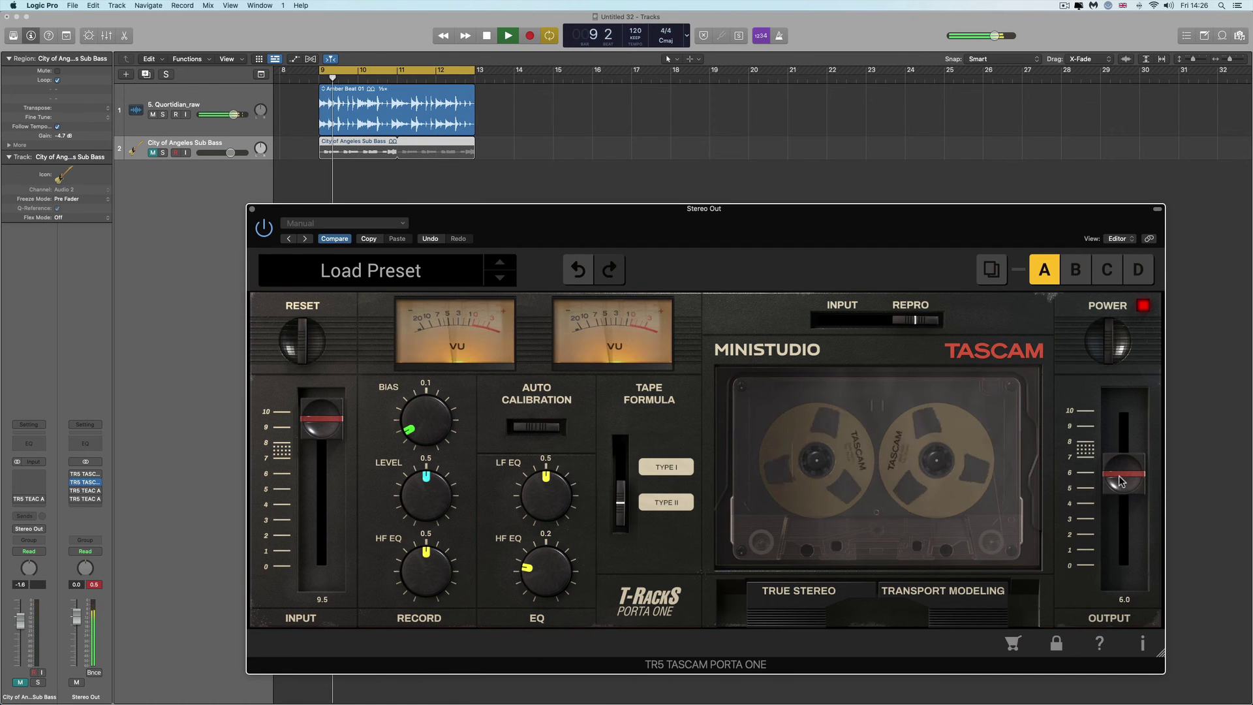
# Set the record HF EQ to 0.1, the EQ section's HF EQ to 0.6 and the output to 6.3, and compare with the power off and on.
pyautogui.moveTo(472, 608); pyautogui.dragTo(483, 681)
pyautogui.moveTo(547, 569); pyautogui.dragTo(542, 490)
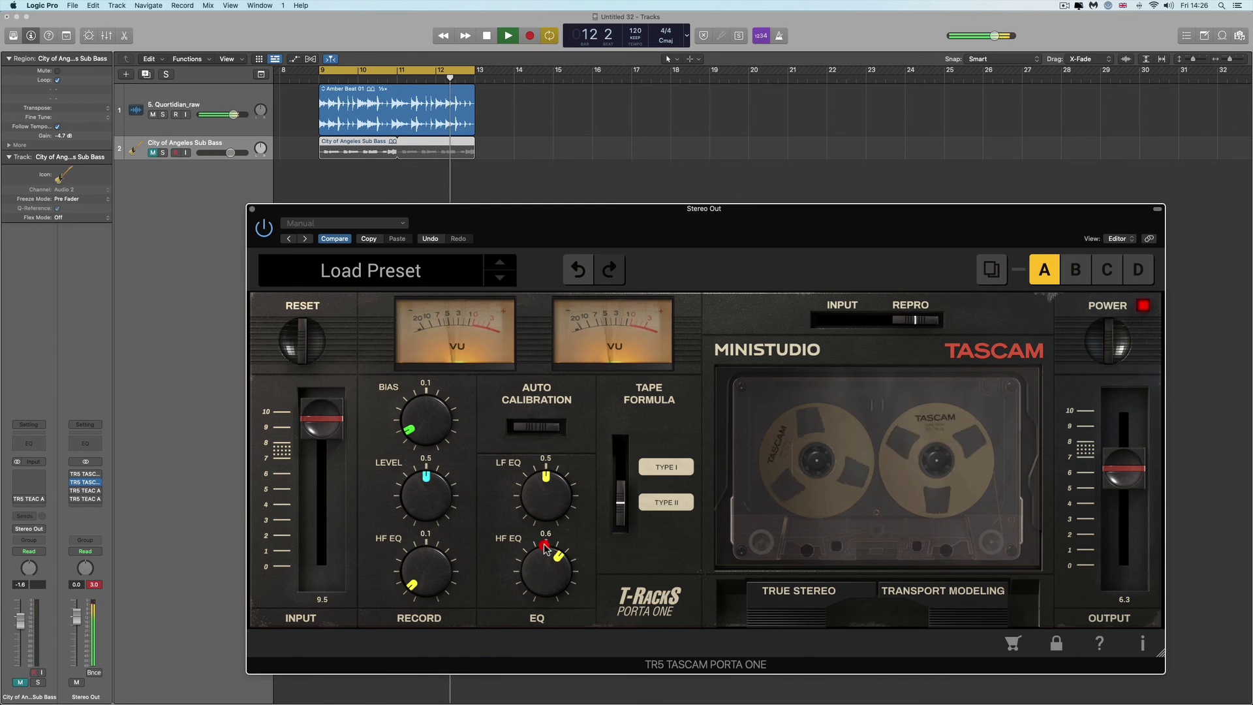
pyautogui.moveTo(545, 567); pyautogui.dragTo(543, 555)
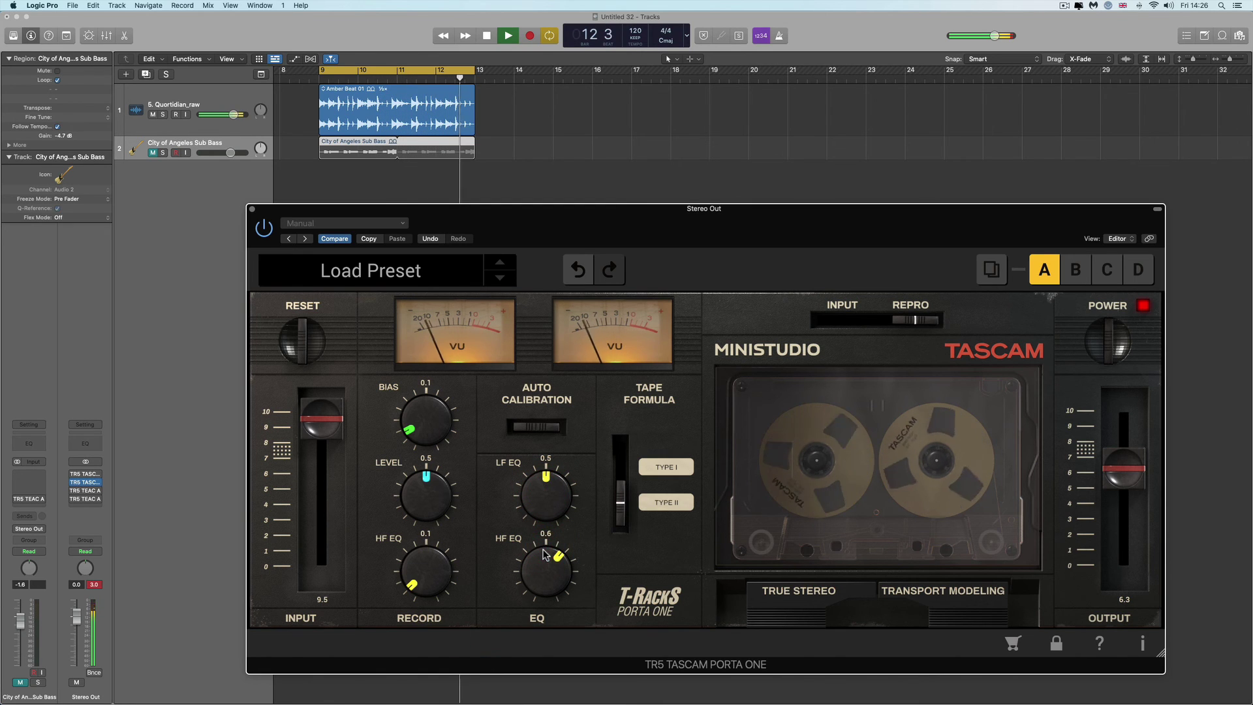
pyautogui.click(1108, 345)
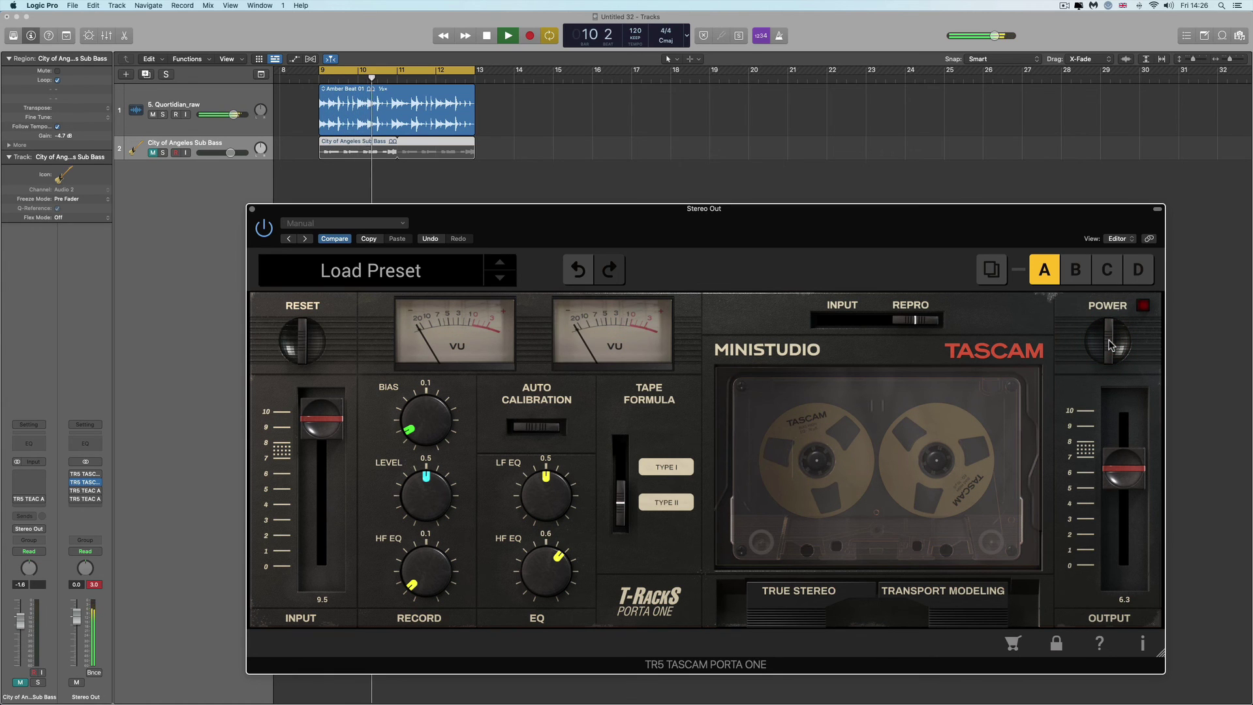
pyautogui.click(1109, 345)
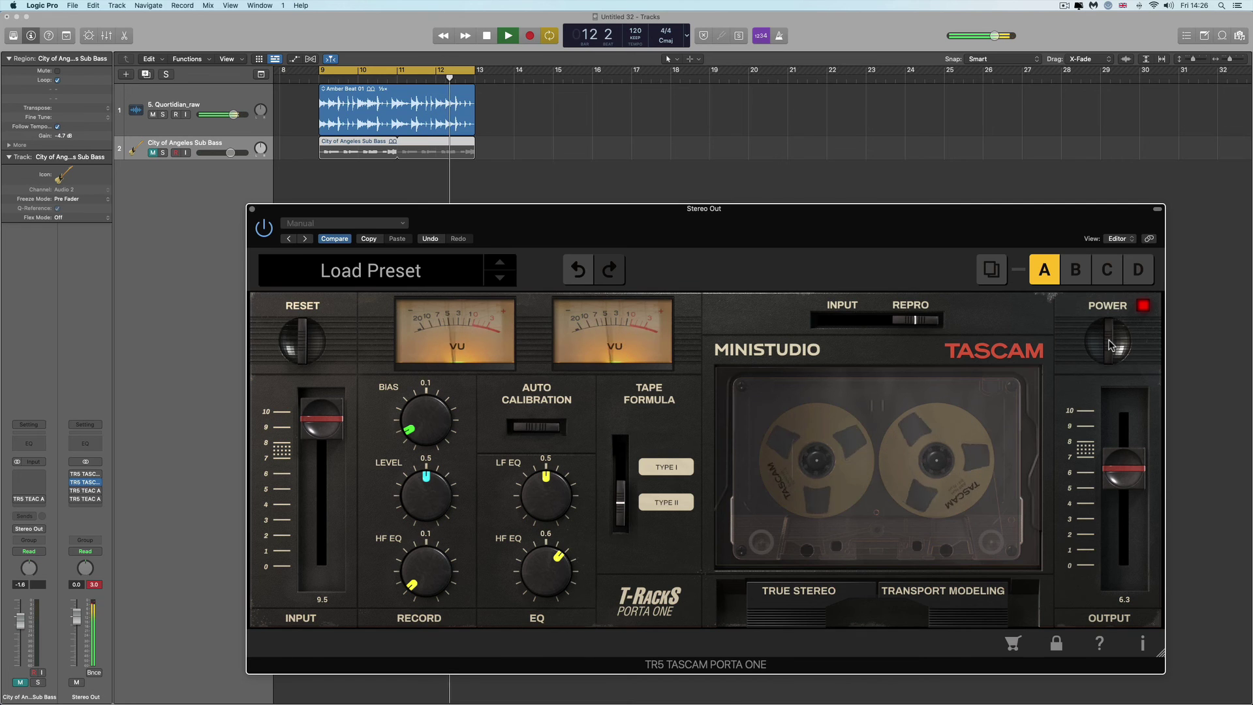
# Raise the record level to 0.6 and lower the output to 4.4 to compensate.
pyautogui.moveTo(440, 491); pyautogui.dragTo(445, 489)
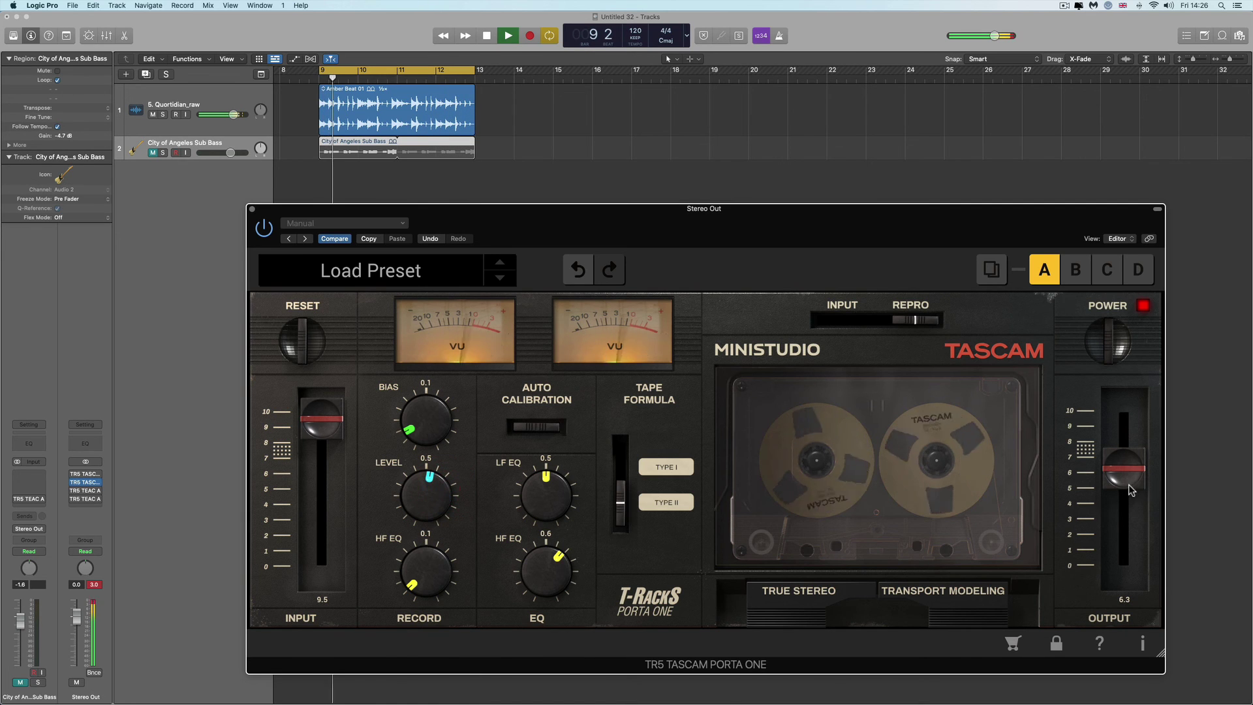
pyautogui.moveTo(1130, 485); pyautogui.dragTo(1131, 503)
pyautogui.moveTo(428, 485); pyautogui.dragTo(428, 476)
pyautogui.moveTo(1138, 503); pyautogui.dragTo(1138, 520)
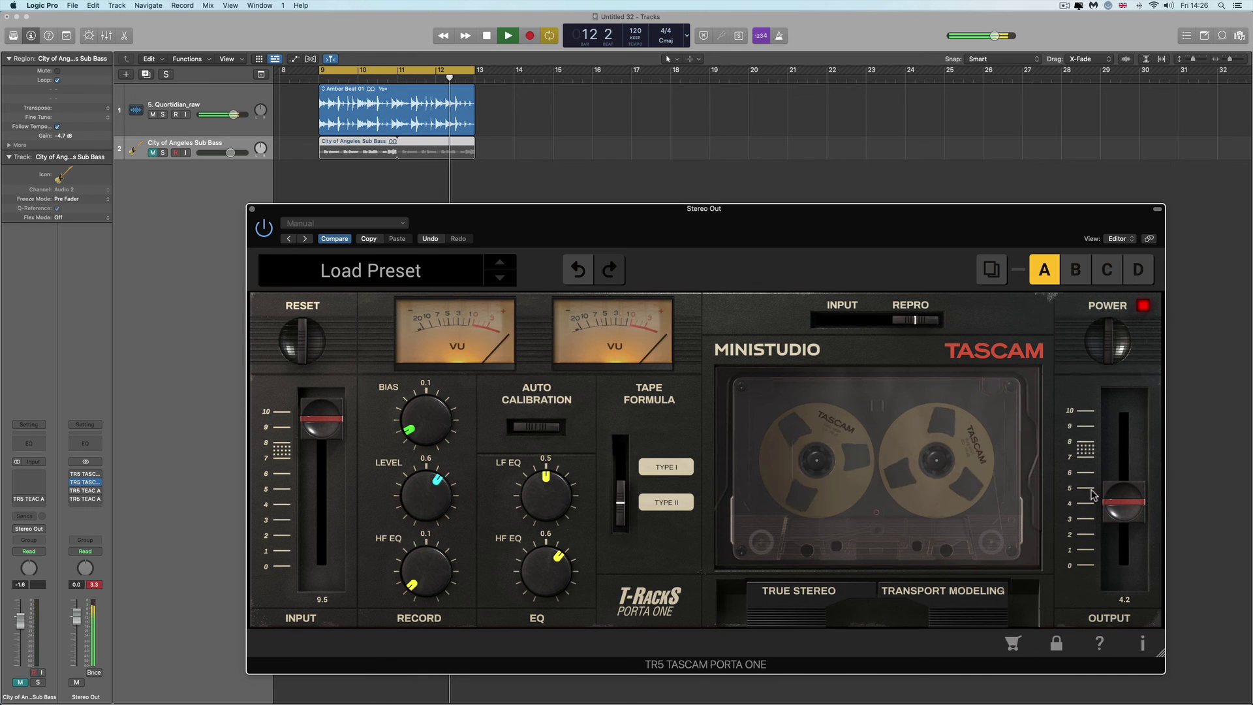
pyautogui.moveTo(1123, 501); pyautogui.dragTo(1122, 497)
# Compare the higher record level sound with the power off and on.
pyautogui.click(1111, 344)
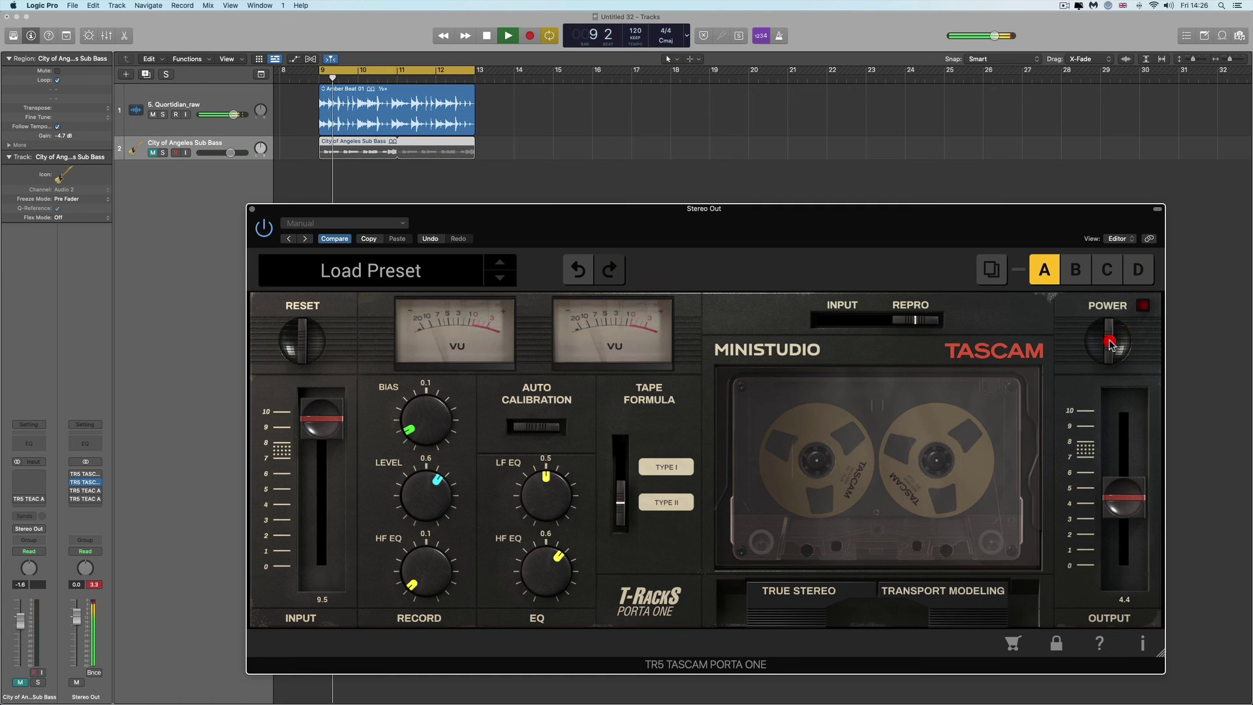
pyautogui.click(1111, 344)
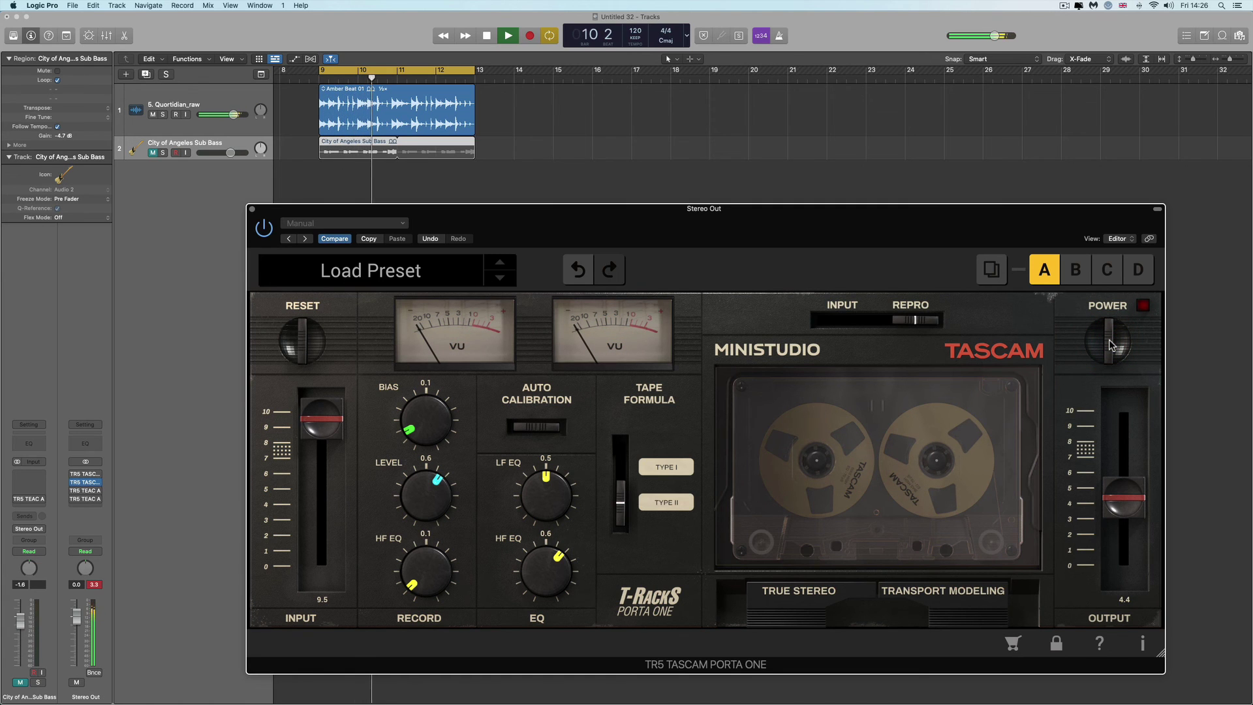
pyautogui.click(1111, 344)
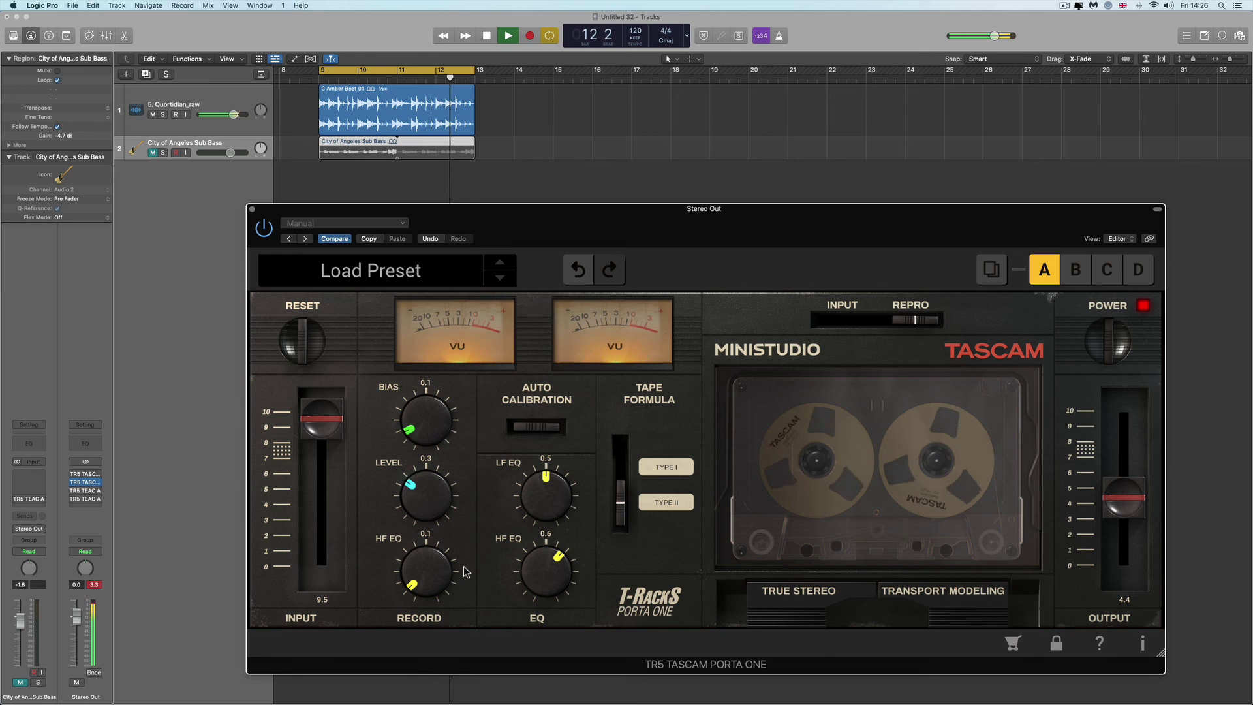
# Set the bias to 0.6, the record level to 0.5 and the output to 5.6, and compare the sound with the power off and on.
pyautogui.click(425, 324)
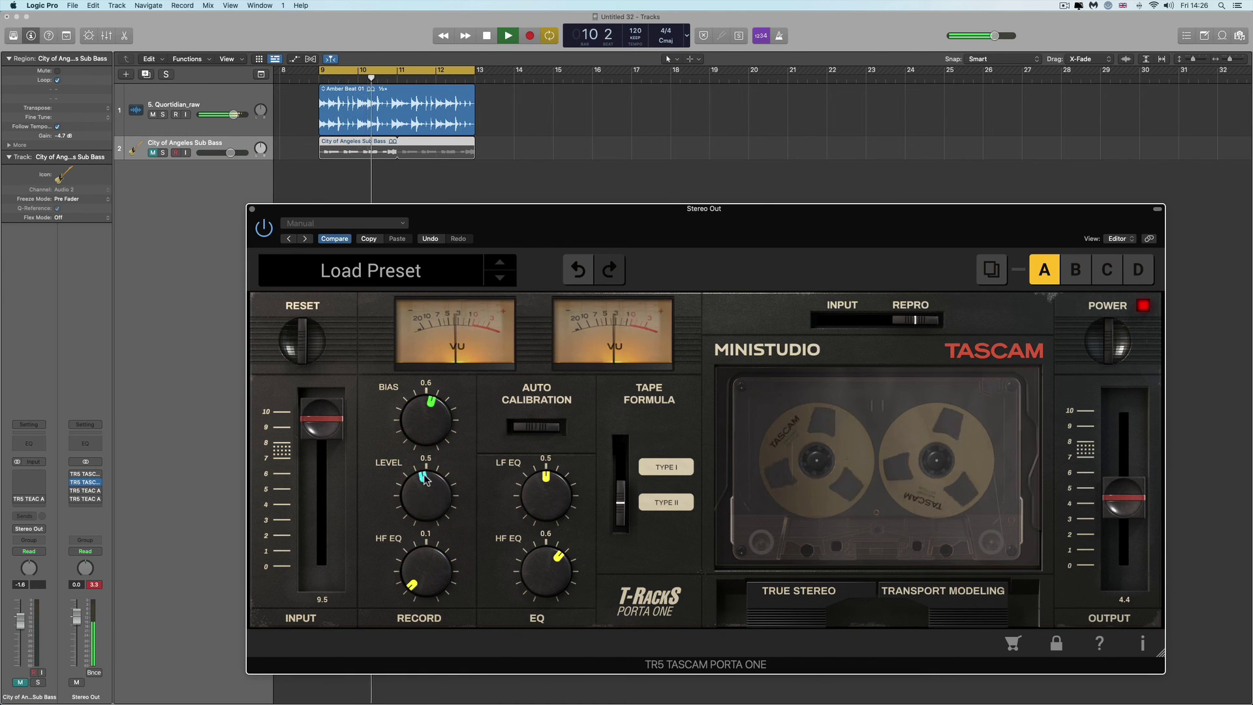
pyautogui.click(428, 482)
pyautogui.click(427, 482)
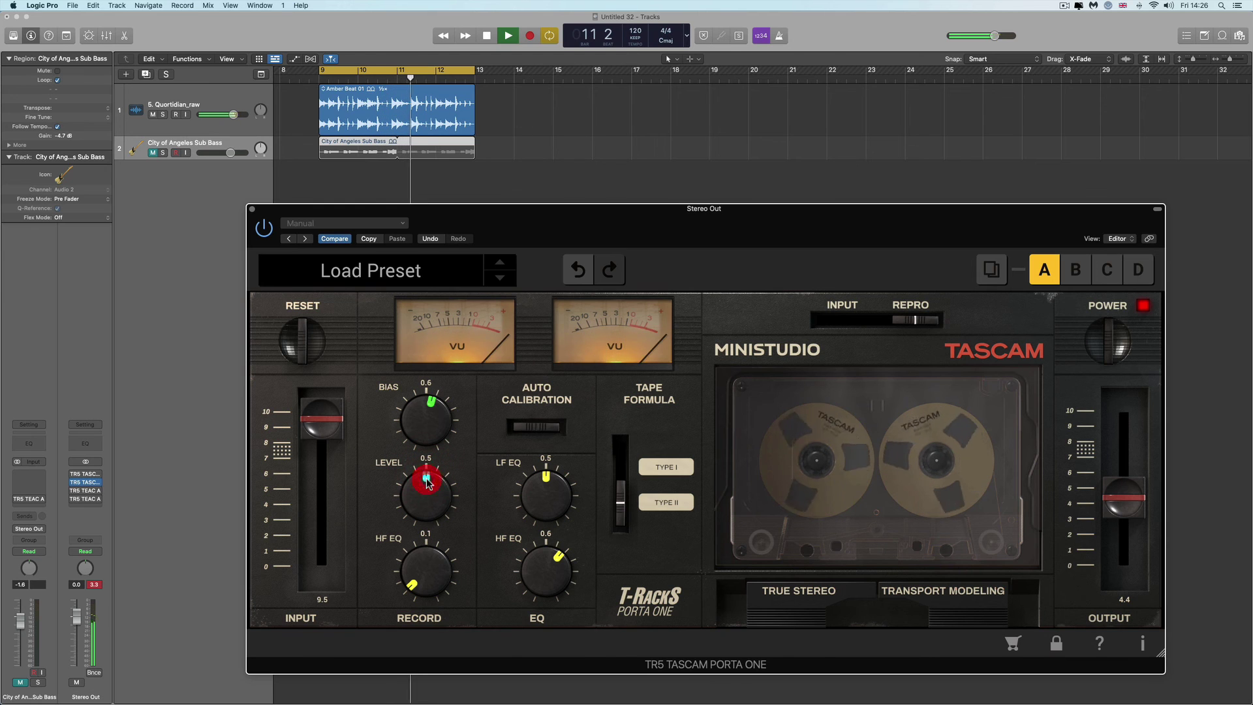
pyautogui.moveTo(1123, 497); pyautogui.dragTo(1125, 478)
pyautogui.click(1123, 476)
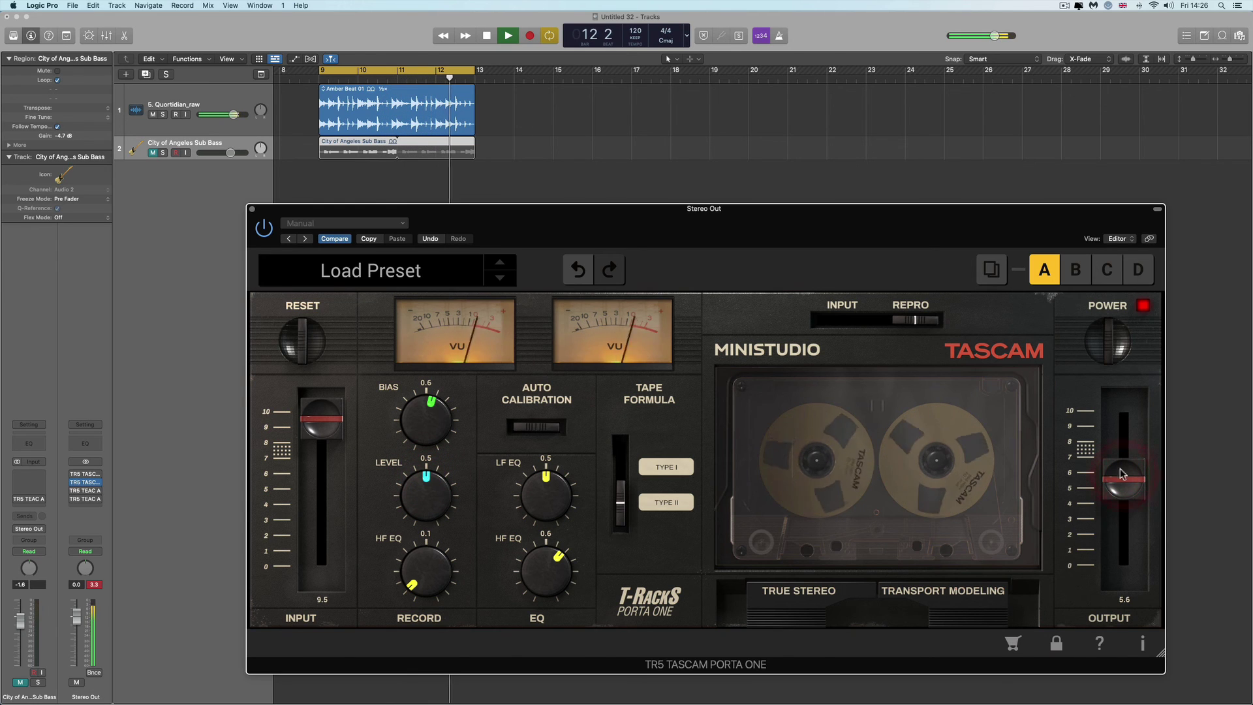
pyautogui.click(1108, 344)
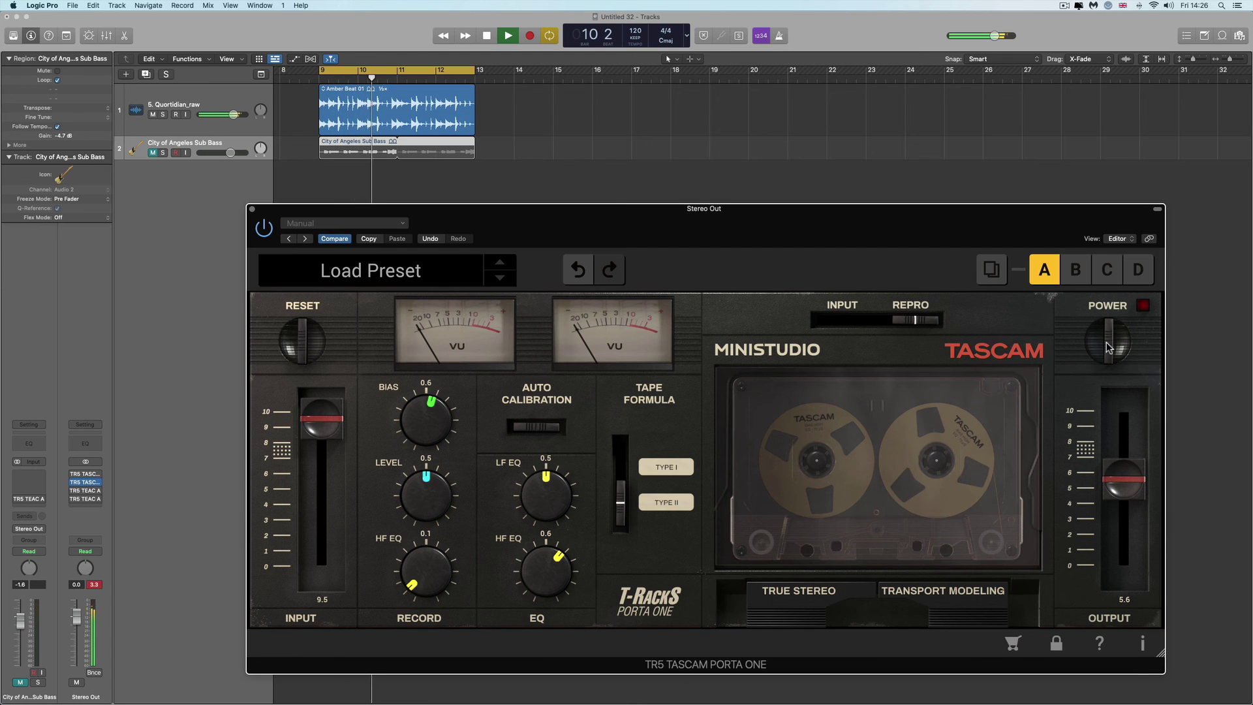
pyautogui.click(1108, 346)
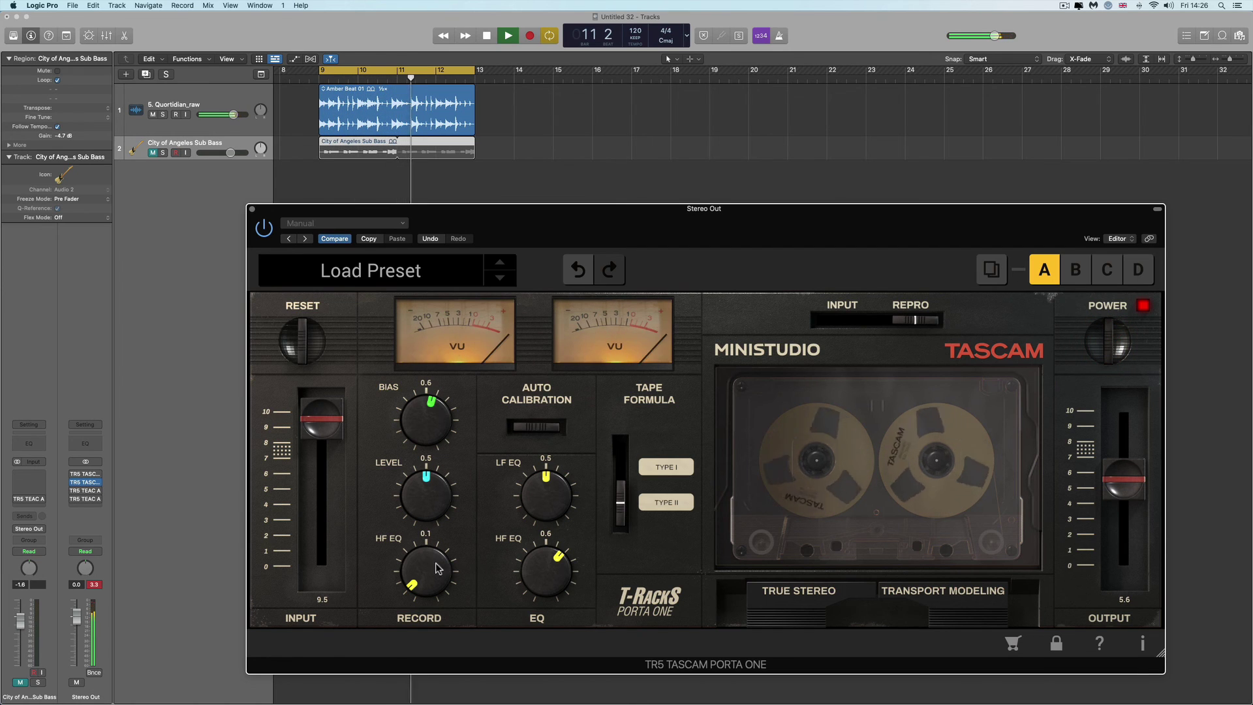
# Raise the record HF EQ to 0.9 and lower the EQ section's HF EQ to 0.1.
pyautogui.moveTo(428, 572); pyautogui.dragTo(407, 405)
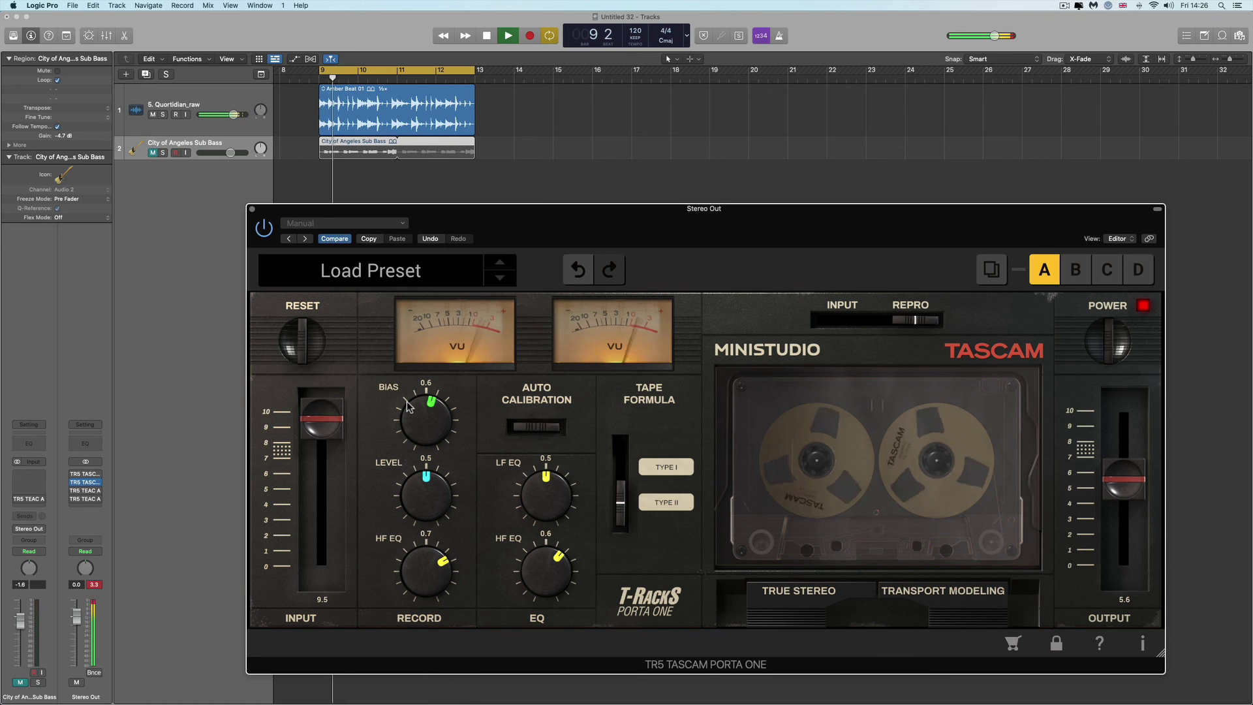
pyautogui.moveTo(546, 572); pyautogui.dragTo(592, 645)
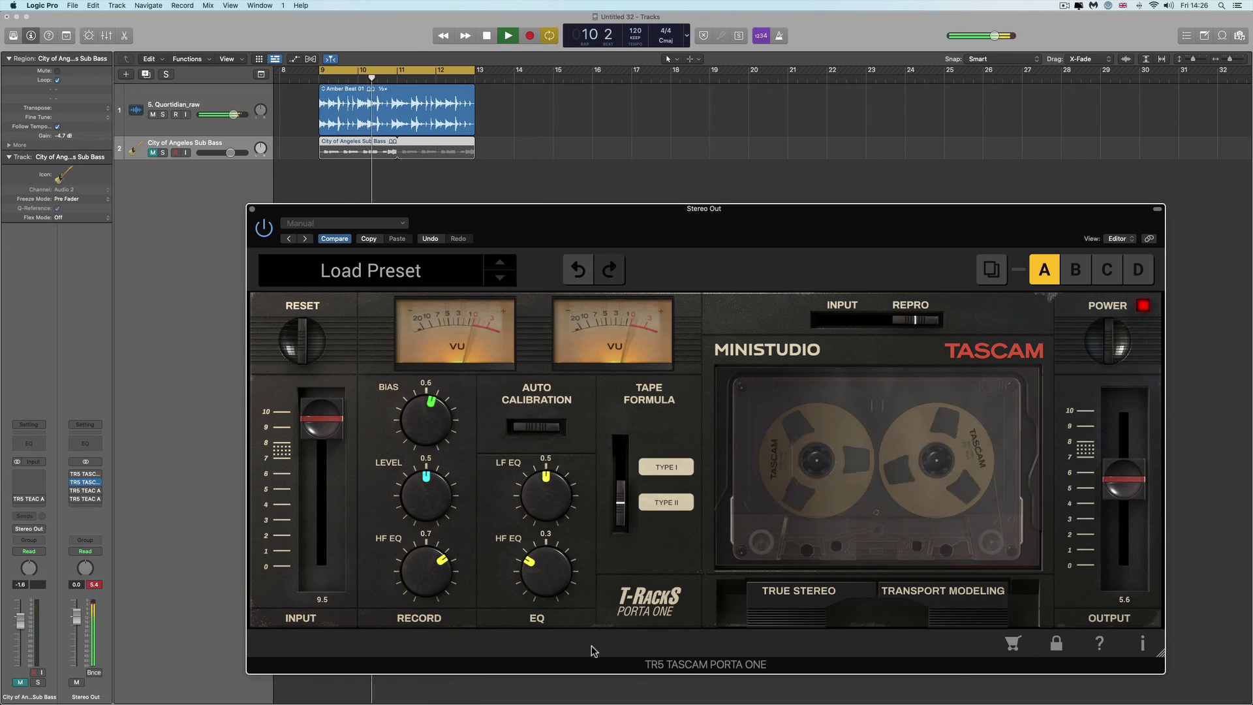
pyautogui.moveTo(425, 571); pyautogui.dragTo(424, 502)
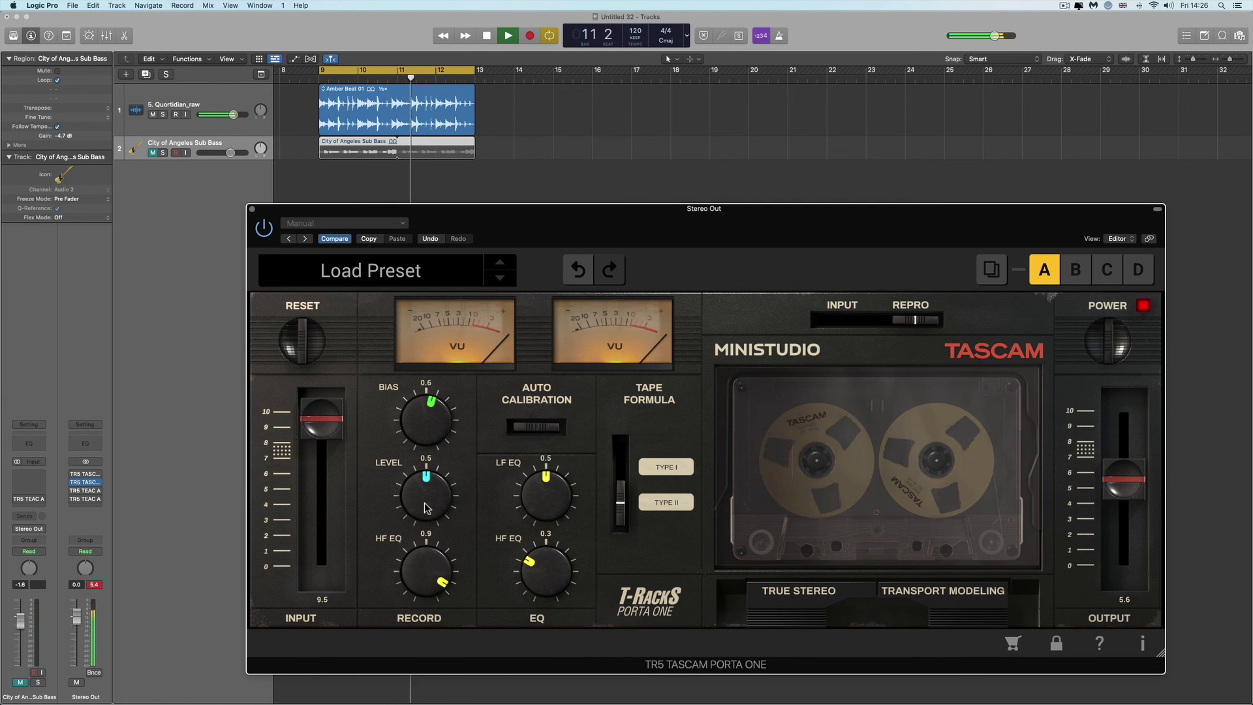
pyautogui.moveTo(515, 558); pyautogui.dragTo(561, 624)
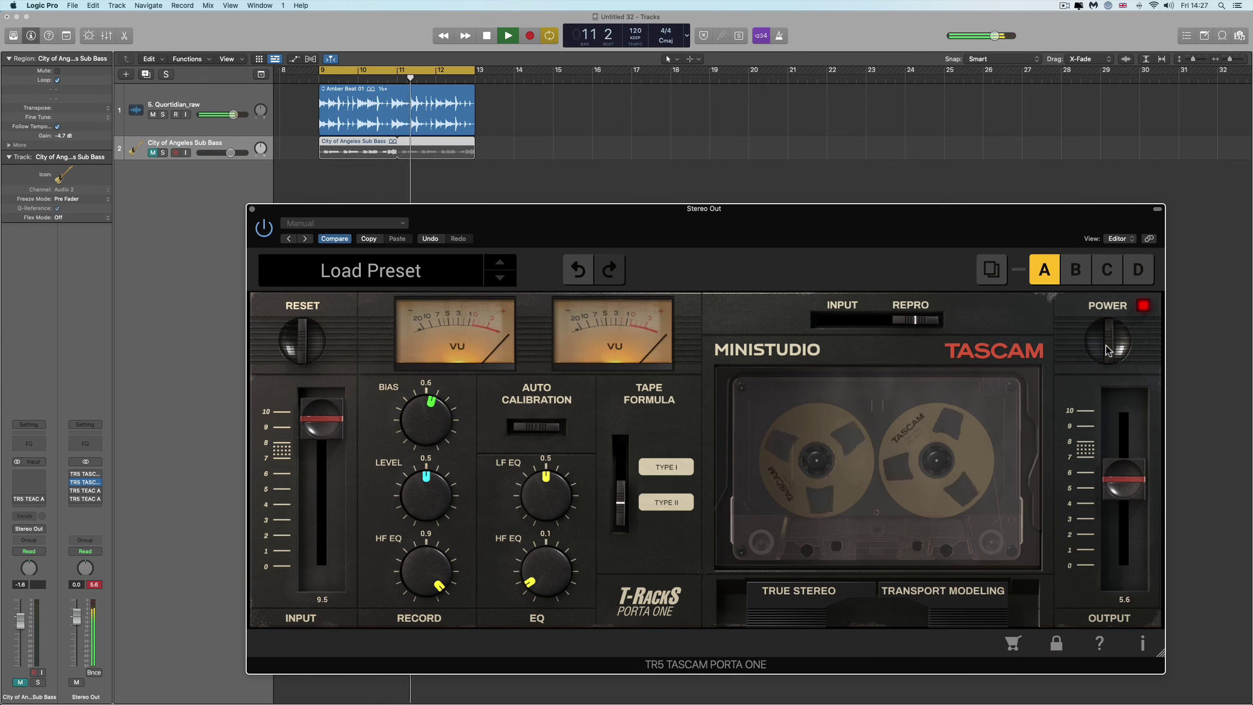
# Set record HF EQ to 0.0 and the EQ section's HF EQ to 0.7, replay with output at 6.2, and compare power off and on.
pyautogui.press('space')
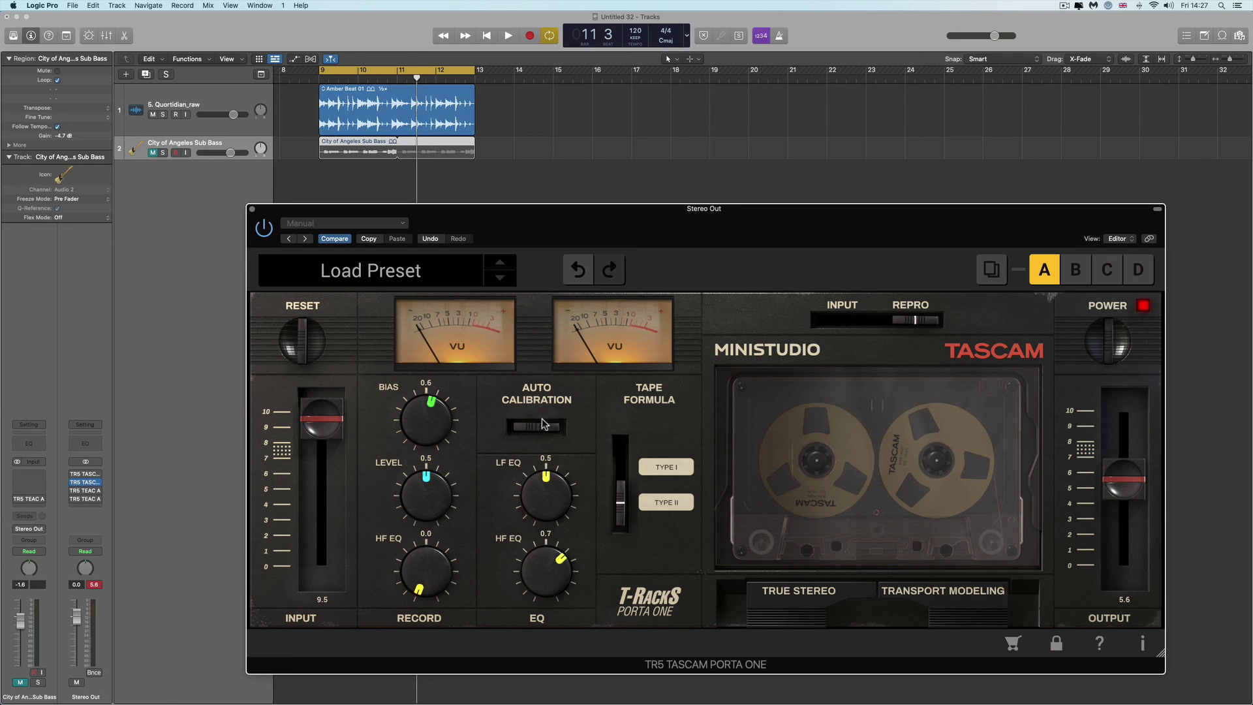
pyautogui.press('space')
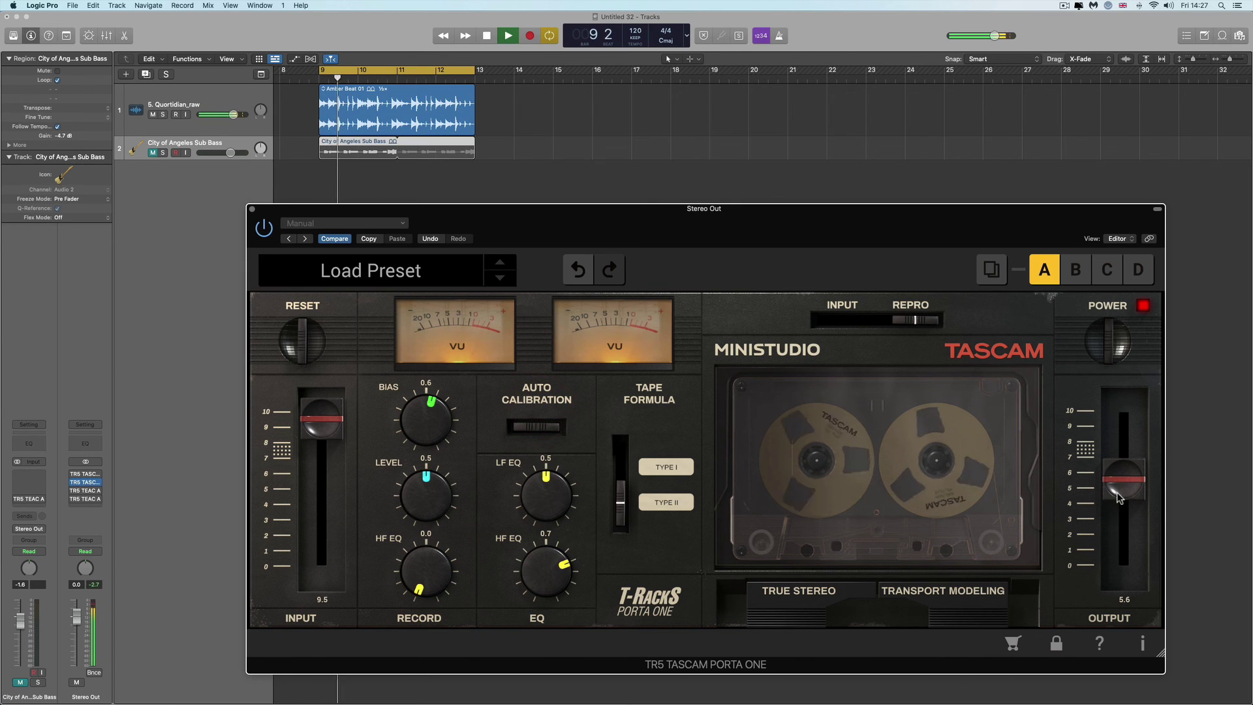
pyautogui.moveTo(1124, 494); pyautogui.dragTo(1124, 484)
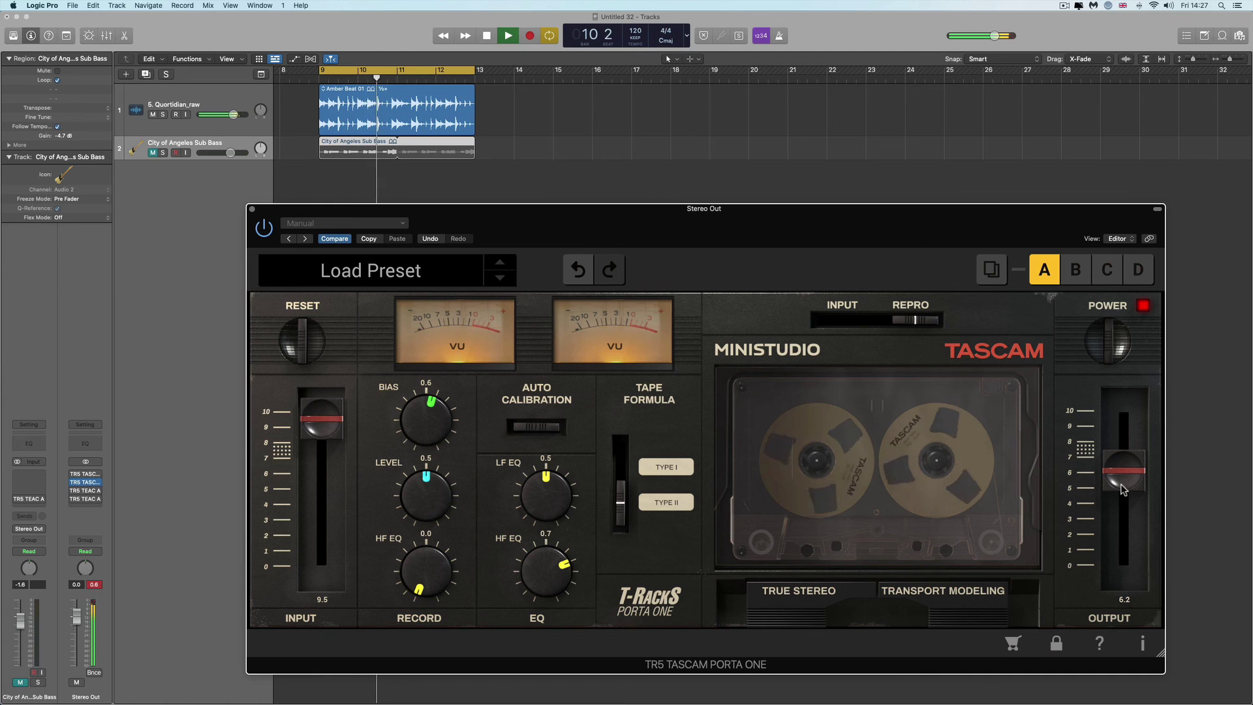
pyautogui.click(1109, 344)
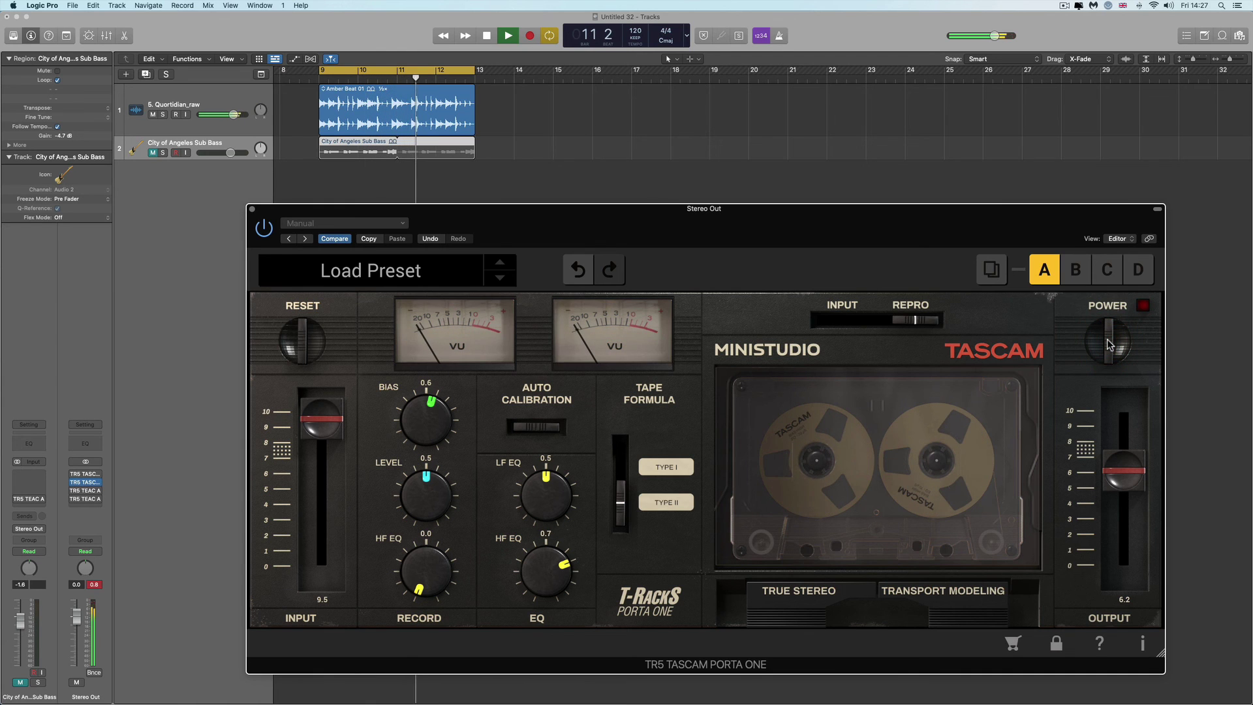
pyautogui.click(1107, 339)
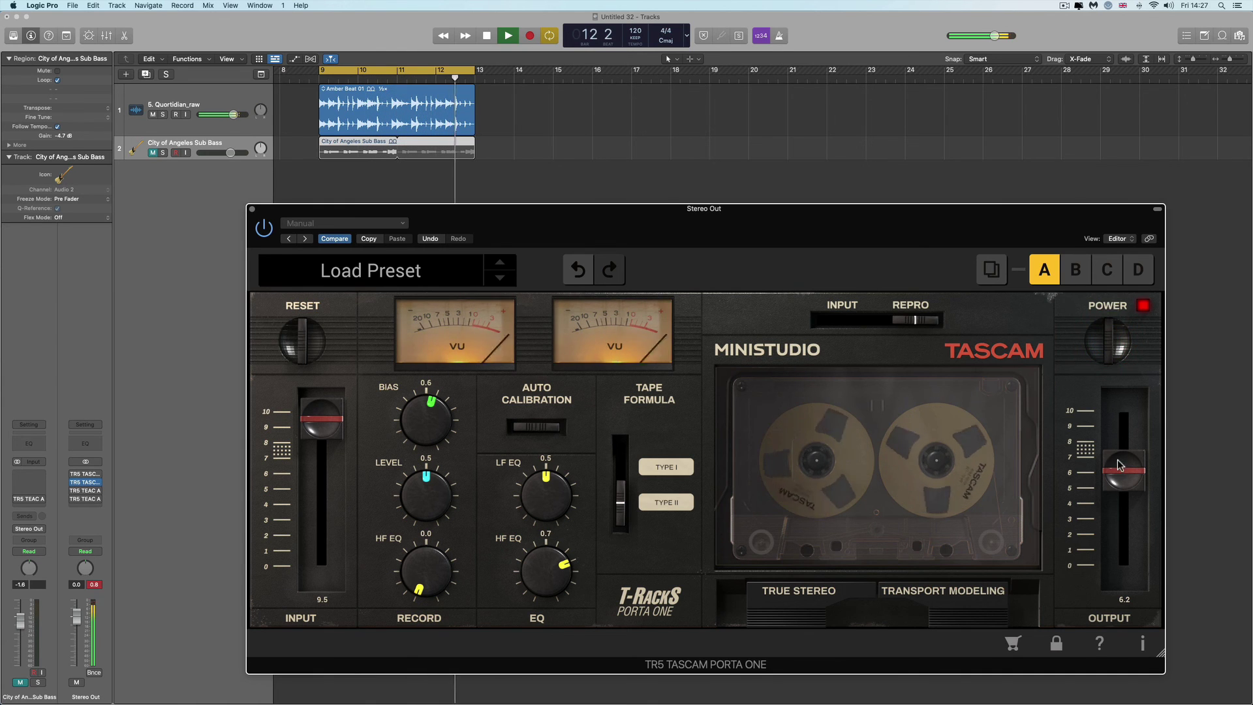
# Lower the output to 5.7, switch the tape formula to Type I, and replay the loop.
pyautogui.moveTo(1118, 460); pyautogui.dragTo(1119, 468)
pyautogui.press('space')
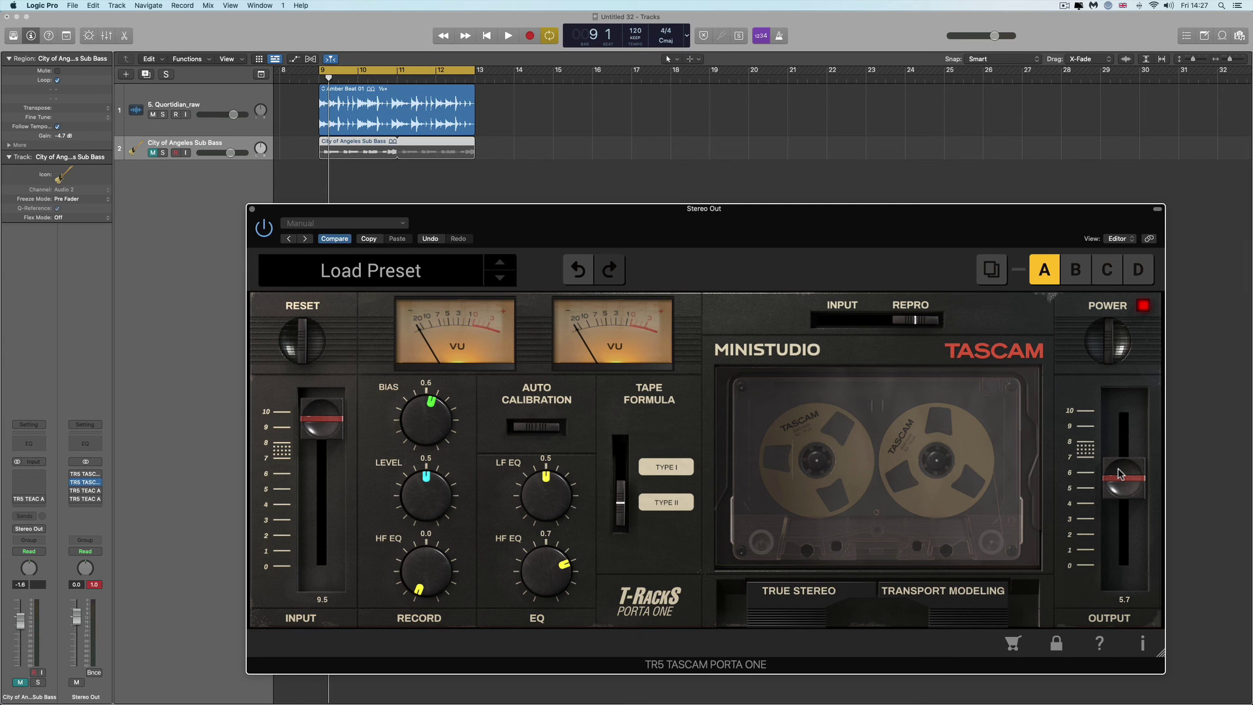
pyautogui.click(620, 473)
pyautogui.press('space')
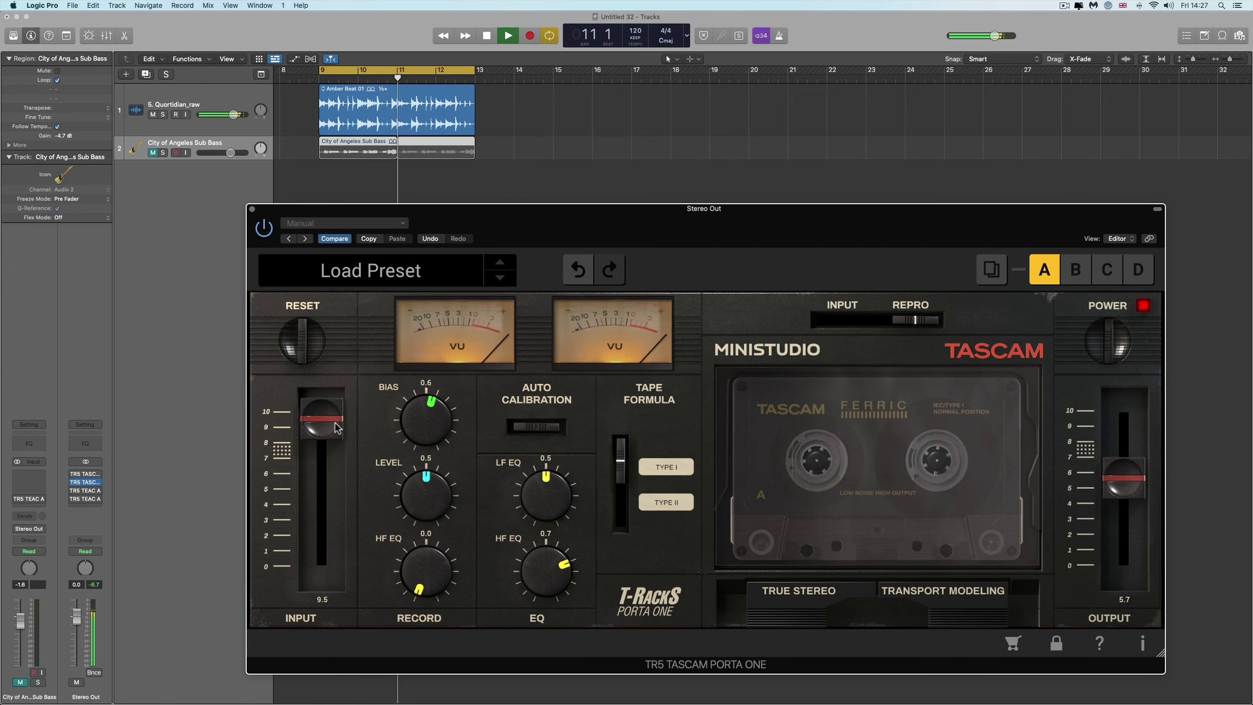
# Raise the record level to 0.6, lower the output to 4.6, compare the Type I sound with the power off and on, and stop playback.
pyautogui.moveTo(418, 473); pyautogui.dragTo(417, 466)
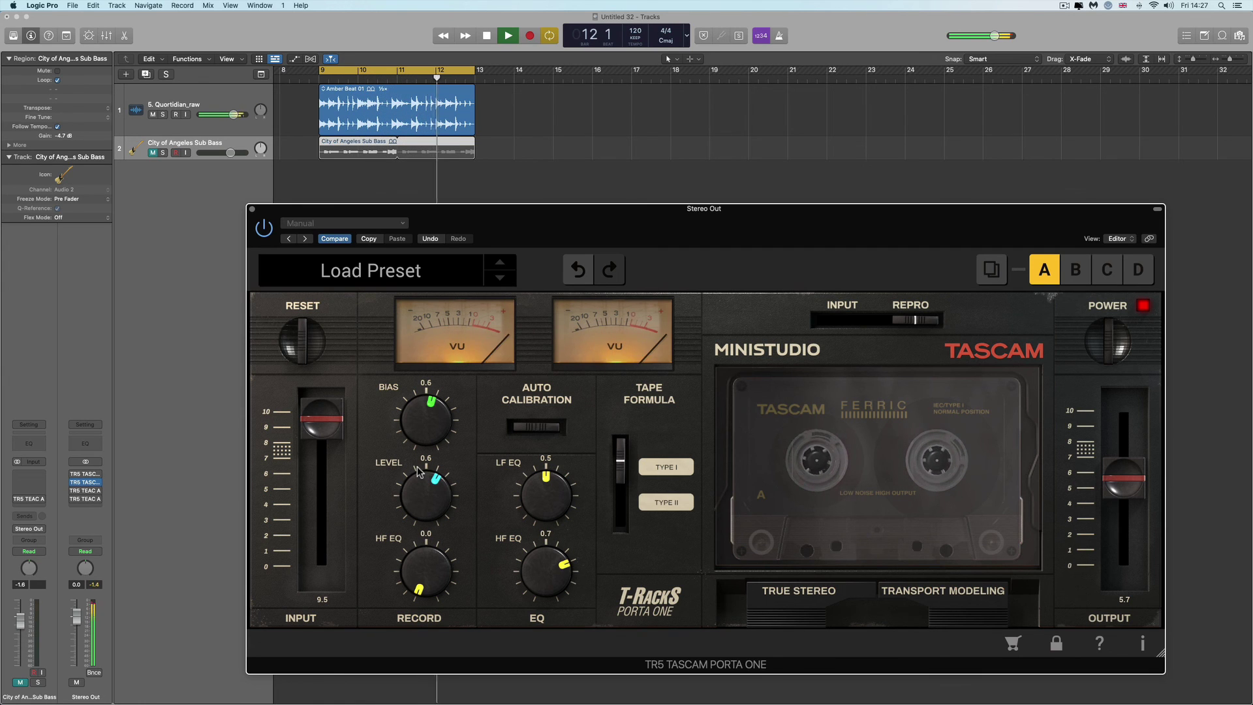
pyautogui.moveTo(1119, 478)
pyautogui.mouseDown()
pyautogui.moveTo(1115, 510)
pyautogui.moveTo(1116, 499)
pyautogui.mouseUp()
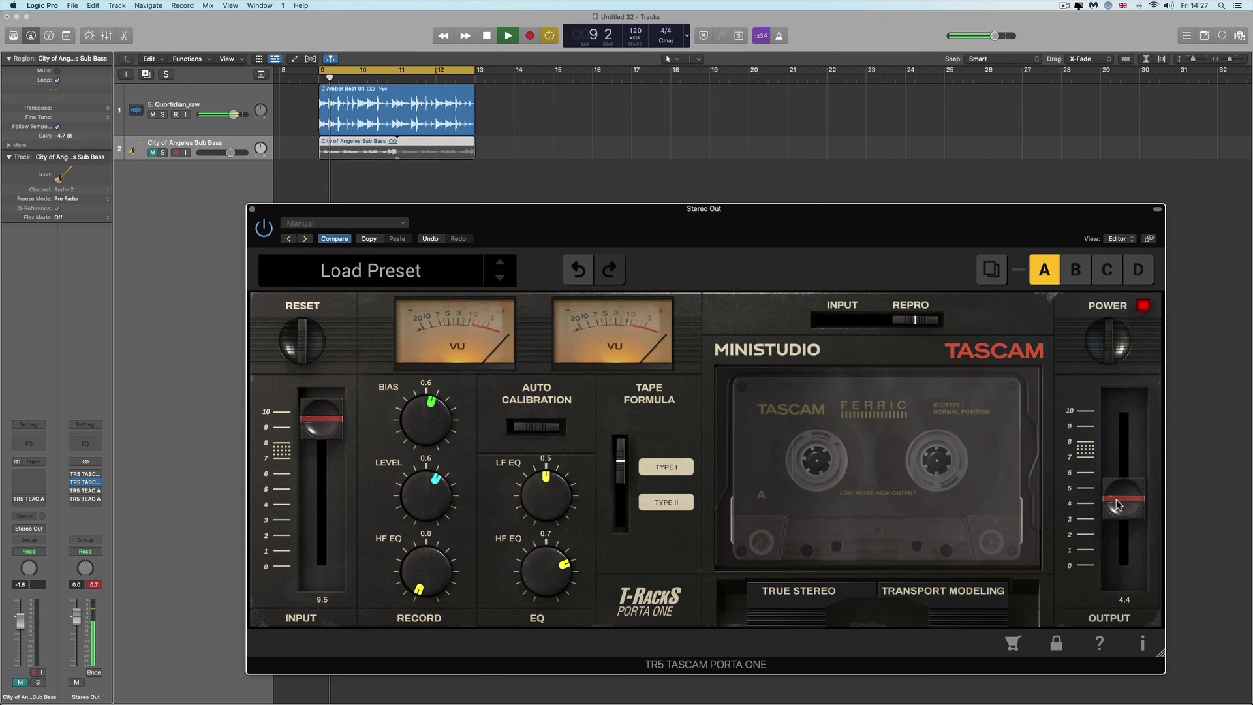
pyautogui.click(1108, 342)
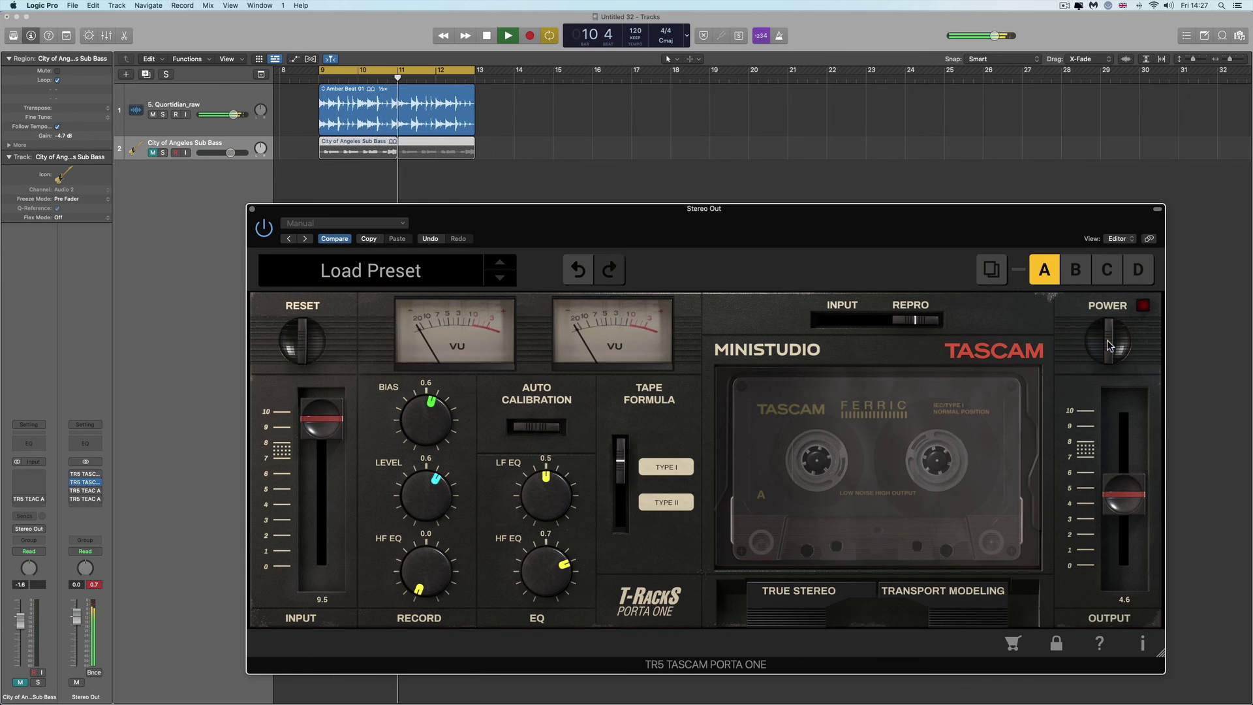
pyautogui.click(1108, 343)
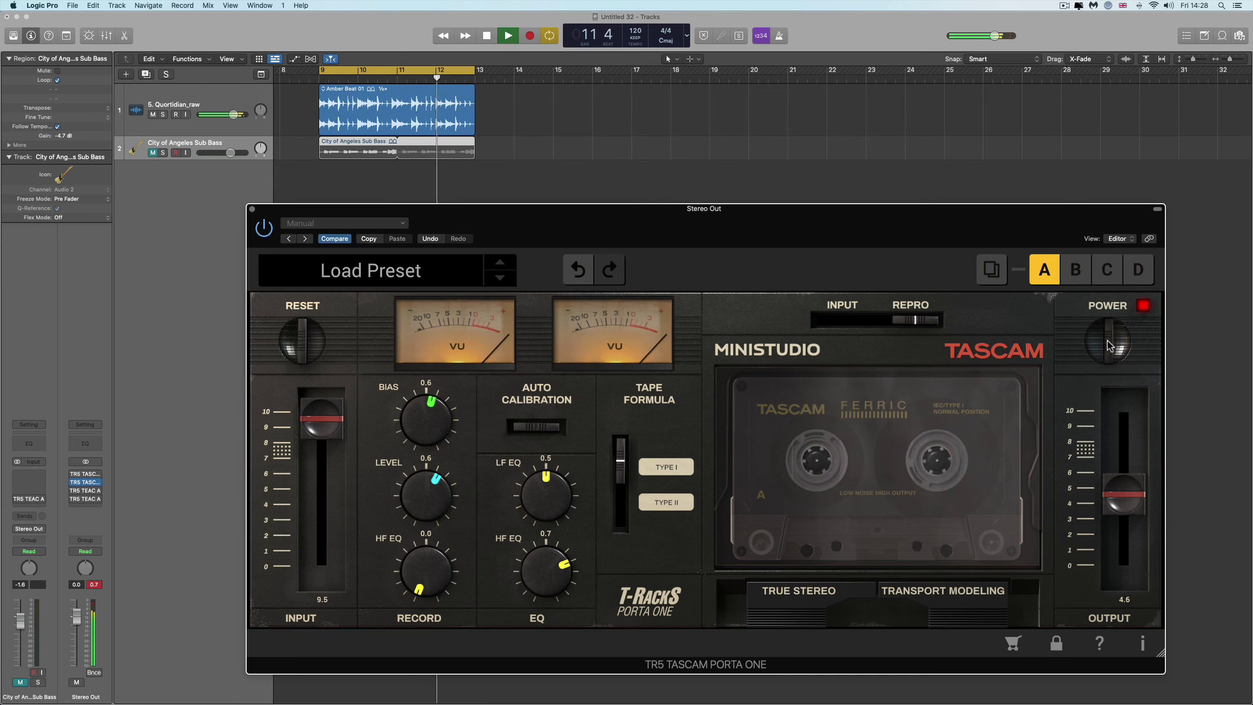
pyautogui.press('space')
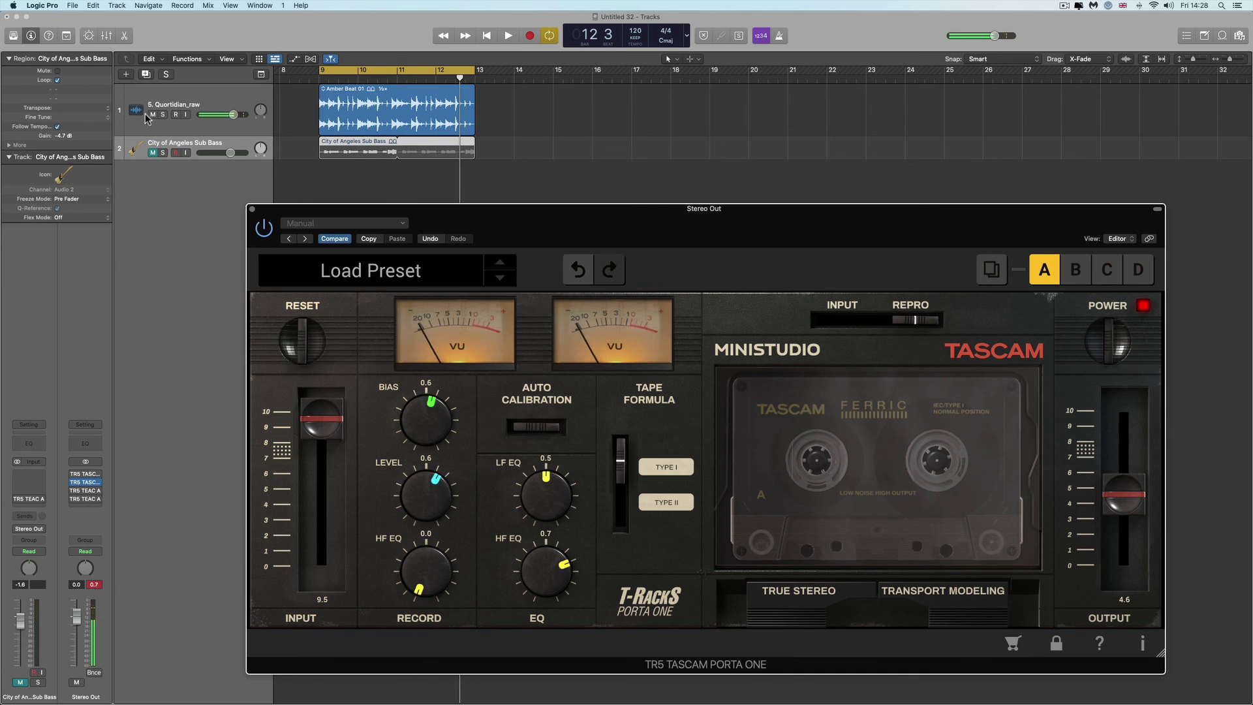
# Mute the Quortidian_raw drum track, unmute the City of Angeles Sub Bass, and compare the bass loop with the power off and on.
pyautogui.click(151, 115)
pyautogui.click(153, 153)
pyautogui.press('space')
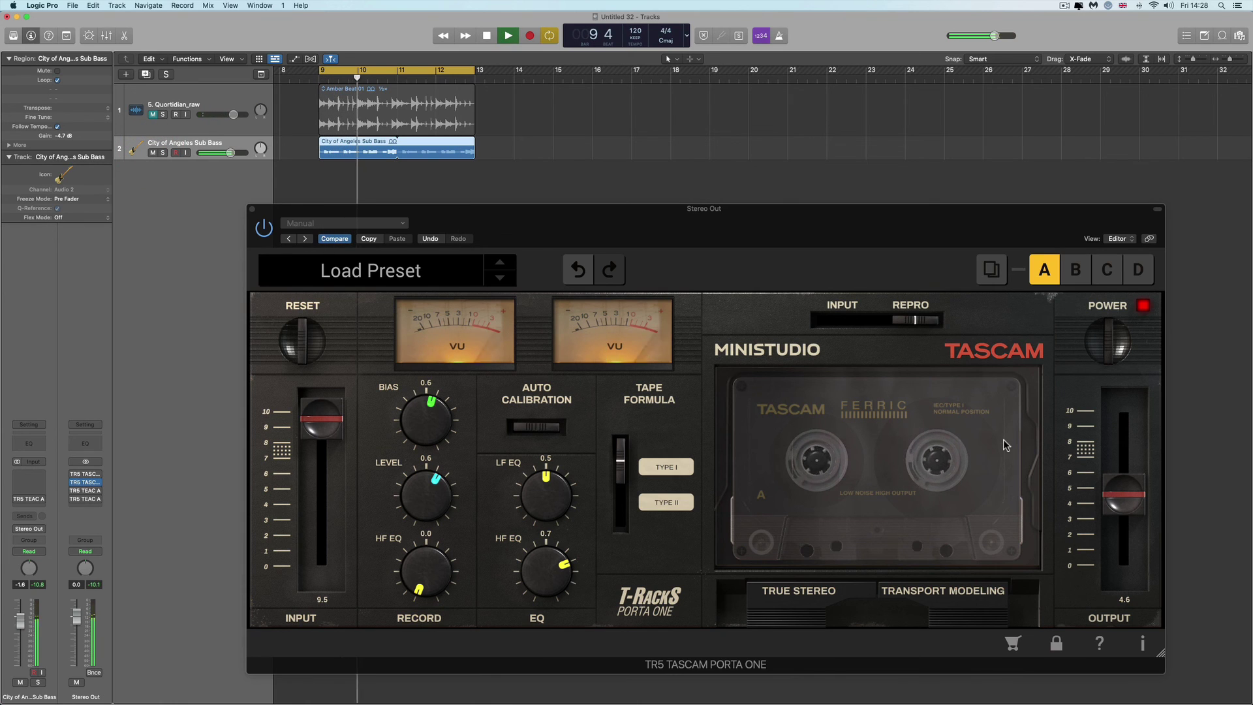
pyautogui.click(1110, 346)
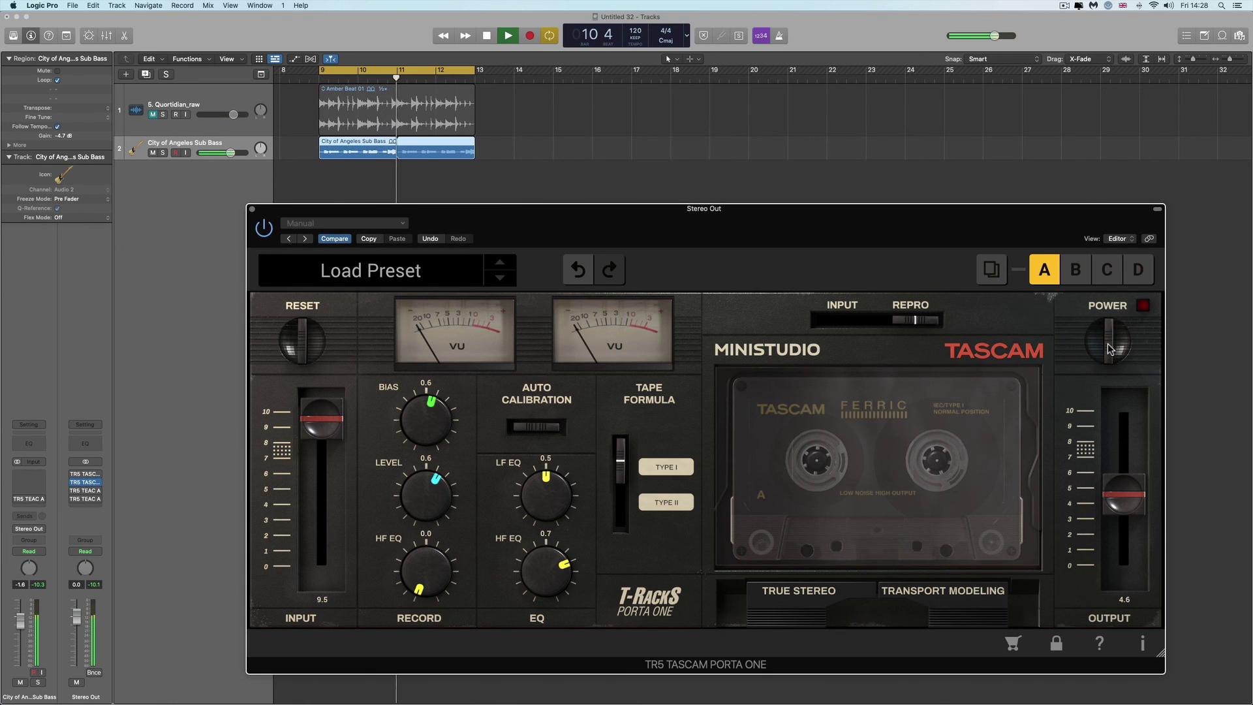
pyautogui.click(1109, 347)
pyautogui.moveTo(459, 500); pyautogui.dragTo(428, 516)
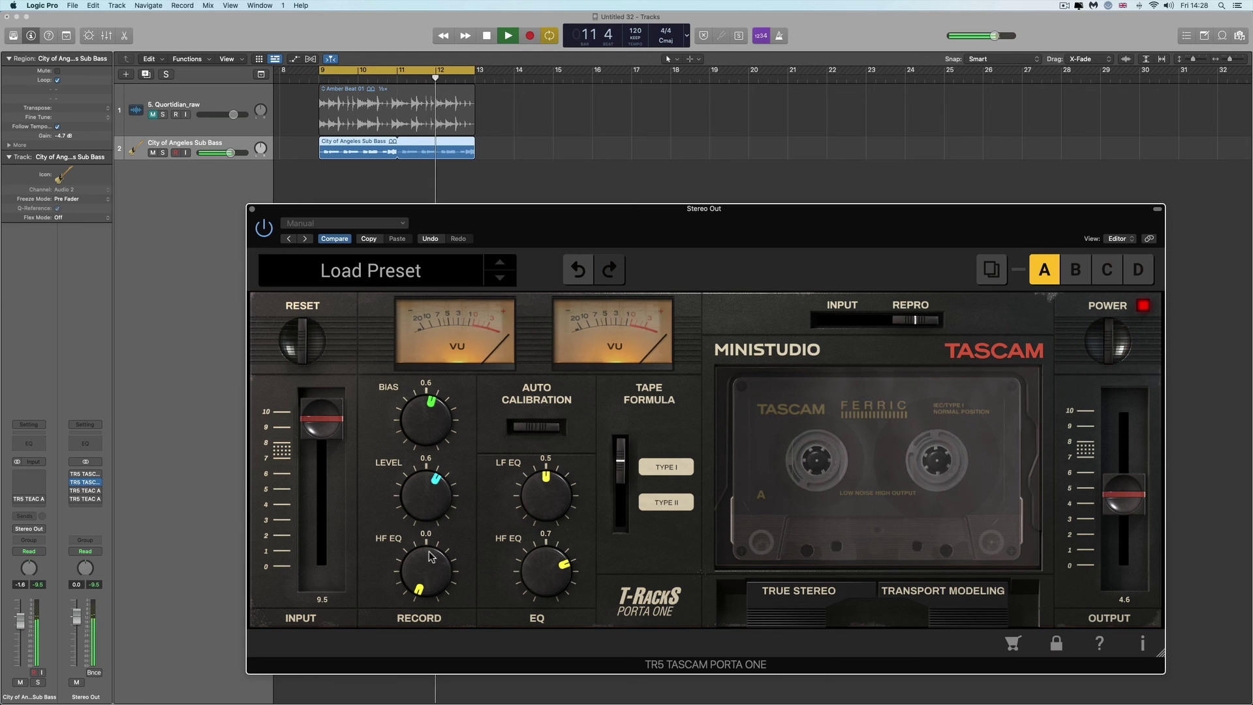
# Try a record bias of 0.0, and reset the bias, level and both HF EQ controls to 0.5.
pyautogui.click(429, 516)
pyautogui.moveTo(424, 451); pyautogui.dragTo(468, 562)
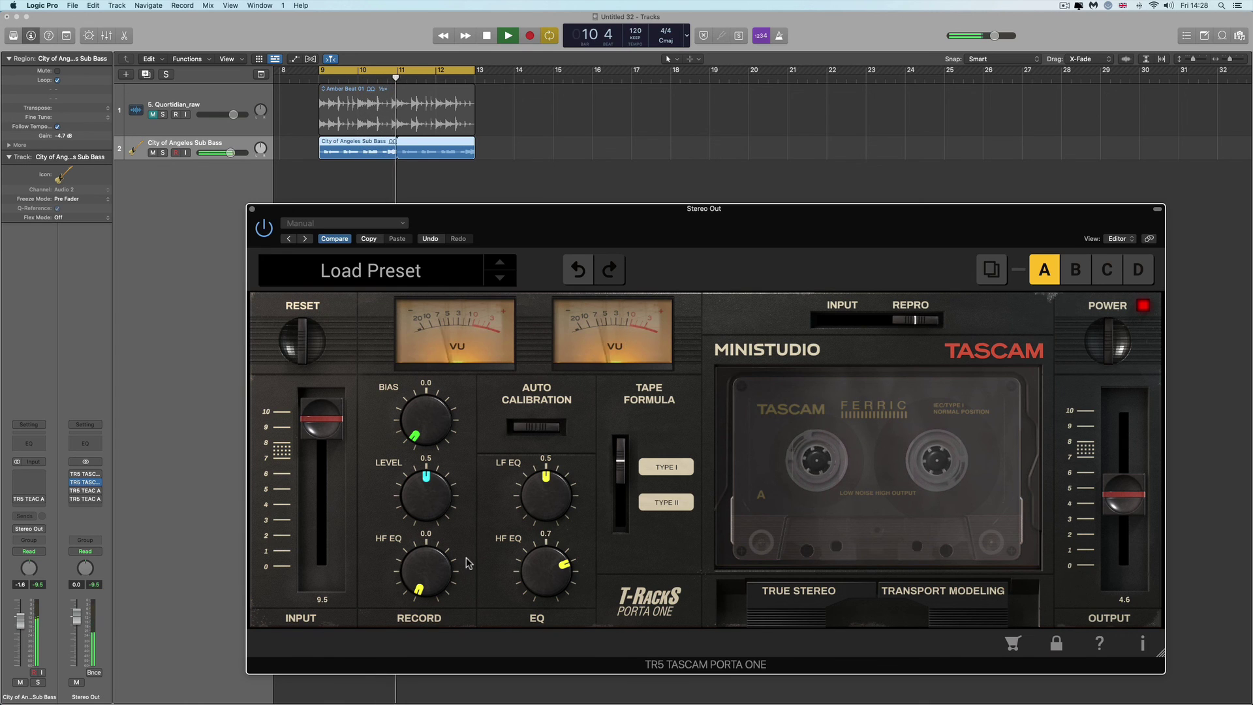
pyautogui.moveTo(422, 457); pyautogui.dragTo(421, 429)
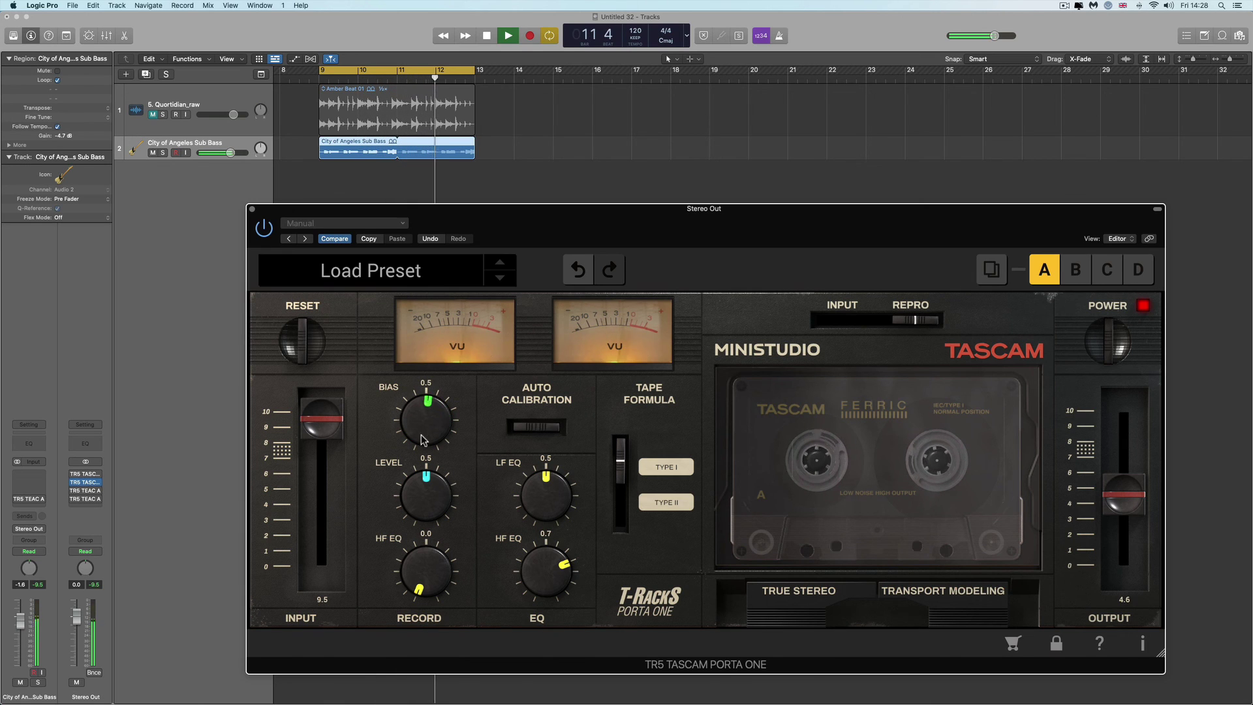
pyautogui.keyDown('alt'); pyautogui.click(421, 429); pyautogui.keyUp('alt')
pyautogui.keyDown('alt'); pyautogui.click(546, 571); pyautogui.keyUp('alt')
pyautogui.keyDown('alt'); pyautogui.click(426, 571); pyautogui.keyUp('alt')
# Set the input to 5.8, the tape formula to Type II and the output to 6.9, and compare the bass with the power off and on.
pyautogui.moveTo(333, 423); pyautogui.dragTo(330, 487)
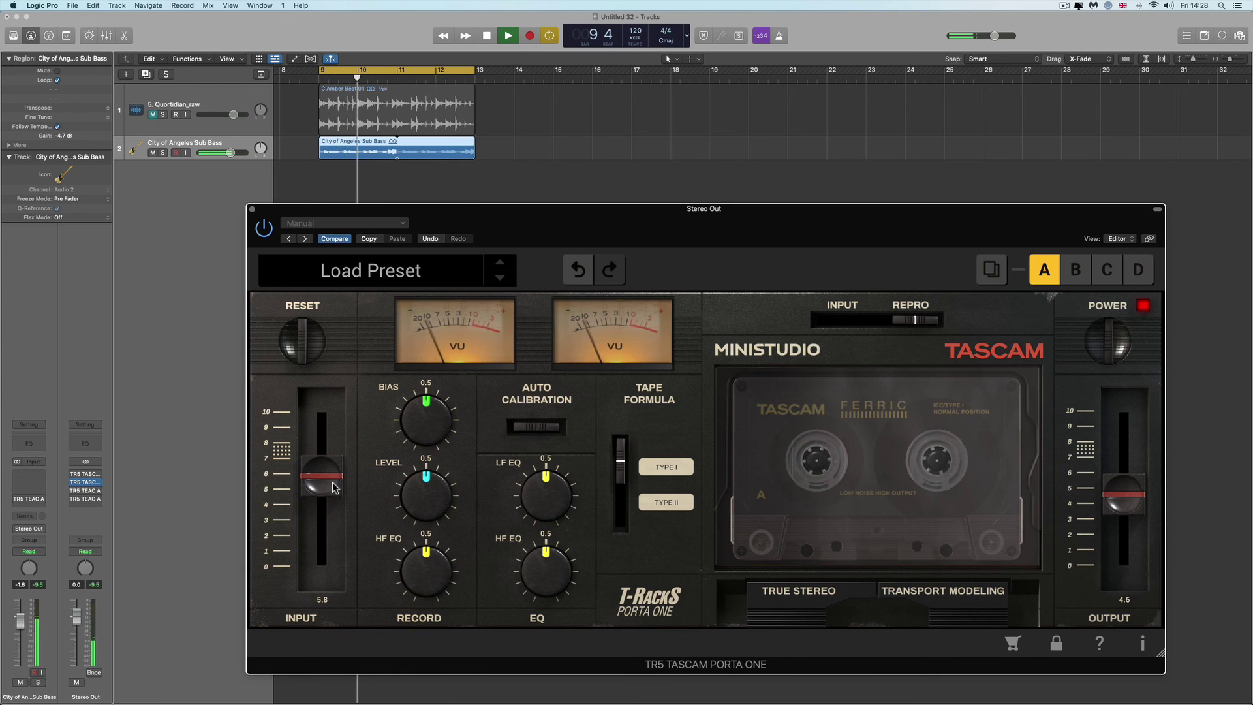
pyautogui.click(621, 504)
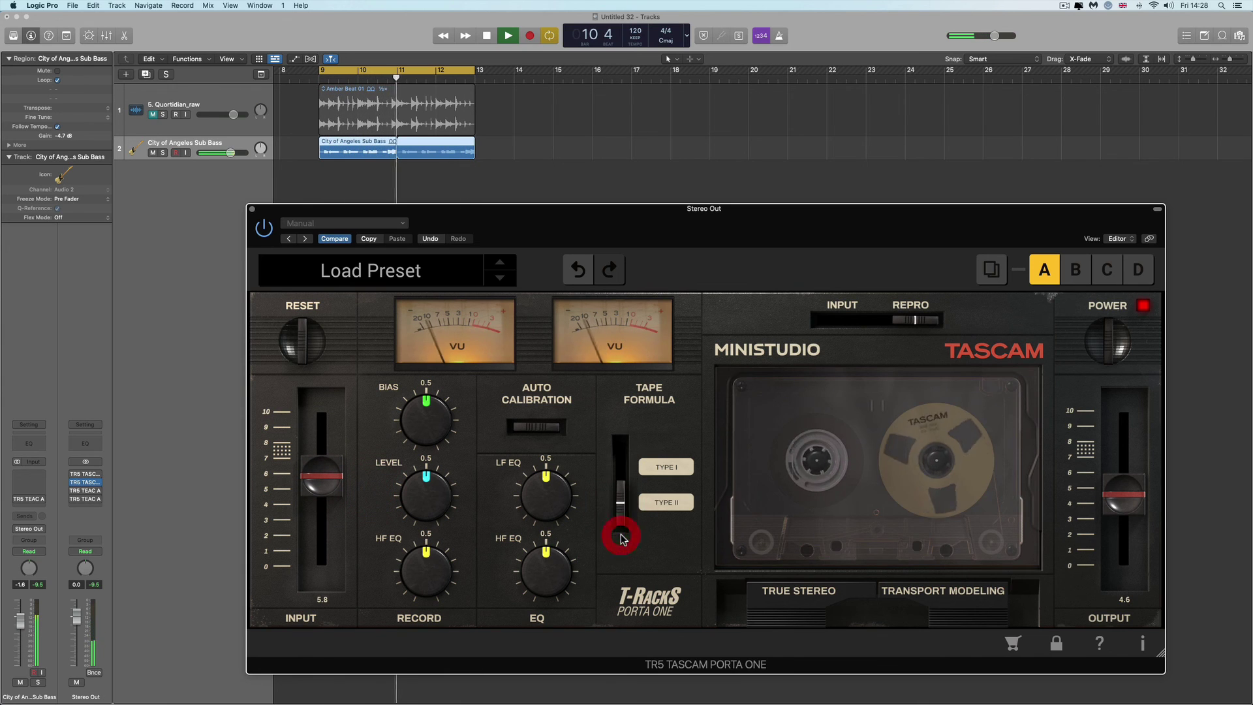
pyautogui.moveTo(1124, 494); pyautogui.dragTo(1124, 459)
pyautogui.click(1107, 347)
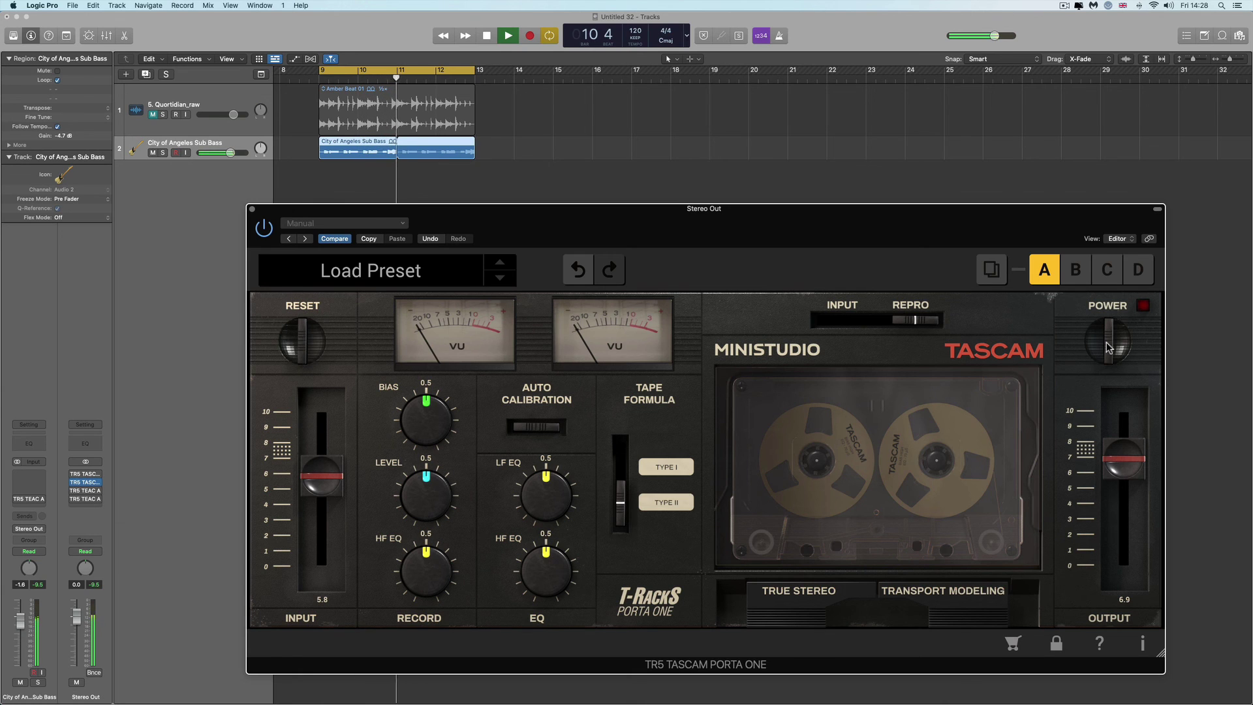
pyautogui.click(1108, 347)
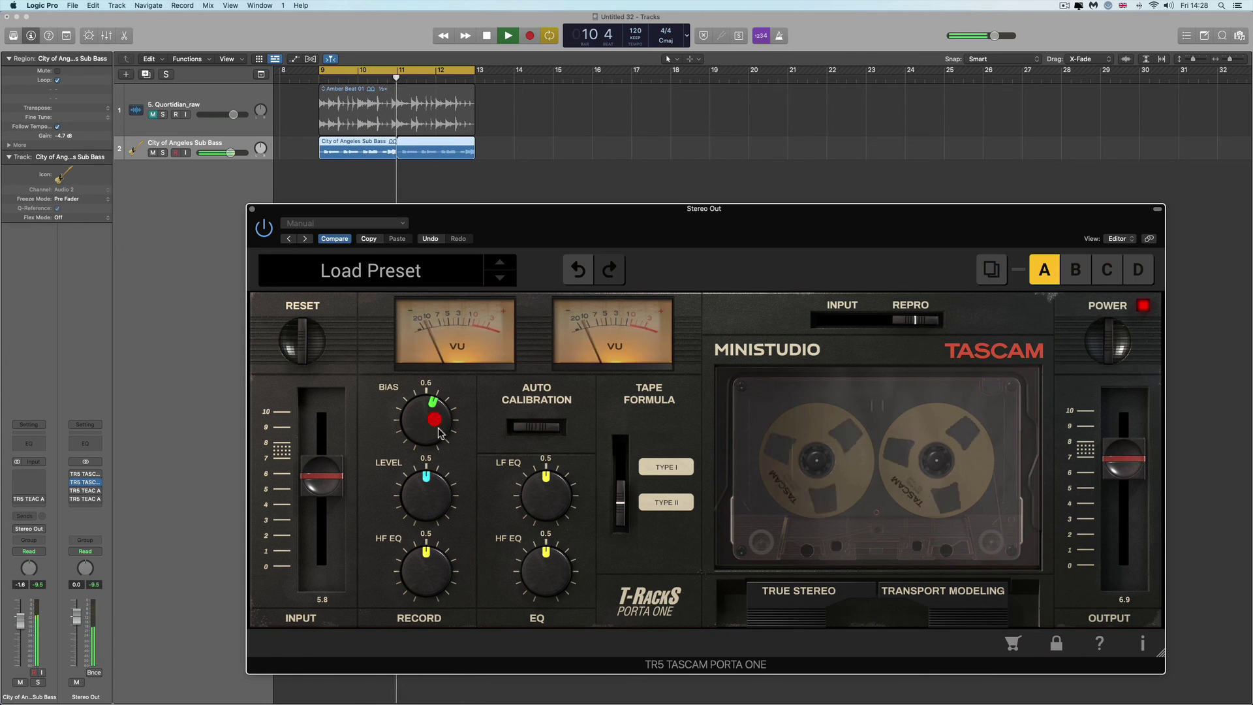
# Set the bias and LF EQ to 0.6 and the EQ section's HF EQ to 0.4, with input at 7.5 and output at 5.1.
pyautogui.moveTo(550, 527); pyautogui.dragTo(548, 520)
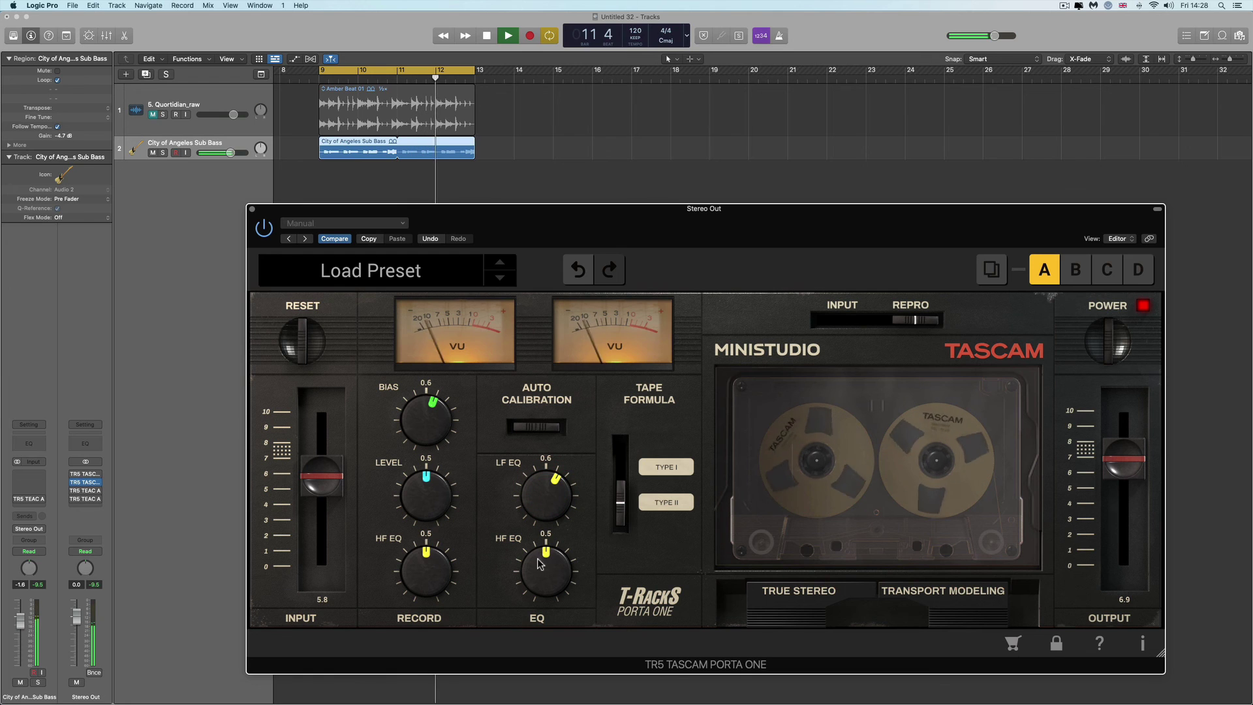
pyautogui.moveTo(546, 570); pyautogui.dragTo(546, 580)
pyautogui.moveTo(335, 491); pyautogui.dragTo(322, 448)
pyautogui.moveTo(1122, 483); pyautogui.dragTo(1123, 494)
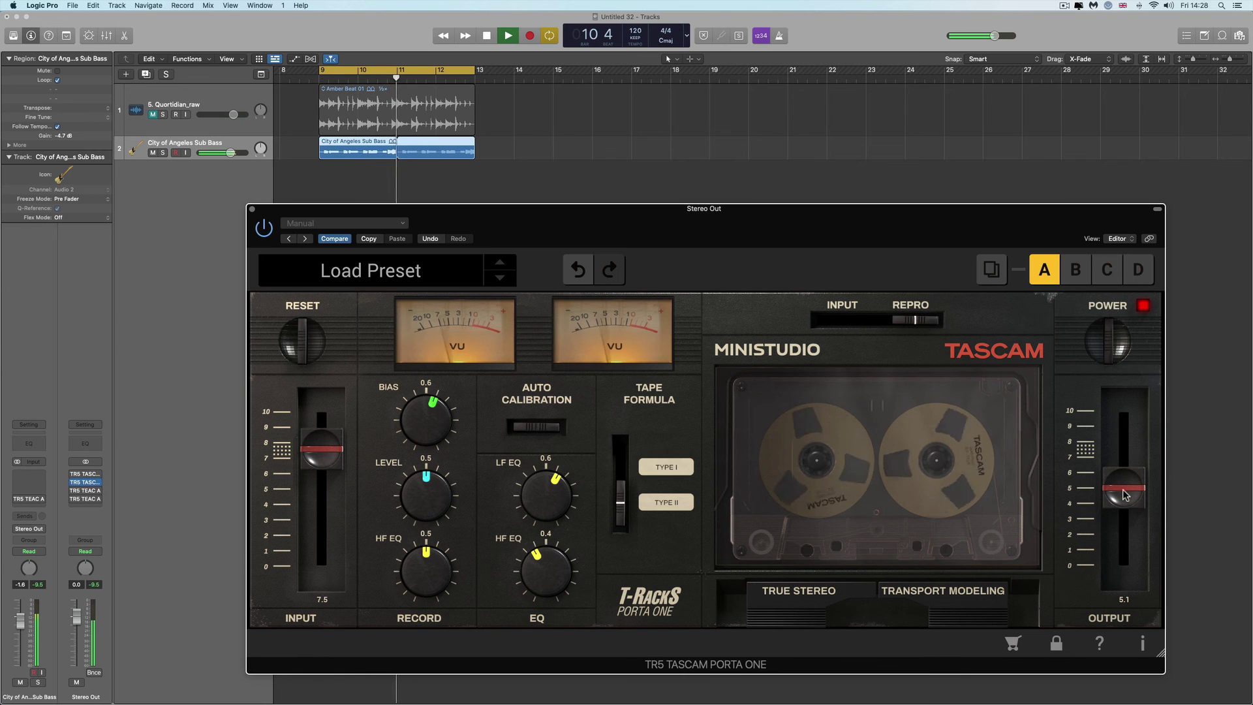
# Drive the tape harder by raising the input to 8.8 and the record level to 0.6, with the output lowered to 4.0.
pyautogui.moveTo(325, 463); pyautogui.dragTo(326, 442)
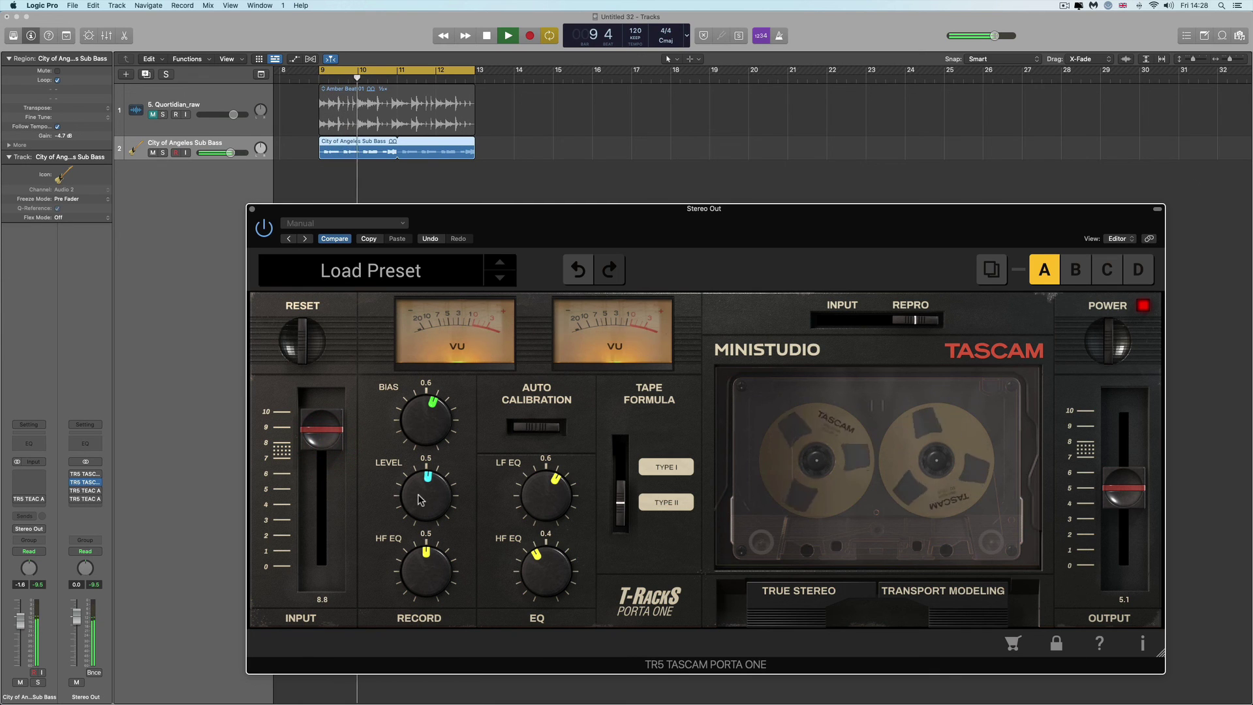
pyautogui.moveTo(1132, 500); pyautogui.dragTo(1134, 516)
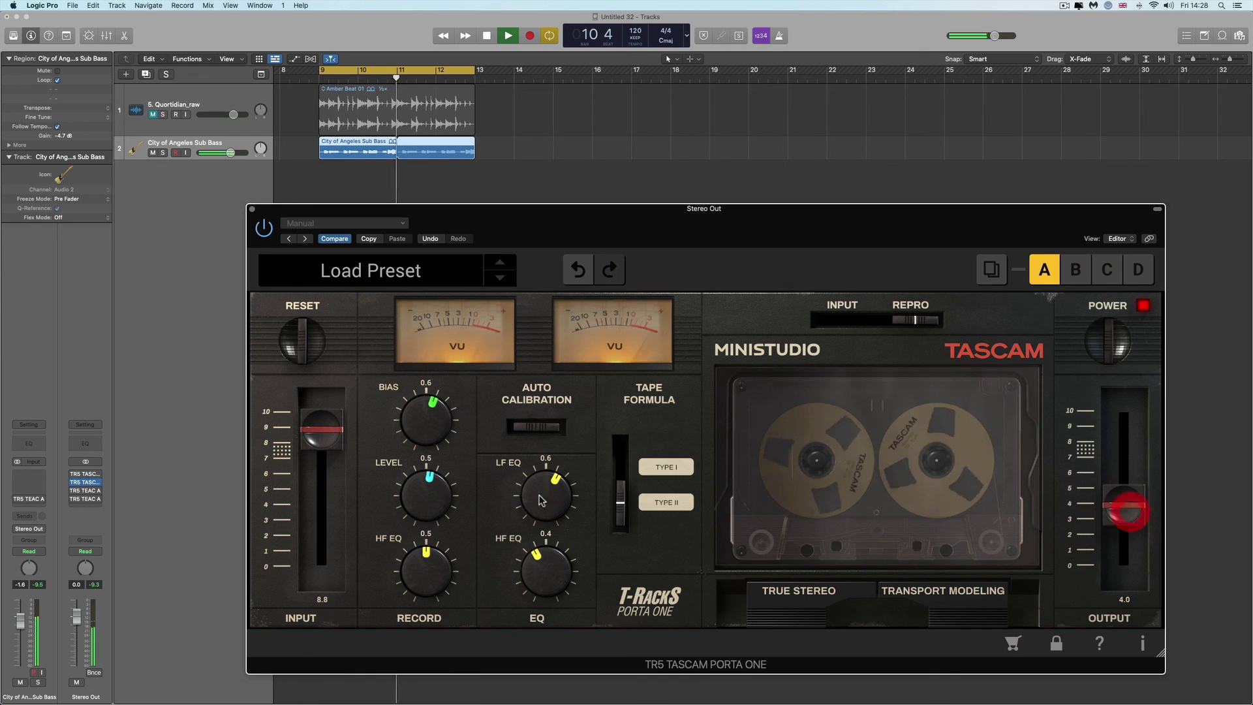
pyautogui.moveTo(433, 484); pyautogui.dragTo(436, 479)
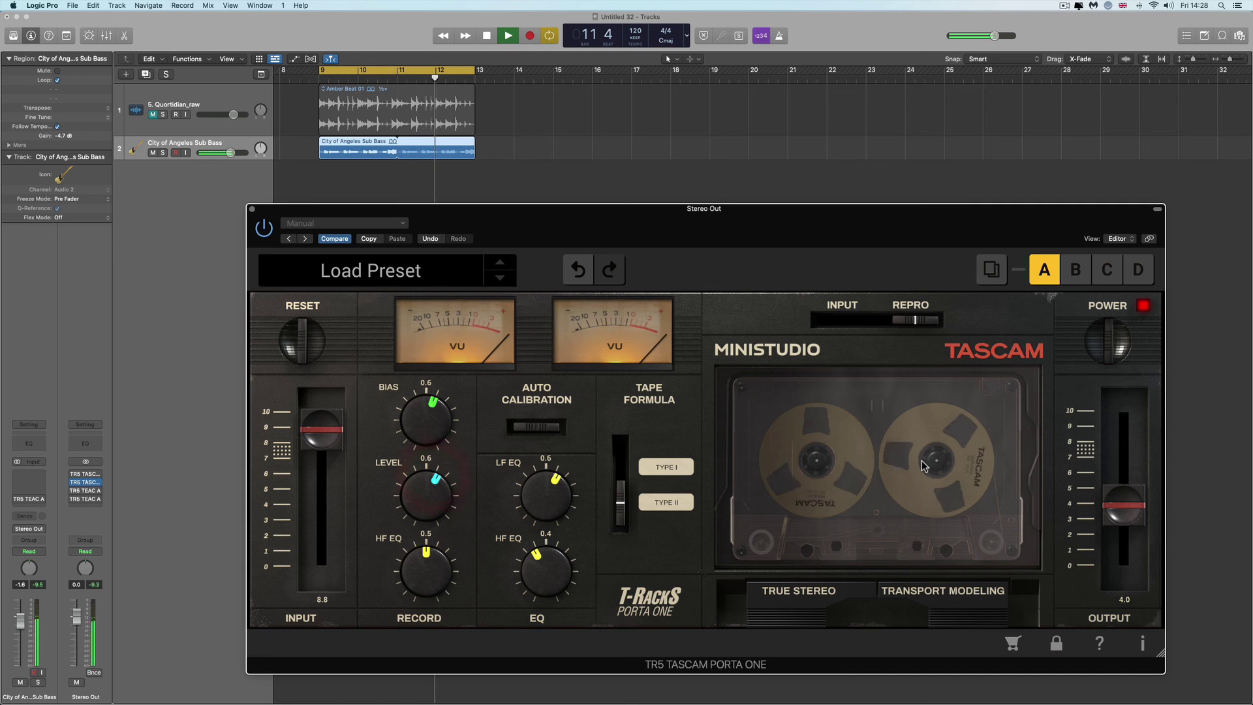
# Compare the Type II bass sound with the power off and on, repeat the comparison with Type I, and stop playback.
pyautogui.click(1107, 344)
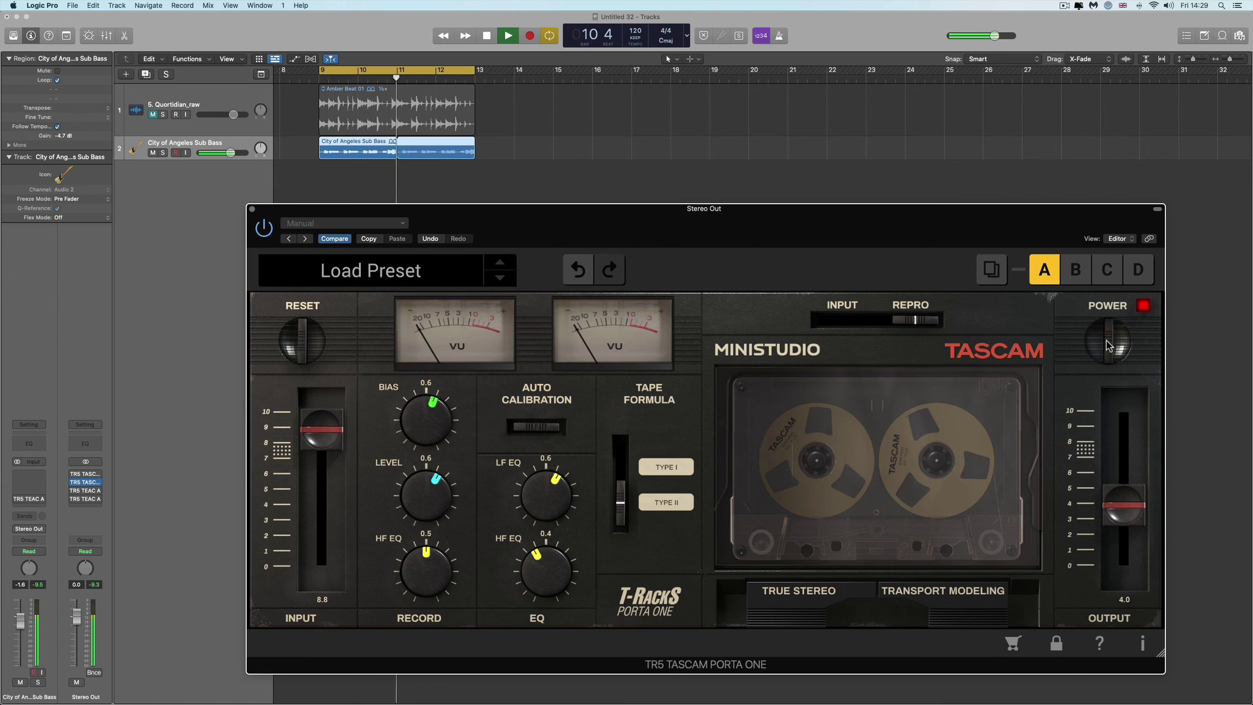
pyautogui.click(1107, 345)
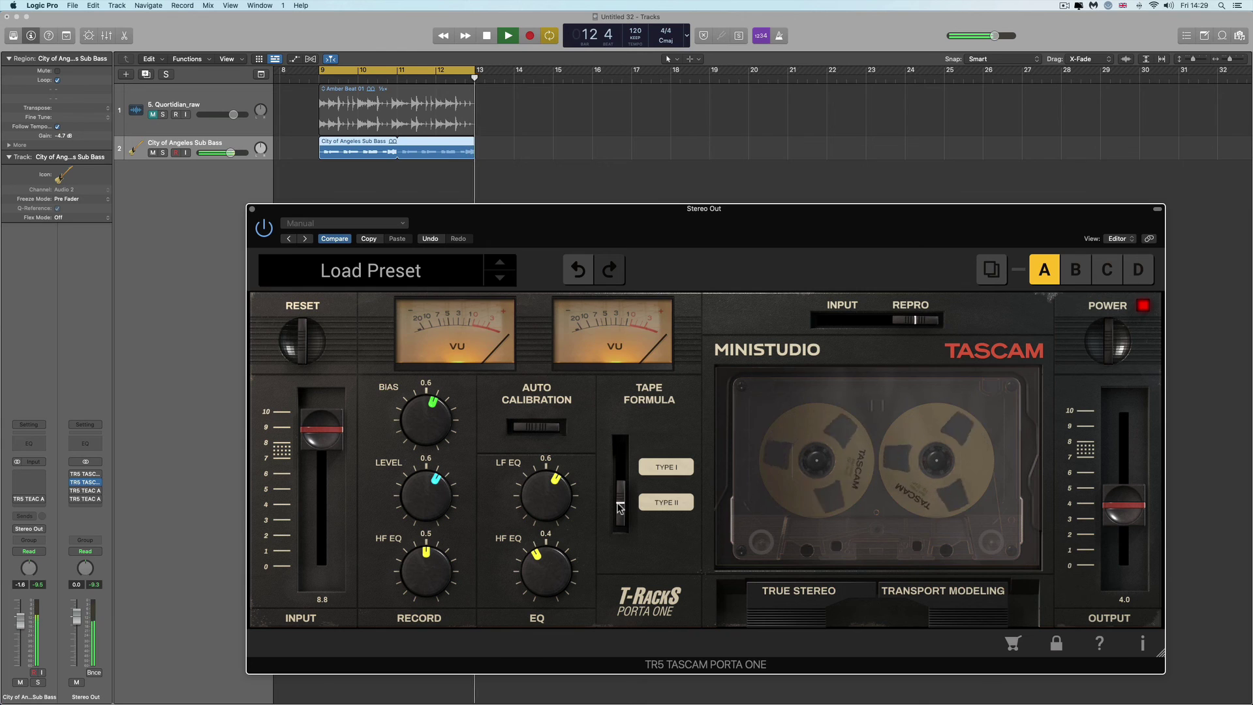
pyautogui.moveTo(619, 507); pyautogui.dragTo(621, 450)
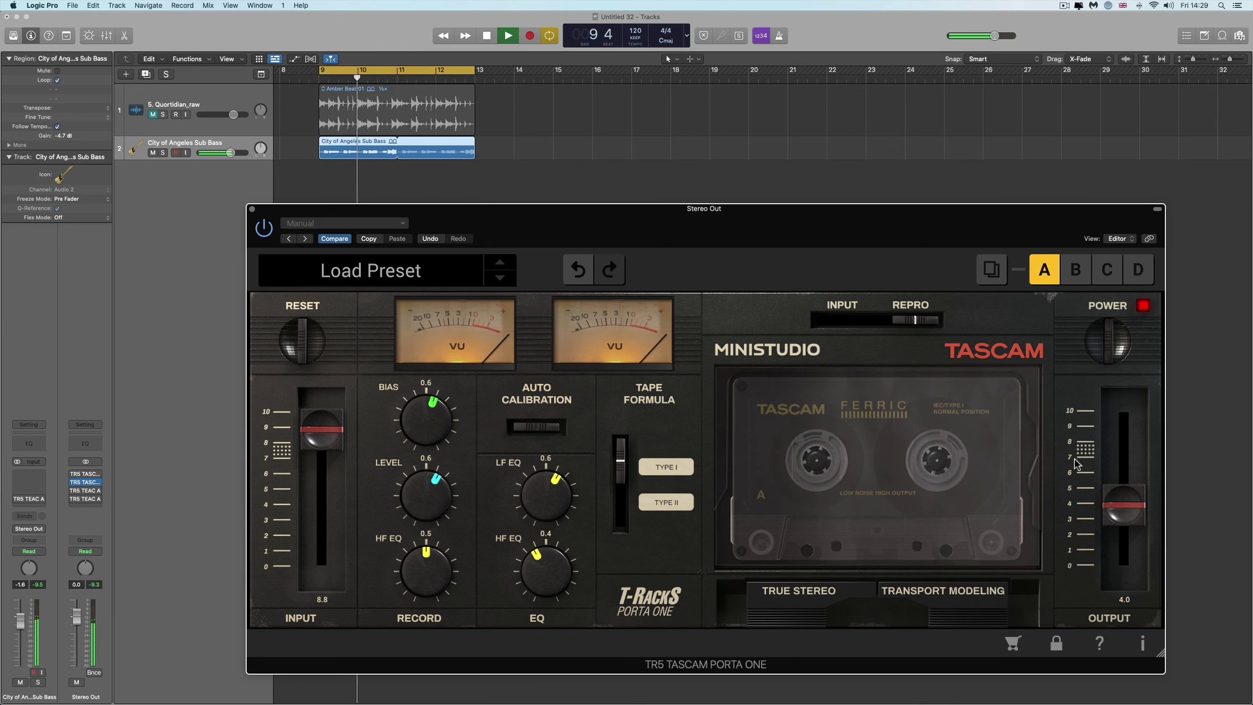
pyautogui.click(1110, 346)
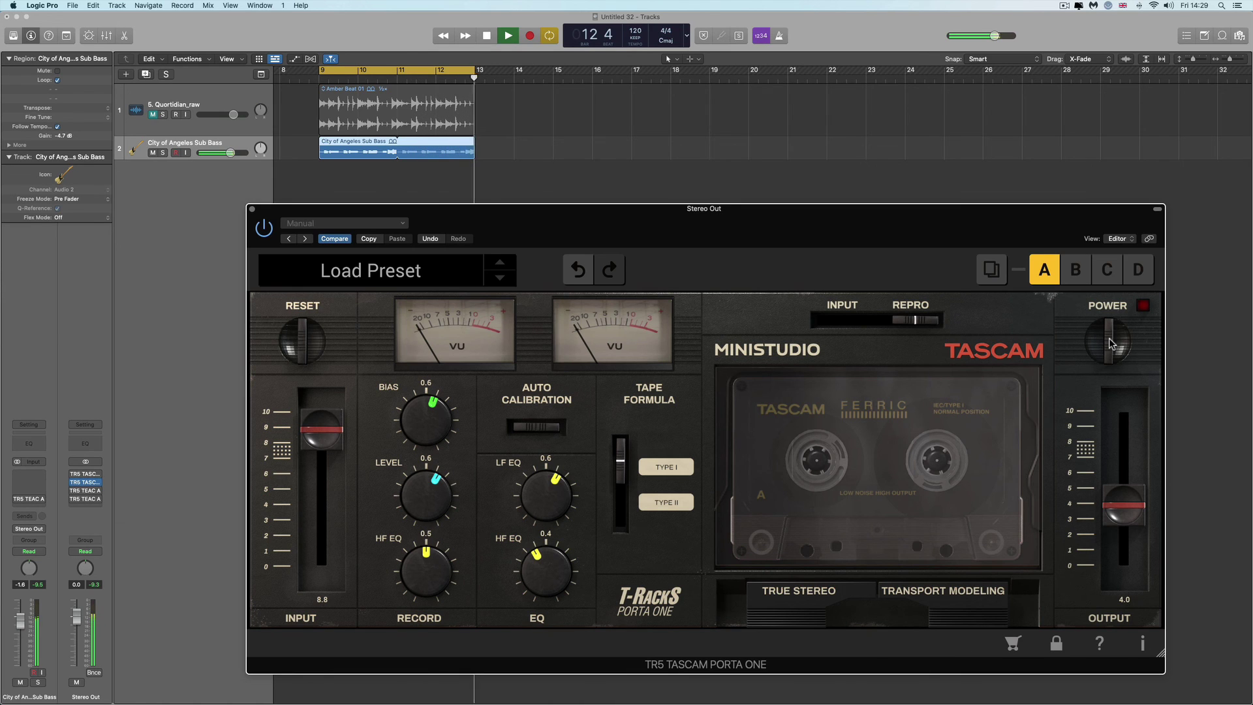
pyautogui.click(1111, 344)
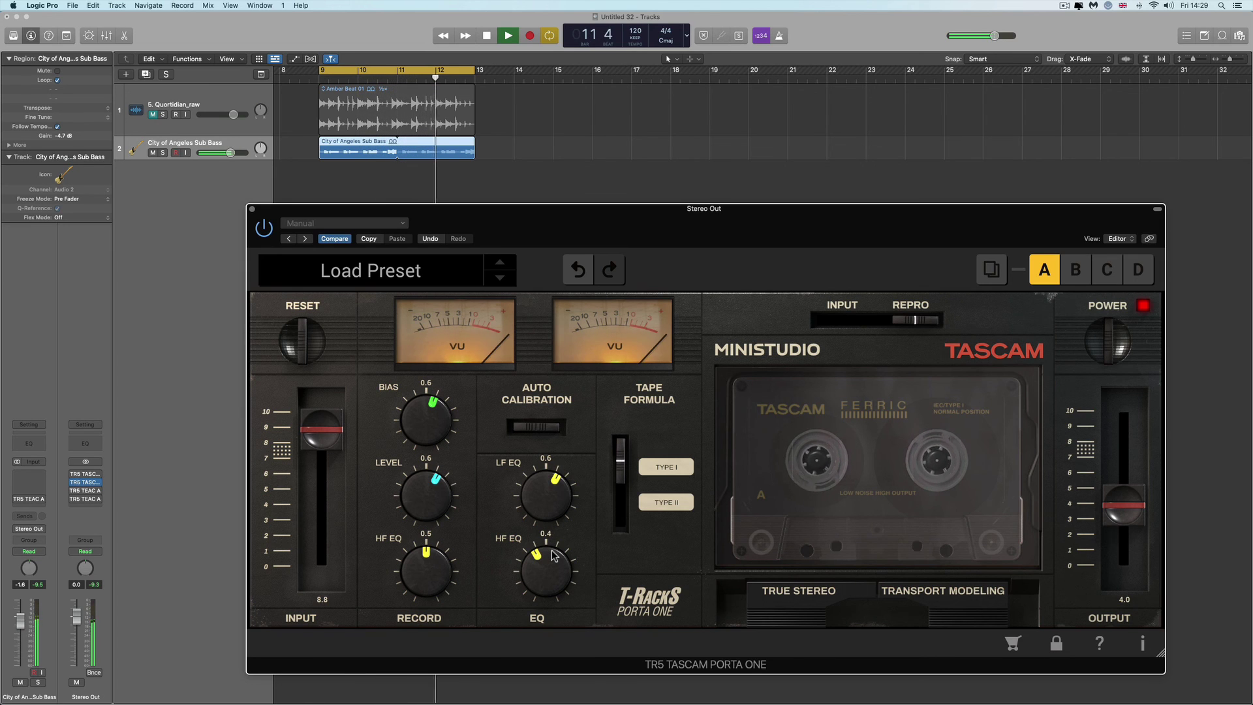
pyautogui.press('space')
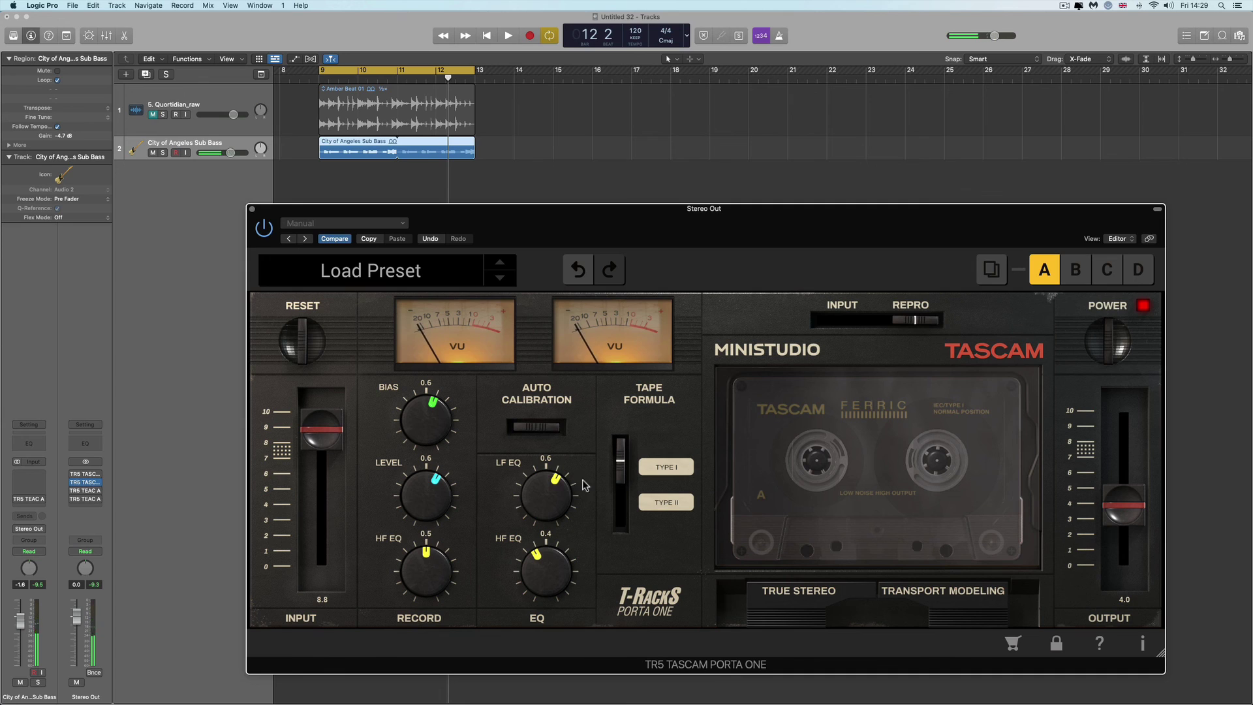
# Switch the PORTA ONE's power off and raise its output to 6.3.
pyautogui.click(1107, 348)
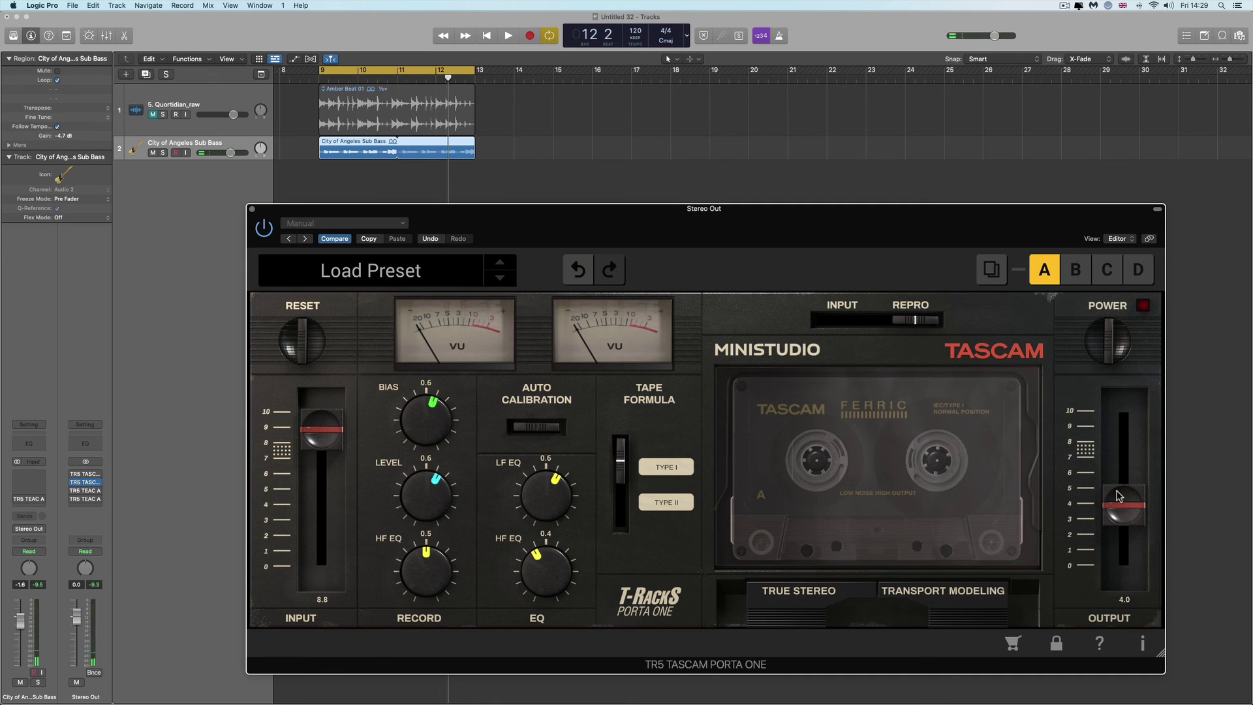
pyautogui.moveTo(1119, 495); pyautogui.dragTo(1121, 468)
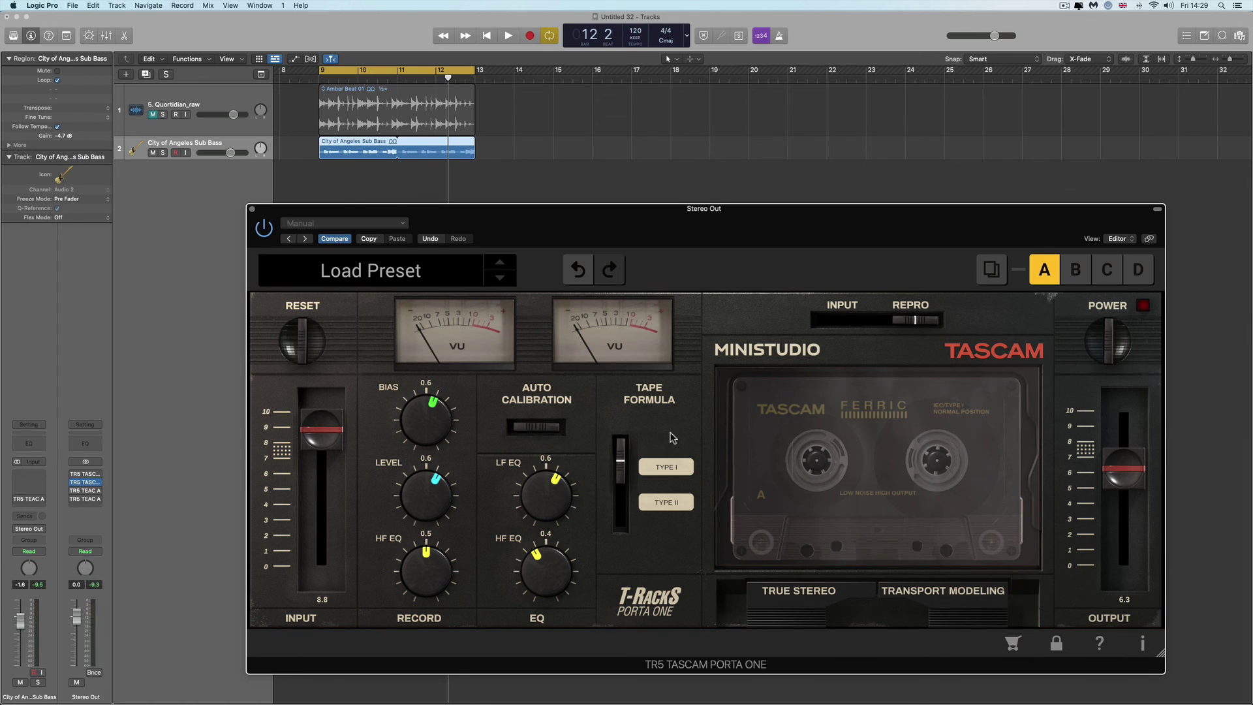
pyautogui.moveTo(650, 218); pyautogui.dragTo(653, 217)
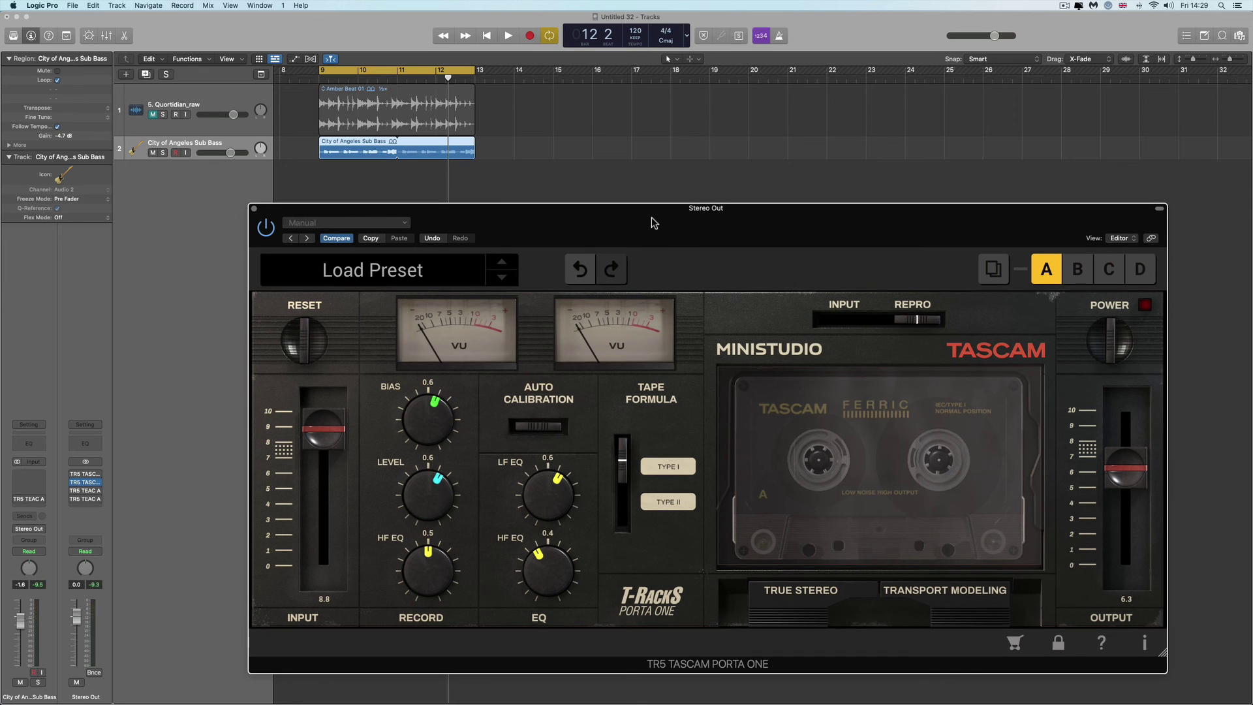
# Unmute the Quortidian_raw drum track and play drums and bass together, starting with the power off and finishing with it on.
pyautogui.click(152, 117)
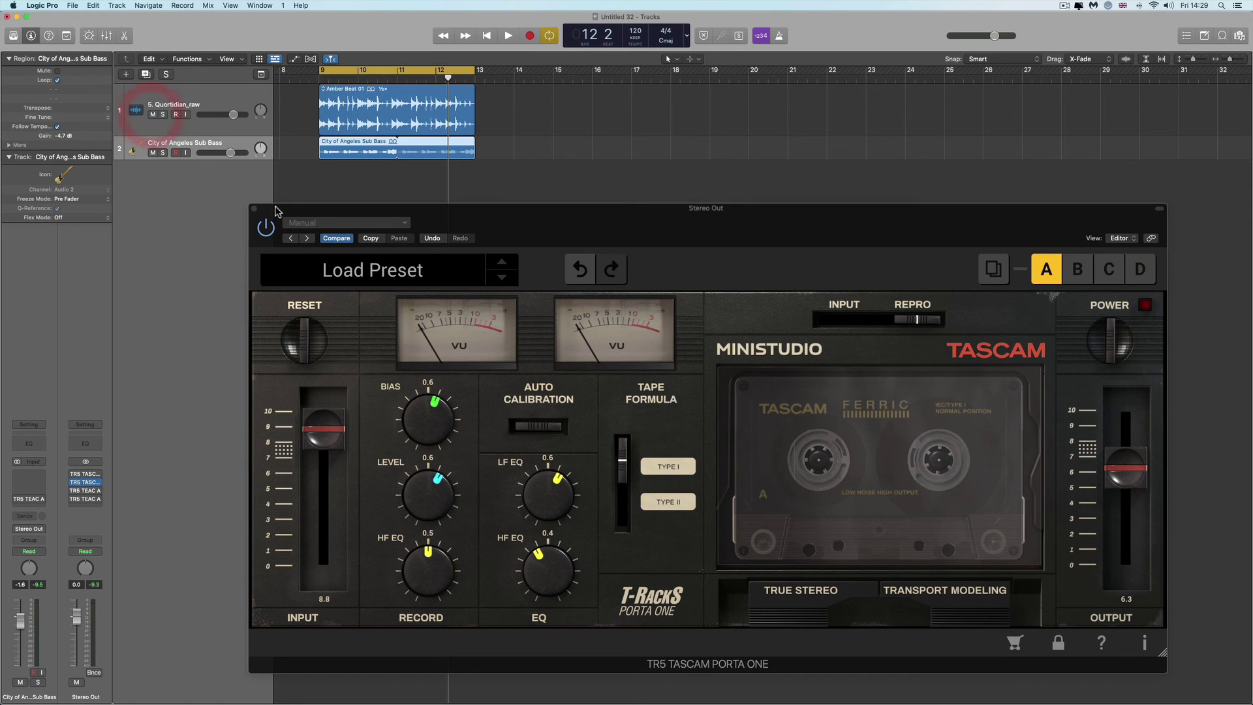
pyautogui.press('space')
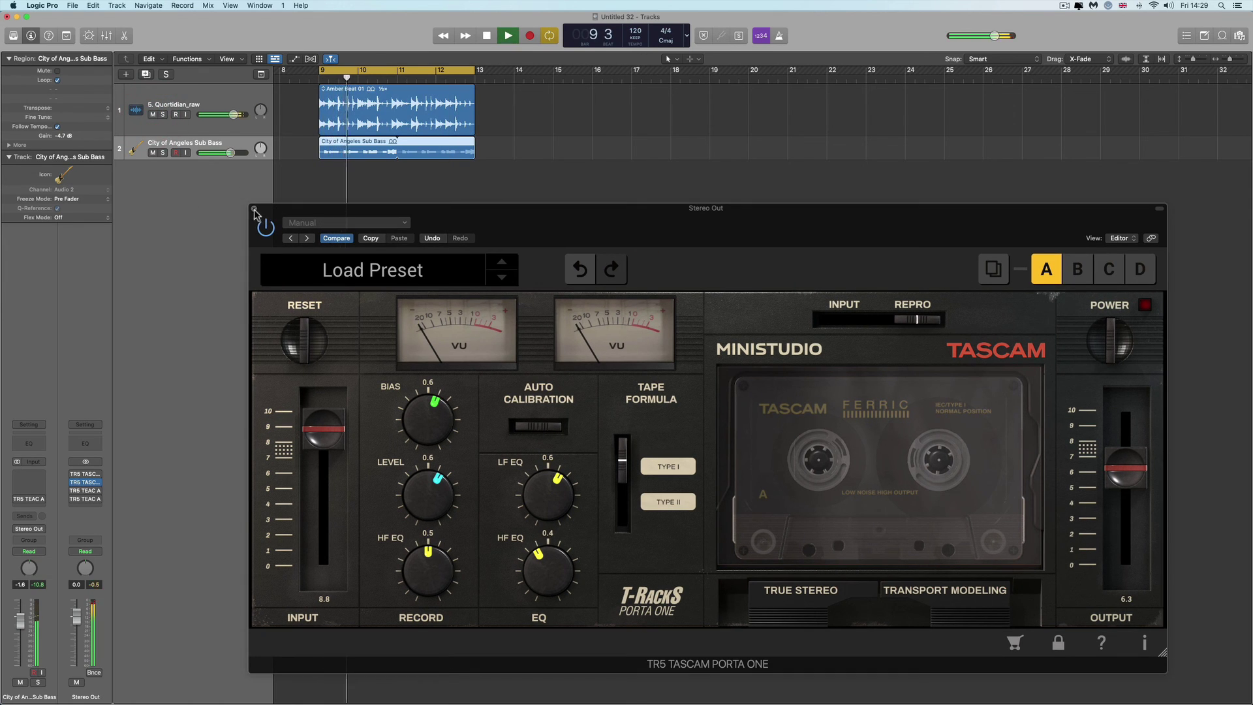
pyautogui.click(1105, 340)
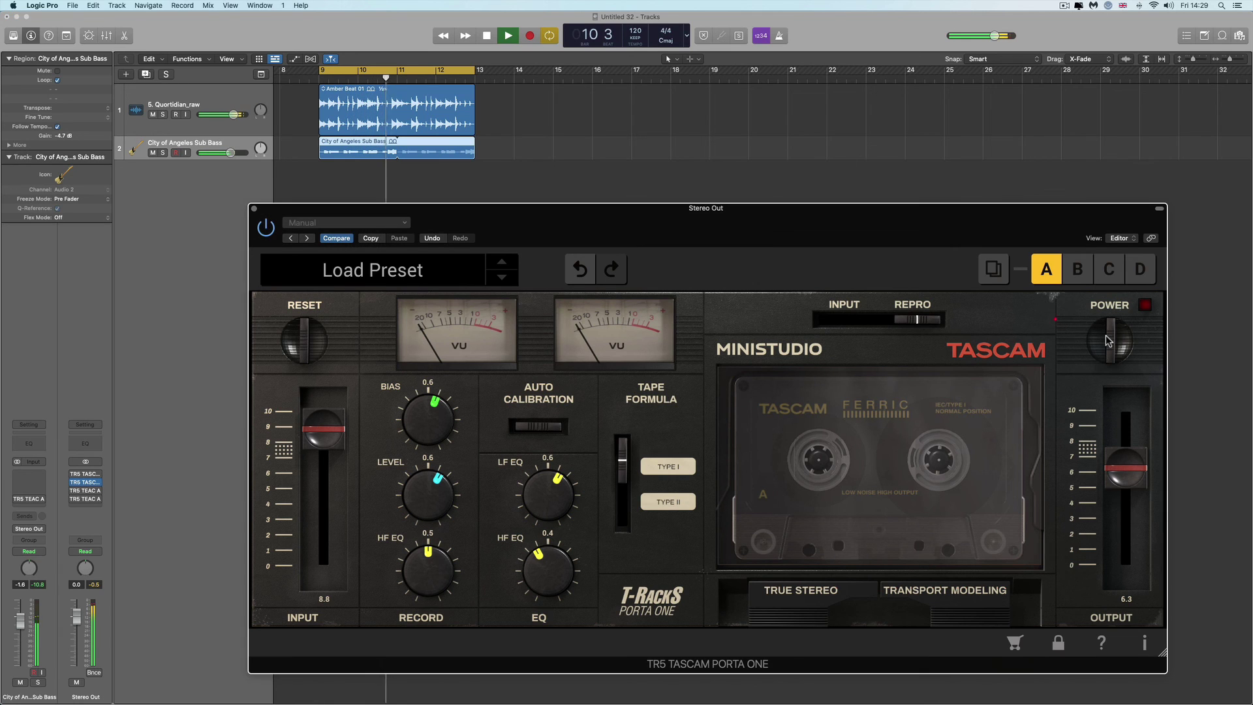
pyautogui.click(1108, 338)
pyautogui.click(1113, 340)
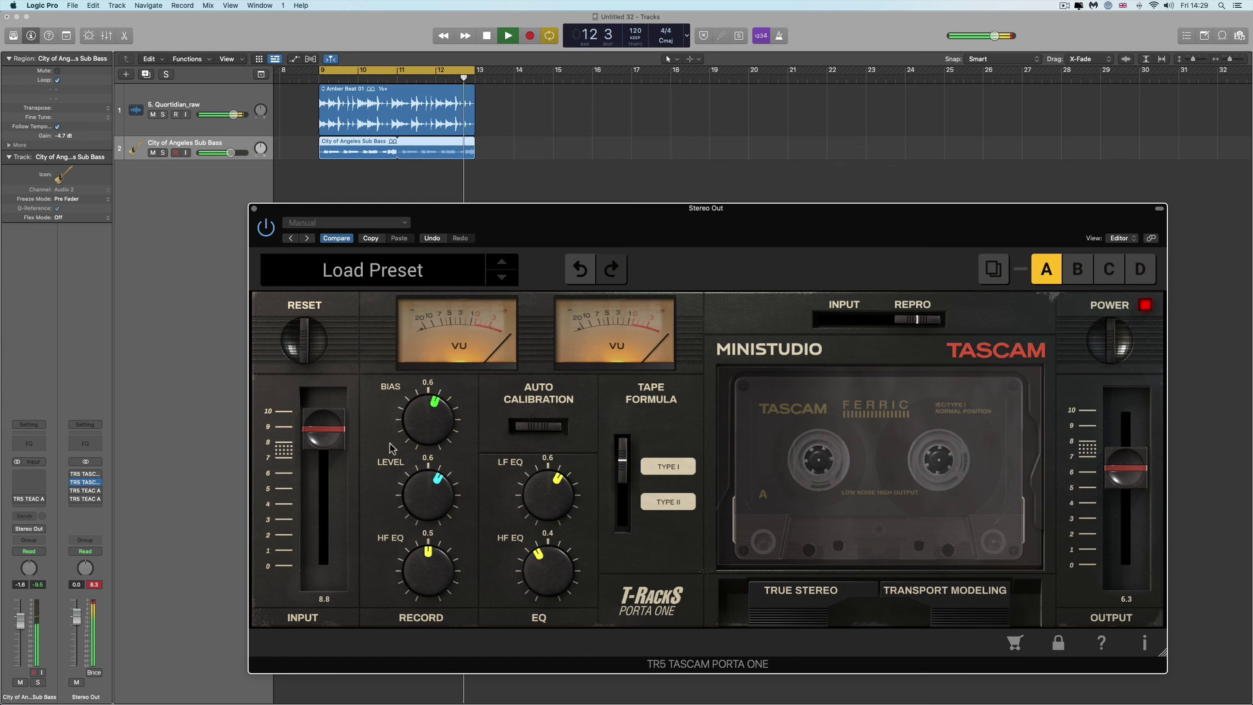
# Lower the output to 4.5, compare drums and bass with the power off and on, stop playback, and close the plug-in window.
pyautogui.moveTo(1125, 467); pyautogui.dragTo(1134, 511)
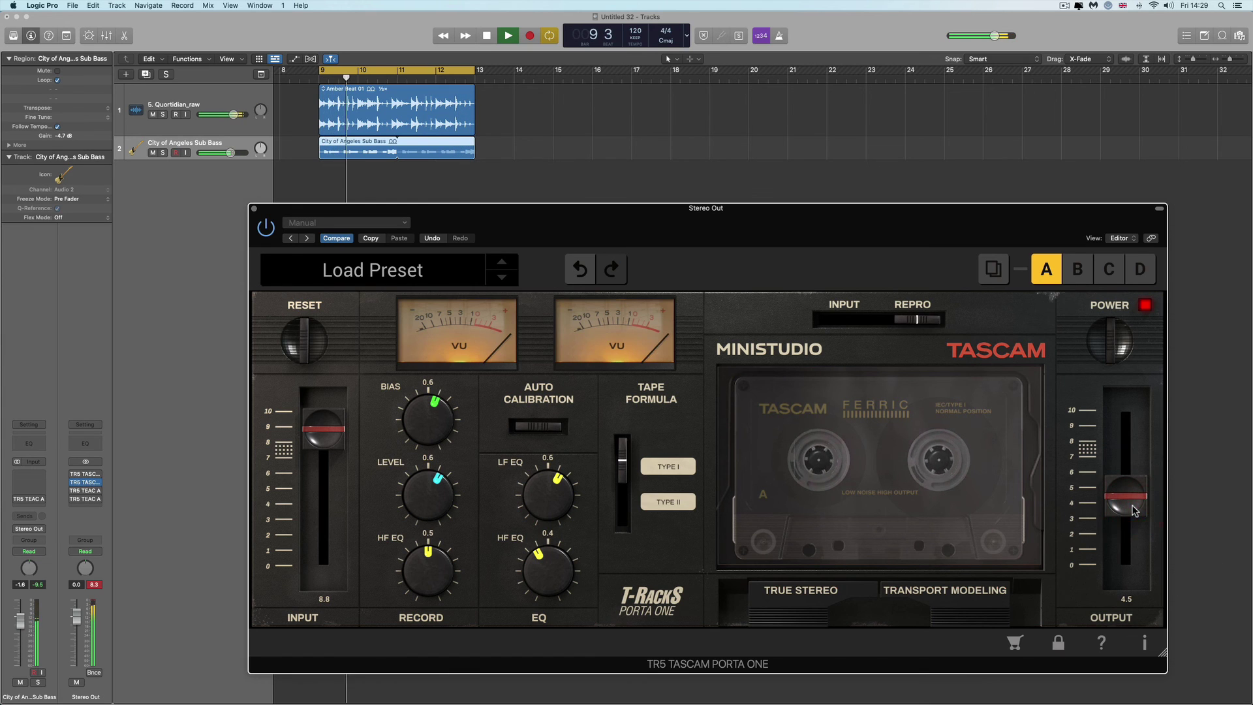
pyautogui.click(1113, 343)
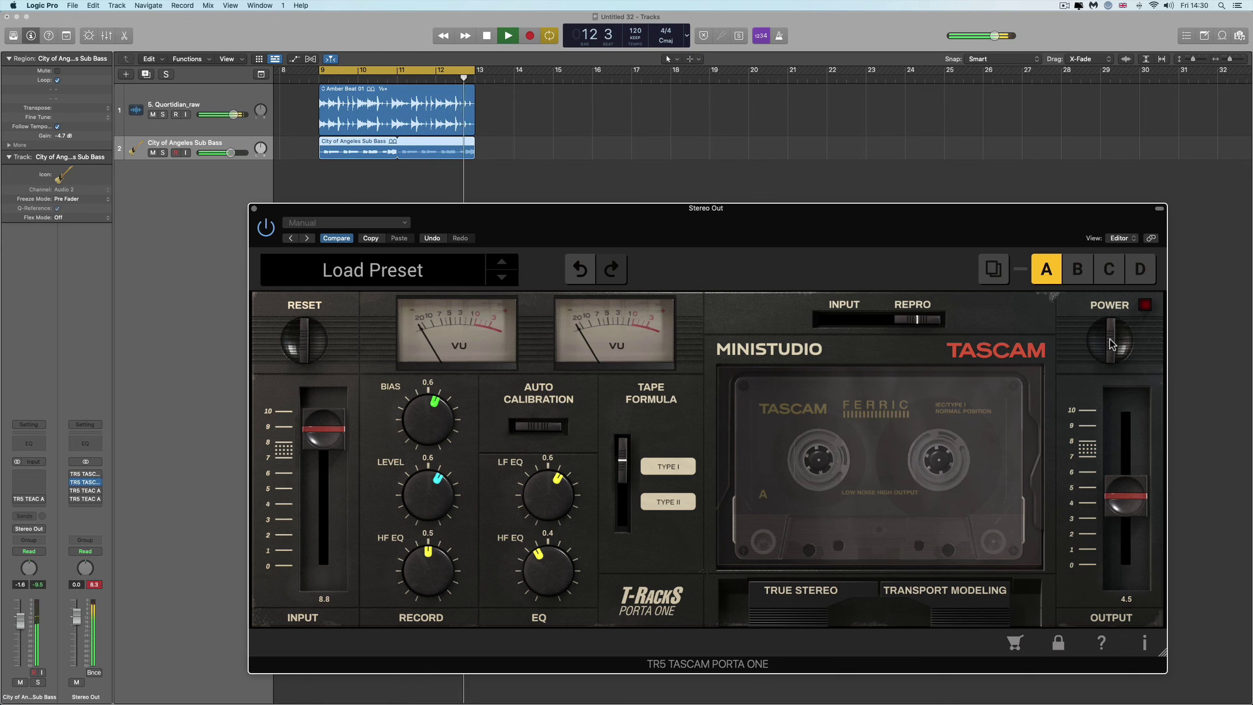
pyautogui.click(1113, 343)
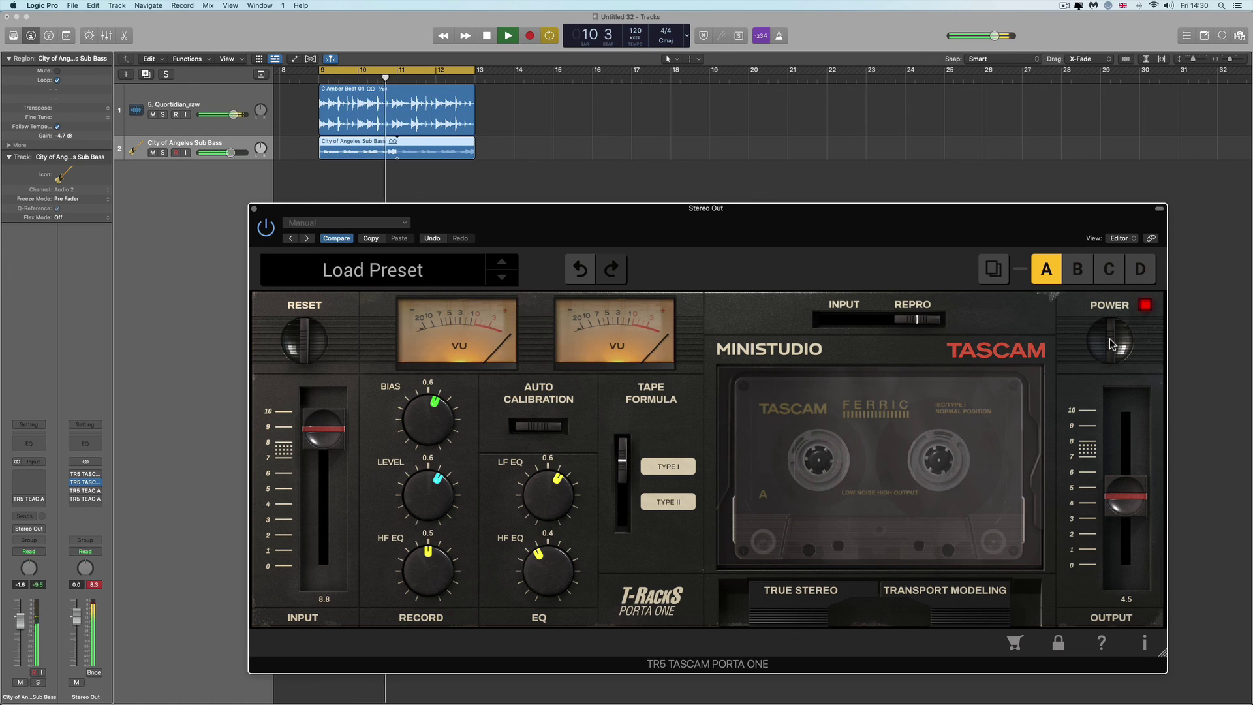
pyautogui.press('space')
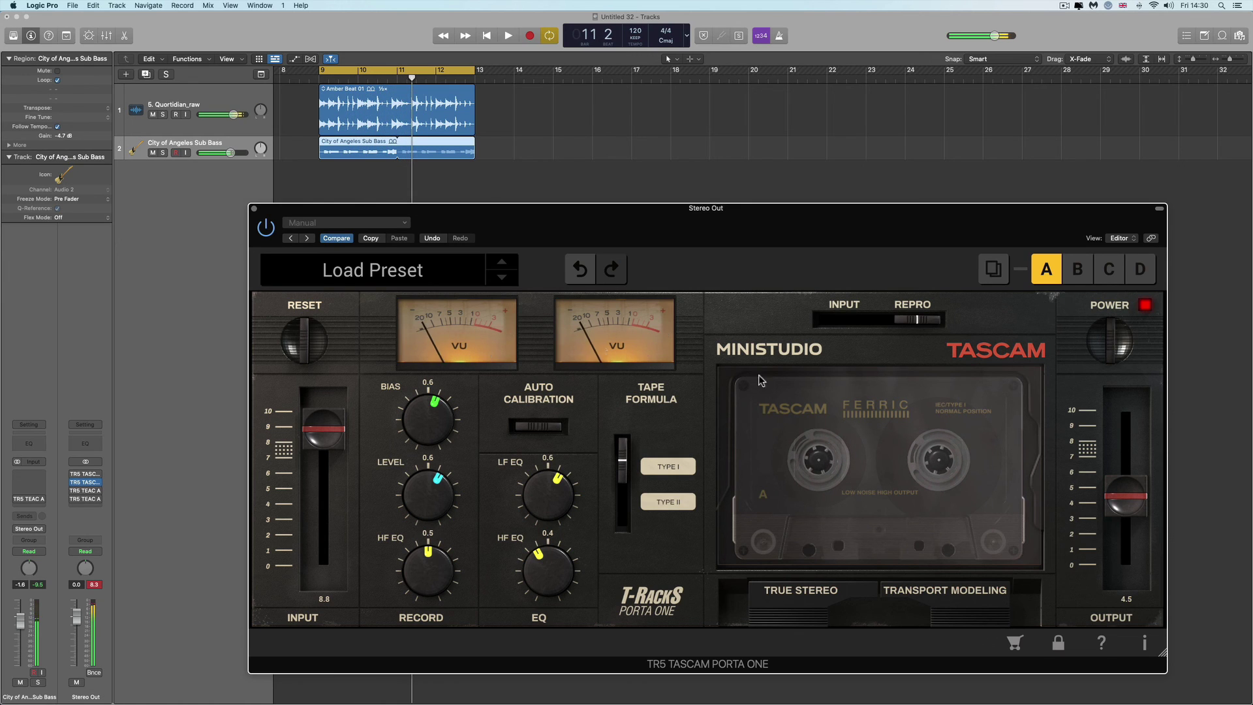
pyautogui.click(254, 209)
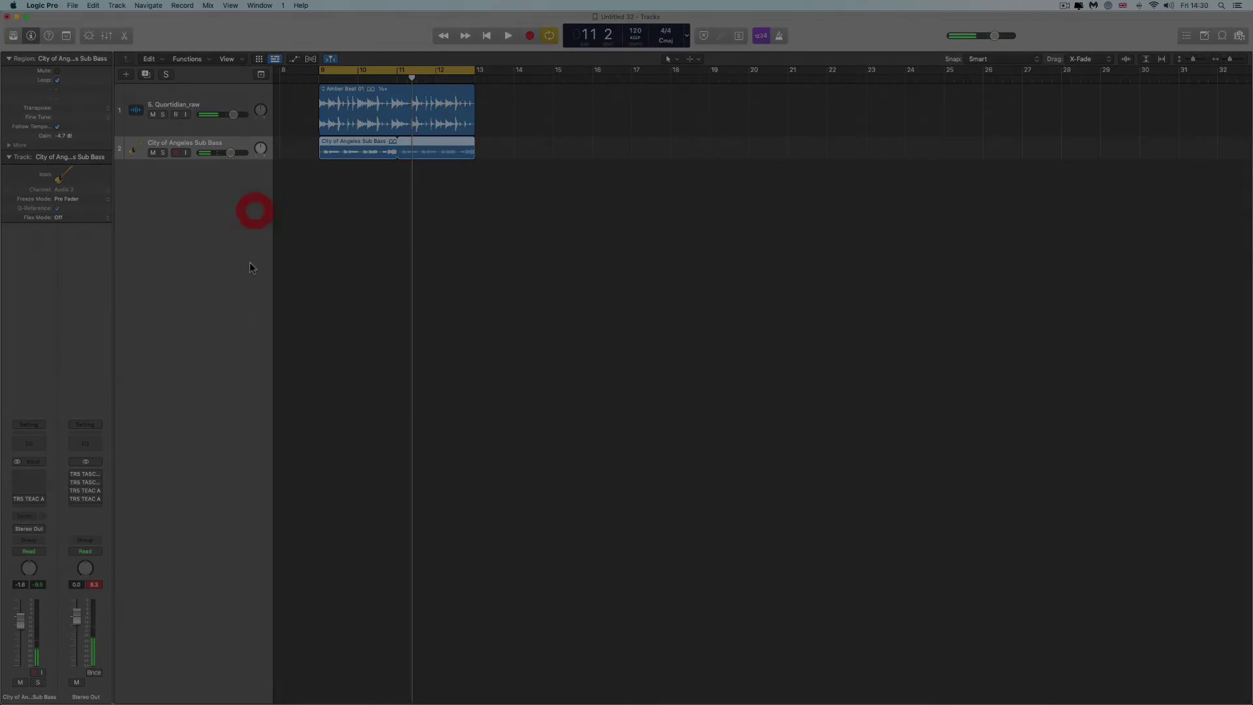